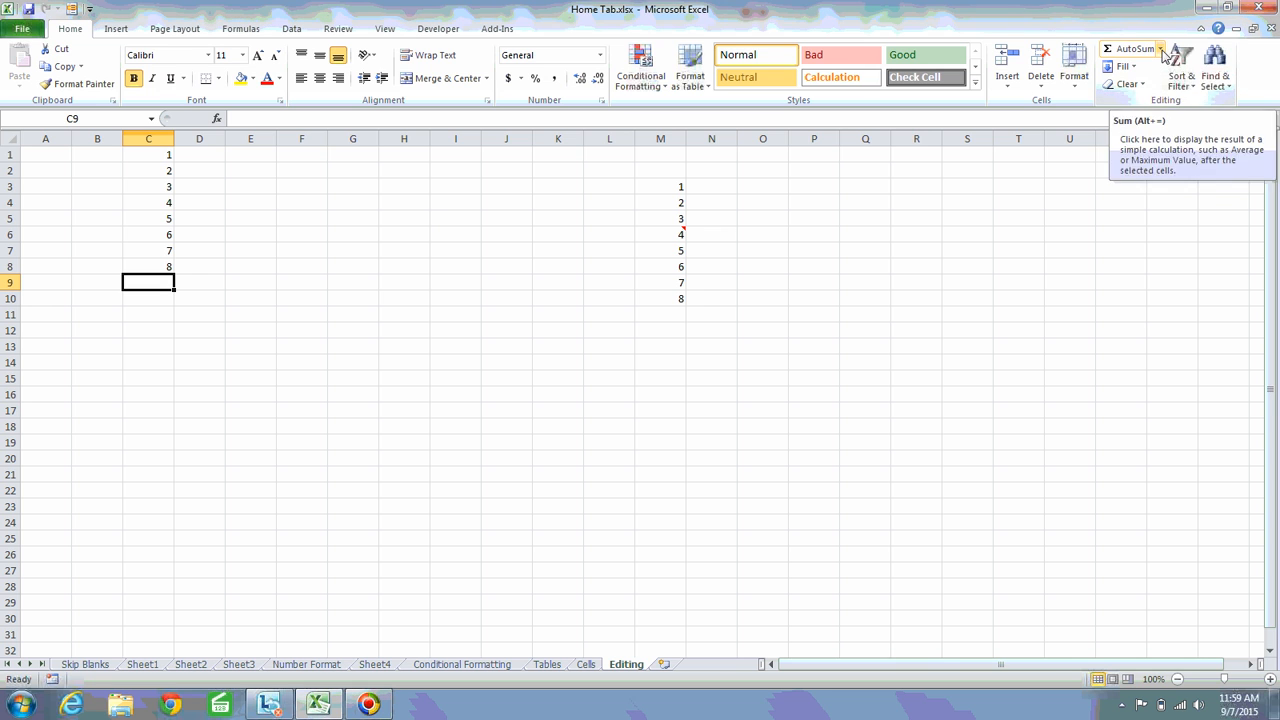
Insert an AutoSum Sum formula for C1:C8 in cell C9 and check the resulting formula
left_click(1162, 49)
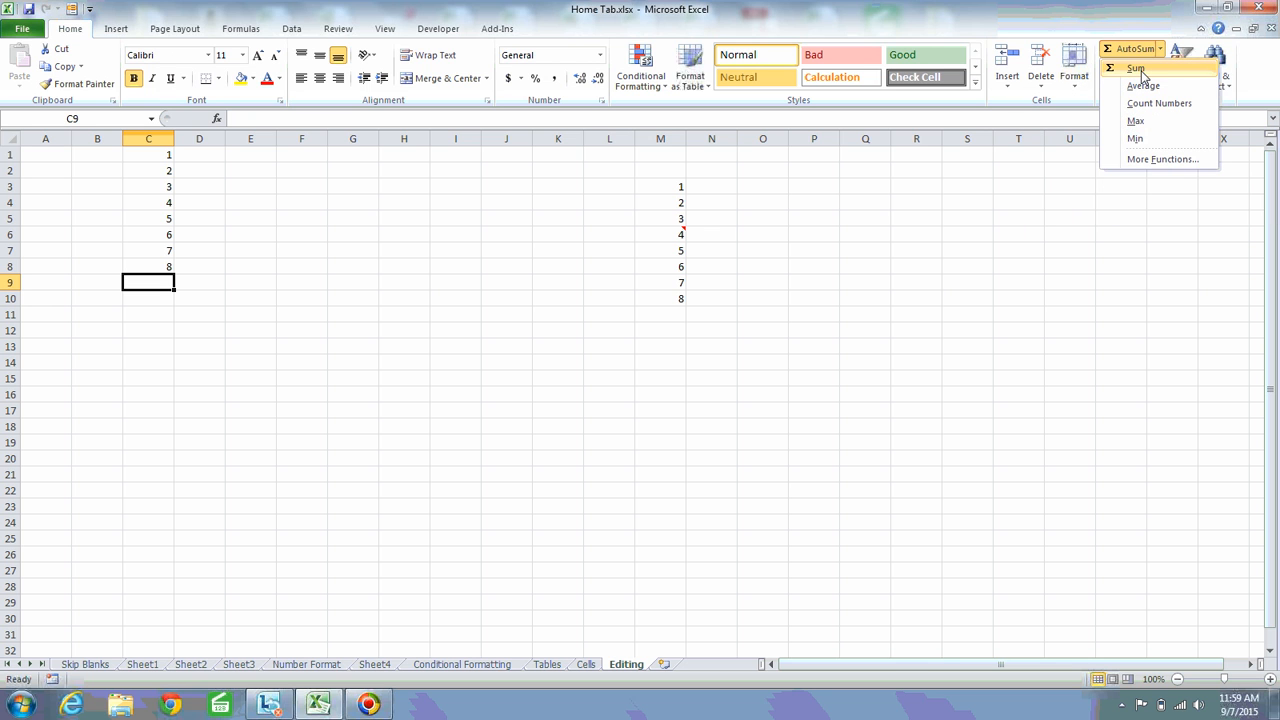
left_click(1140, 70)
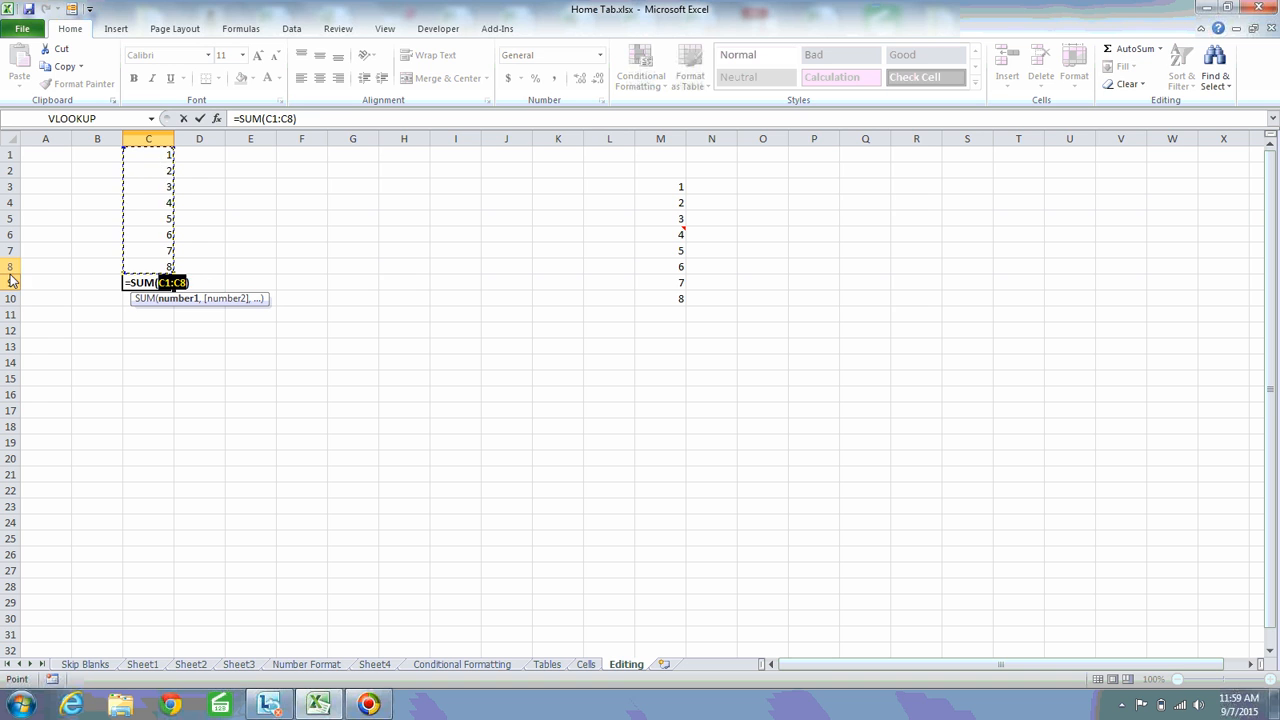
key("Return")
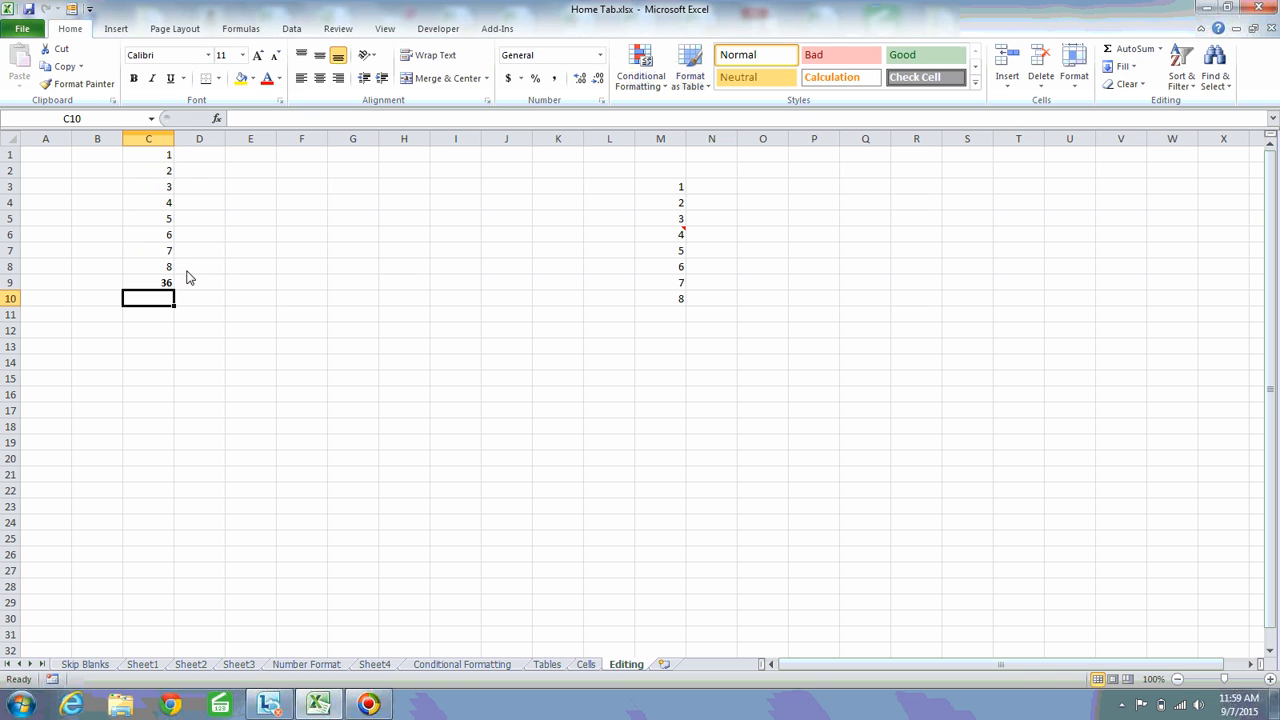
left_click(156, 285)
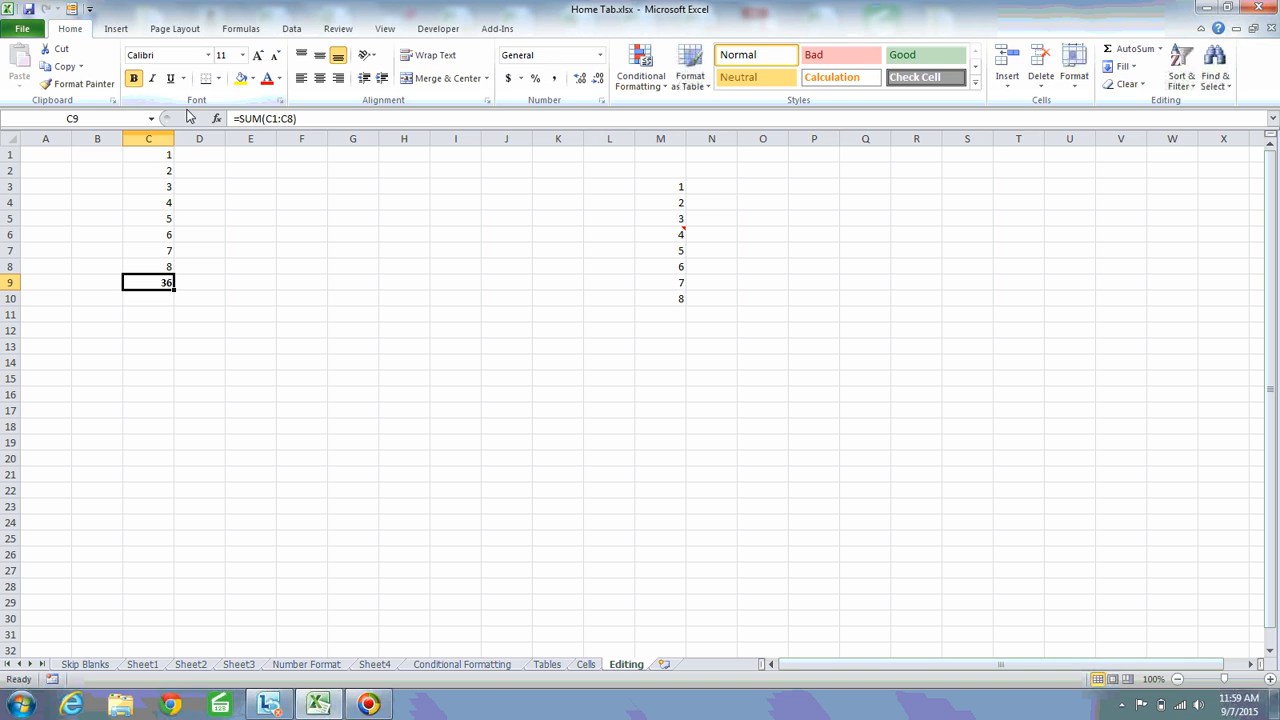
Compare the selected range C1:C8 with the sum formula in C9
left_click(163, 156)
left_click(165, 268, "shift")
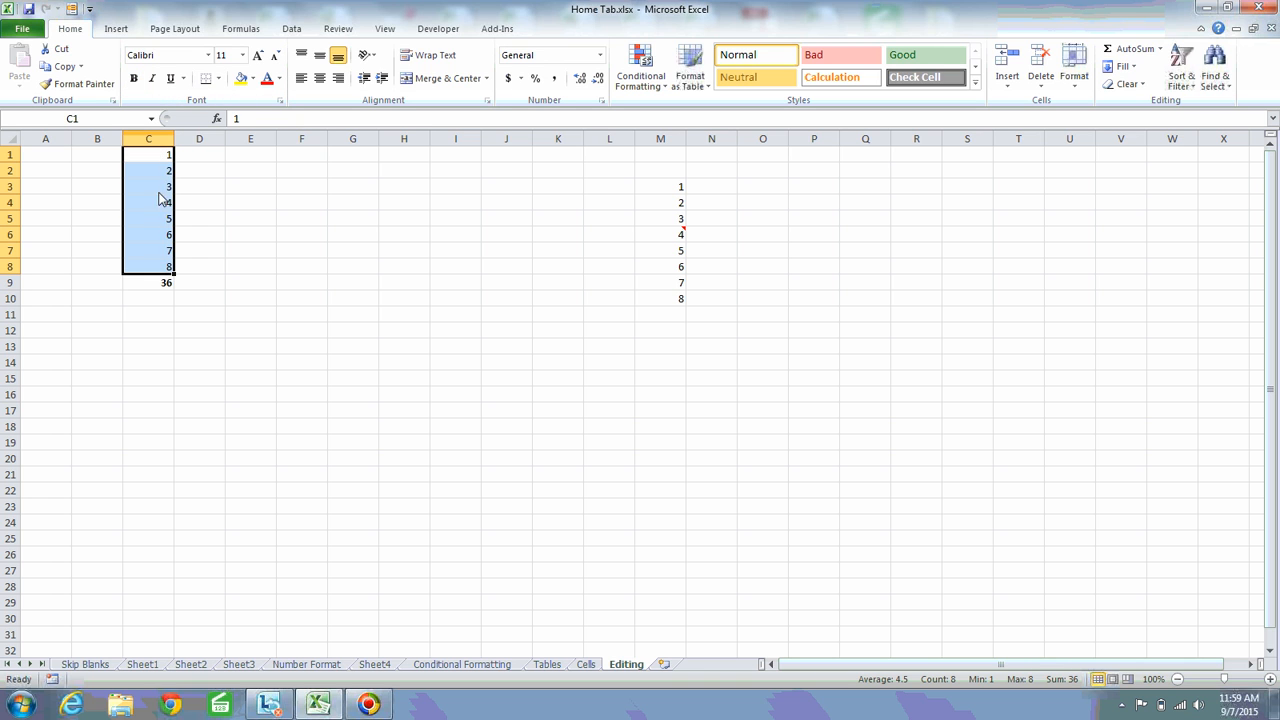
left_click(165, 286)
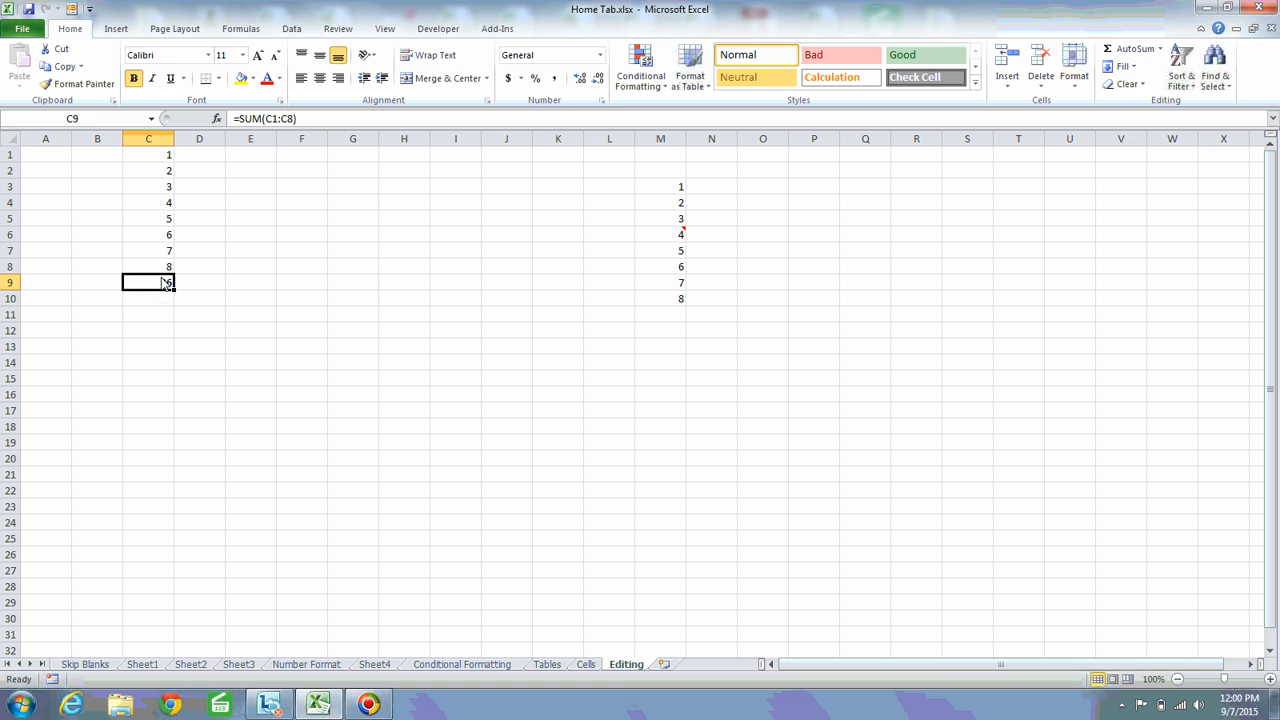
left_click(162, 158)
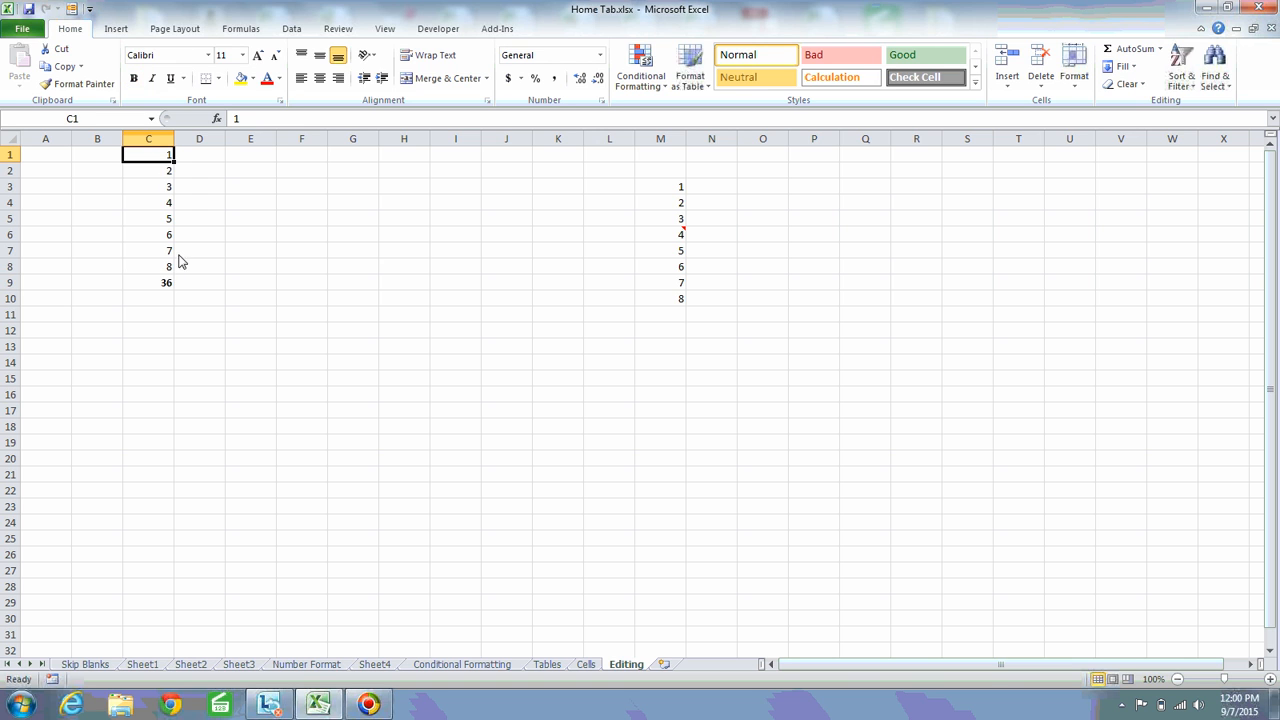
left_click(170, 267, "shift")
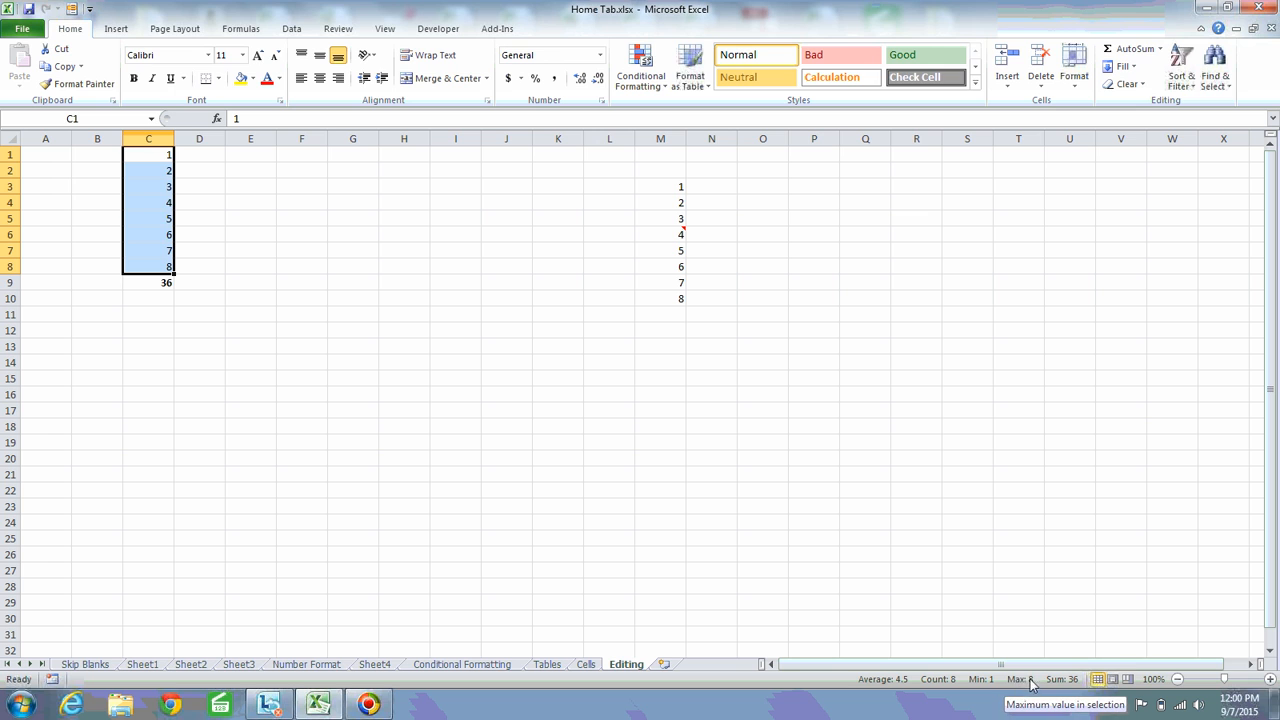
Clear C9 and insert an AutoSum Average formula for C1:C8 there
left_click(165, 284)
key("Delete")
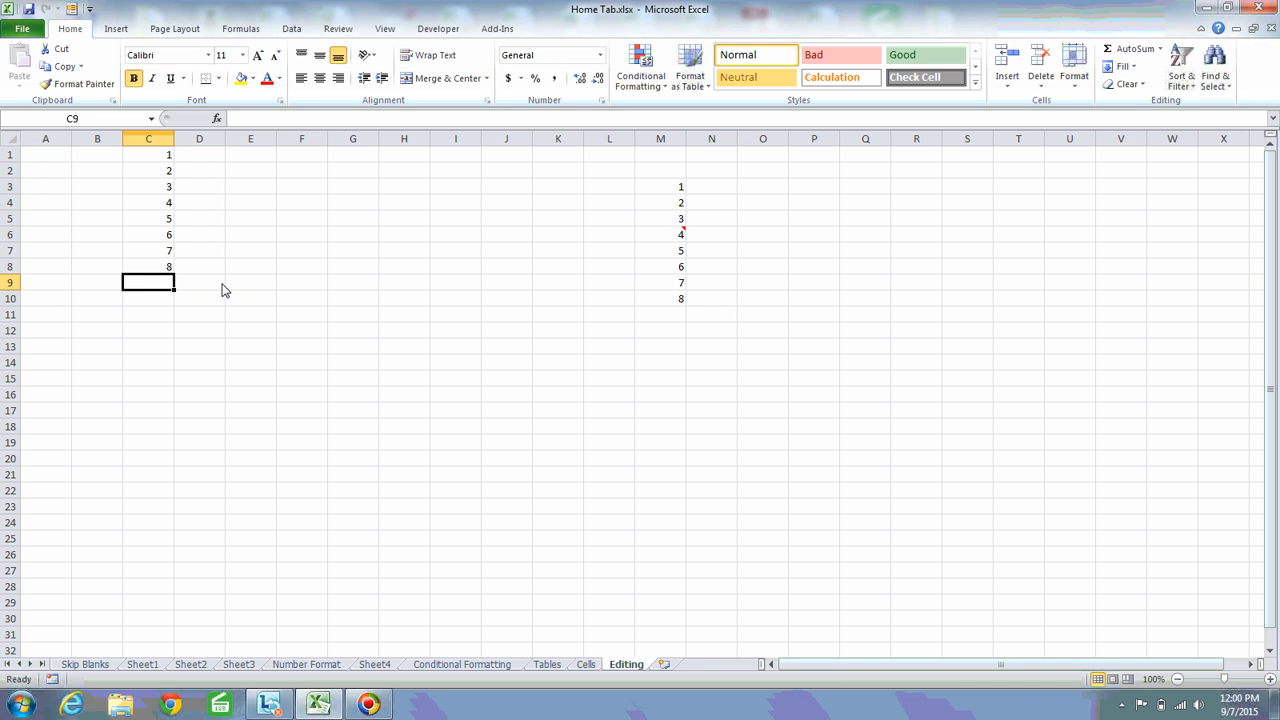
left_click(1160, 49)
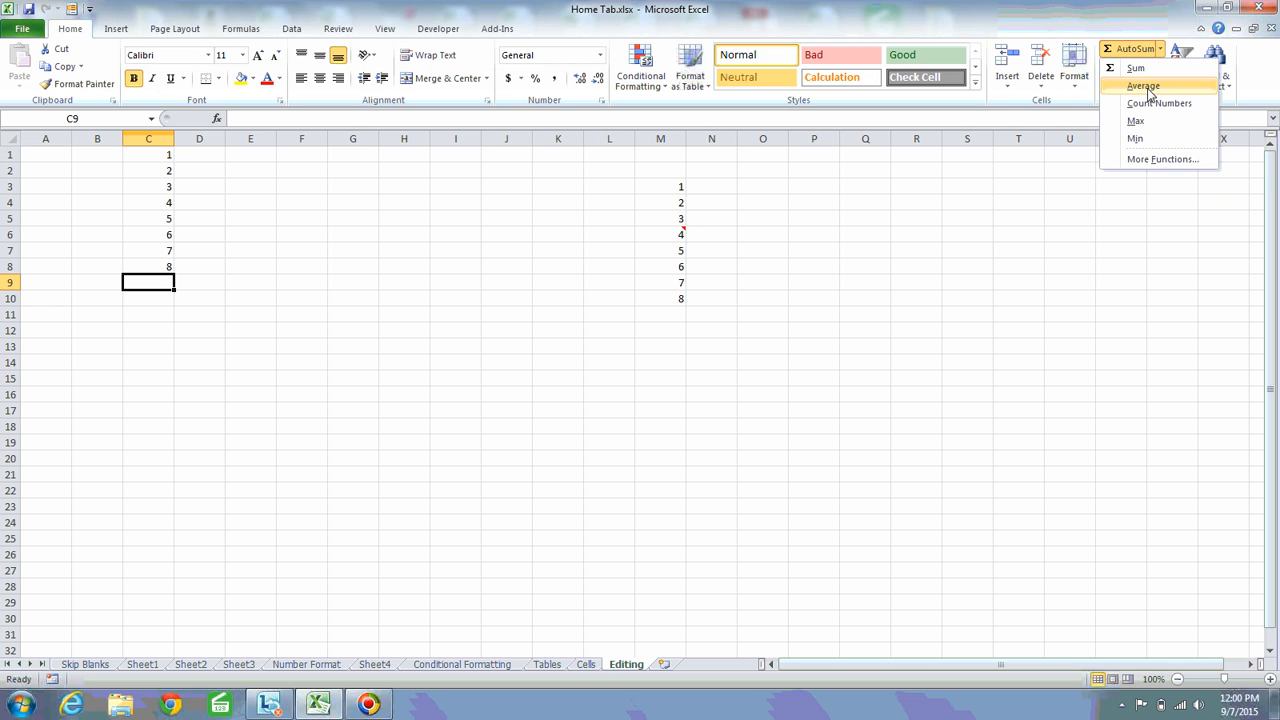
left_click(1147, 87)
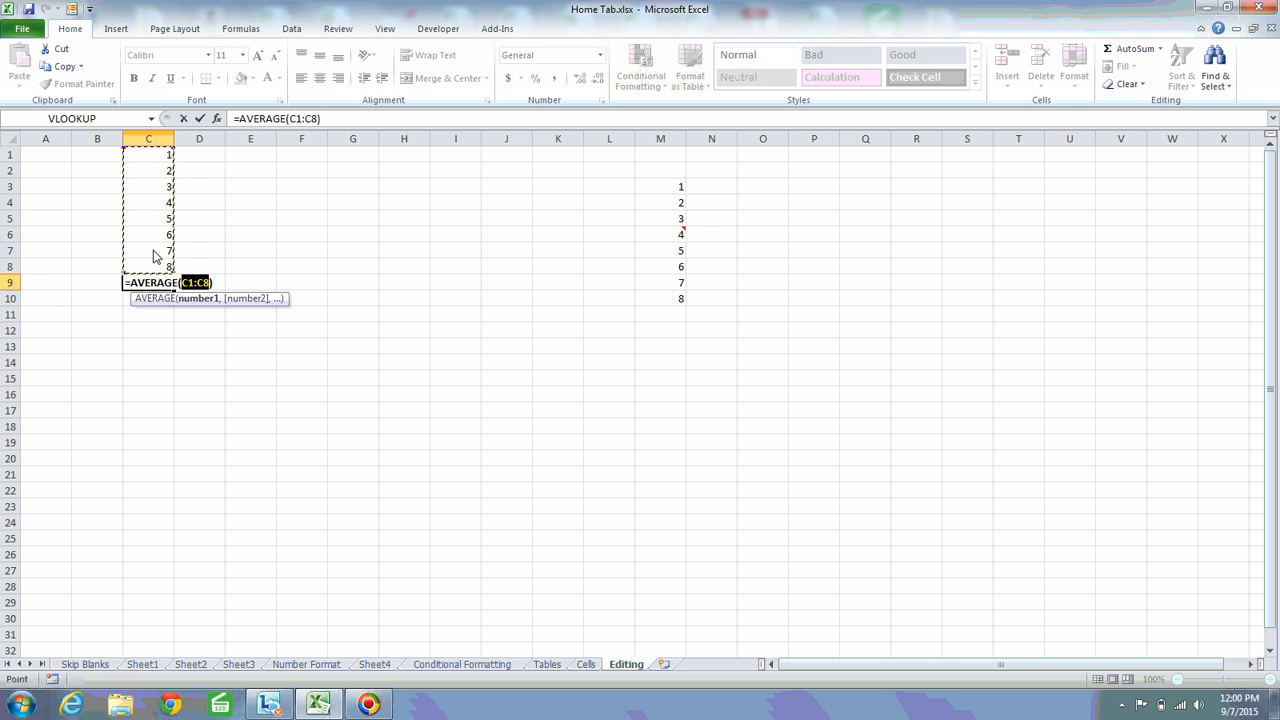
key("Return")
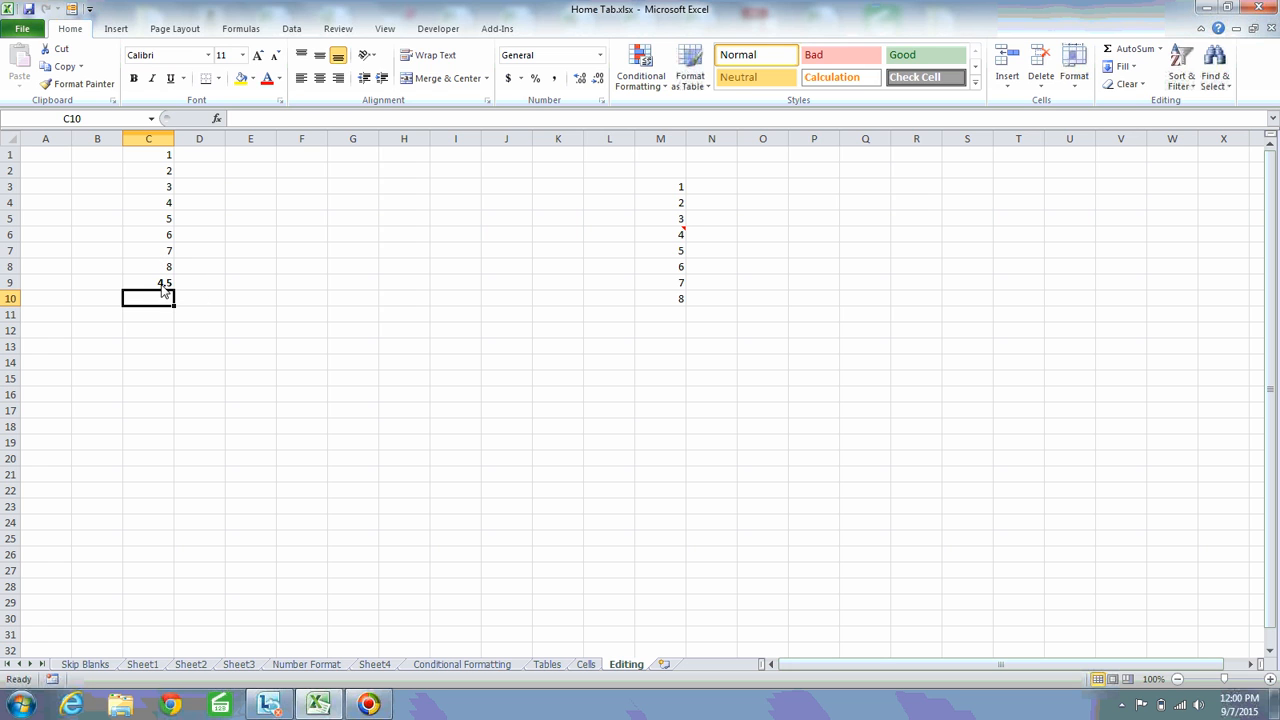
Replace the average formula in C9 with a Count Numbers formula for C1:C8
left_click(165, 284)
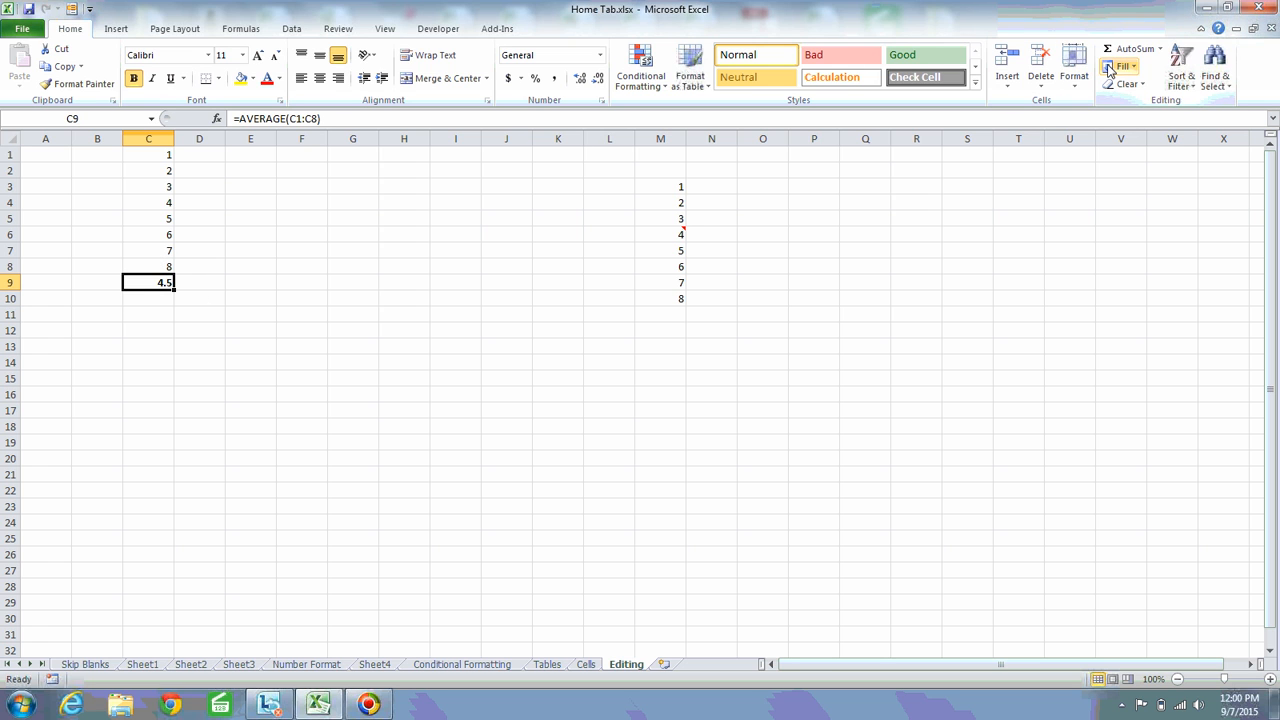
left_click(1160, 49)
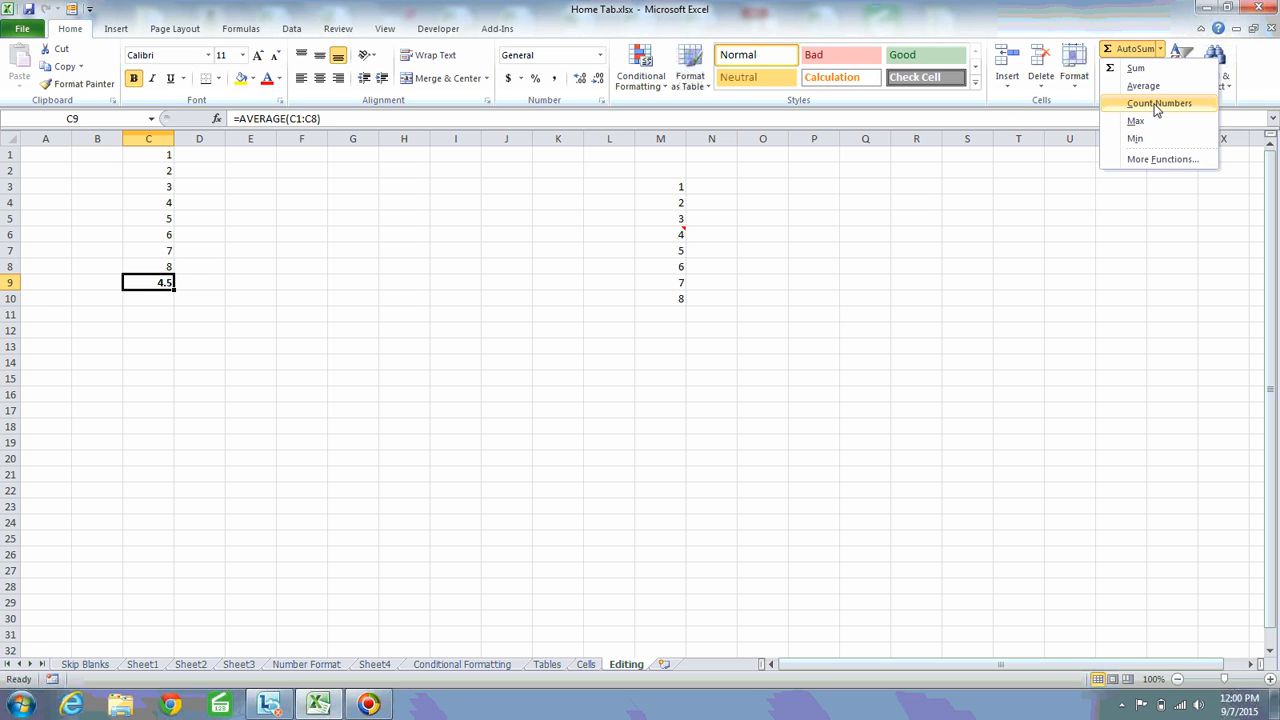
left_click(1160, 103)
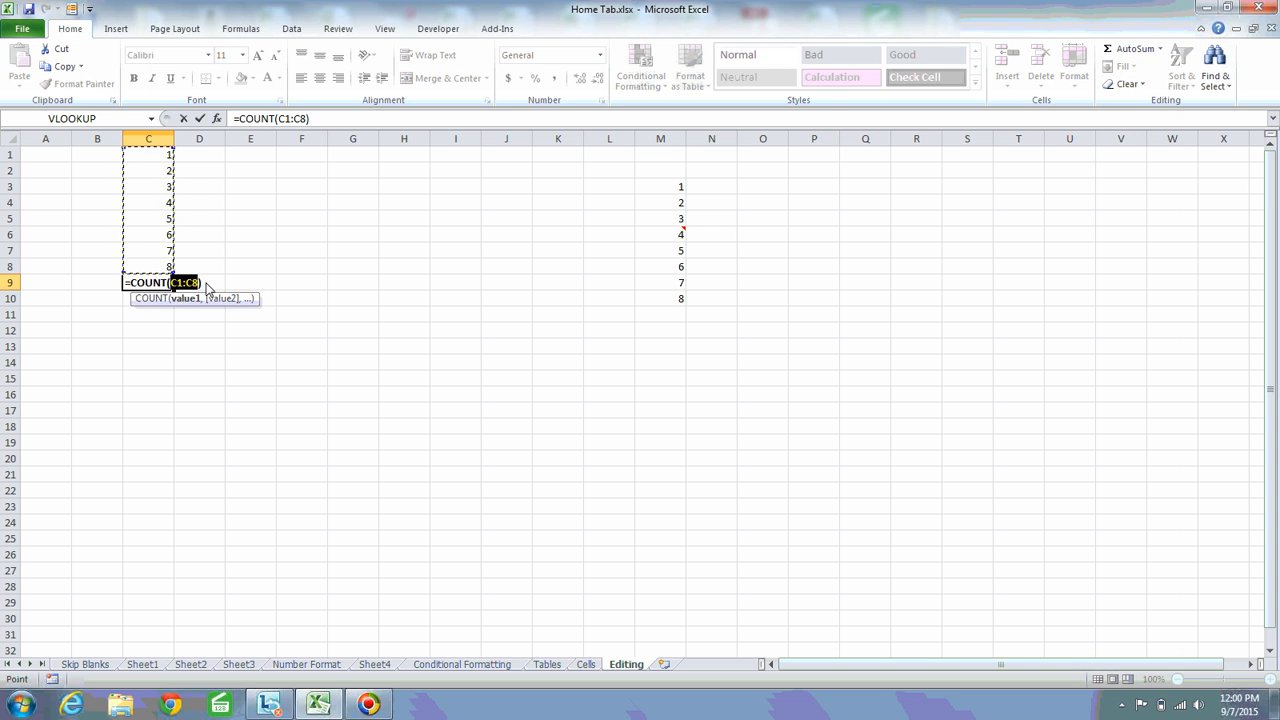
key("Return")
Replace the number in cell C3 with the text "test" to try the count on non-numeric data
key("Up")
key("Up")
key("Up")
key("Up")
key("Up")
key("Up")
key("Up")
key("Up")
key("Up")
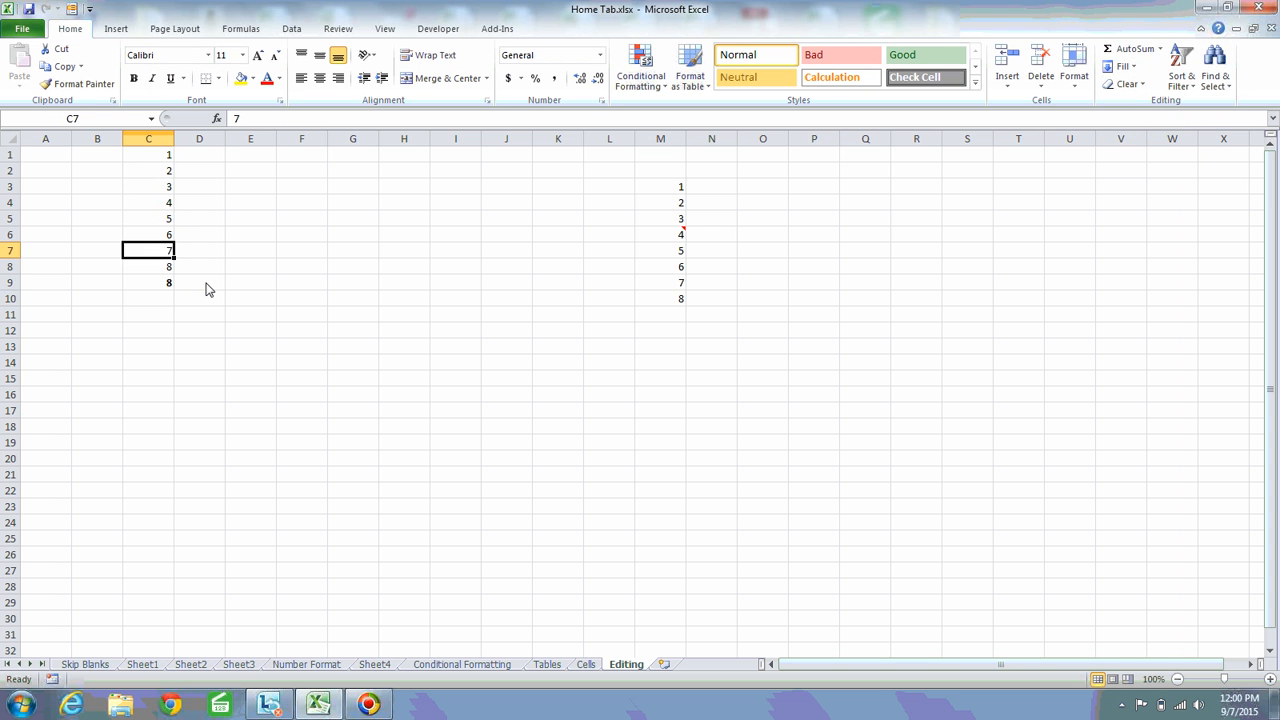
key("Down")
key("Up")
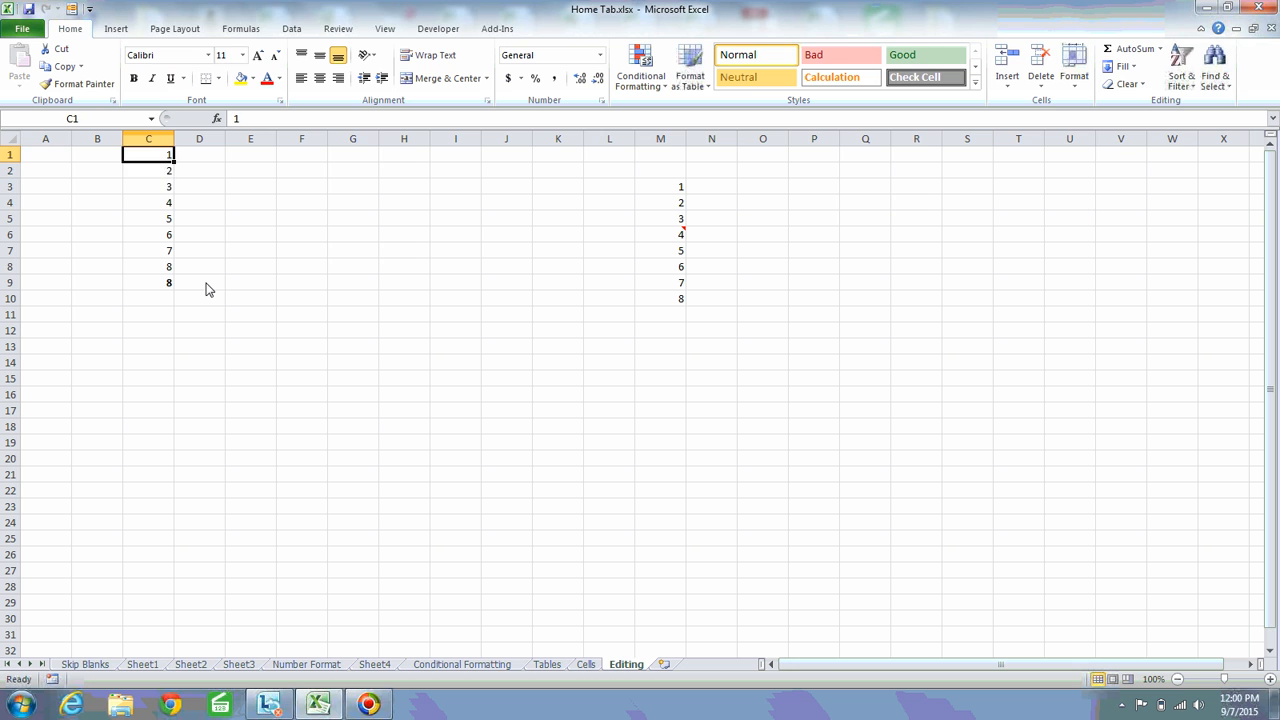
key("Down")
key("Down")
key("Down")
key("Up")
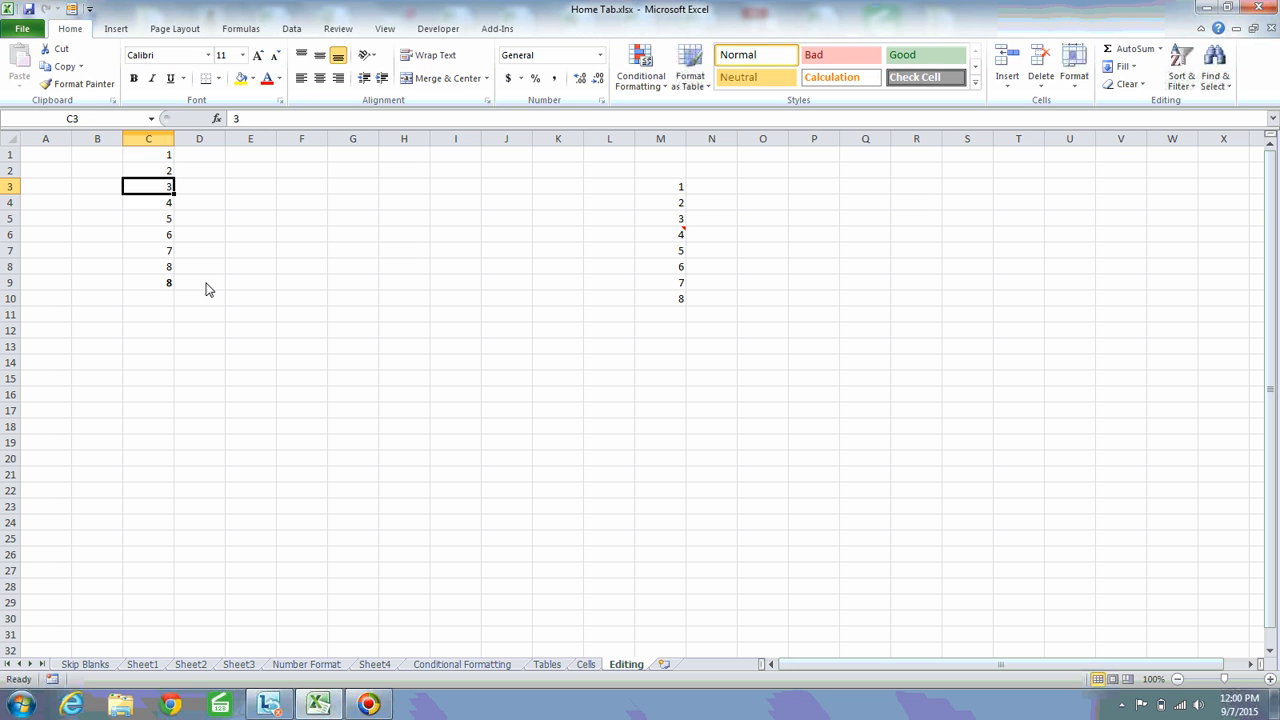
type("test")
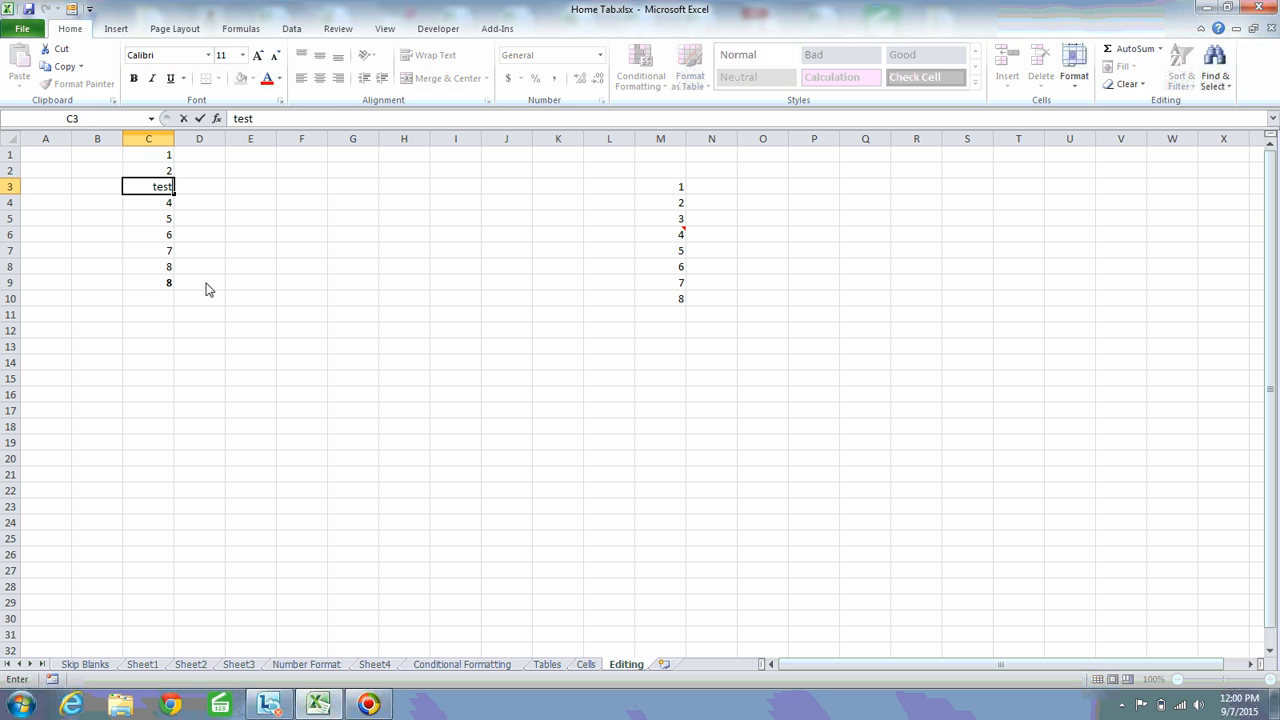
key("Return")
key("Up")
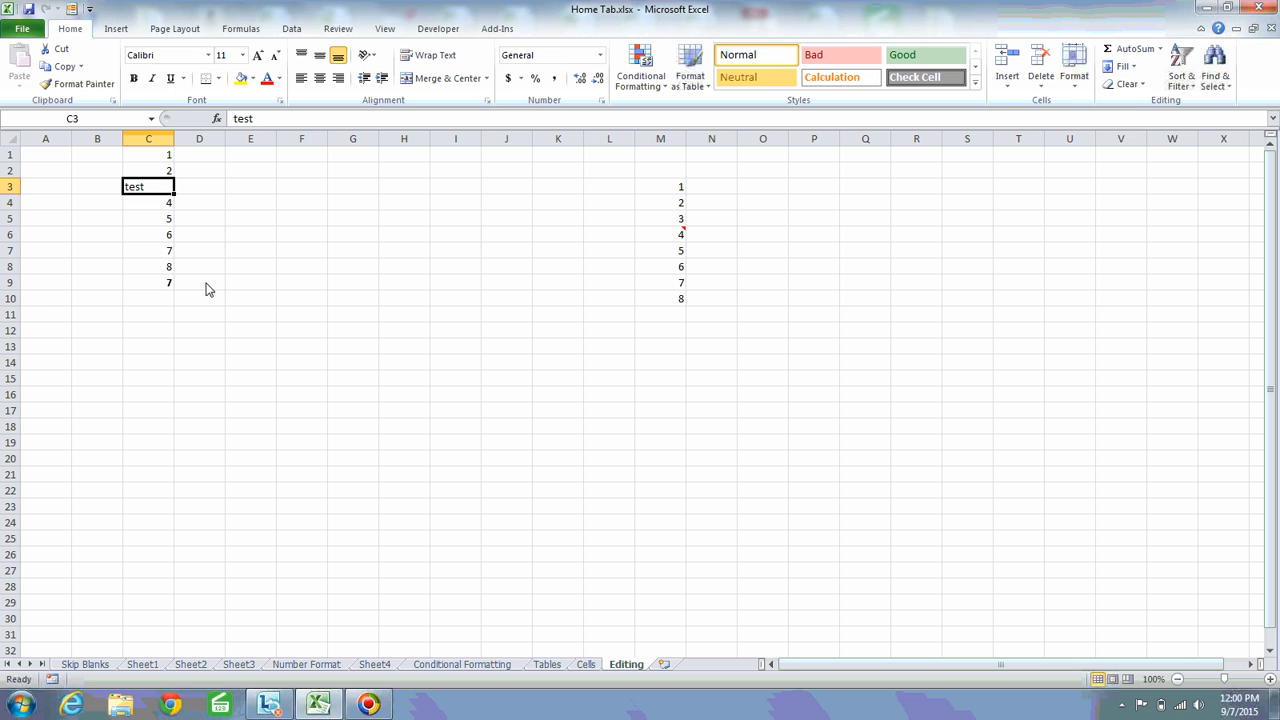
key("Up")
key("Down")
key("Up")
key("Down")
key("Up")
key("Down")
key("Up")
key("Down")
key("Down")
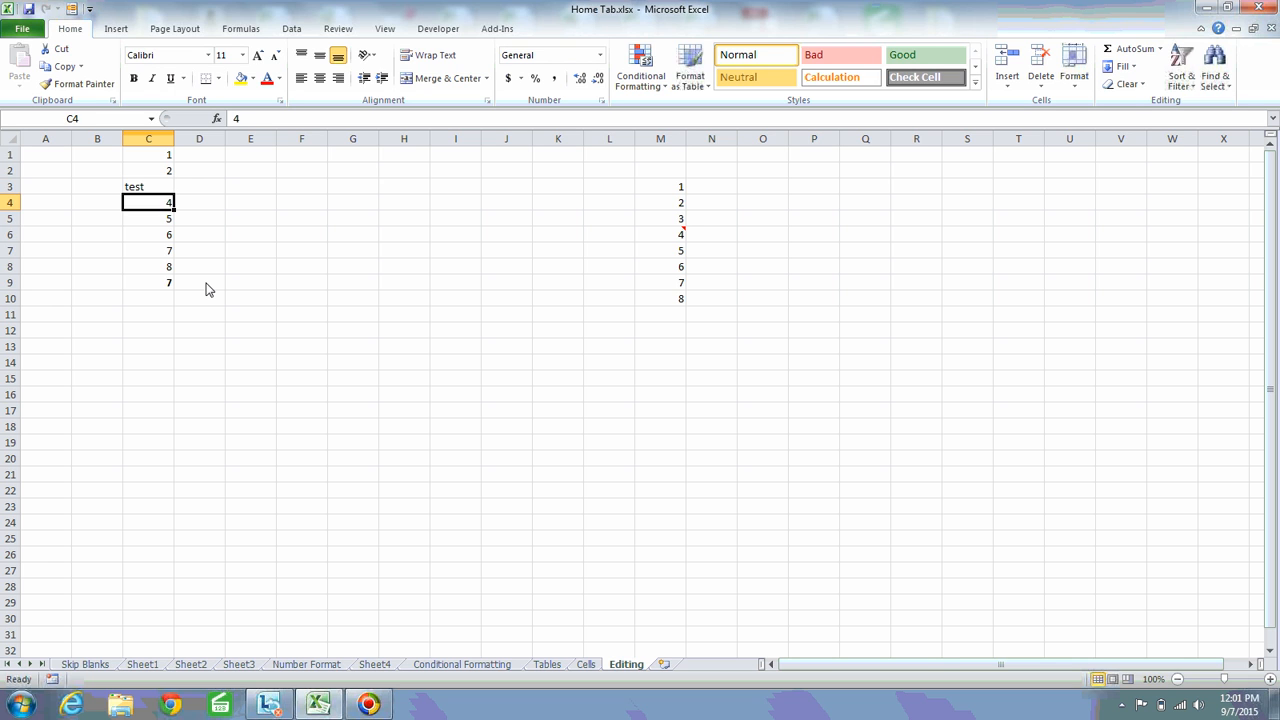
Change the text in cell C3 to "abcd"
key("Up")
type("ab")
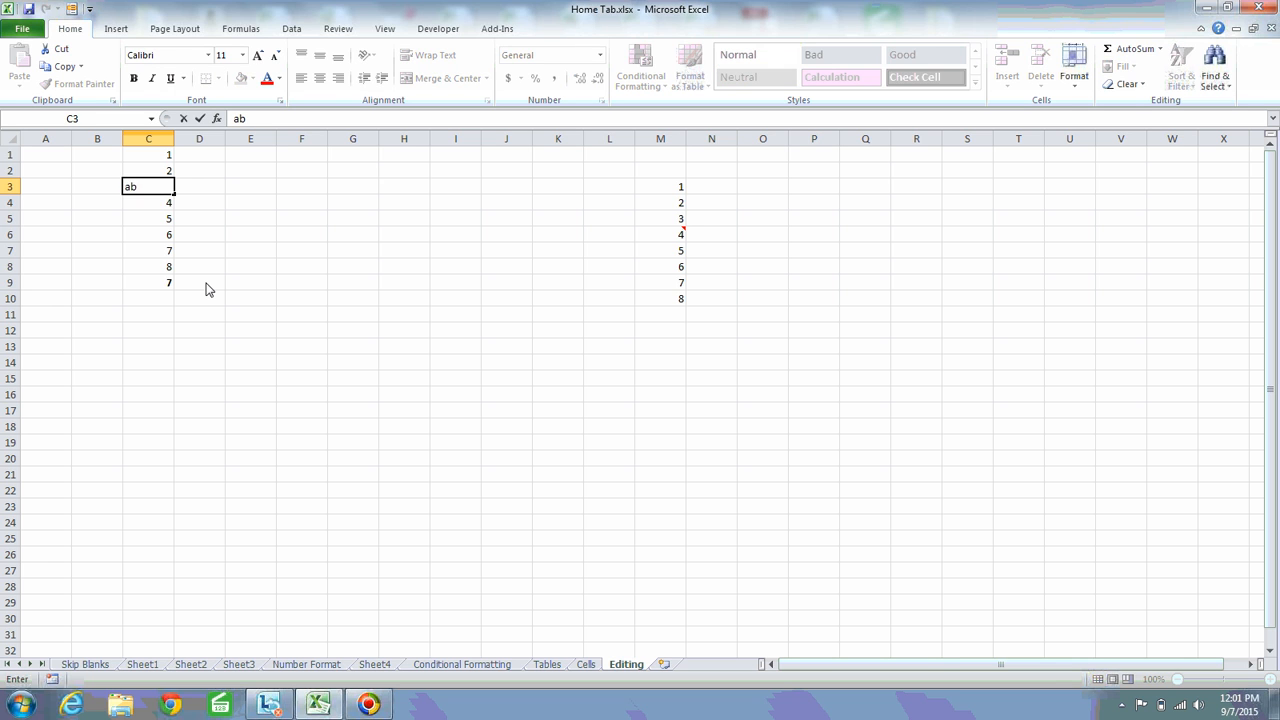
type("cd")
key("Return")
key("Up")
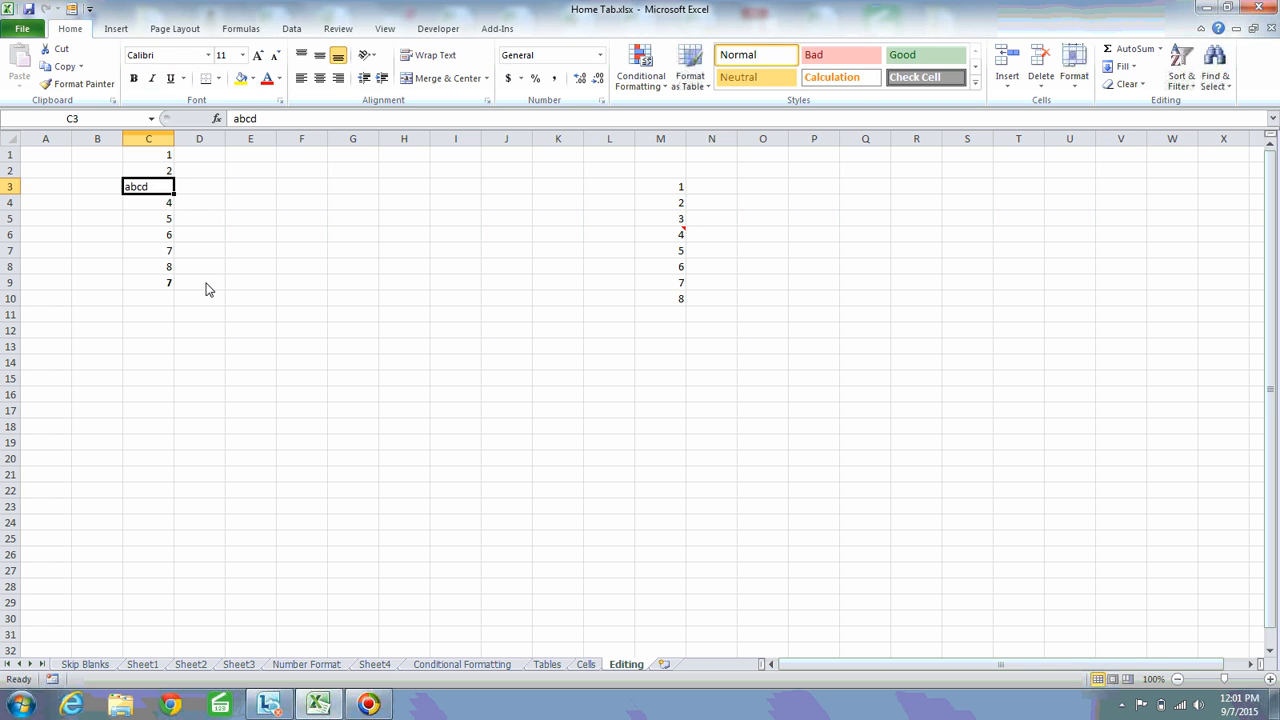
key("Down")
key("Up")
key("Down")
key("Up")
key("Up")
key("Up")
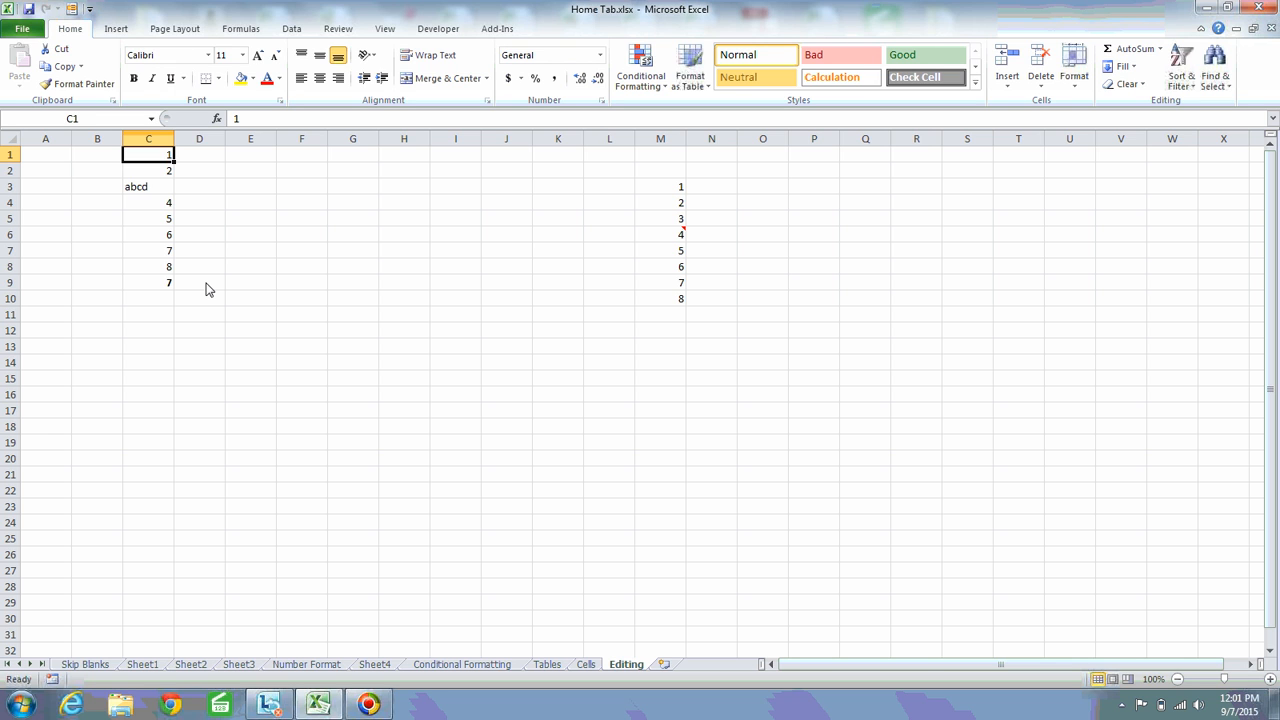
Highlight the count formula cell C9 with yellow fill
key("Down")
key("Down")
key("Down")
key("Down")
key("Down")
key("Down")
key("Down")
key("Down")
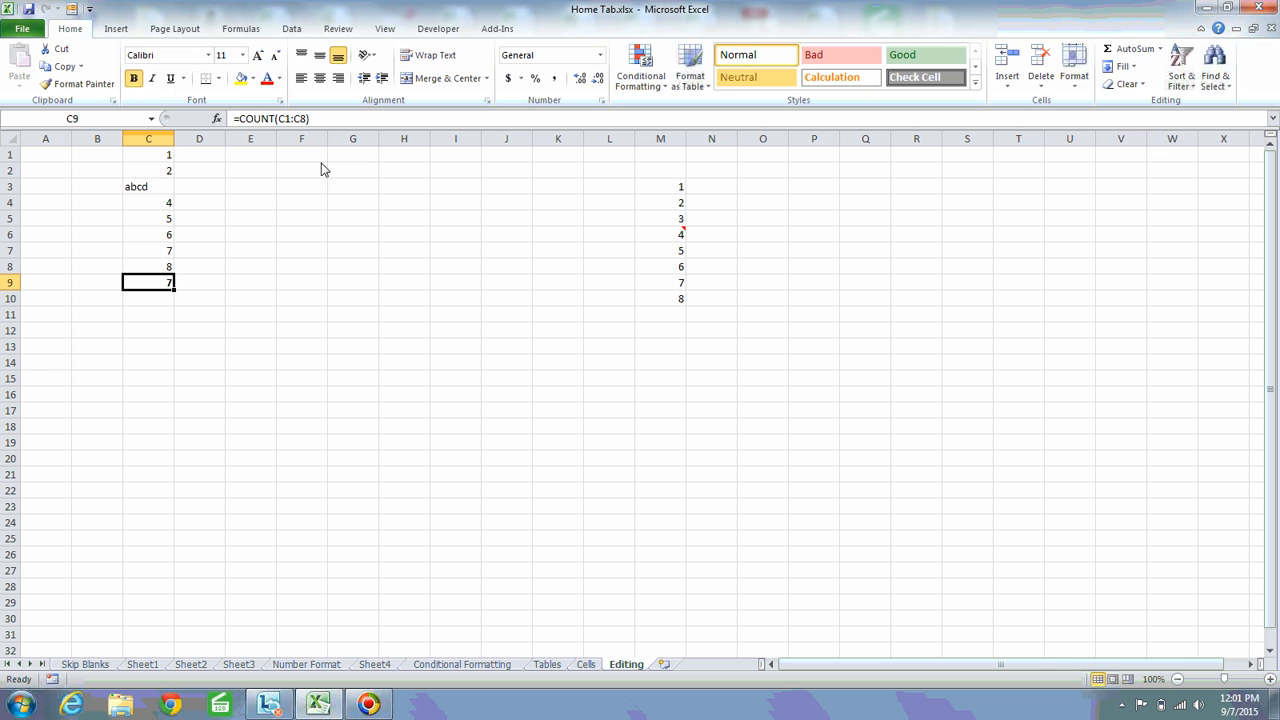
left_click(241, 78)
Replace the text in cell C3 with the number 3
left_click(157, 196)
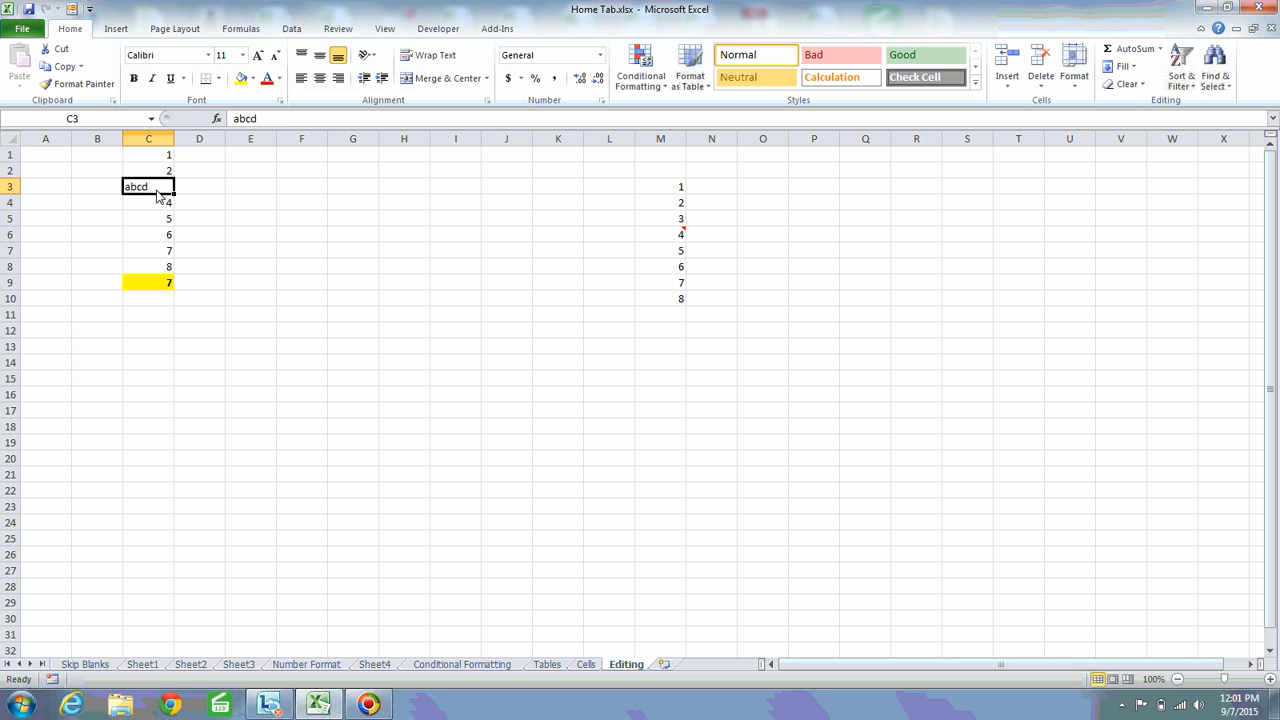
type("3")
key("Return")
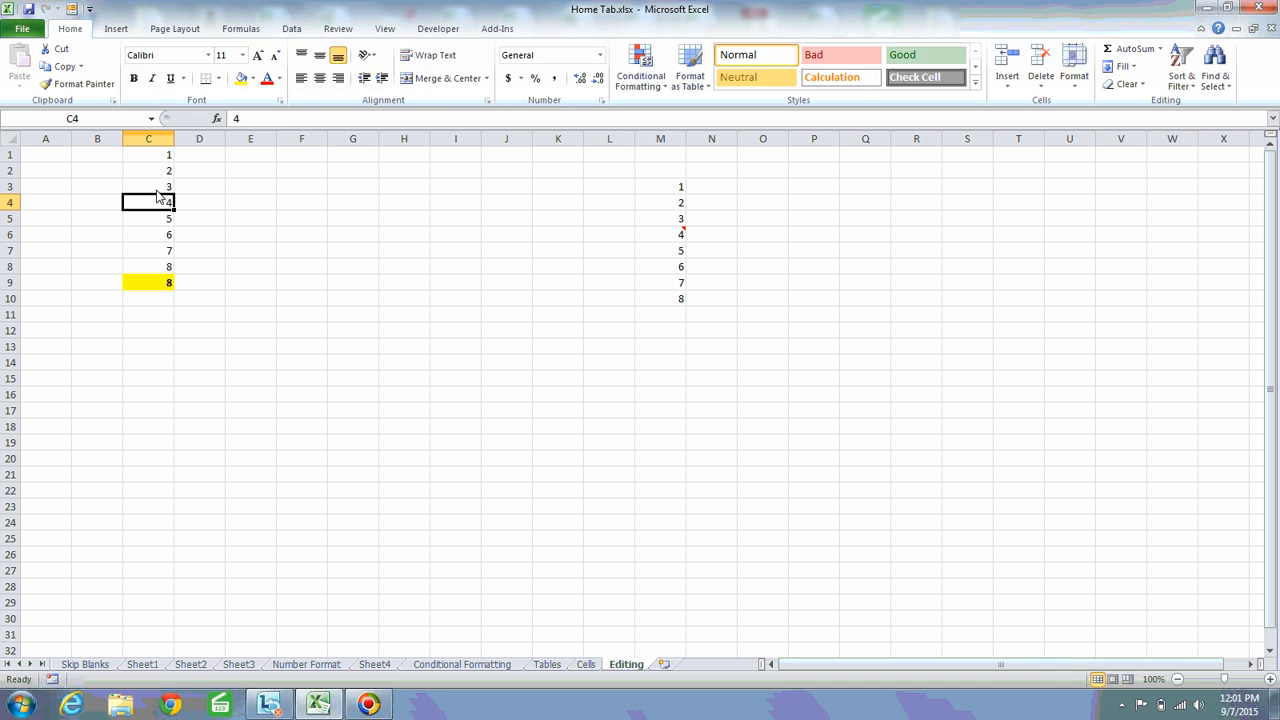
Check the count formula in C9 against the selected range C1:C8
left_click(166, 285)
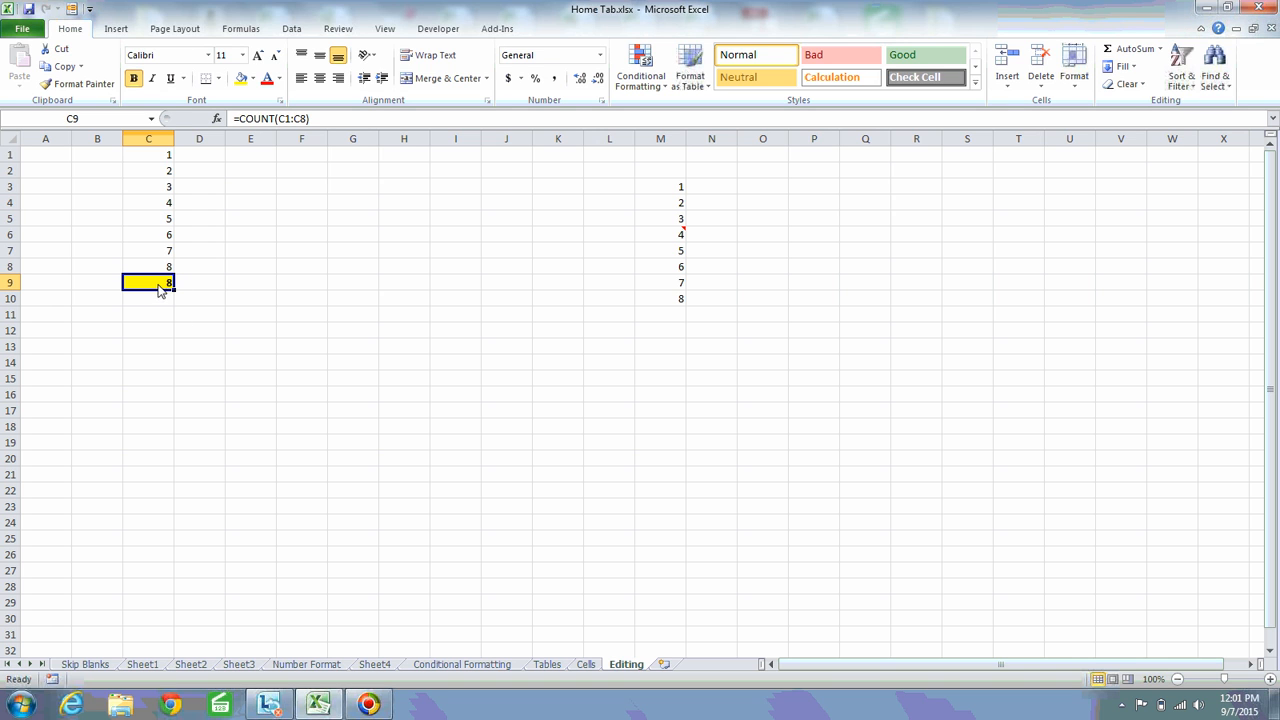
left_click(171, 162)
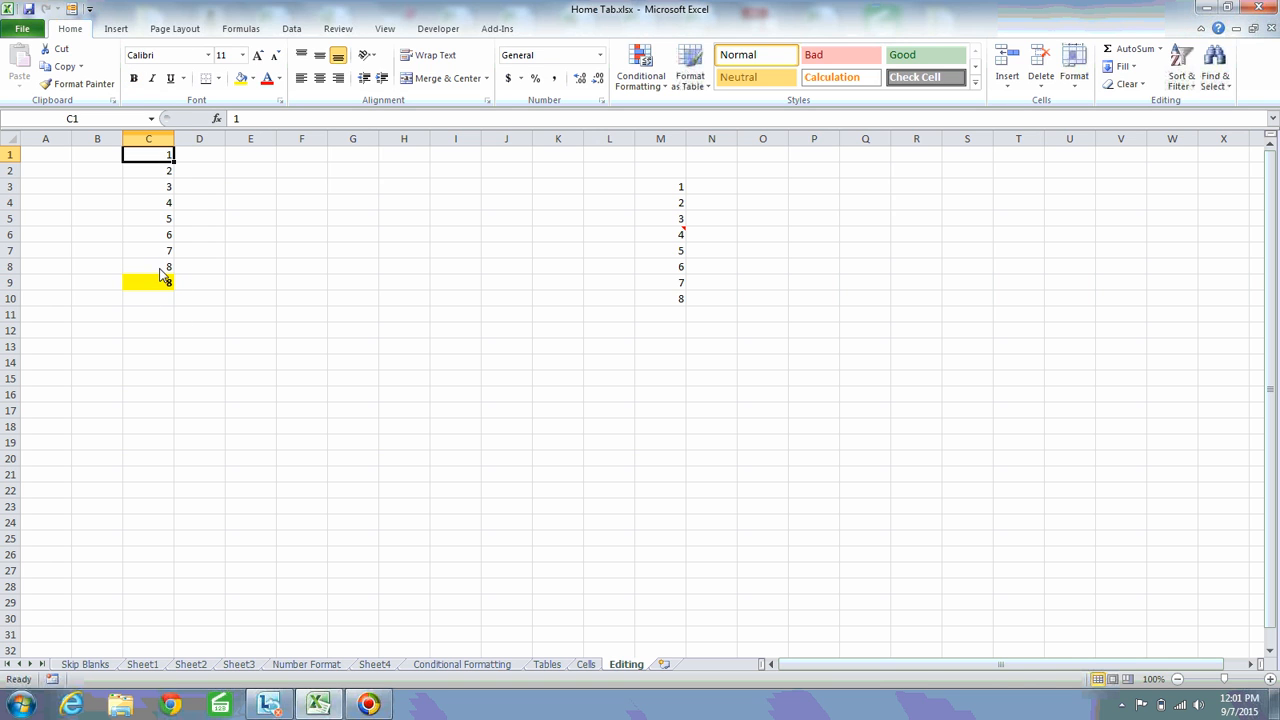
left_click(165, 276, "shift")
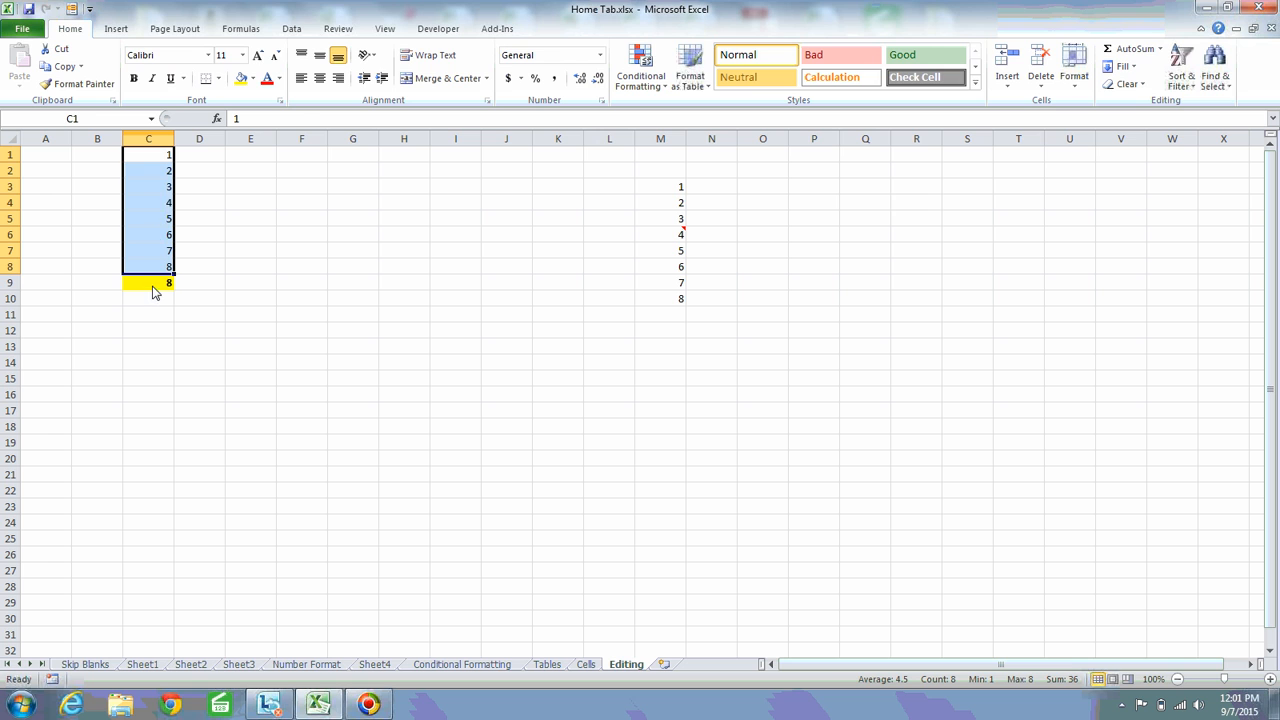
Replace the count formula in C9 with an AutoSum Max formula for C1:C8
left_click(155, 290)
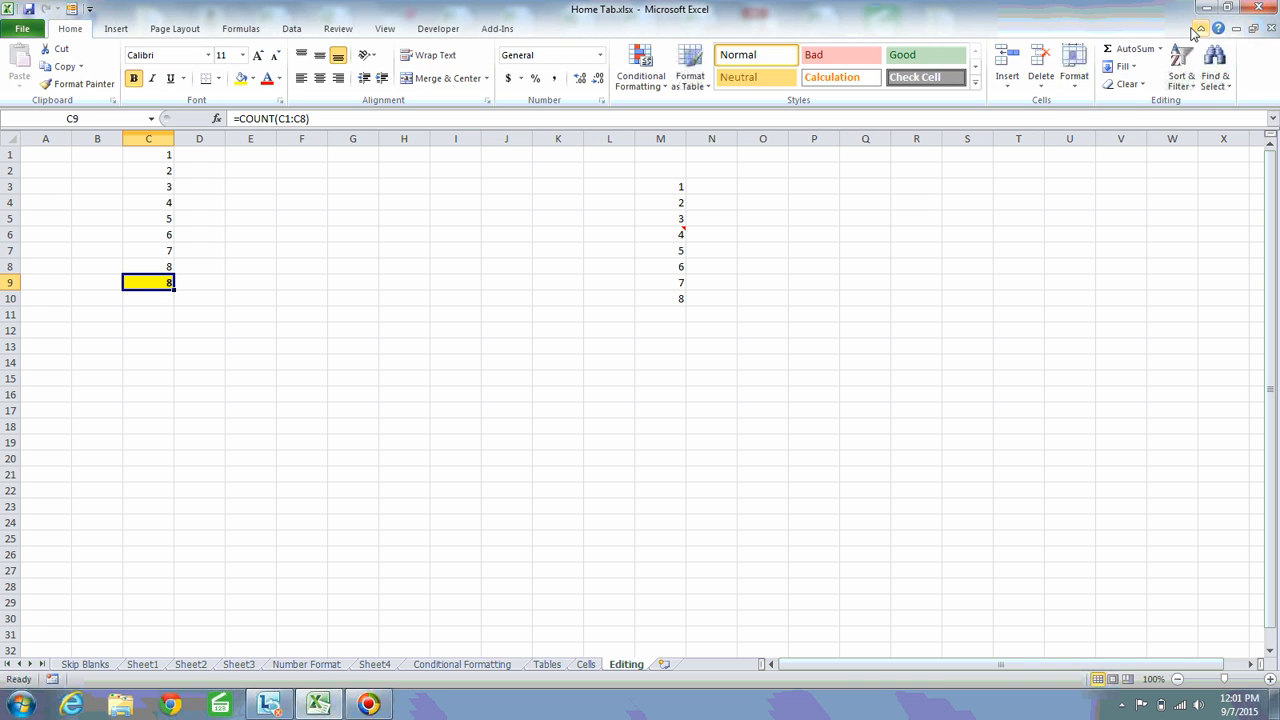
left_click(1160, 48)
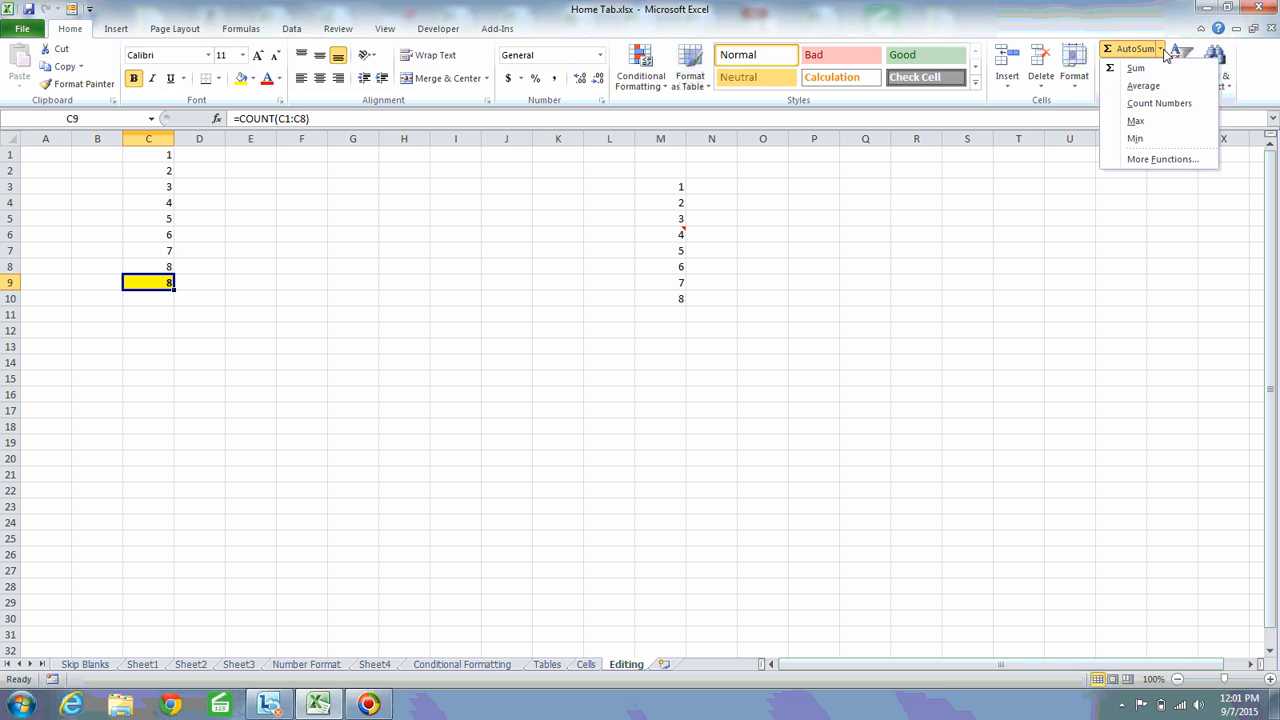
left_click(1137, 121)
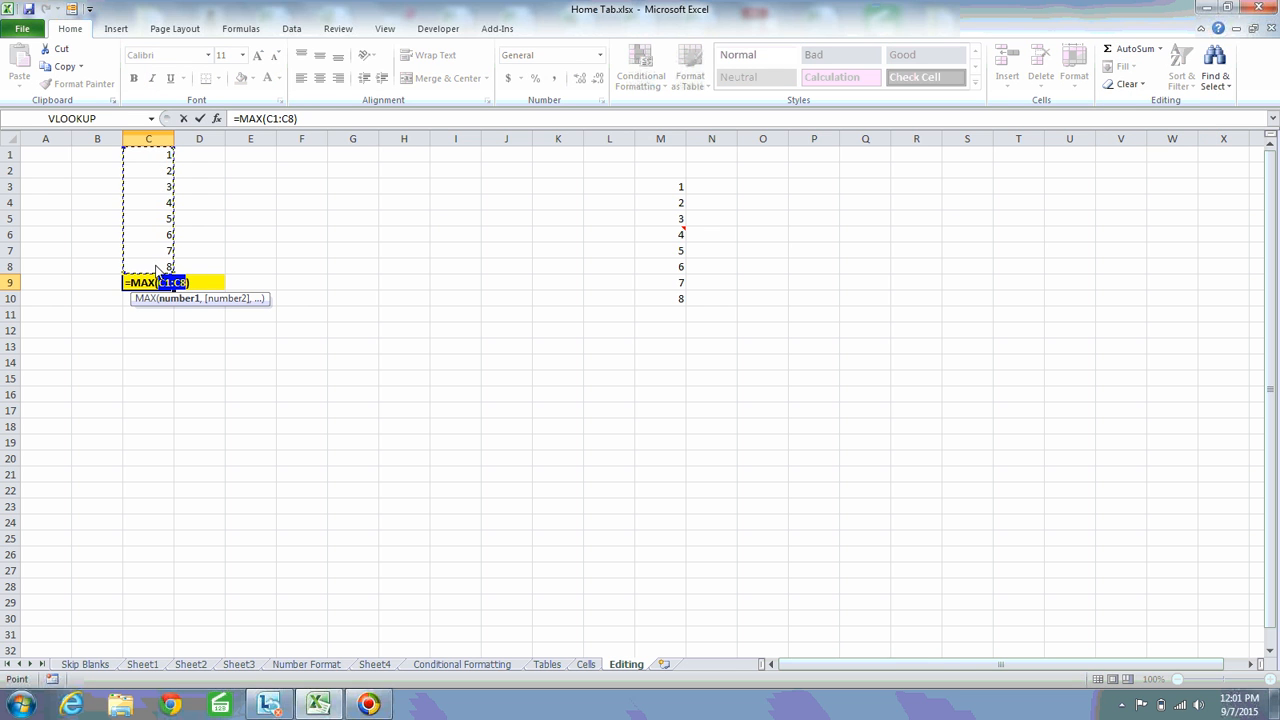
key("Return")
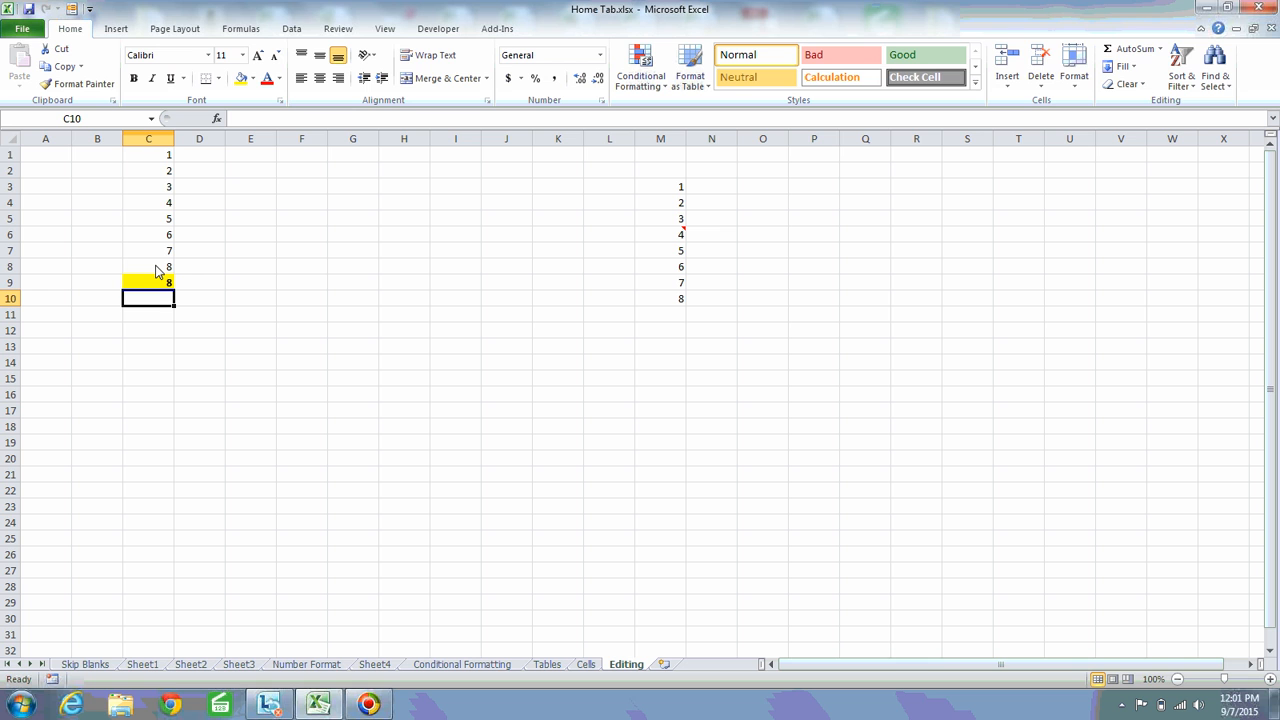
Insert an AutoSum Min formula for C1:C9 in cell C10
left_click(1152, 52)
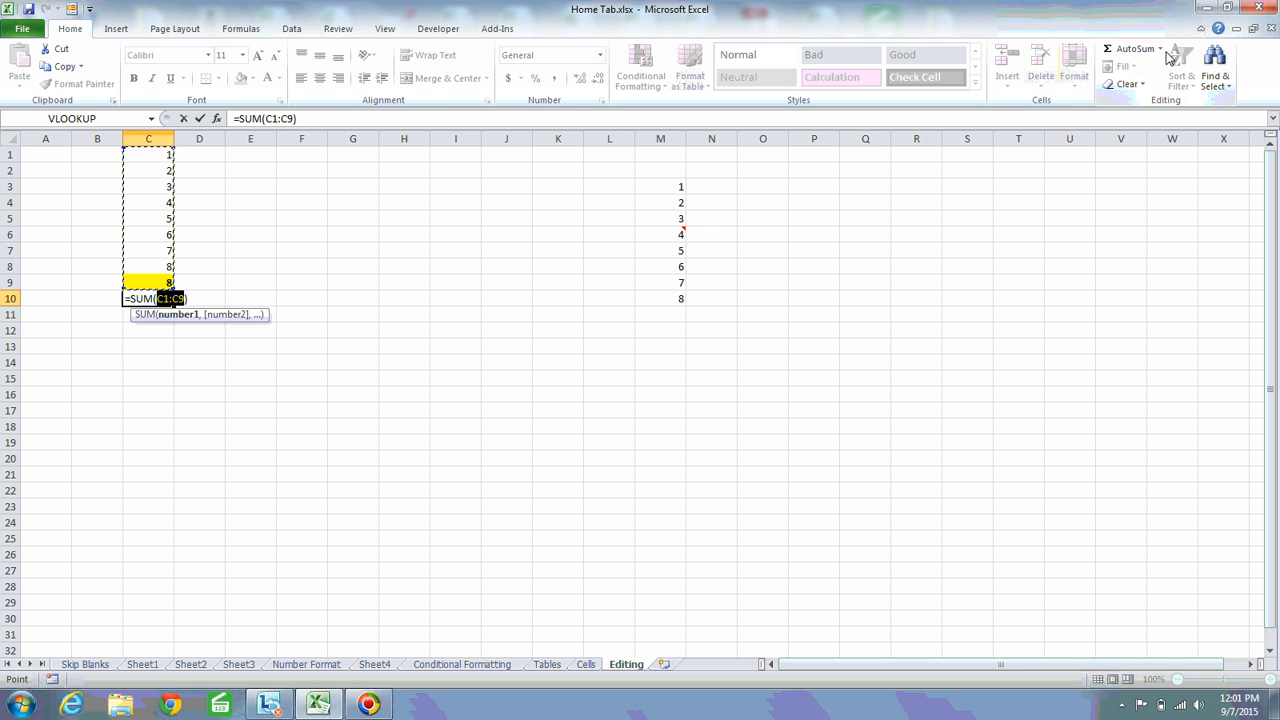
key("Escape")
left_click(1161, 52)
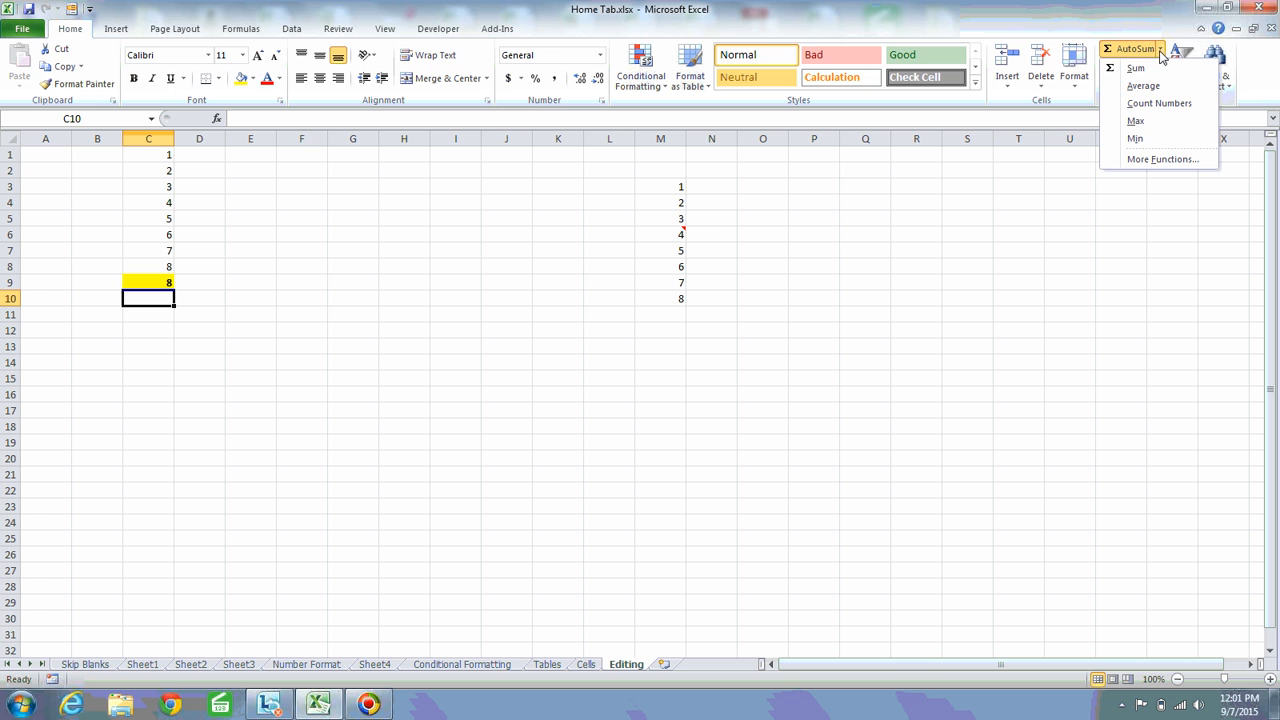
left_click(1147, 143)
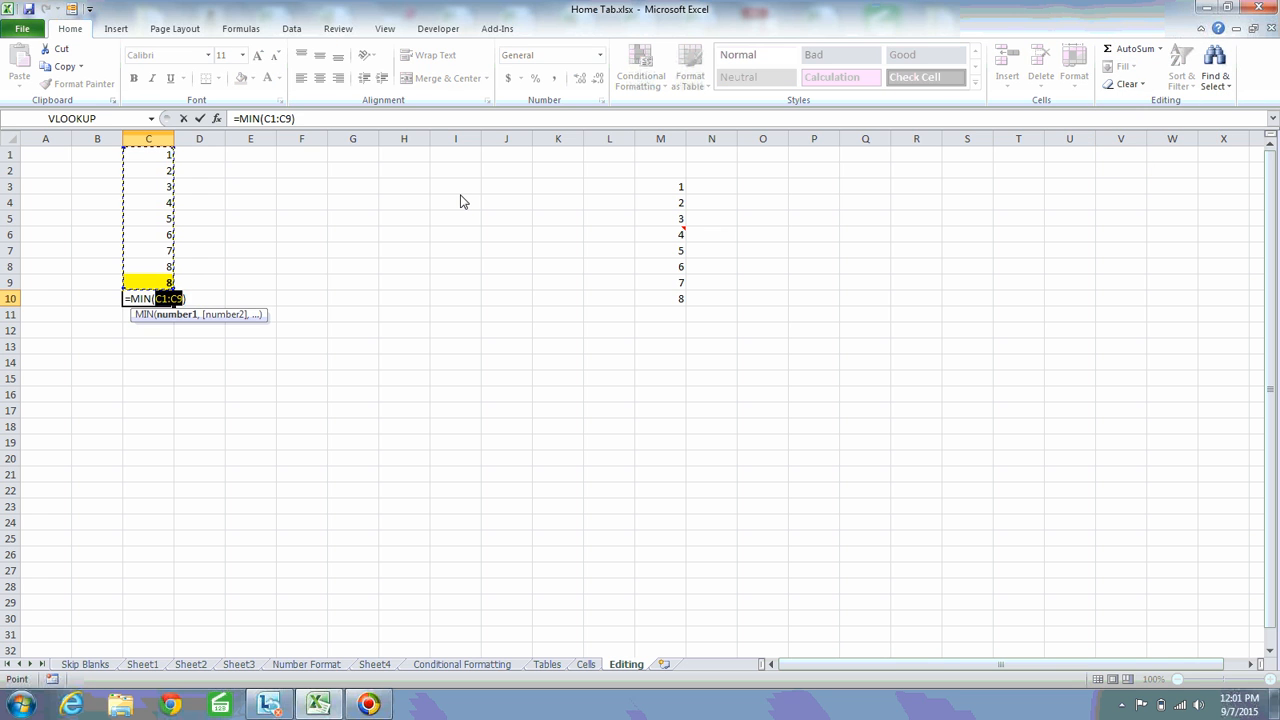
key("Return")
key("Up")
key("Down")
key("Up")
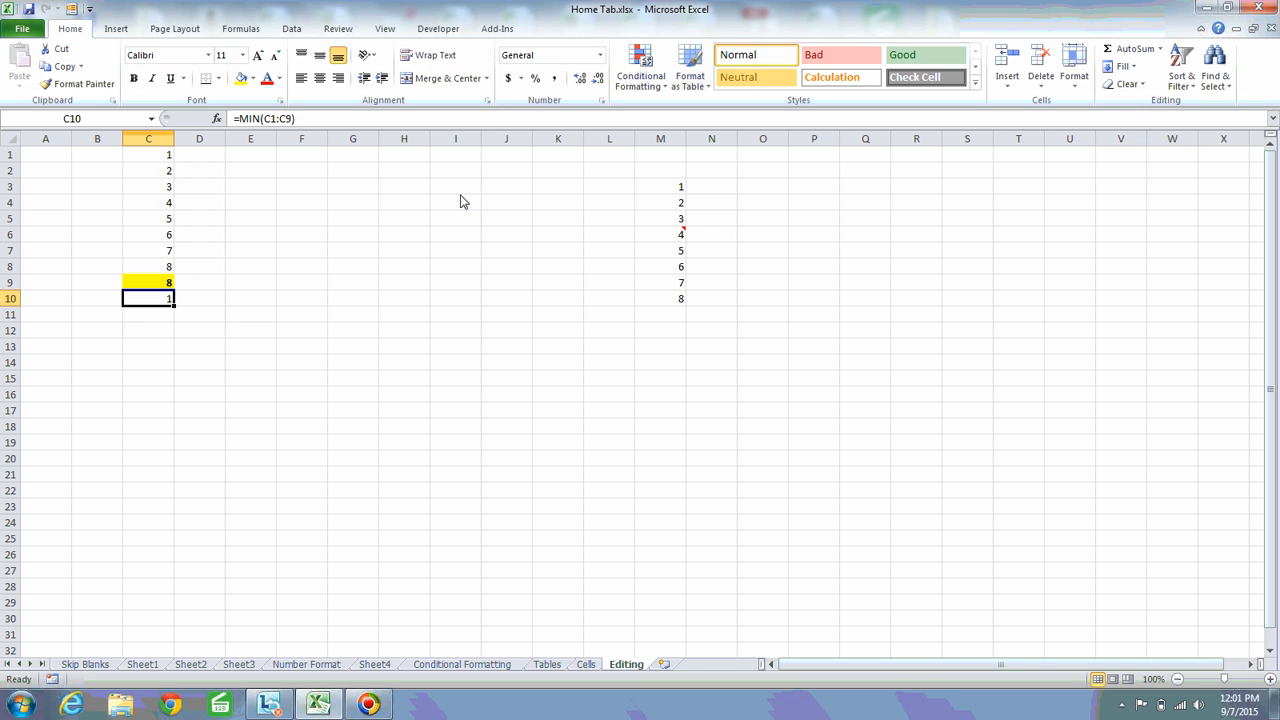
key("Down")
key("Up")
Delete the Min formula in C10 and the Max formula in C9
key("Delete")
key("Up")
key("Delete")
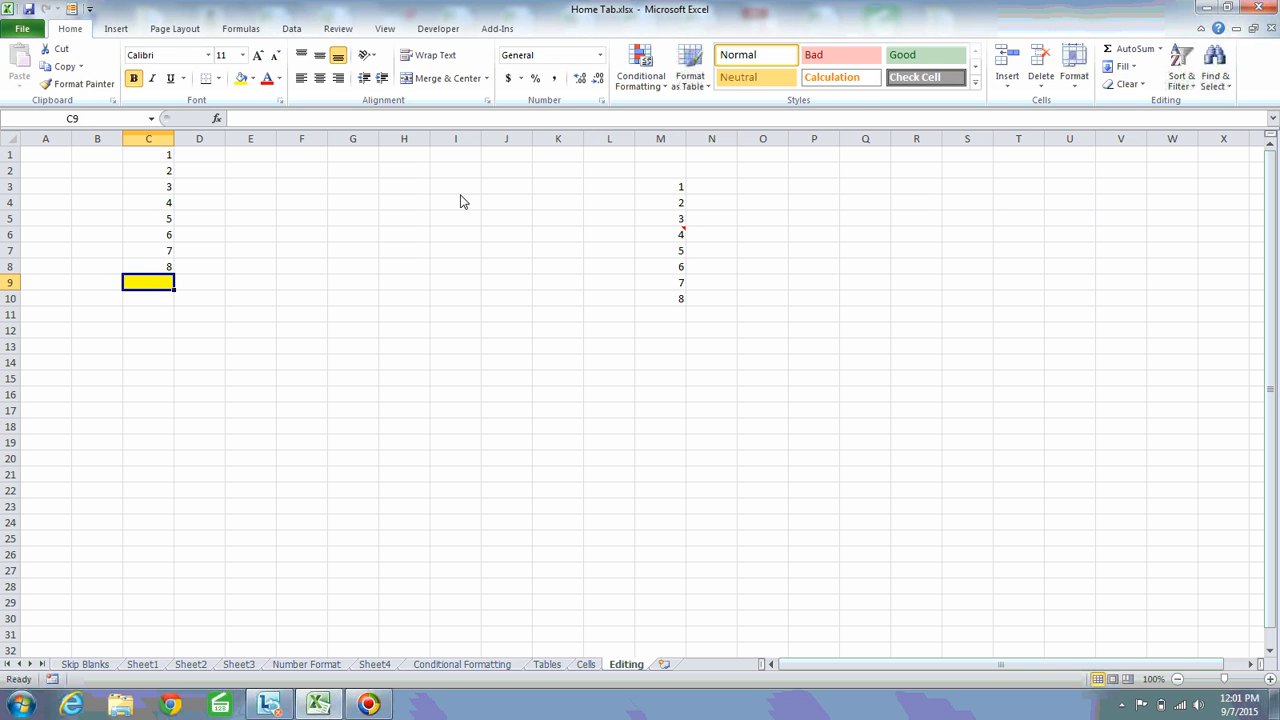
Examine the full function list under AutoSum's More Functions for cell C9 and review the AutoSum options
left_click(1161, 49)
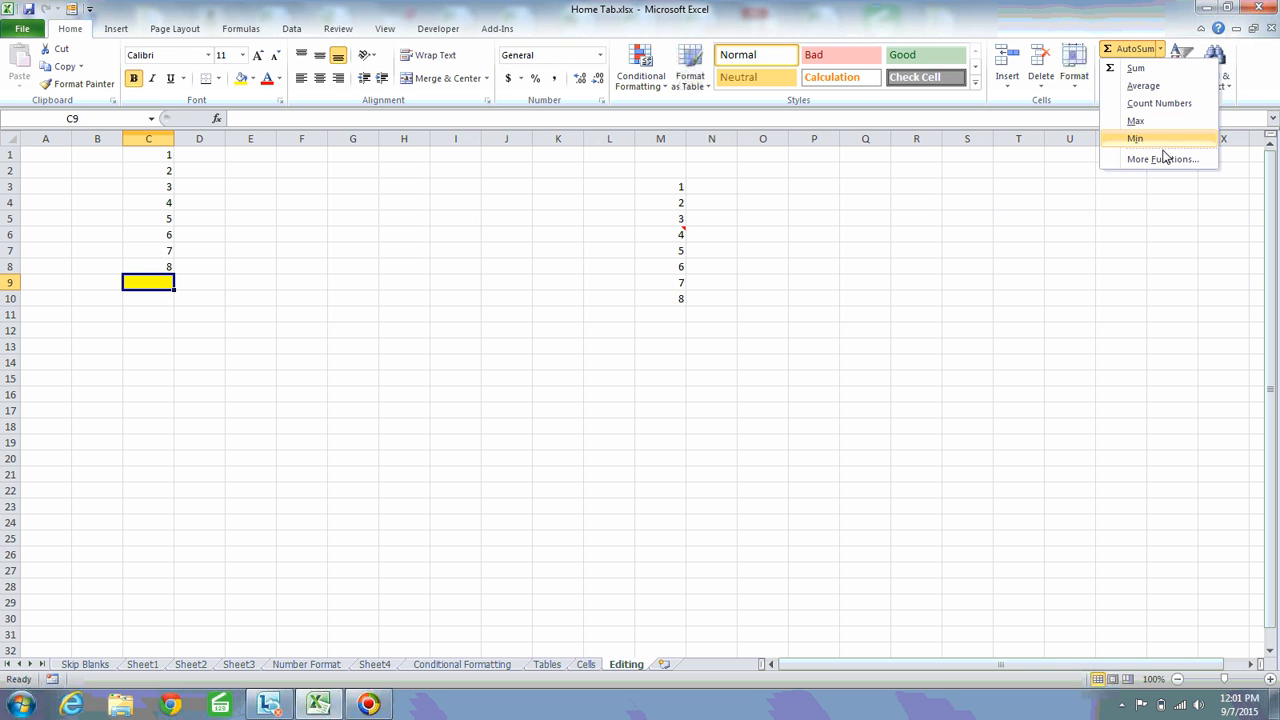
left_click(1160, 160)
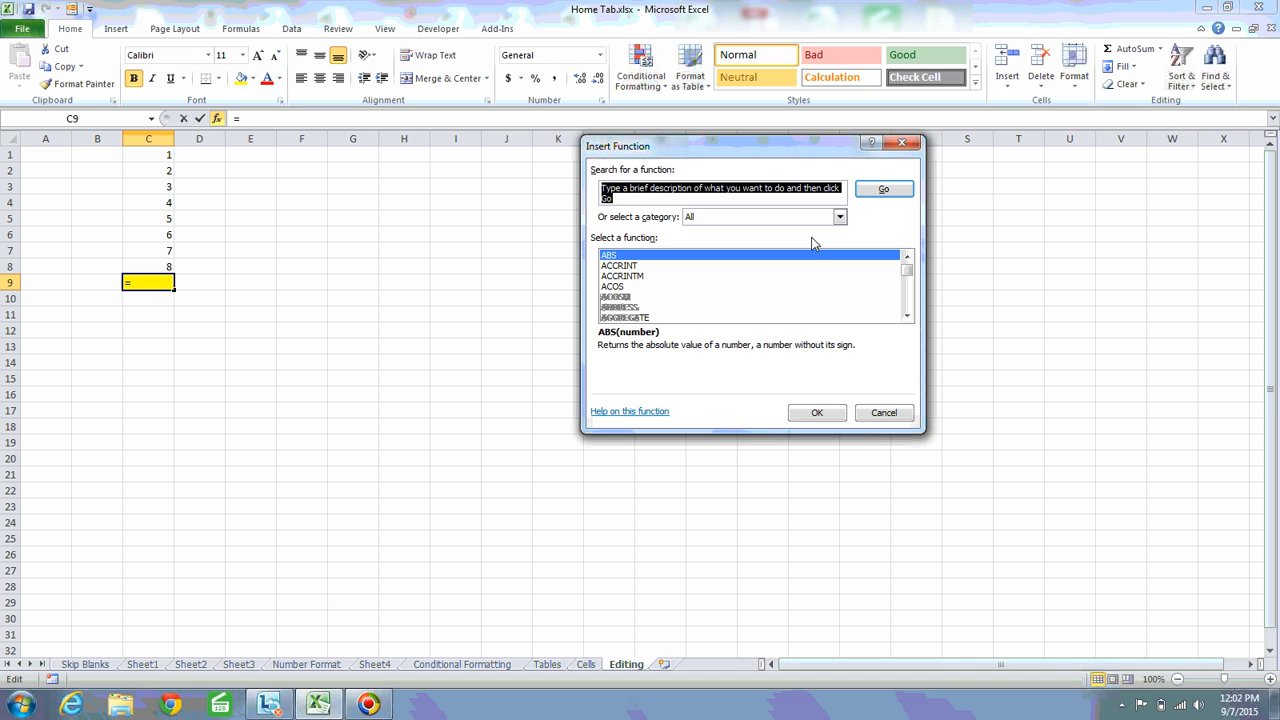
key("Escape")
left_click(148, 240)
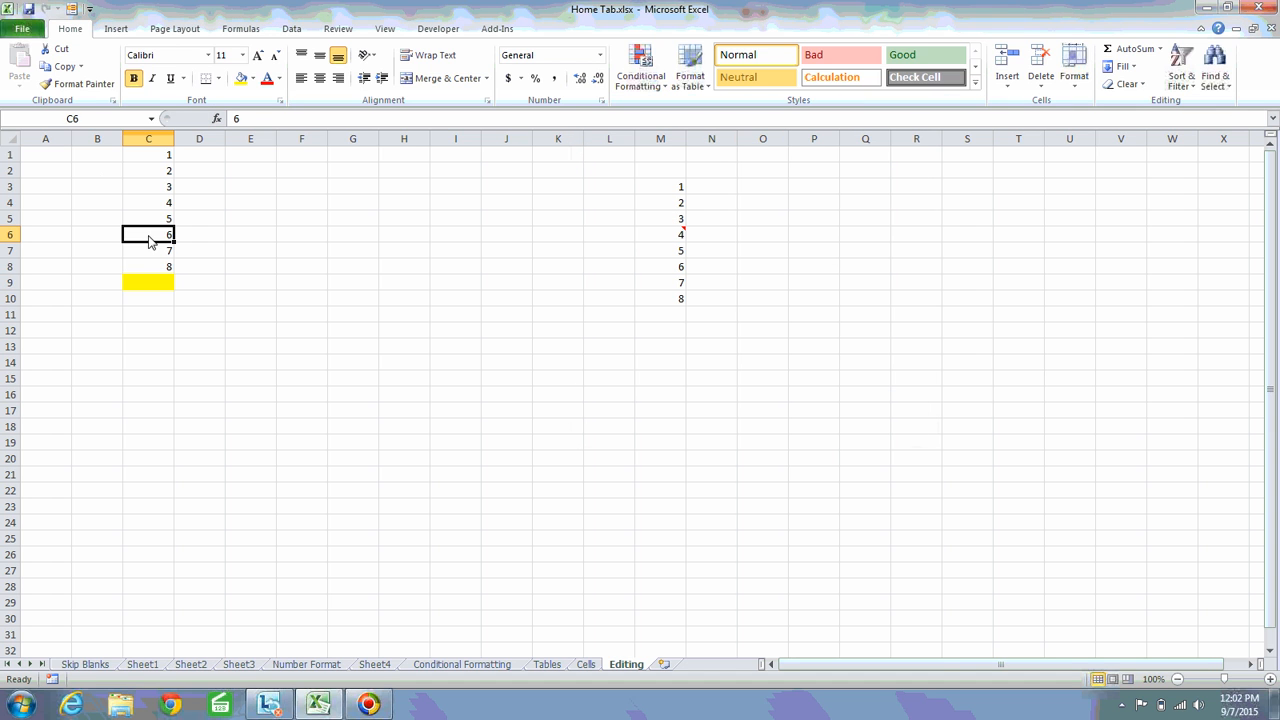
left_click(151, 283)
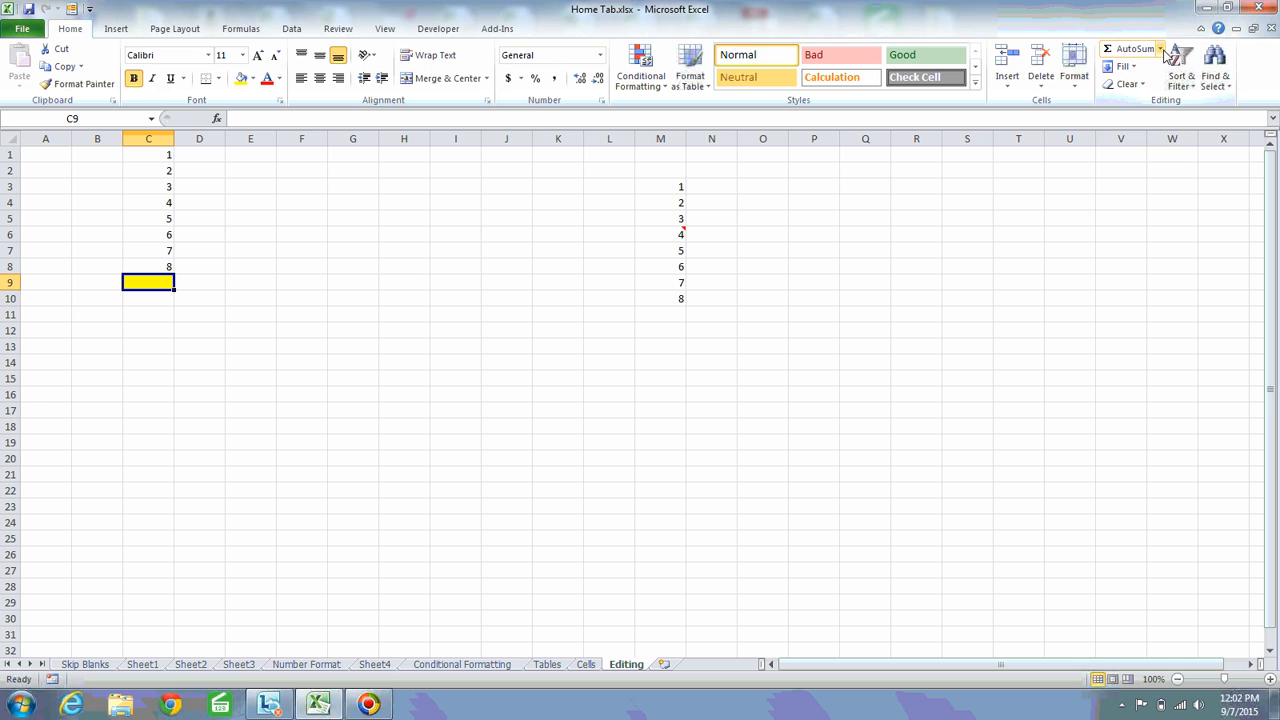
left_click(1161, 49)
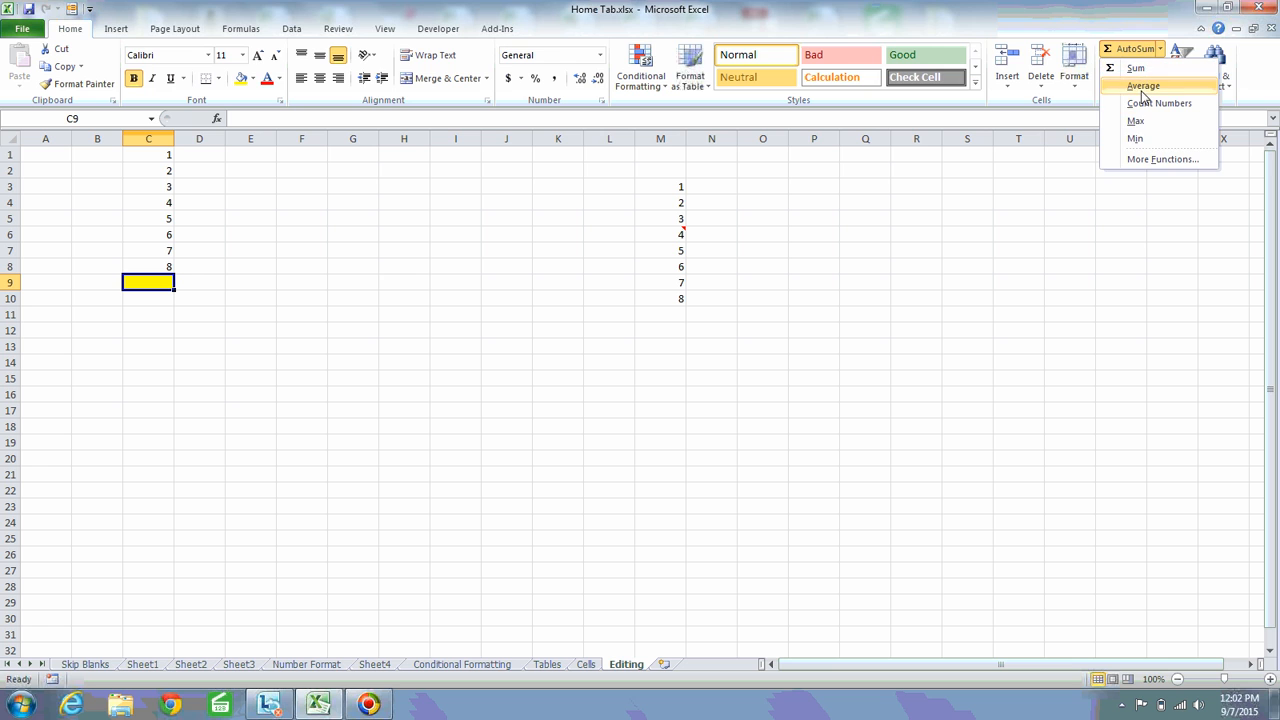
left_click(806, 152)
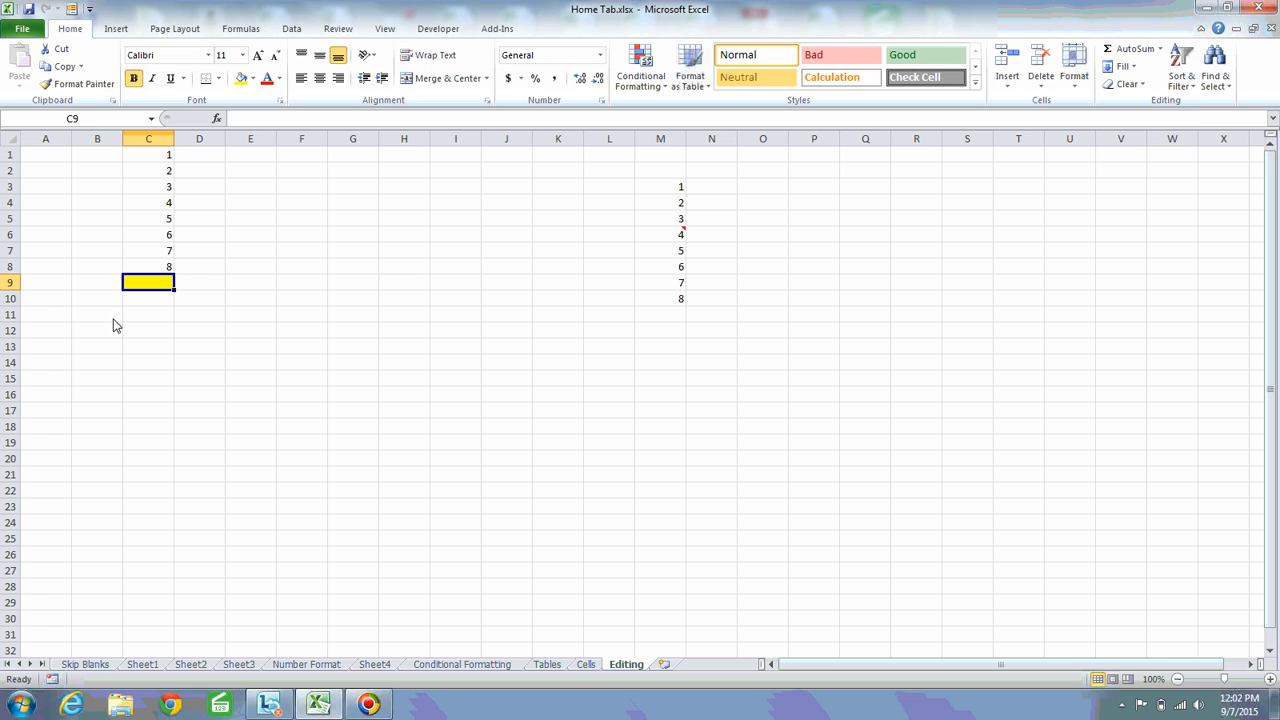
Enter the formula =SUM(C1:C8) manually in cell C11
left_click(160, 314)
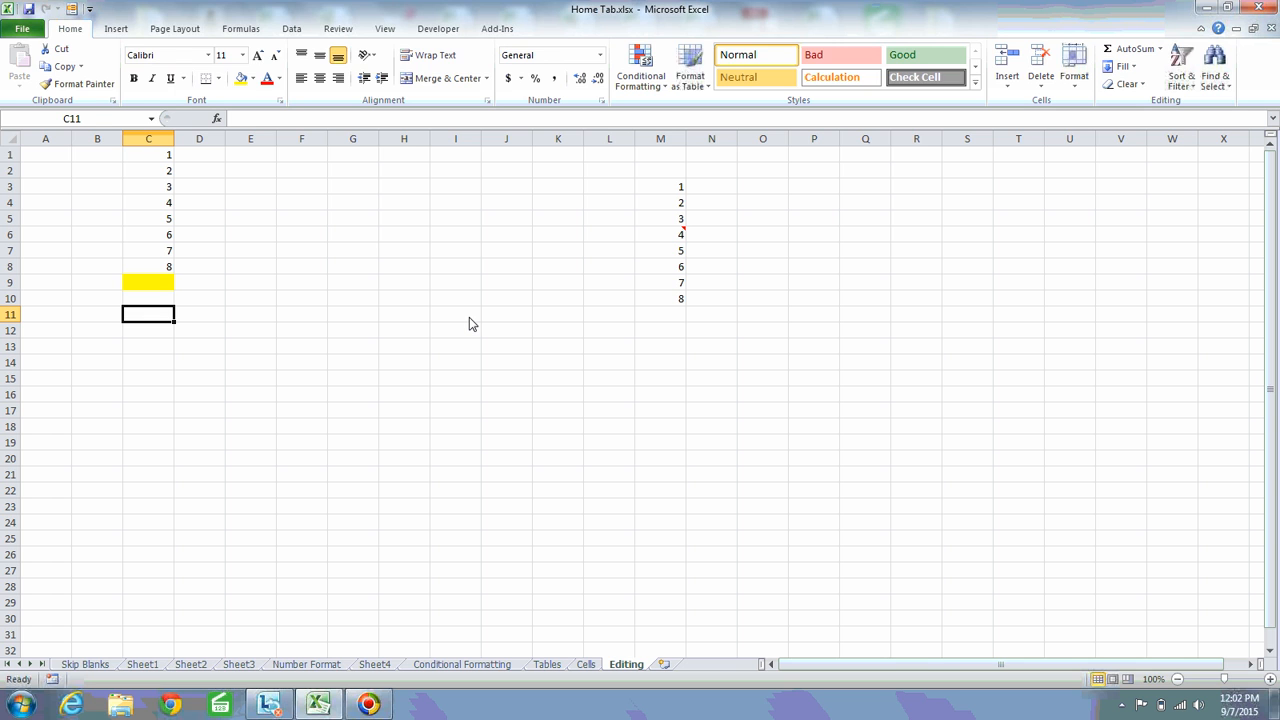
type("=sum")
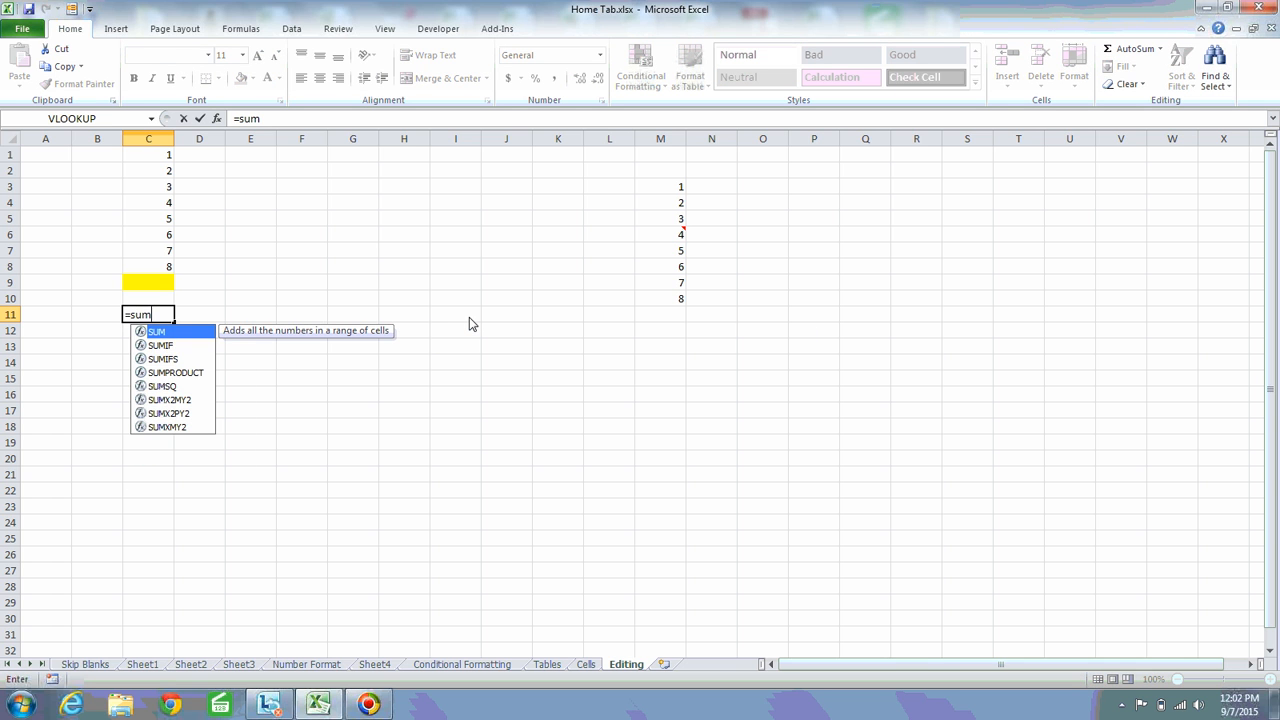
type("(")
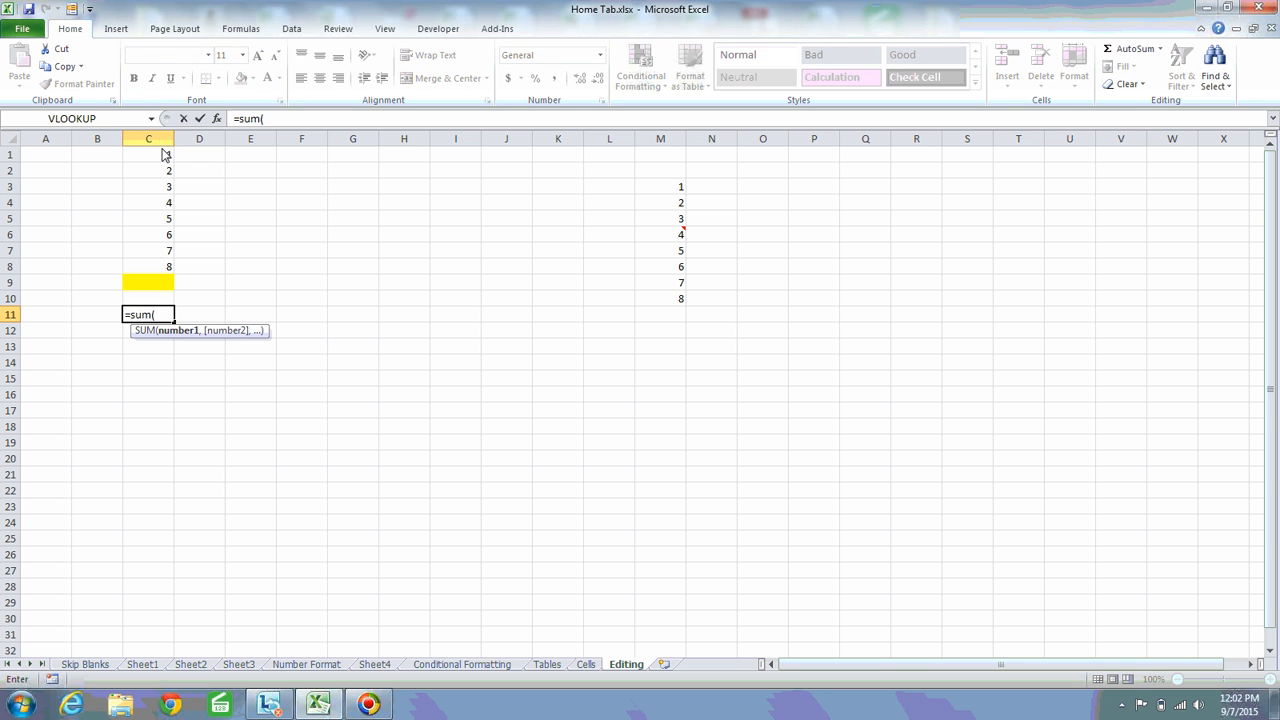
left_click(163, 156)
left_click(160, 271, "shift")
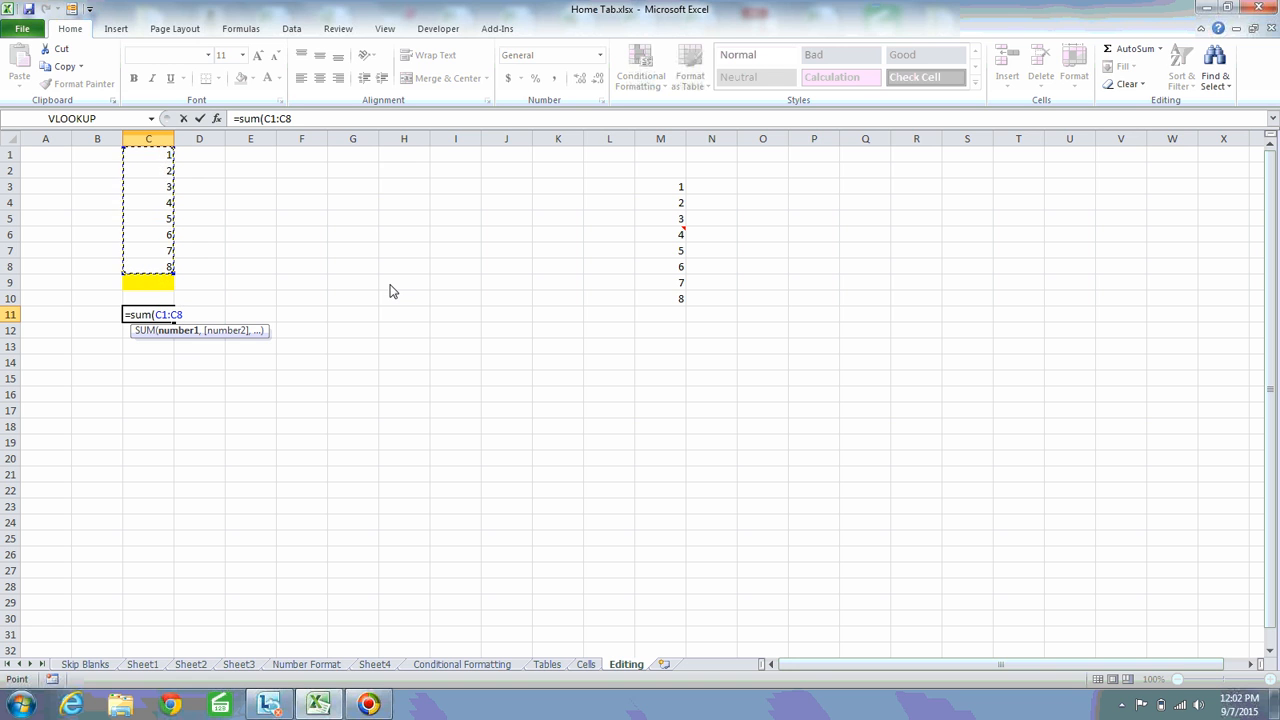
type(")")
key("Return")
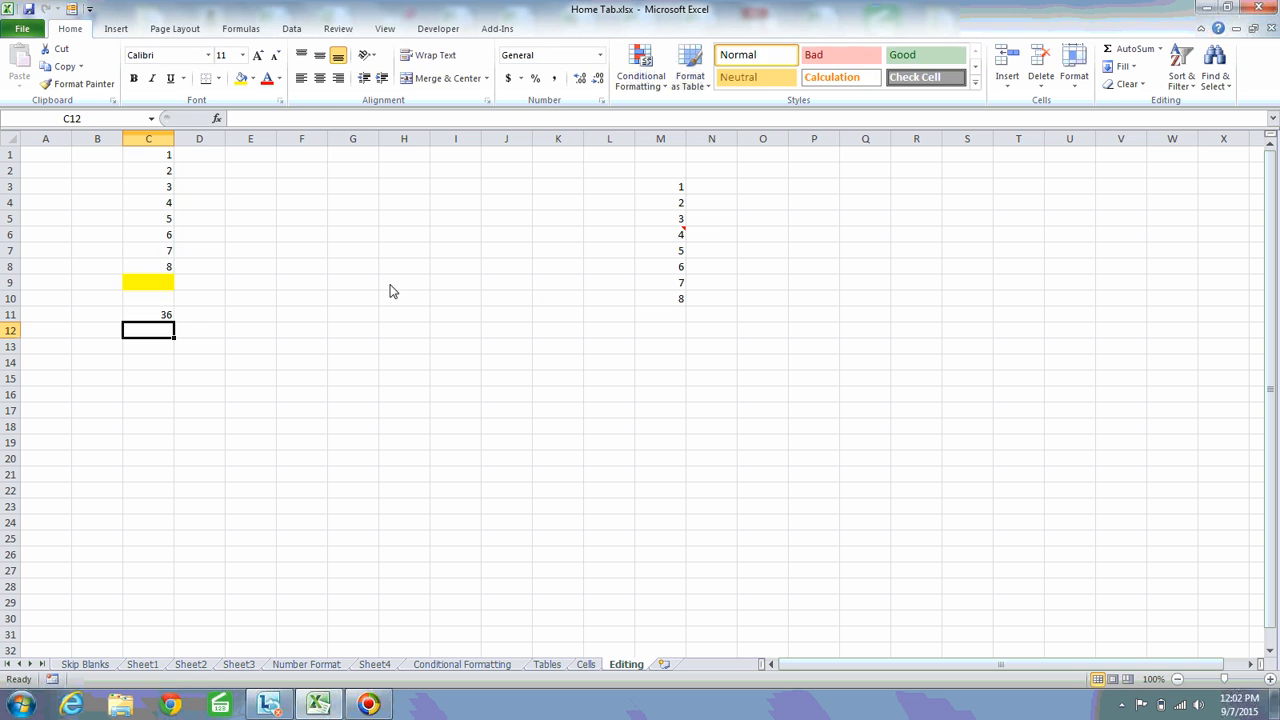
Replace the sum formula in C11 with =MIN(C1:C8)
key("Up")
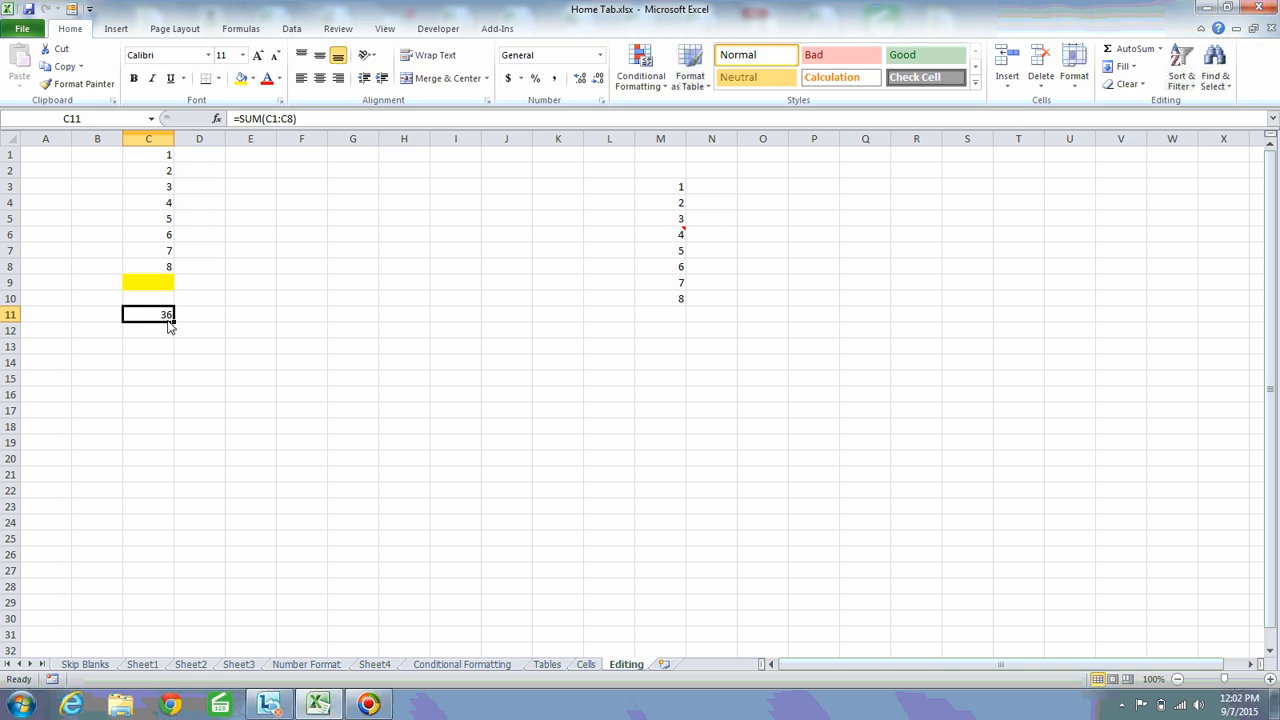
type("=min(")
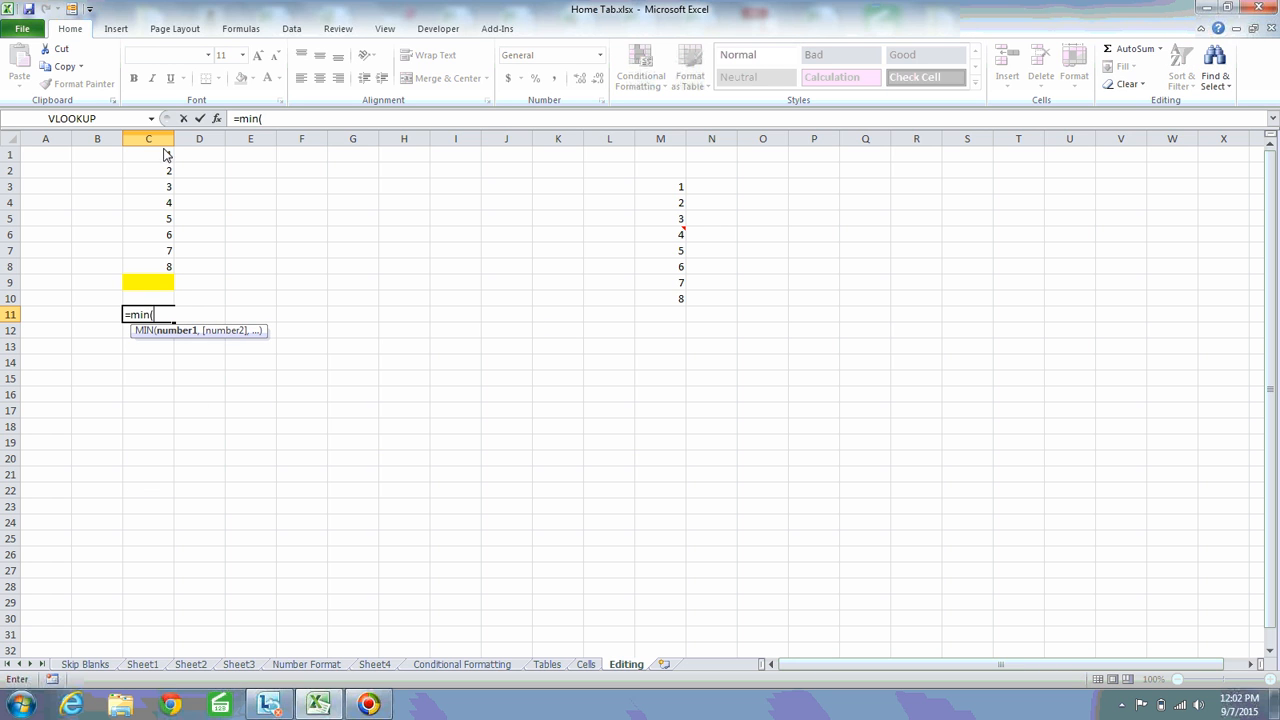
left_click_drag(168, 155, 170, 276)
type(")")
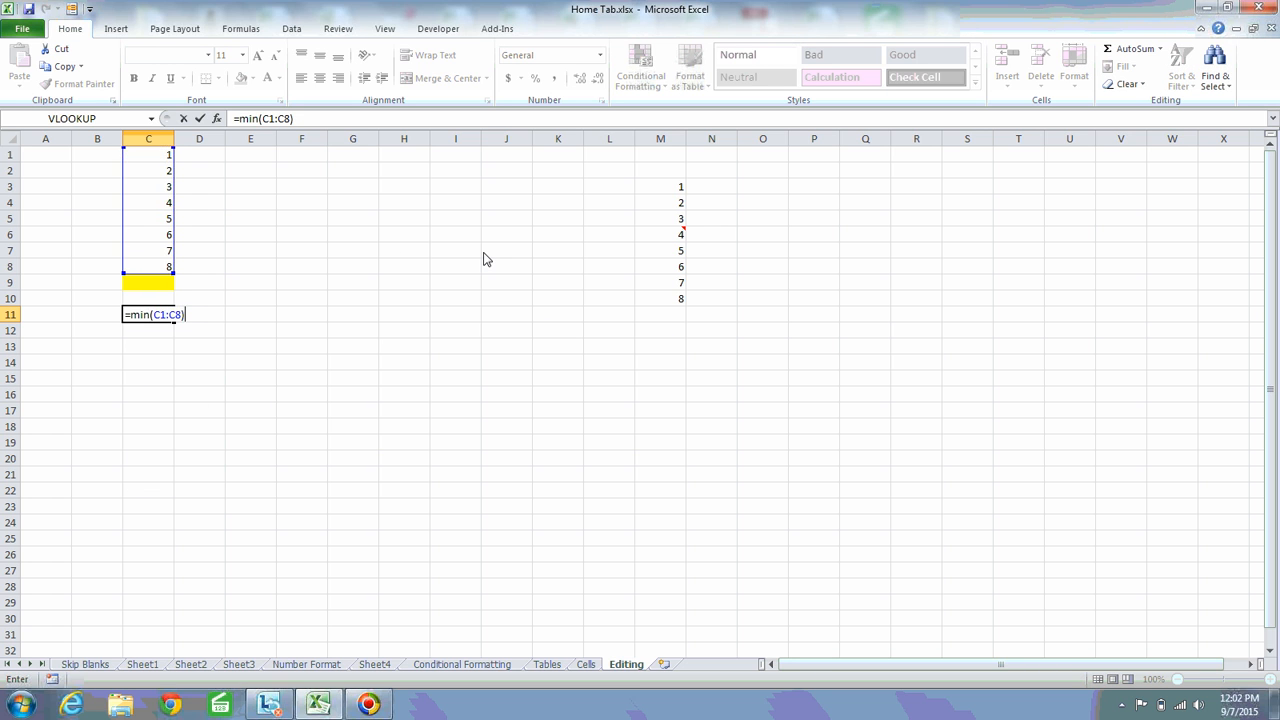
key("Return")
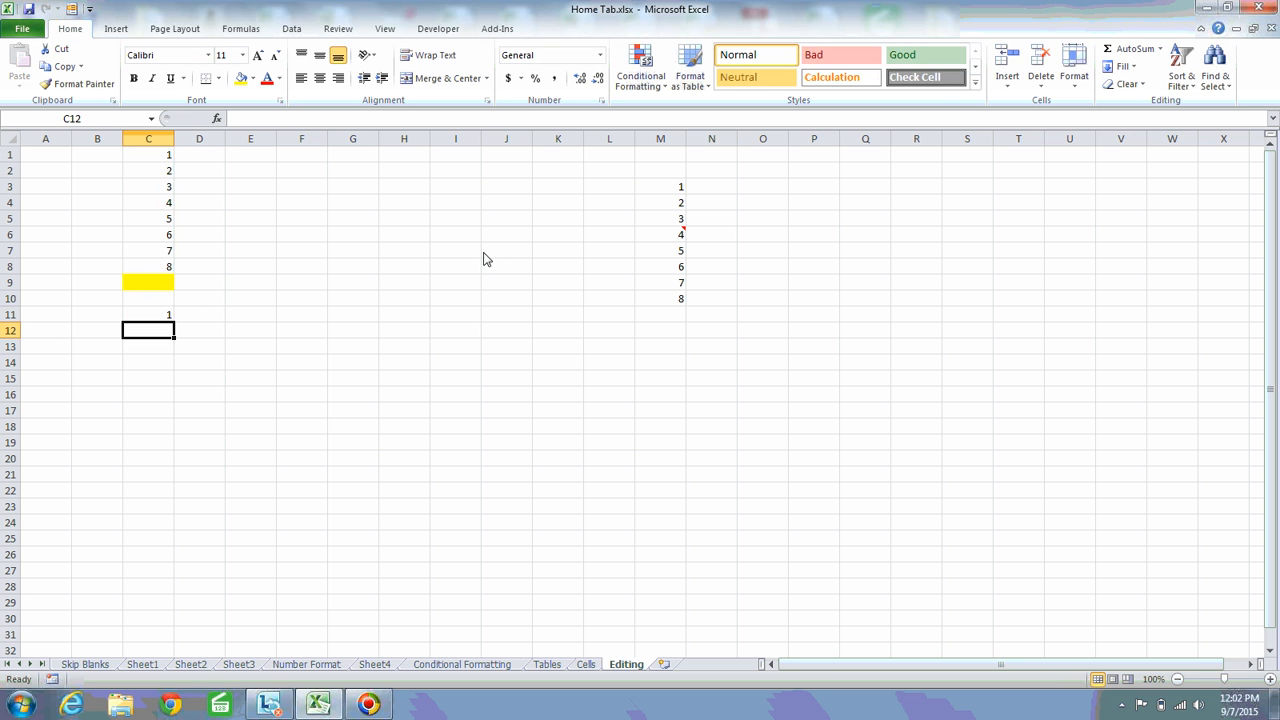
Replace the minimum formula in C11 with =MAX(C1:C8)
left_click(151, 318)
type("=")
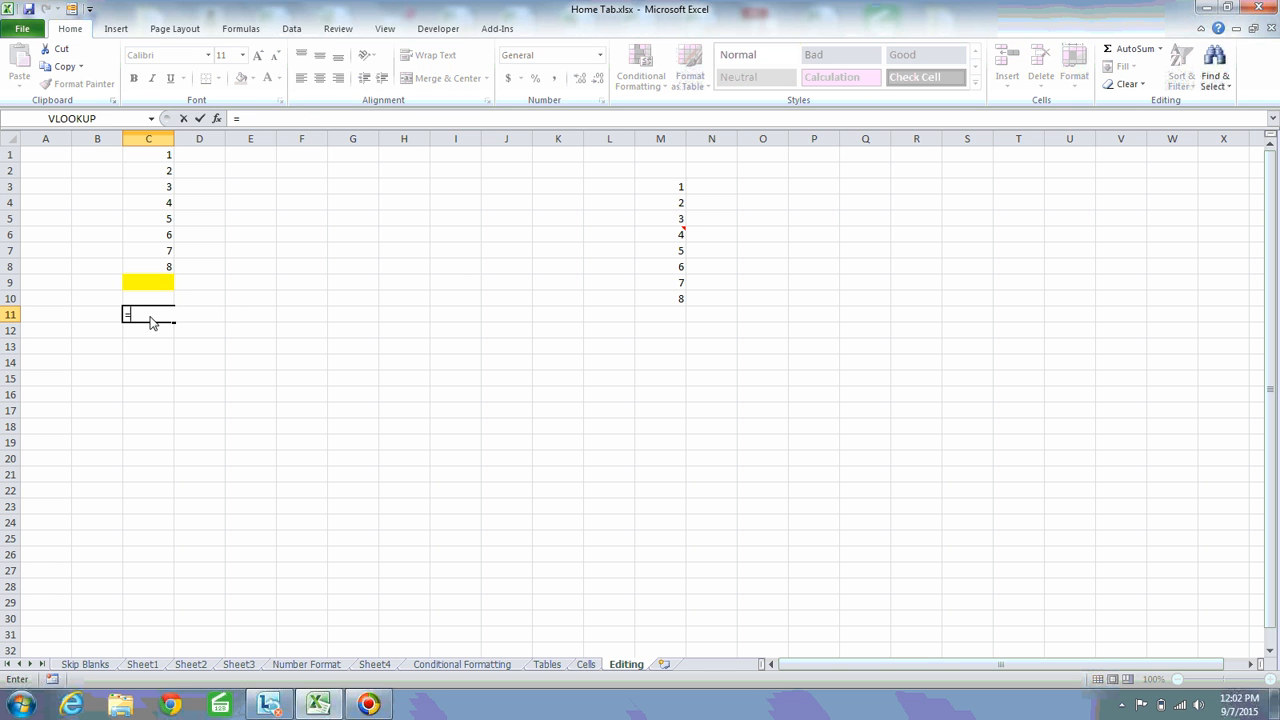
type("max(")
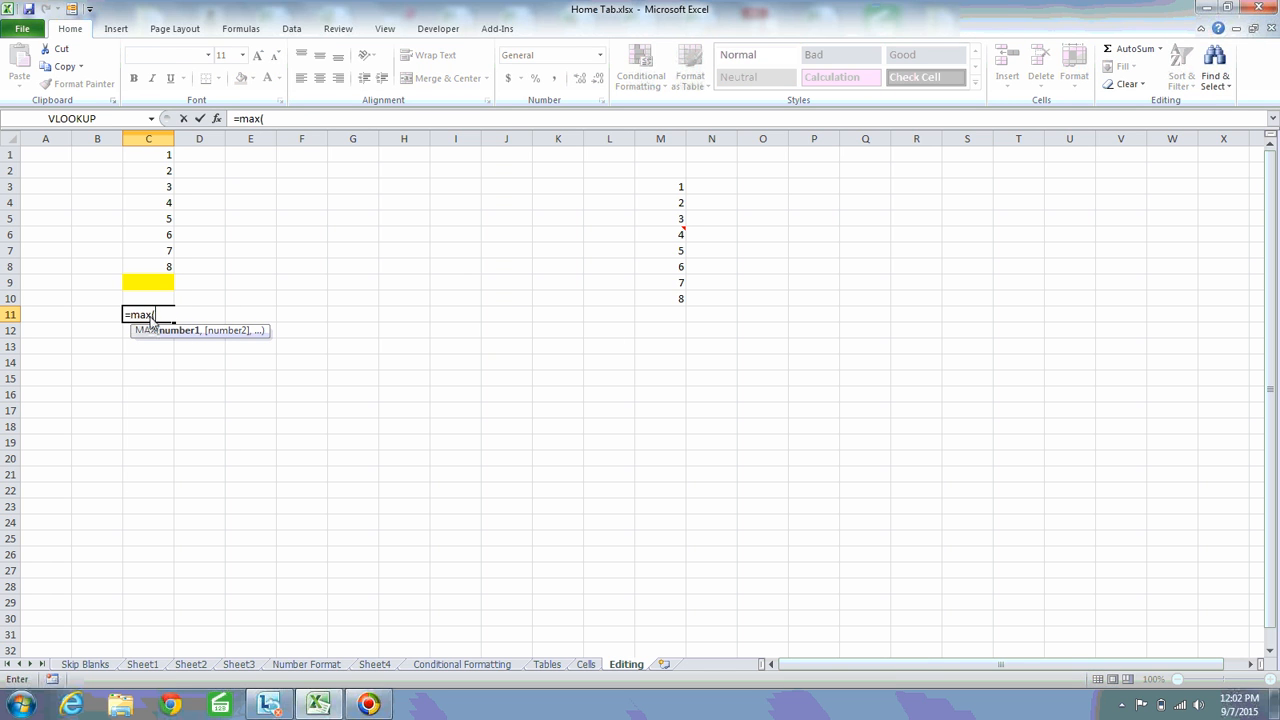
left_click(160, 156)
left_click_drag(180, 195, 166, 280)
type(")")
key("Return")
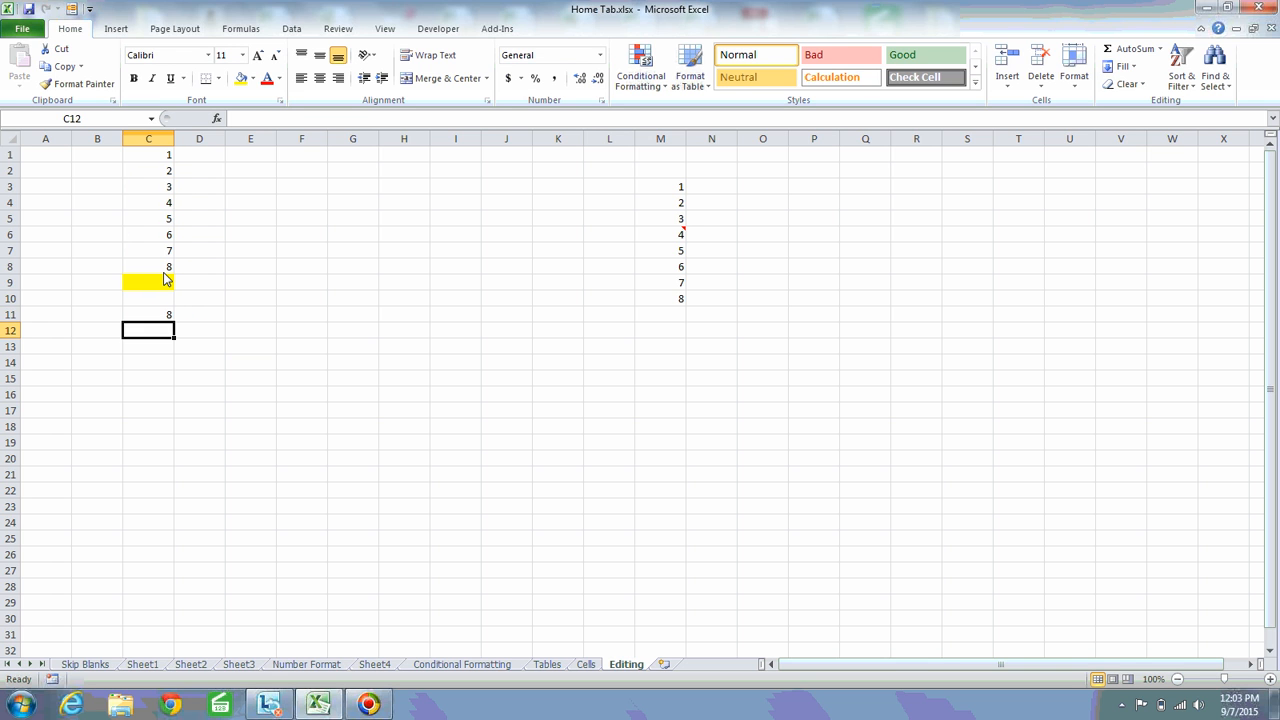
Check the full MAX formula in C11 and delete it from the cell
key("Up")
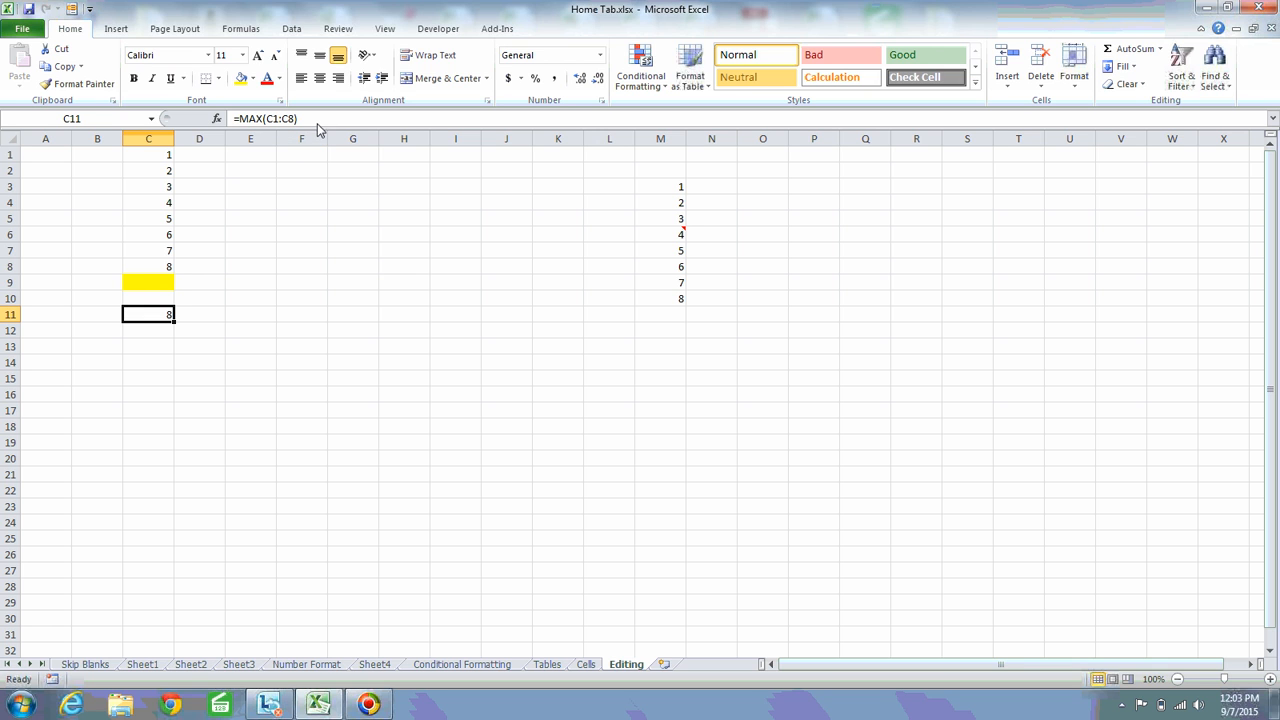
left_click_drag(316, 121, 200, 120)
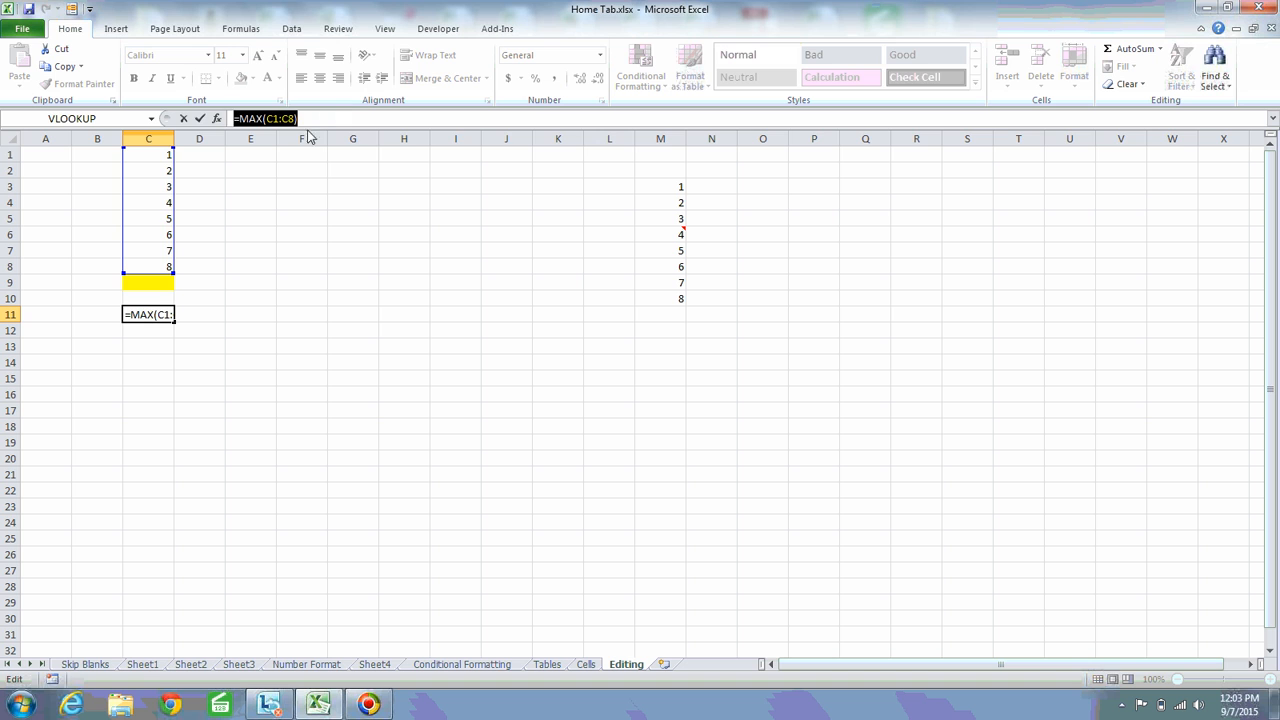
key("Escape")
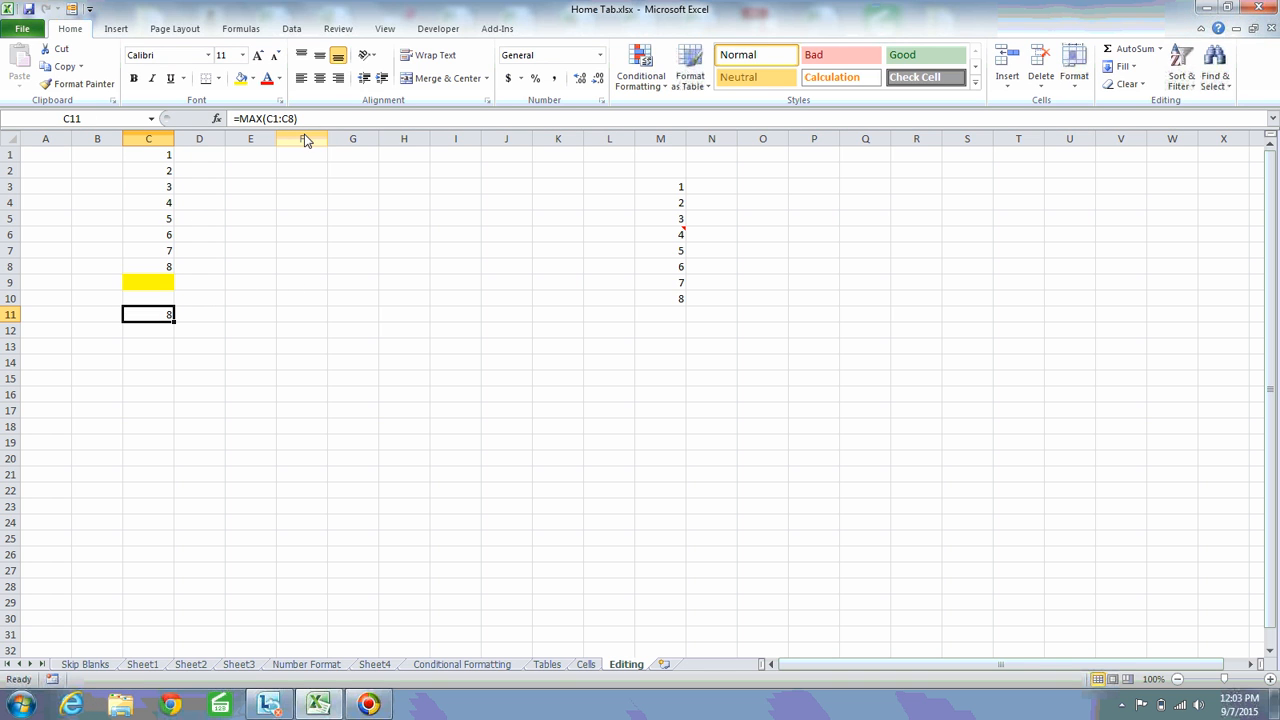
key("Delete")
Review the available Fill options with an empty cell selected
left_click(771, 238)
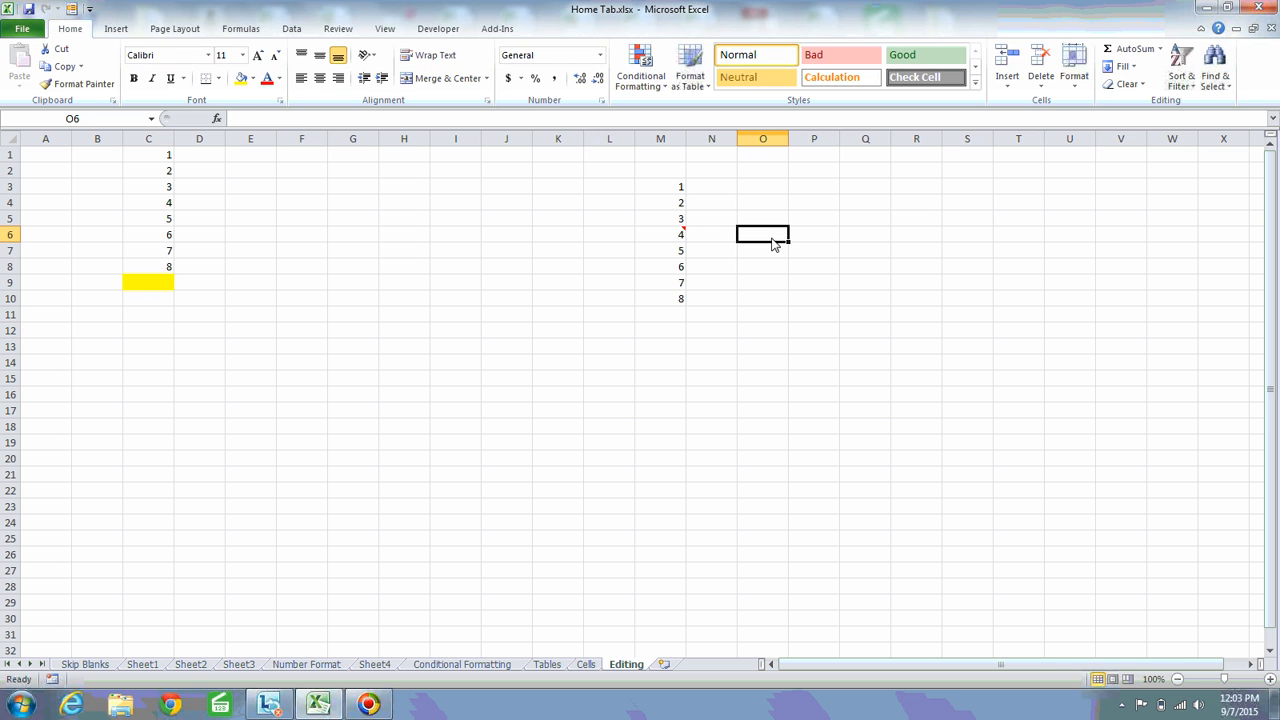
left_click(1138, 70)
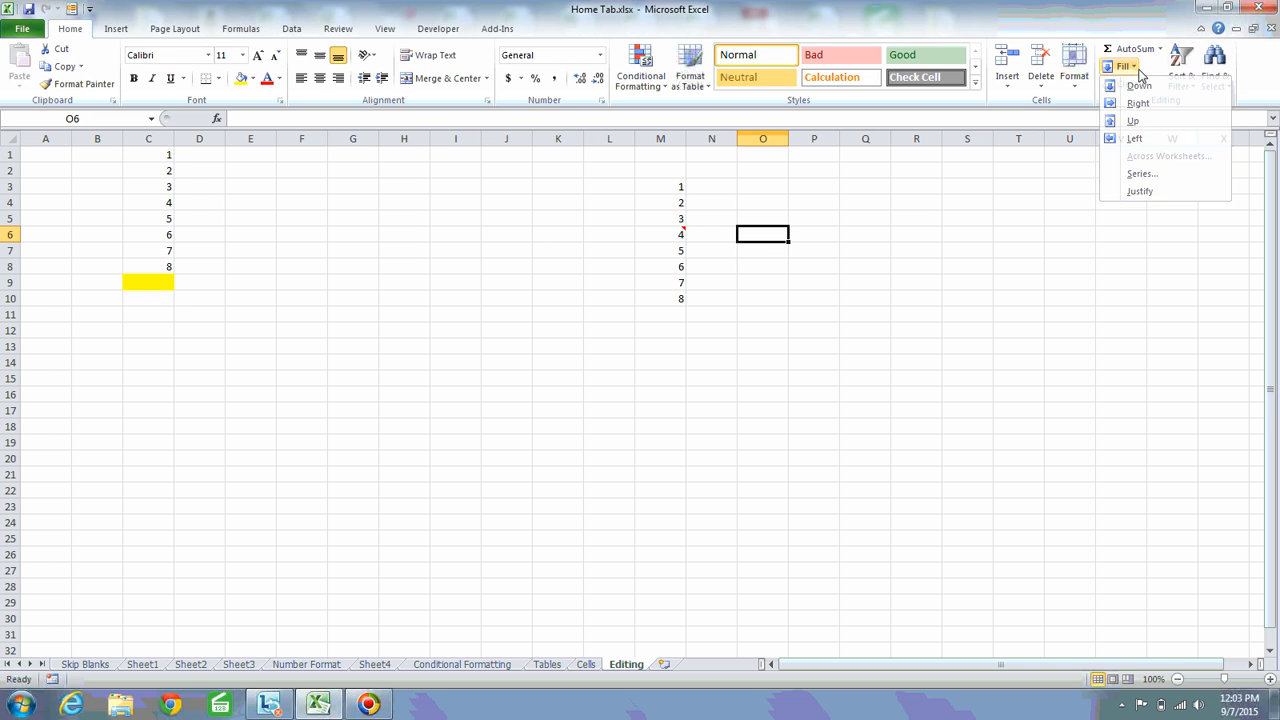
left_click(1138, 70)
Clear the contents of columns C through F and set them to No Fill
left_click(306, 158)
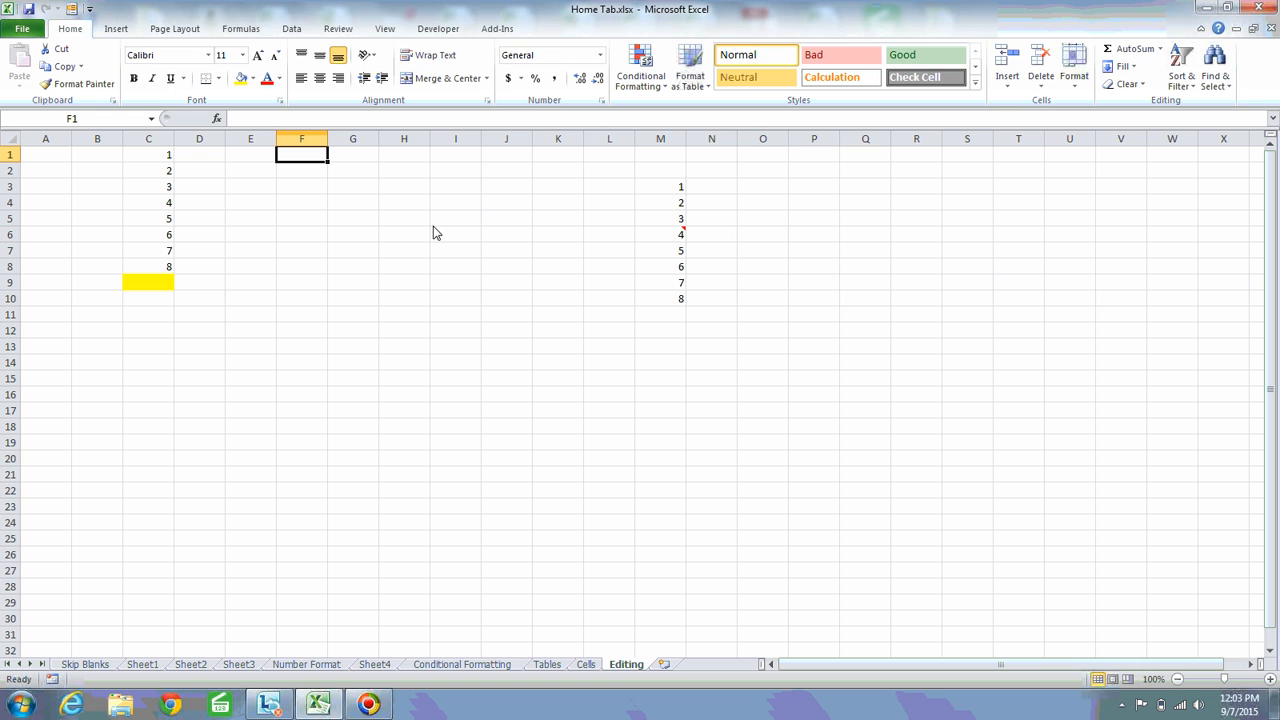
key("Left")
key("Left")
key("Left")
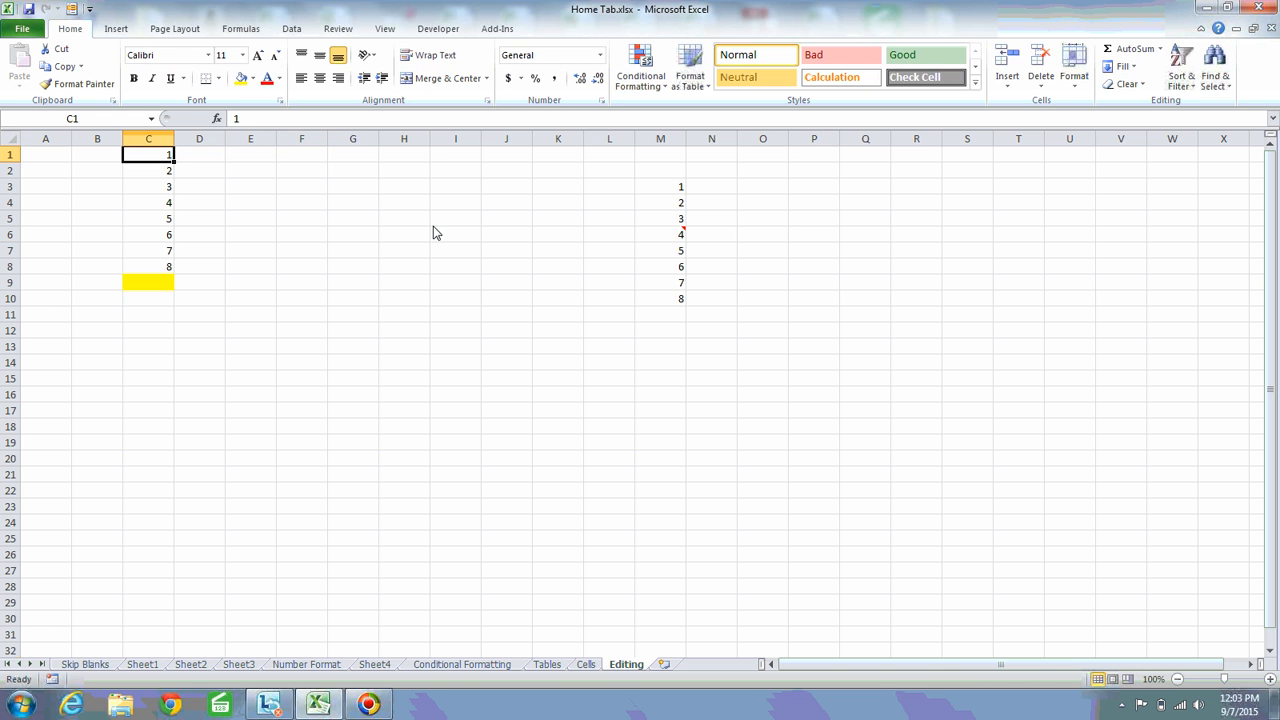
key("ctrl+space")
key("shift+Right")
key("shift+Right")
key("shift+Right")
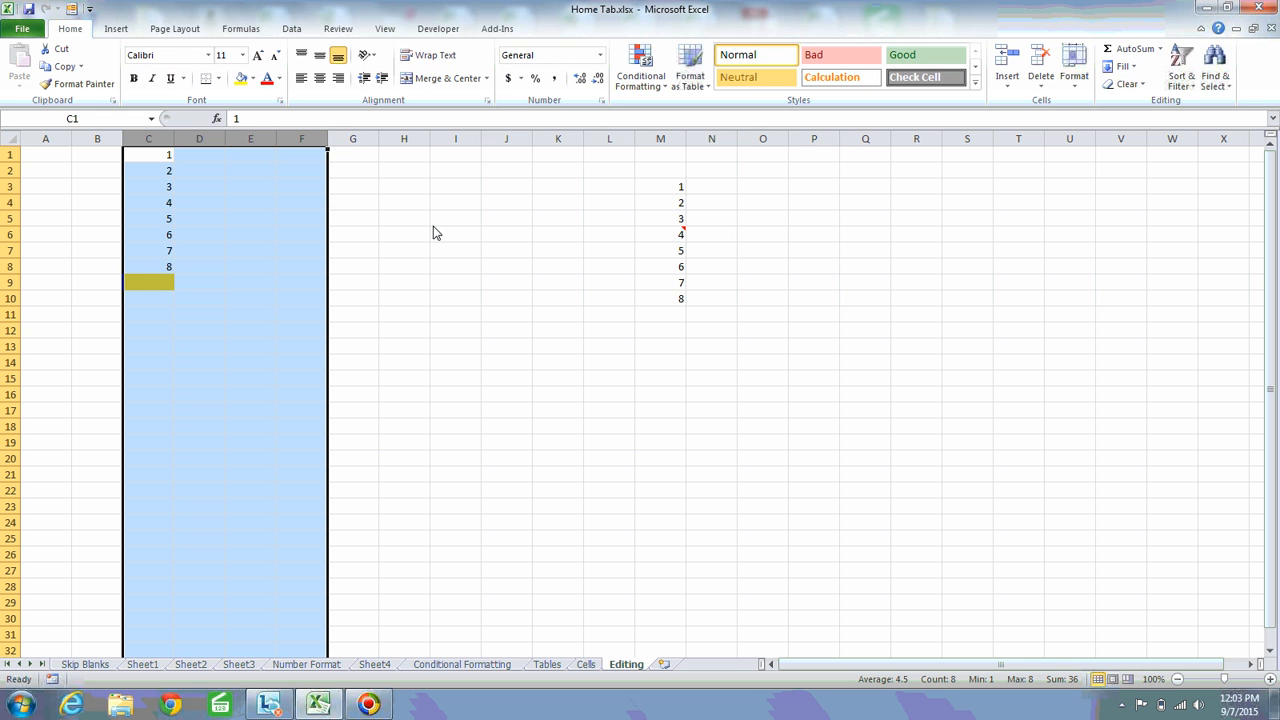
key("Delete")
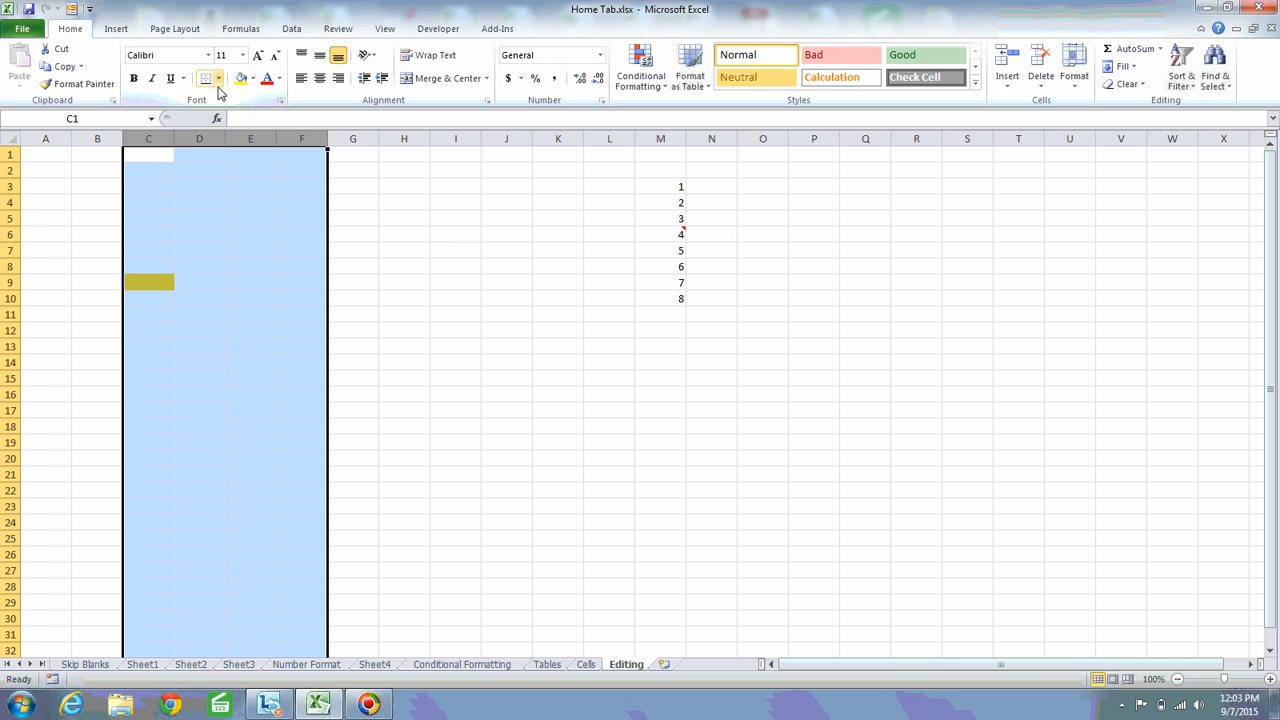
left_click(254, 79)
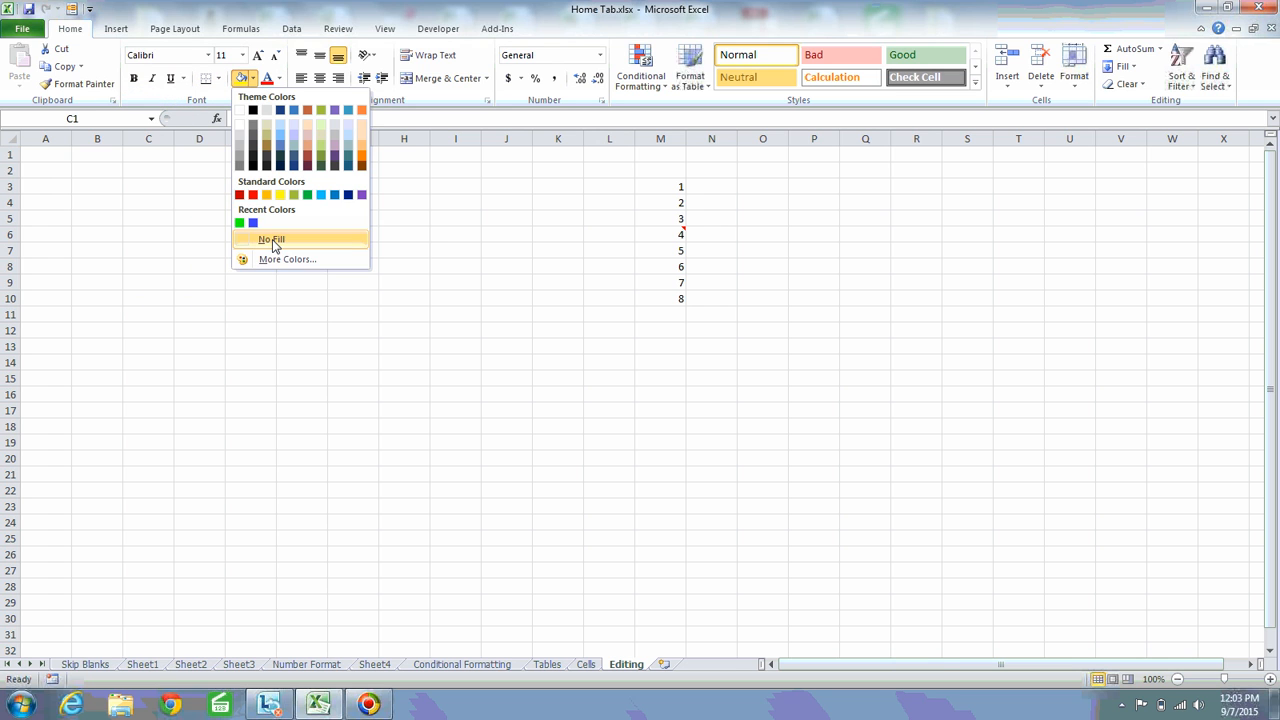
left_click(272, 239)
Enter the number 1 in cell C1
left_click(165, 205)
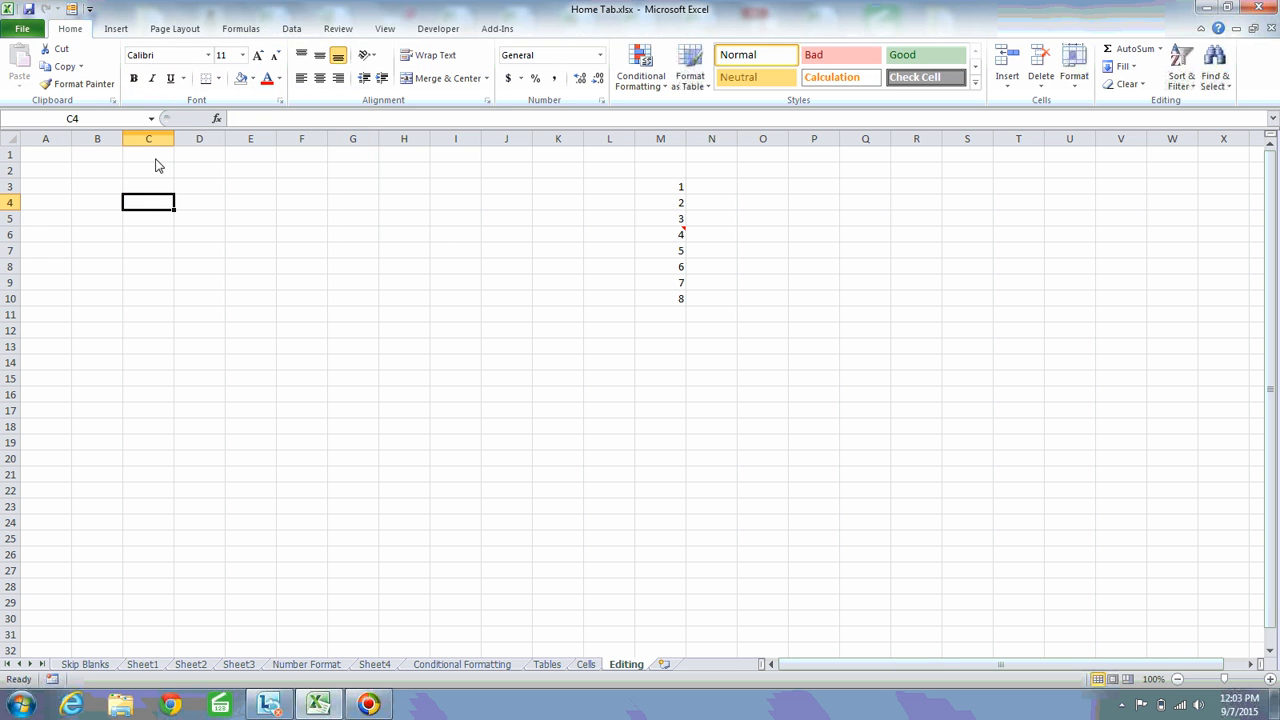
left_click(155, 157)
type("1")
key("Return")
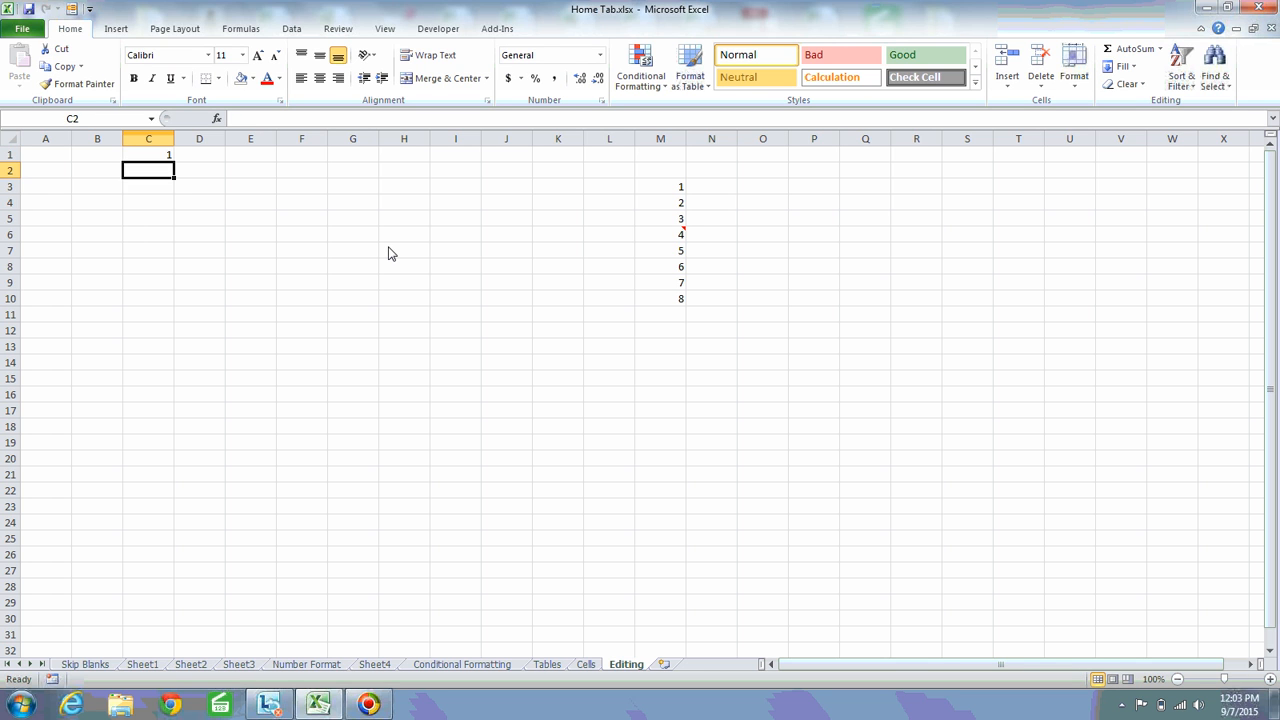
Review the available Fill options with cell C1 selected
key("Up")
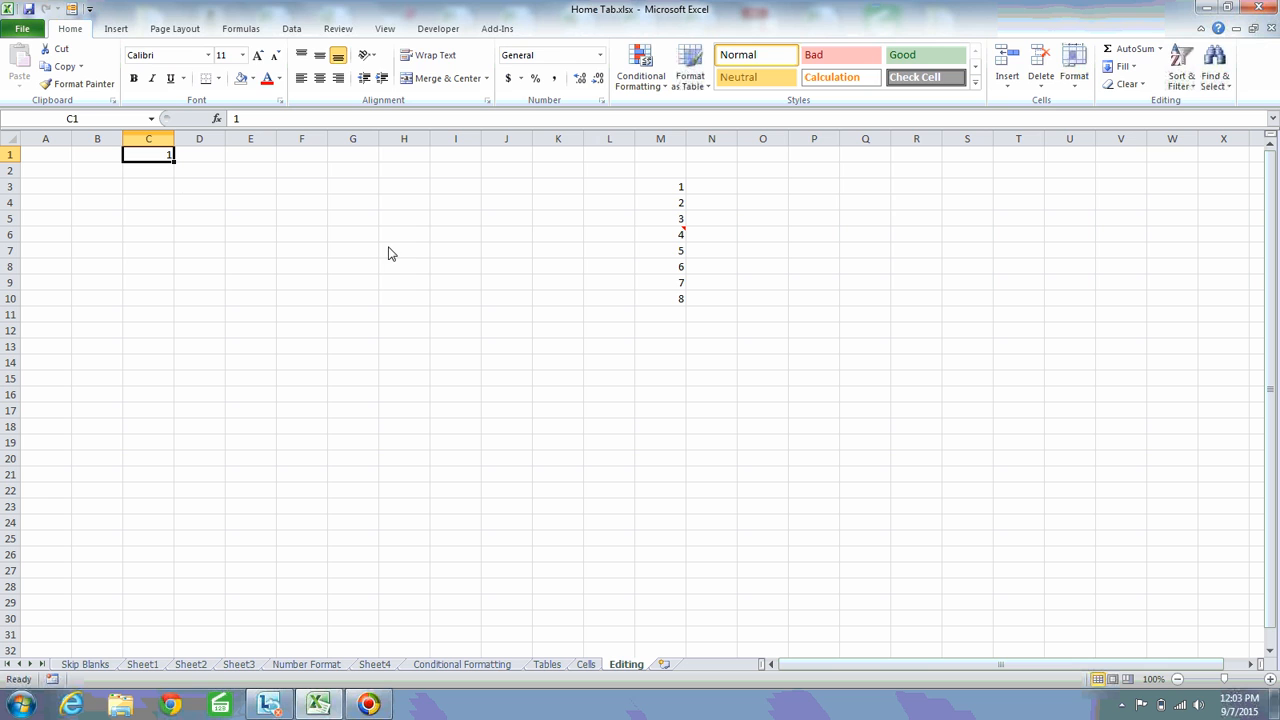
left_click(1138, 68)
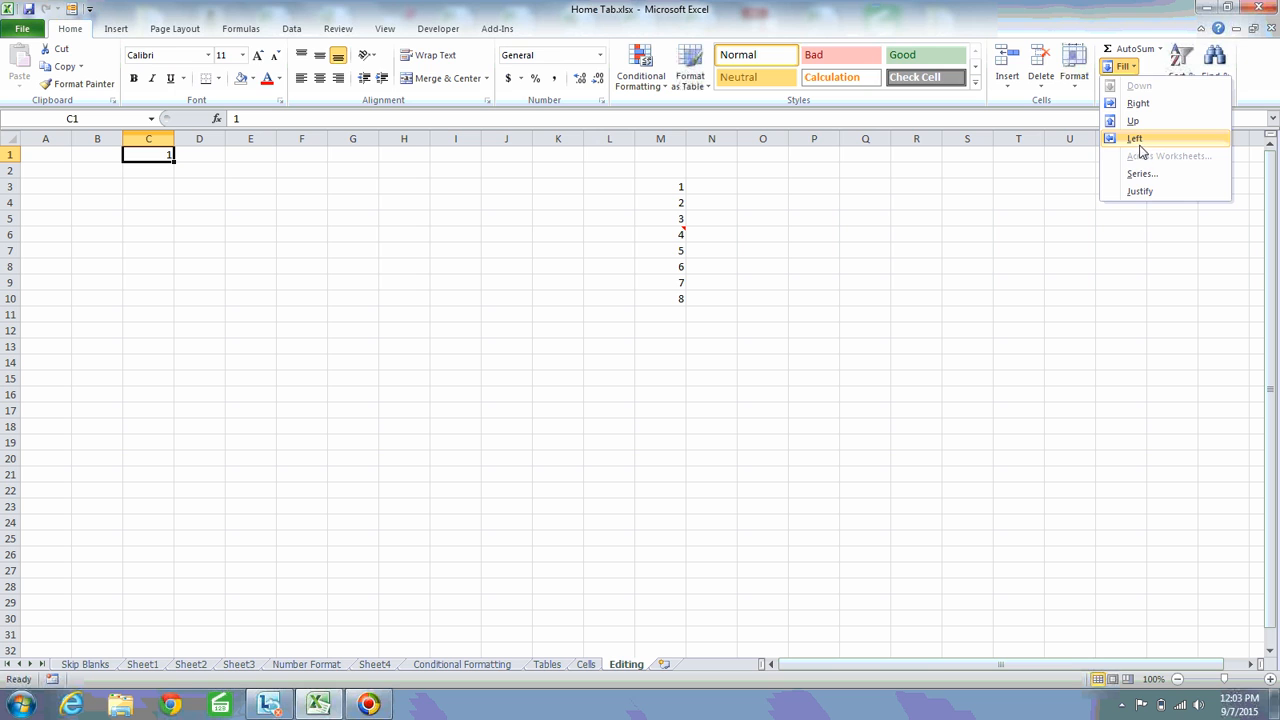
left_click(1143, 177)
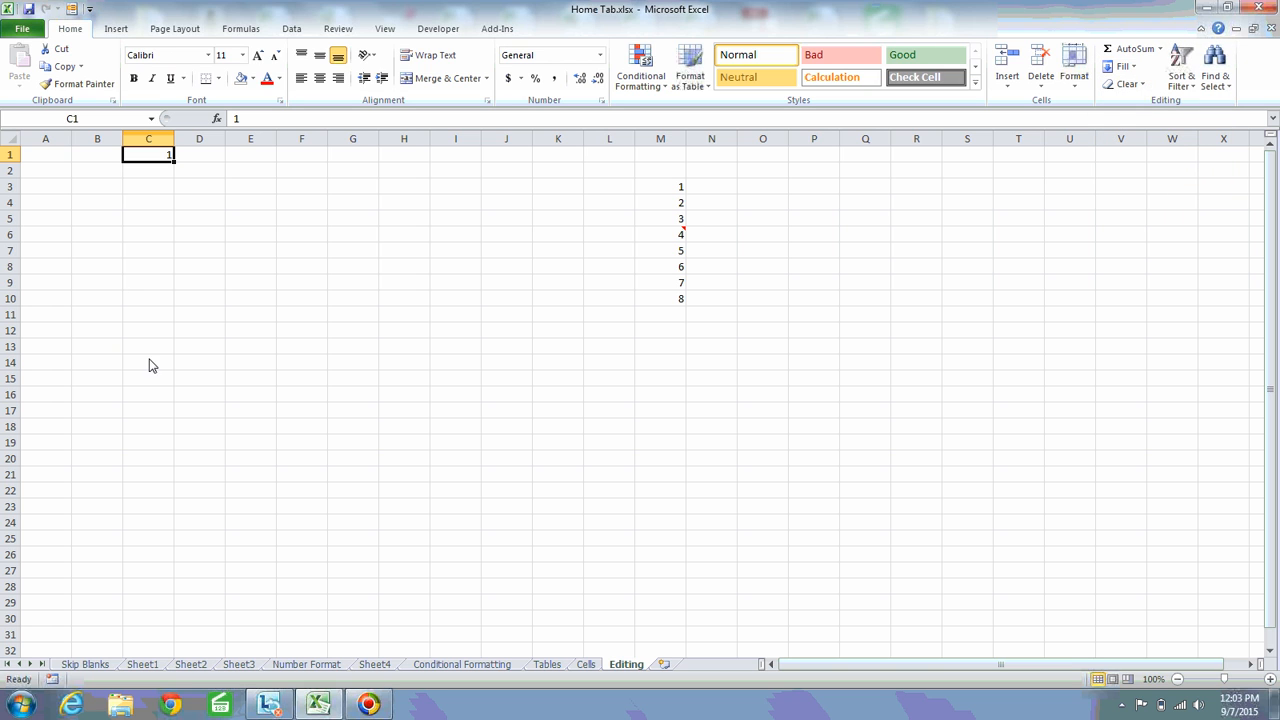
Copy the 1 in C1 down through C17 with the fill handle, and undo the copy
left_click(160, 461, "shift")
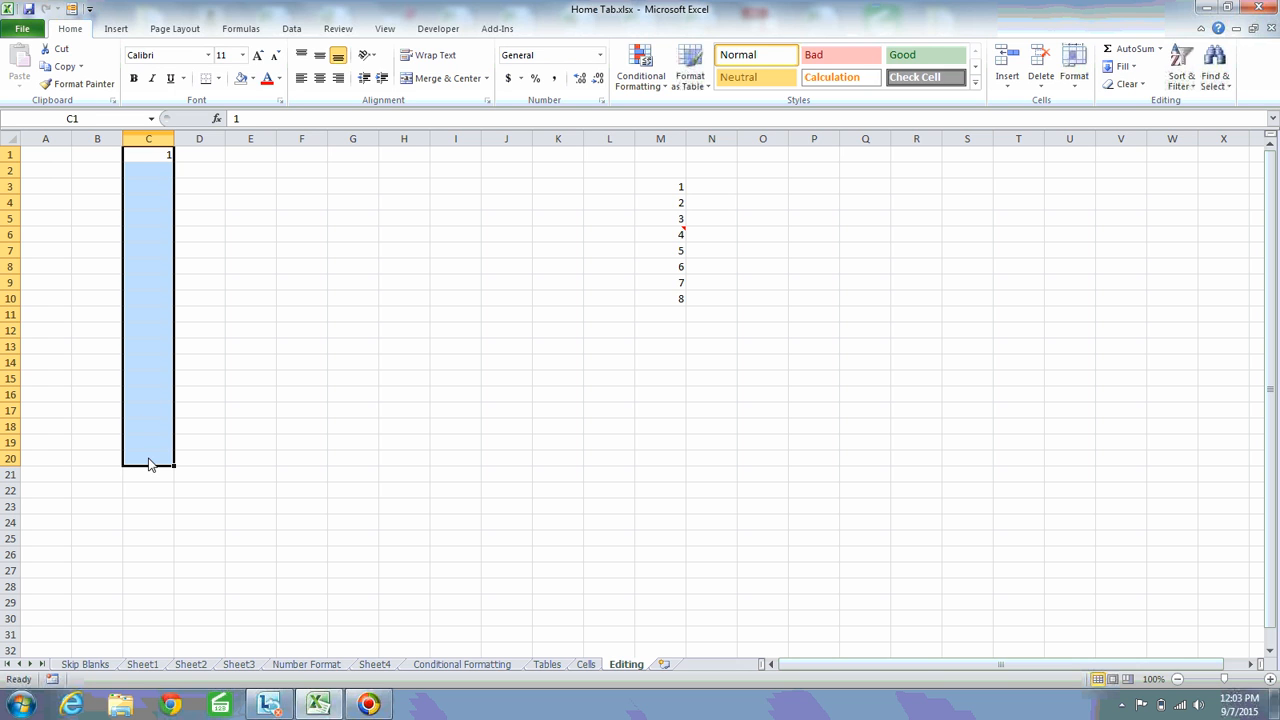
left_click(152, 160)
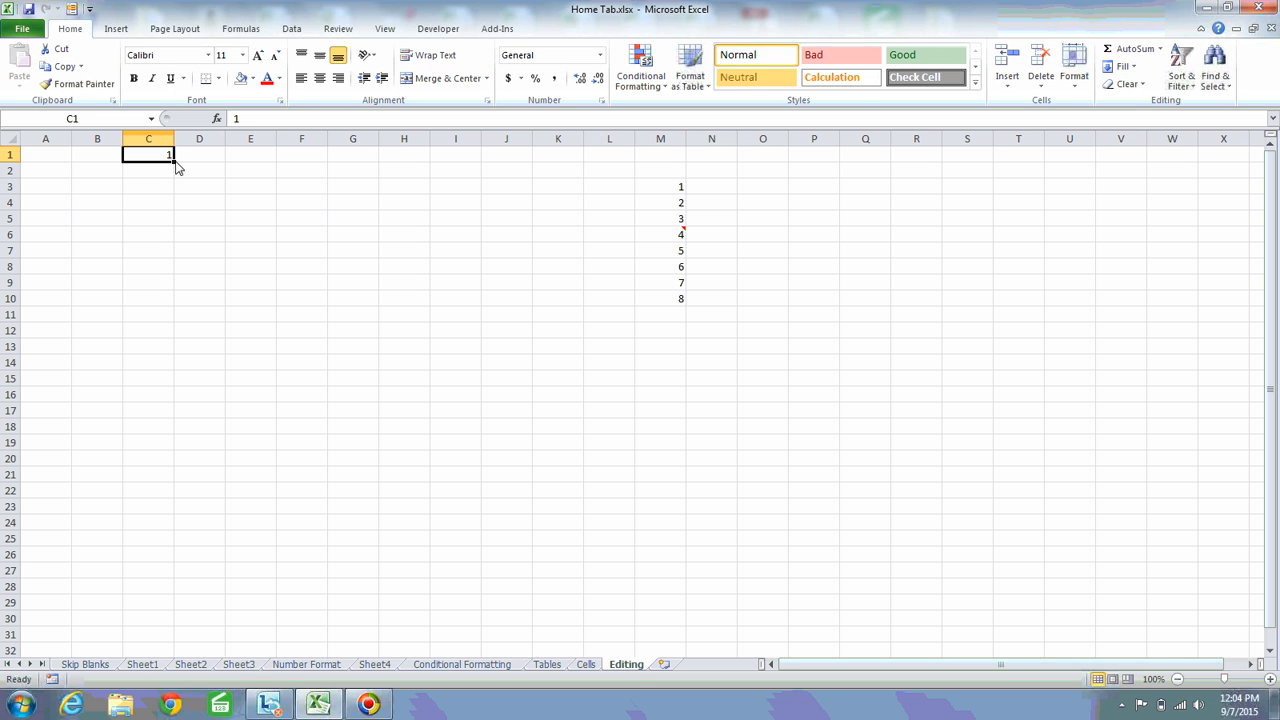
left_click_drag(176, 167, 176, 167)
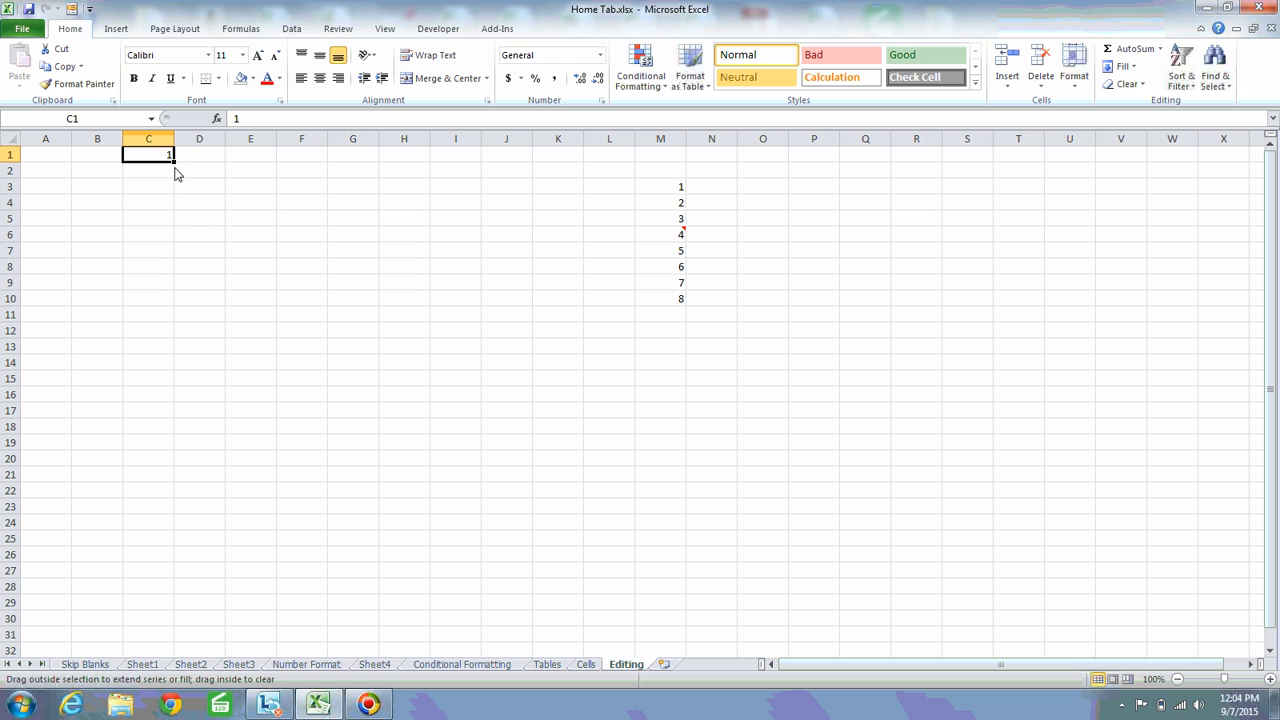
left_click_drag(175, 170, 157, 424)
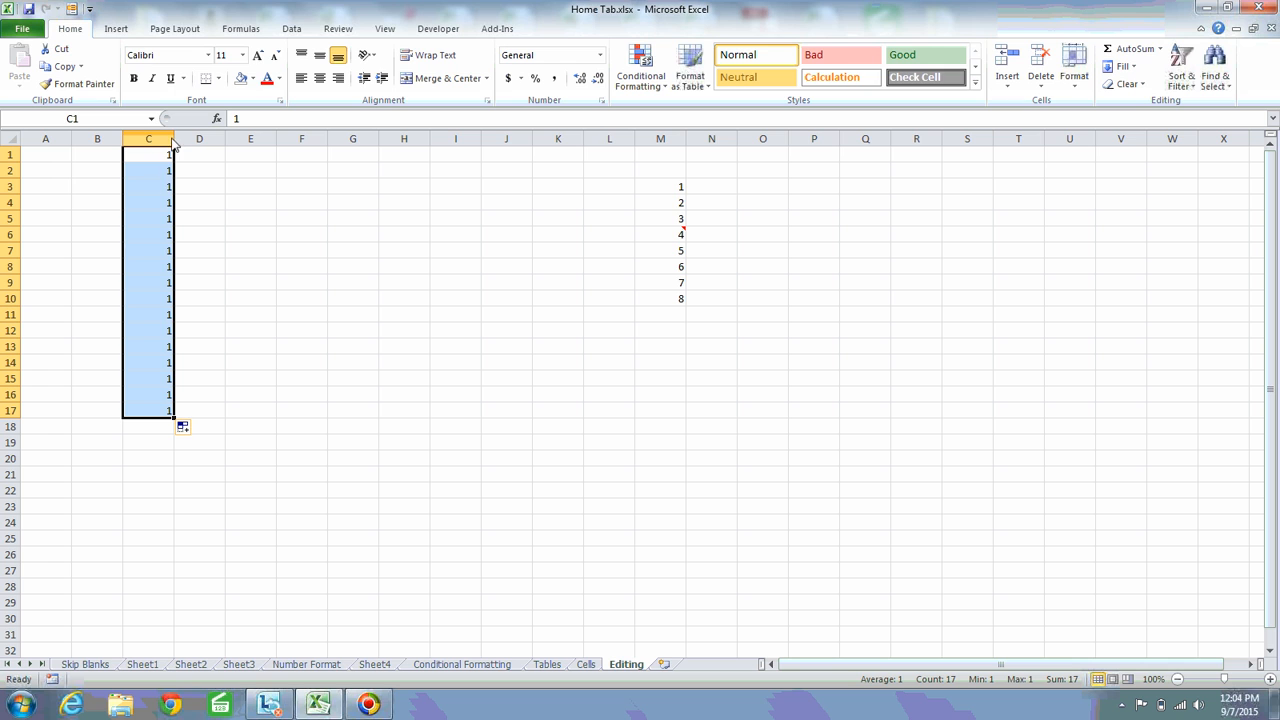
key("ctrl+z")
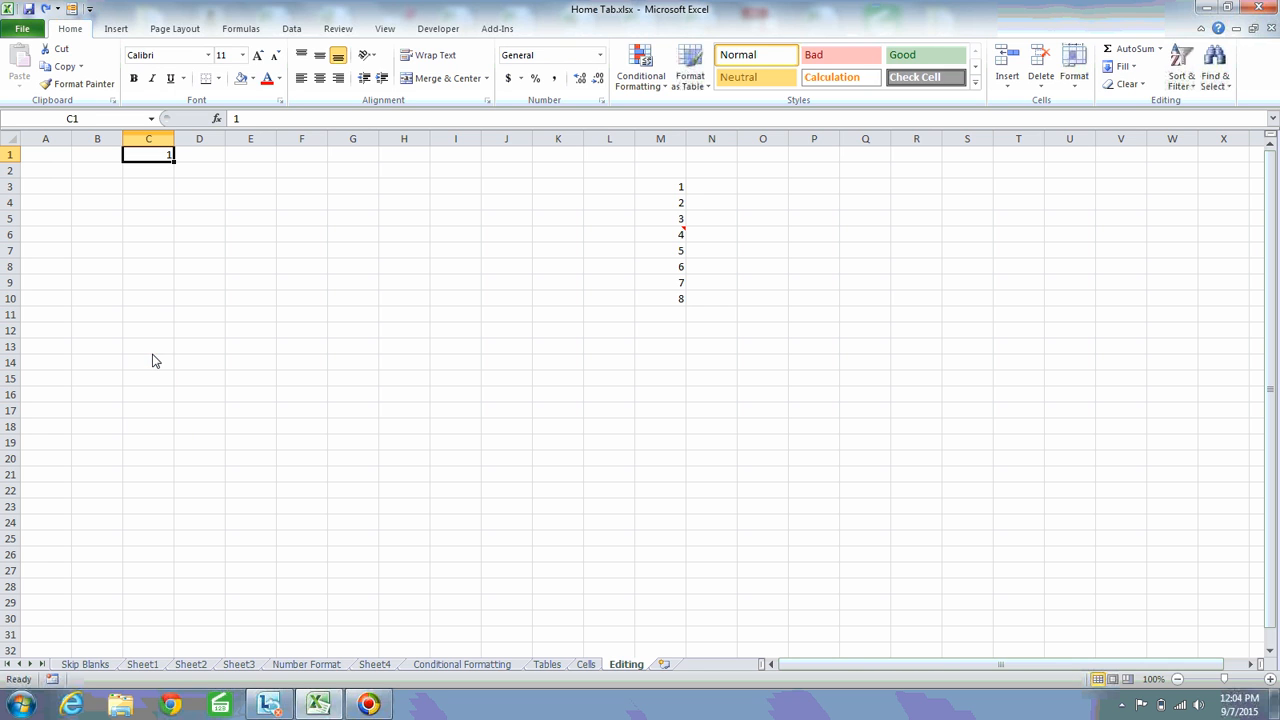
Fill the value of C1 down through the range C1:C18, and undo the fill
left_click(155, 426, "shift")
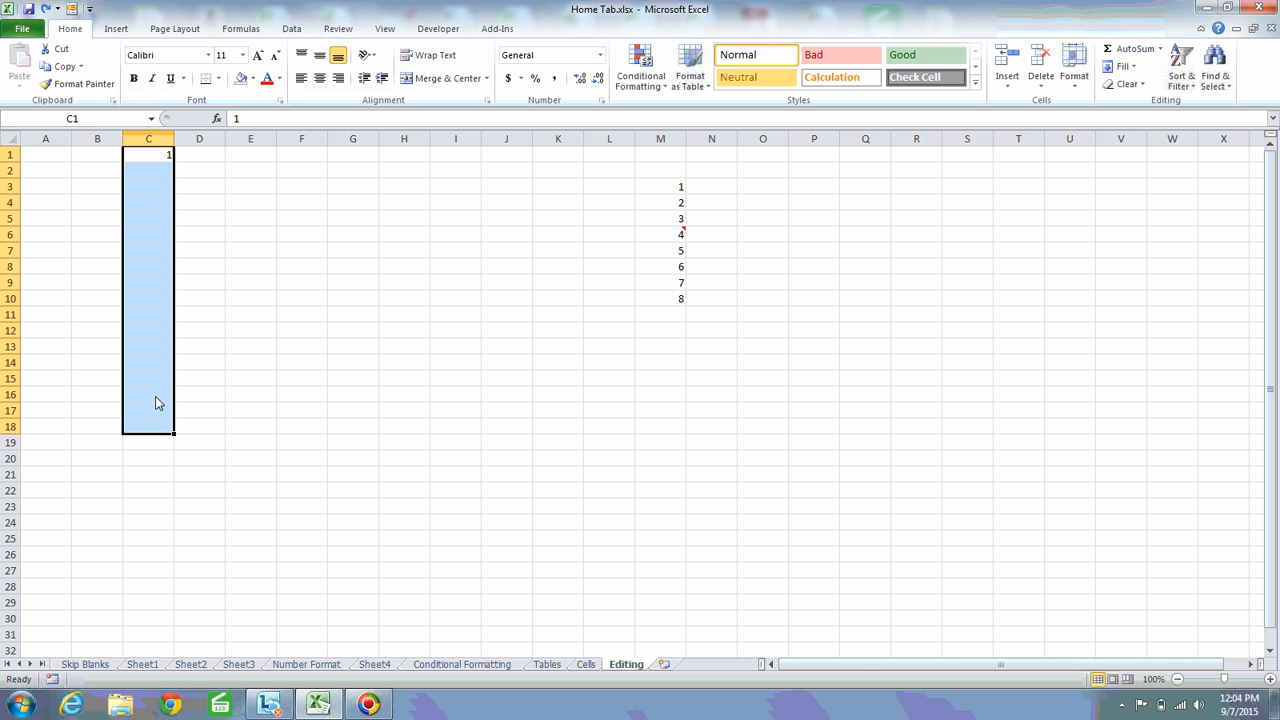
left_click(1133, 67)
left_click(1137, 86)
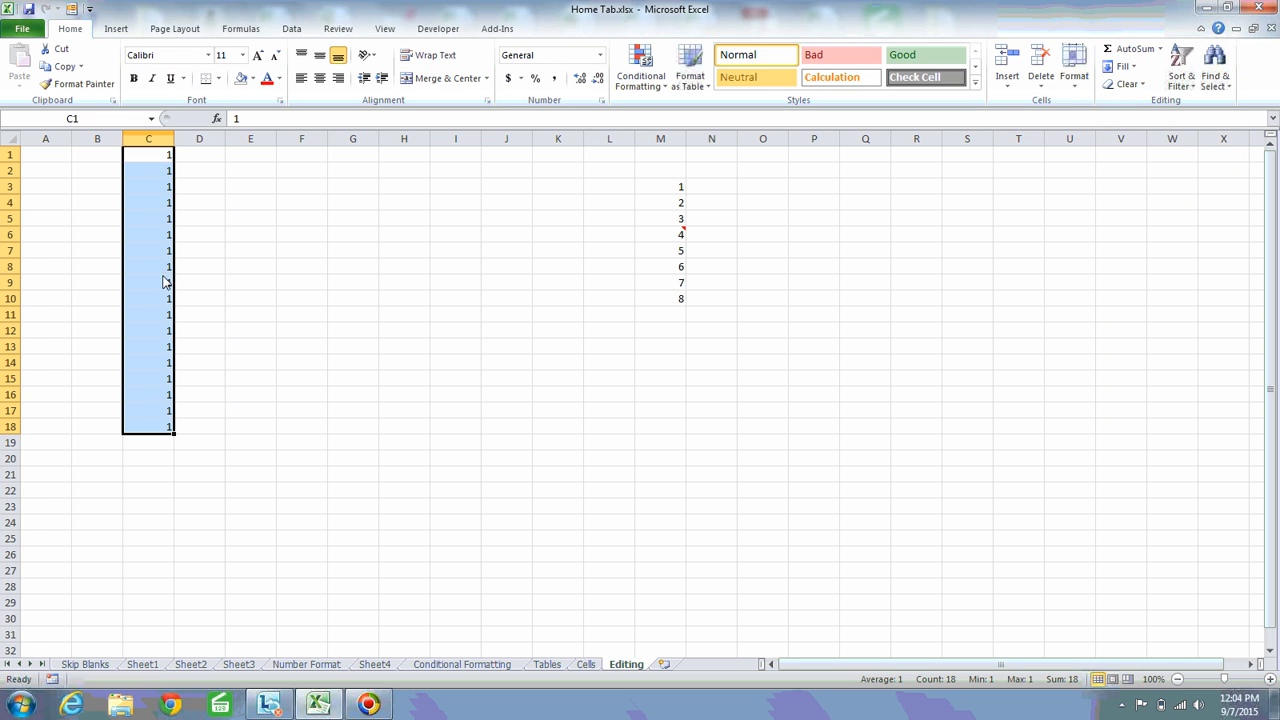
key("ctrl+z")
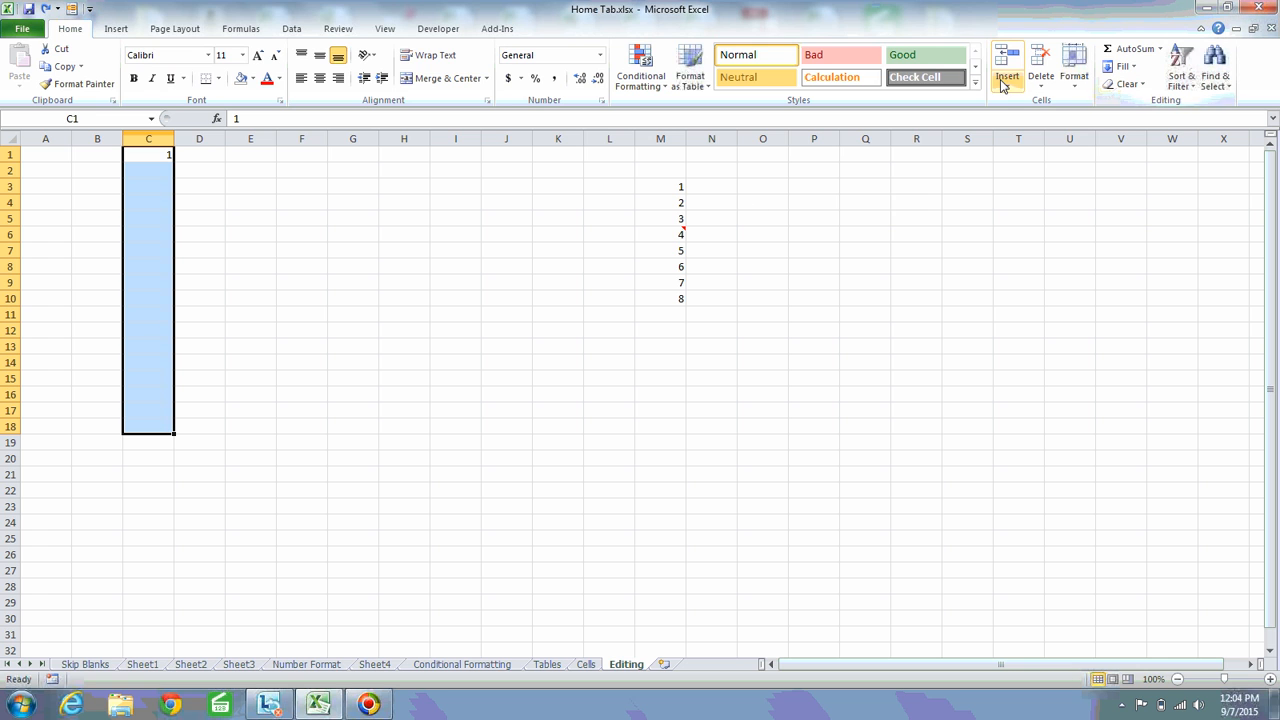
Fill the value of C1 to the right across the range C1:K1, and undo the fill
left_click(1137, 68)
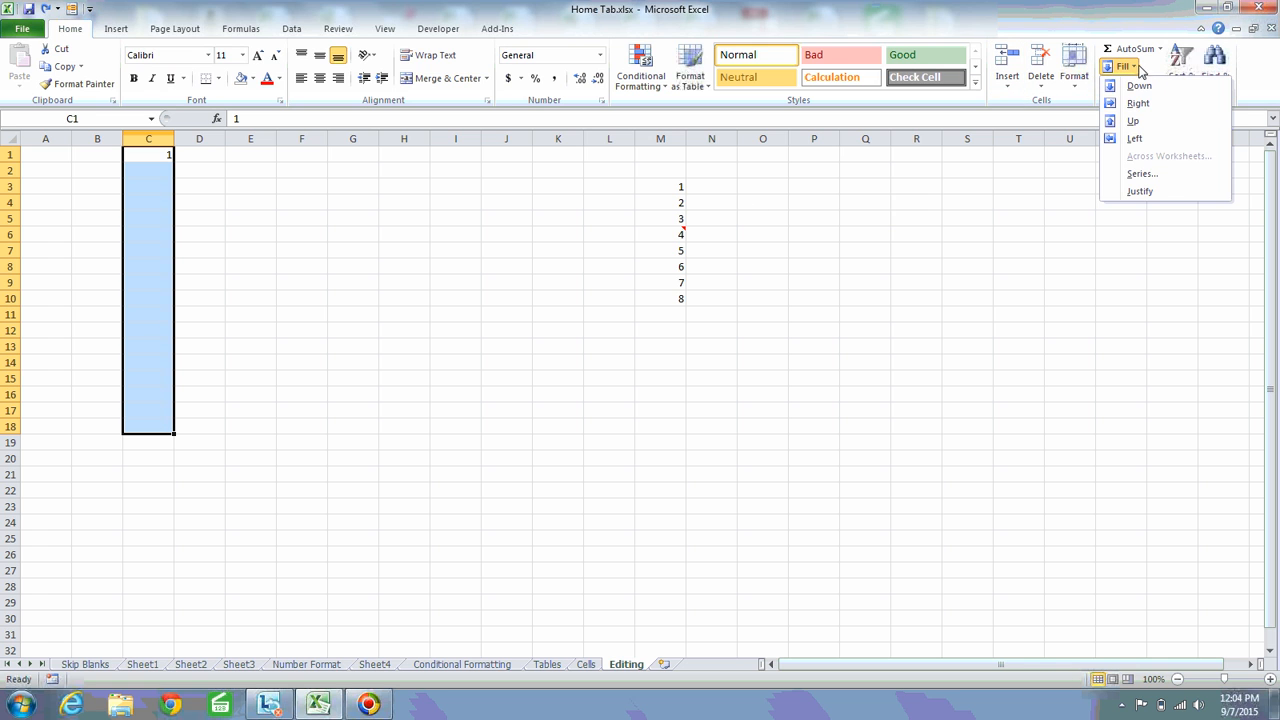
left_click(1152, 106)
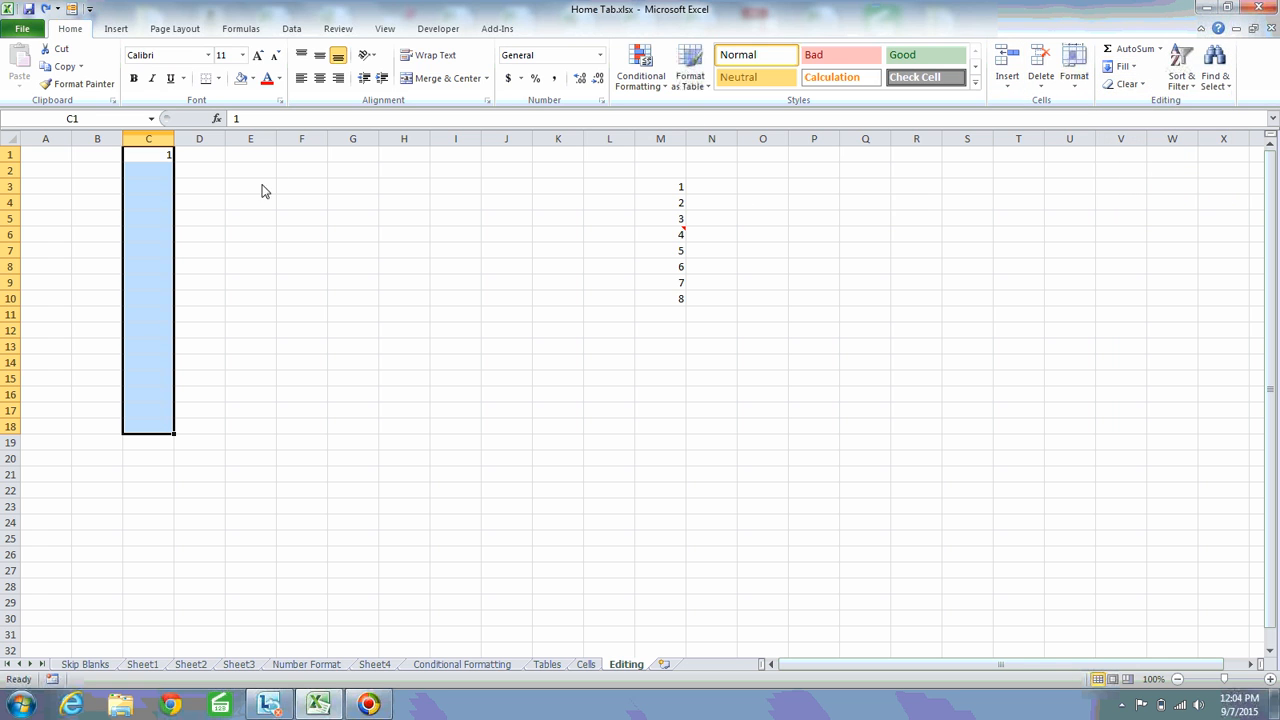
left_click(554, 160, "shift")
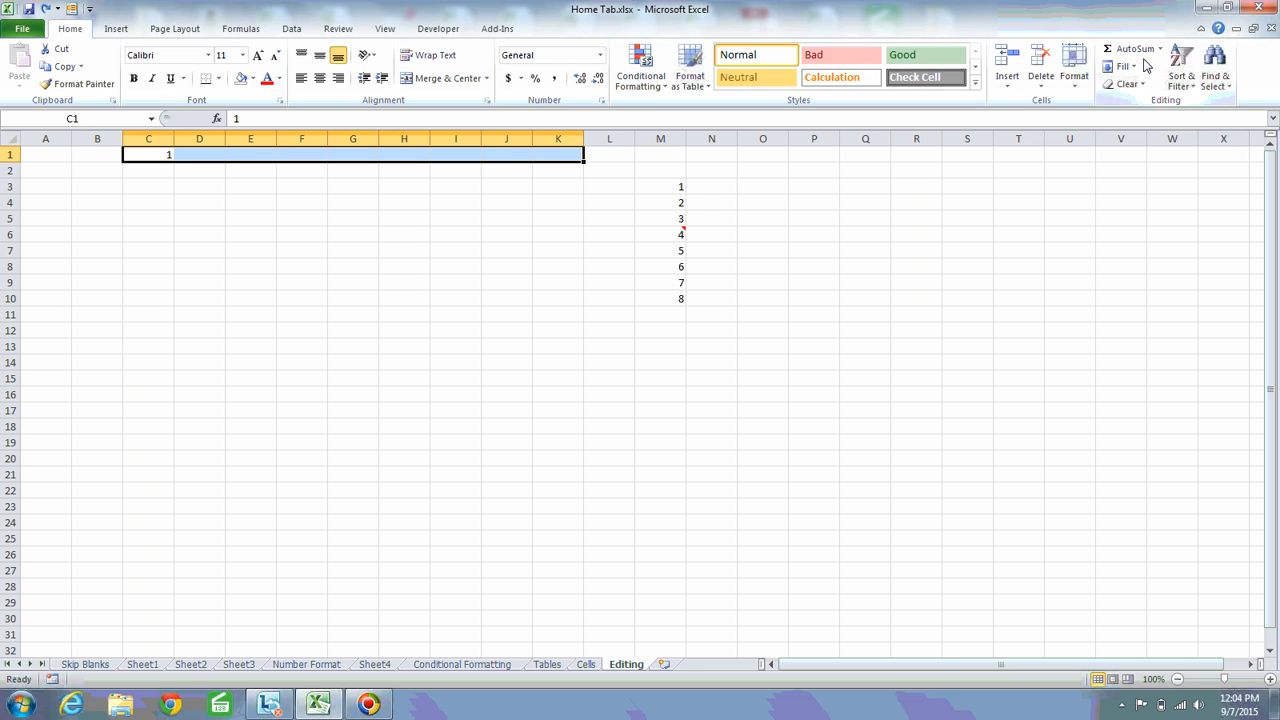
left_click(1137, 68)
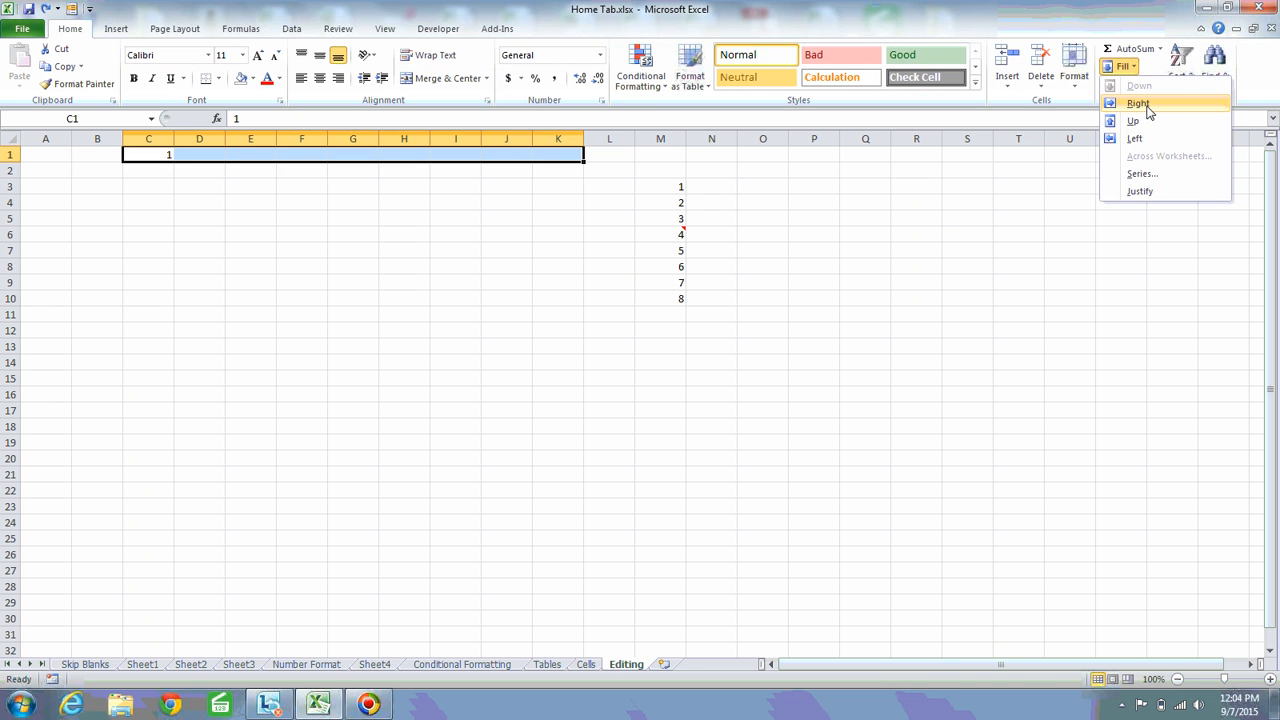
left_click(1148, 106)
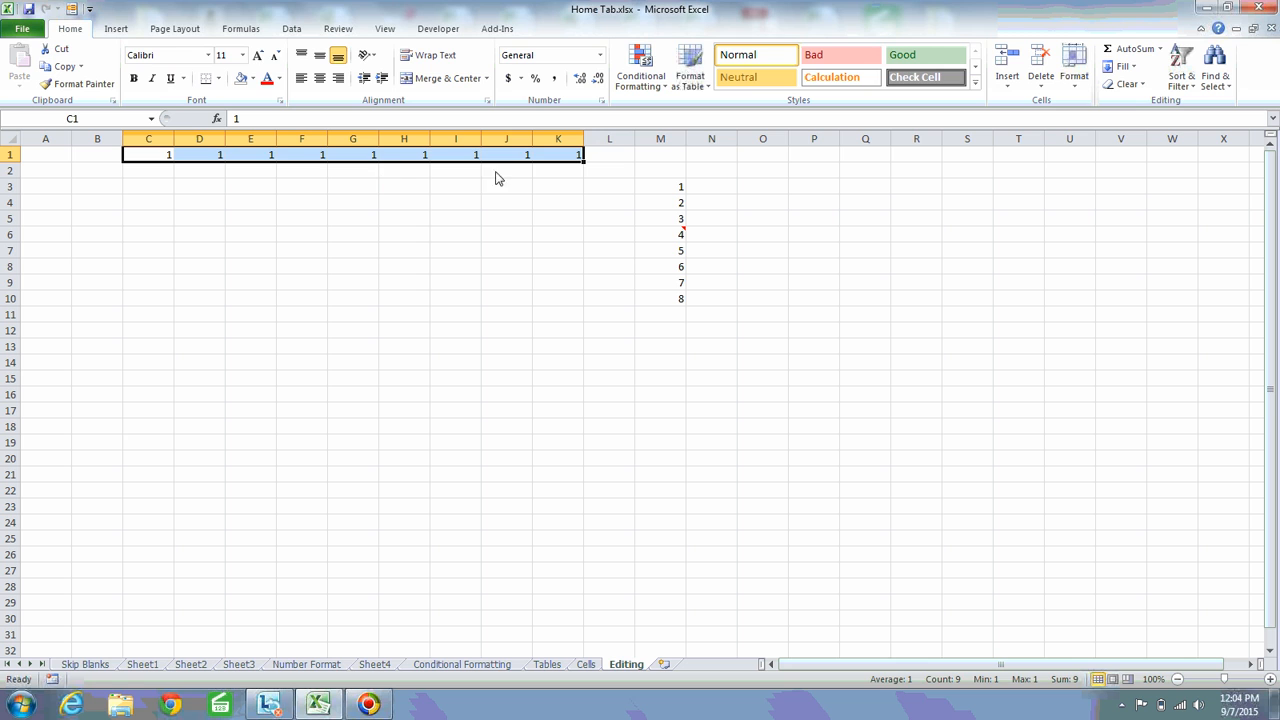
key("ctrl+z")
Enter 2 in C18, fill it up through C4, and undo the fill
left_click(145, 427)
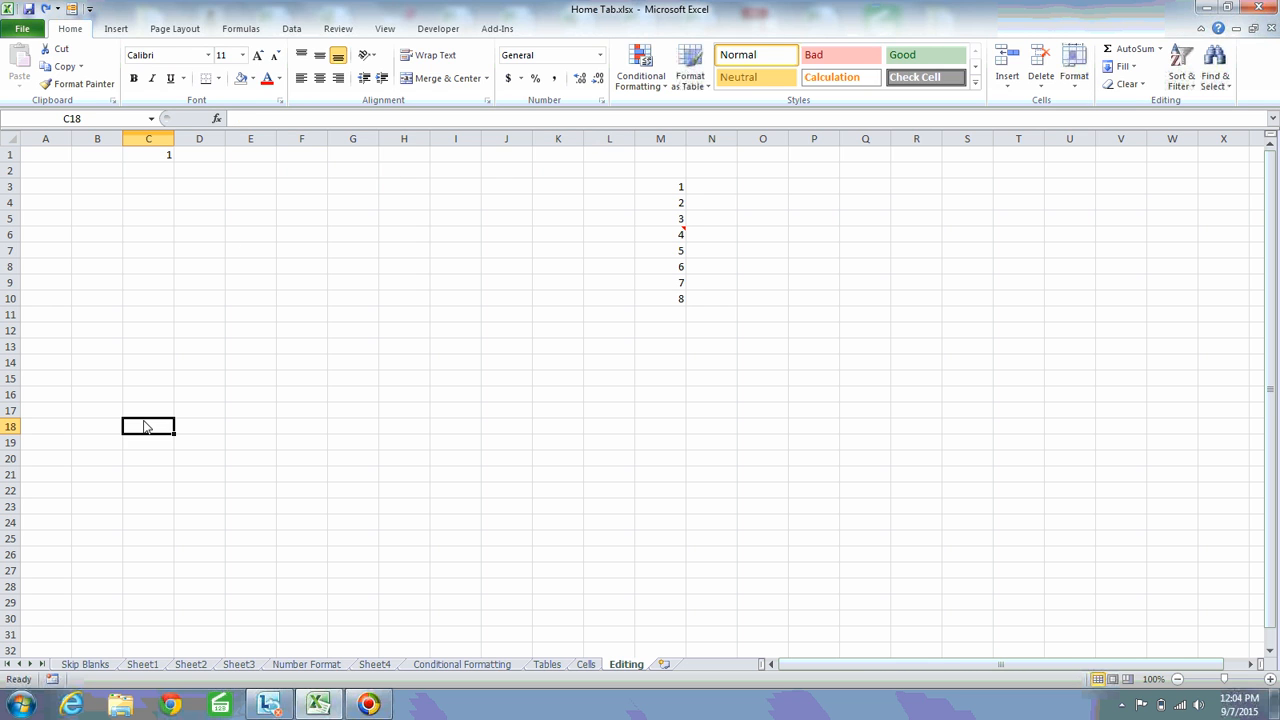
type("2")
key("ctrl+Return")
key("shift+Up")
key("shift+Up")
key("shift+Up")
key("shift+Up")
key("shift+Up")
key("shift+Up")
key("shift+Up")
key("shift+Up")
key("shift+Up")
key("shift+Up")
key("shift+Up")
key("shift+Up")
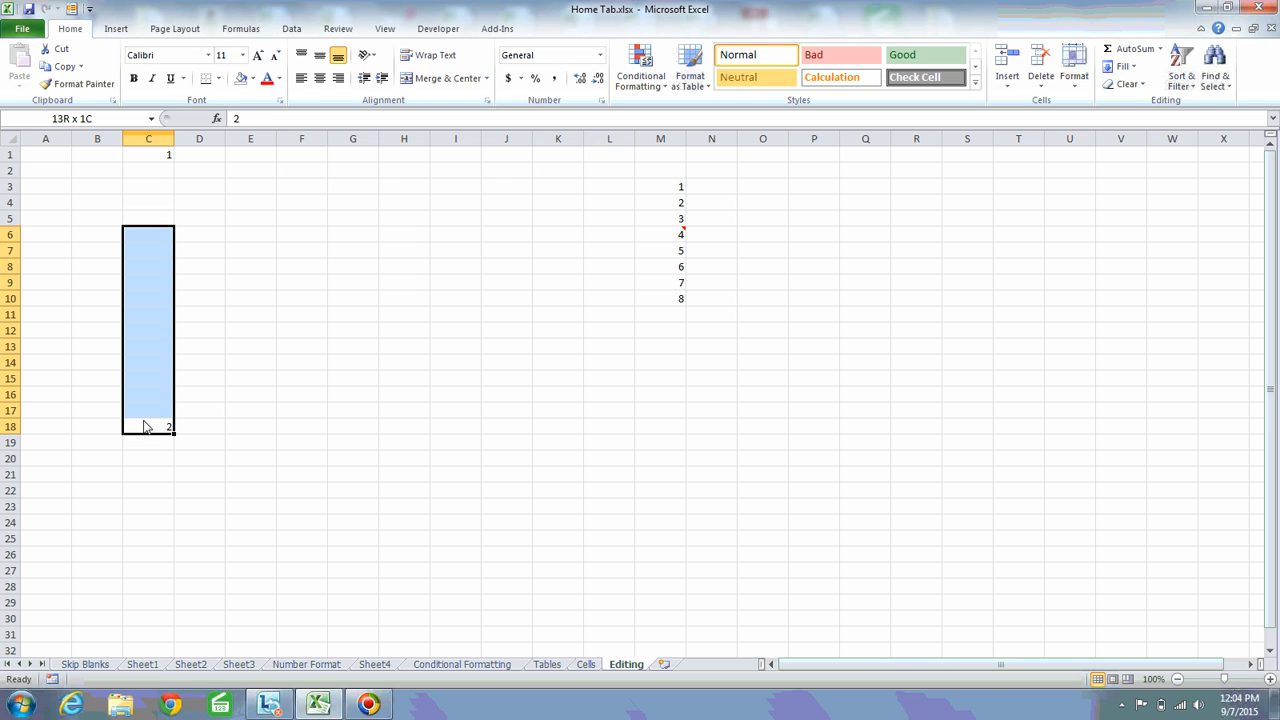
key("shift+Up")
key("shift+Up")
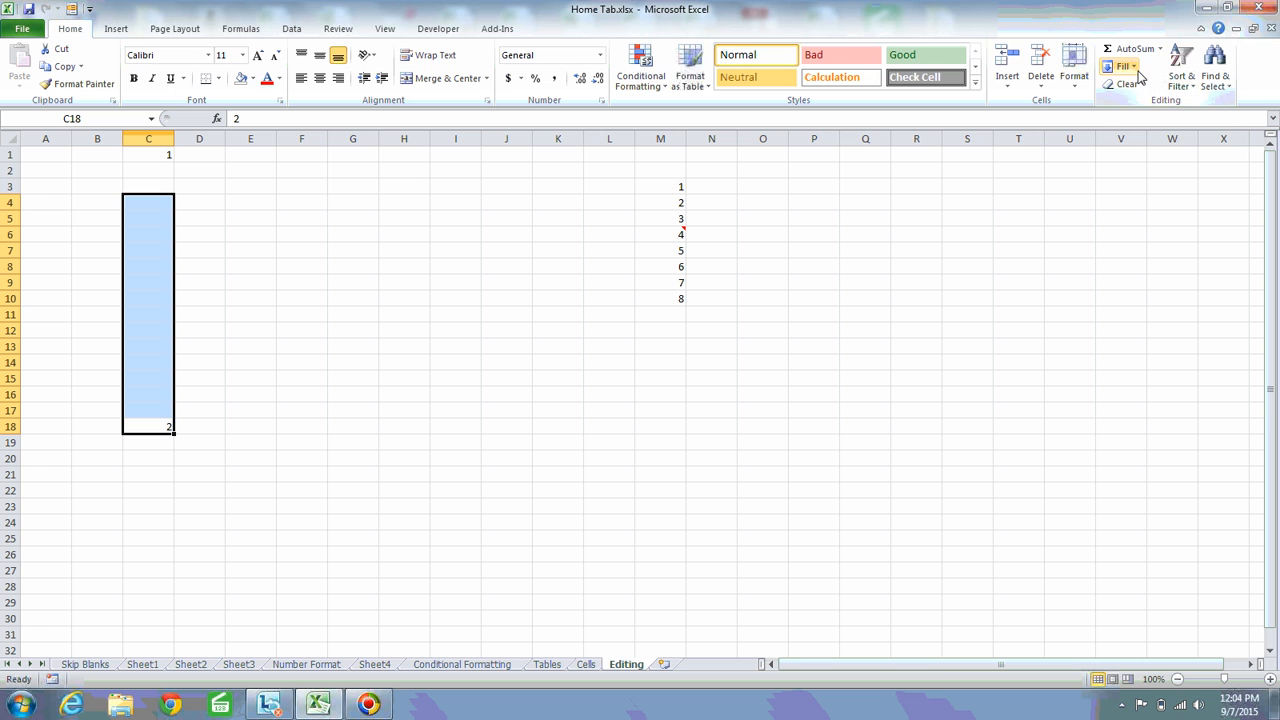
left_click(1123, 66)
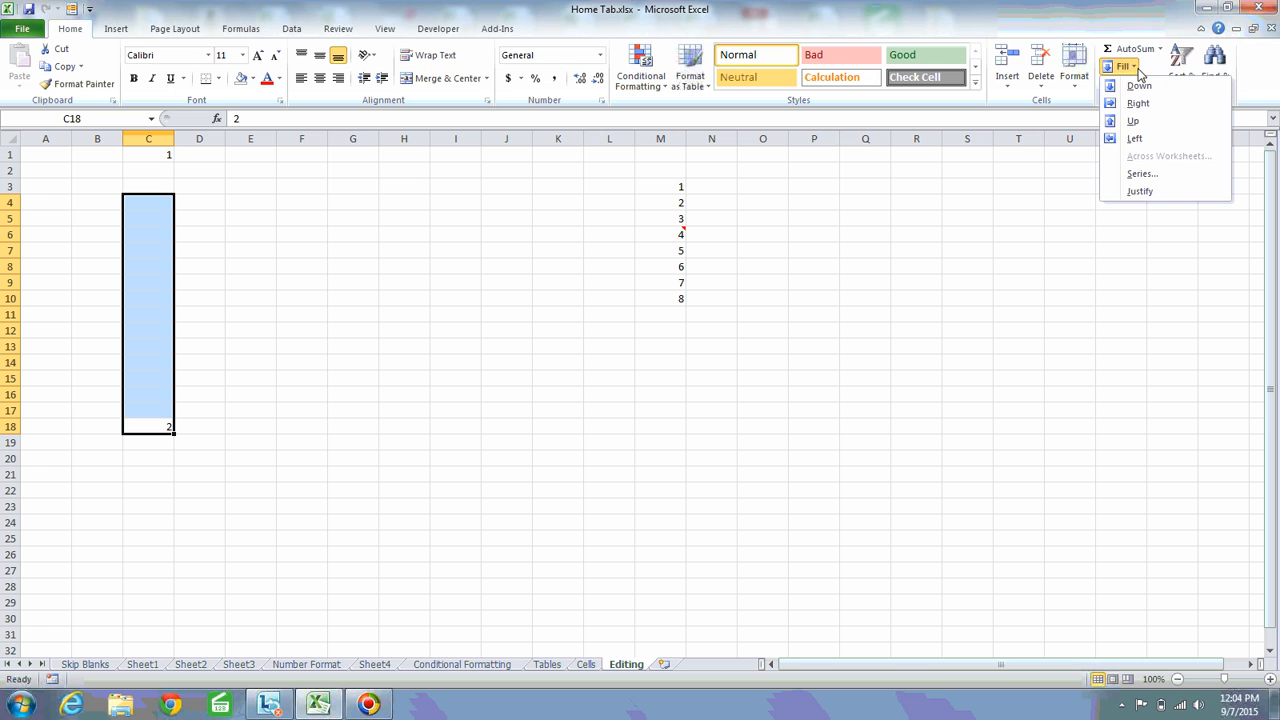
left_click(1143, 122)
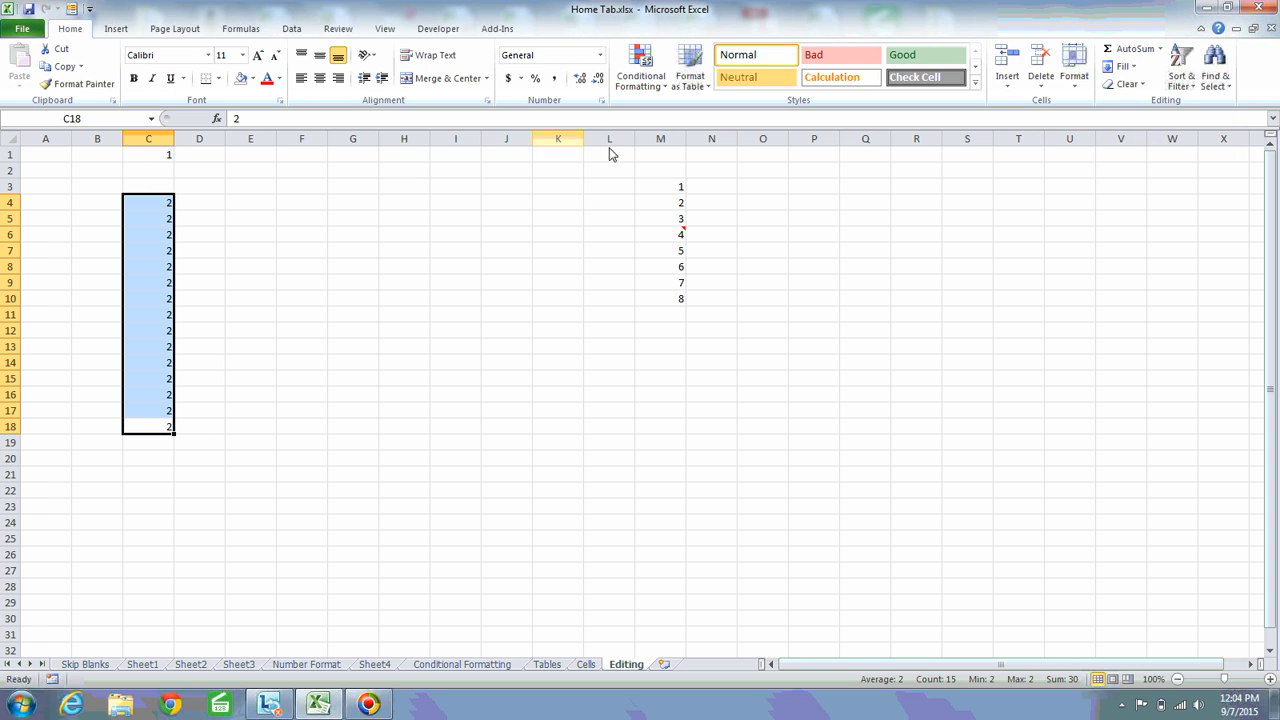
key("ctrl+z")
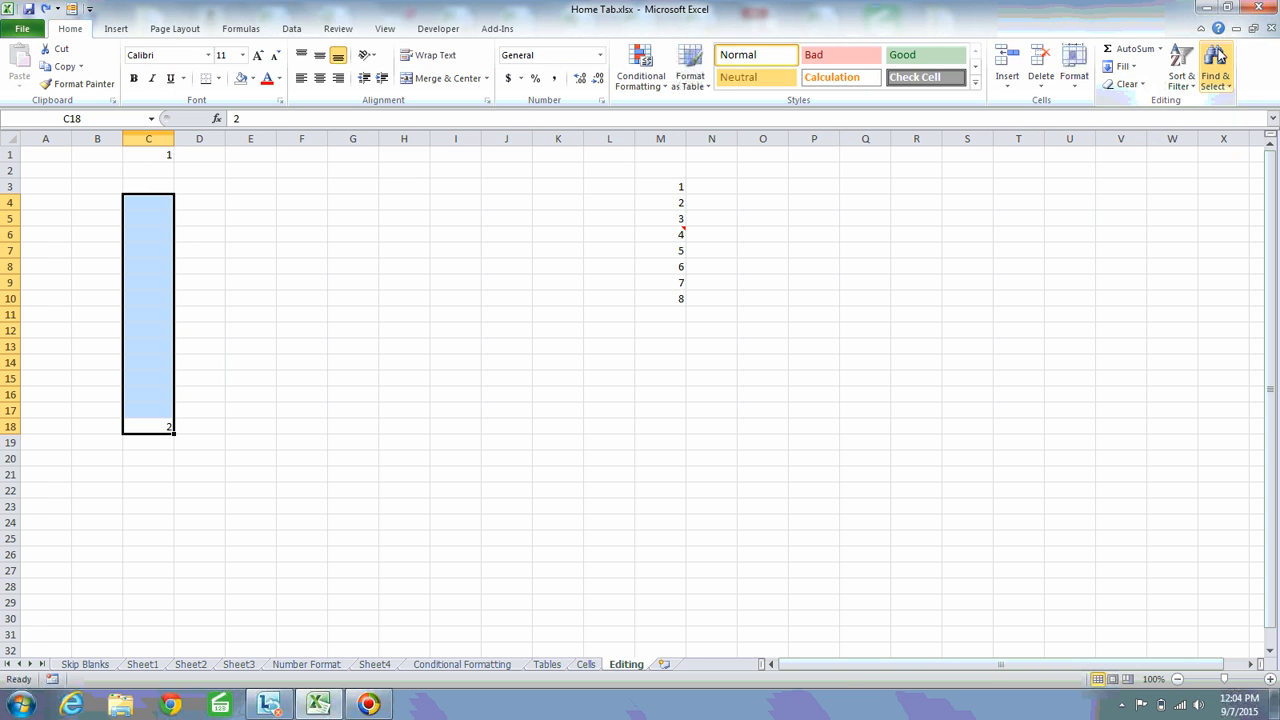
Enter 4 in I10, fill it to the left through A10, and undo the fill
left_click(1123, 66)
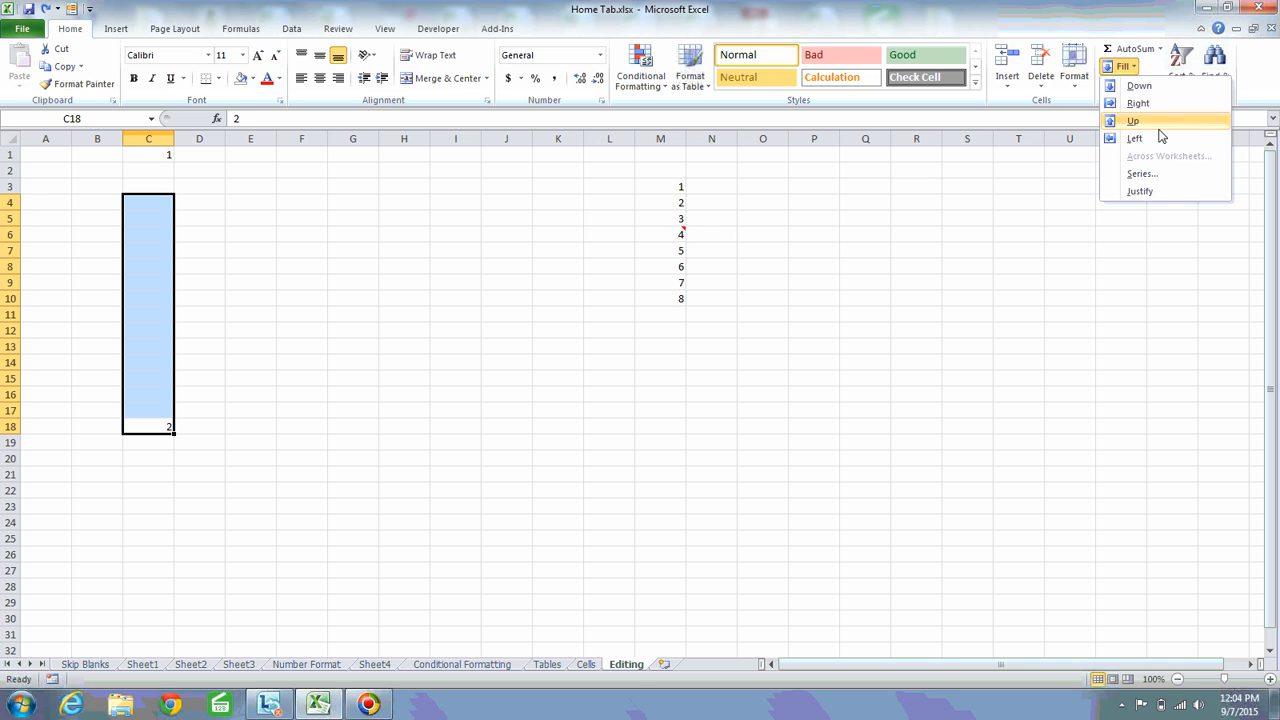
left_click(686, 237)
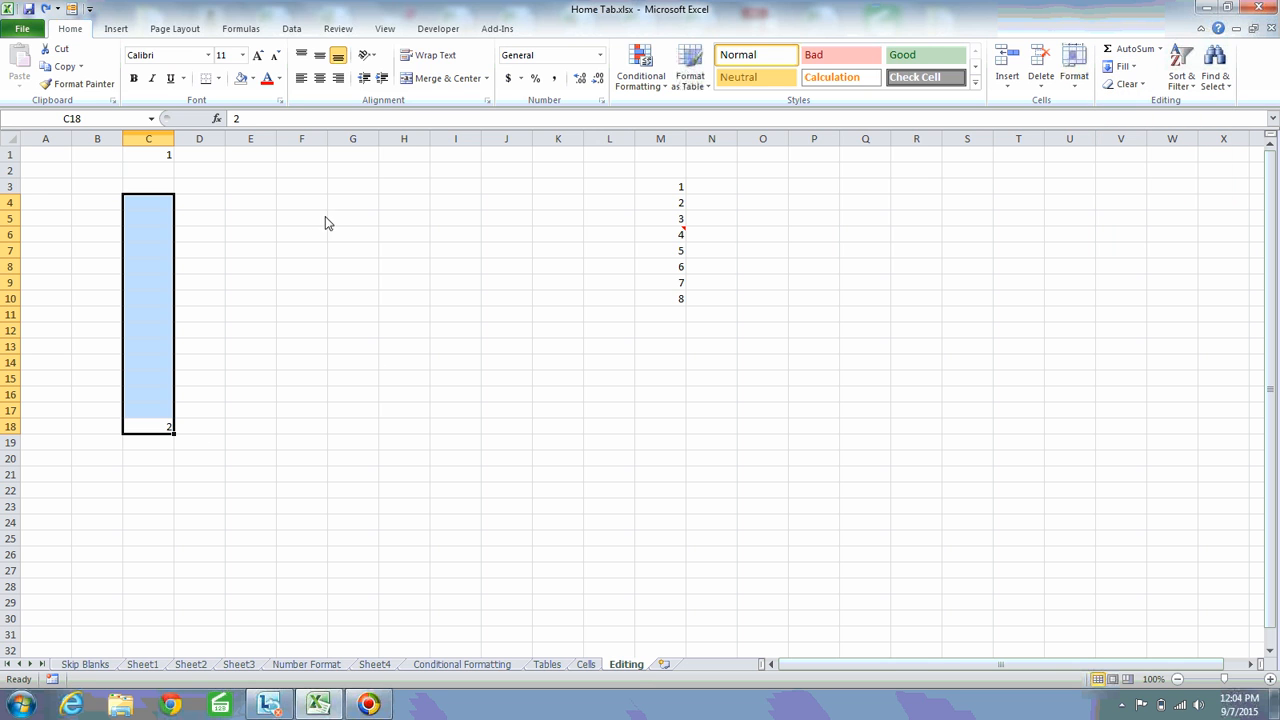
left_click(444, 298)
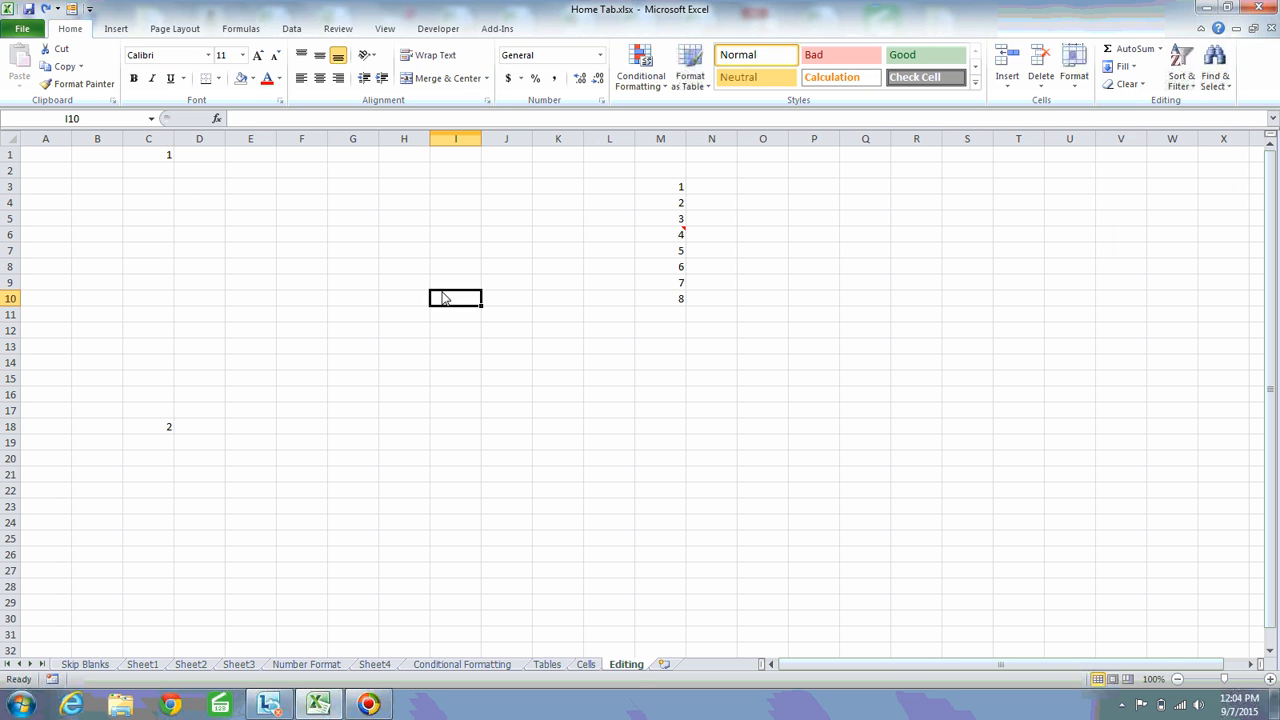
type("4")
left_click(444, 298)
key("shift+Left")
key("shift+Left")
key("shift+Left")
key("shift+Left")
key("shift+Left")
key("shift+Left")
key("shift+Left")
key("shift+Left")
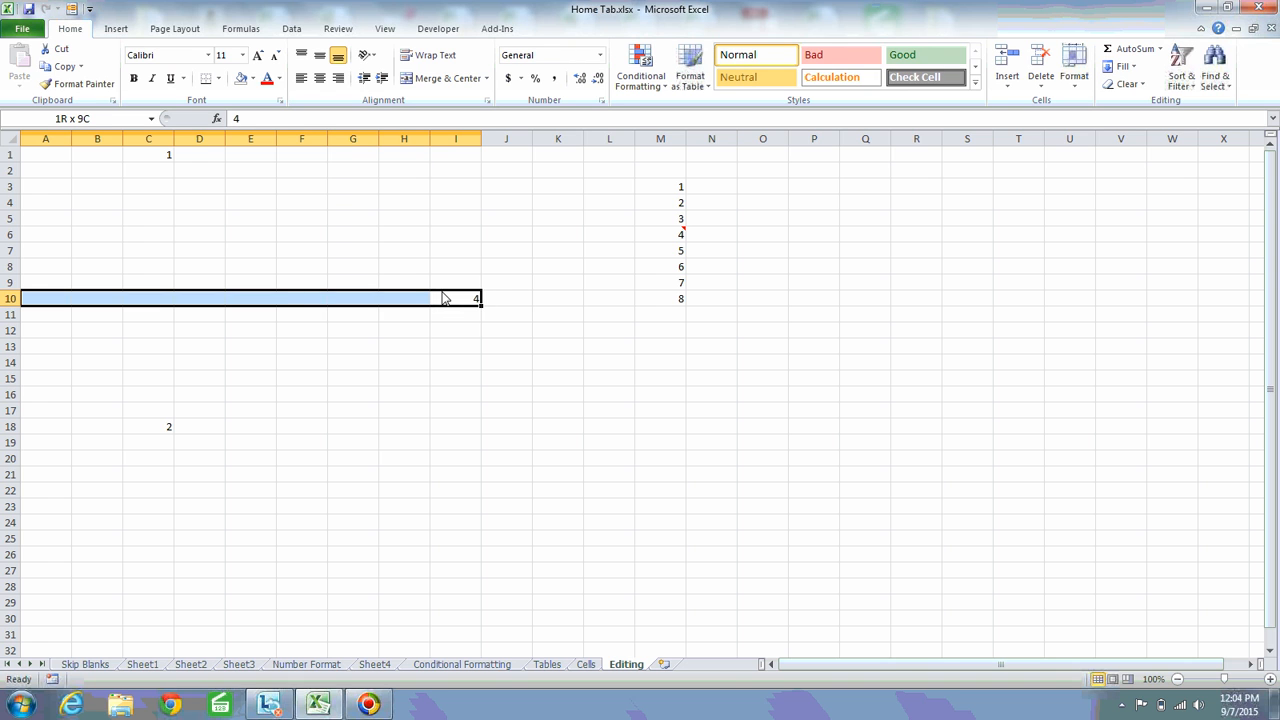
left_click(1133, 70)
left_click(1135, 139)
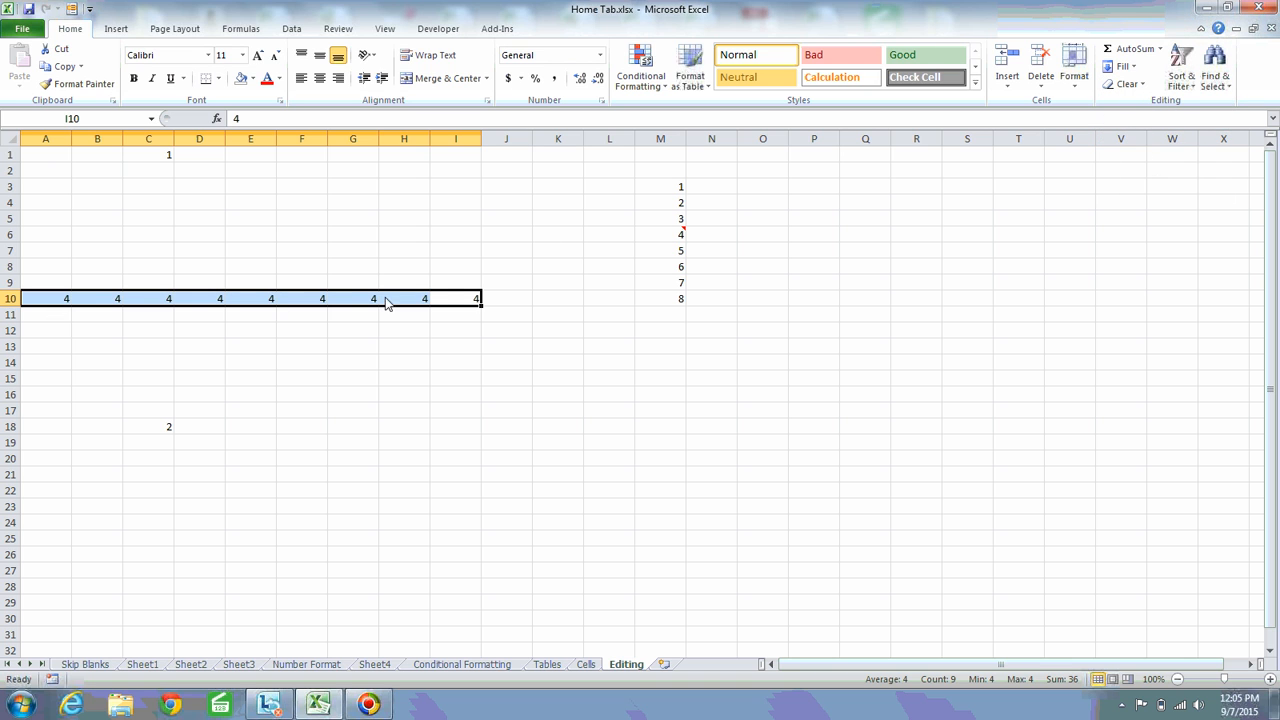
key("ctrl+z")
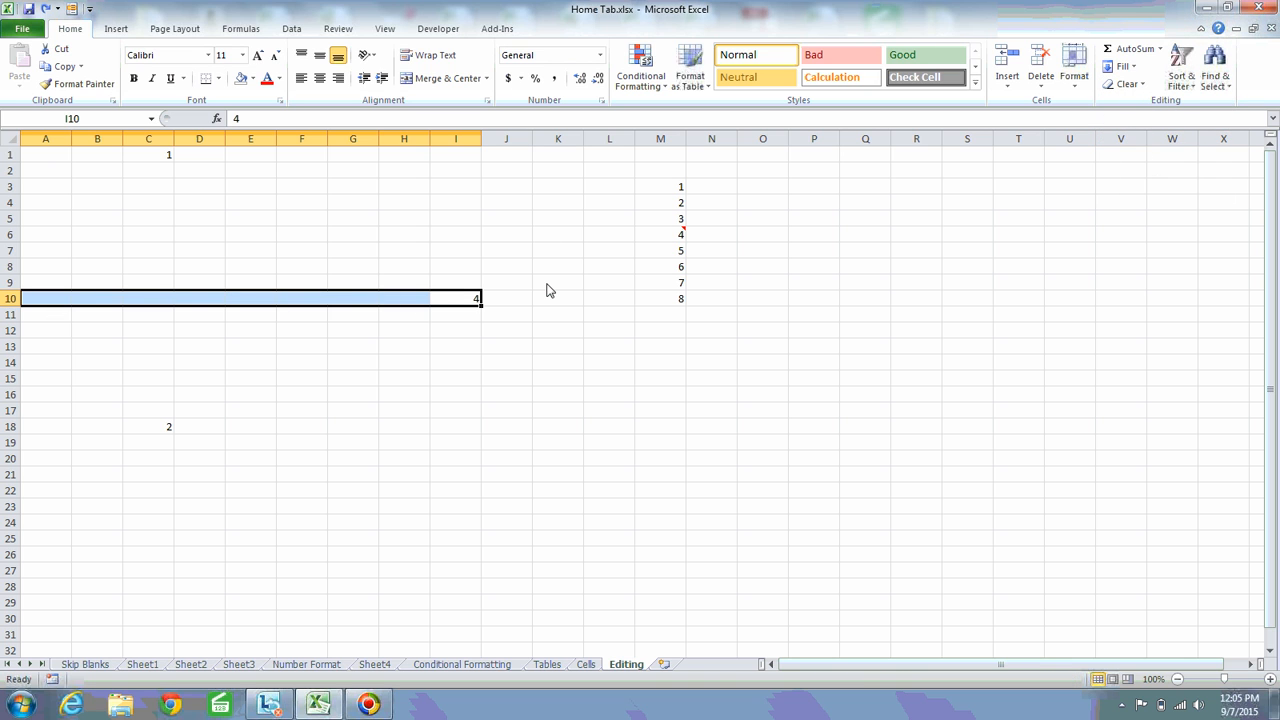
Clear the contents of columns C through I and make B1 the active cell
key("Up")
key("ctrl+space")
key("shift+Left")
key("shift+Left")
key("shift+Left")
key("shift+Left")
key("shift+Left")
key("shift+Left")
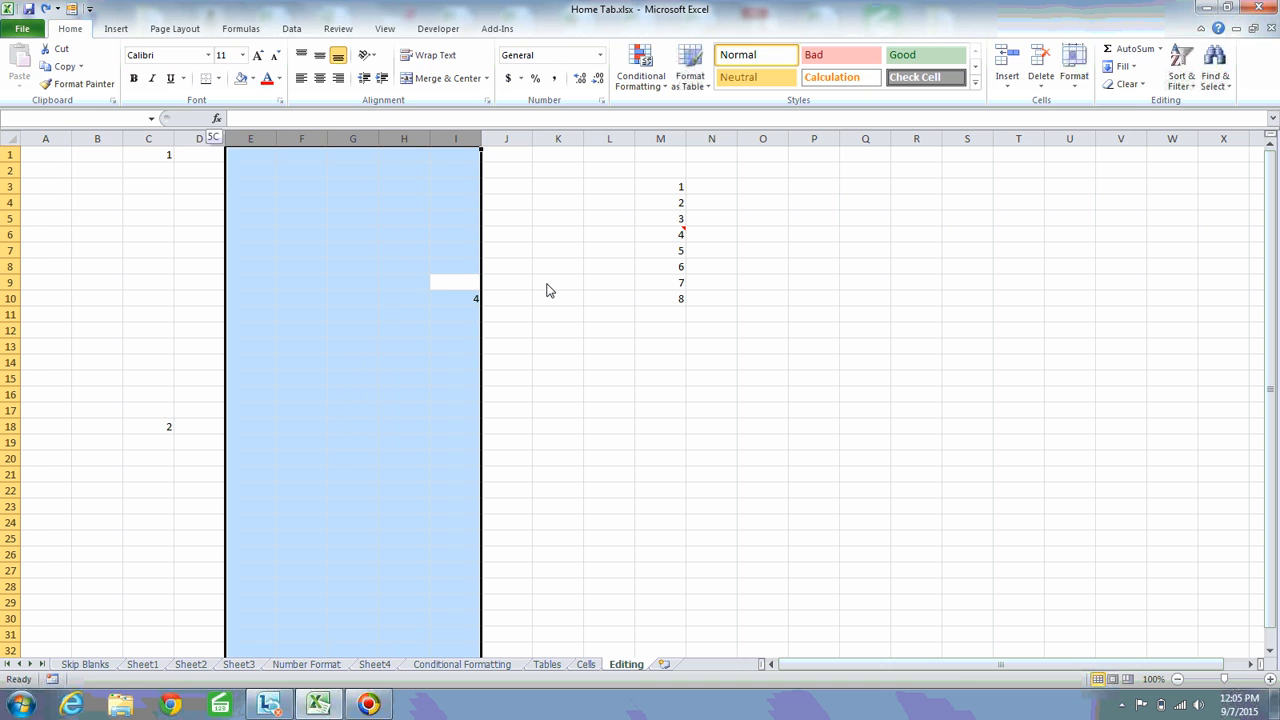
key("Delete")
key("Down")
key("Up")
key("Up")
key("Up")
key("Up")
key("Up")
key("Up")
key("Up")
key("Up")
key("Up")
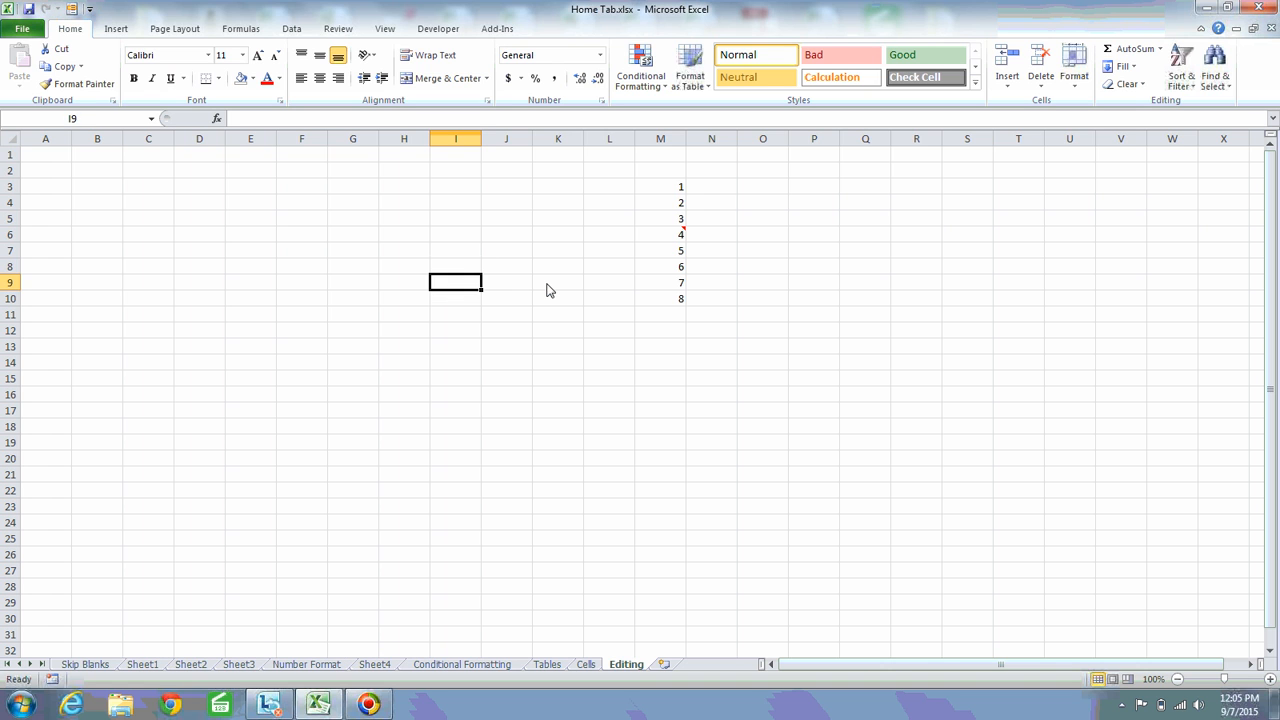
key("Left")
key("Left")
key("Left")
key("Left")
key("Left")
key("Left")
key("Left")
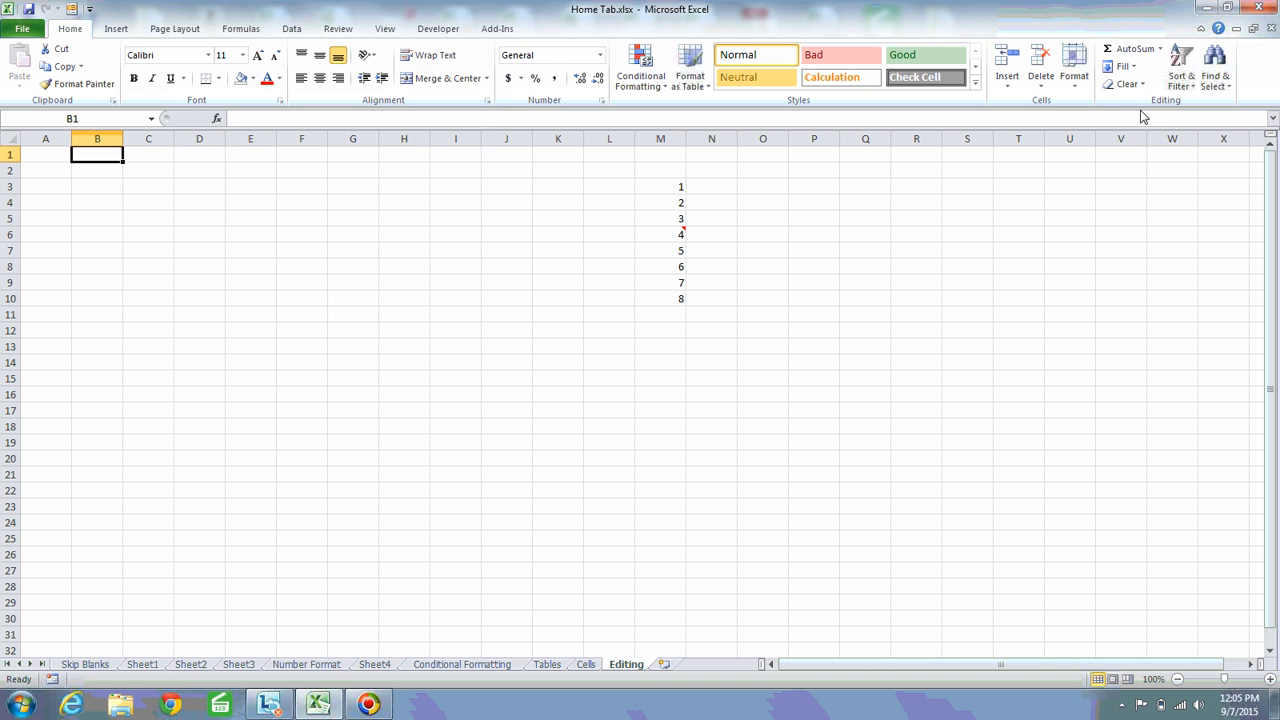
Check the Series option of the Fill command with the empty cell B1 selected
left_click(1133, 70)
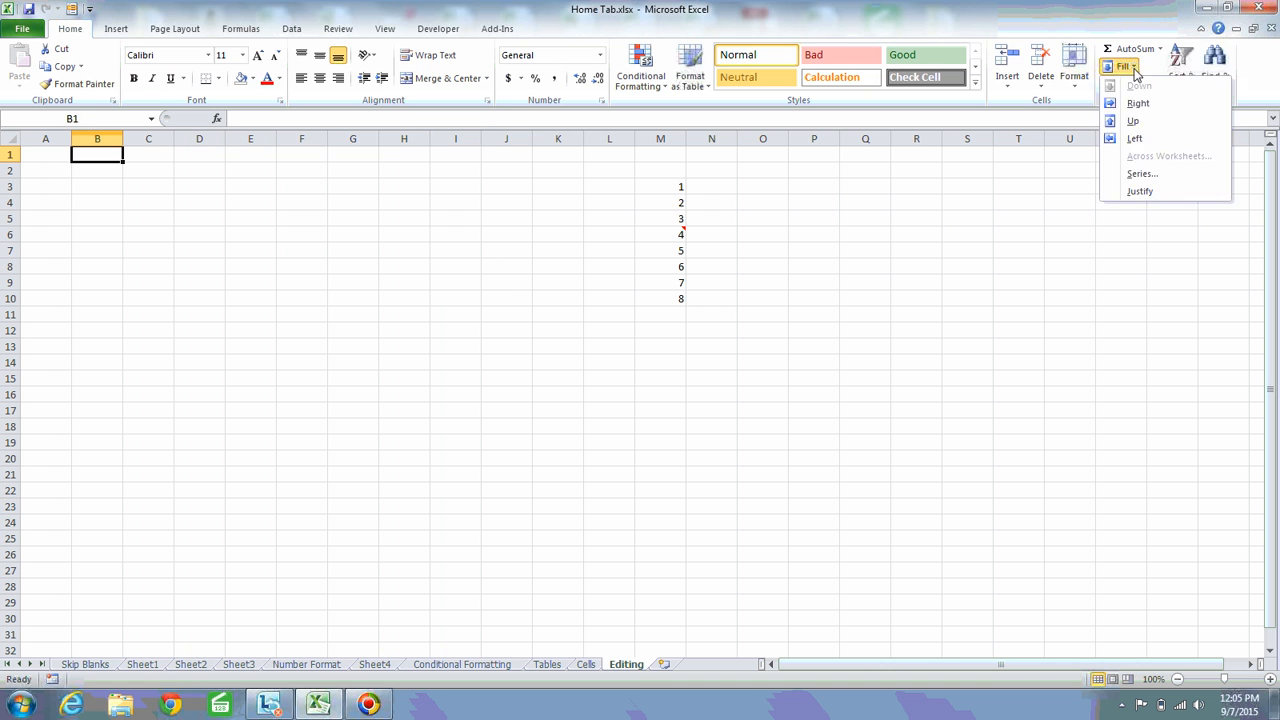
left_click(1148, 176)
key("Escape")
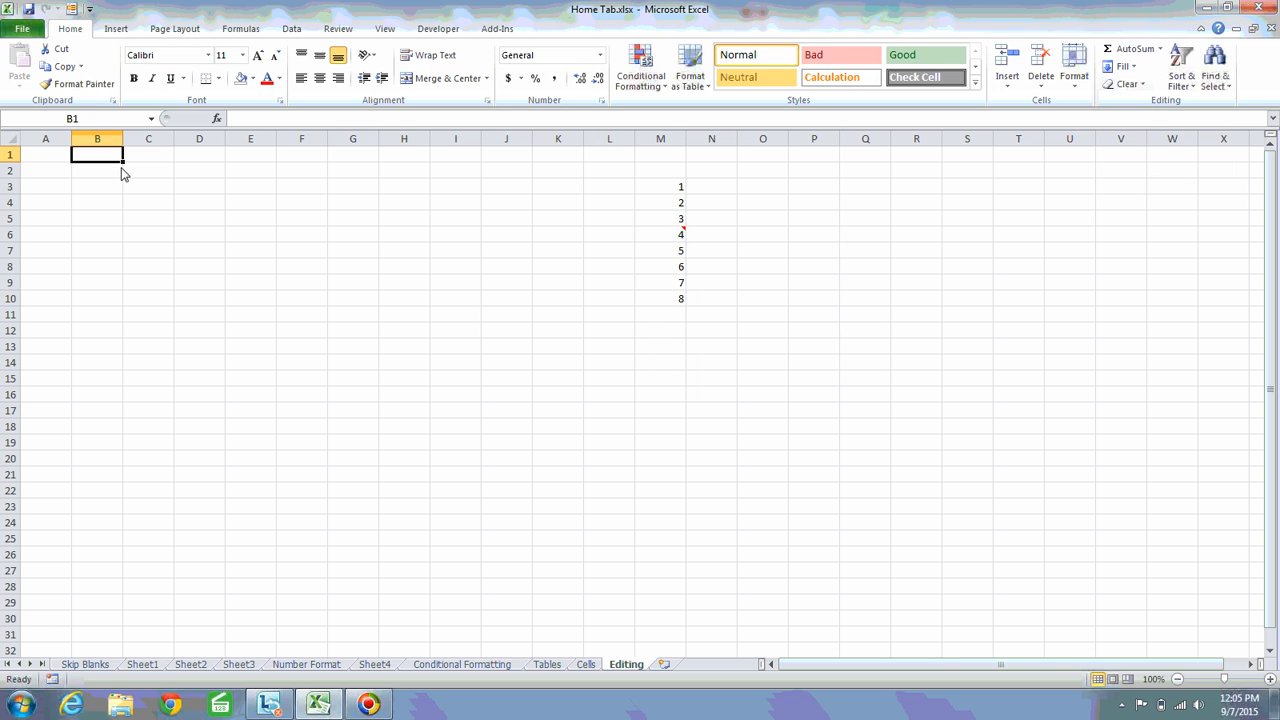
Enter 1 in B1 and copy it down through B30 with the fill handle
type("1")
key("ctrl+Return")
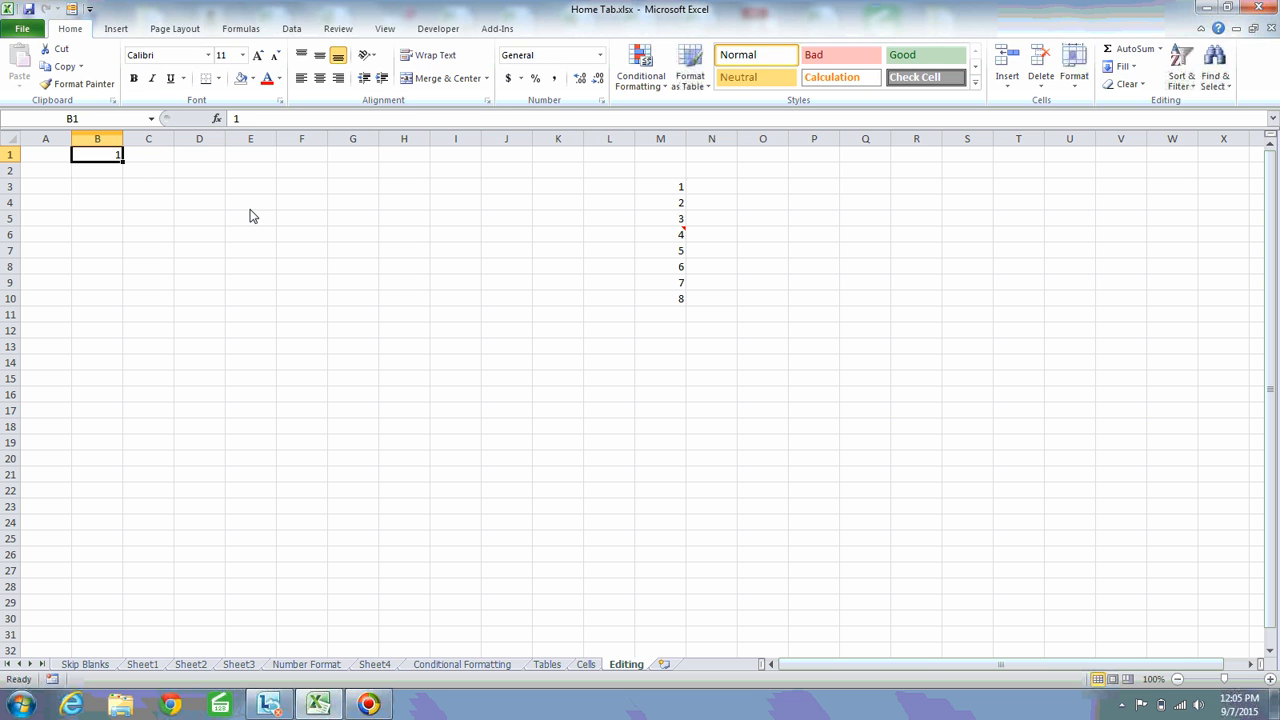
left_click(118, 173)
left_click(116, 159)
left_click_drag(124, 161, 81, 628)
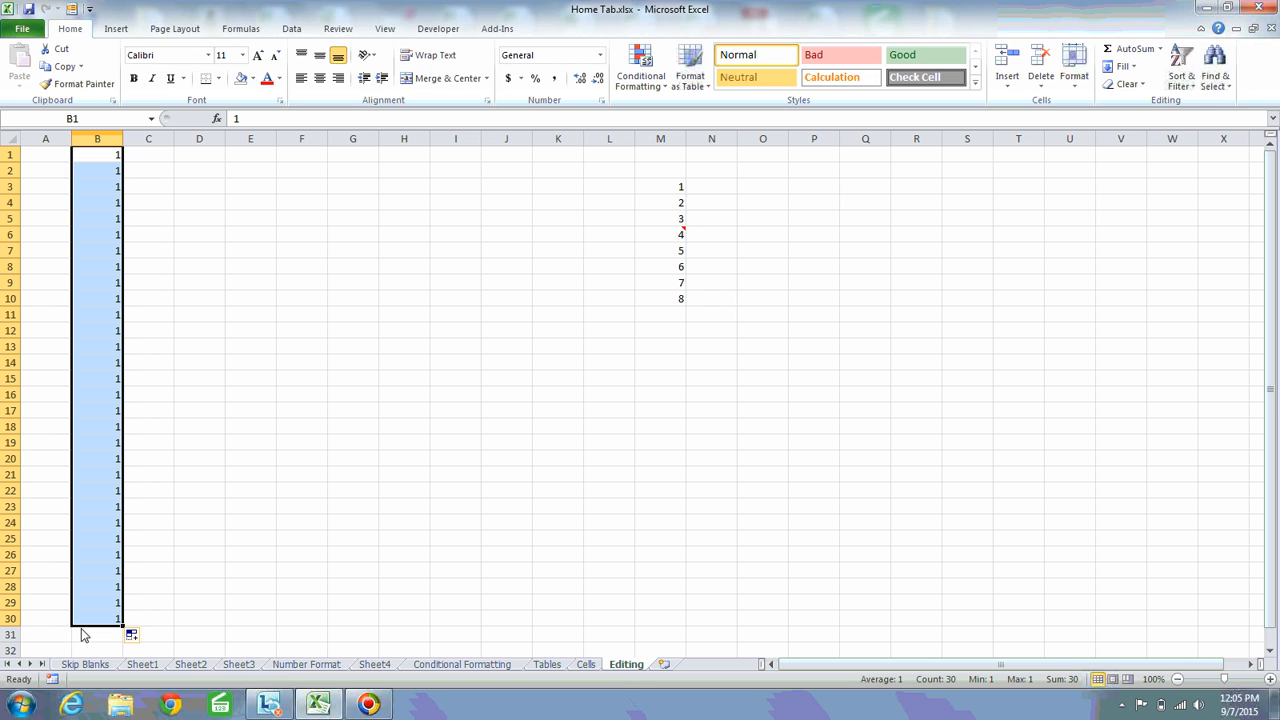
Switch the copied values in B1:B30 to the Fill Series option, and undo the fill
left_click(146, 636)
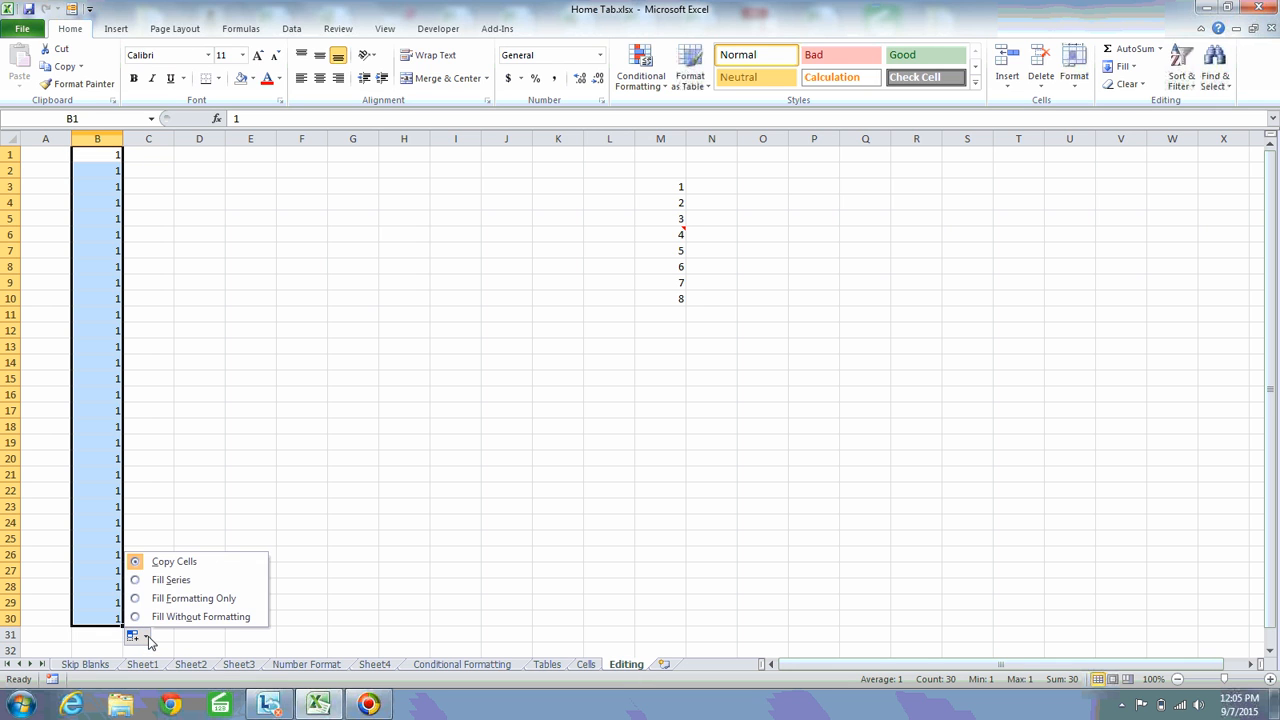
left_click(170, 582)
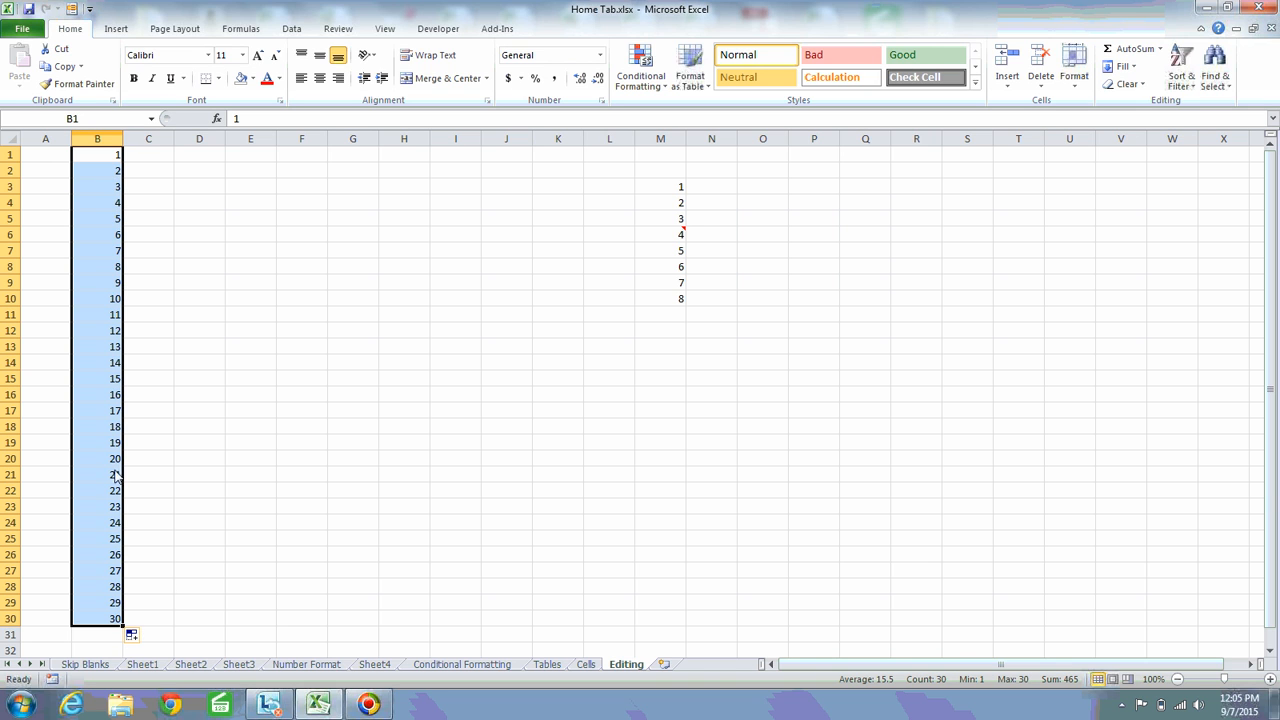
key("ctrl+z")
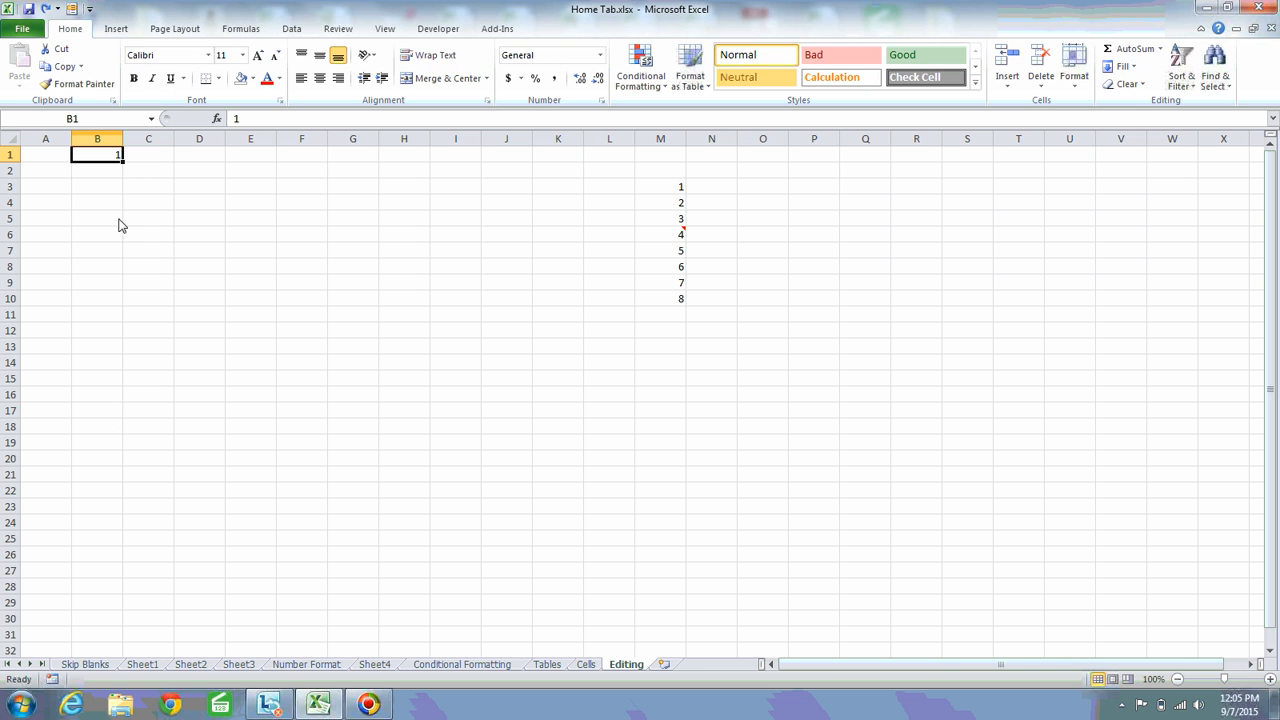
Check the Series settings of the Fill command for the range B1:B18 and close them without filling
left_click(111, 430, "shift")
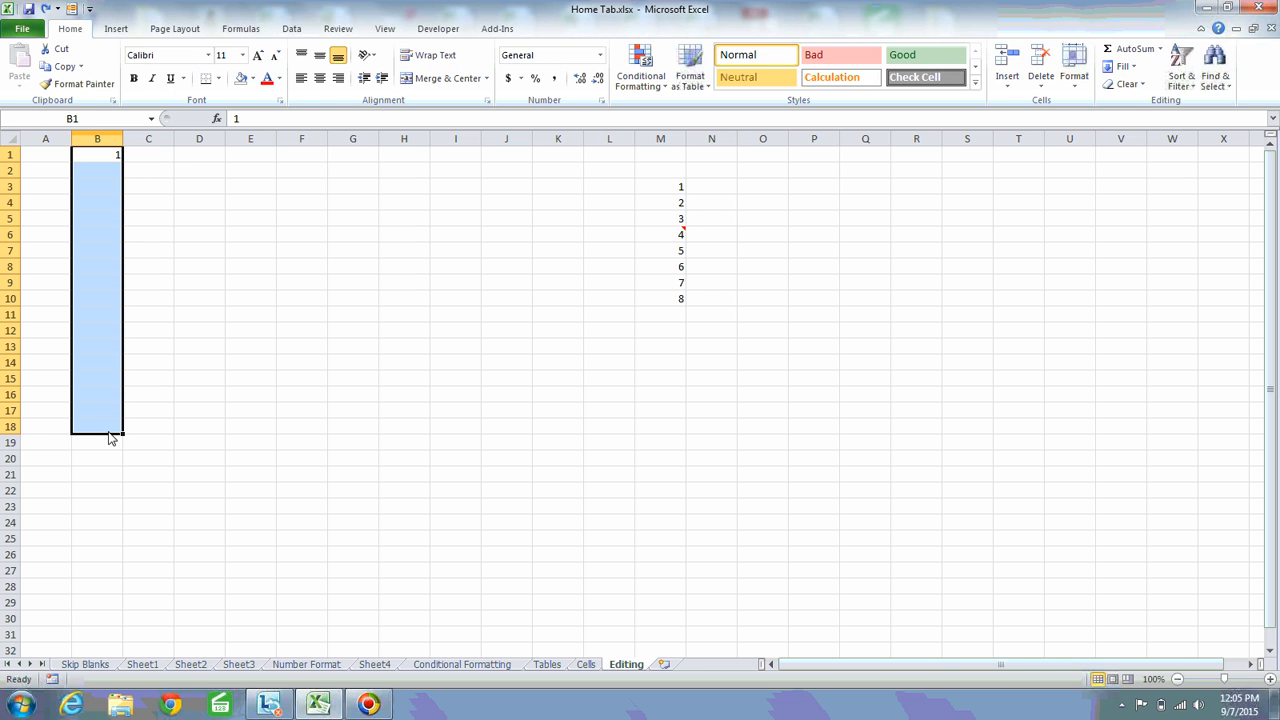
left_click(1136, 70)
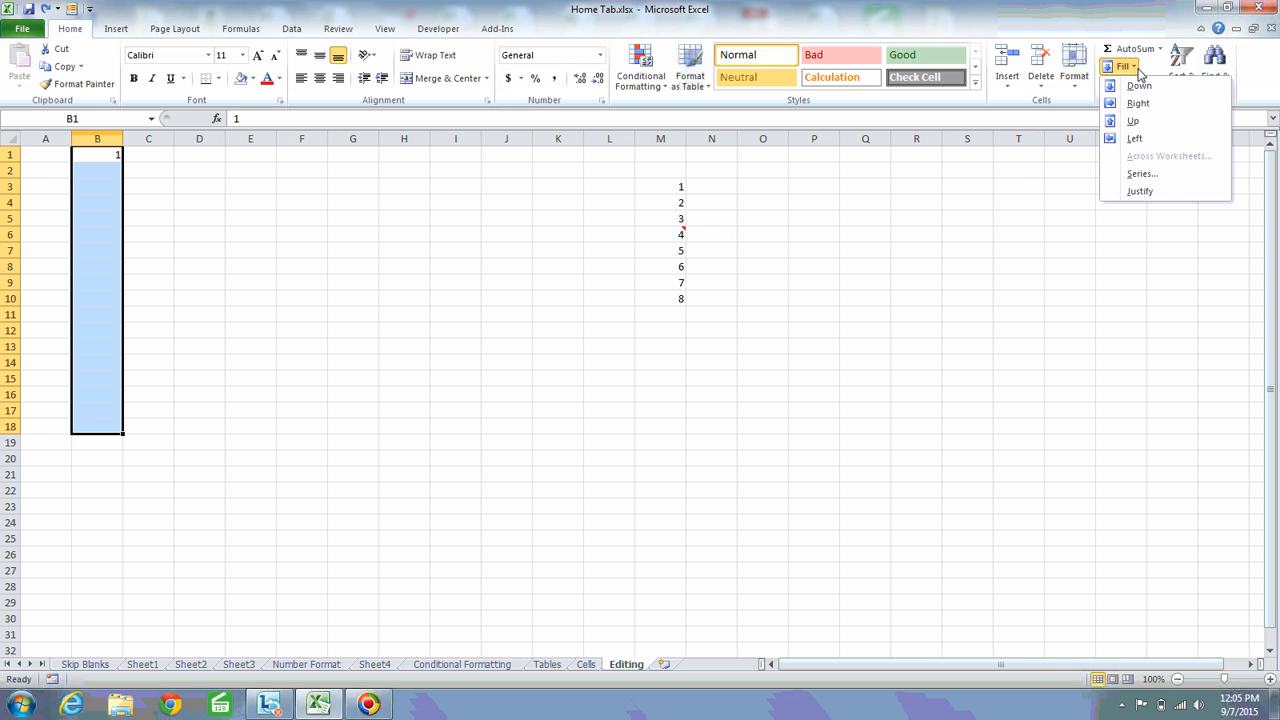
left_click(1142, 174)
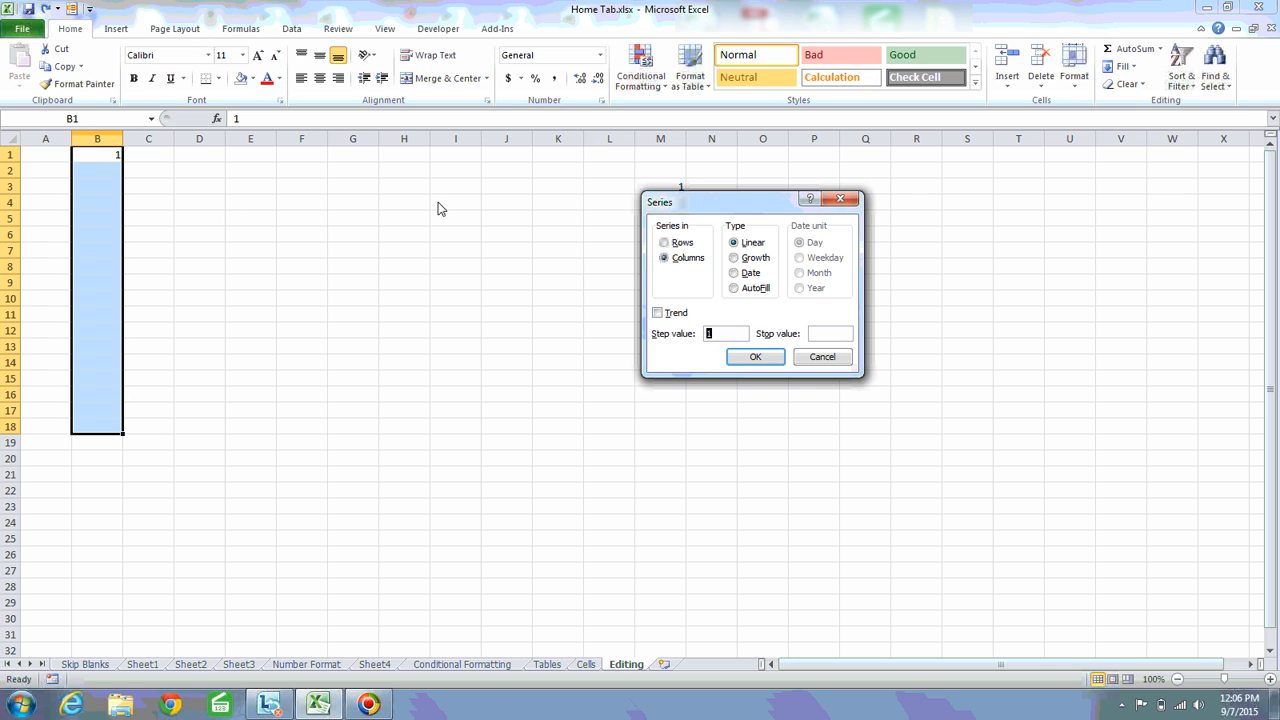
key("Escape")
Shade the entire row 2 yellow
left_click(250, 172)
key("shift+space")
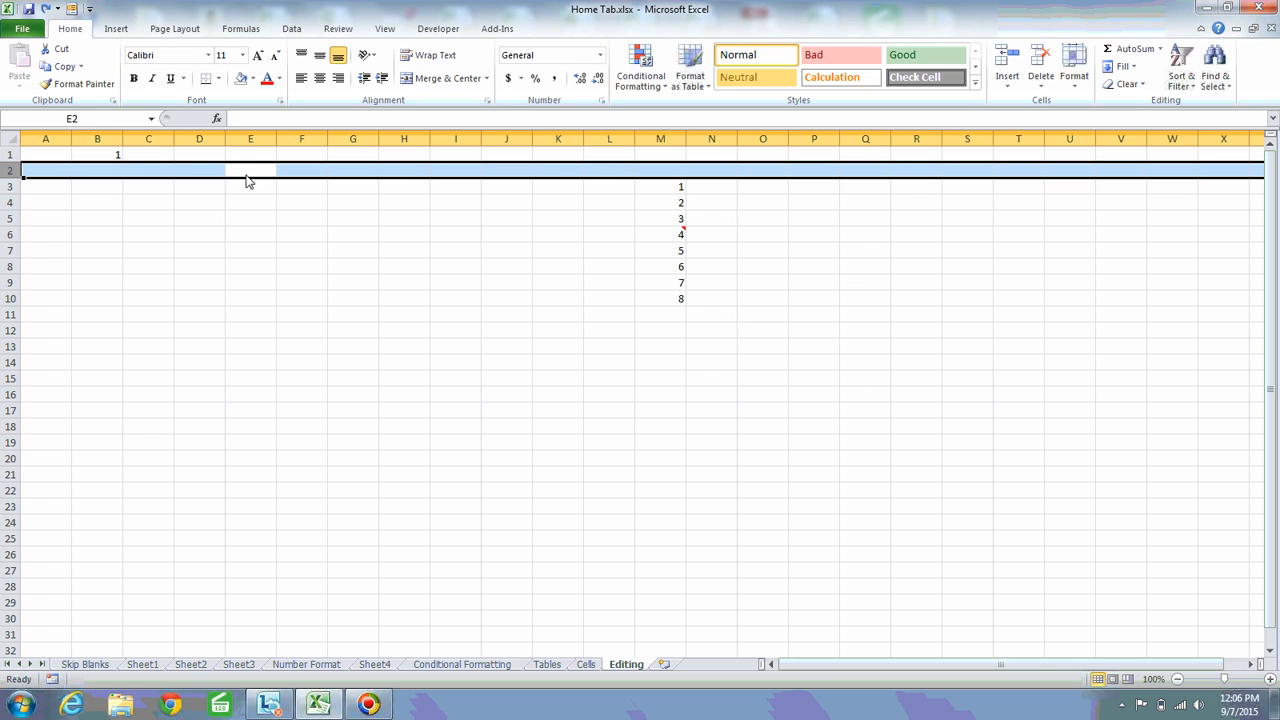
left_click(253, 78)
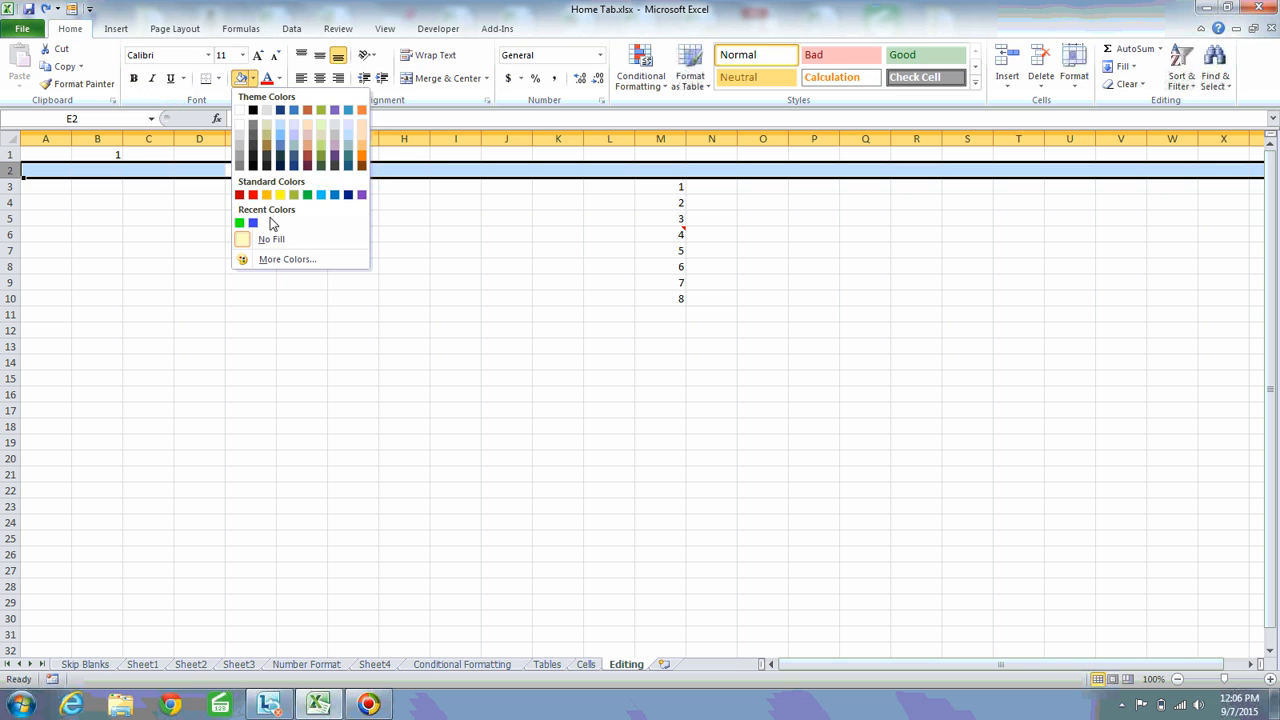
left_click(241, 166)
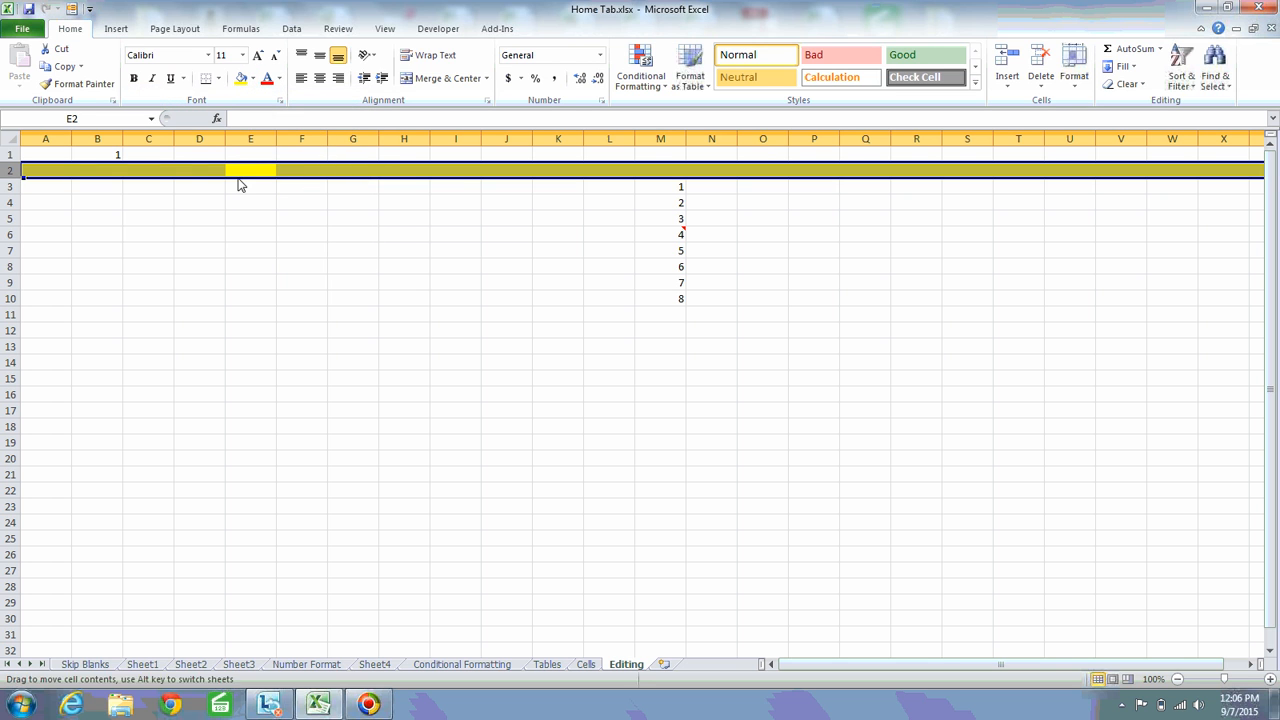
Shade the entire column E light red
left_click(250, 173)
key("ctrl+space")
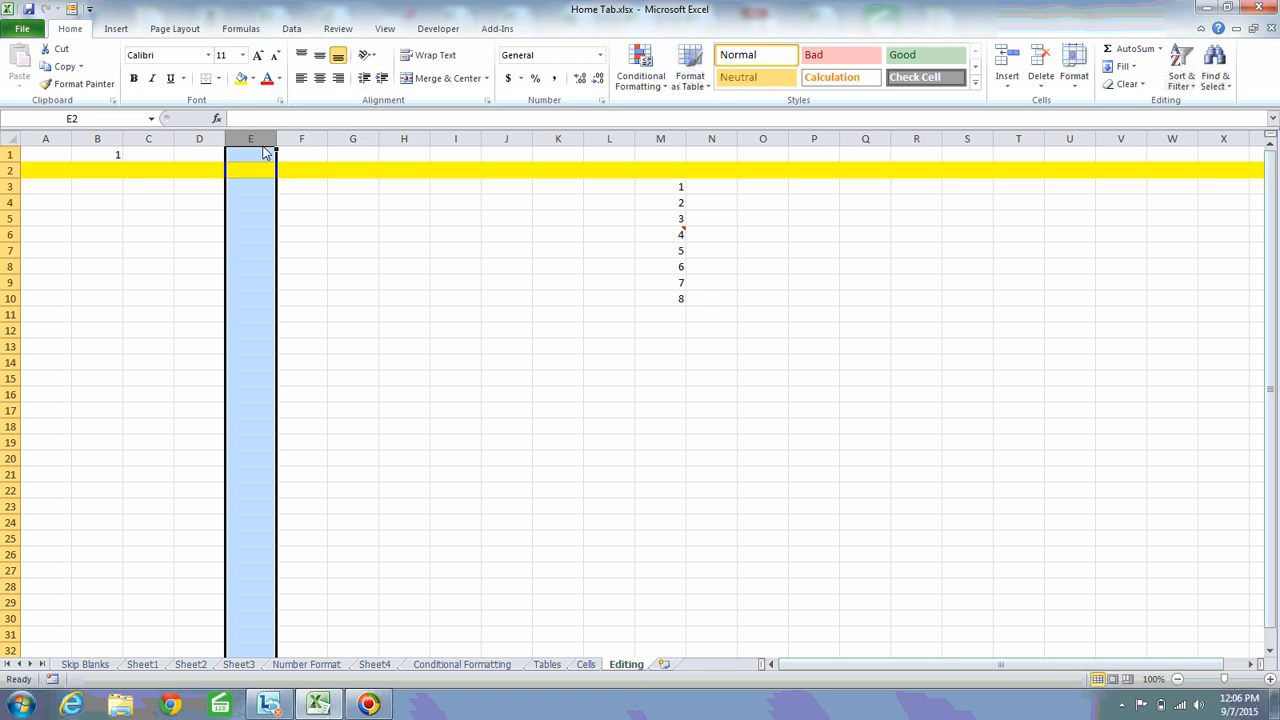
left_click(253, 78)
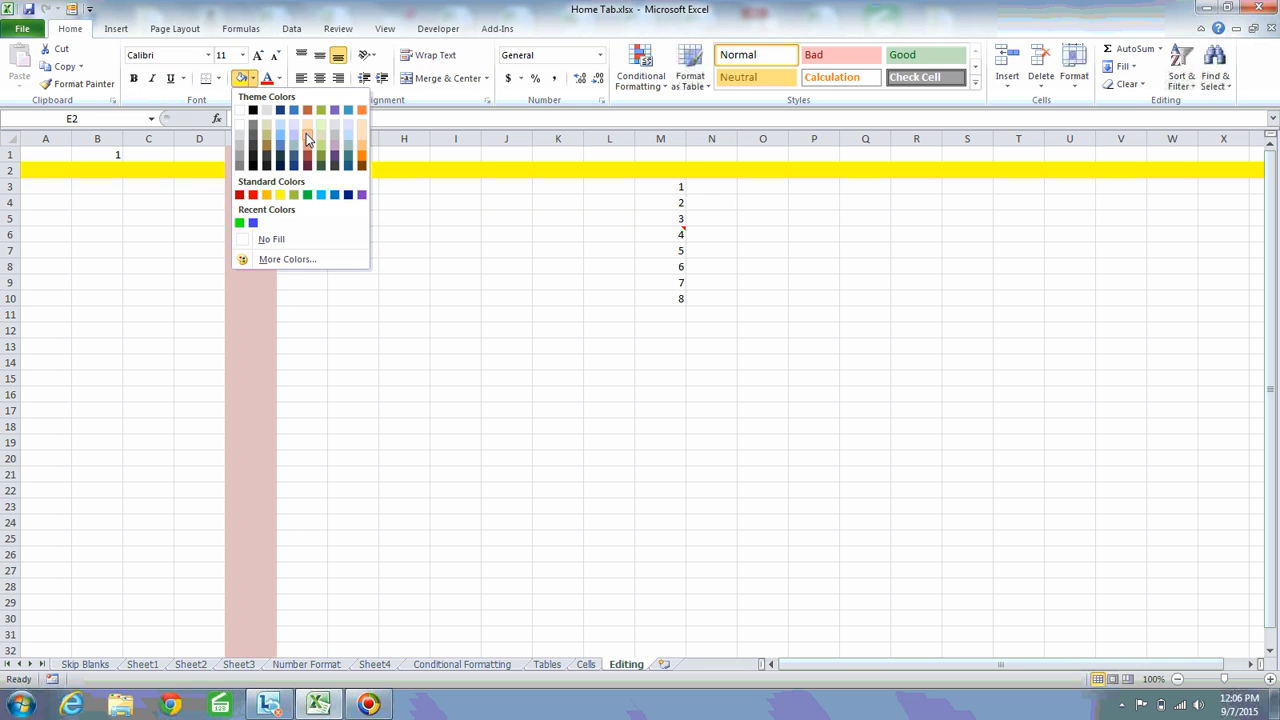
left_click(307, 138)
left_click(262, 268)
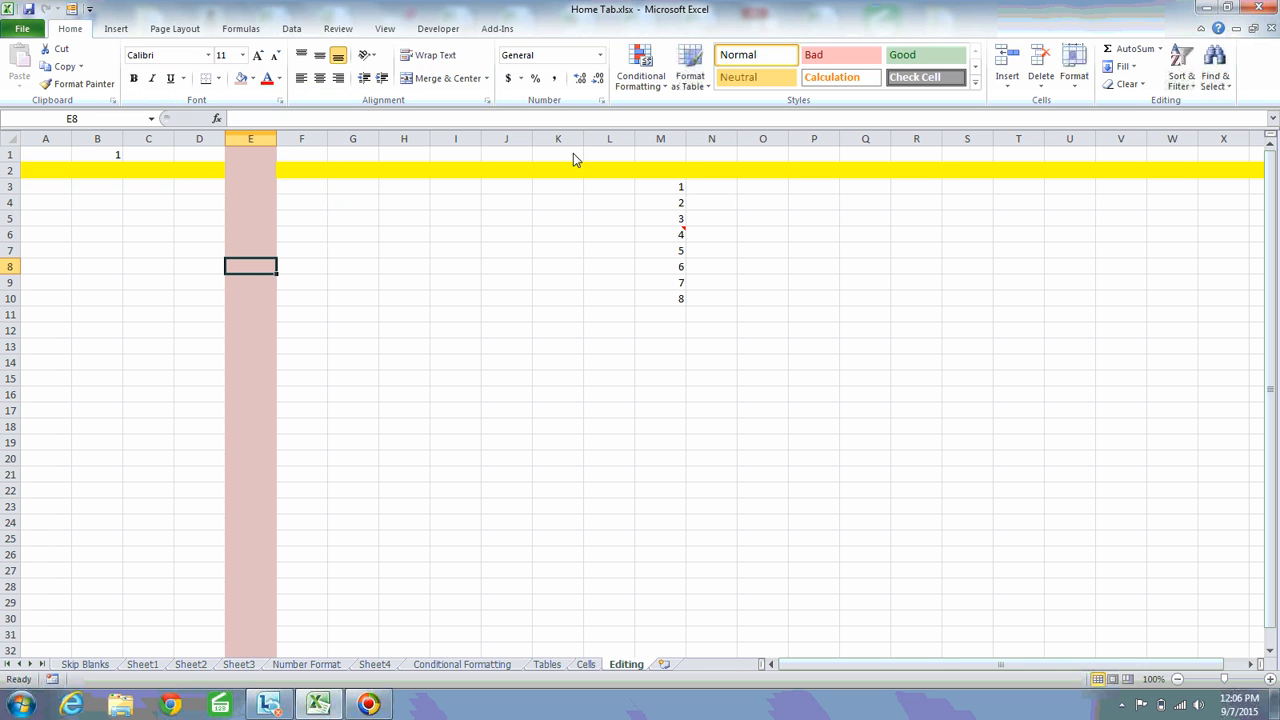
Select the whole of column E and the whole of row 2 to compare a column with a row
key("ctrl+space")
left_click(283, 174)
key("shift+space")
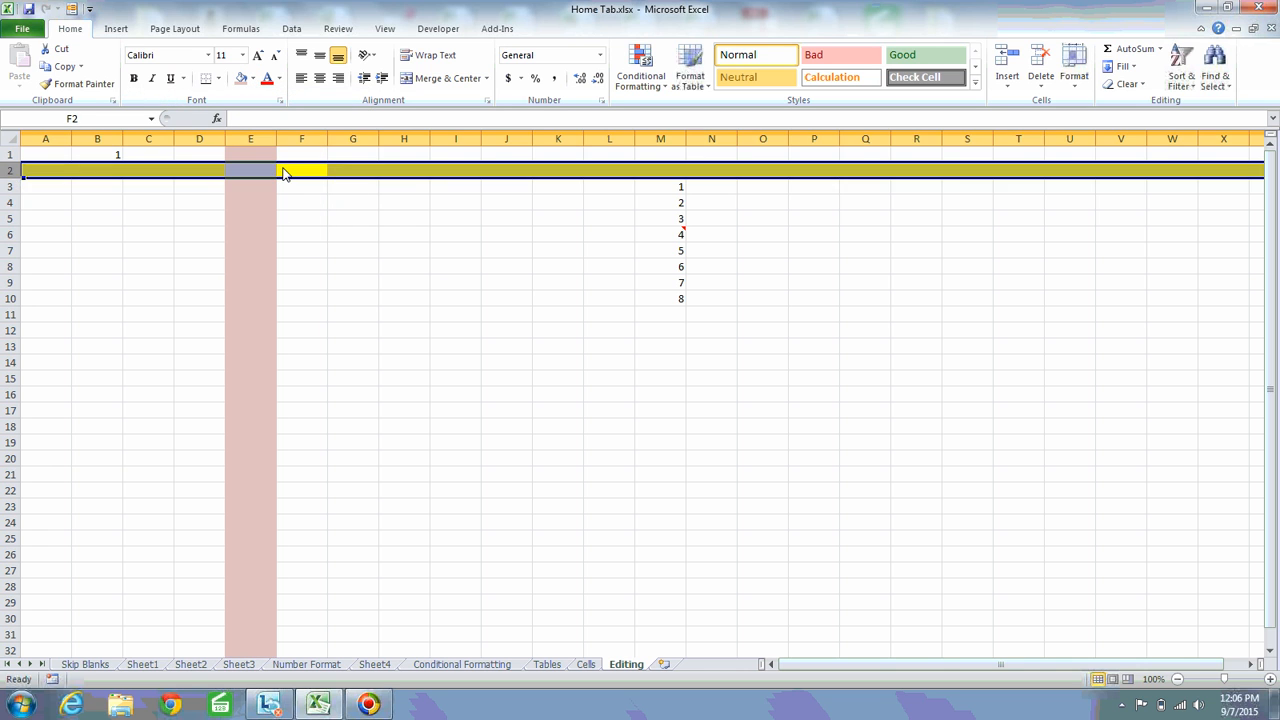
left_click(231, 203)
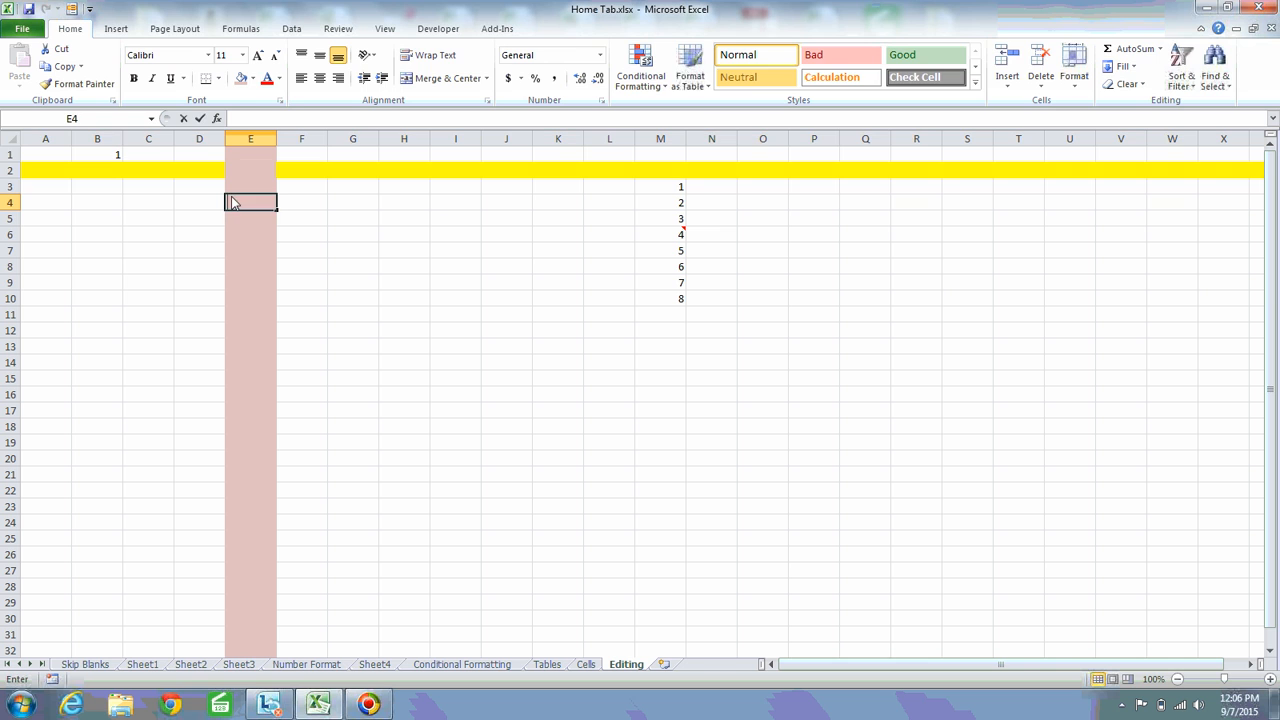
Review the Series direction, step value and stop value for B1:B18, close without filling, and extend the selection to B1:B30
left_click(112, 156)
left_click(109, 429, "shift")
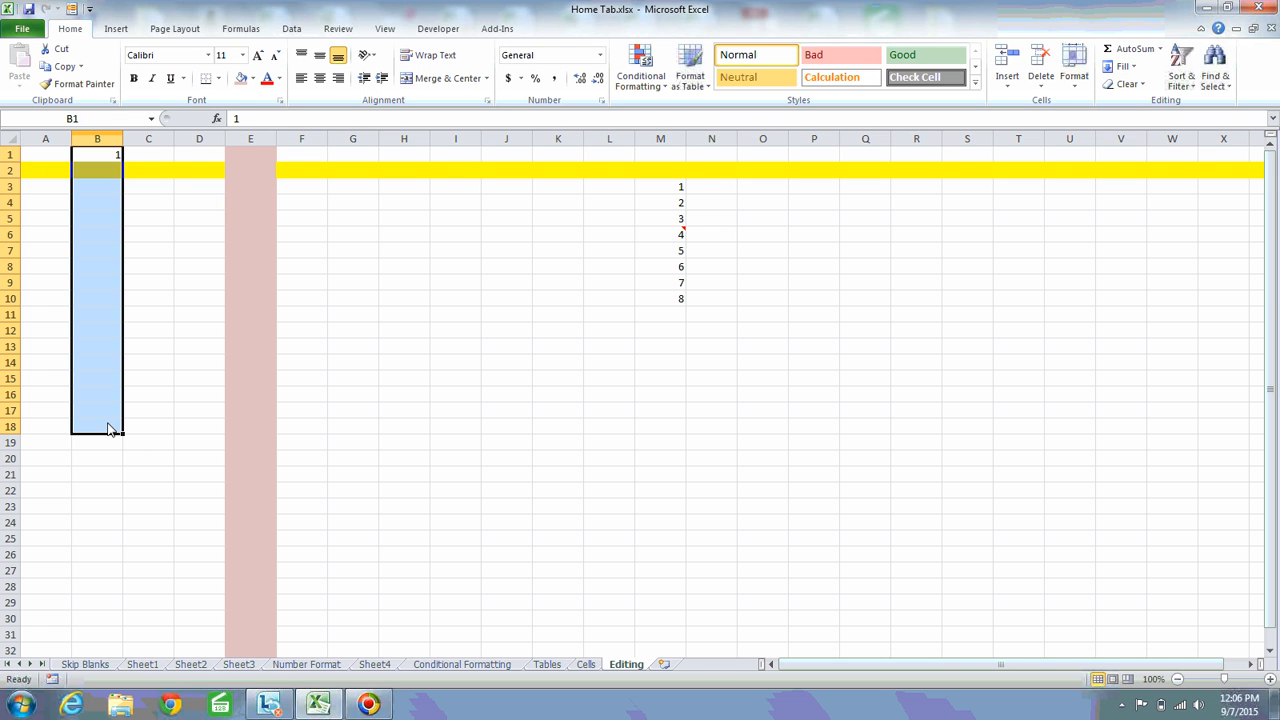
left_click(1120, 66)
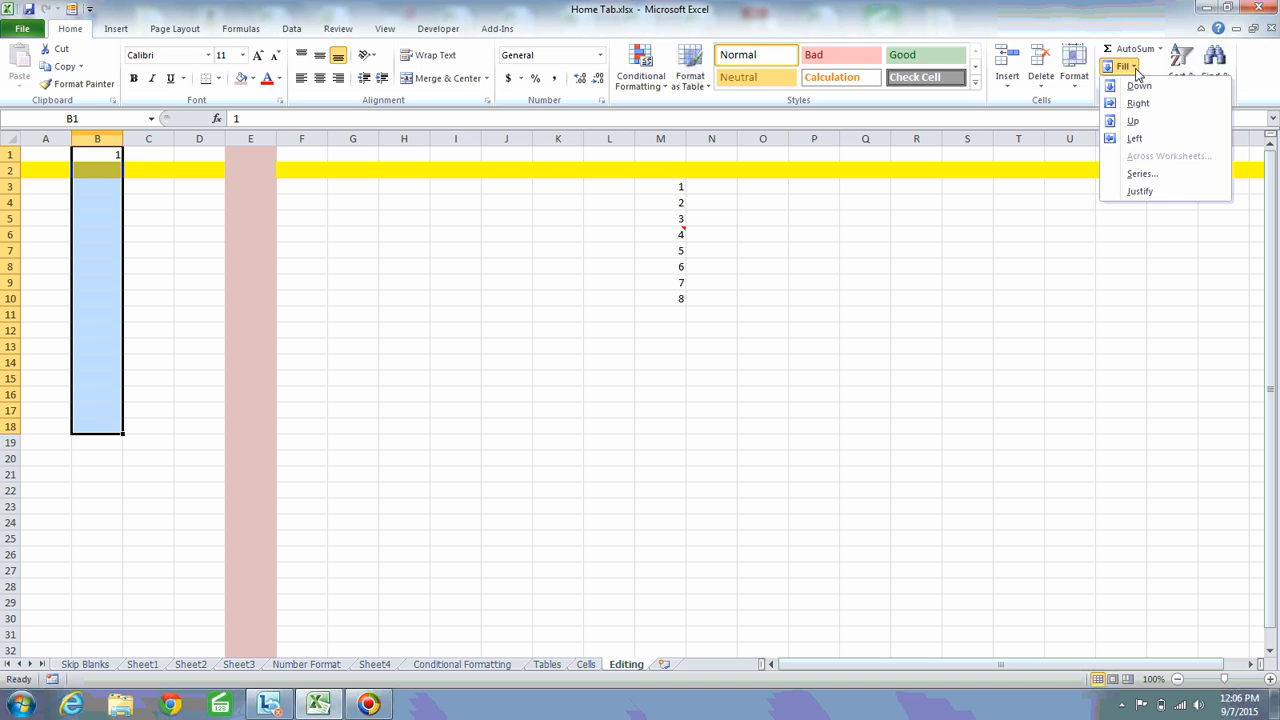
left_click(1143, 176)
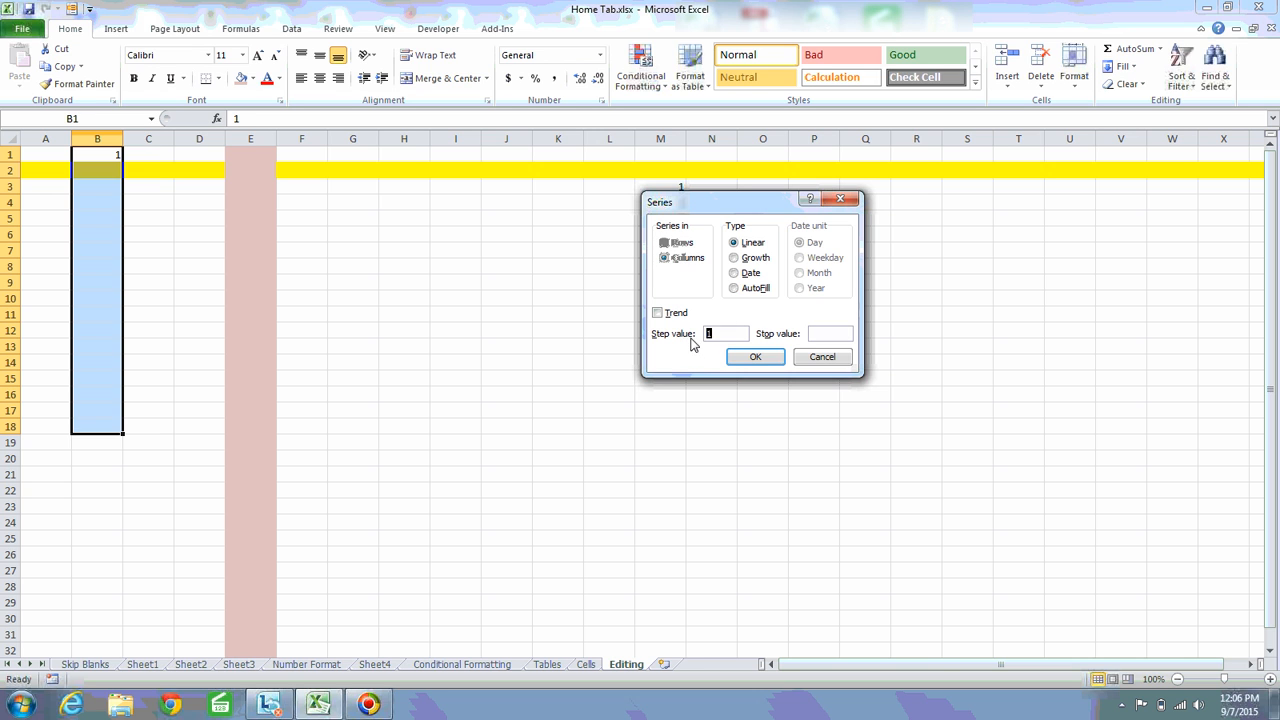
left_click(828, 343)
key("Return")
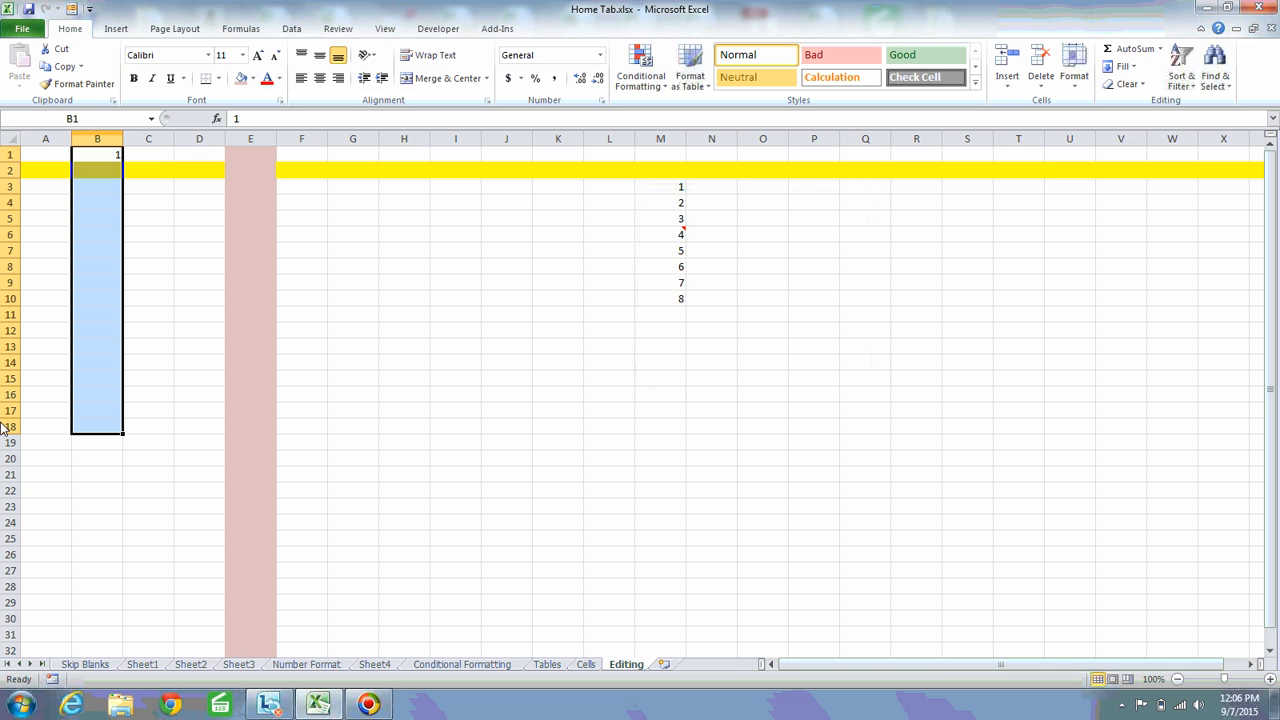
left_click(101, 619, "shift")
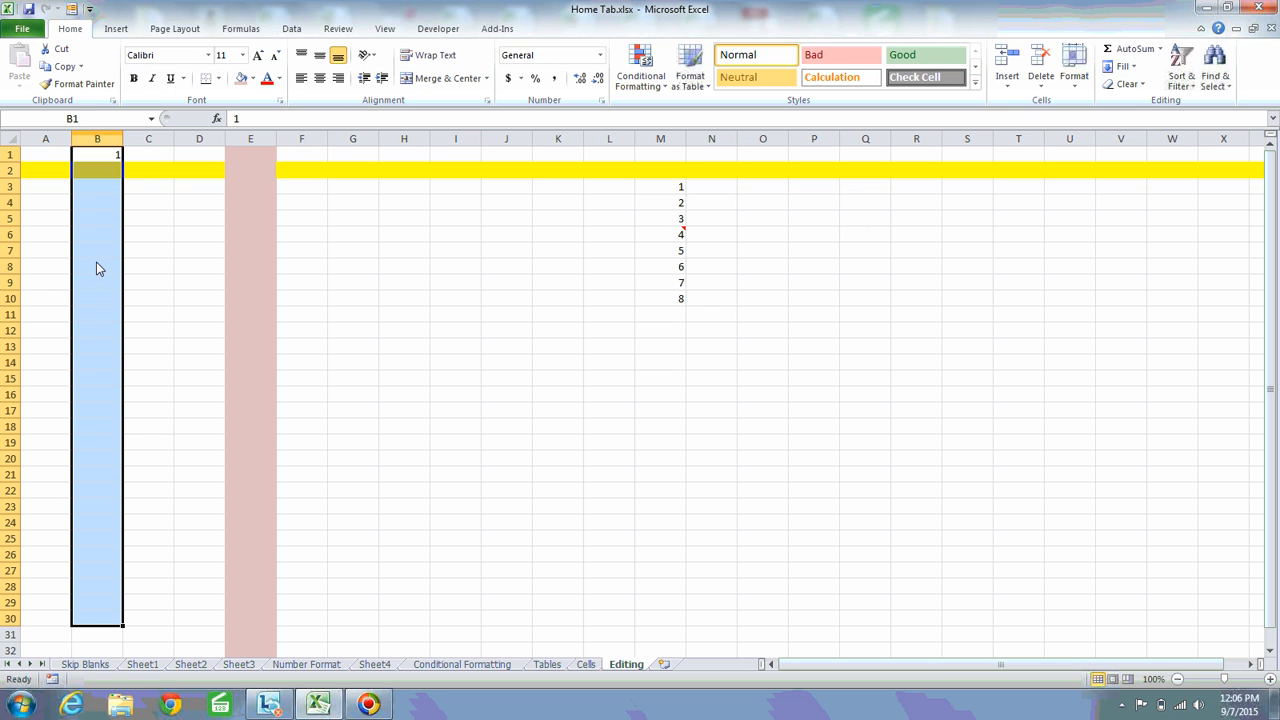
With only B1 selected, review the Series settings with Columns as the direction and close them without filling
left_click(115, 167)
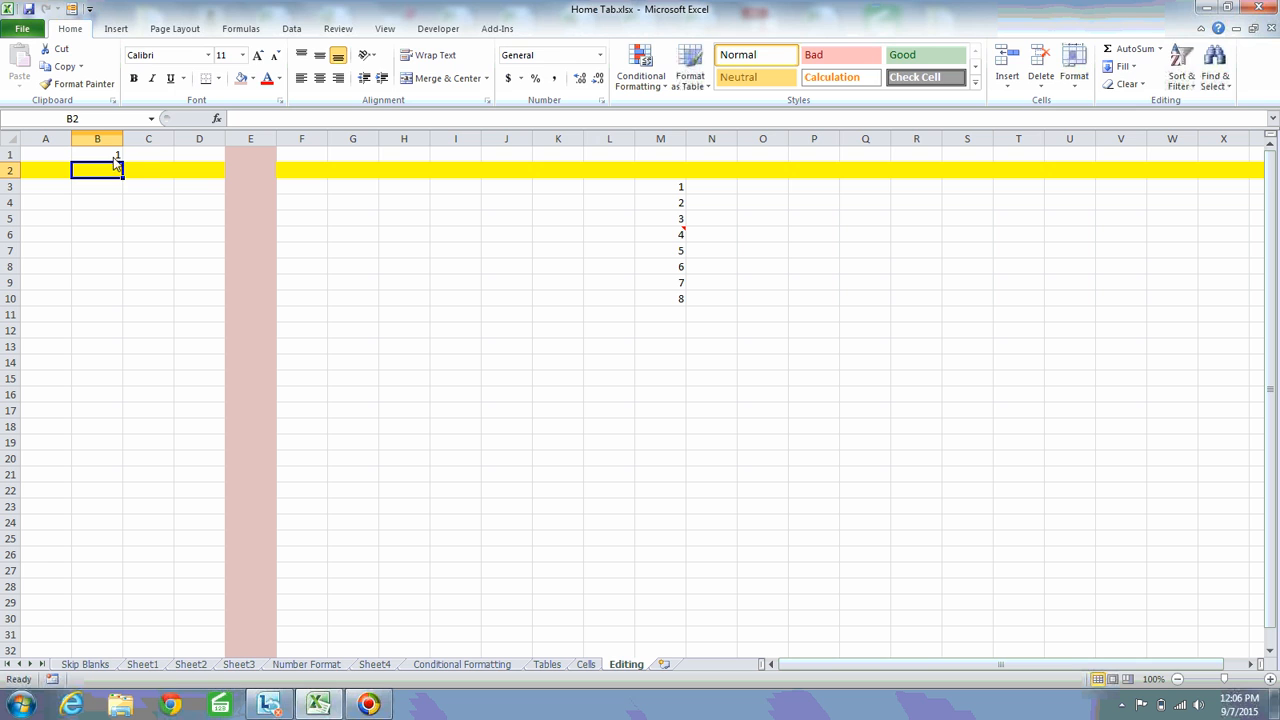
left_click(112, 156)
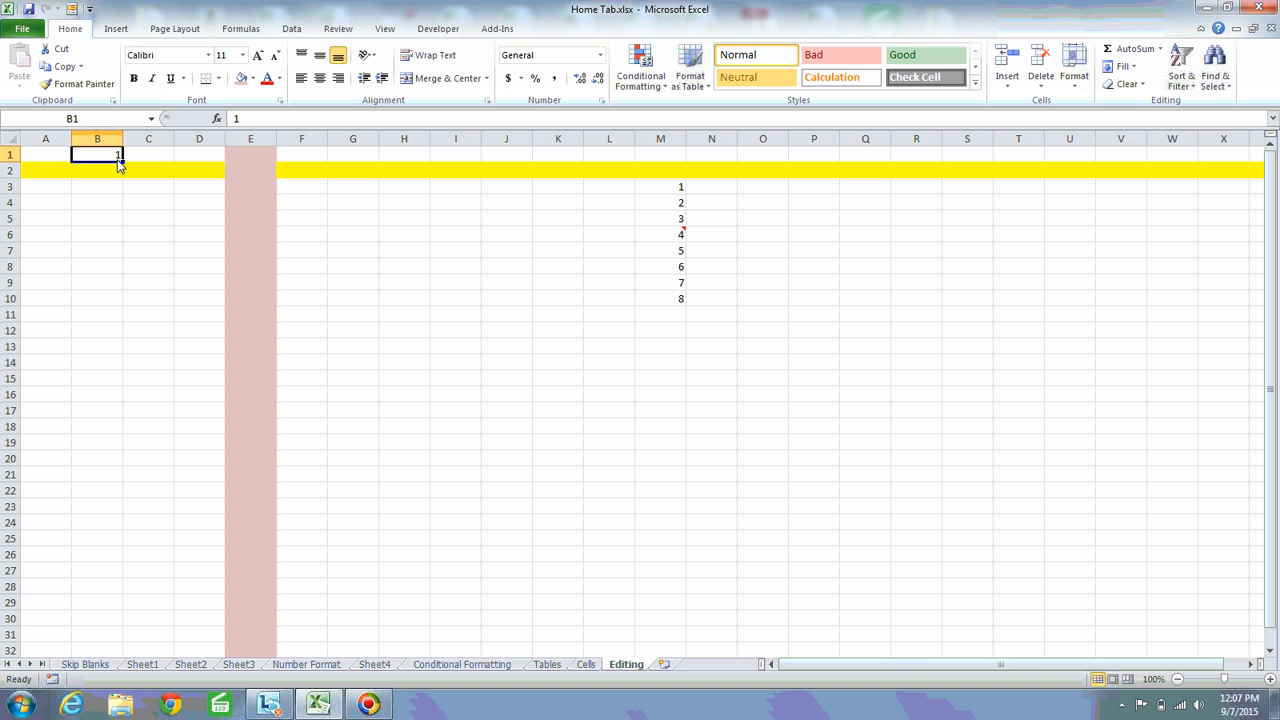
left_click(1133, 68)
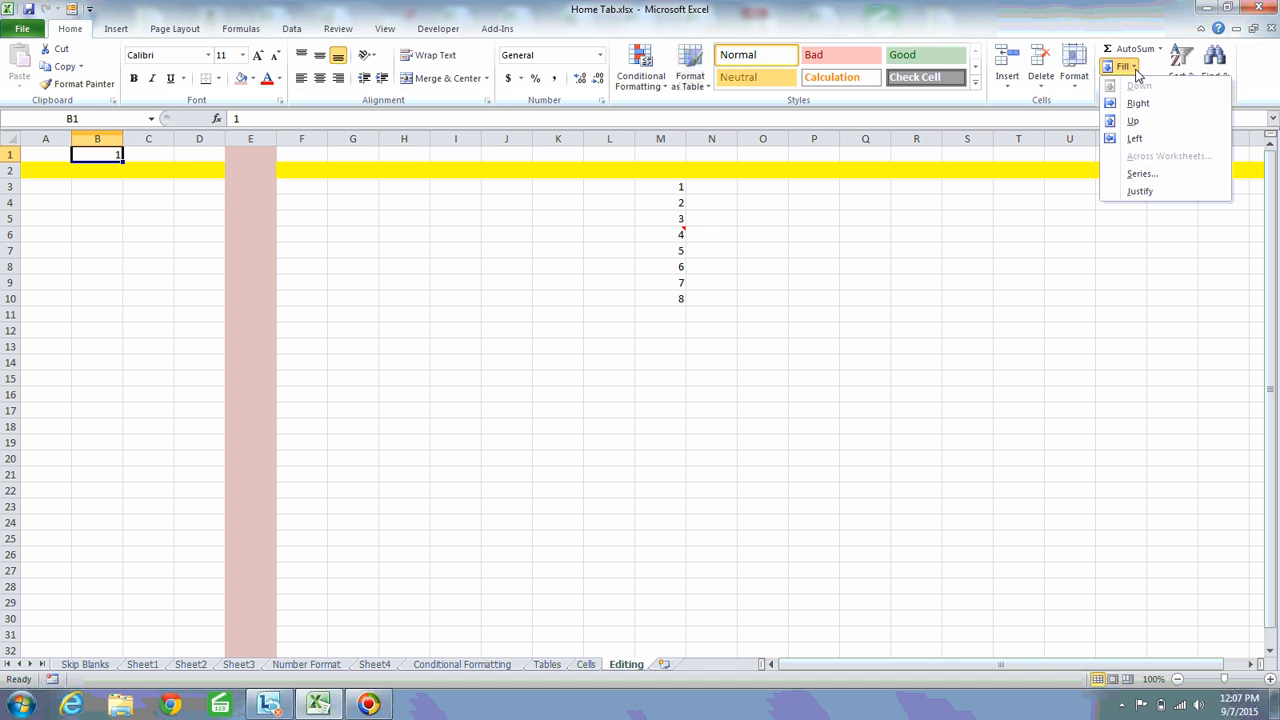
left_click(1143, 176)
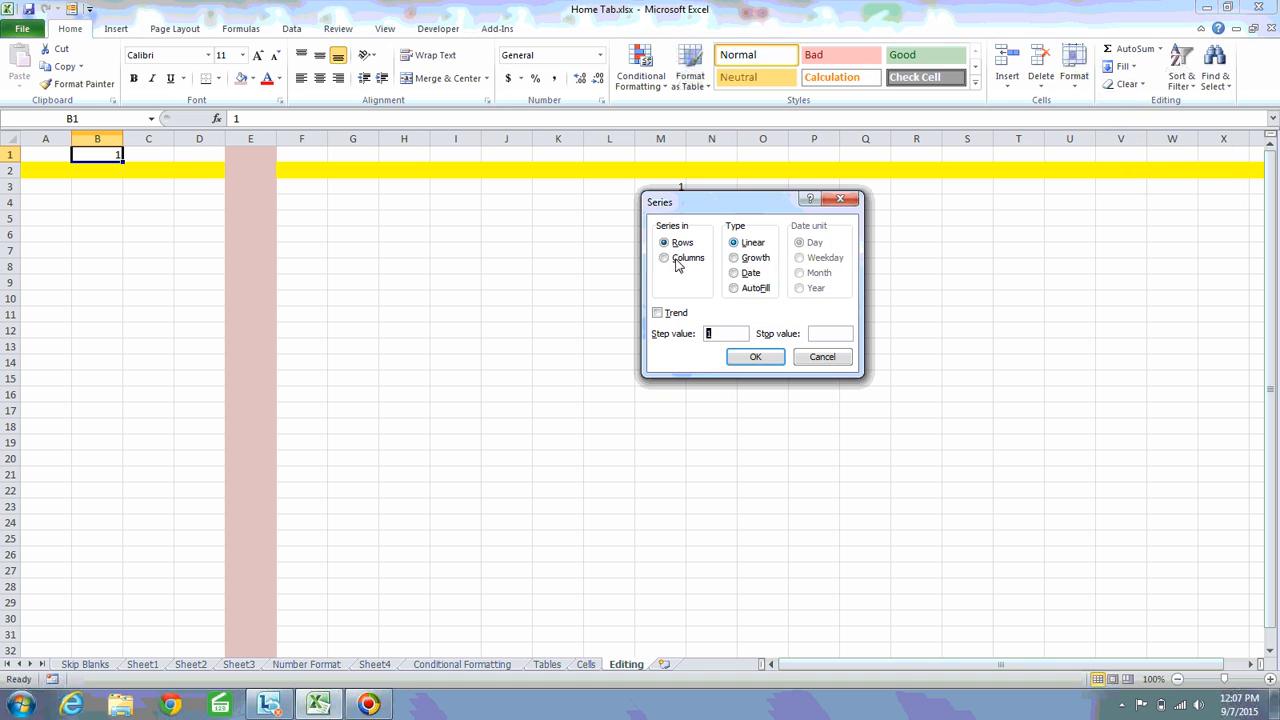
left_click(686, 259)
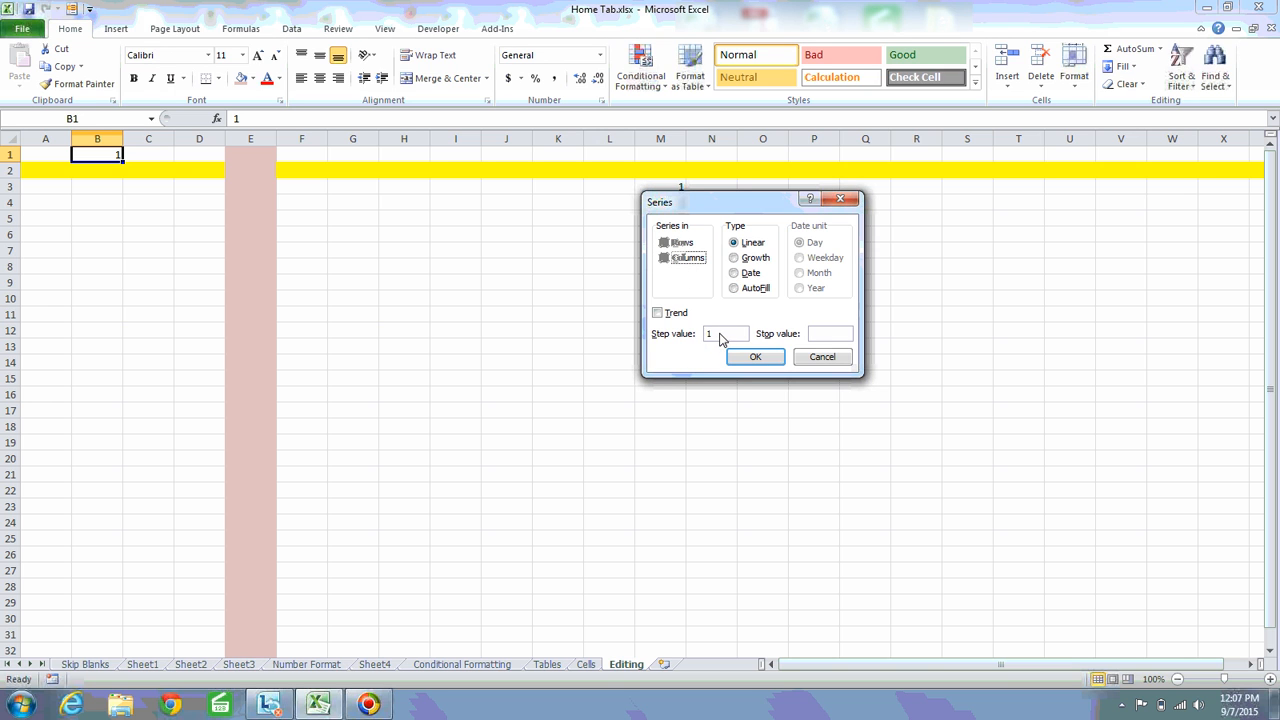
left_click(822, 340)
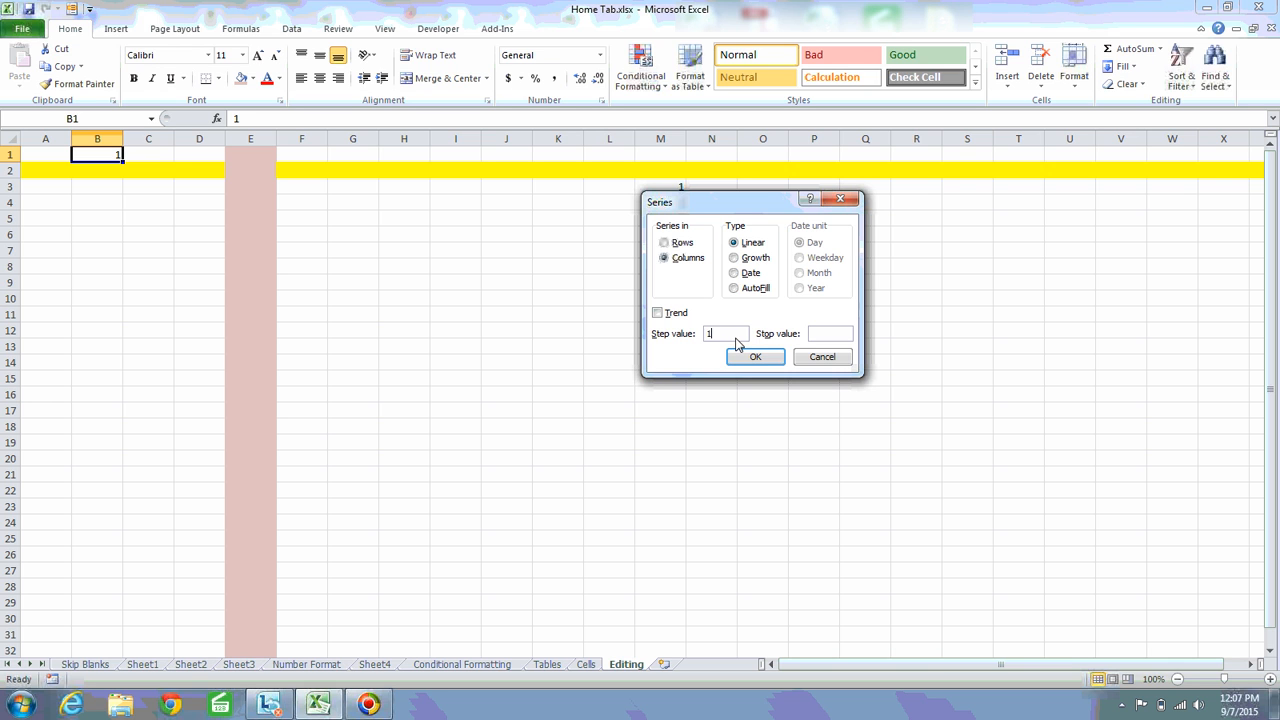
key("Return")
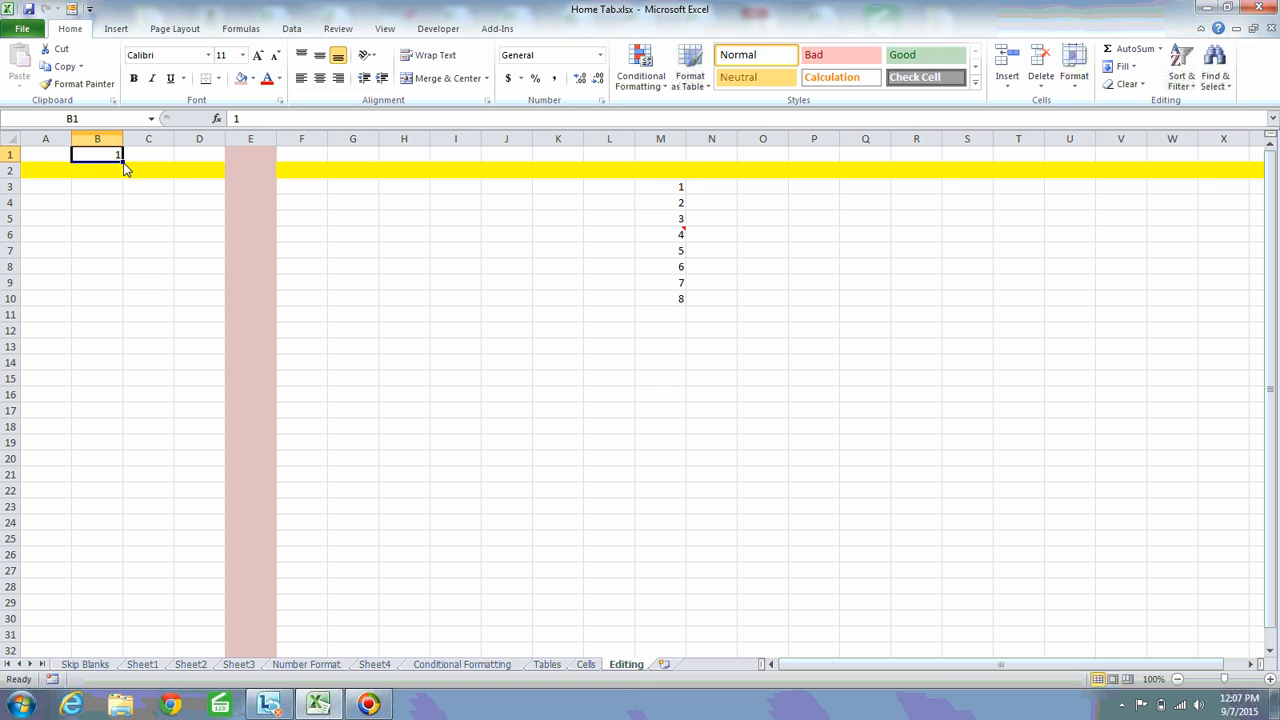
Copy the 1 in B1 down through B29 with the fill handle, and undo the copy
left_click_drag(124, 166, 108, 610)
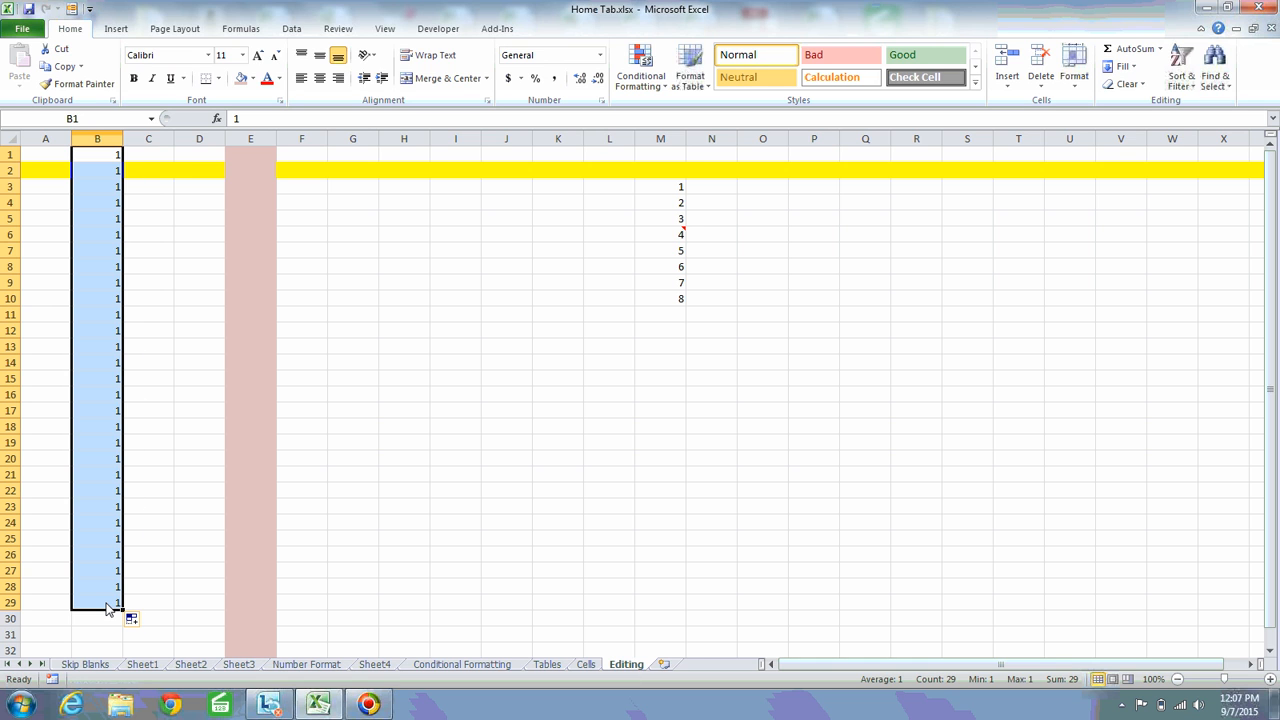
key("ctrl+z")
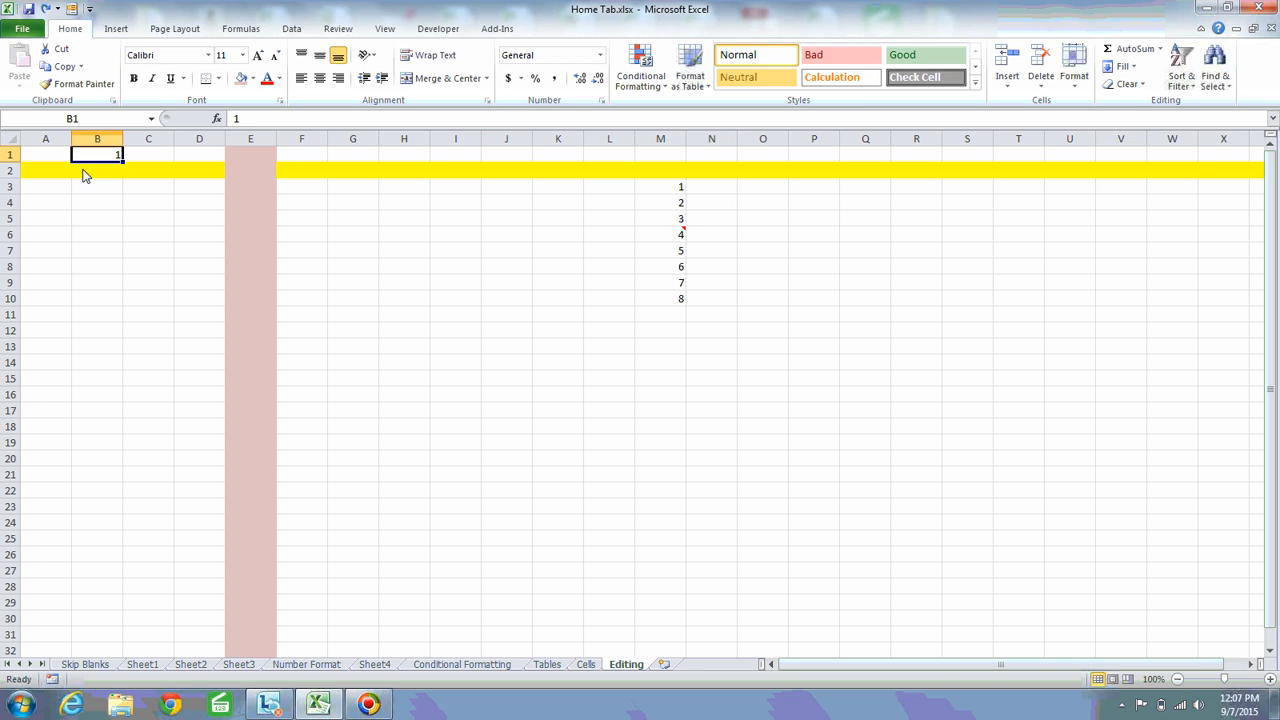
Fill a linear series down the column from B1 with step value 1 and stop value 100
left_click(1137, 68)
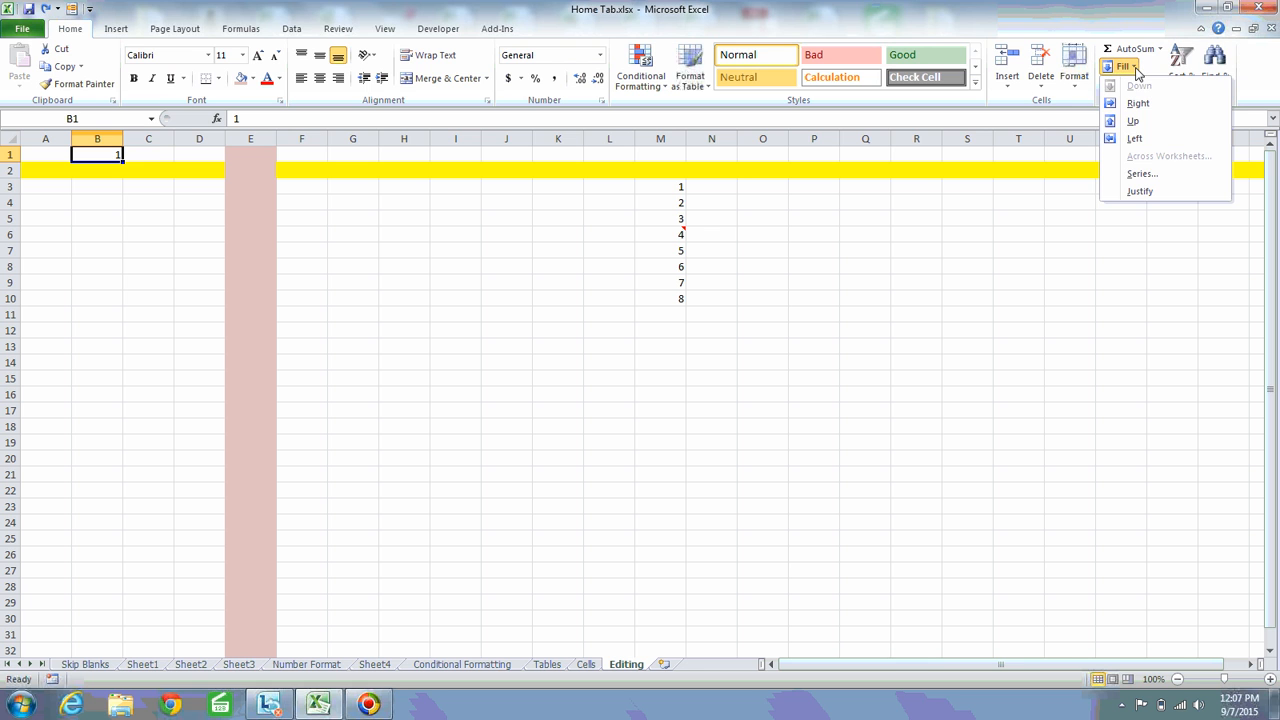
left_click(1137, 175)
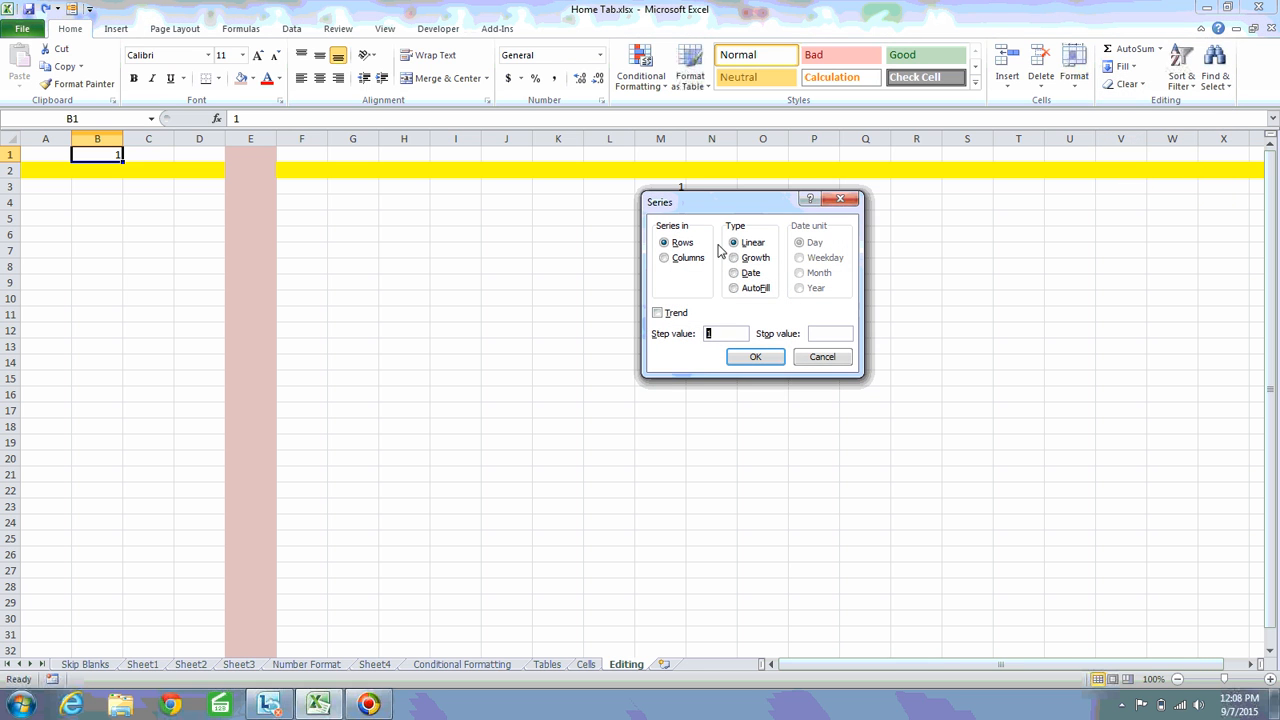
left_click(678, 262)
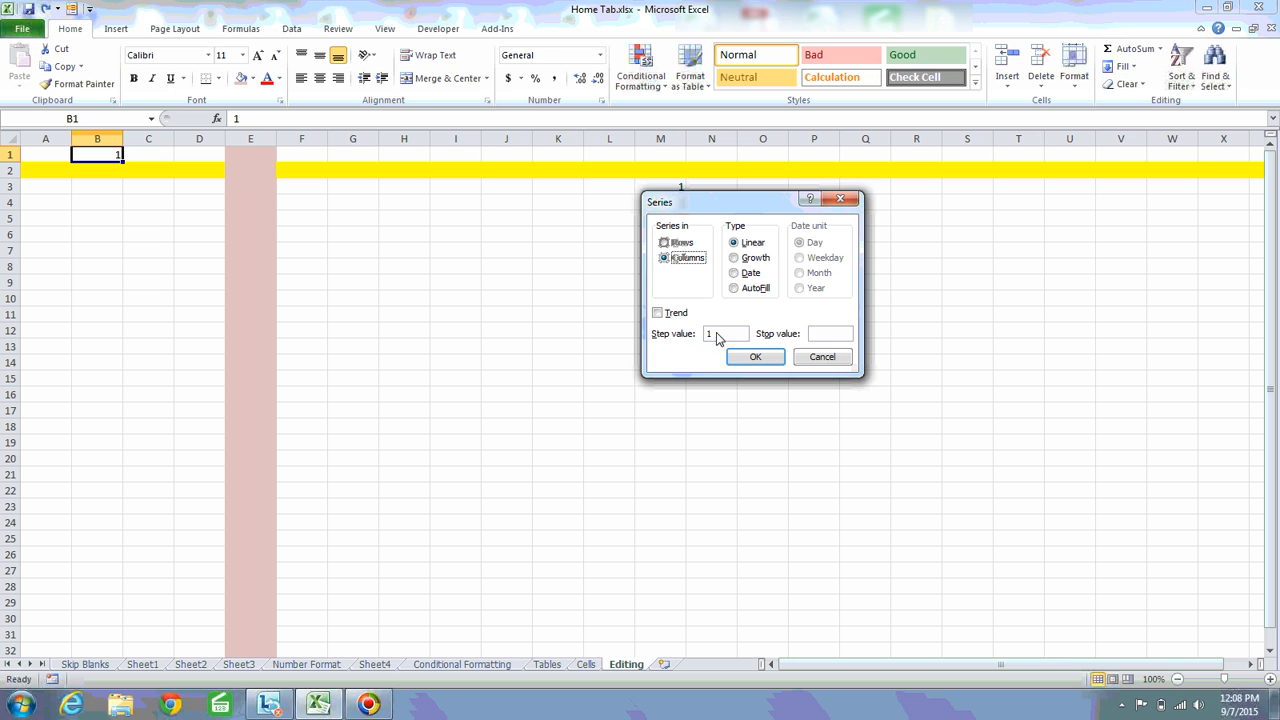
left_click(830, 338)
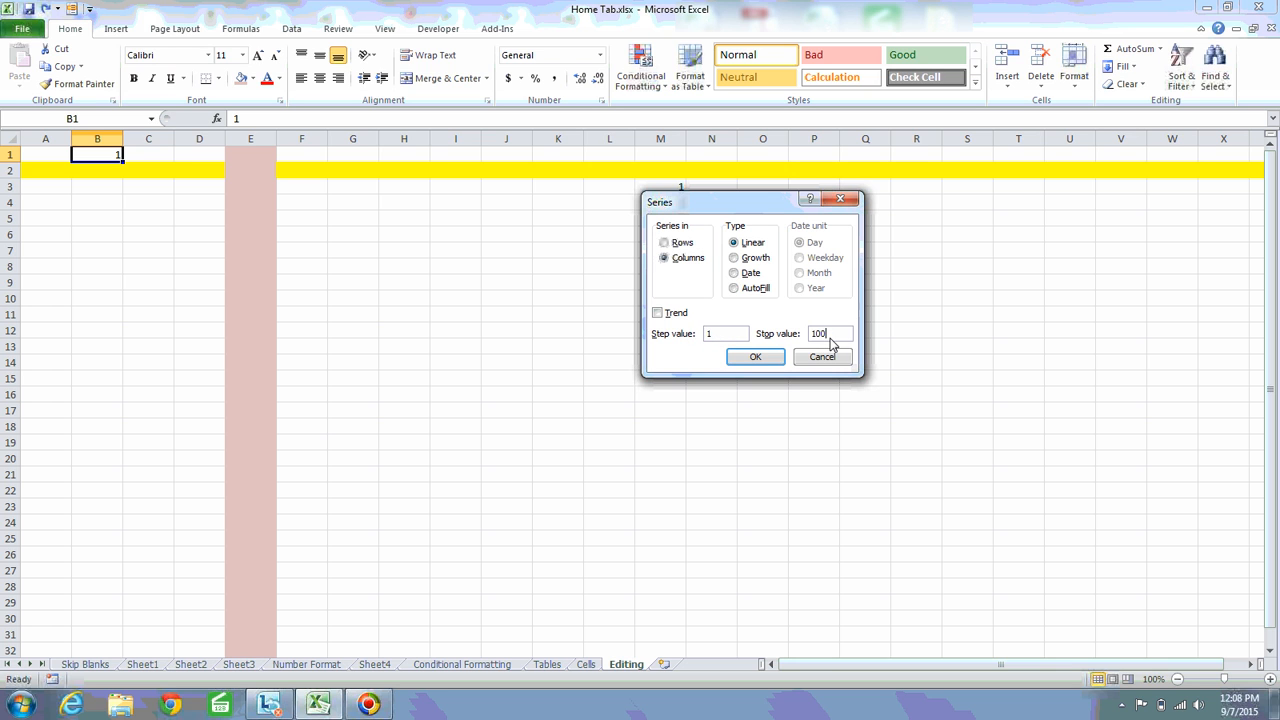
left_click(757, 356)
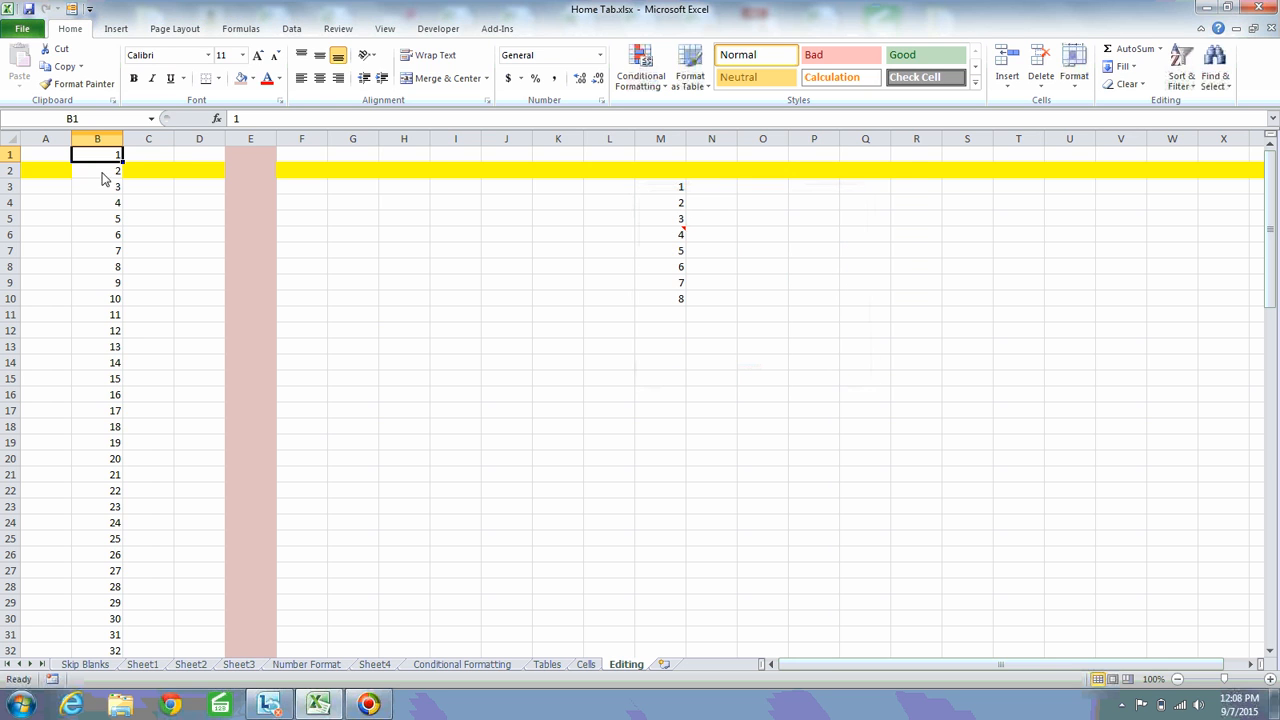
Check the filled series in column B down to its last value
left_click(114, 314)
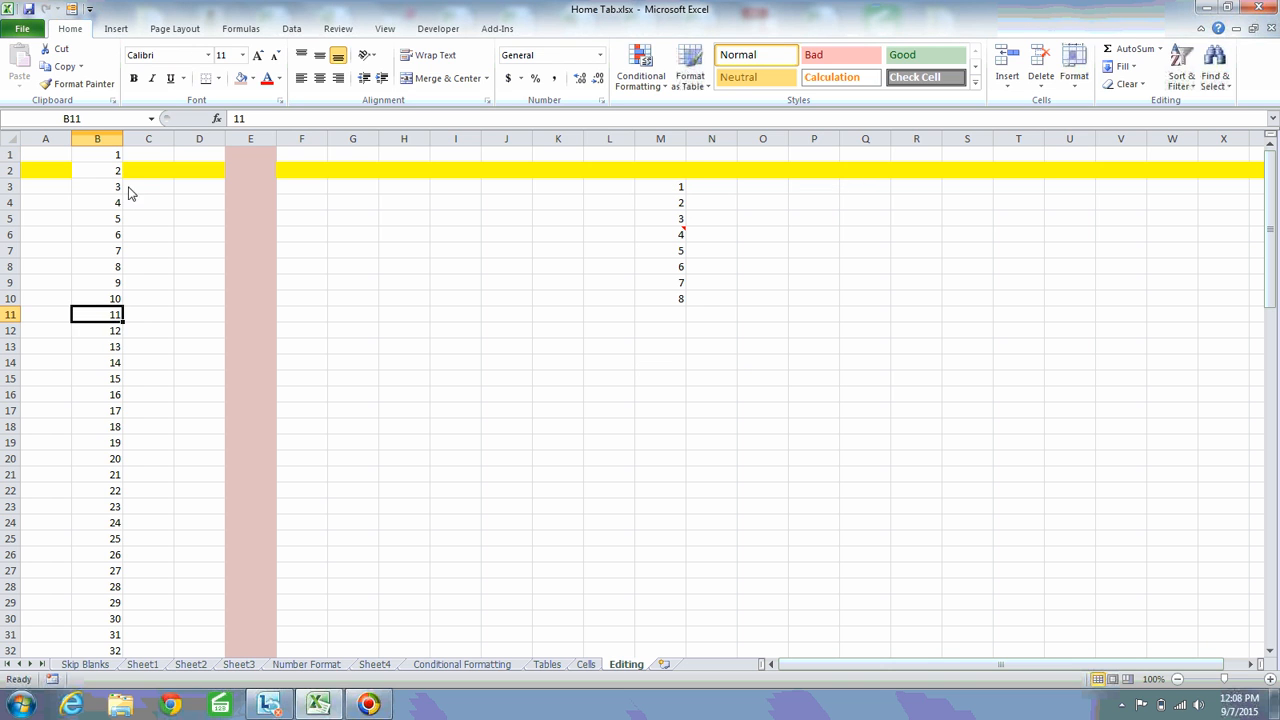
left_click(110, 507)
key("Down")
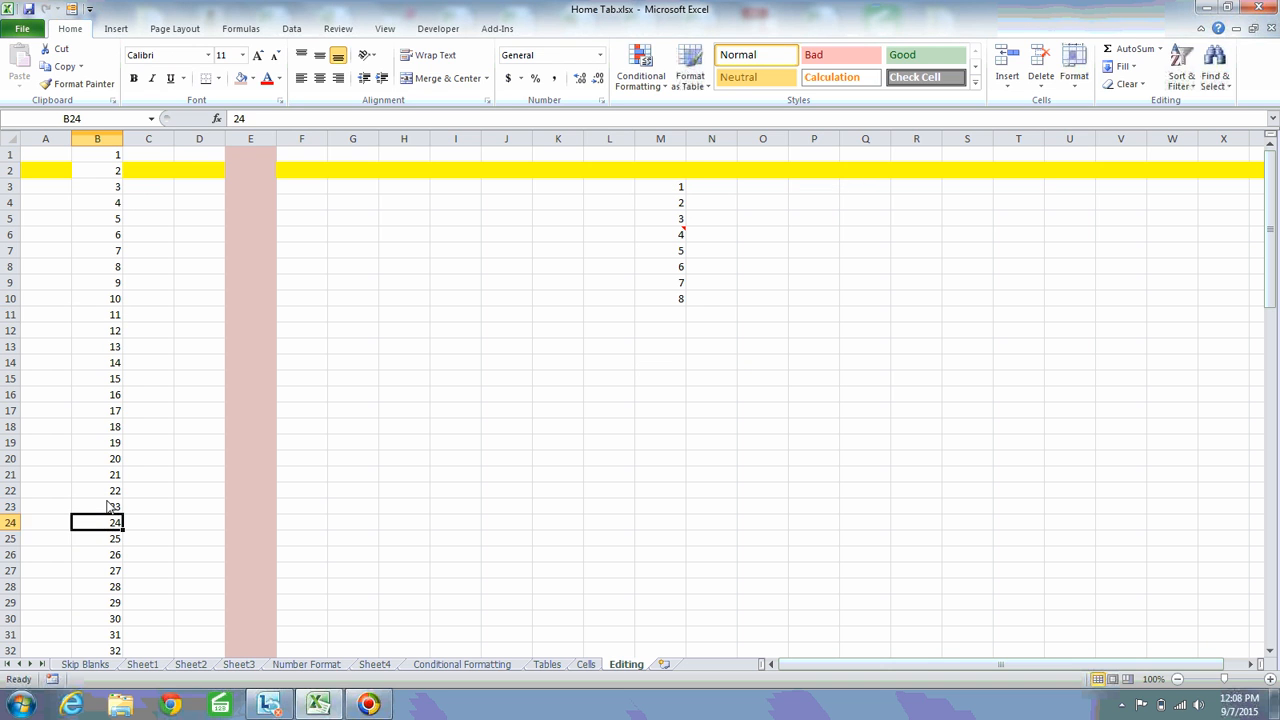
key("ctrl+Down")
key("Down")
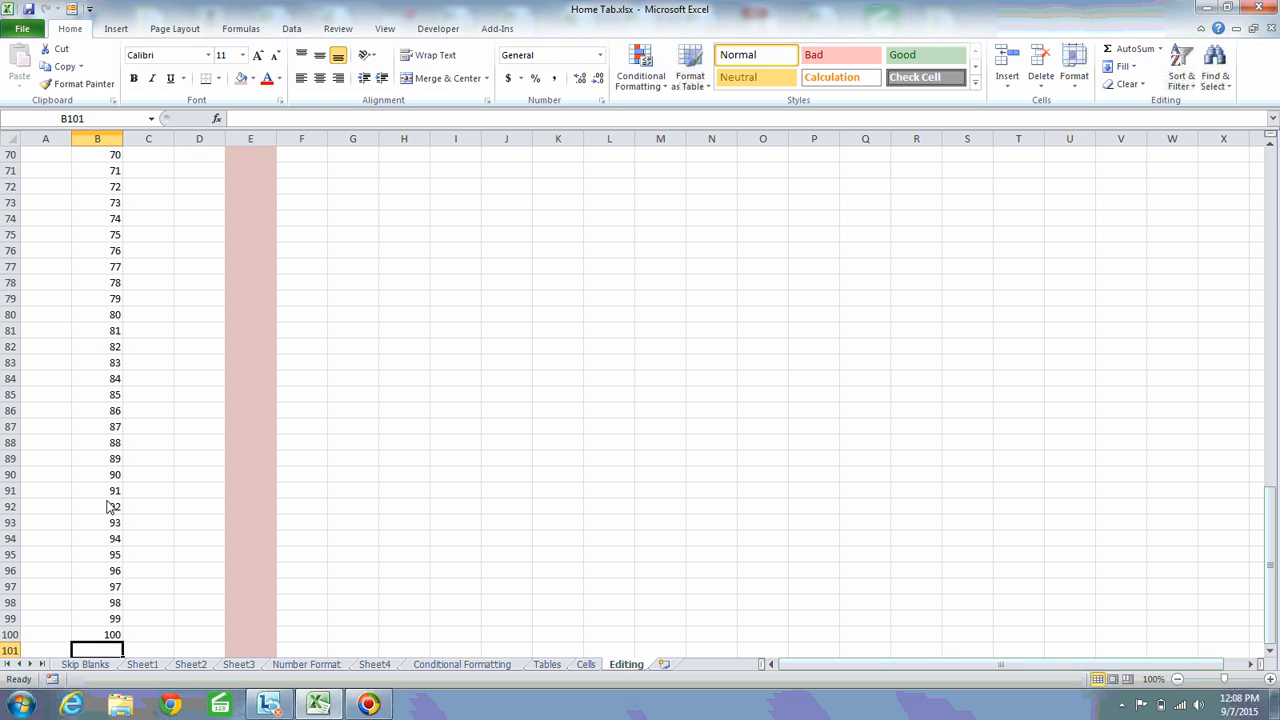
Examine the last cells of the column B series around row 100 and return to B1
key("Up")
key("Up")
key("Down")
key("Up")
key("Down")
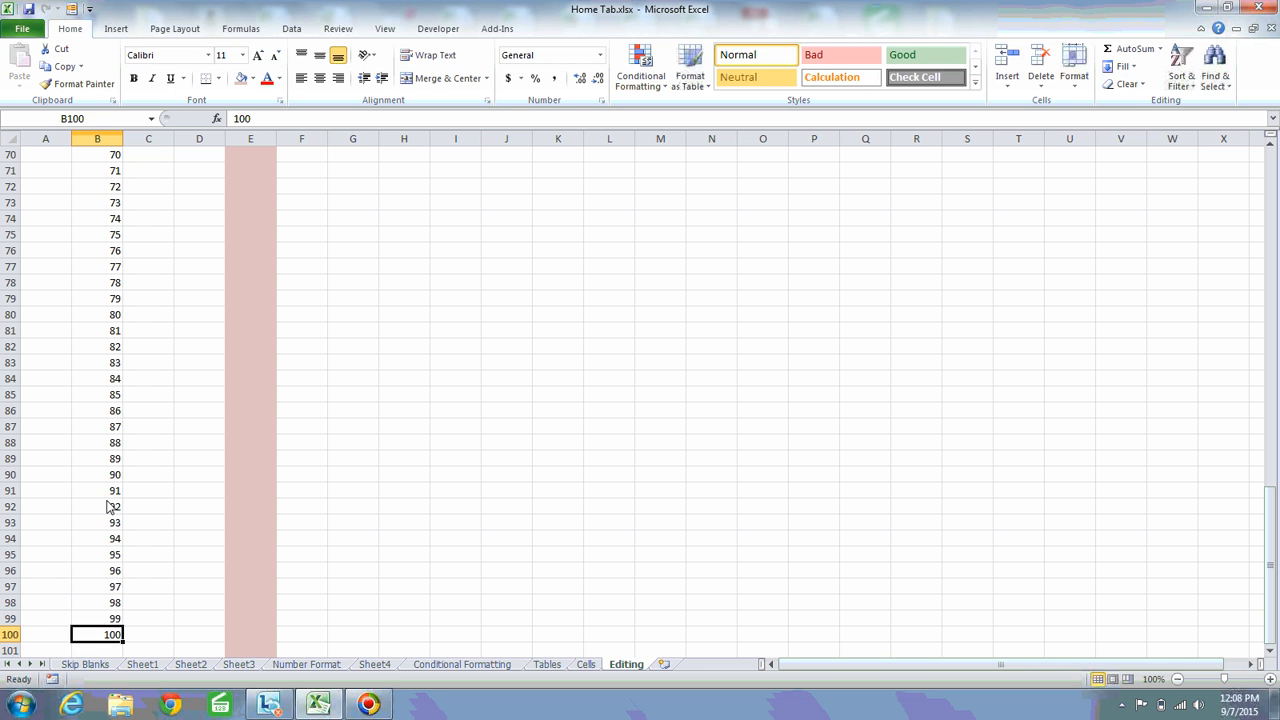
key("Up")
key("Up")
key("ctrl+Down")
key("Up")
key("Up")
key("Up")
key("Up")
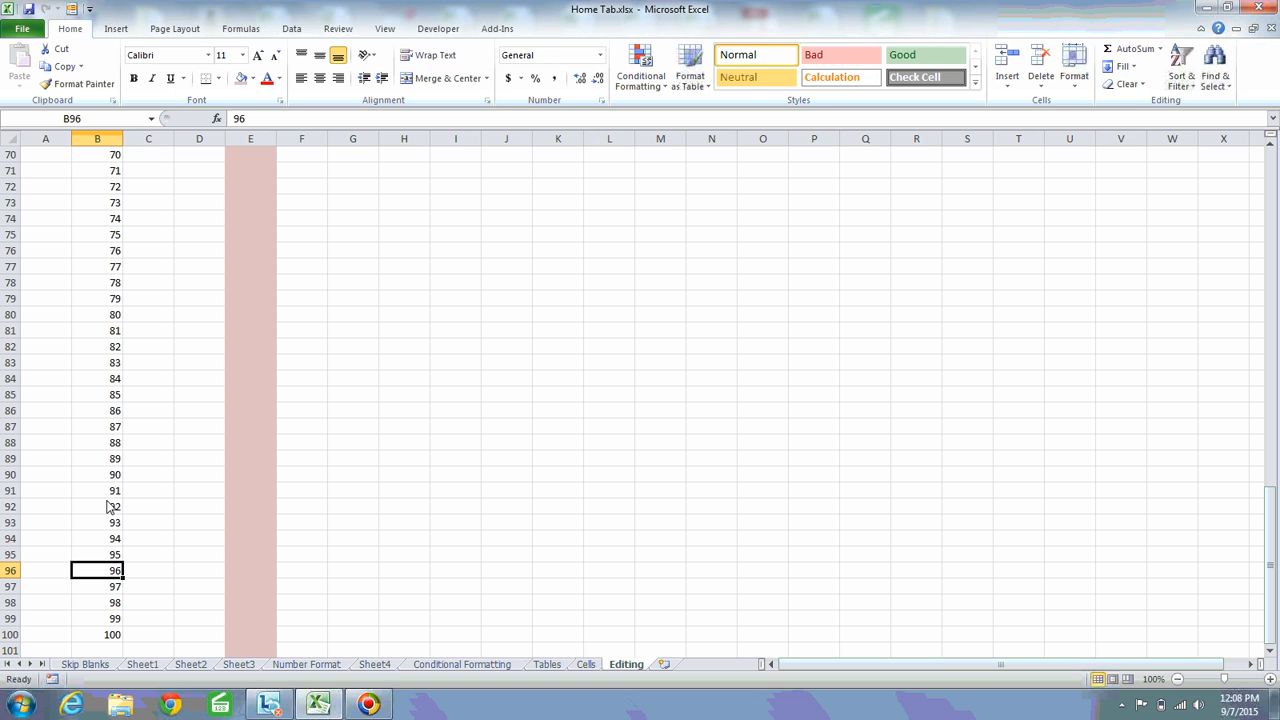
key("Down")
key("Down")
key("ctrl+Down")
key("Down")
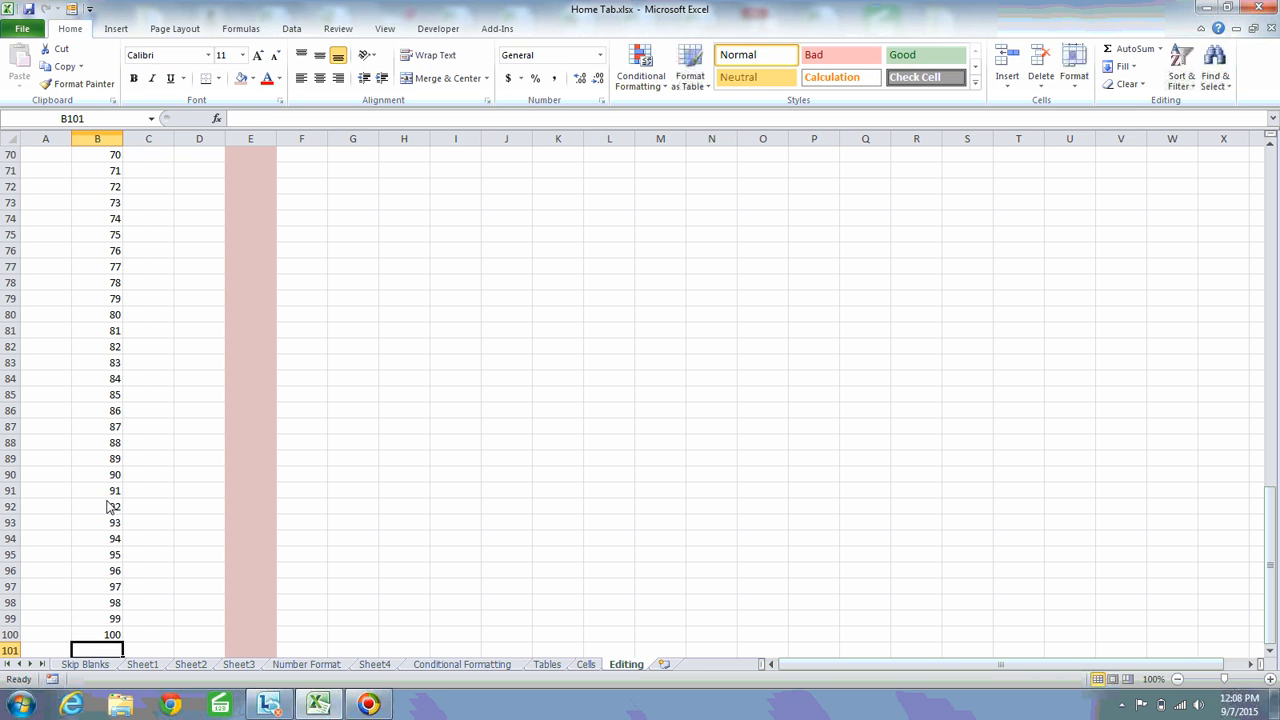
key("Up")
key("Up")
key("Down")
key("Up")
key("Down")
key("Up")
key("Down")
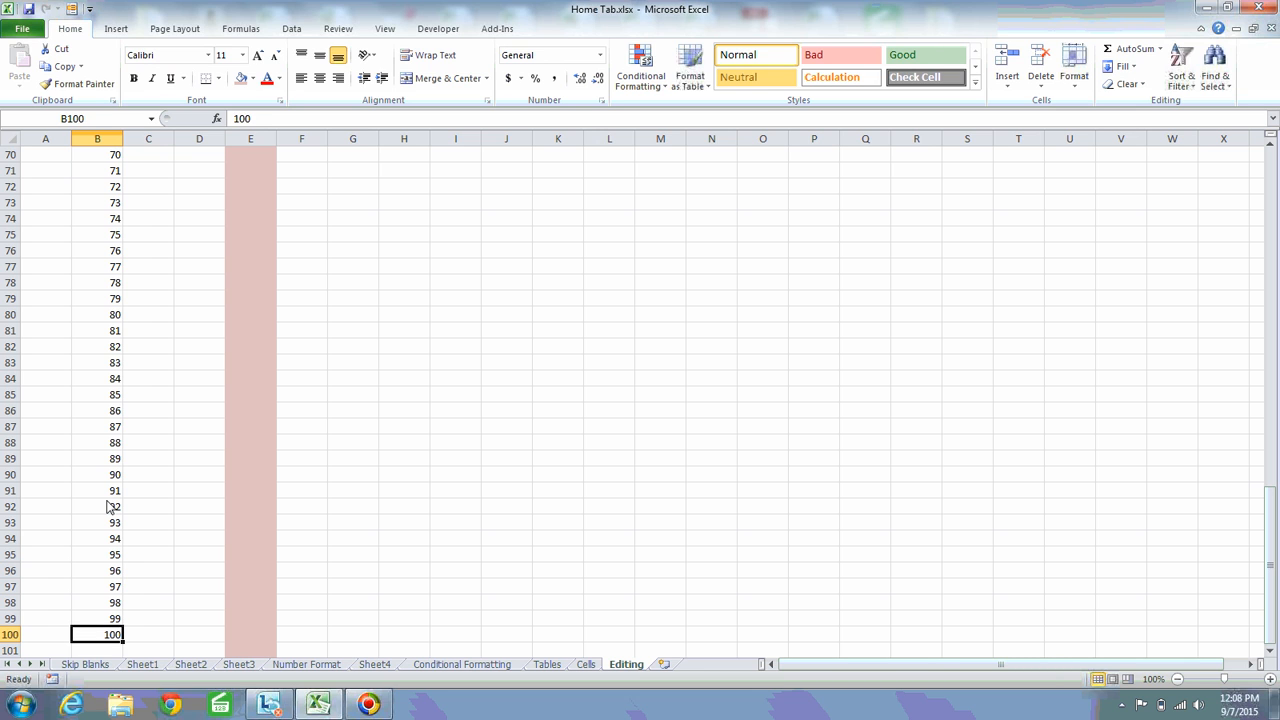
key("Up")
key("Down")
key("Up")
key("Down")
key("Up")
key("Down")
key("Up")
key("ctrl+Up")
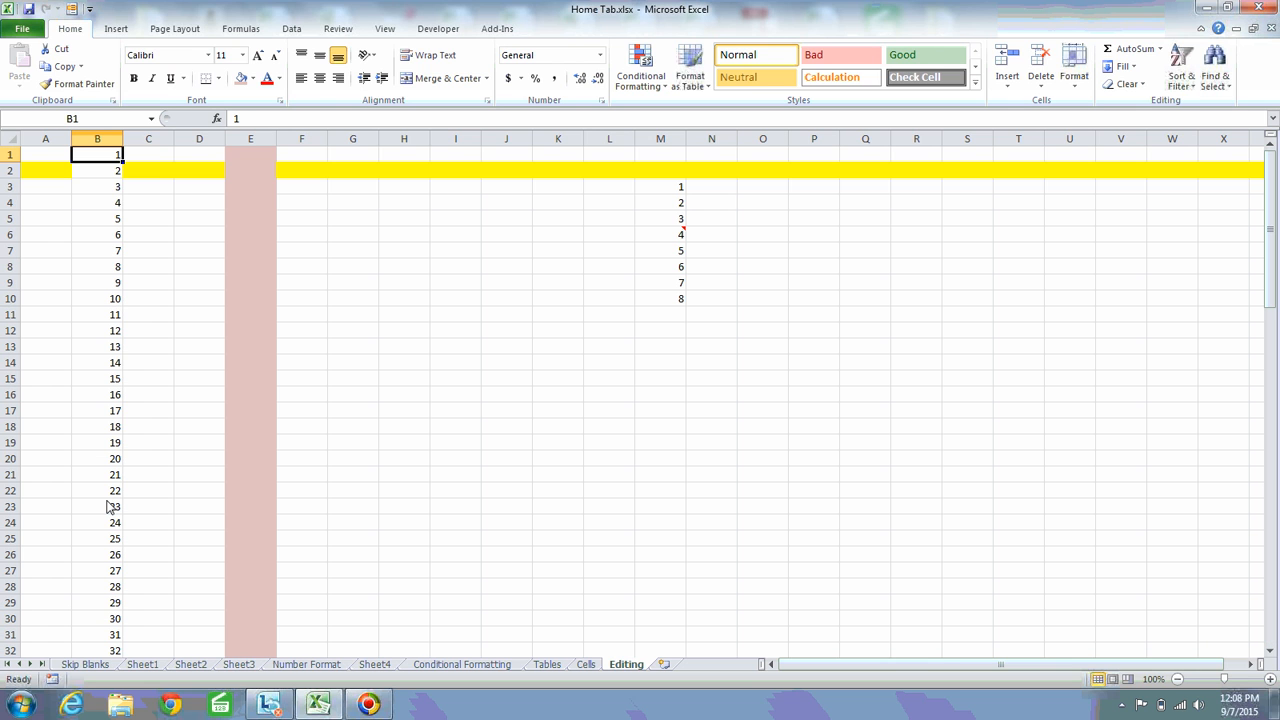
Clear the series values in column B from B2 down, keeping only B1
key("Down")
key("ctrl+shift+Down")
key("Delete")
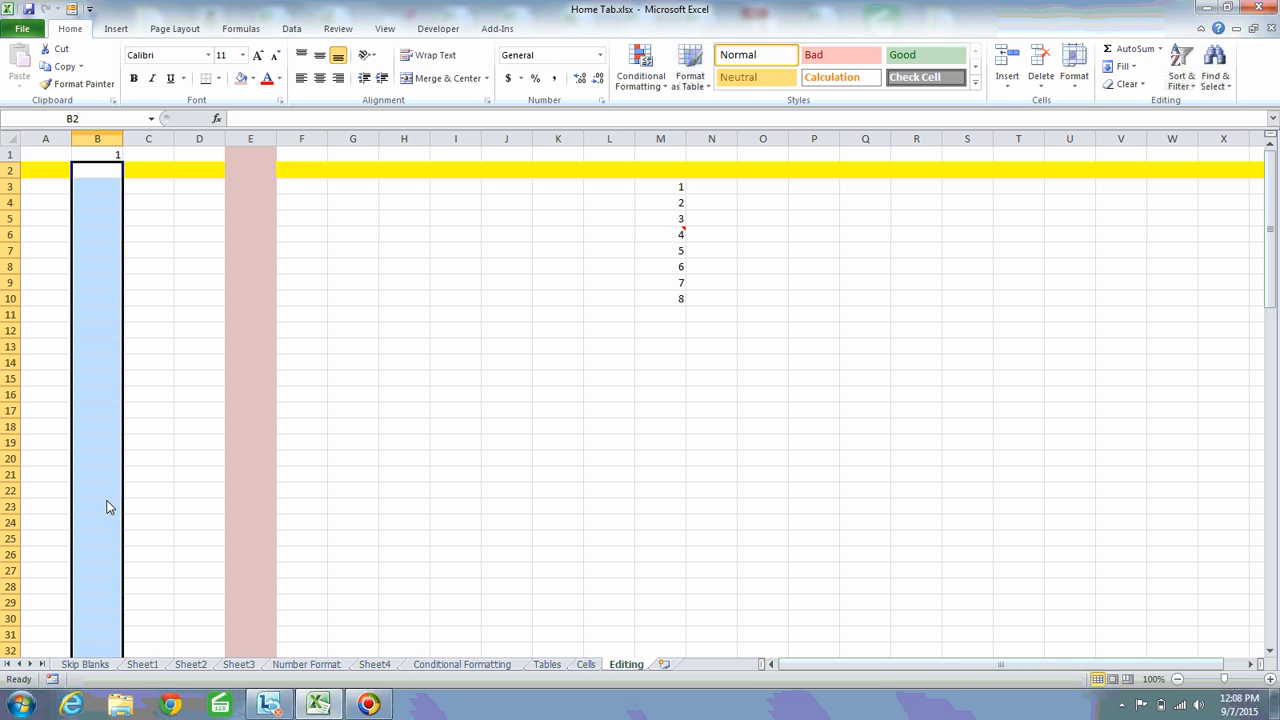
Copy B1 down through B37 with the fill handle, switch the result to Fill Series, and undo the fill
key("Up")
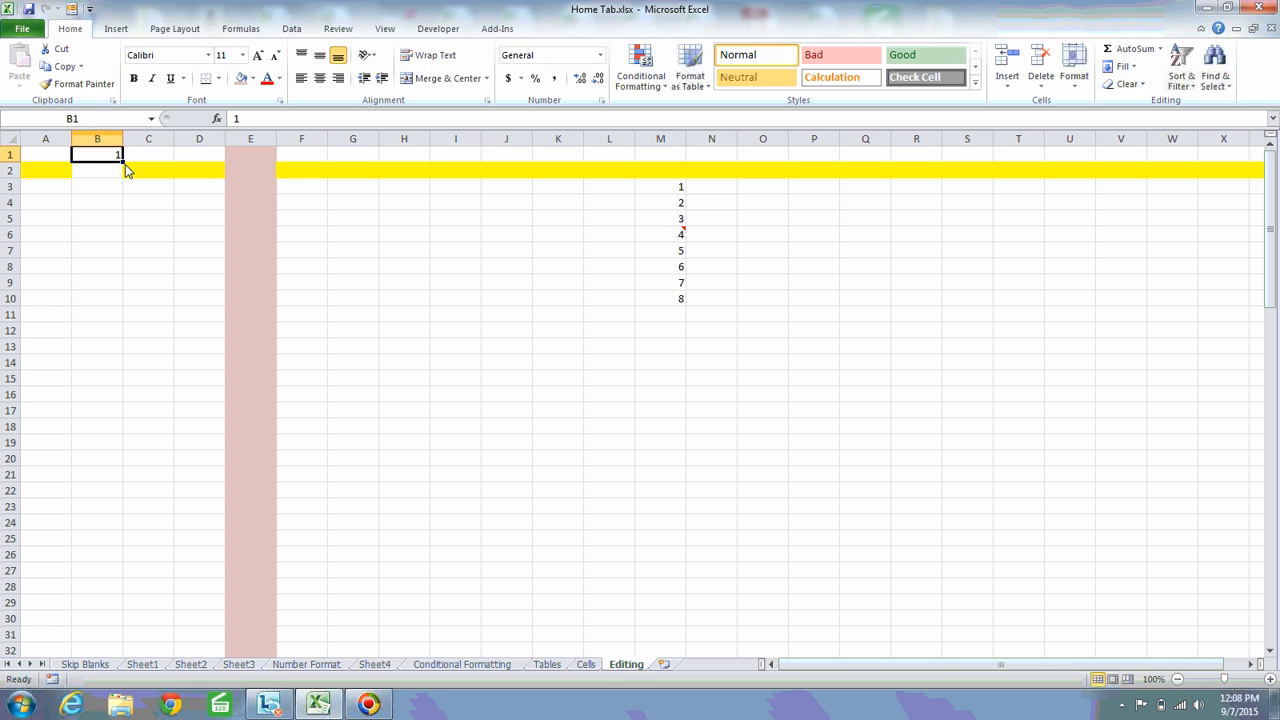
left_click_drag(124, 165, 125, 645)
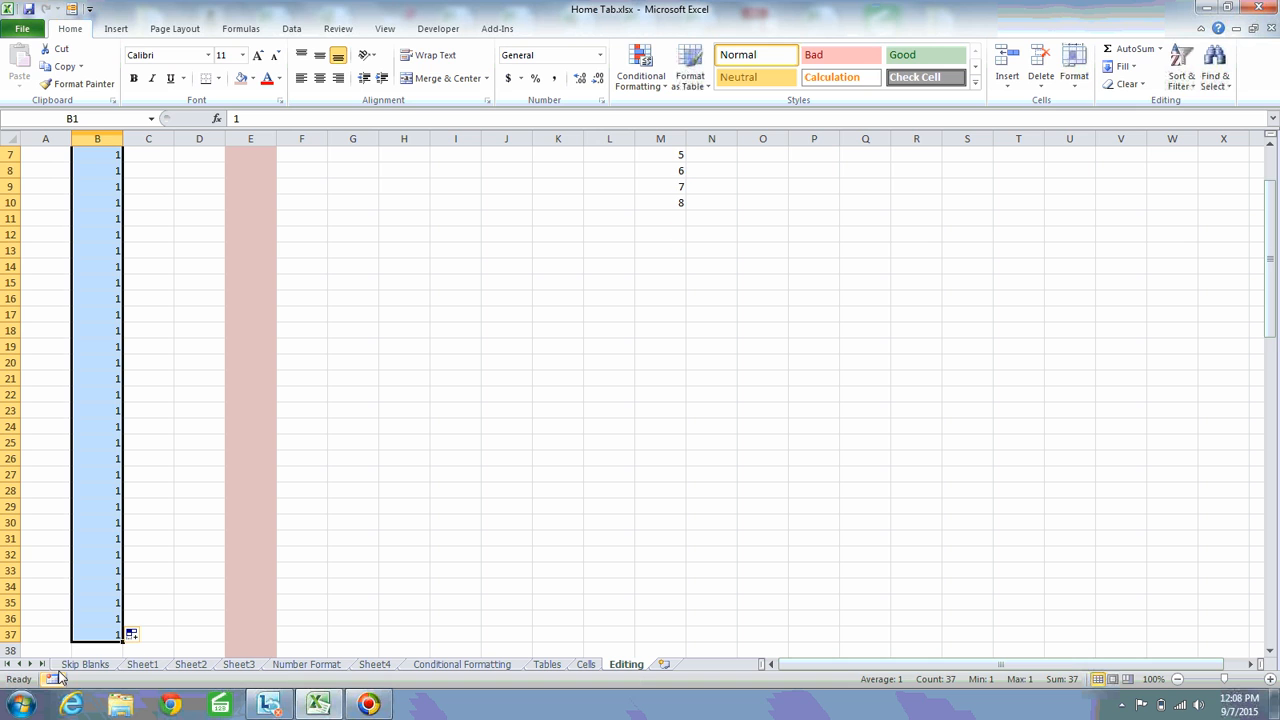
left_click(134, 635)
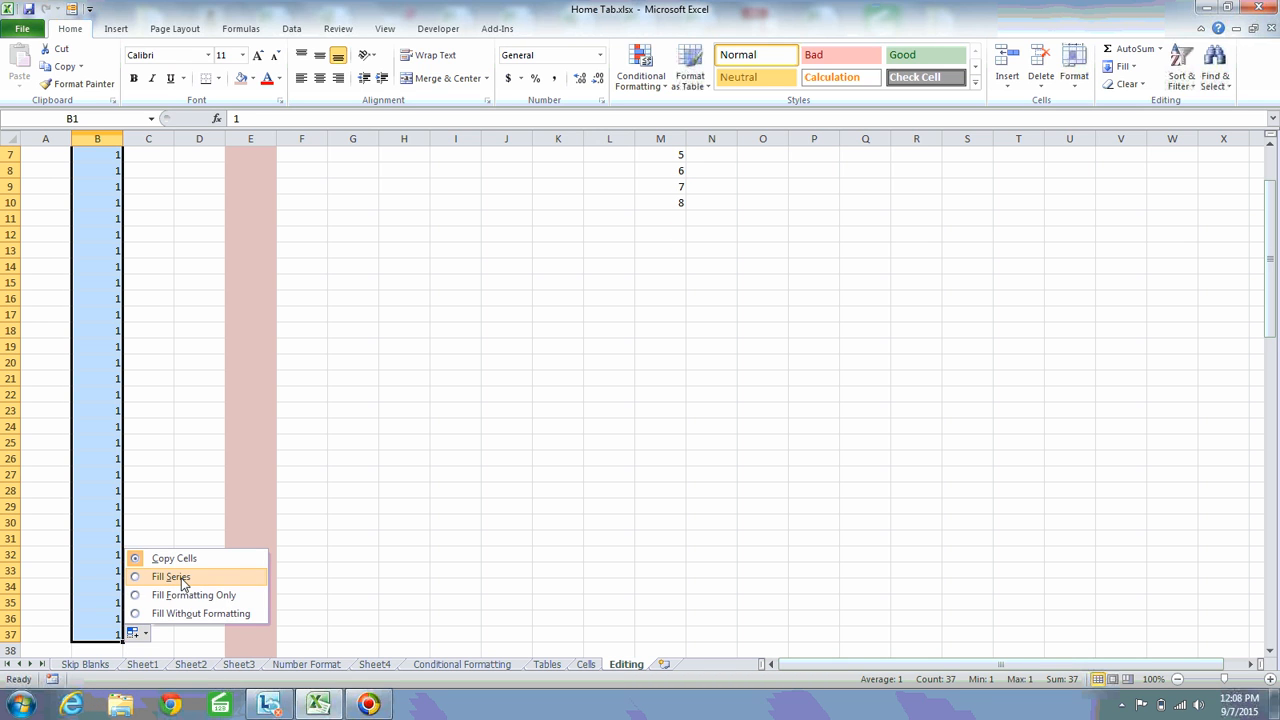
left_click(171, 577)
key("ctrl+z")
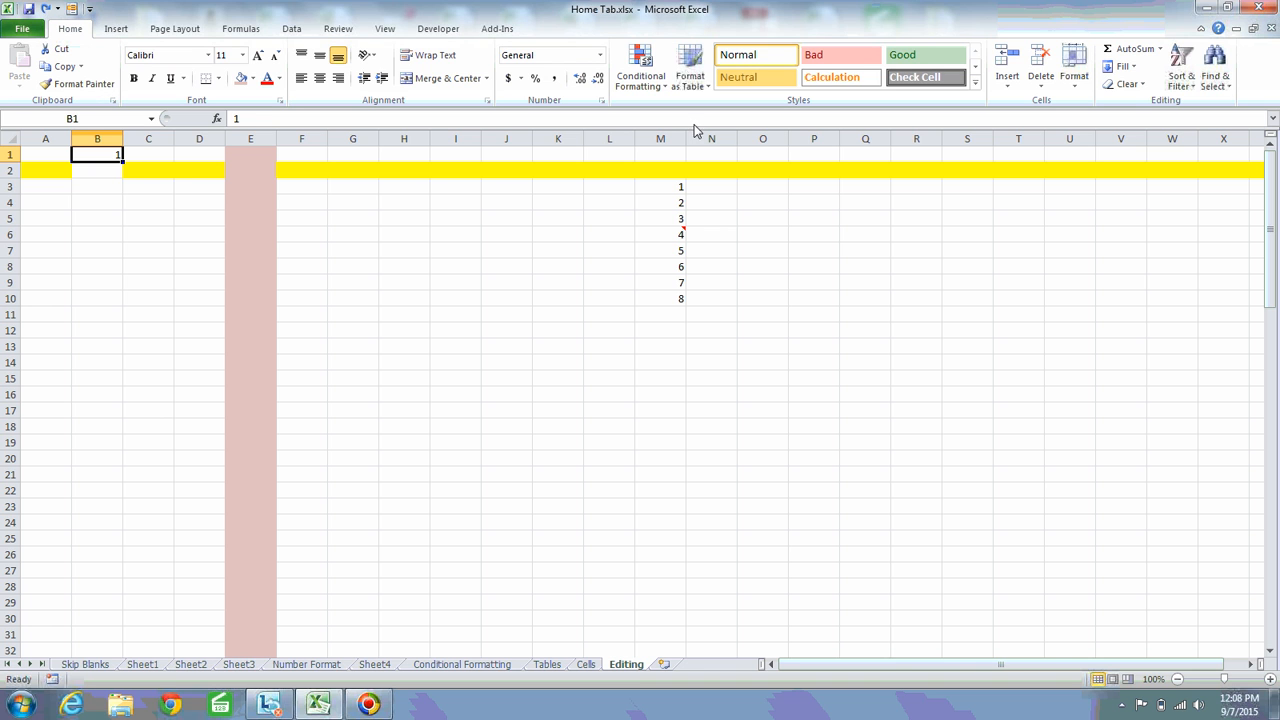
Fill a linear series down the column from B1 with step value 2 and stop value 99
left_click(1135, 67)
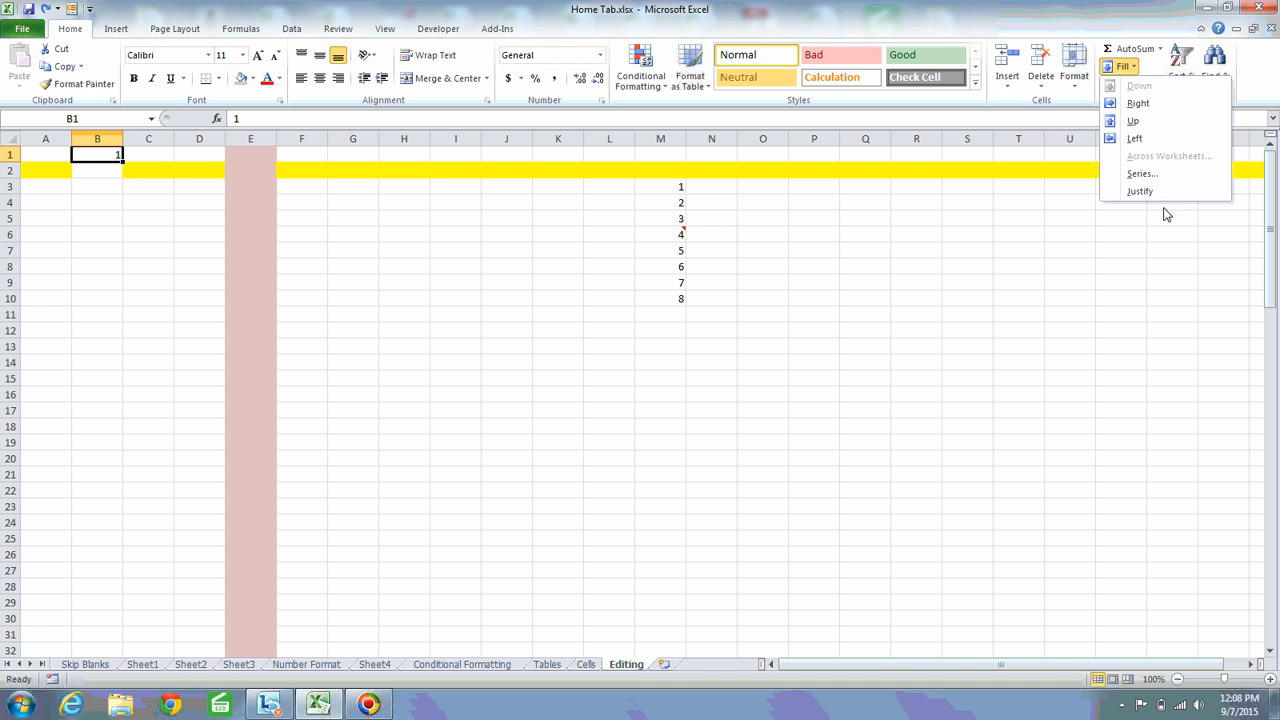
left_click(1155, 176)
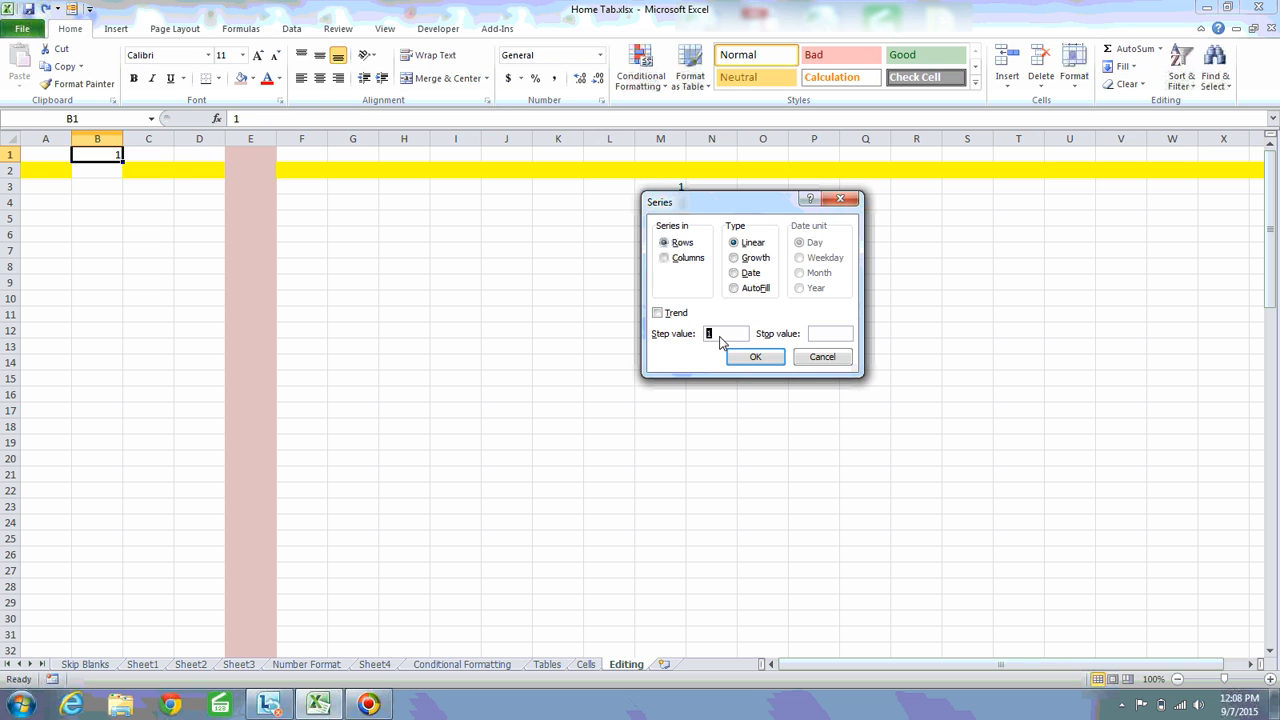
left_click(667, 259)
left_click(824, 334)
left_click(757, 357)
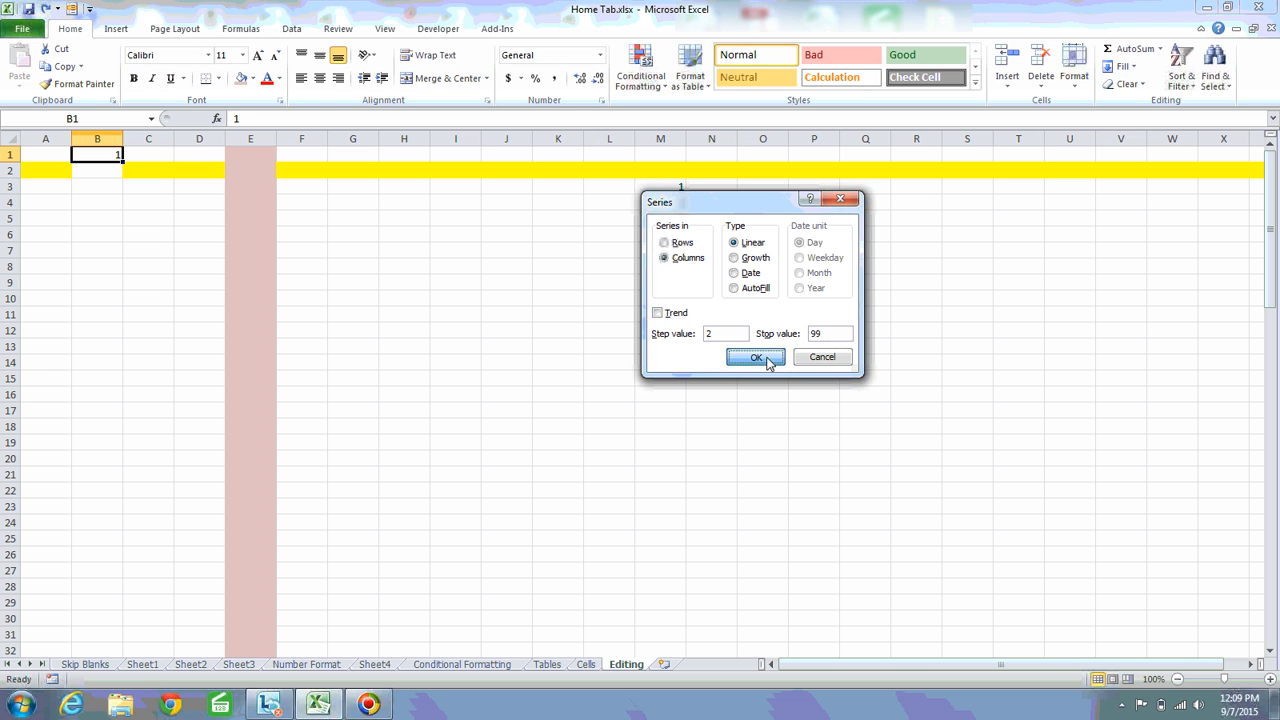
Examine the step-2 series in column B from its first cells down to its last value
left_click(112, 189)
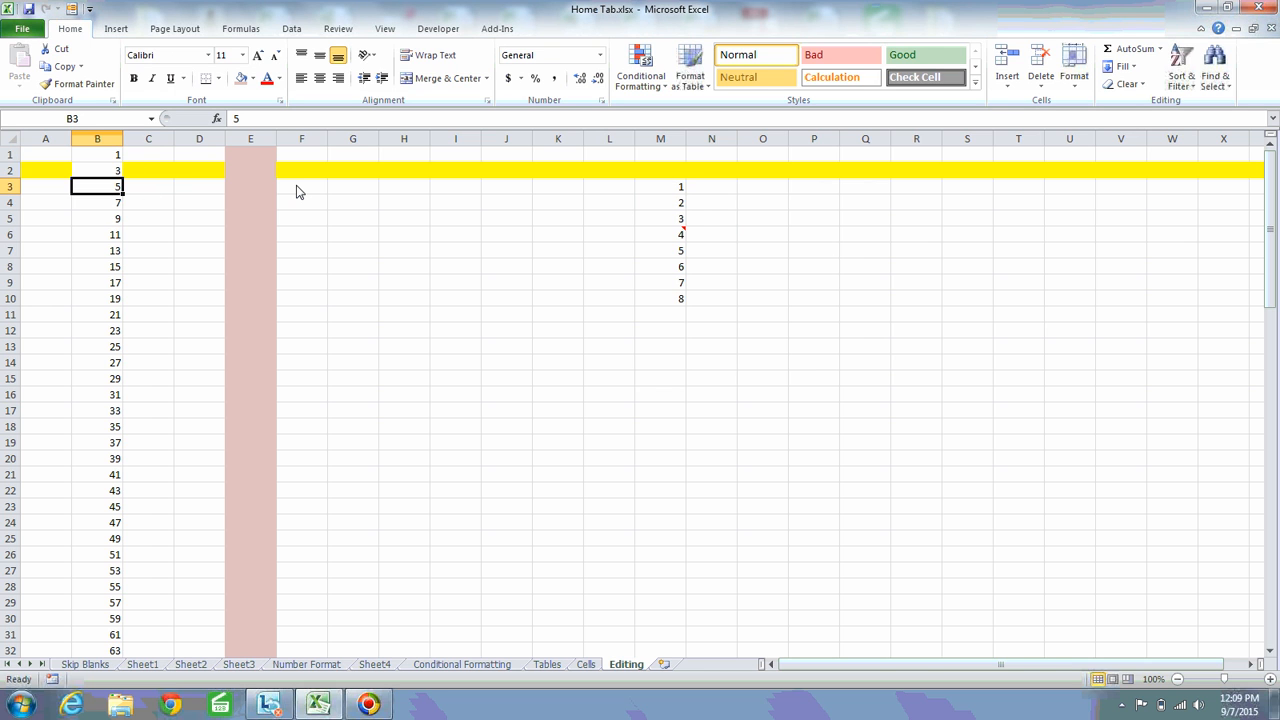
key("Up")
key("Up")
key("Down")
key("Up")
key("Down")
key("Down")
key("Down")
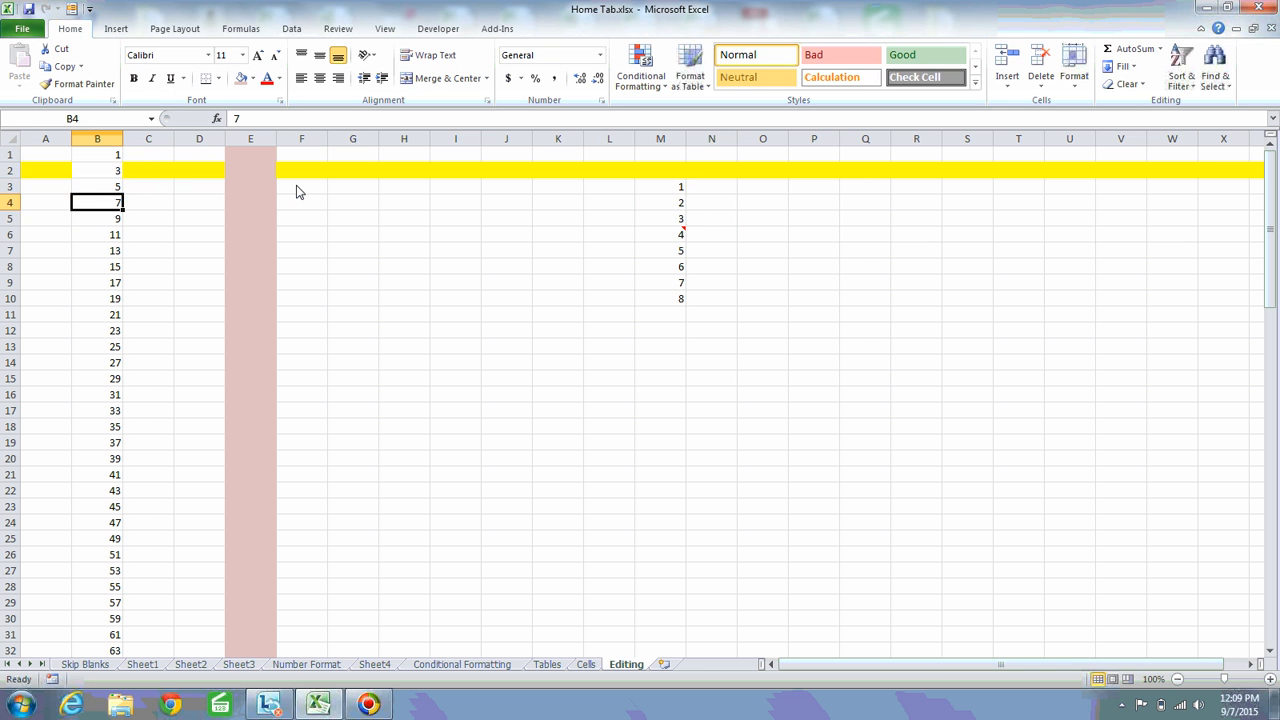
key("Down")
key("Down")
key("Down")
key("Down")
key("Down")
key("Down")
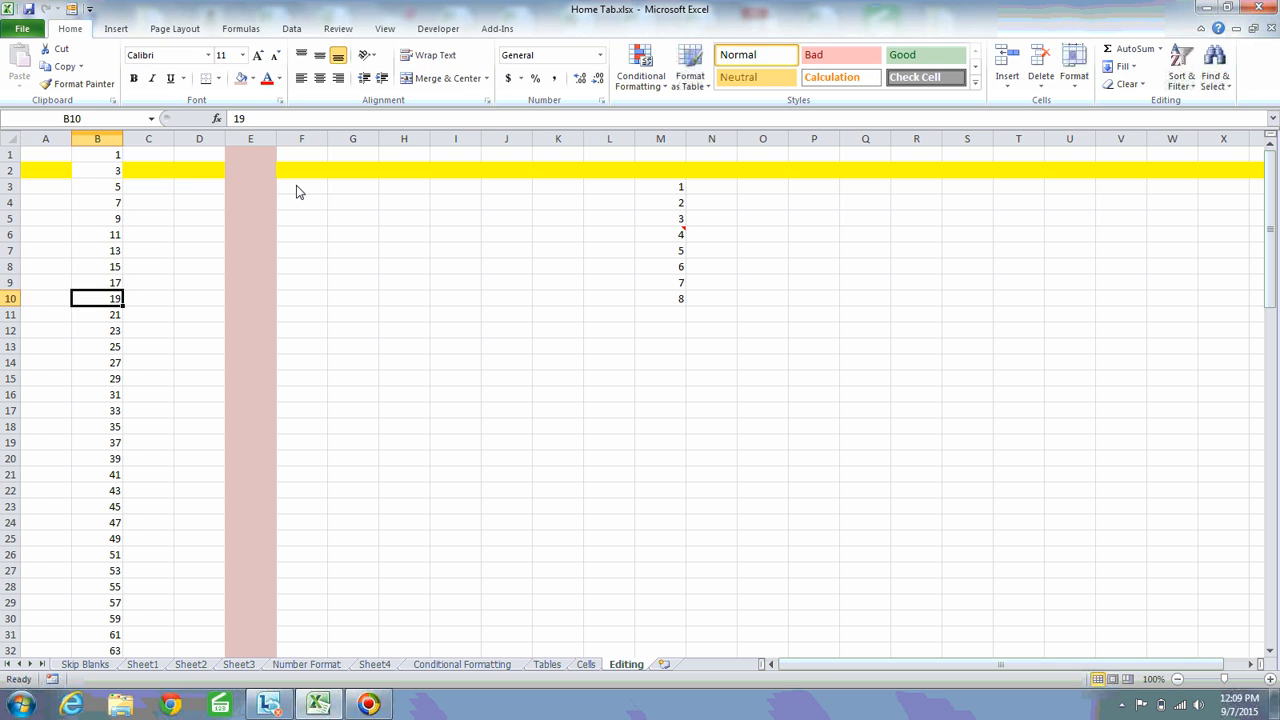
key("Up")
key("Up")
key("Up")
key("Up")
key("Up")
key("Up")
key("Up")
key("Up")
key("Up")
key("Down")
key("Down")
key("Down")
key("Down")
key("Down")
key("Down")
key("Down")
key("Down")
key("Down")
key("Up")
key("Down")
key("ctrl+Down")
key("Up")
key("Down")
key("Up")
key("Down")
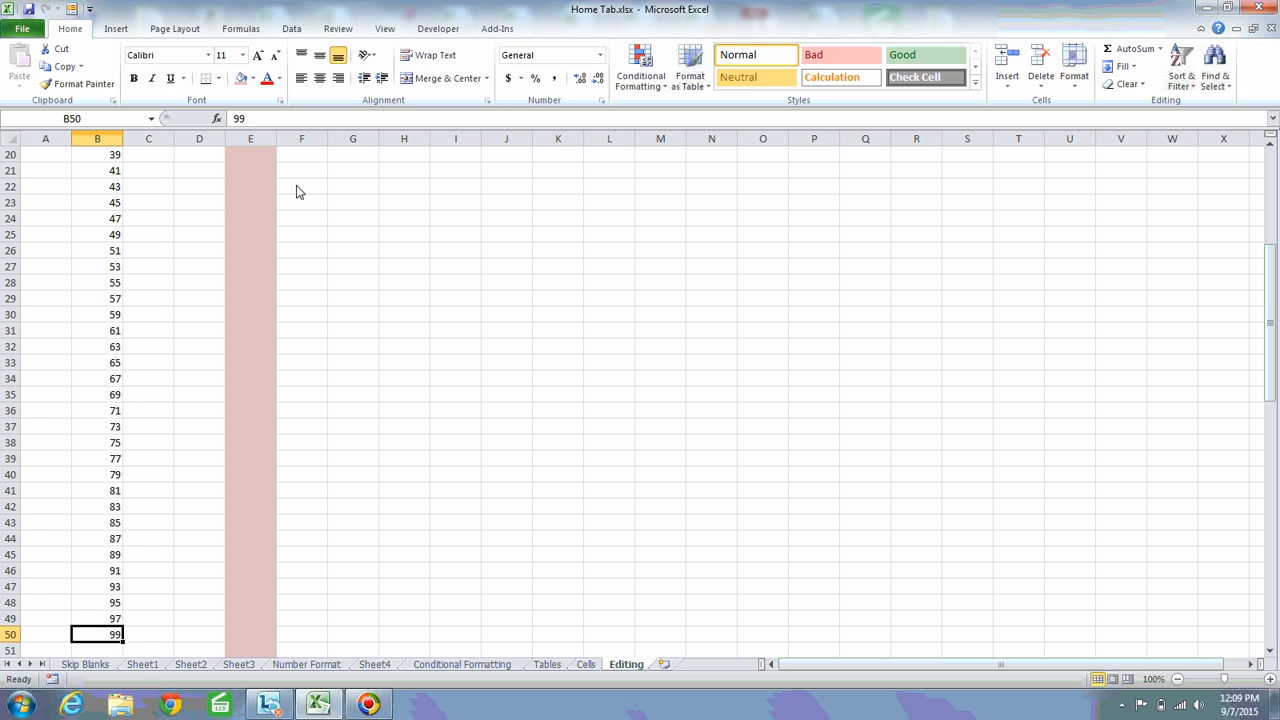
key("Up")
key("Down")
key("Up")
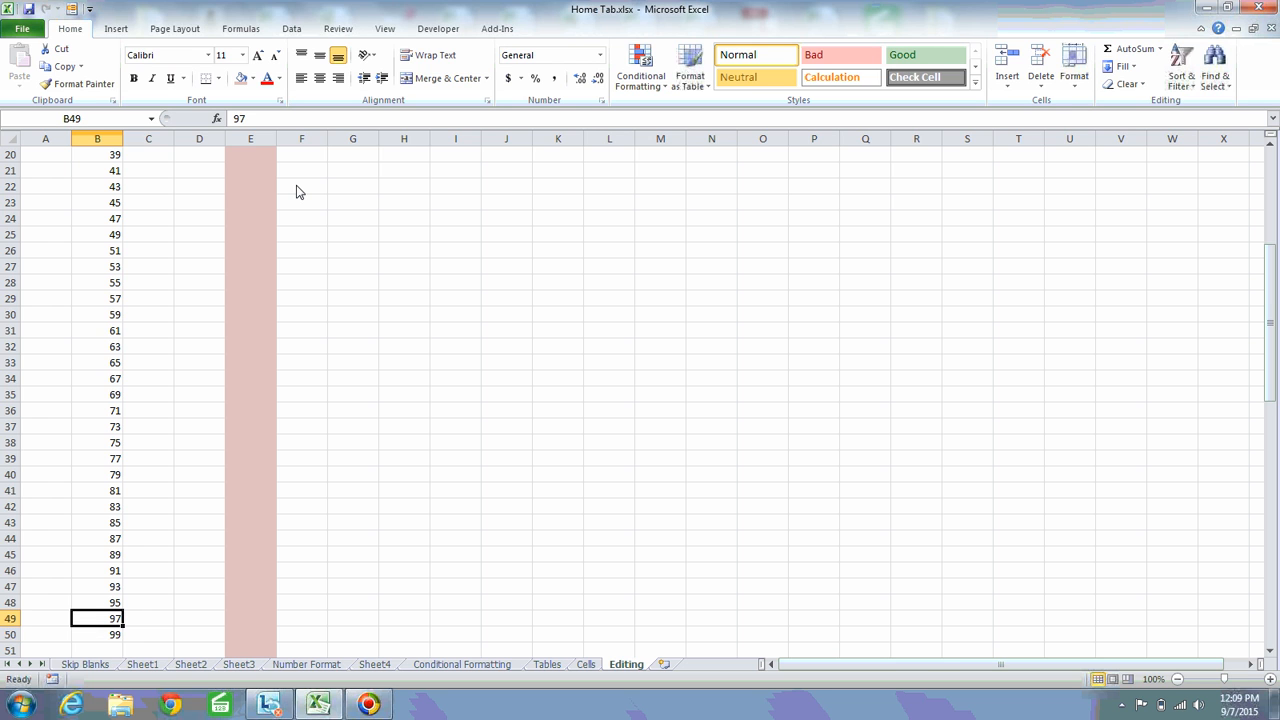
key("Up")
key("ctrl+Up")
Enter 2 in C1 as the starting value of a second series and keep C1 selected
key("Right")
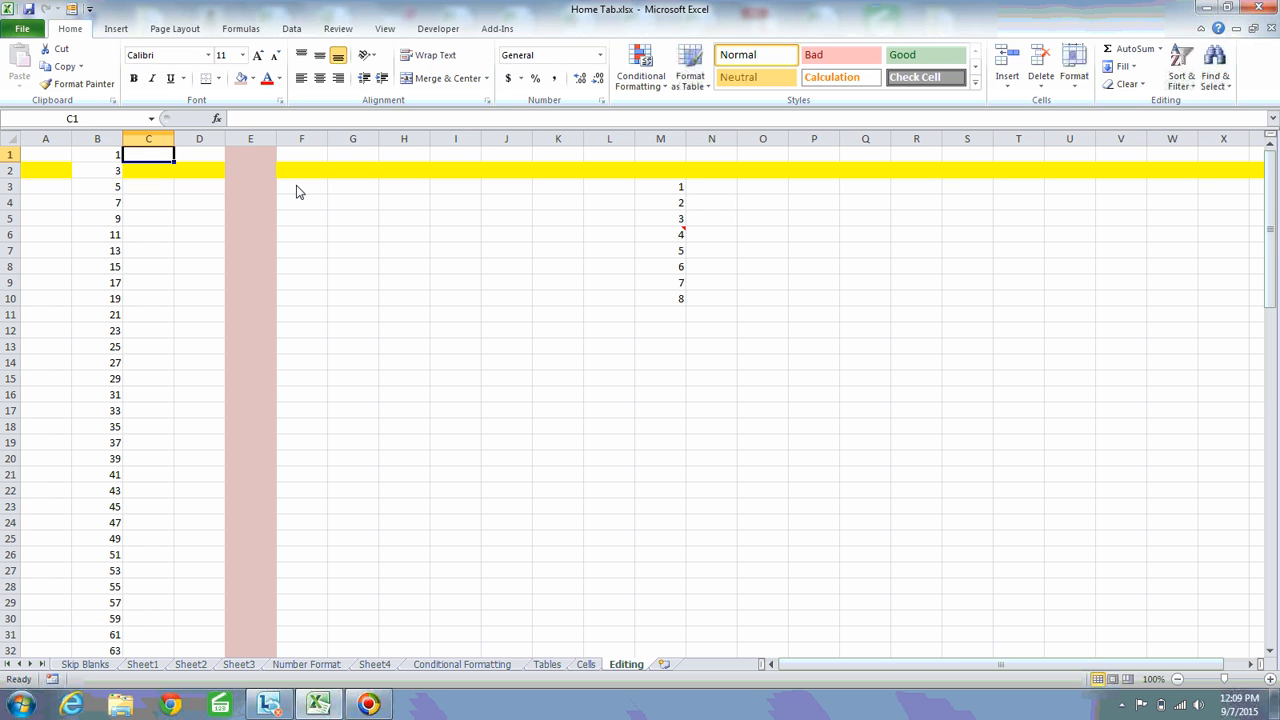
type("1")
type("2")
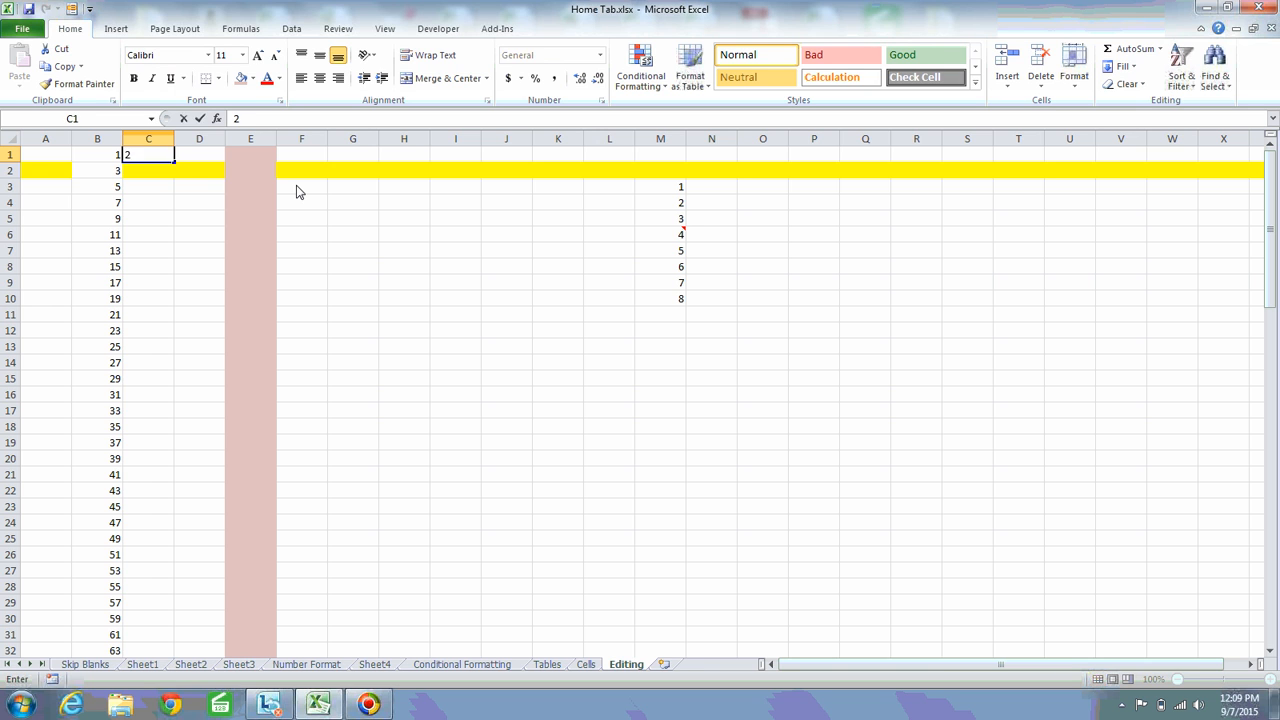
key("ctrl+Return")
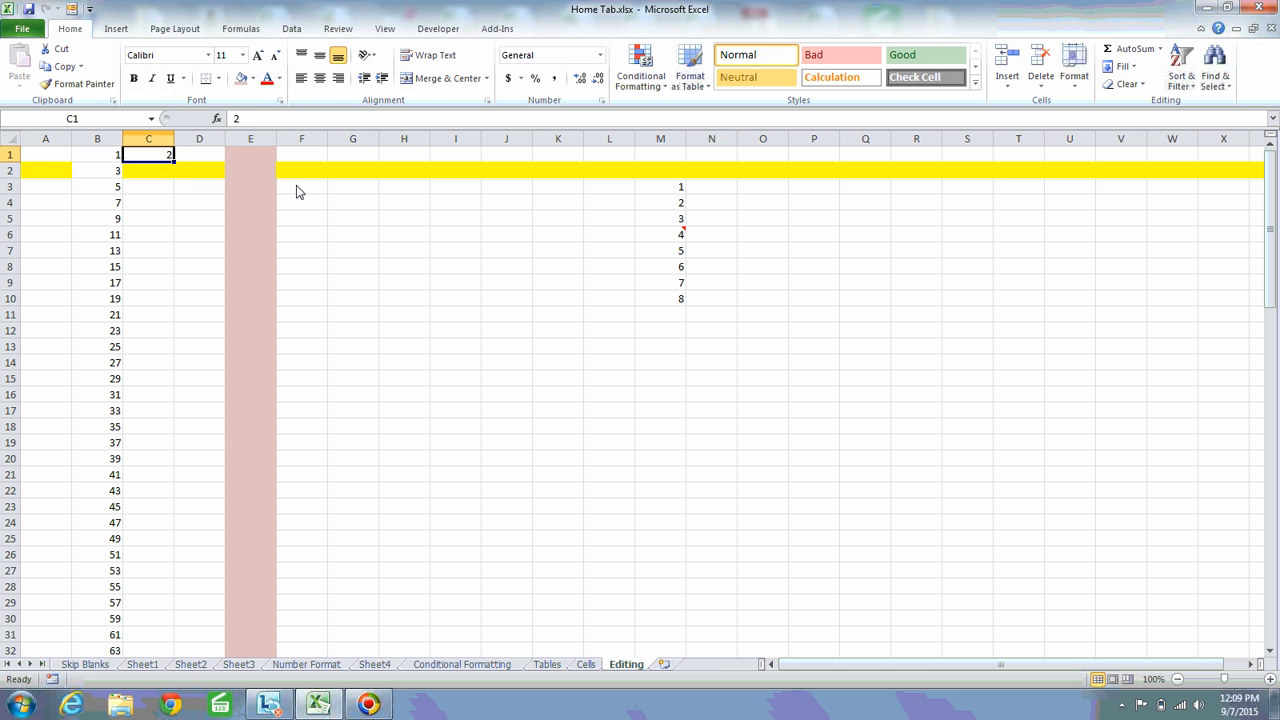
Fill a linear series down the column from C1 with step value 2 and stop value 100
left_click(1121, 66)
left_click(1142, 173)
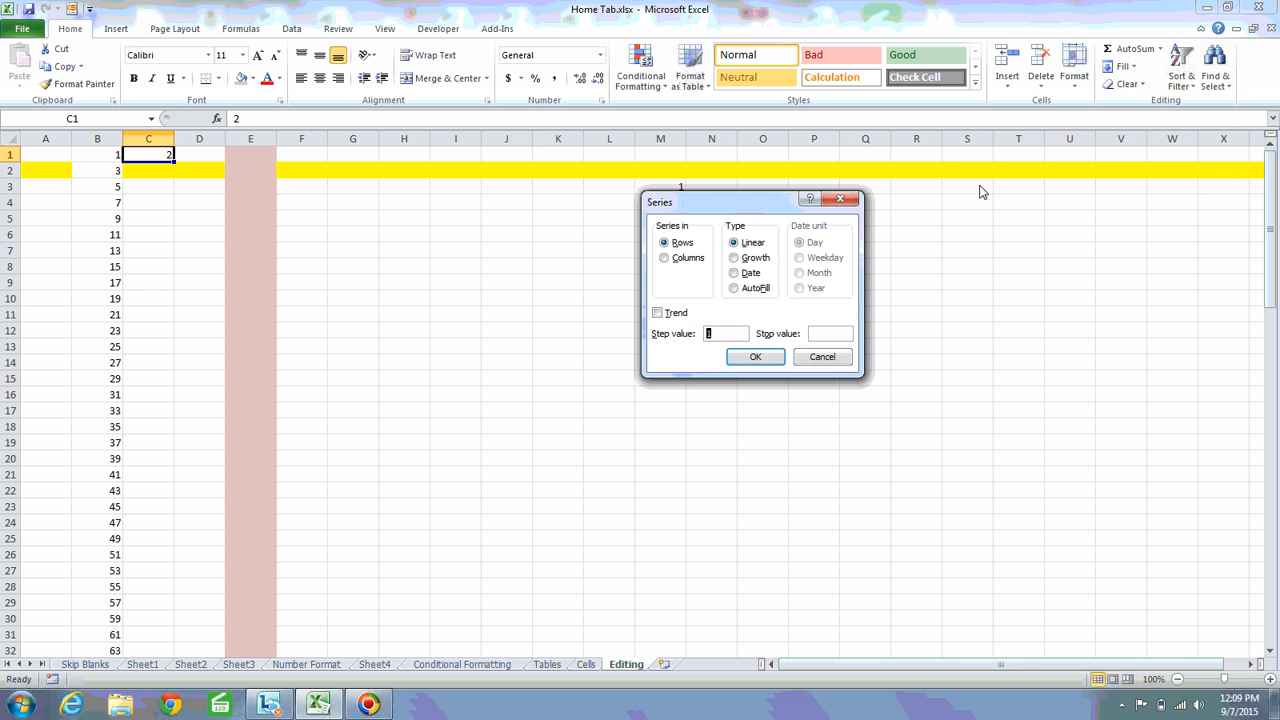
left_click(664, 258)
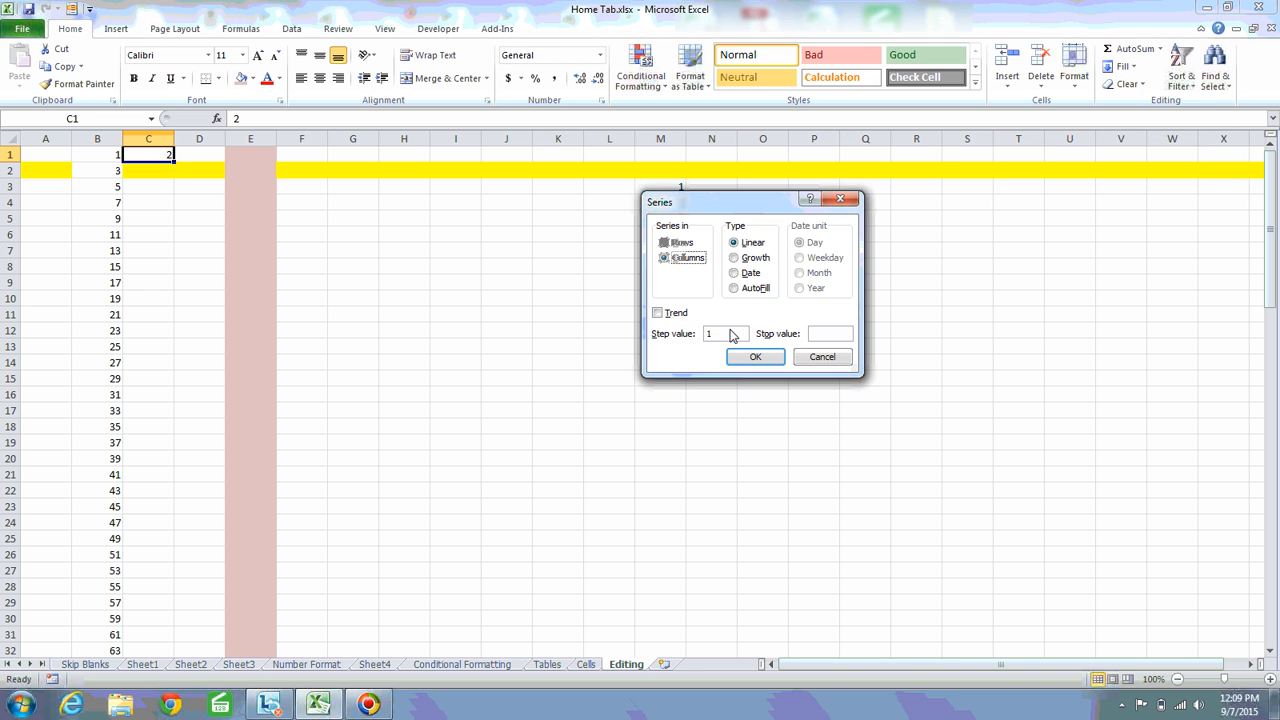
left_click(725, 337)
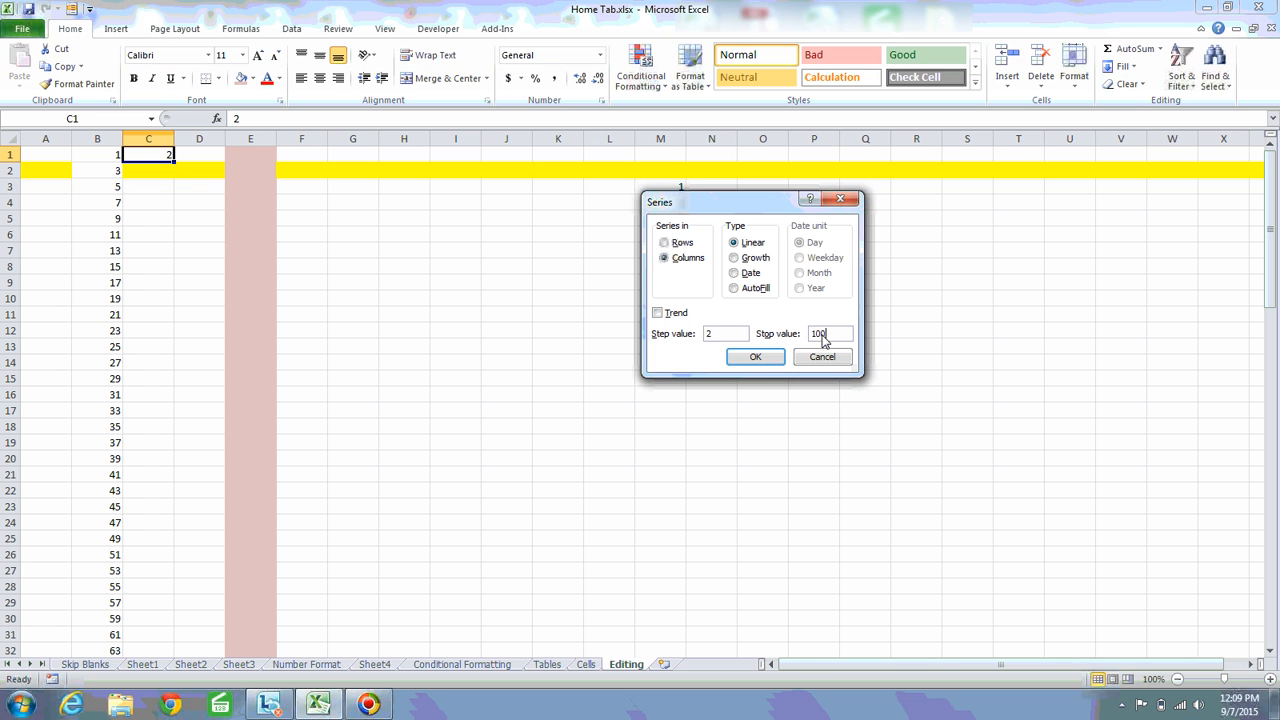
left_click(756, 357)
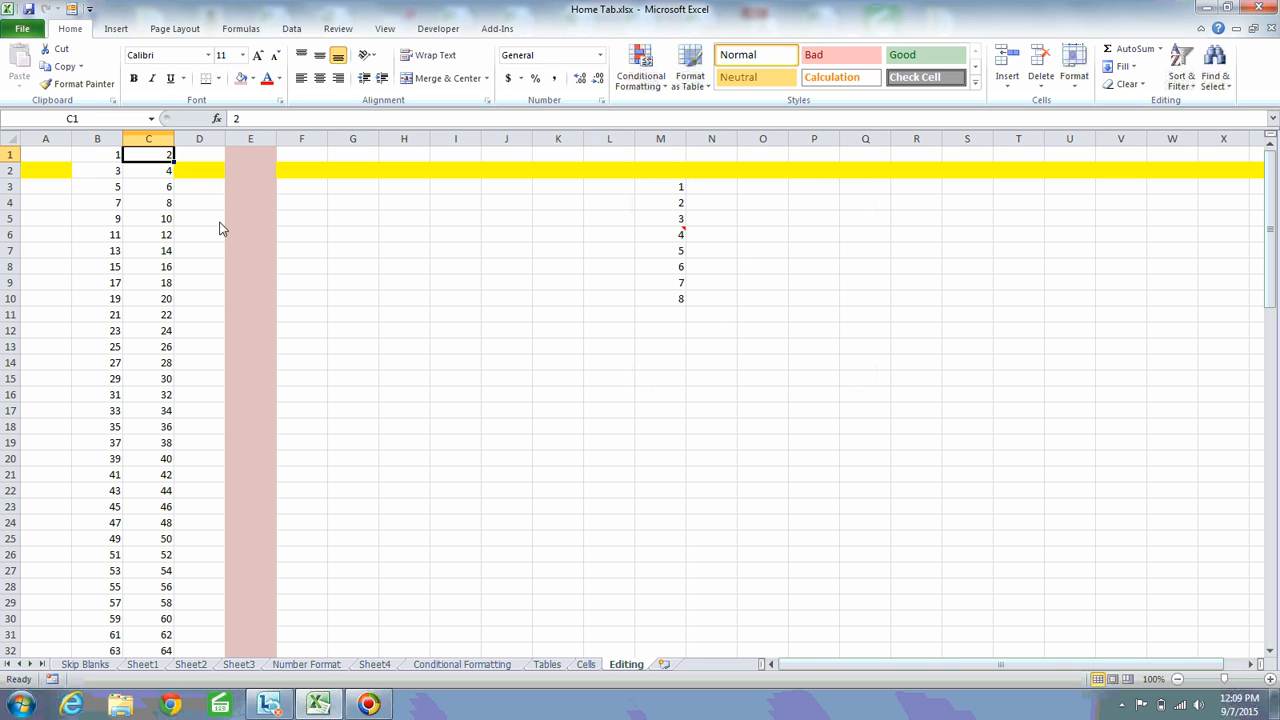
Examine the filled series in column C down to its last value and return to C1
left_click(162, 177)
key("Down")
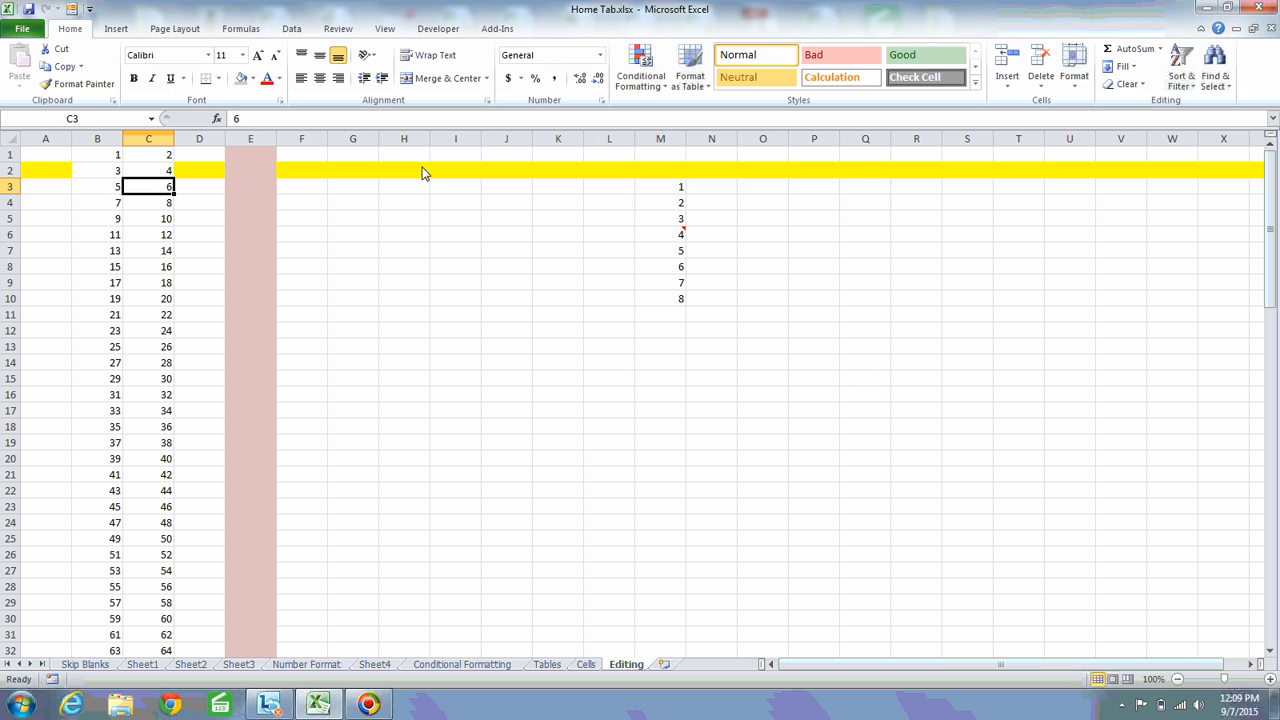
key("Up")
key("Up")
key("Down")
key("Up")
key("Down")
key("Down")
key("Down")
key("Down")
key("Down")
key("Down")
key("Down")
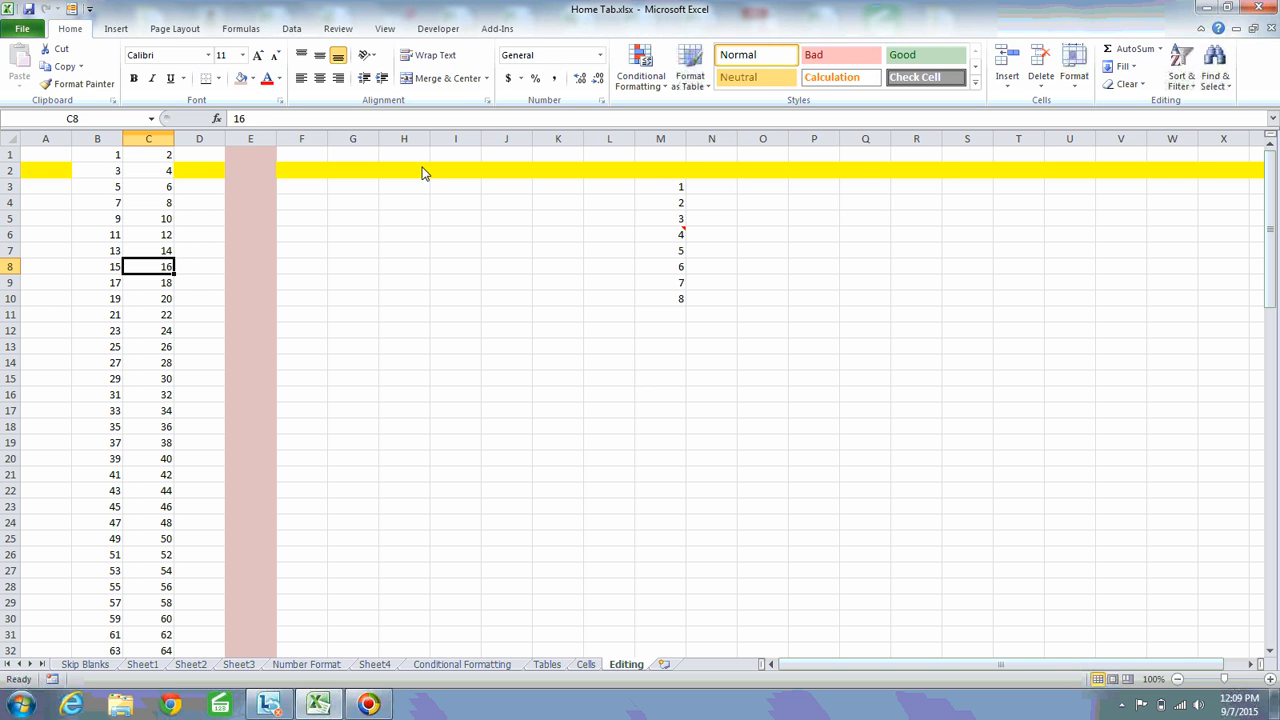
key("Down")
key("Down")
key("Down")
key("Down")
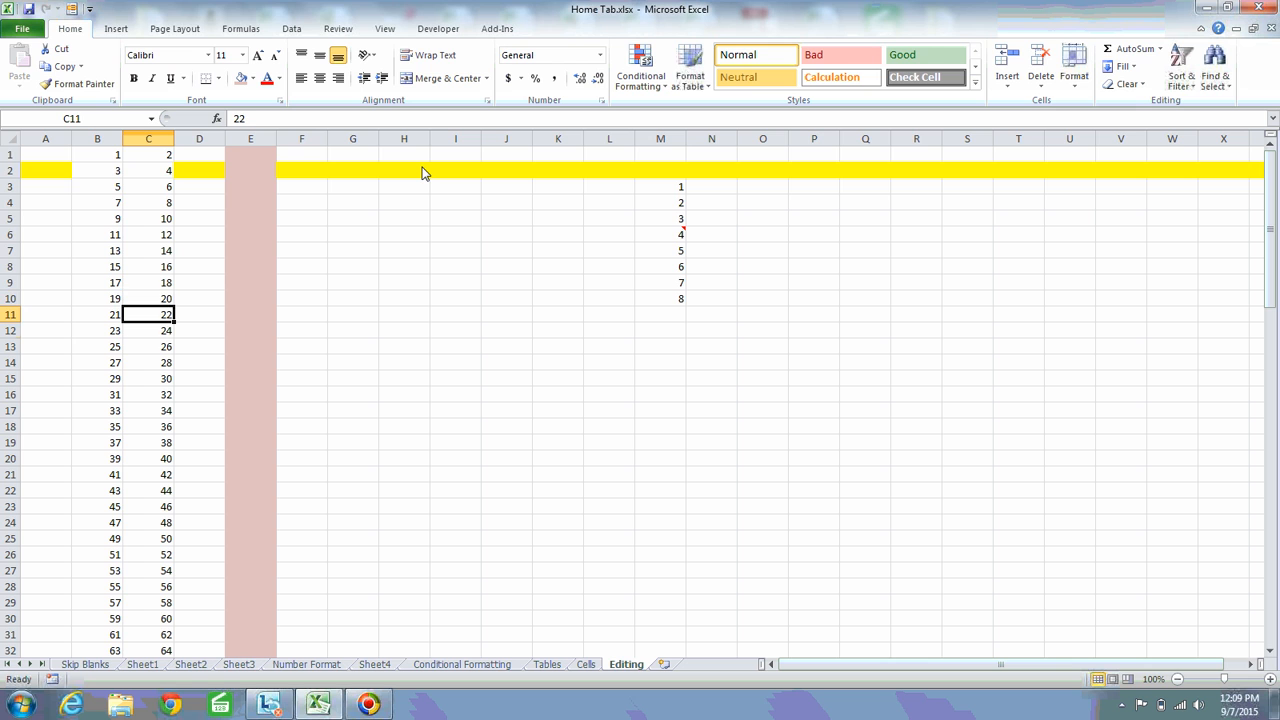
key("ctrl+Down")
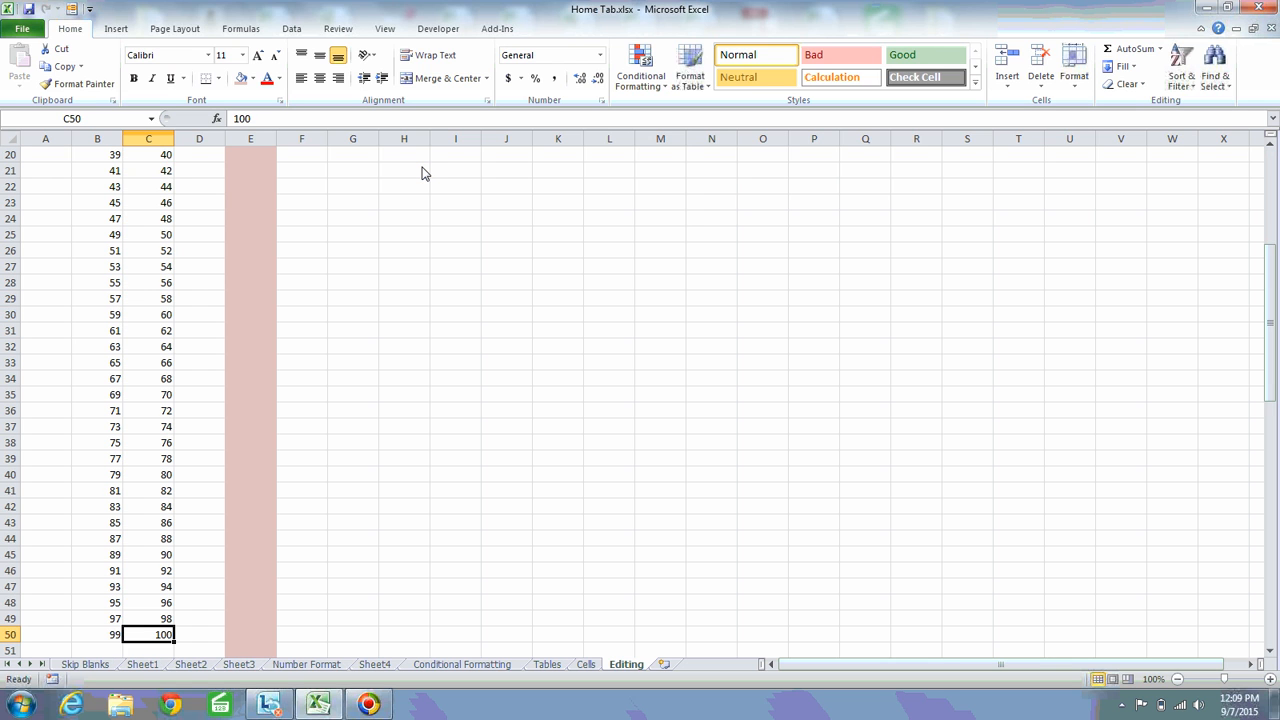
key("ctrl+Up")
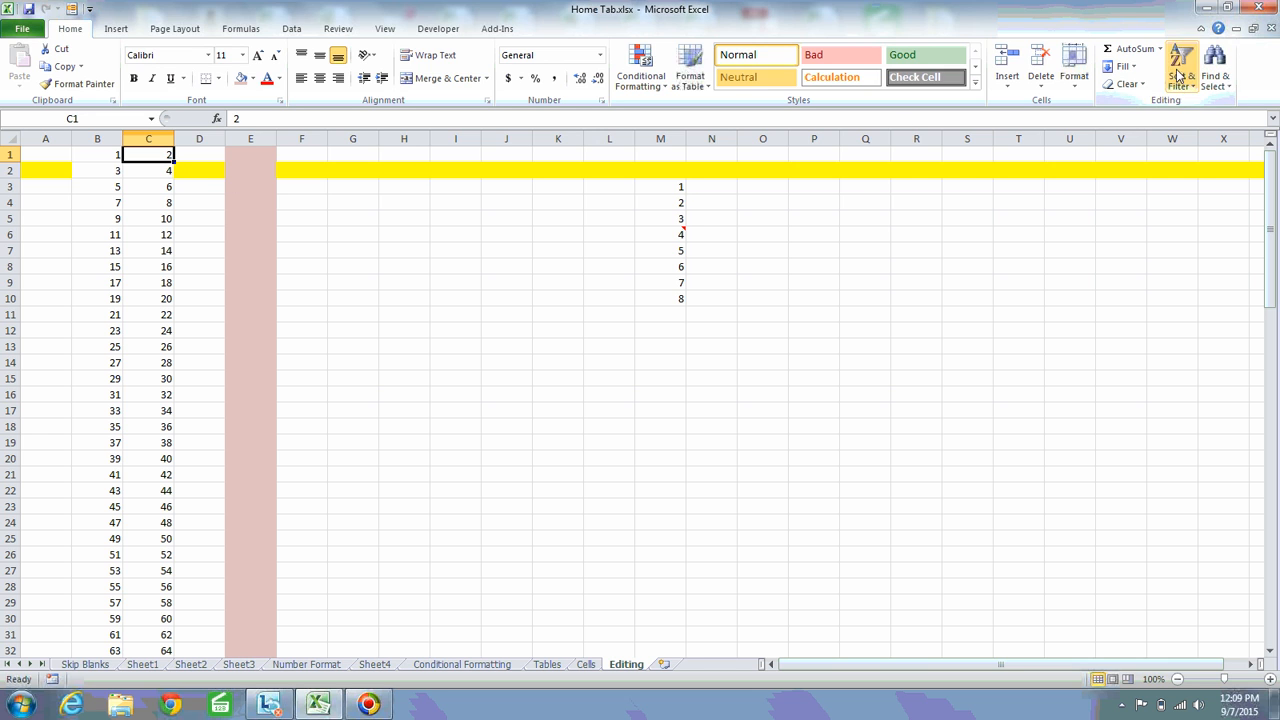
Fill a linear series along row 1 from C1 with step value 1 and stop value 20
left_click(1127, 67)
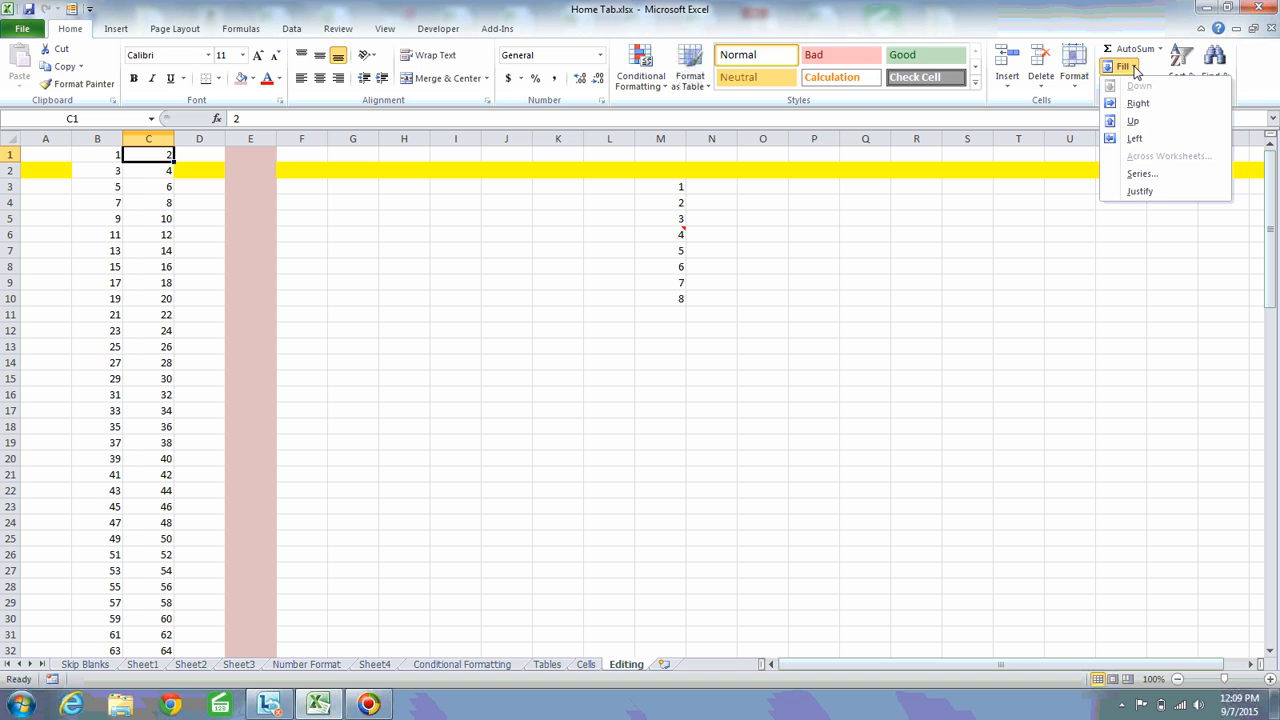
left_click(1142, 173)
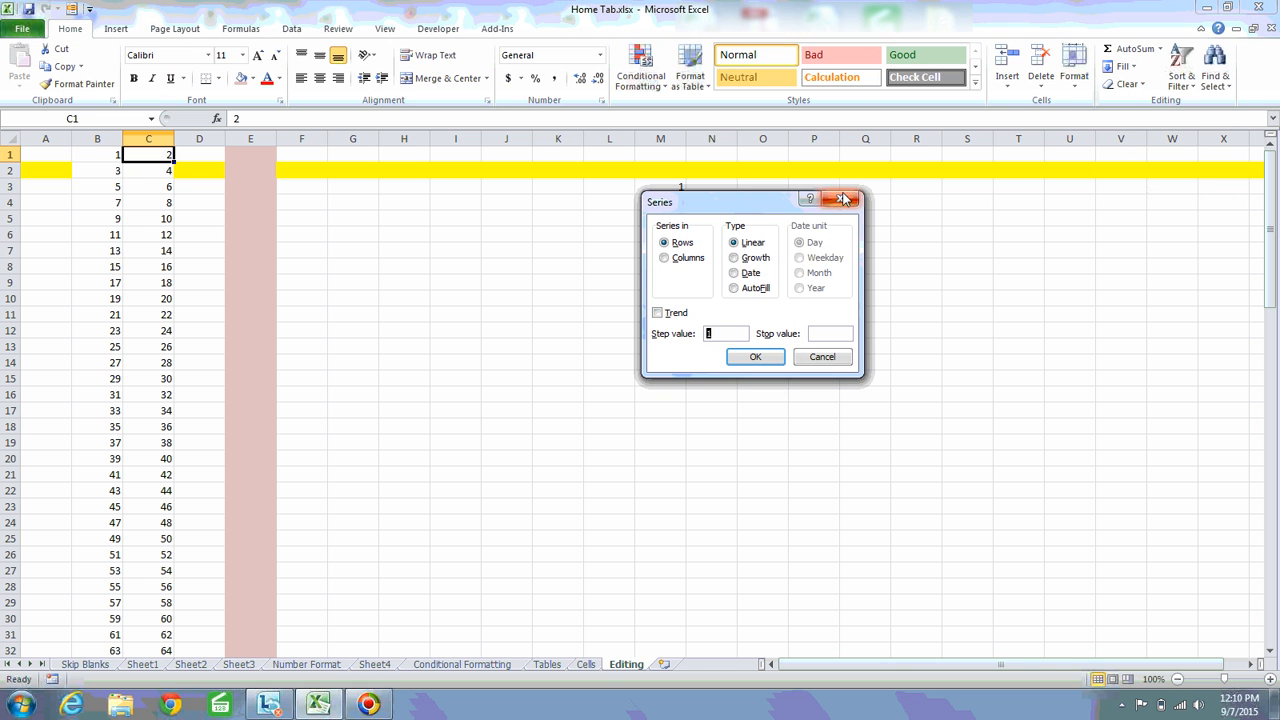
left_click_drag(780, 204, 909, 136)
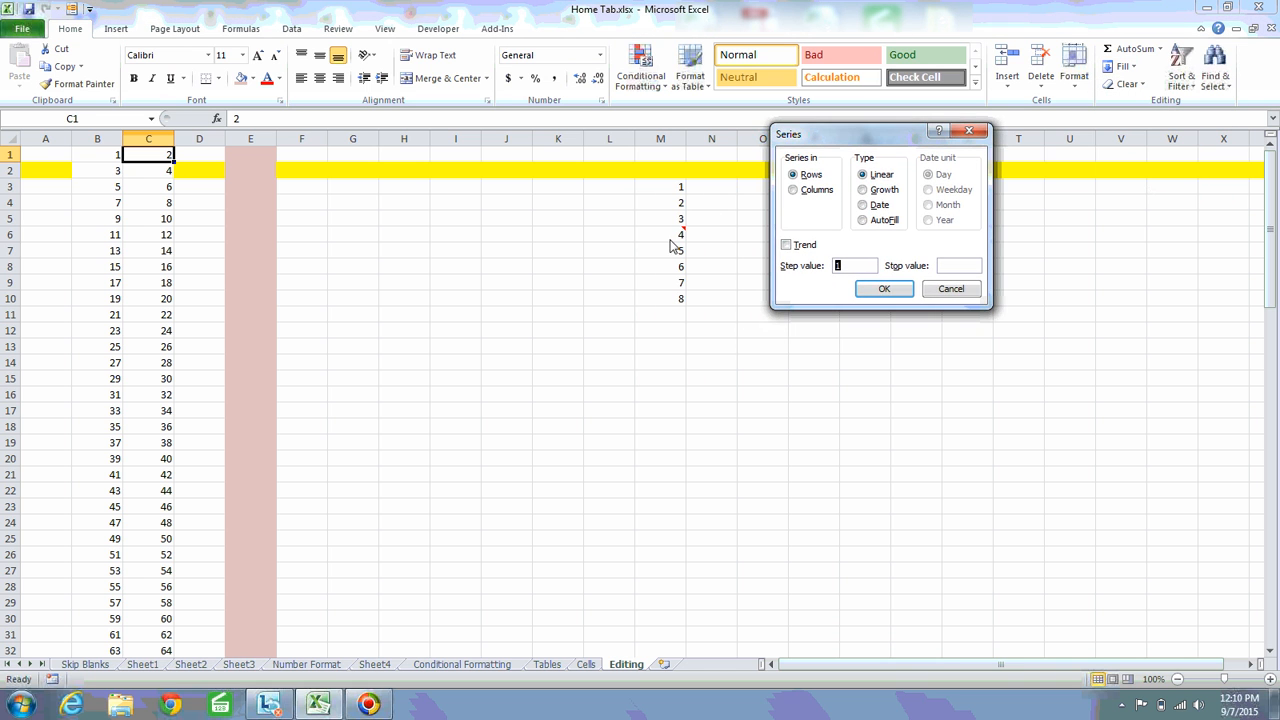
left_click(806, 190)
left_click(806, 175)
left_click(849, 267)
left_click_drag(830, 140, 787, 245)
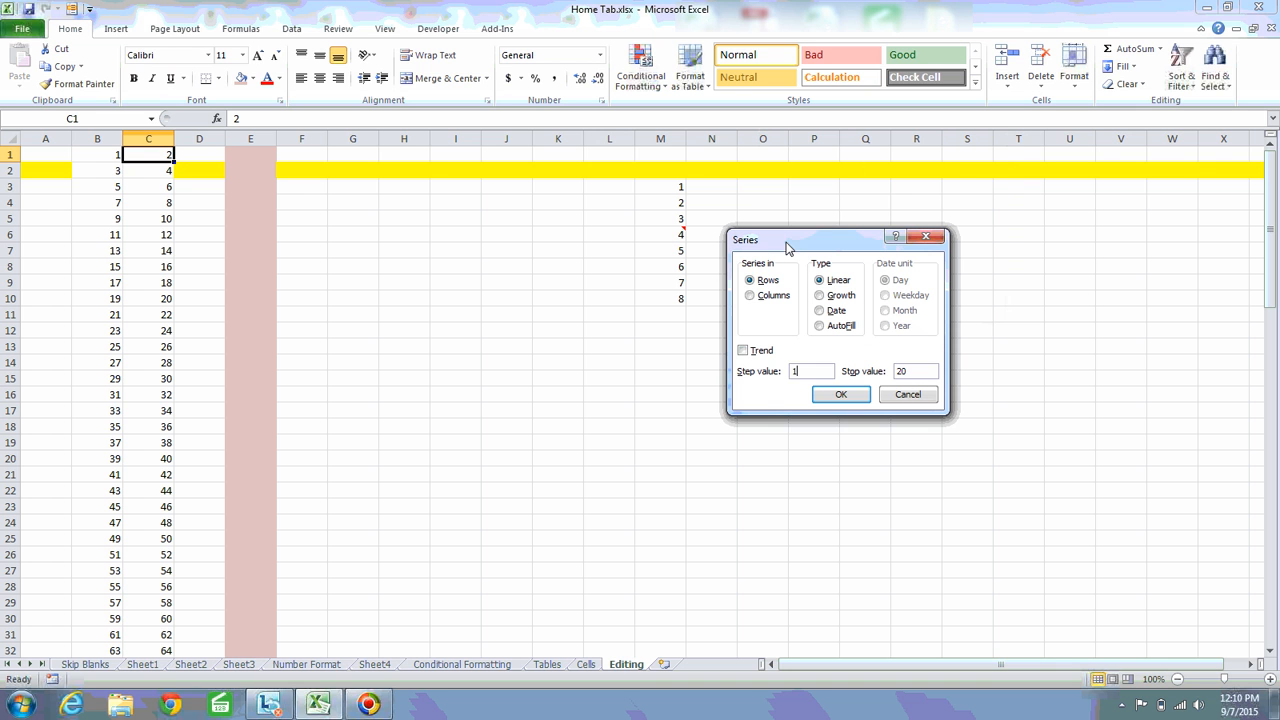
left_click(853, 397)
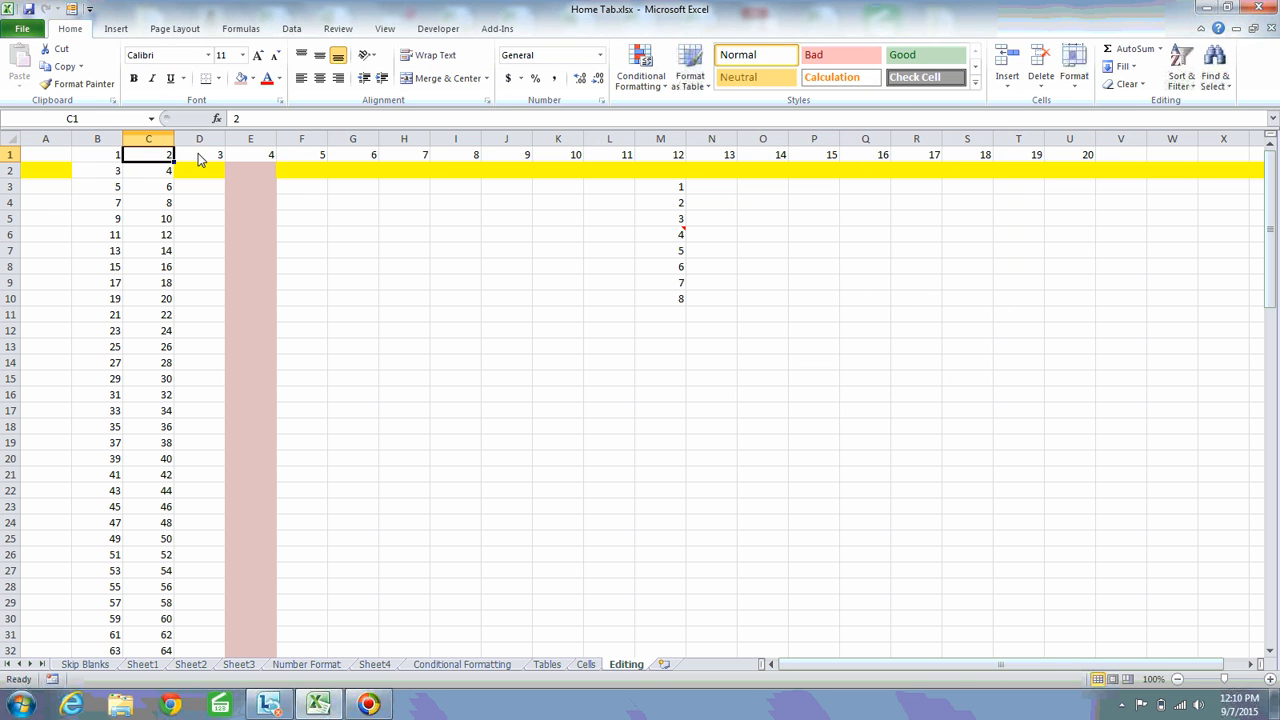
Examine the row 1 series from D1 to its last value in U1
left_click_drag(200, 160, 251, 157)
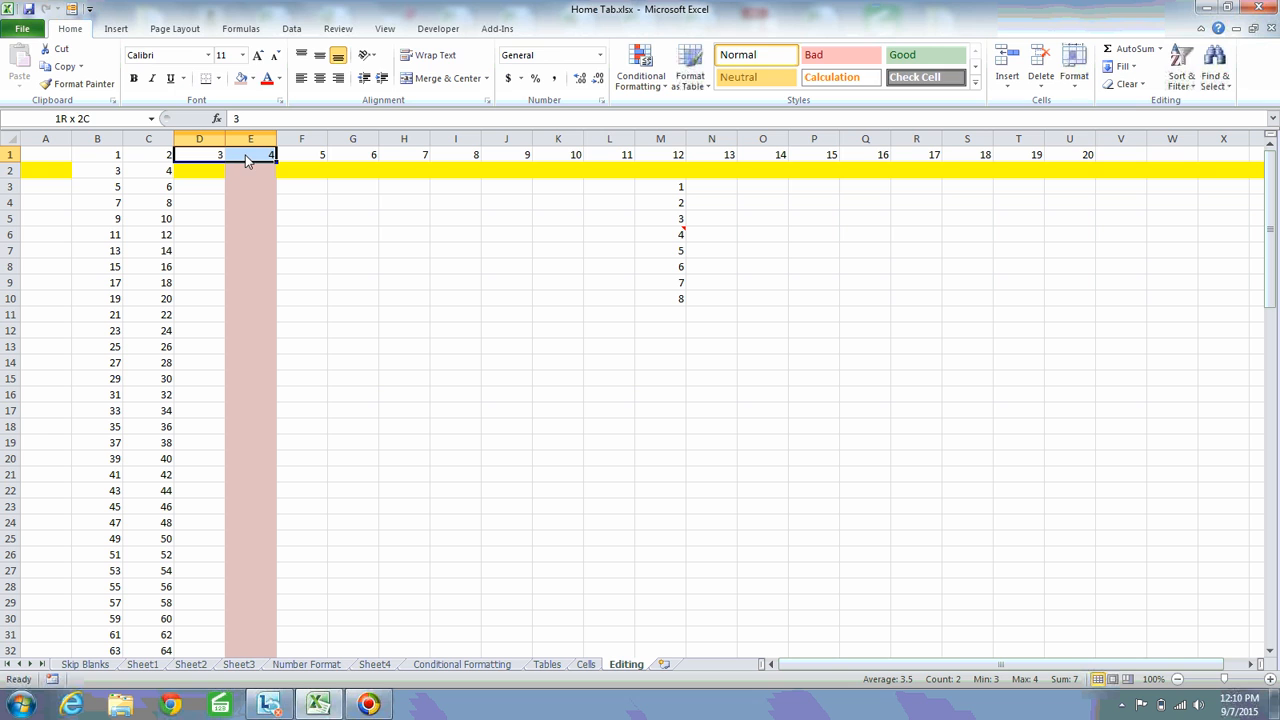
left_click(1085, 154)
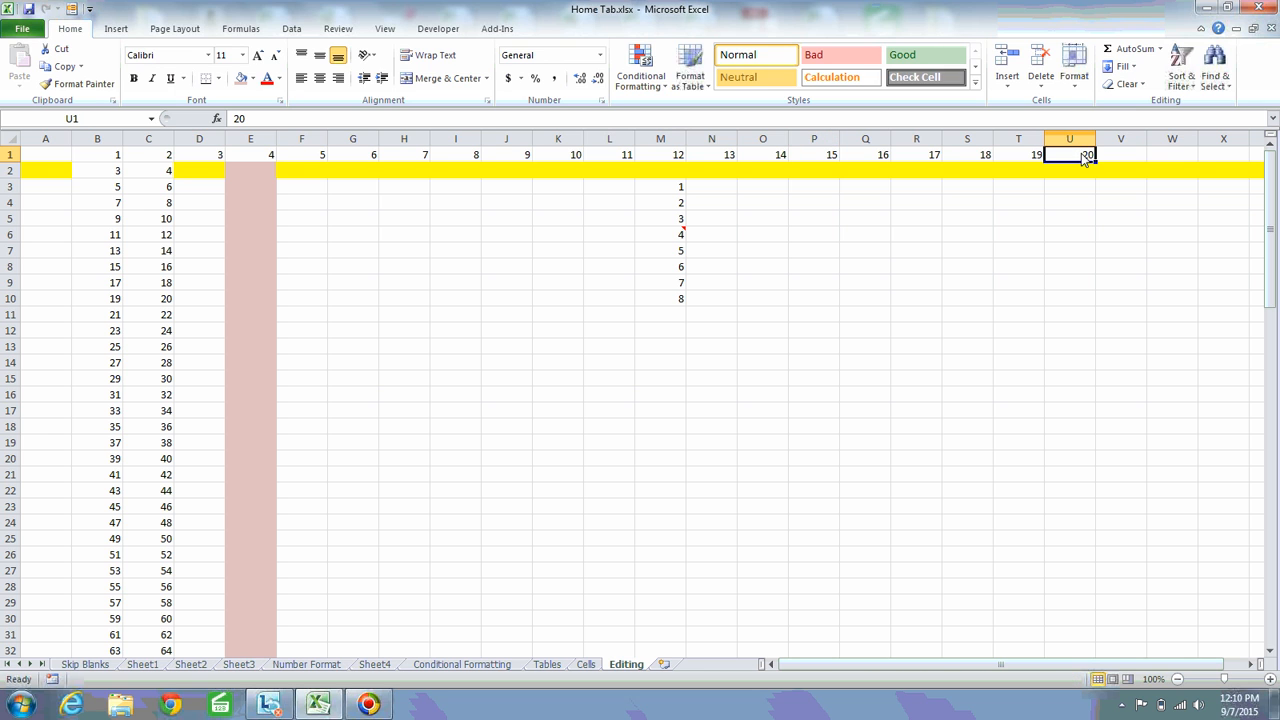
left_click(199, 157)
left_click(264, 157)
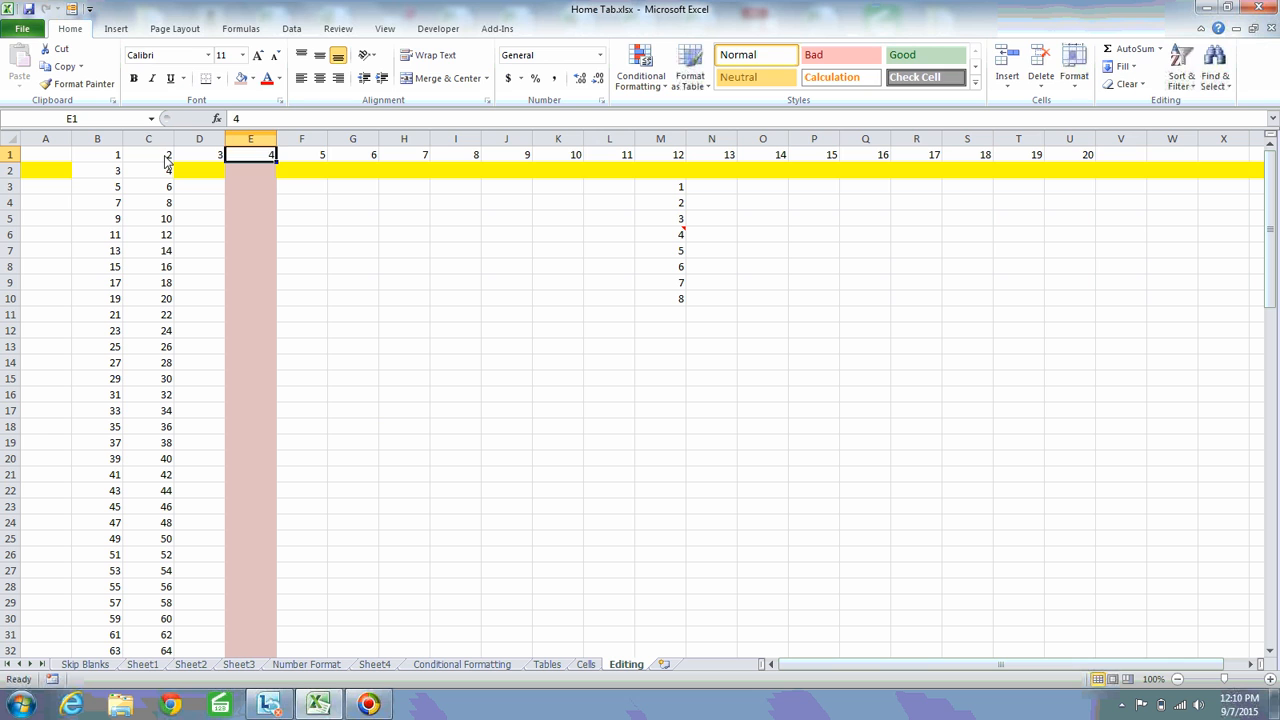
Undo the row 1 series fill from C1, redo it once for comparison, and undo it again
left_click(166, 157)
key("ctrl+z")
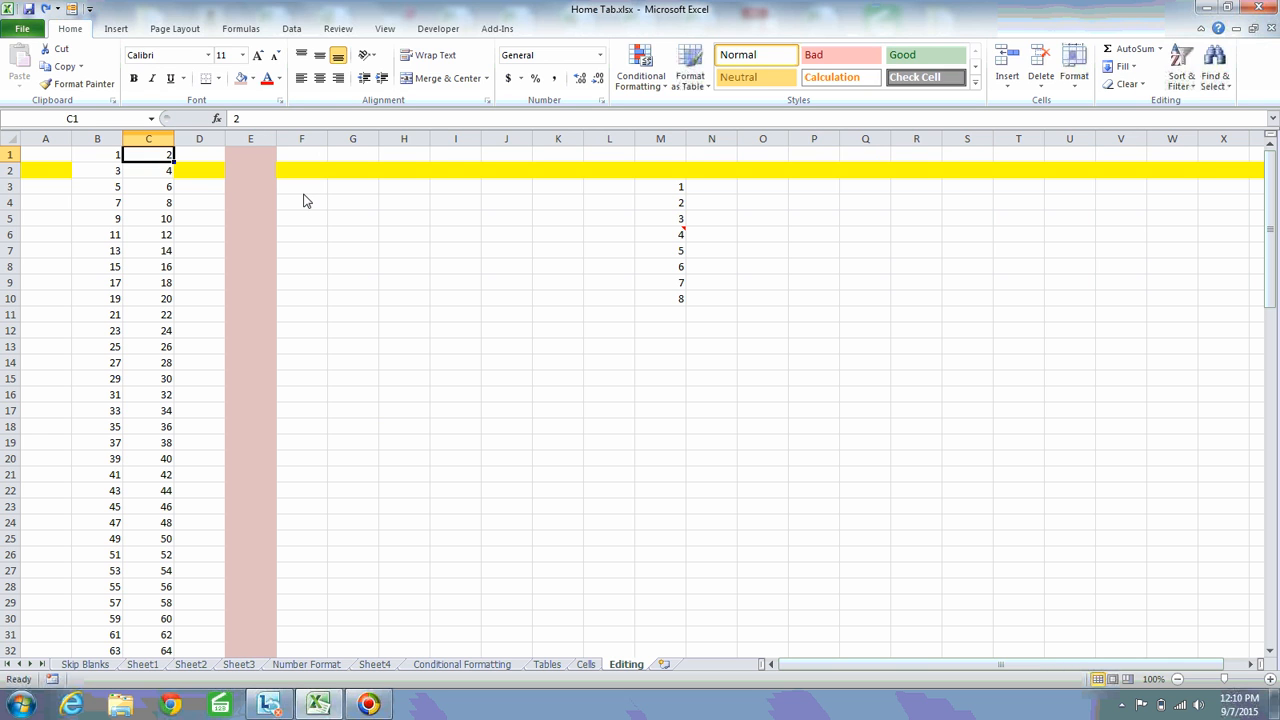
key("ctrl+y")
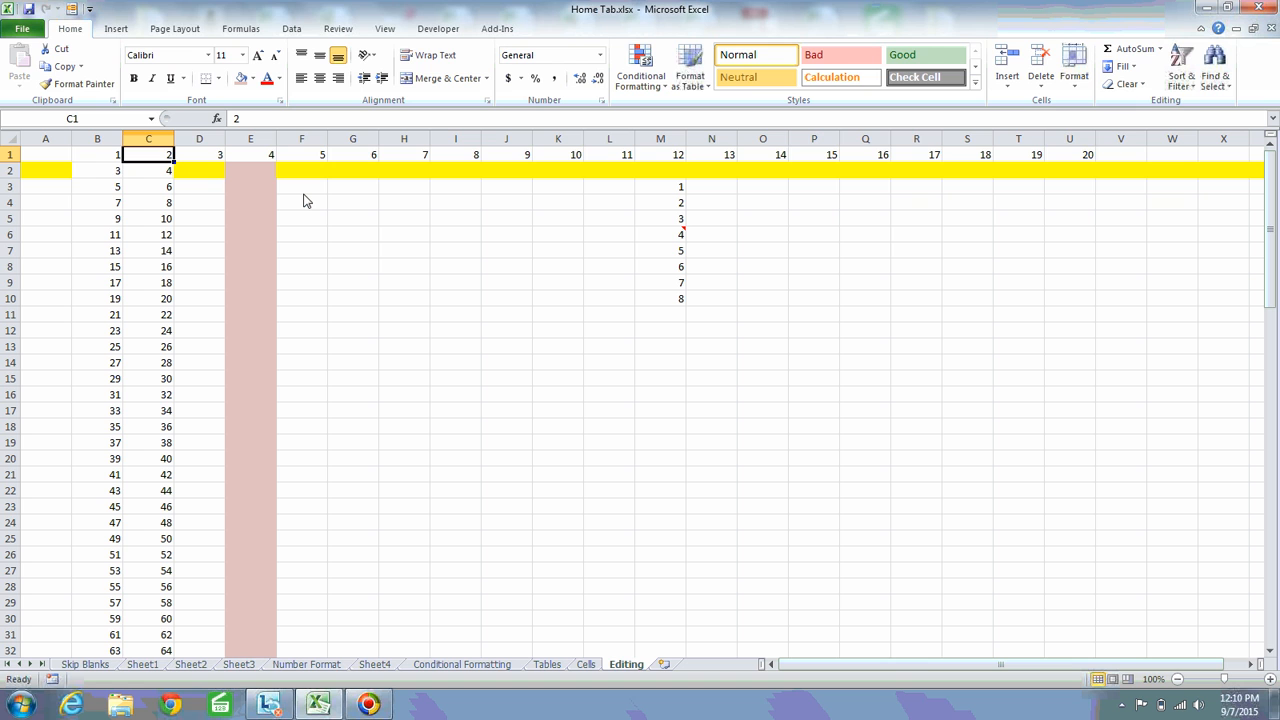
key("ctrl+z")
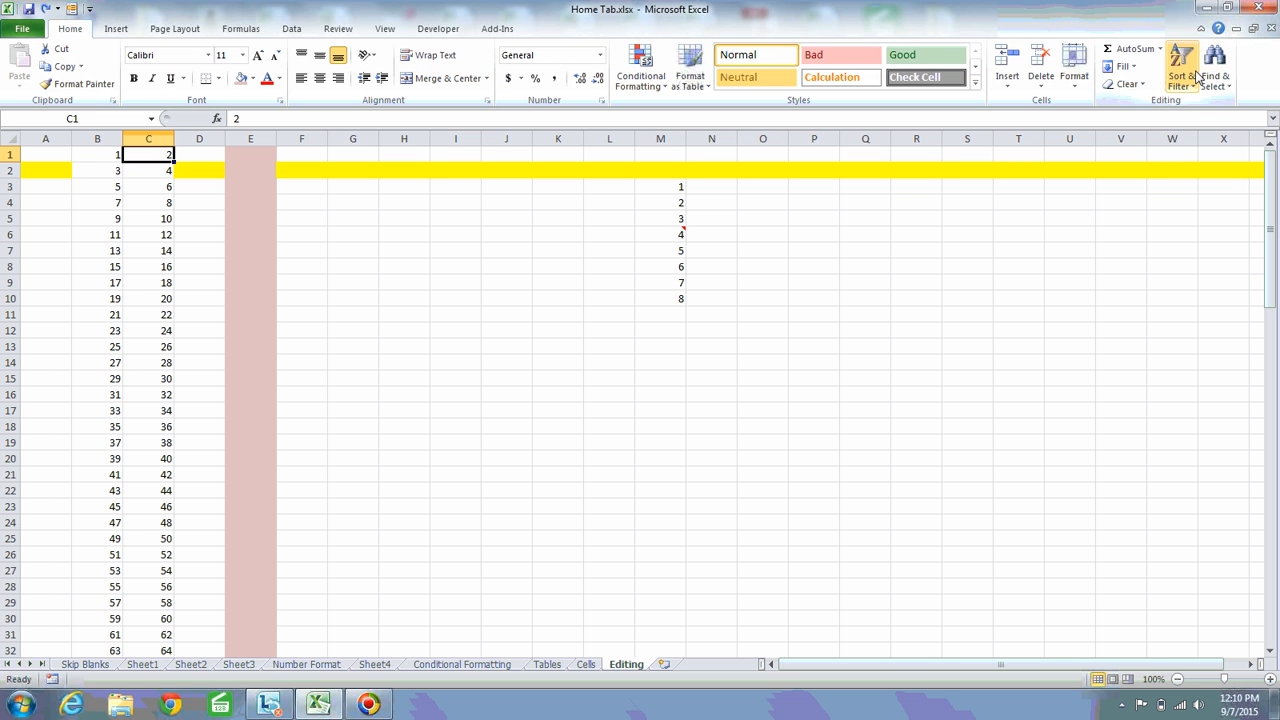
left_click(1132, 68)
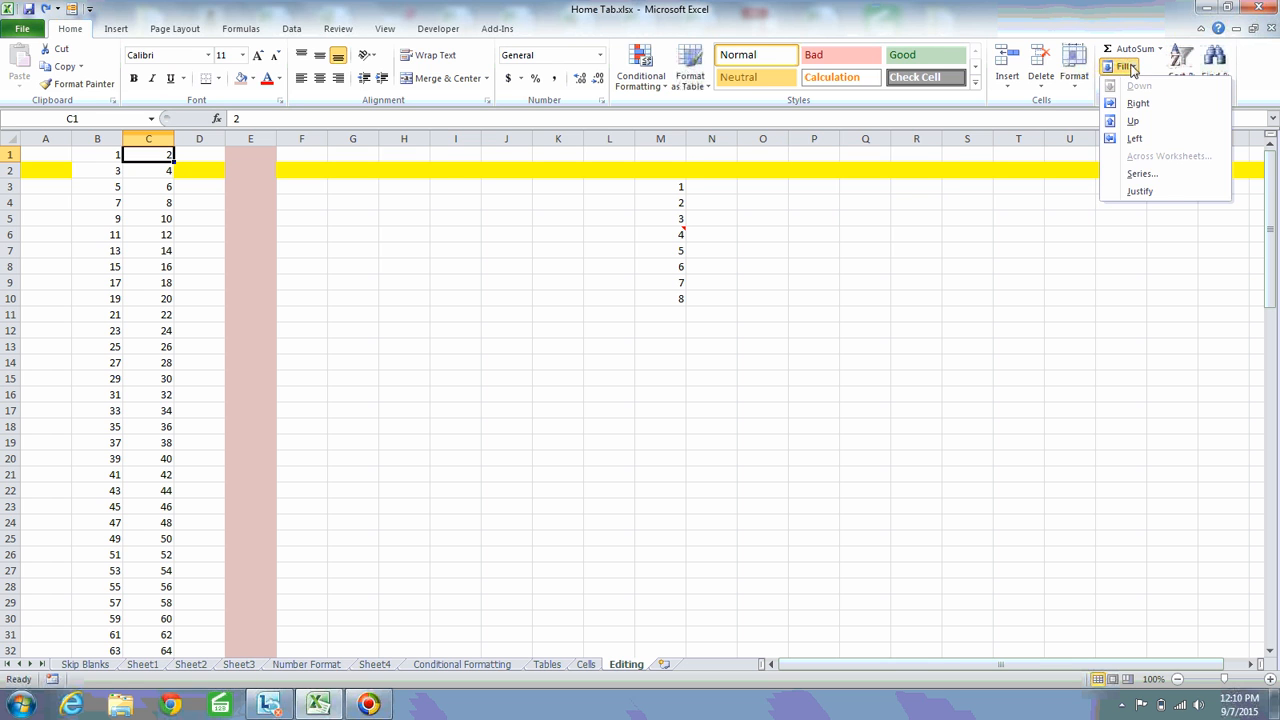
left_click(1162, 175)
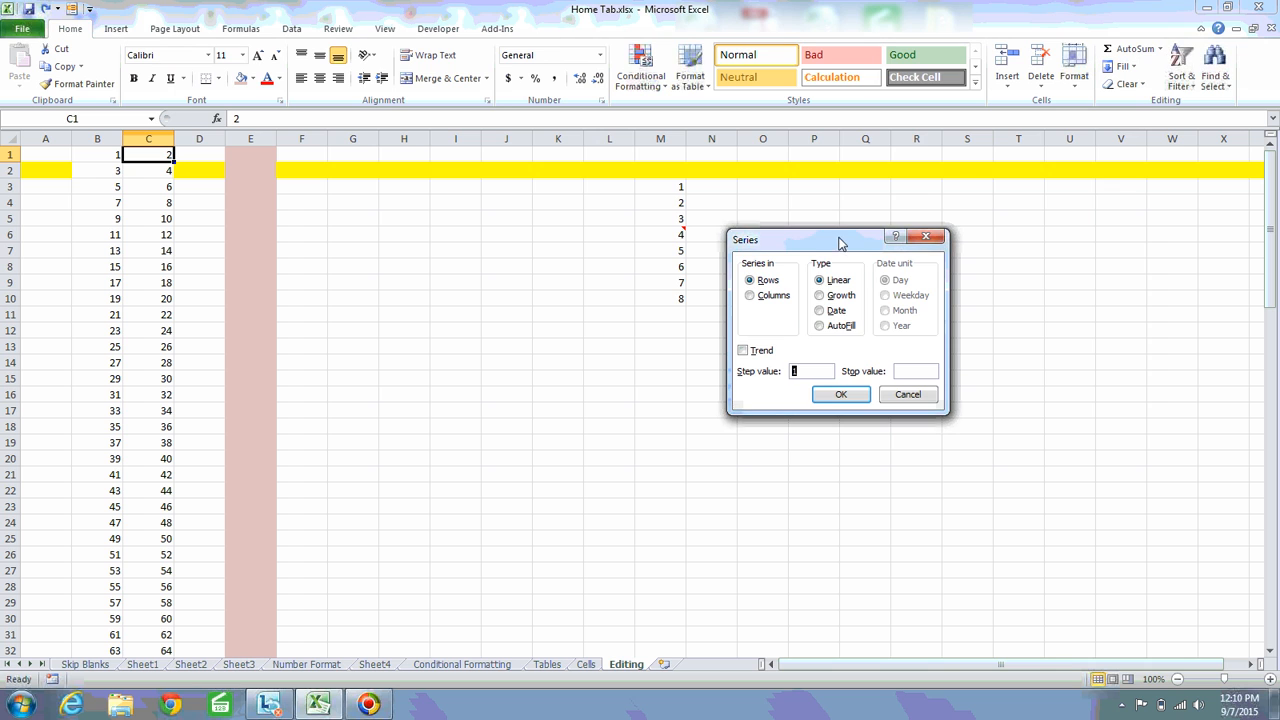
left_click_drag(840, 246, 797, 146)
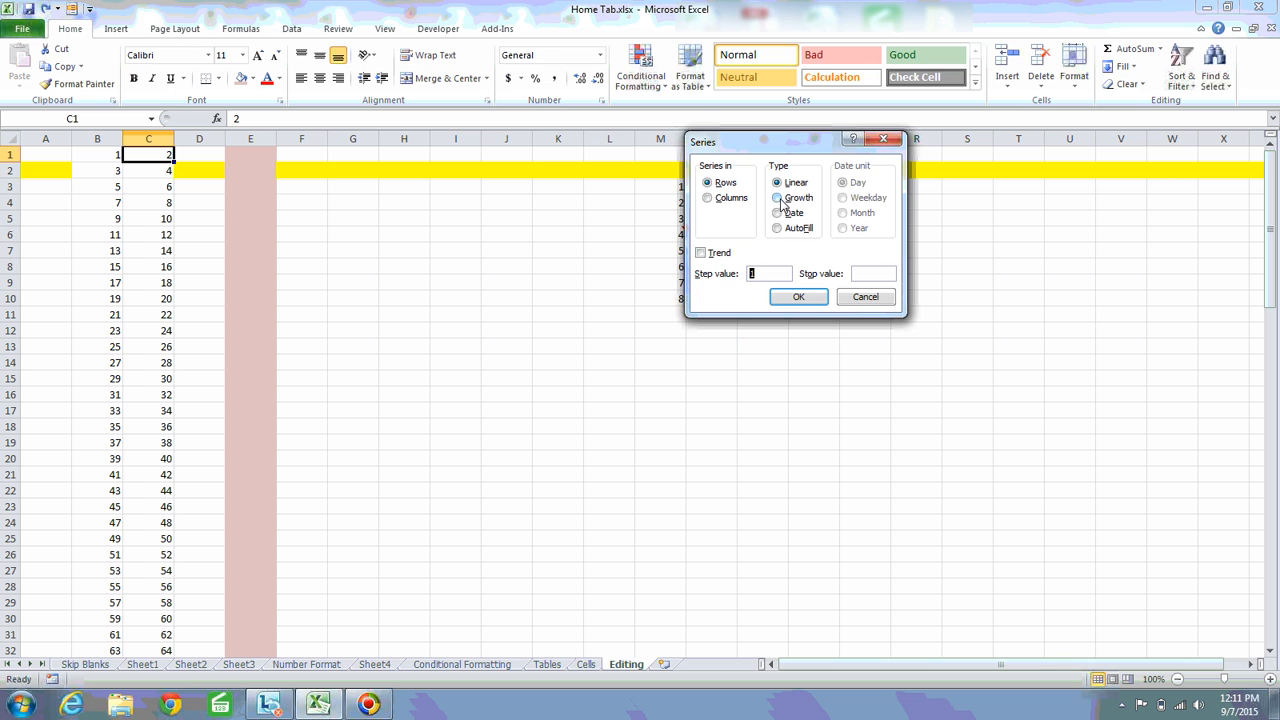
left_click(884, 139)
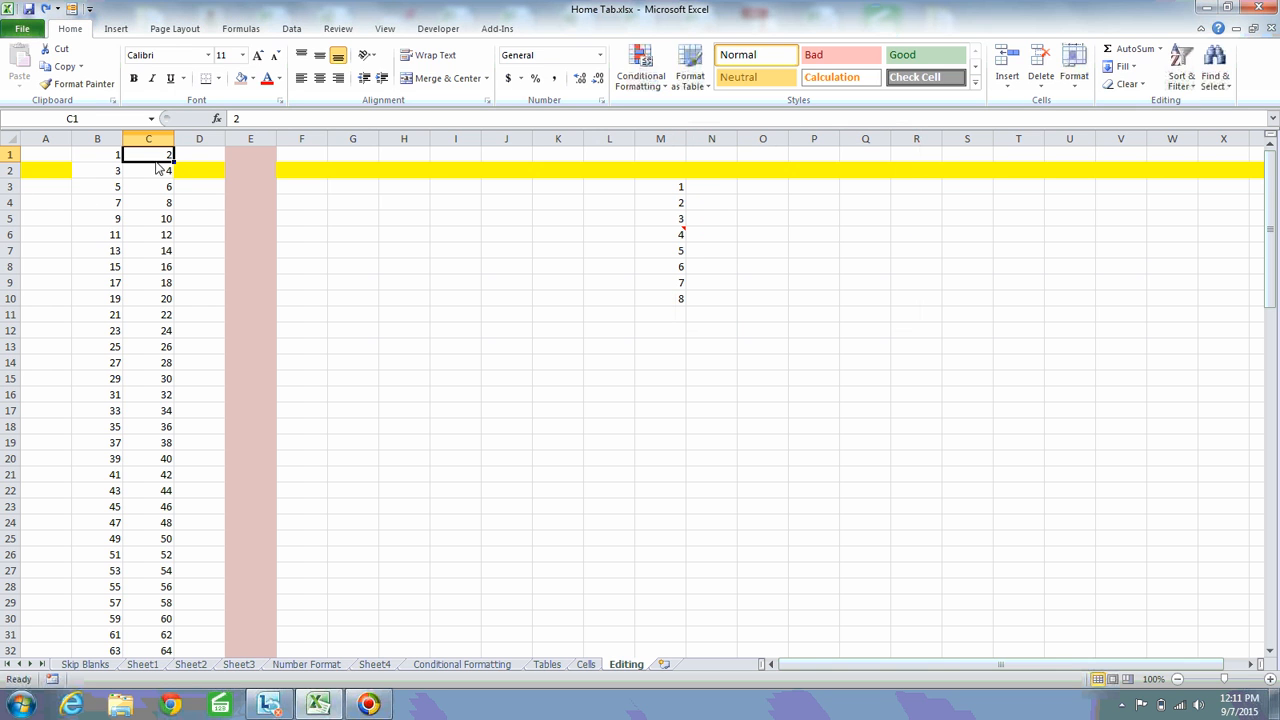
Enter 2 in G5 as the starting value of a growth series and keep G5 selected
left_click(212, 156)
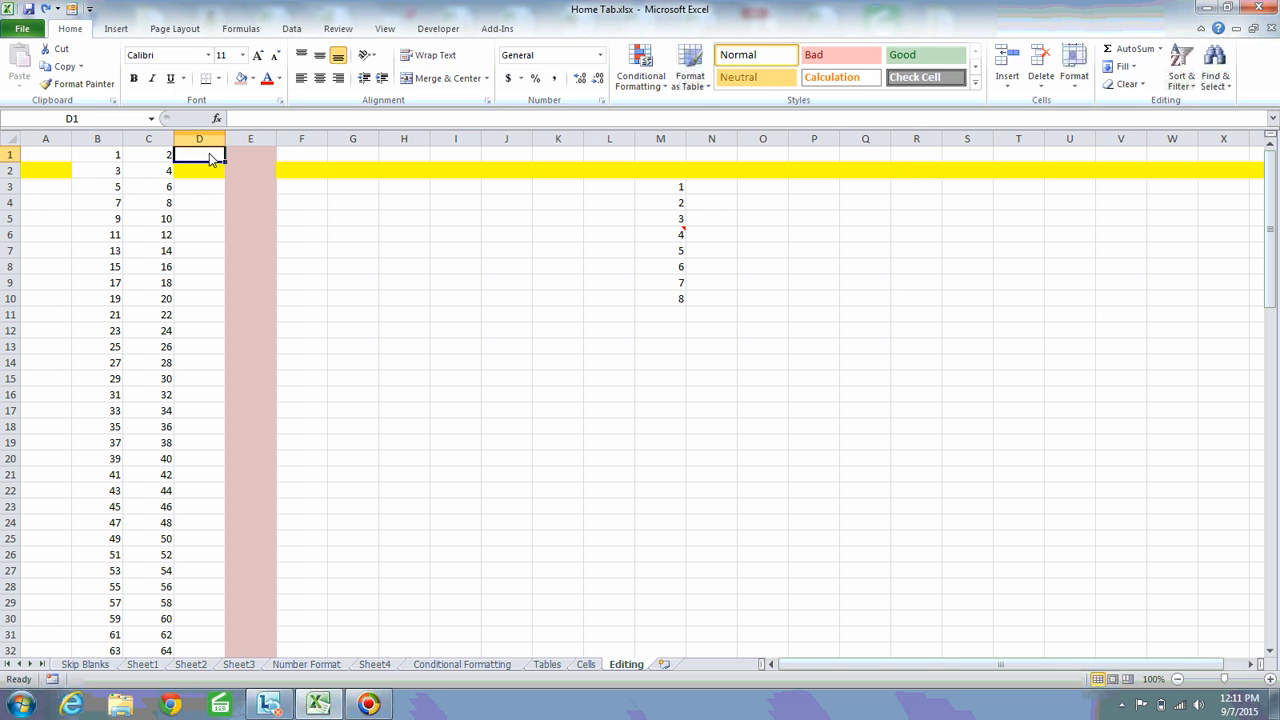
left_click(367, 222)
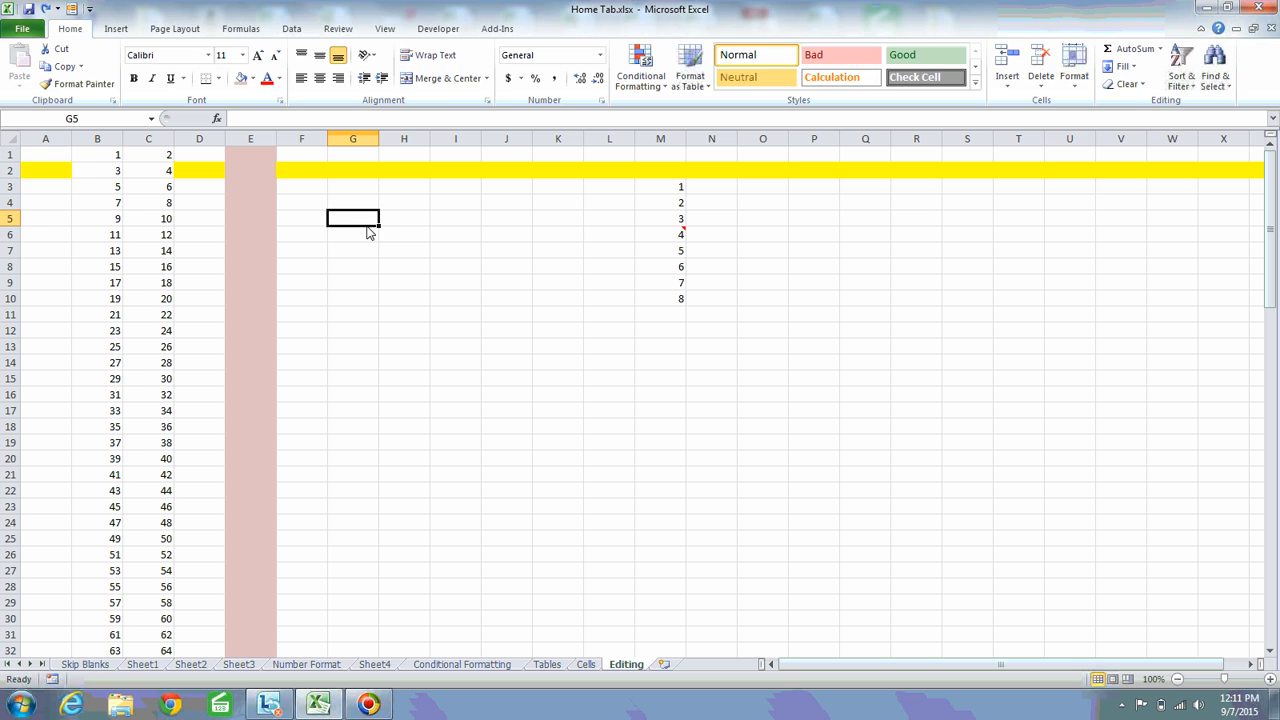
type("2")
key("Return")
key("Up")
Fill a growth series along row 5 from G5 with step value 2 and stop value 20
left_click(1120, 66)
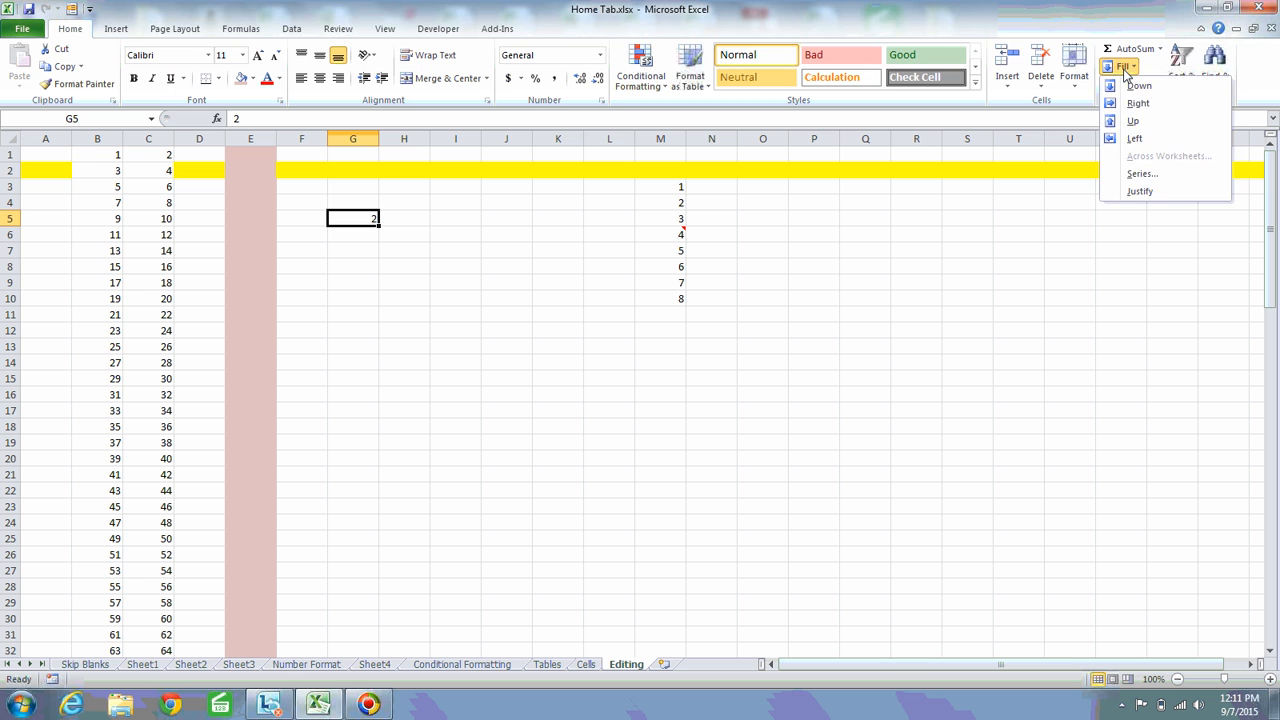
left_click(1140, 174)
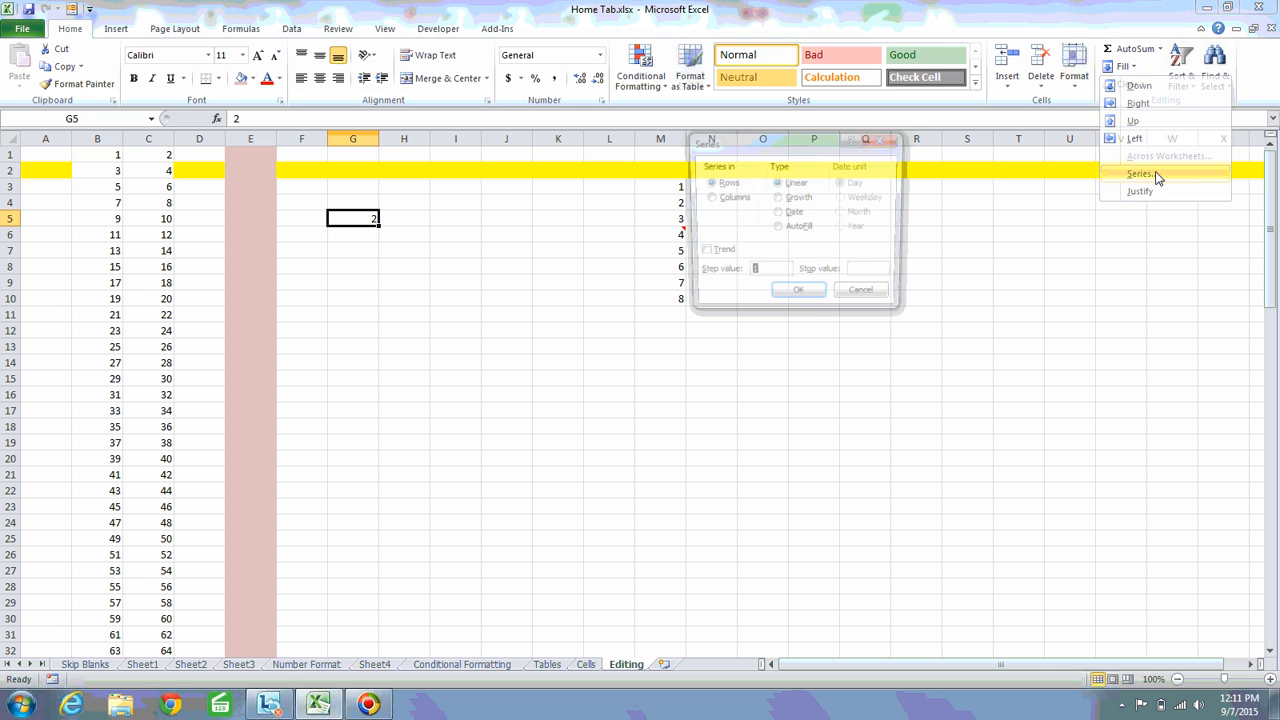
left_click(778, 198)
left_click(760, 277)
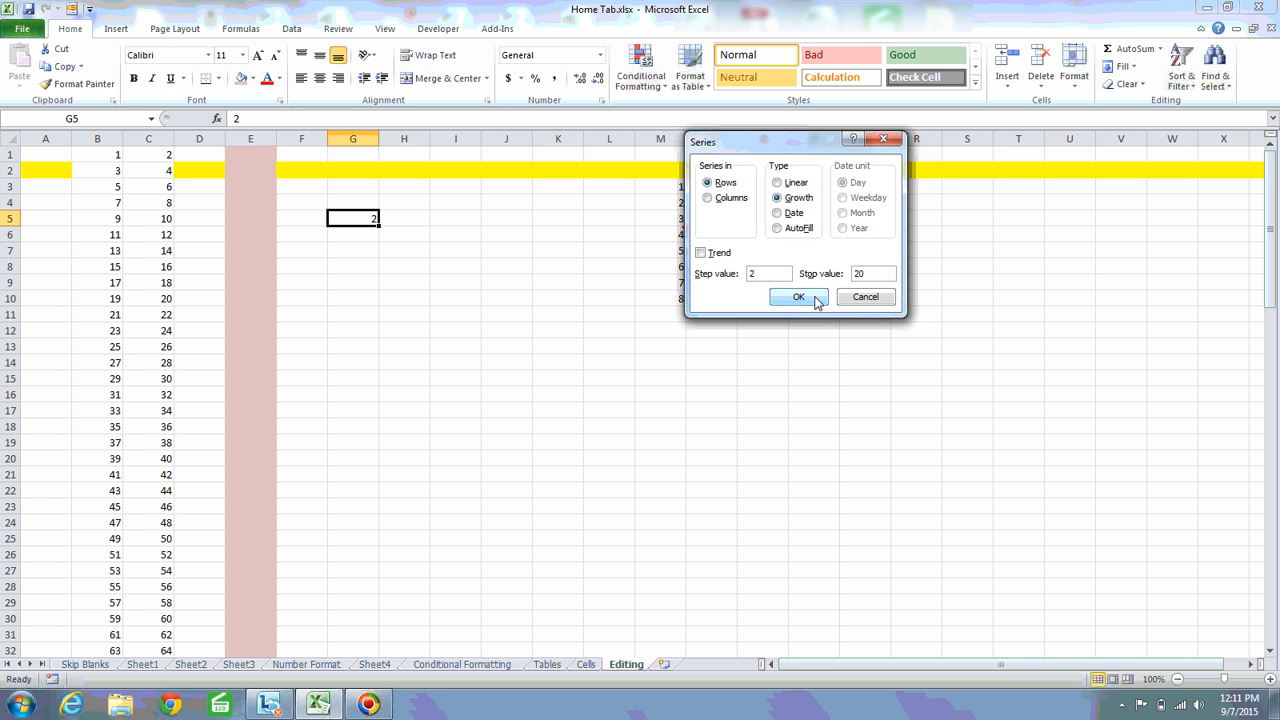
left_click(798, 297)
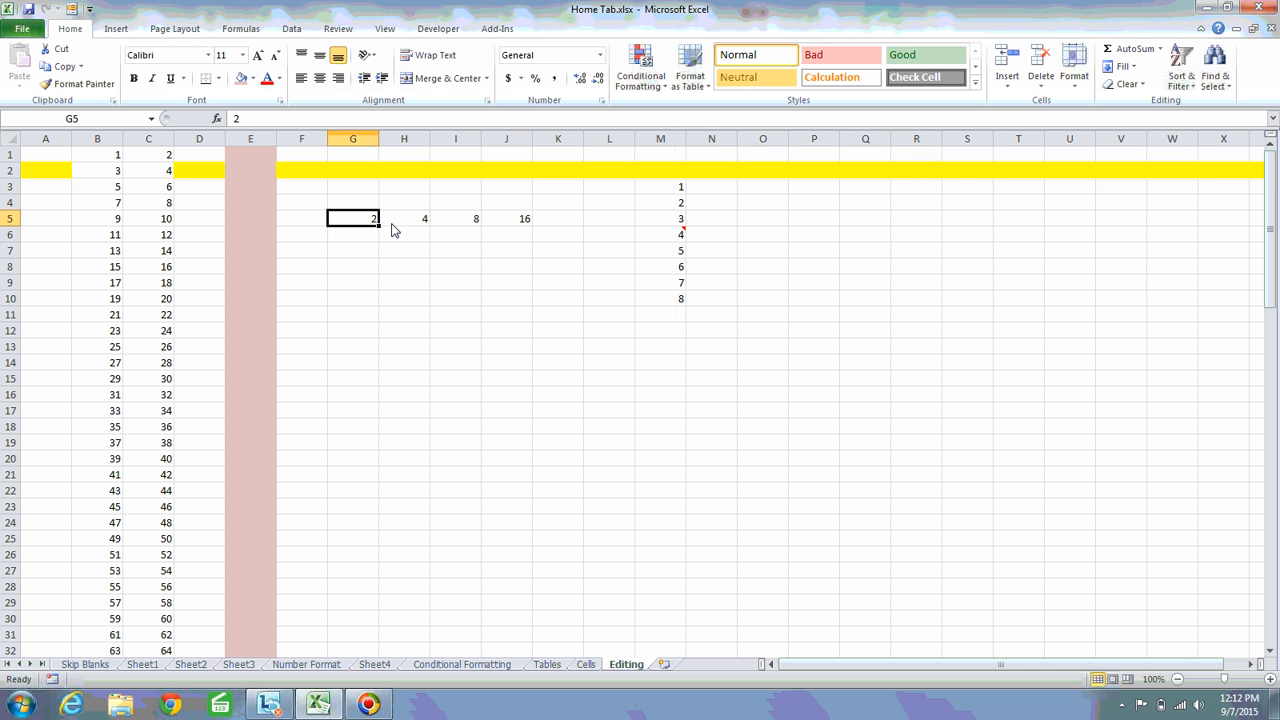
Examine each value of the growth series in G5:J5 to see how it multiplies from cell to cell
left_click(392, 225)
key("Right")
key("Right")
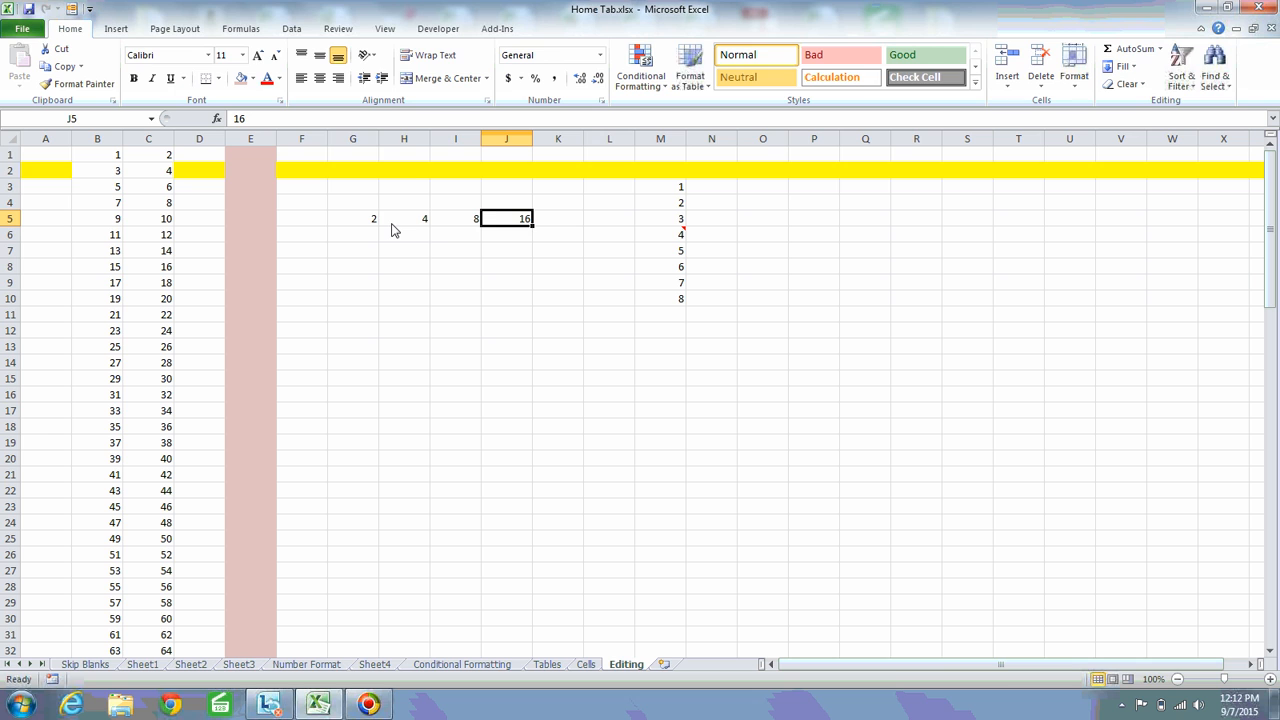
key("shift+Left")
key("shift+Left")
key("shift+Left")
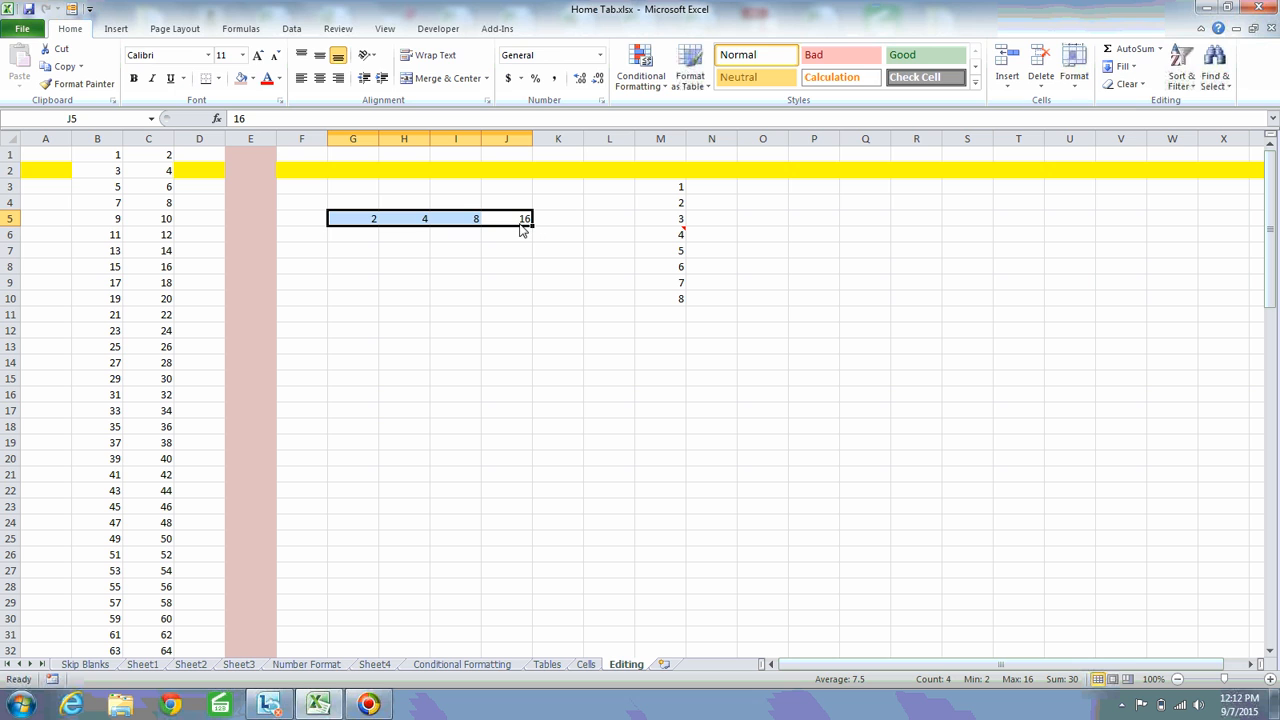
left_click(375, 226)
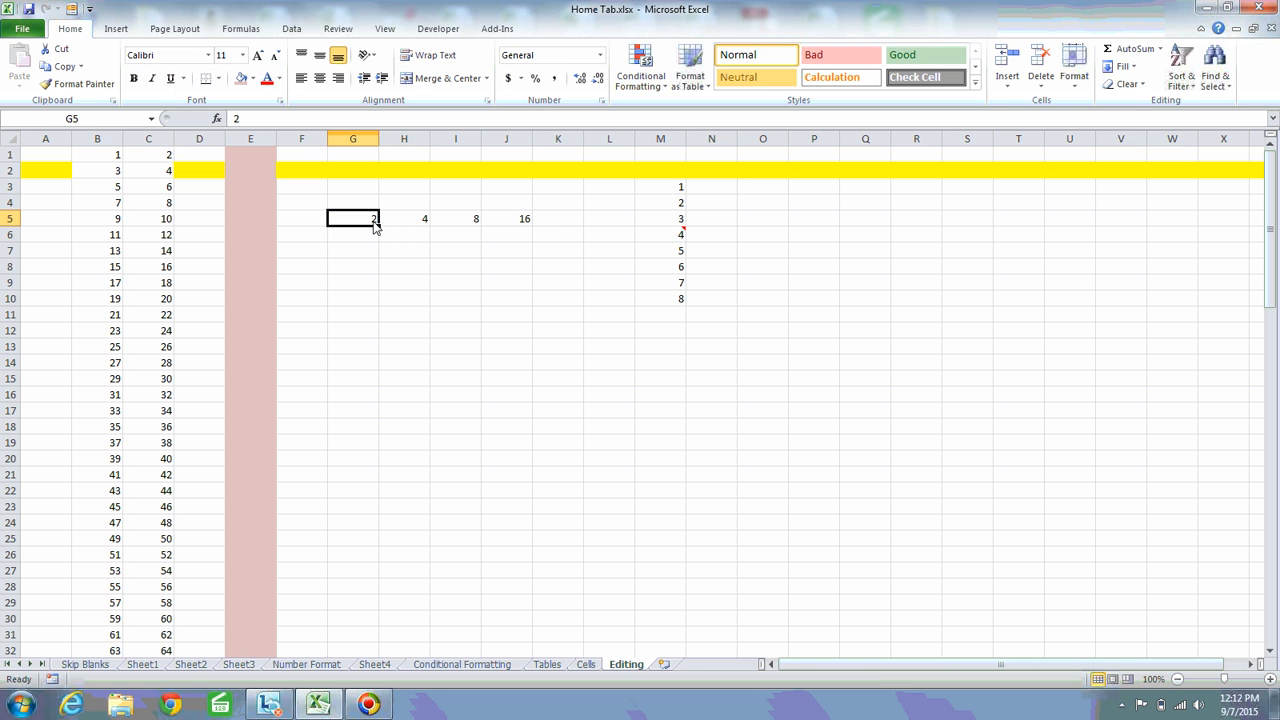
left_click(421, 221)
left_click(477, 221)
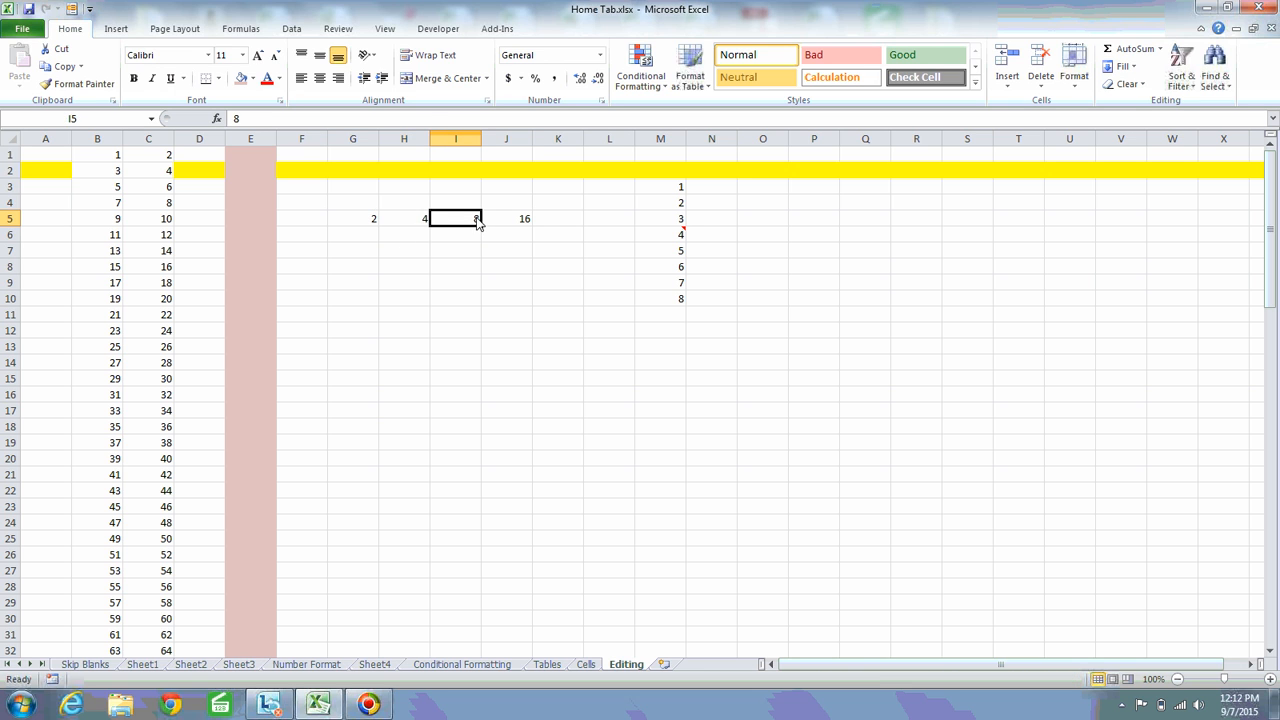
left_click(527, 221)
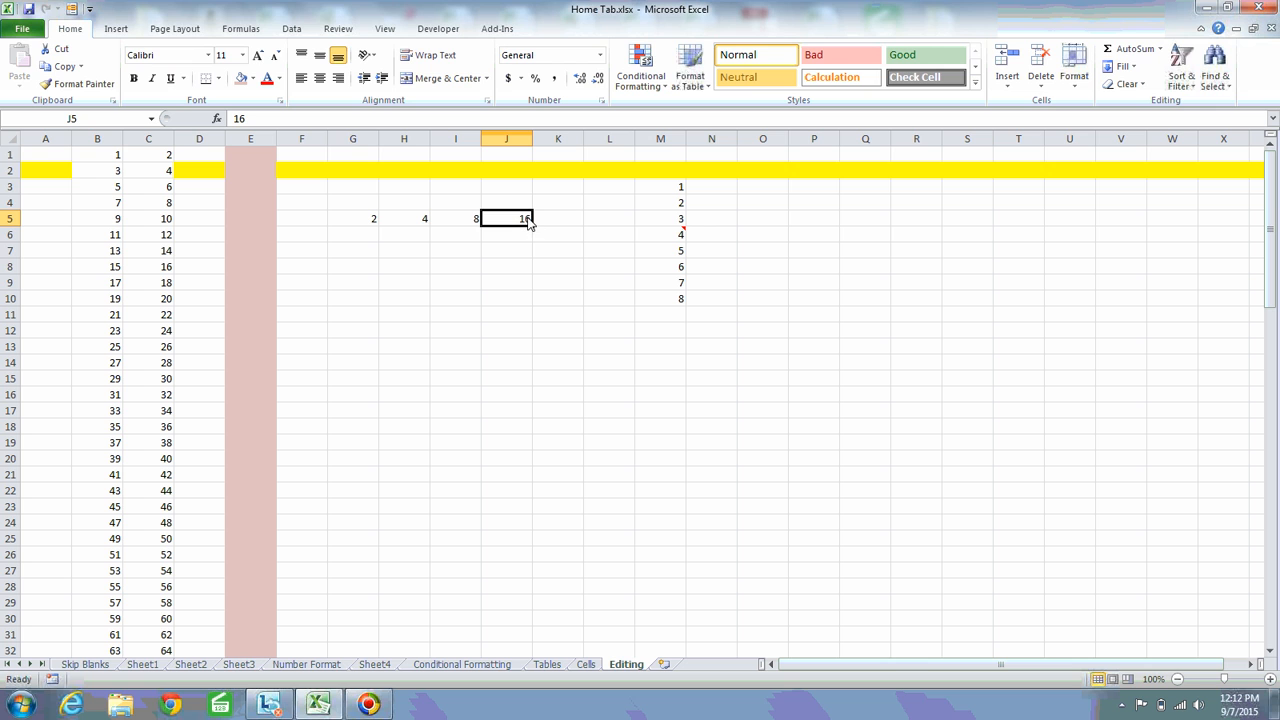
Enter 32 in K5 as a trial next value, replace it with 20, and clear the cell
left_click(566, 223)
type("3")
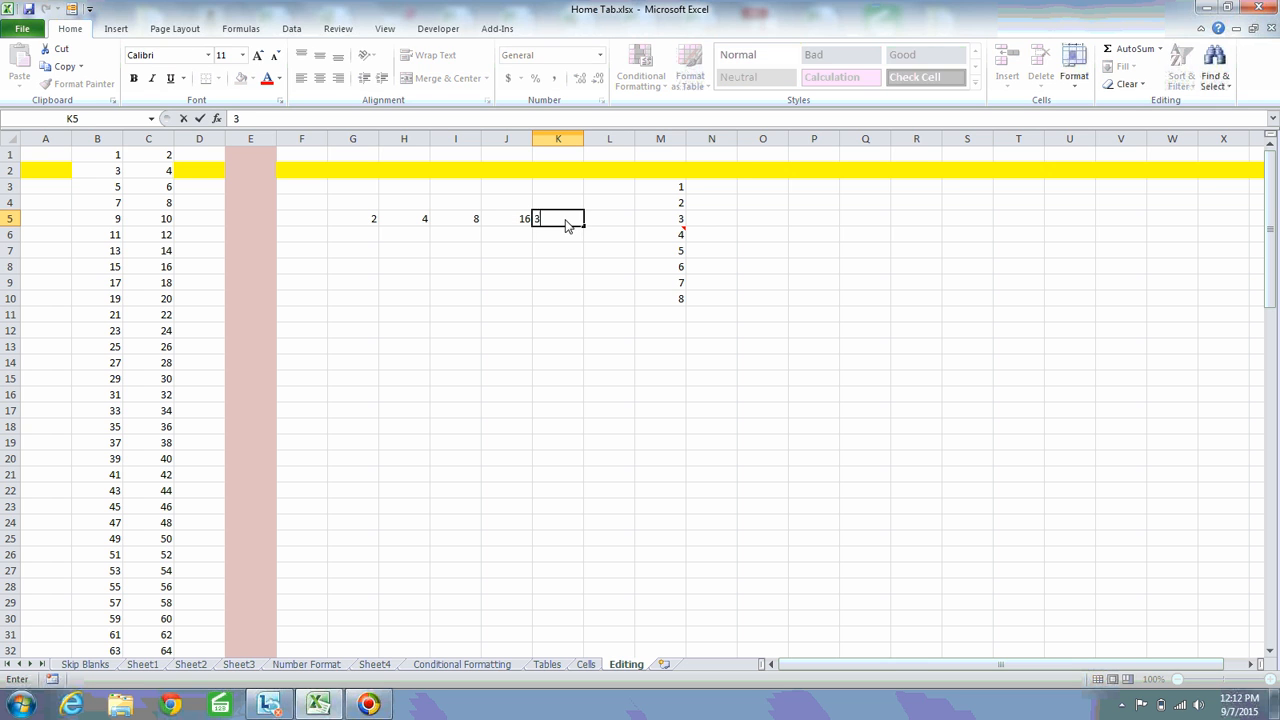
type("2")
key("Return")
left_click(566, 223)
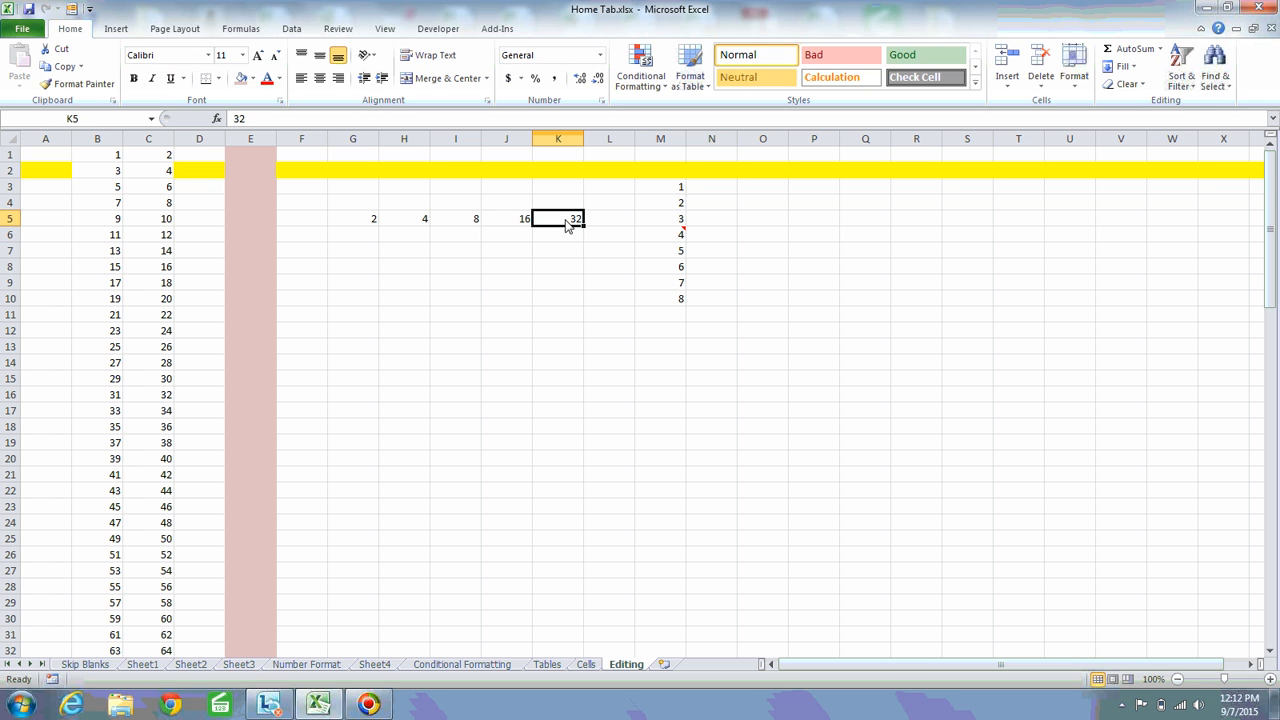
type("20")
key("Return")
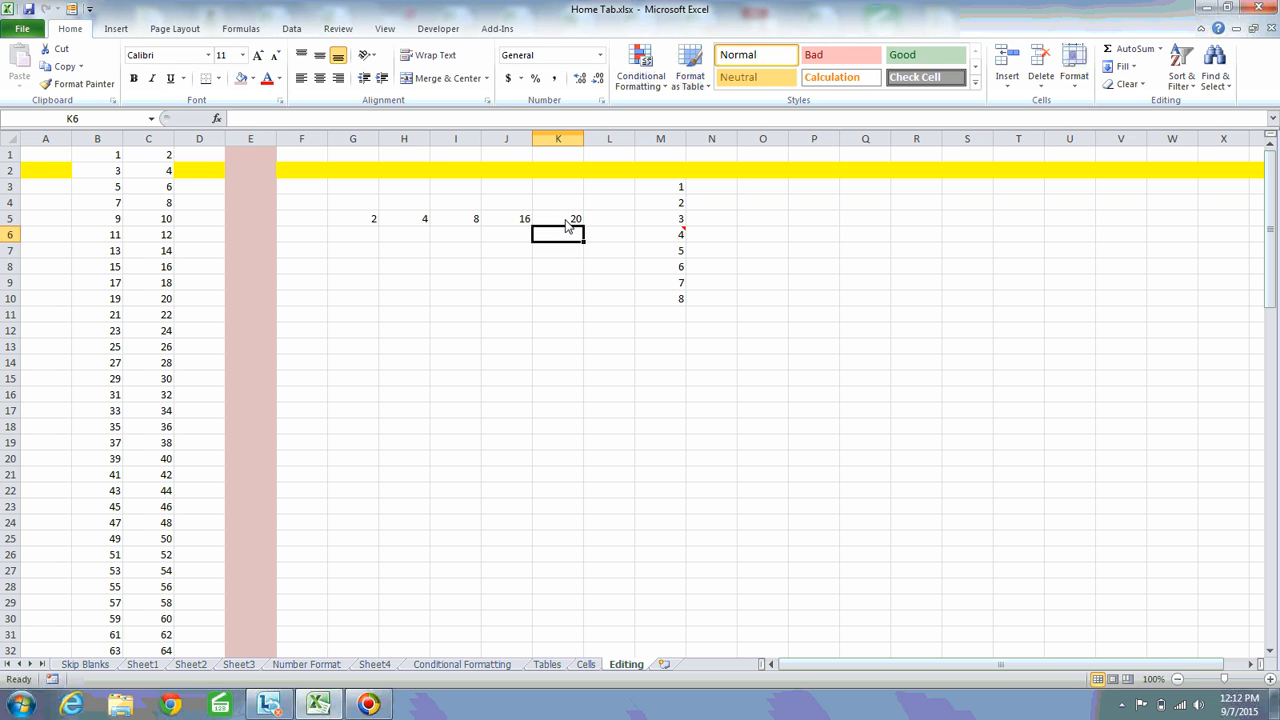
left_click(566, 223)
key("Delete")
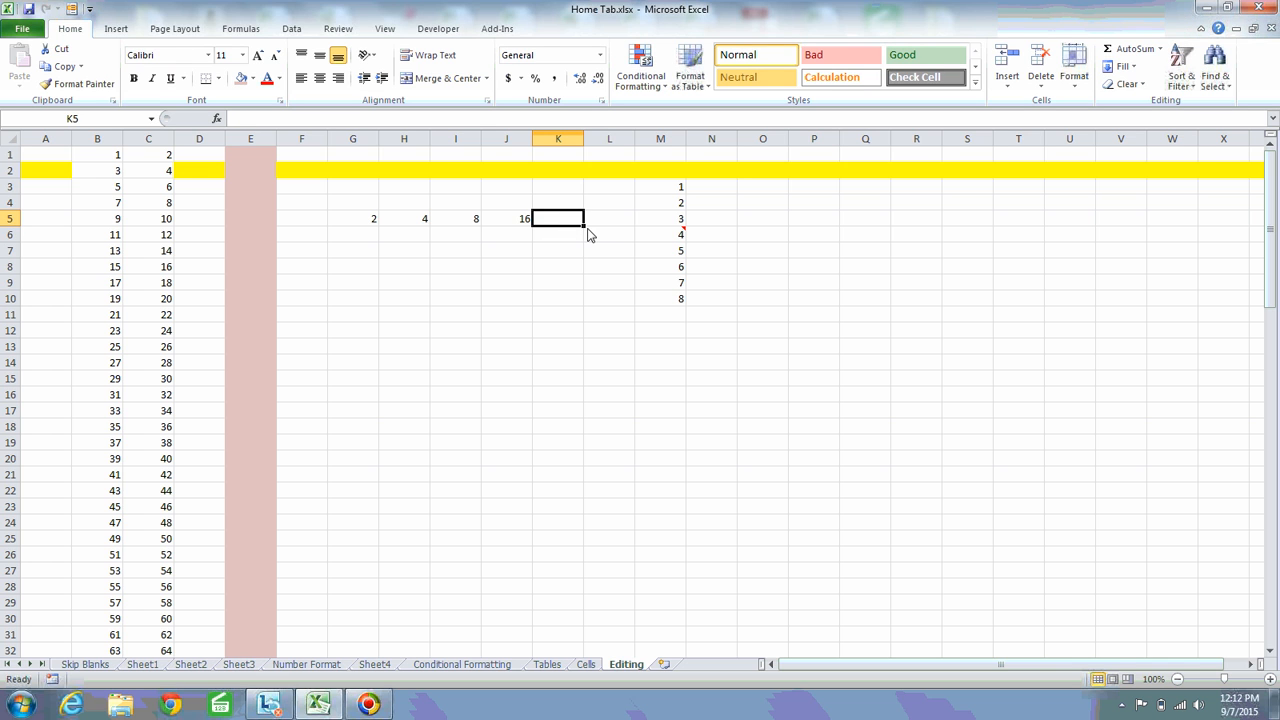
key("Left")
key("shift+Left")
key("shift+Right")
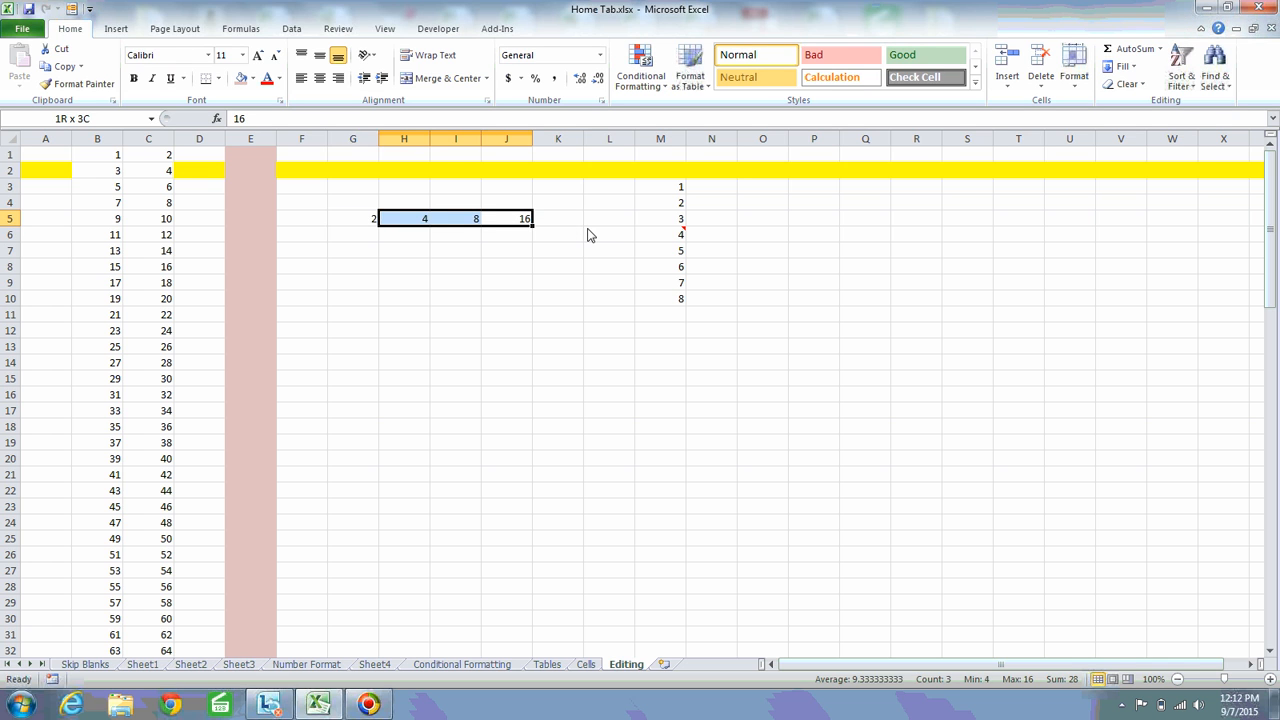
key("shift+Left")
left_click(450, 240)
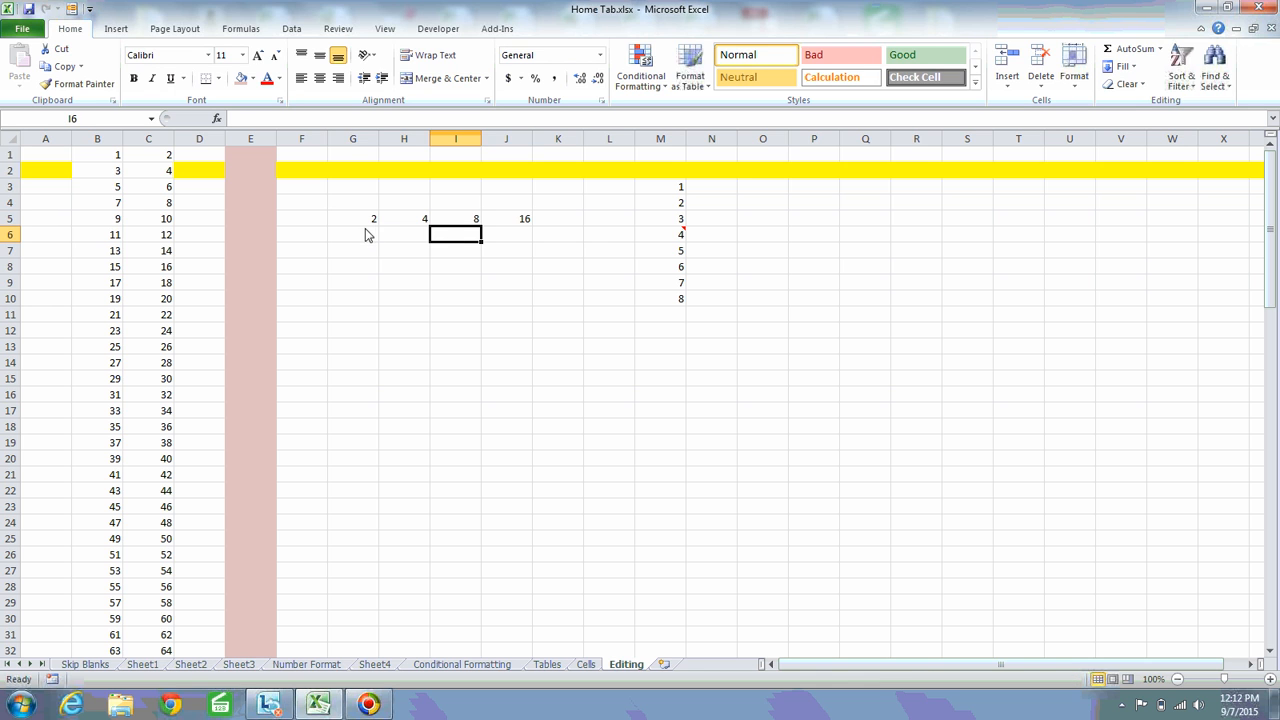
Review the Linear, Growth and Date types in the Series options for G5:J5, and leave without applying any
left_click(366, 221)
left_click(505, 224, "shift")
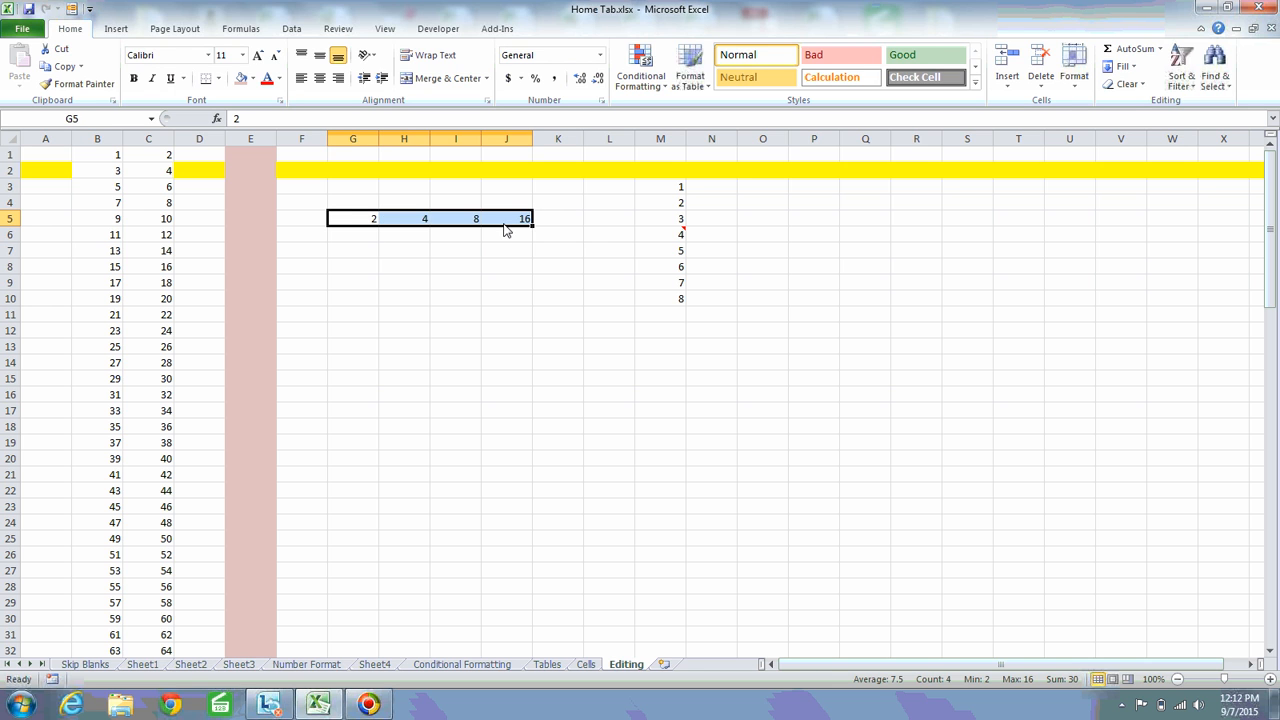
left_click(1120, 66)
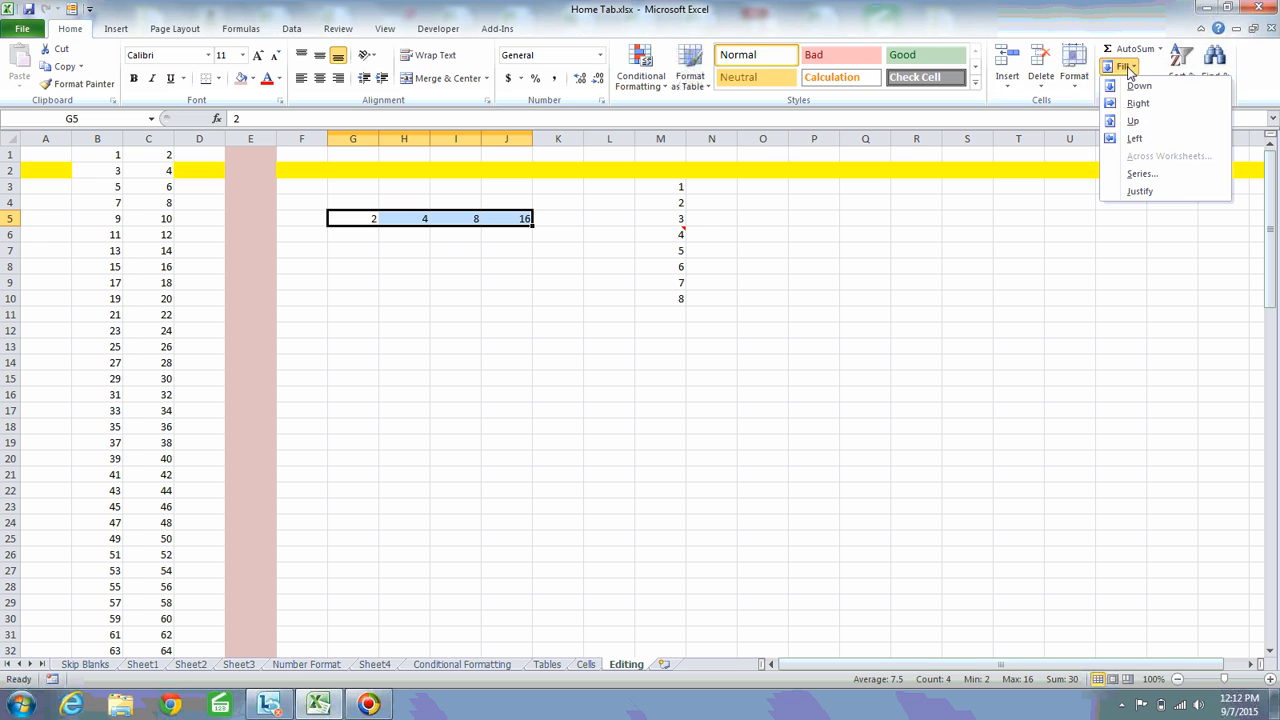
left_click(1141, 173)
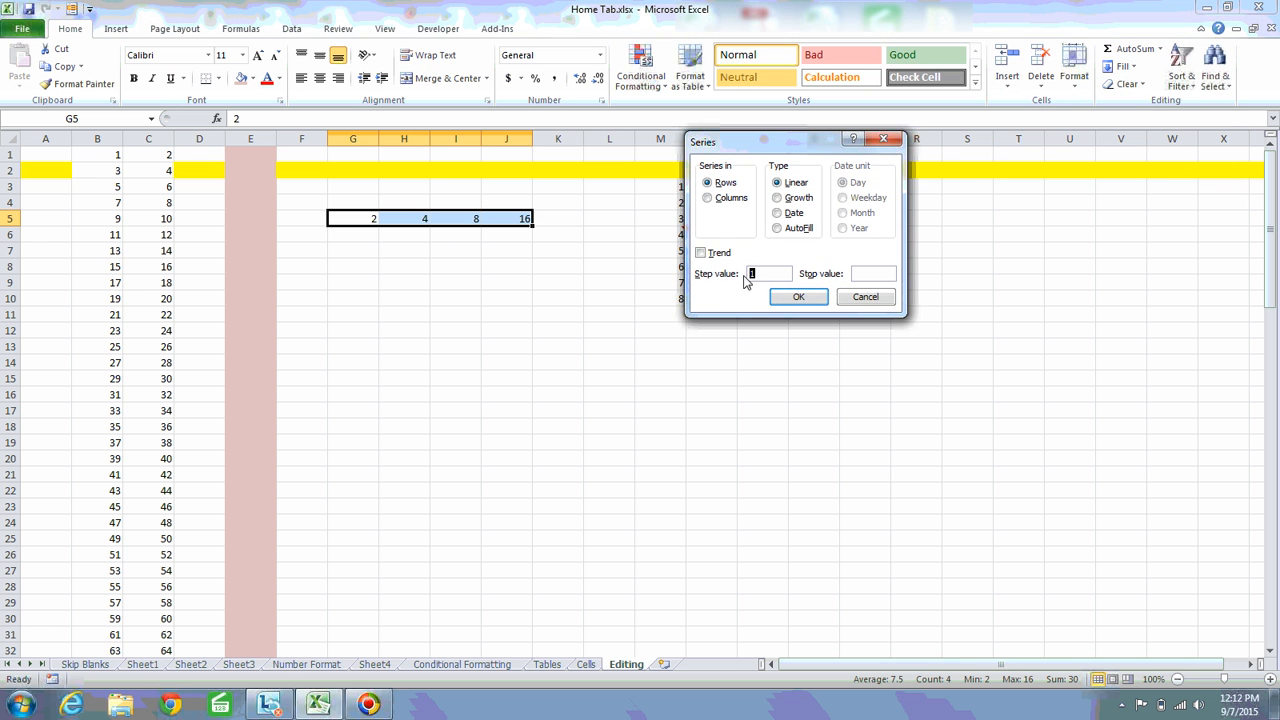
left_click(778, 201)
left_click(779, 184)
left_click(778, 199)
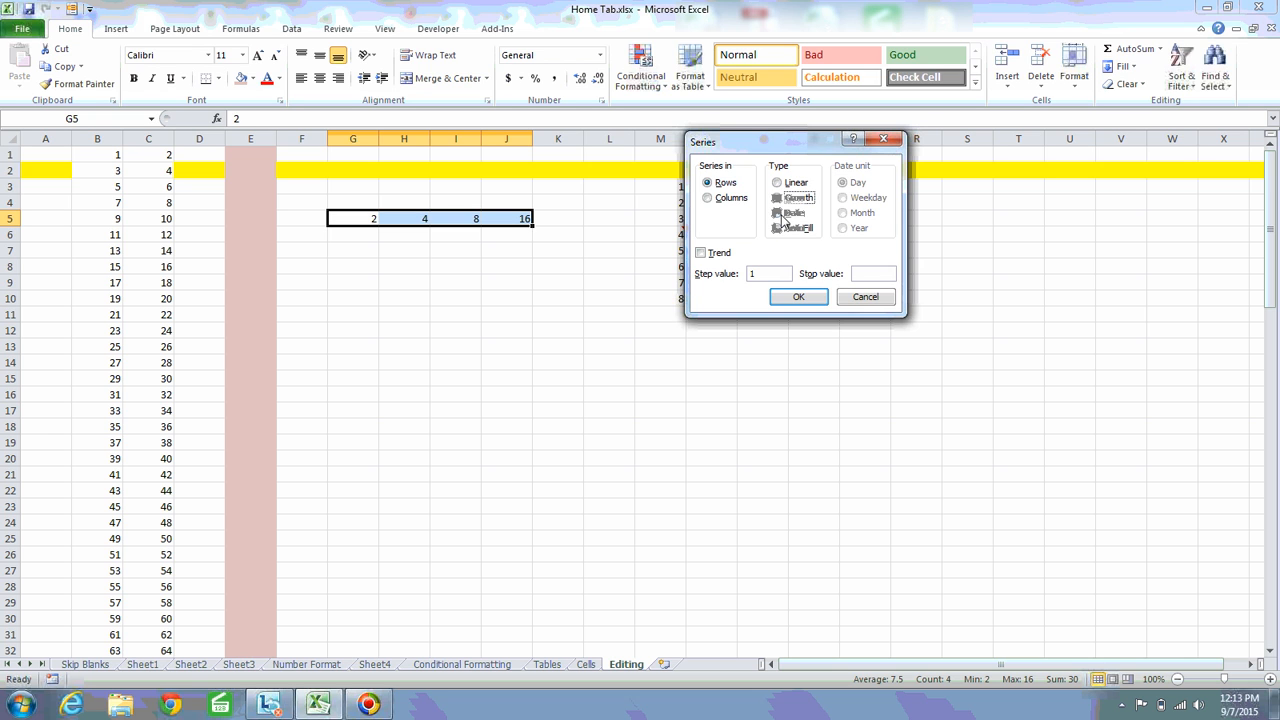
left_click(778, 213)
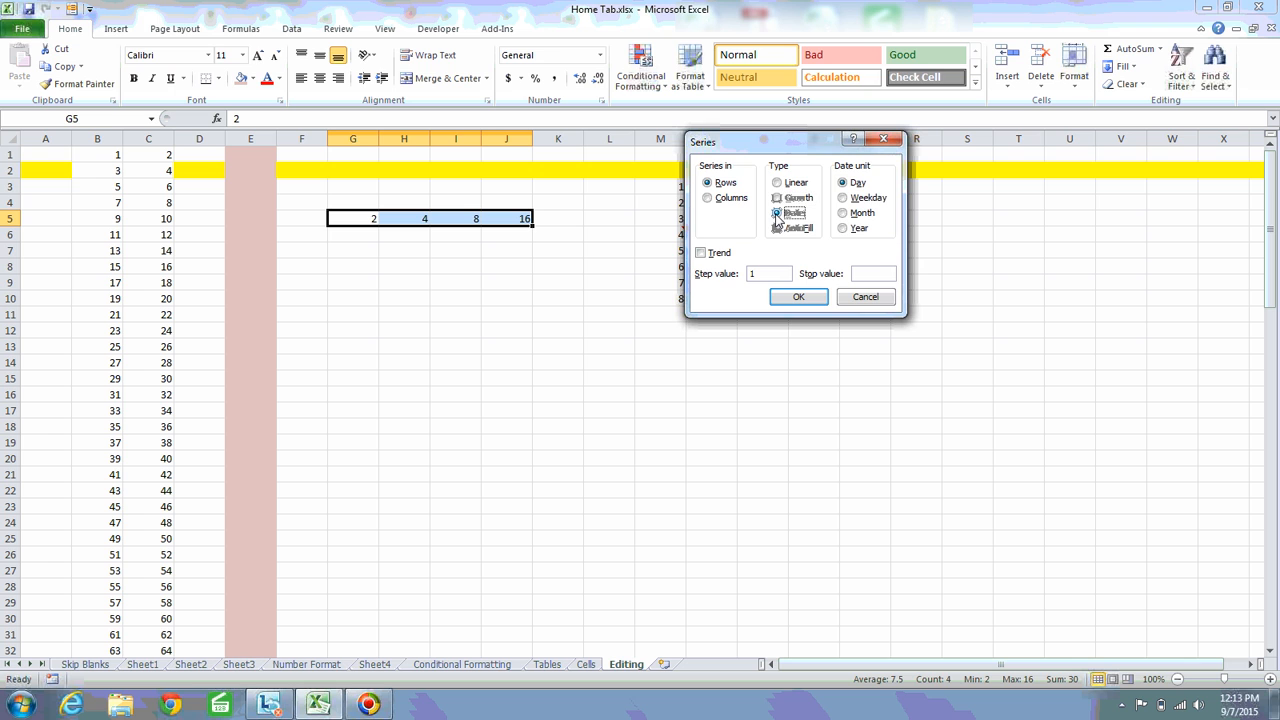
key("Escape")
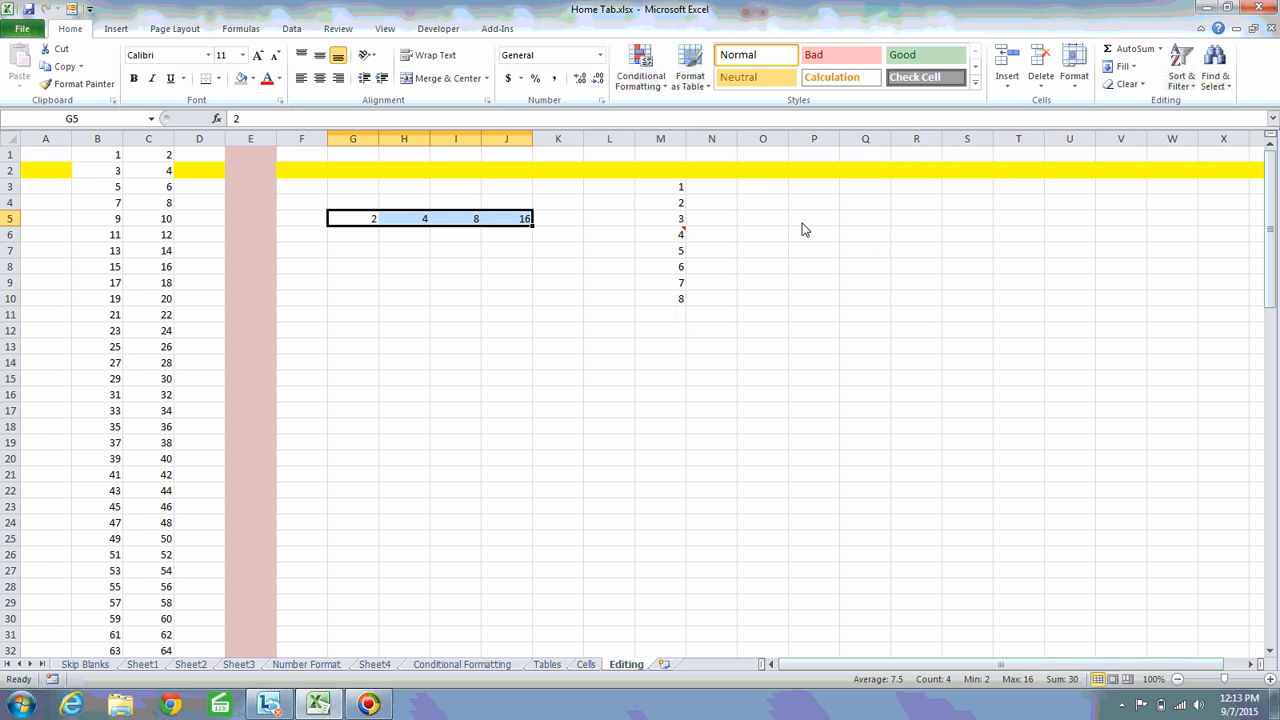
Clear the growth series in G5:J5 and all remaining contents of columns A to K
key("Delete")
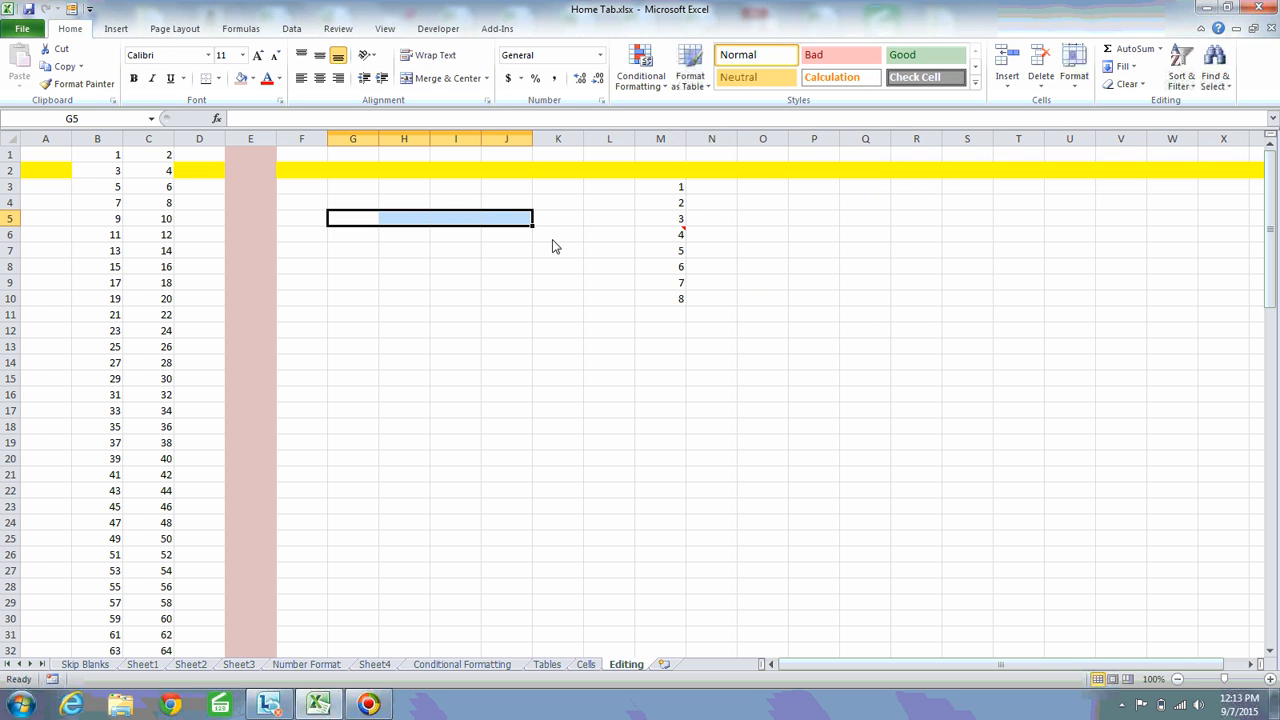
key("Left")
key("Left")
key("Left")
key("Left")
key("Left")
key("Left")
key("Up")
key("Up")
key("Up")
key("Up")
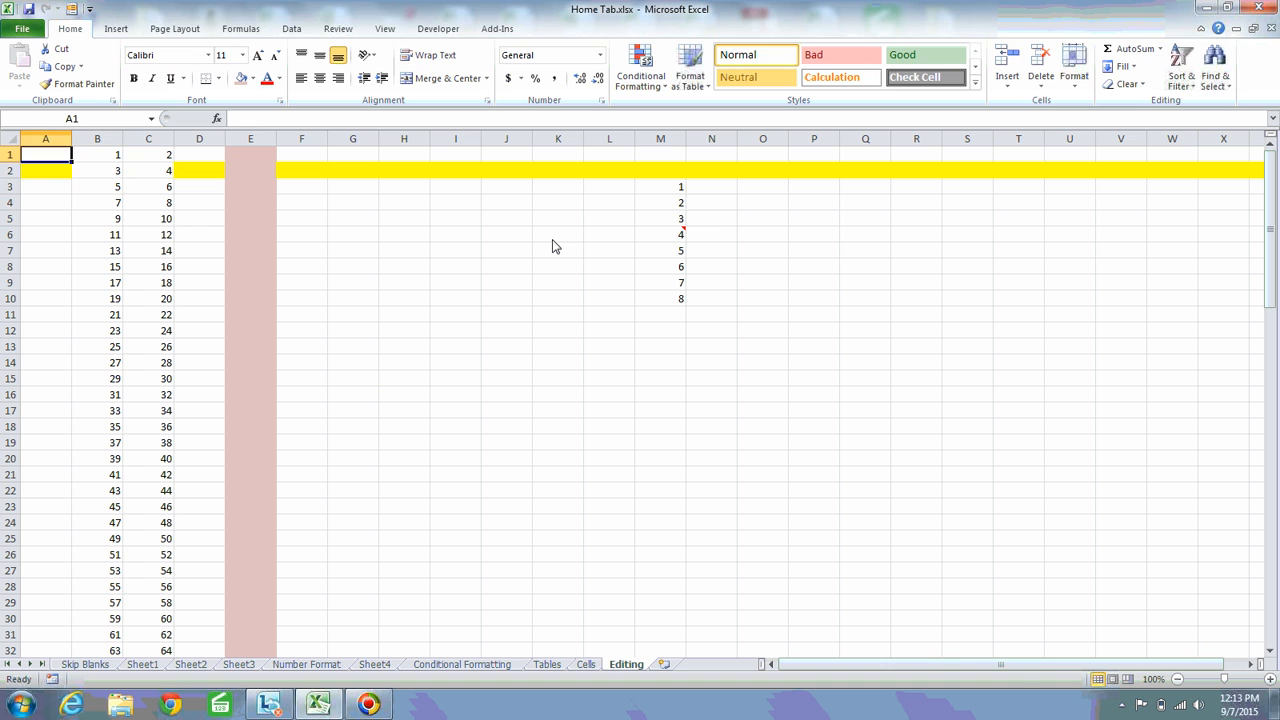
key("ctrl+space")
key("shift+Right")
key("shift+Right")
key("shift+Right")
key("shift+Right")
key("shift+Right")
key("shift+Right")
key("shift+Right")
key("shift+Right")
key("shift+Right")
key("shift+Right")
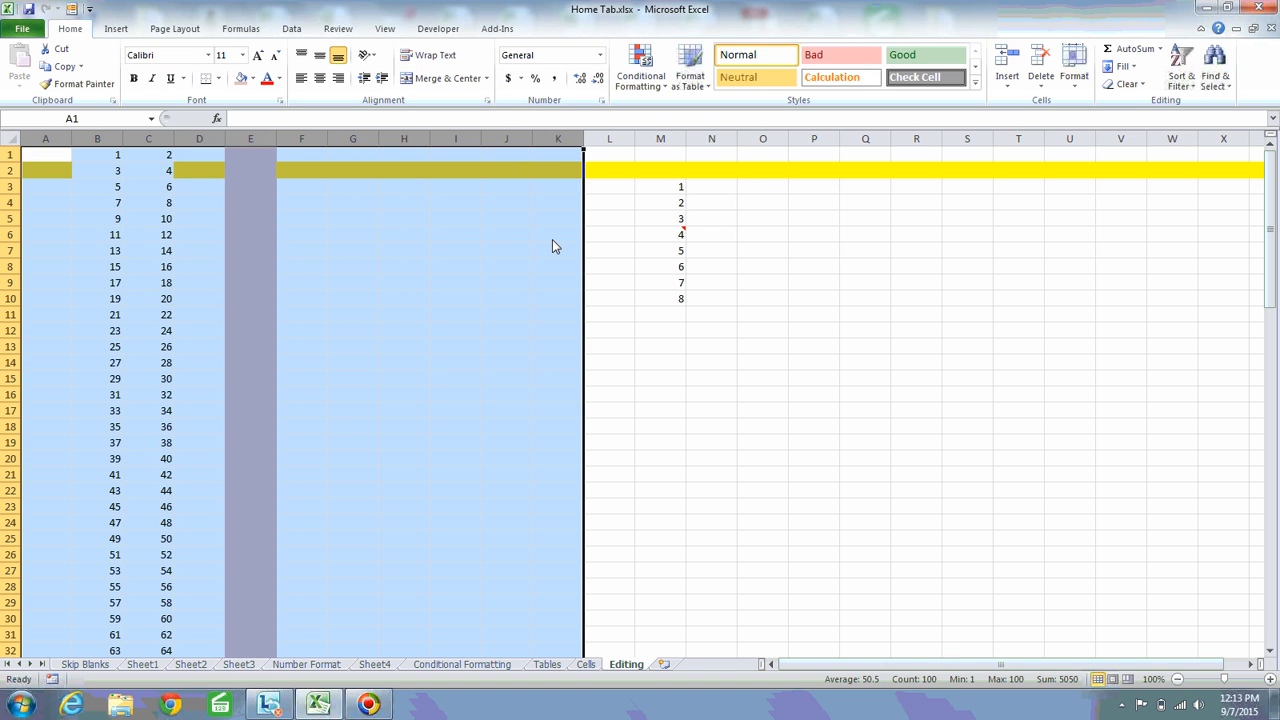
key("Delete")
Remove the fill colour from every cell of the Editing sheet
key("ctrl+Home")
key("ctrl+a")
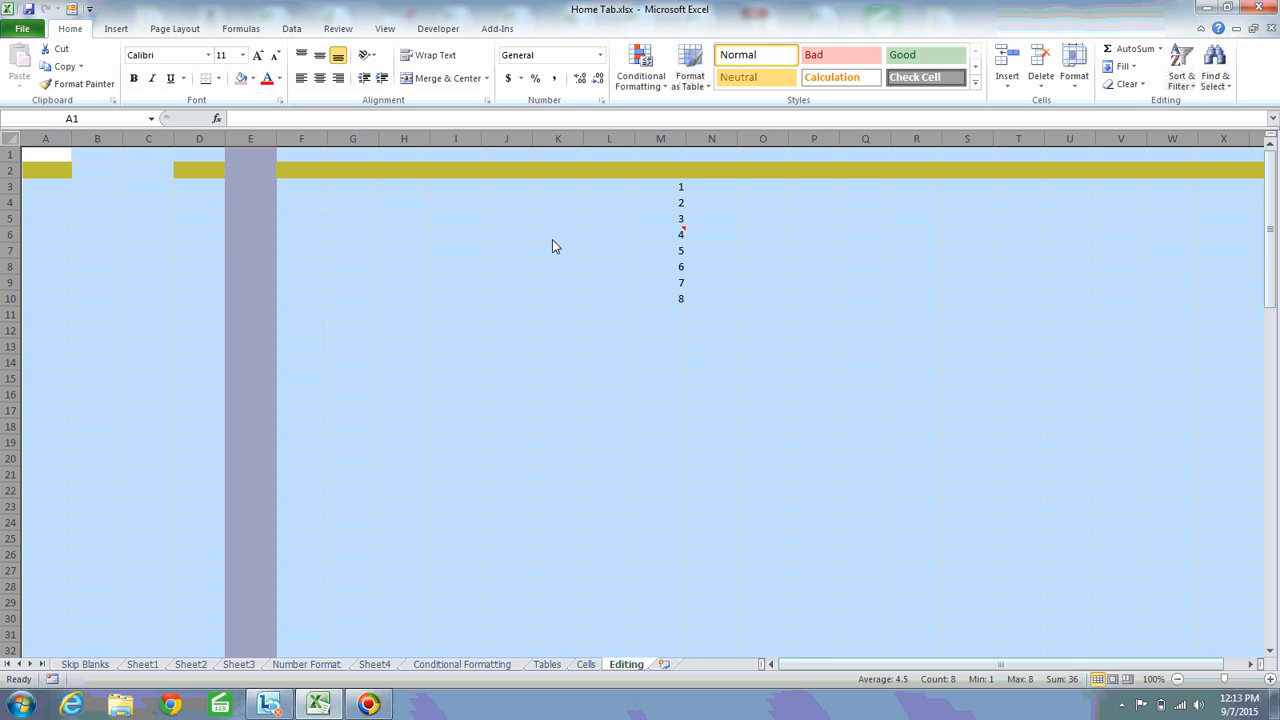
left_click(253, 78)
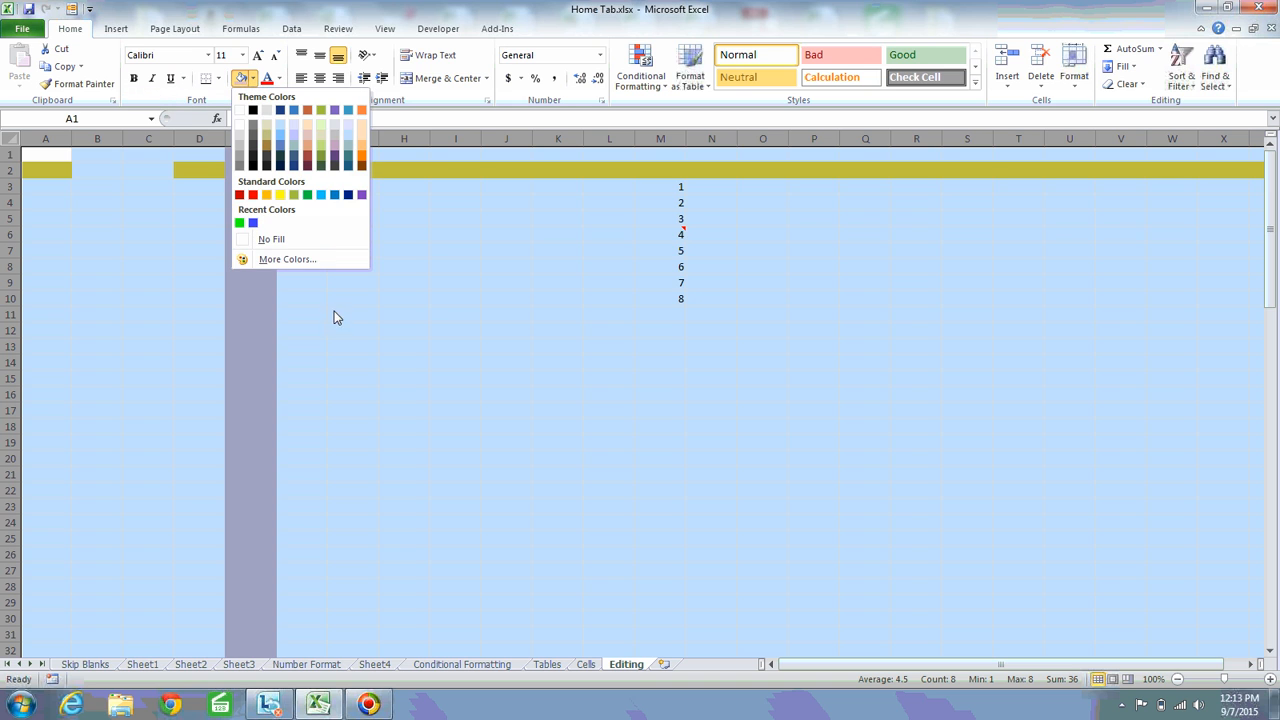
left_click(298, 243)
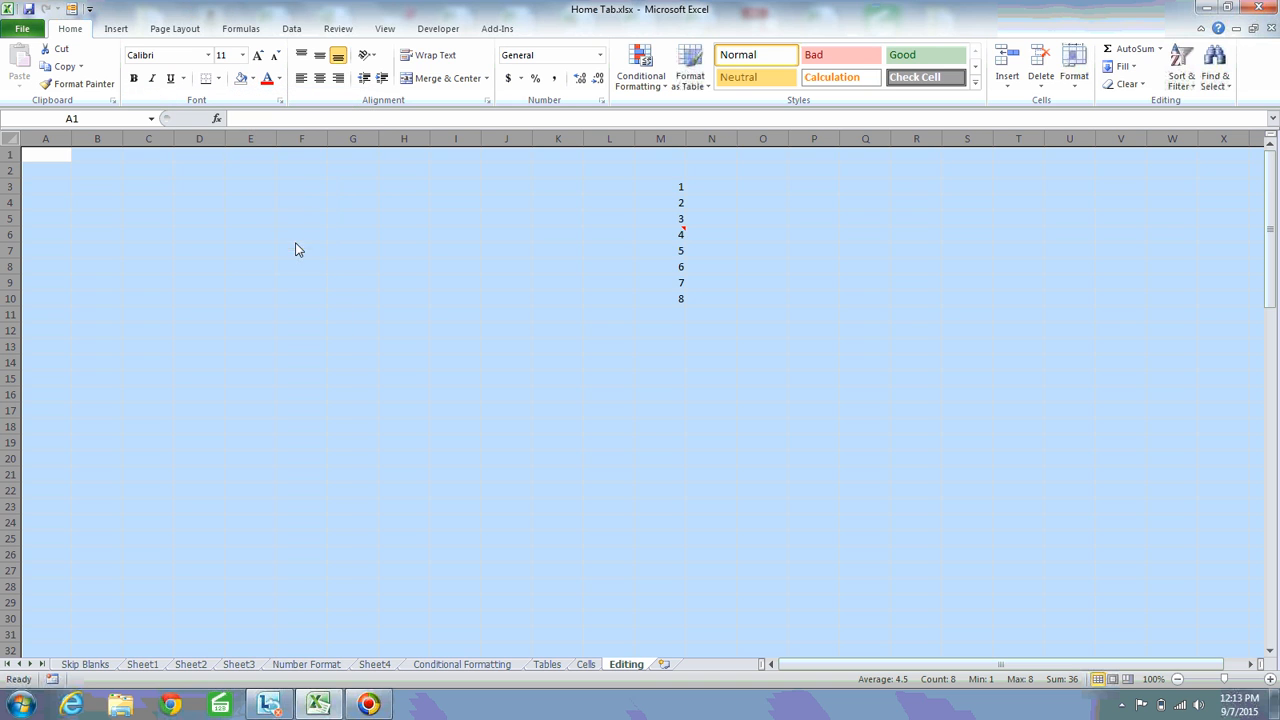
Enter the current date, 9/7/2015, in D1 and keep D1 selected
left_click(190, 205)
key("Up")
key("Up")
key("Up")
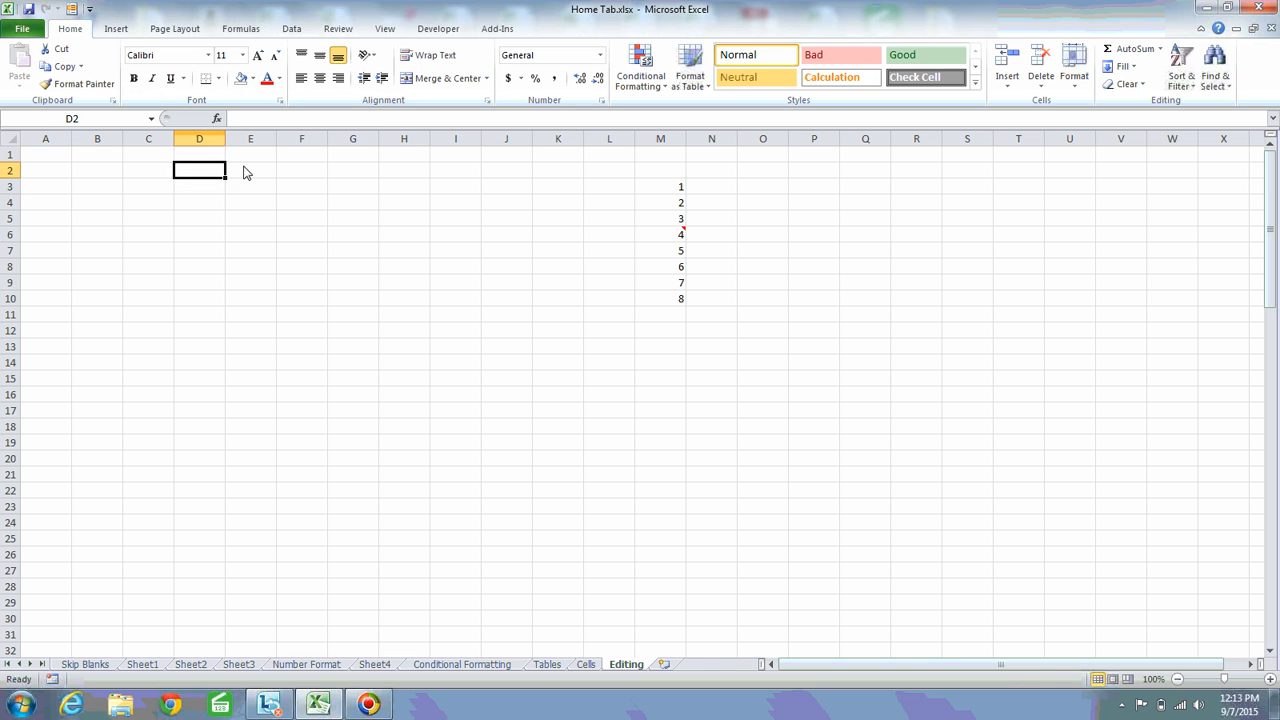
key("ctrl+semicolon")
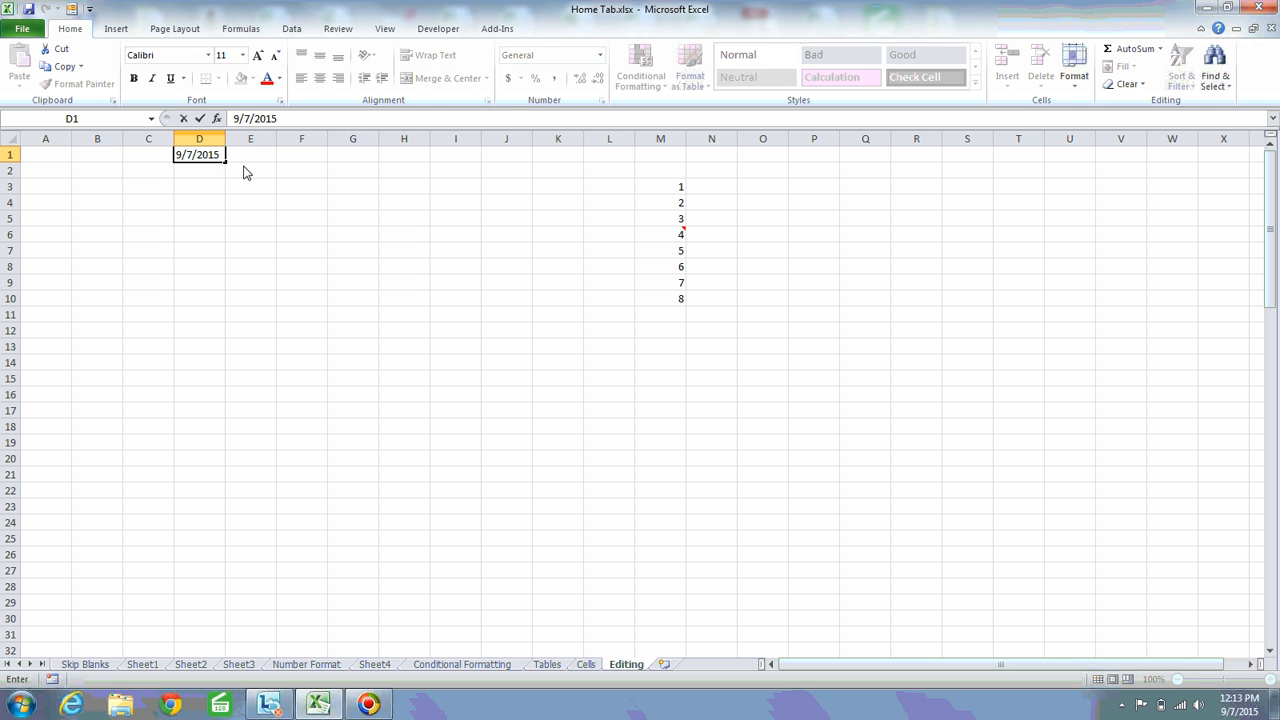
key("Return")
key("Up")
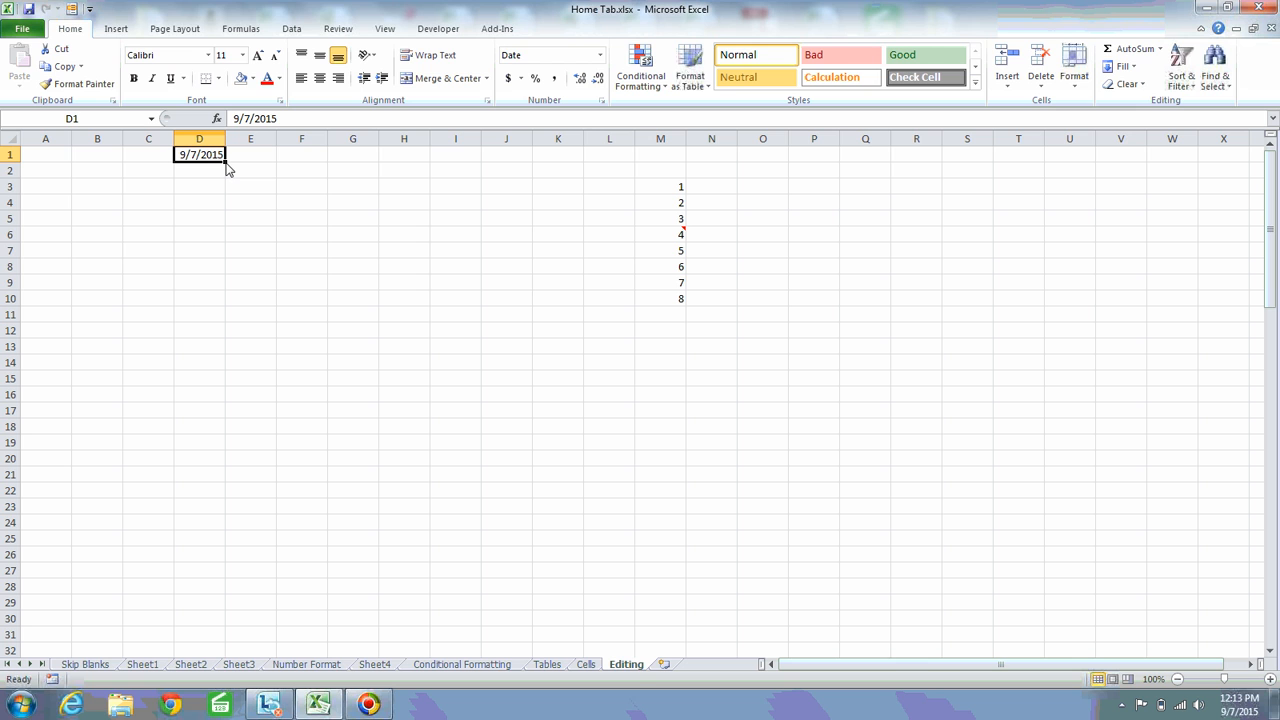
Try AutoFilling the date from D1 down to D29 and widening column D to fit, and undo both changes
left_click_drag(226, 164, 162, 617)
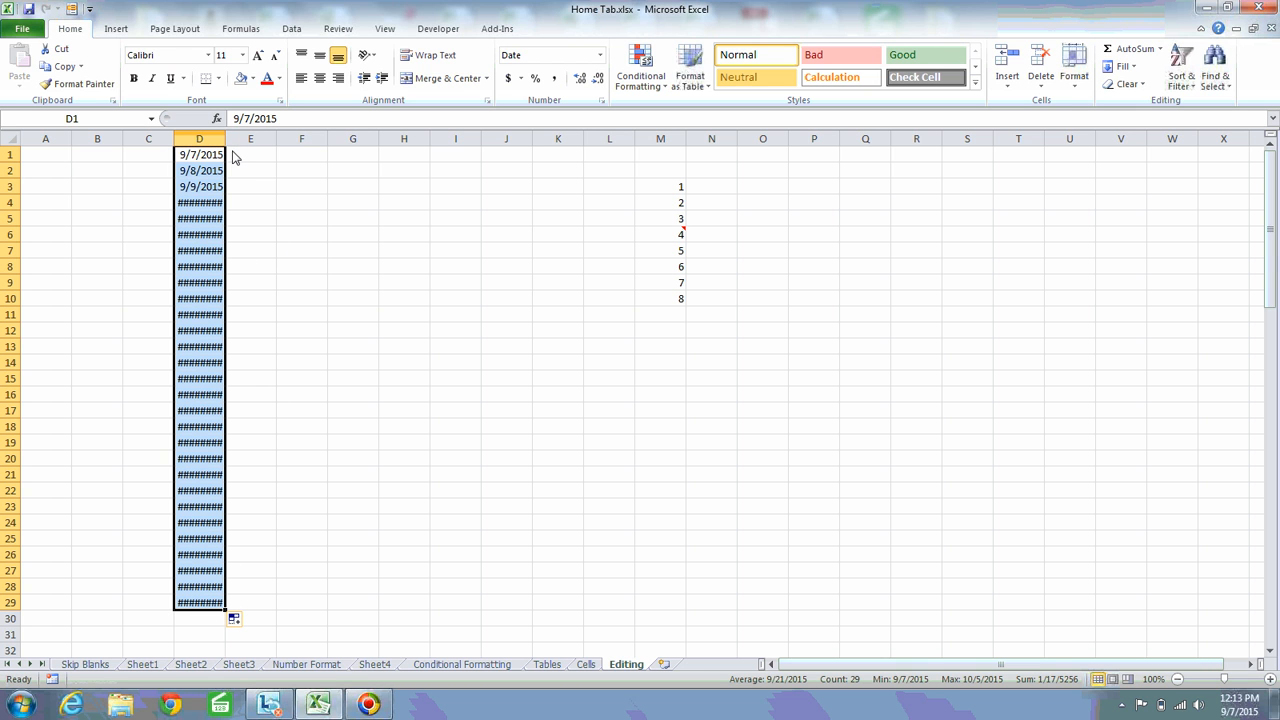
left_click_drag(226, 148, 258, 148)
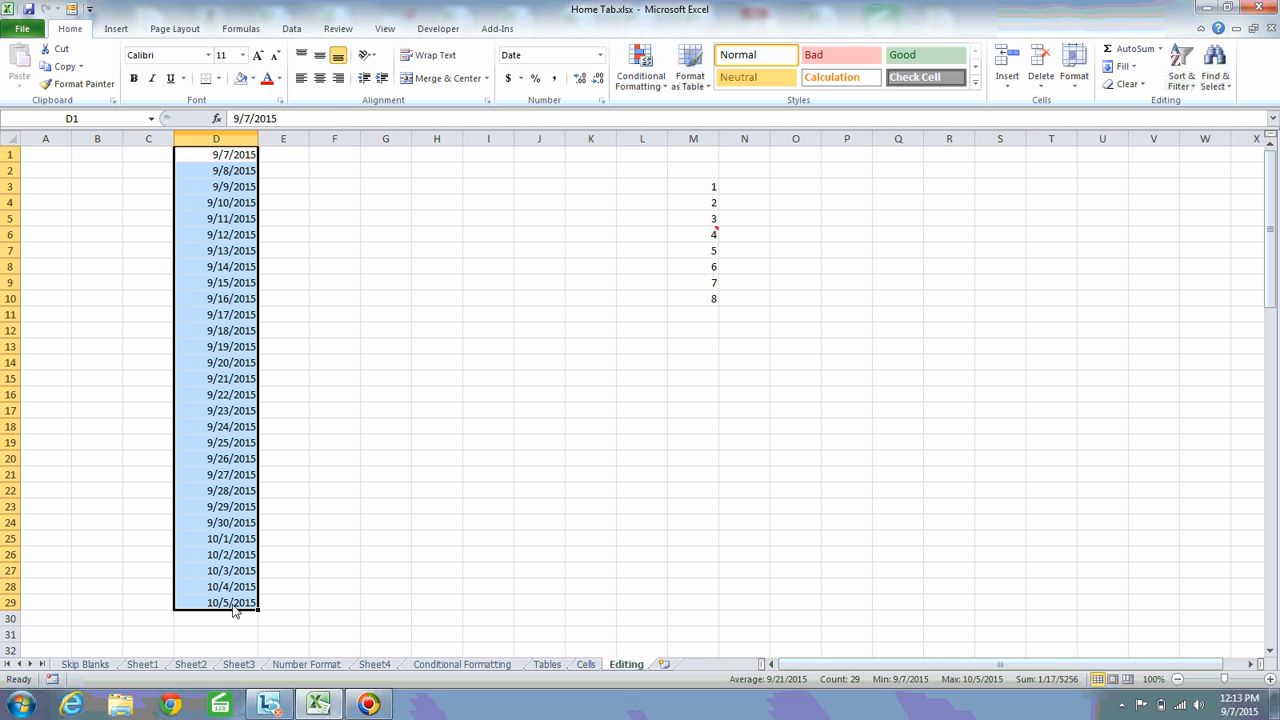
key("ctrl+z")
key("ctrl+z")
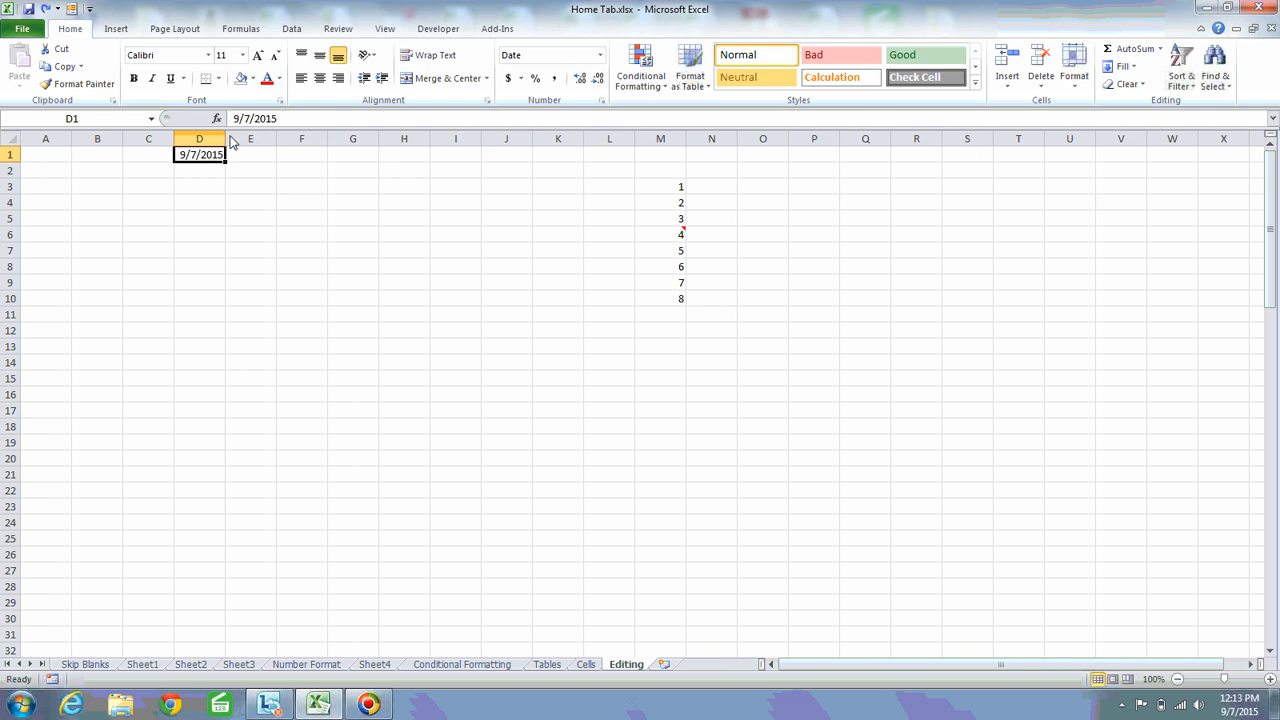
Widen column D slightly and open the fill Series settings for the date in D1
left_click_drag(229, 143, 246, 146)
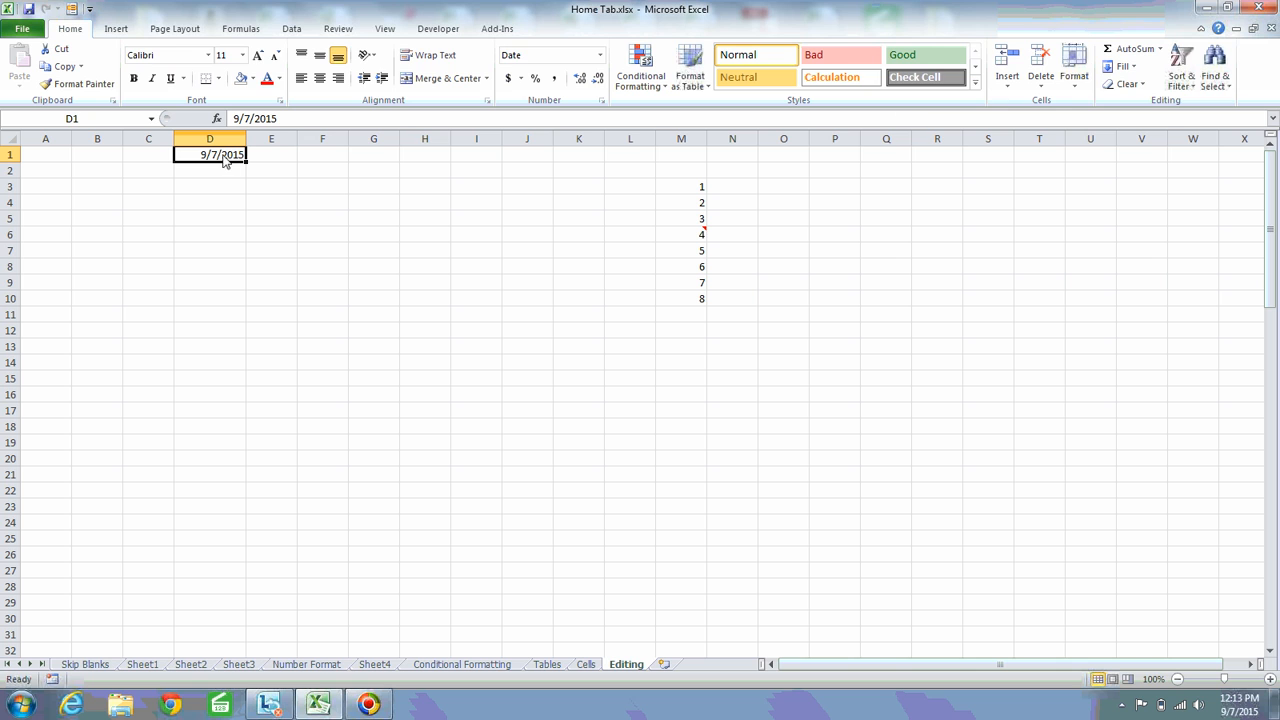
left_click(1136, 70)
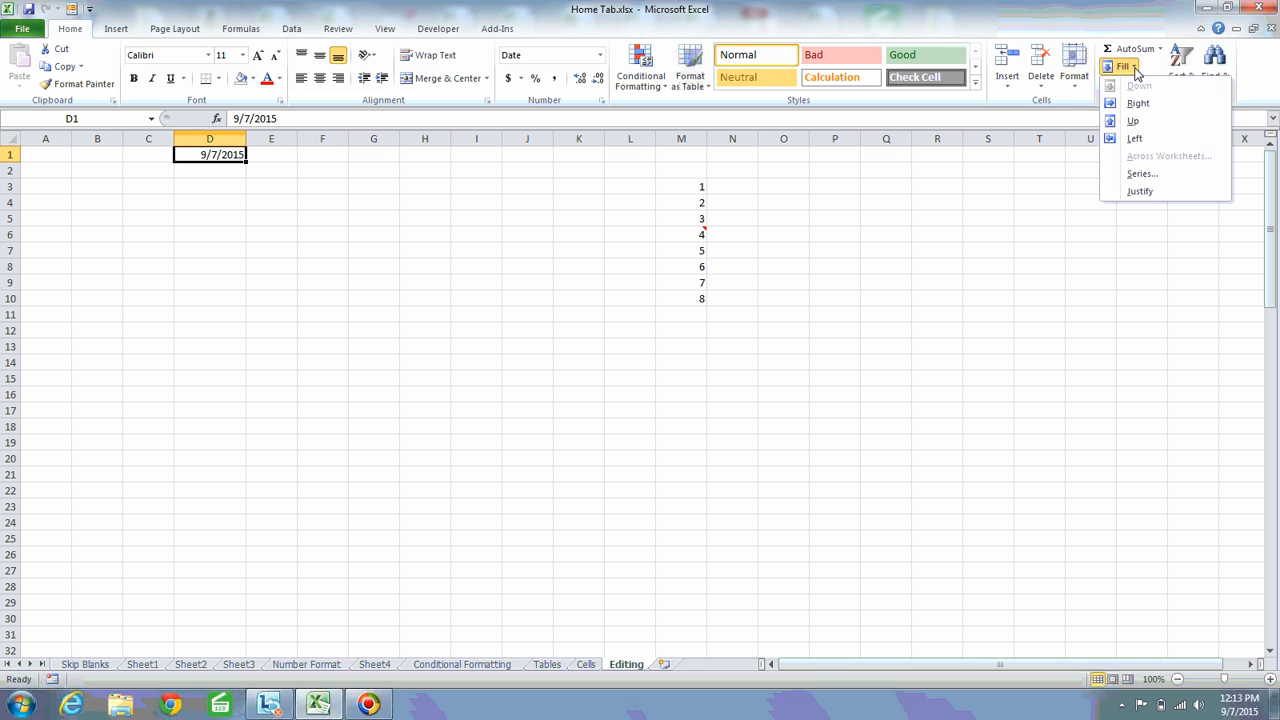
left_click(1150, 177)
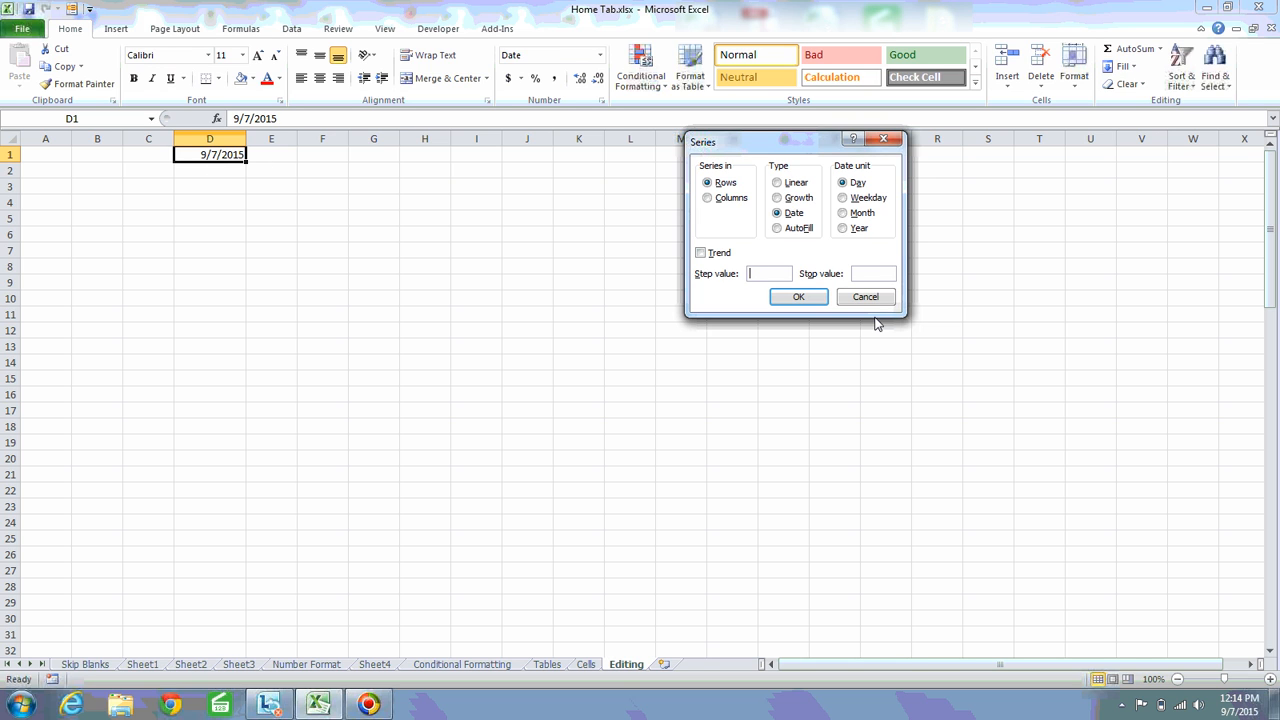
Try a daily date series in rows from D1 with step value 1 and stop value 31/12/2015
type("1")
left_click(867, 280)
type("31/12/201")
left_click(799, 300)
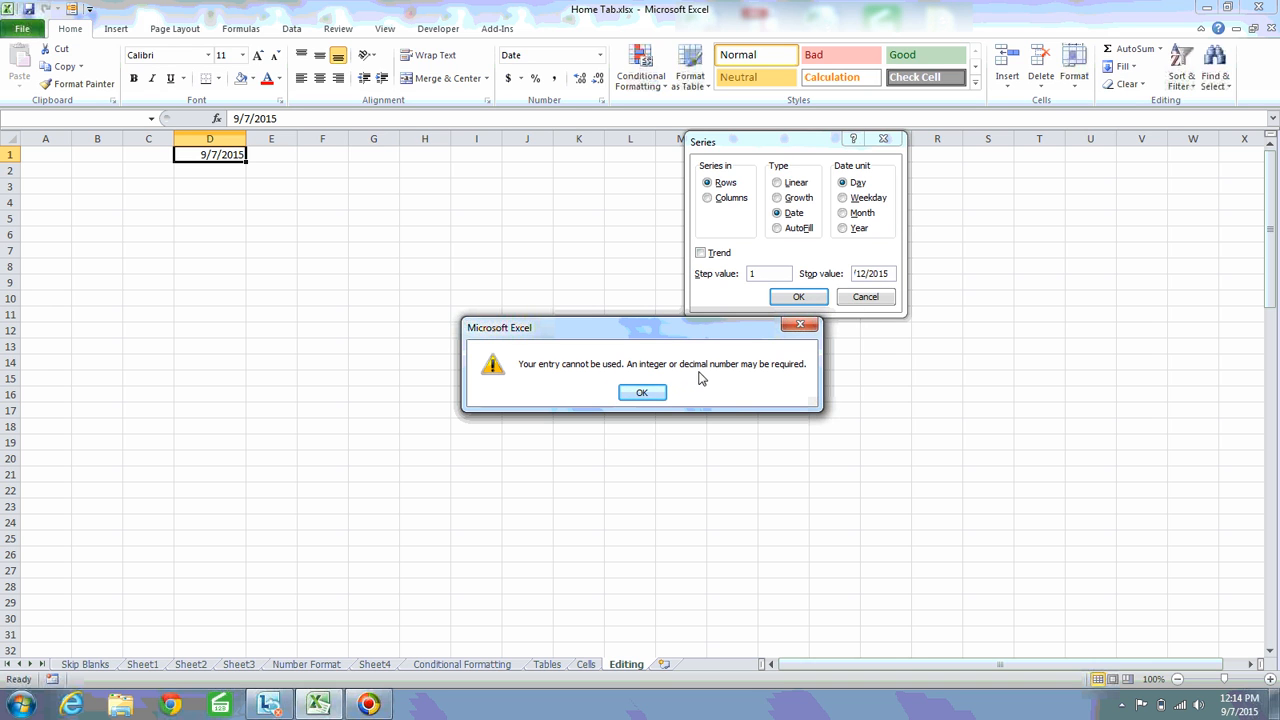
key("Return")
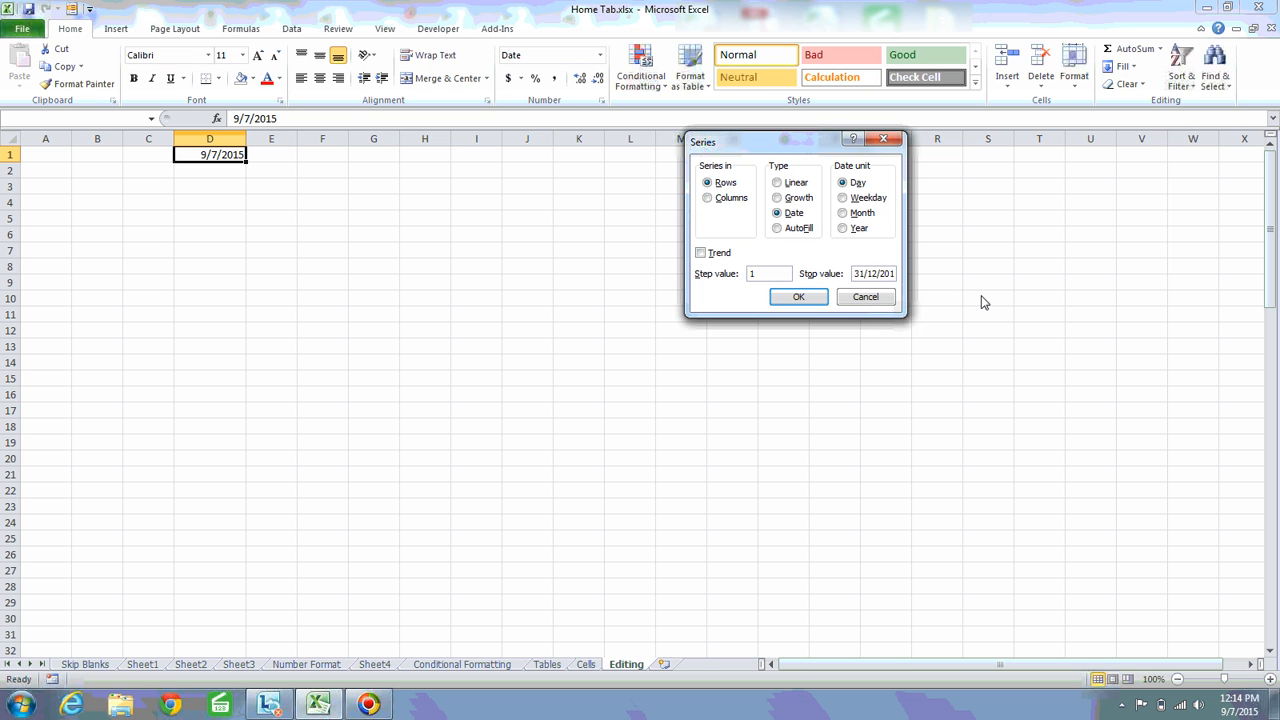
Correct the stop date, fill the daily series along row 1 from D1, and undo the fill
key("BackSpace")
type("31/")
left_click(882, 278)
left_click(797, 297)
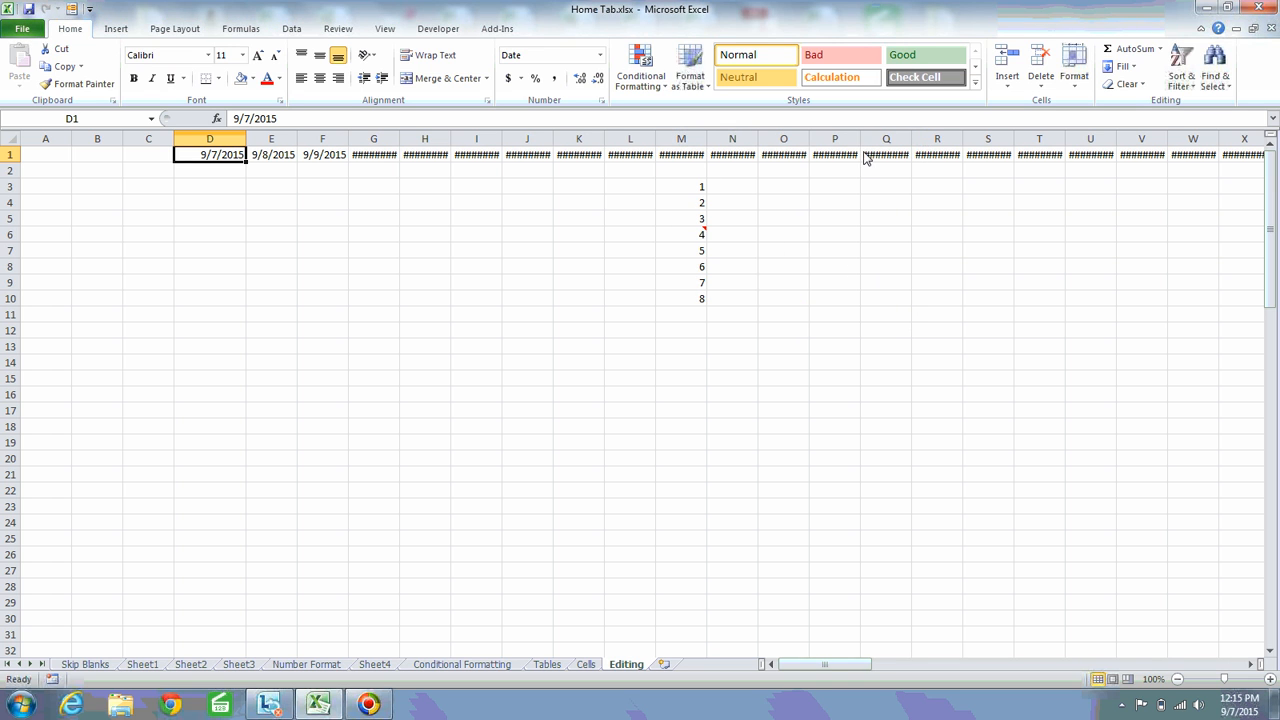
key("ctrl+z")
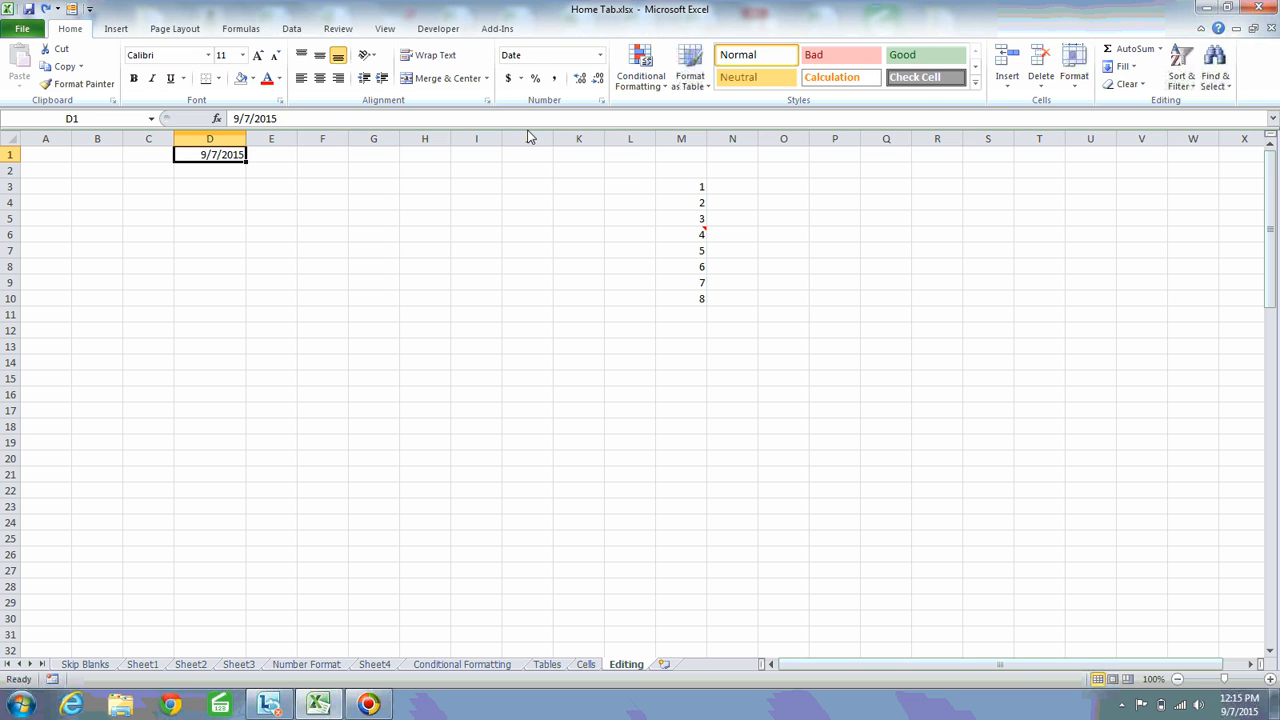
Fill a daily date series down column D from D1 with step value 1 and stop value 12/31/2015
left_click(1135, 66)
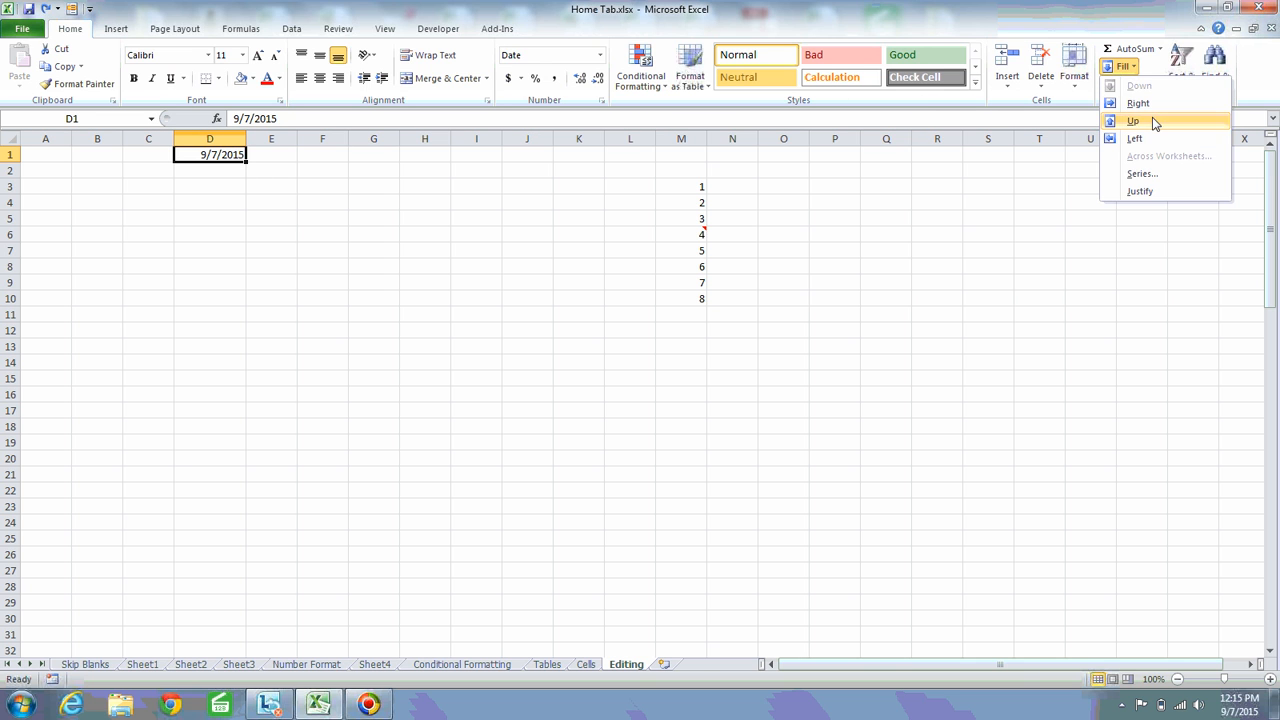
left_click(1142, 174)
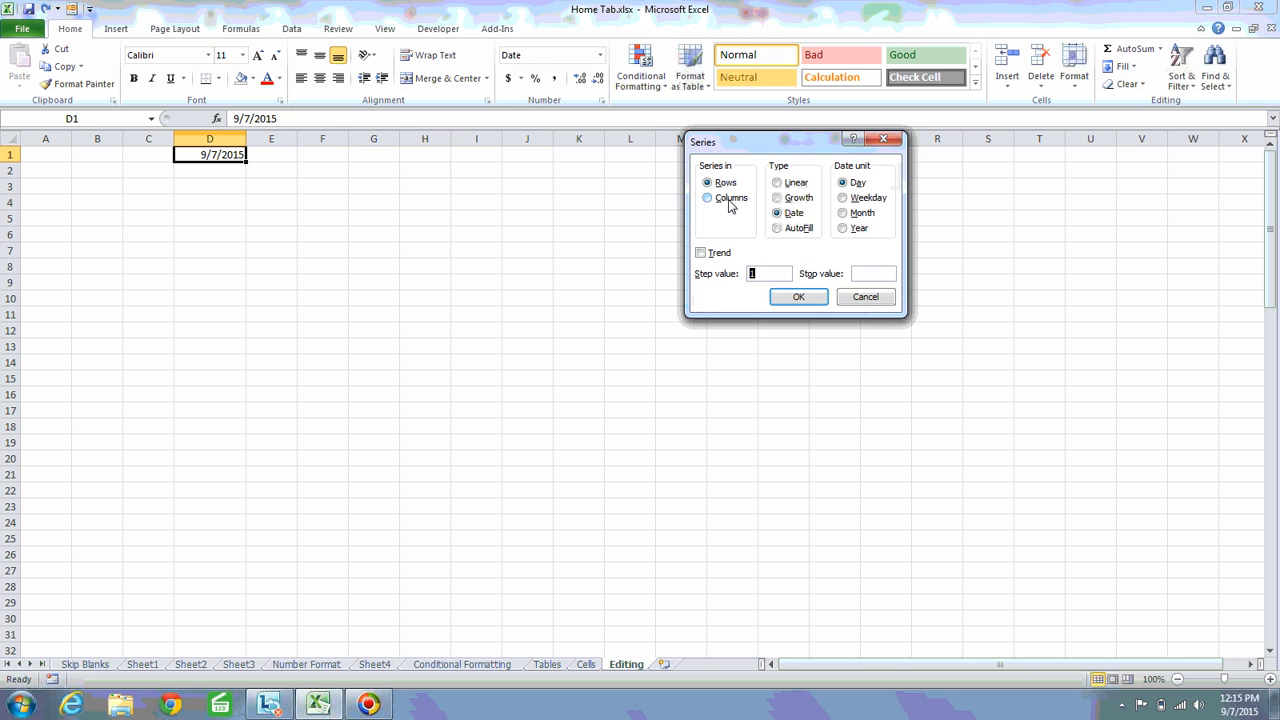
left_click(724, 202)
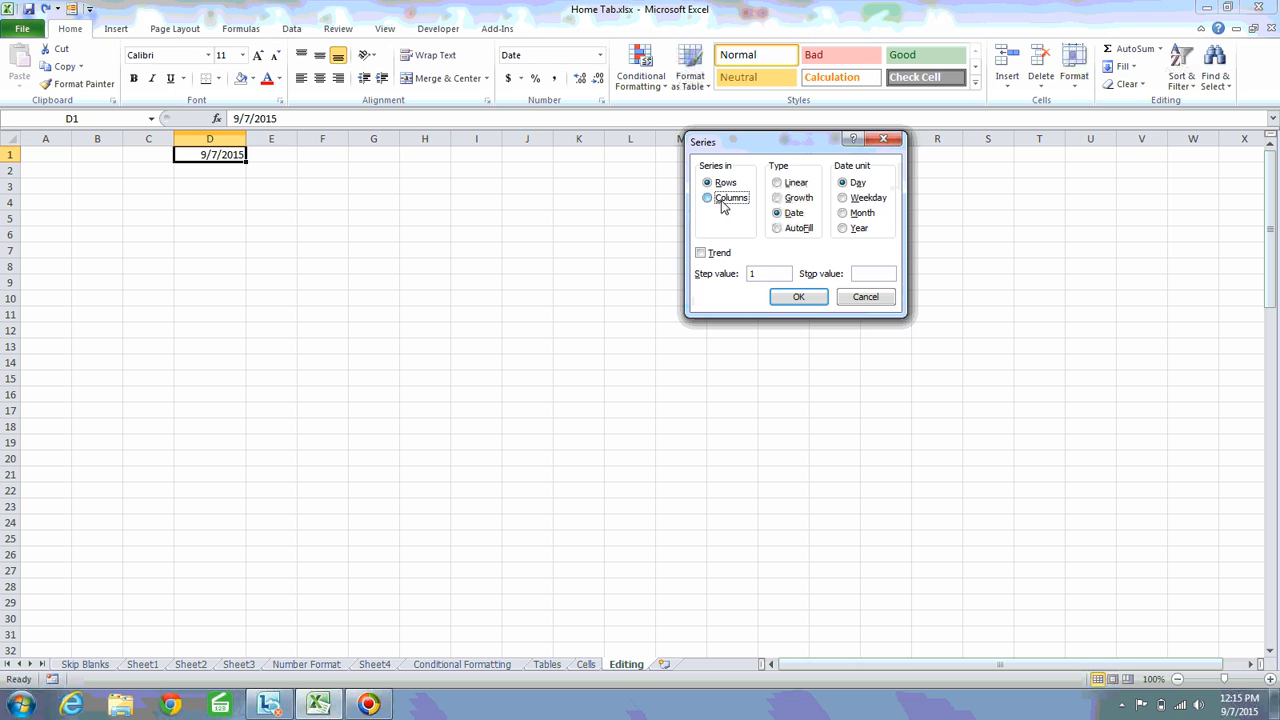
left_click(873, 278)
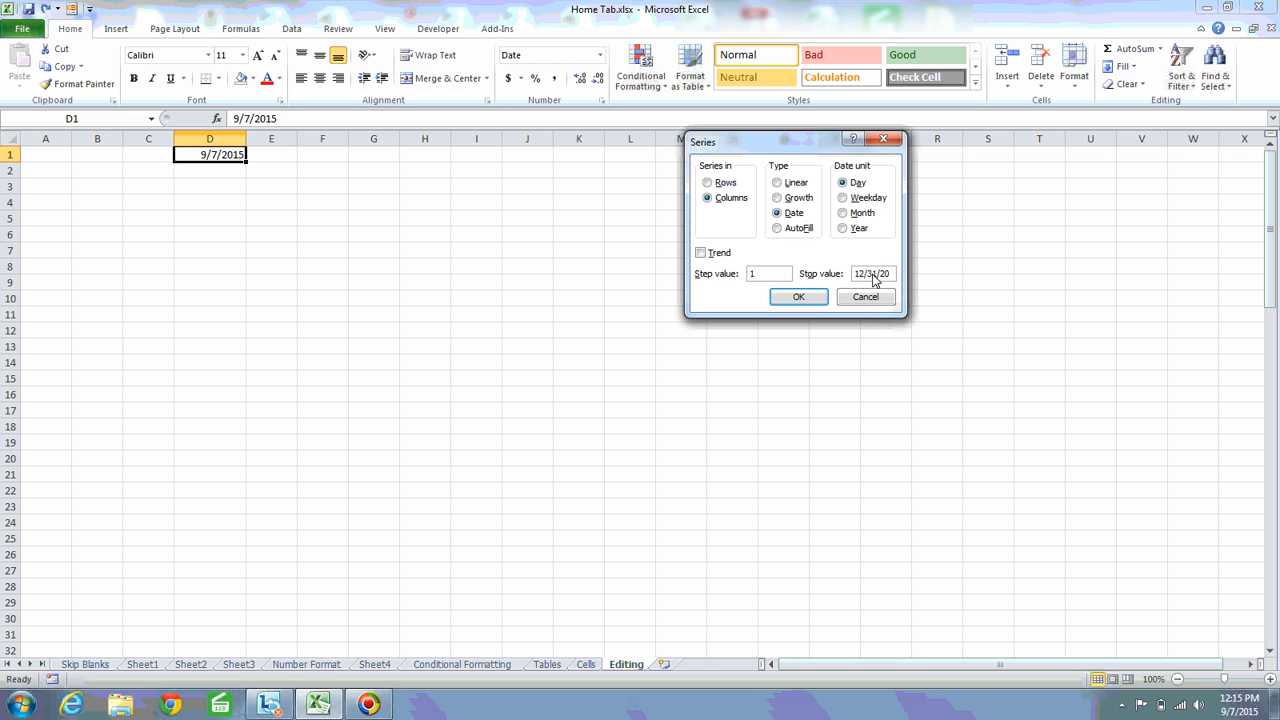
type("12/31/201")
type("5")
left_click(798, 297)
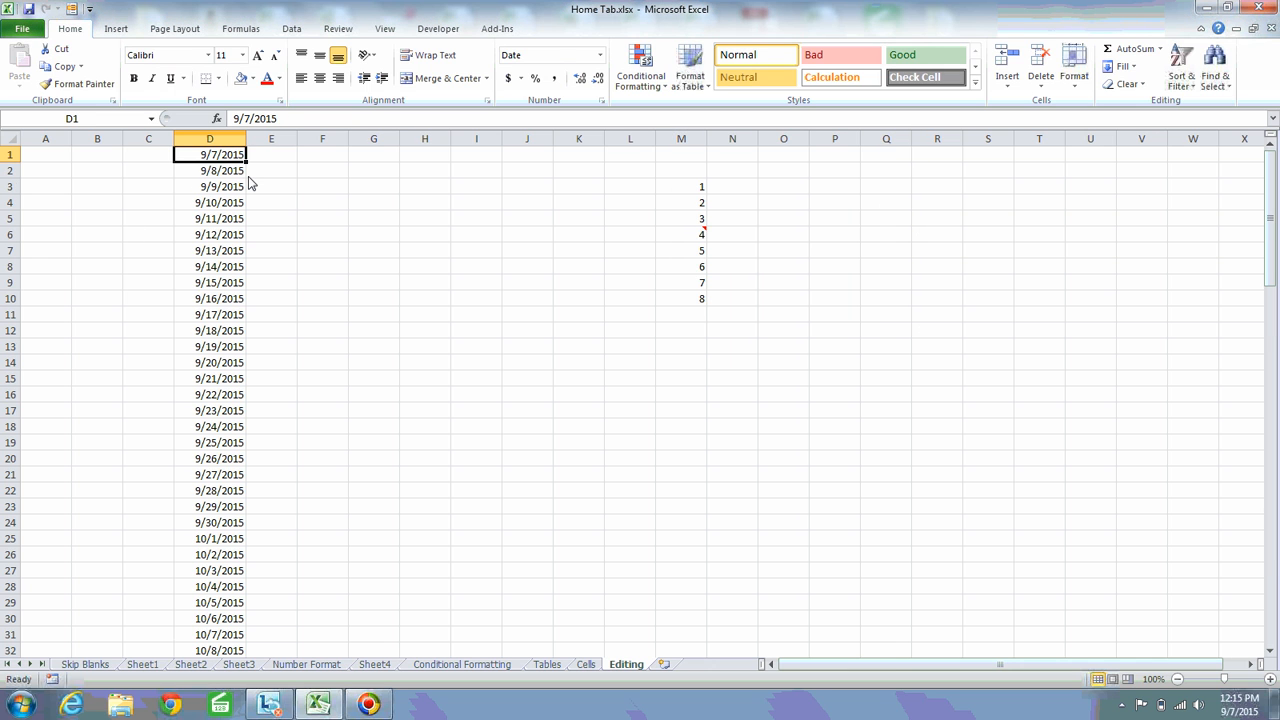
Examine the last dates of the filled series in column D and return to D1
key("ctrl+Down")
key("Down")
key("Up")
key("Down")
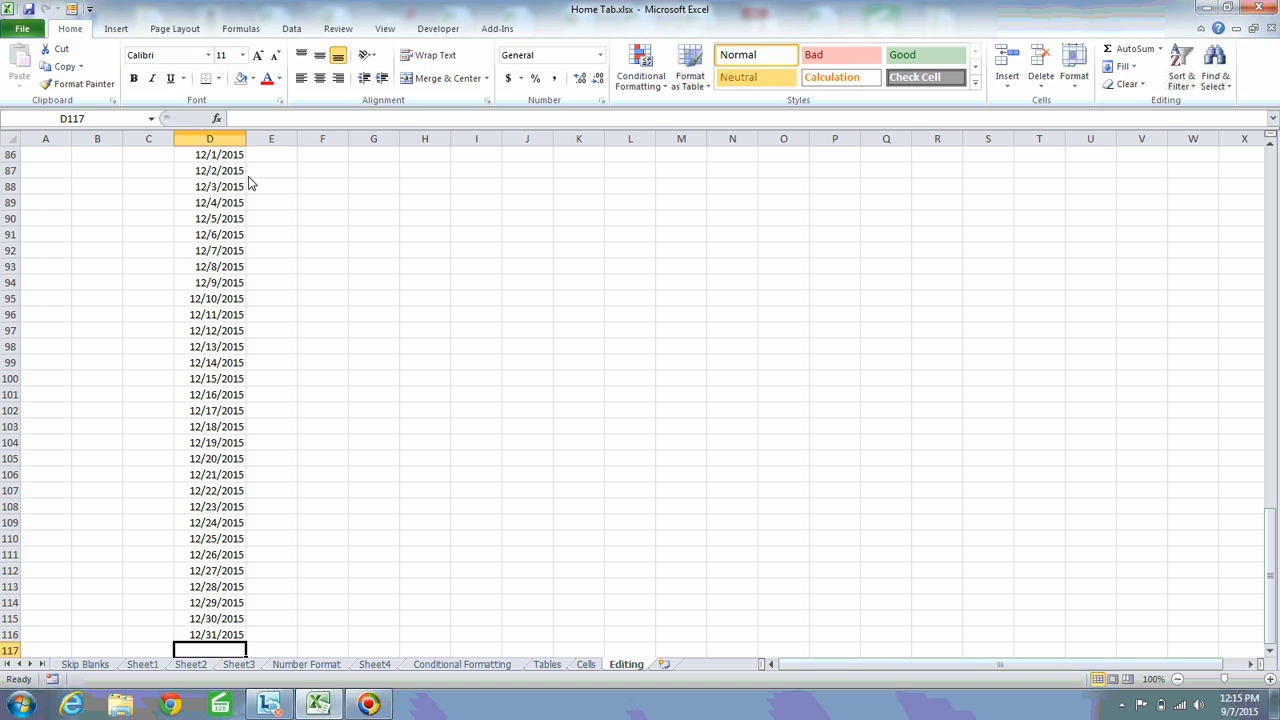
key("Up")
key("Up")
key("Up")
key("Up")
key("Up")
key("Up")
key("Up")
key("Up")
key("Up")
key("Up")
key("Up")
key("Up")
key("Up")
key("Up")
key("Up")
key("Up")
key("Up")
key("Up")
key("Up")
key("Up")
key("Up")
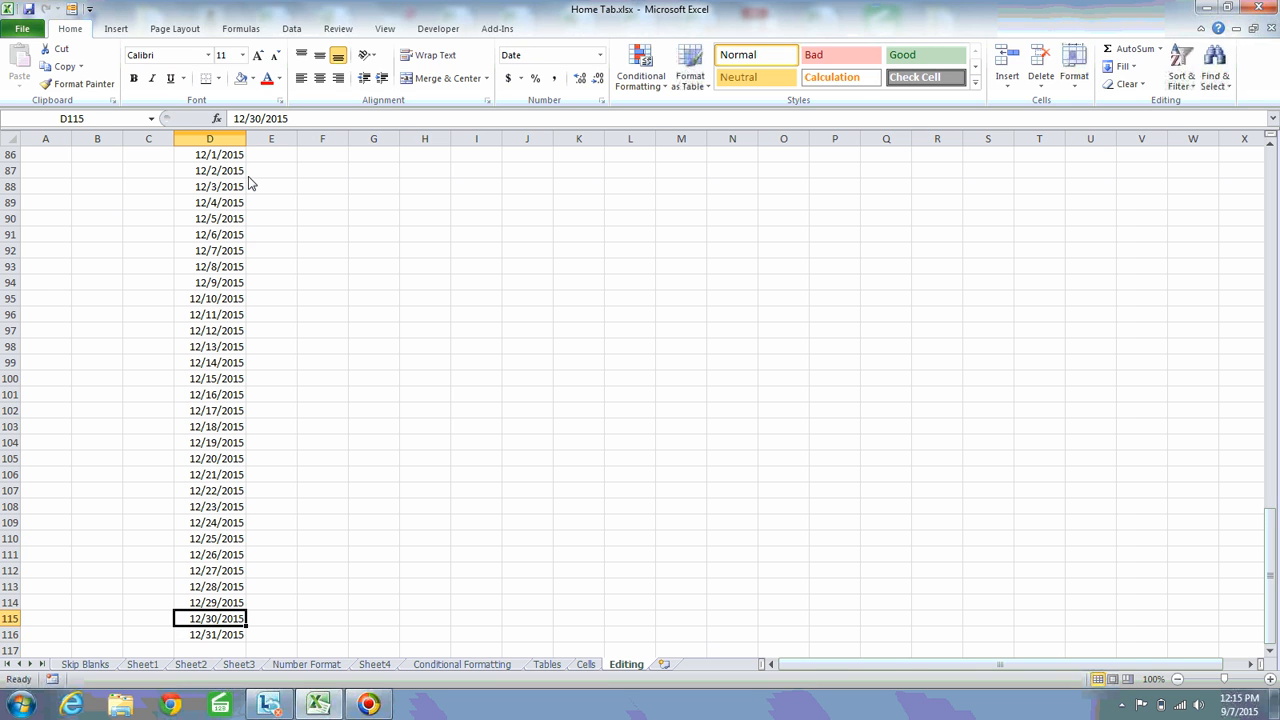
Delete all the filled dates below D1 in column D, keeping the date in D1
key("Up")
key("Up")
key("Up")
key("Up")
key("Up")
key("Up")
key("Up")
key("Up")
key("Up")
key("Up")
key("Up")
key("Up")
key("Up")
key("Up")
key("Up")
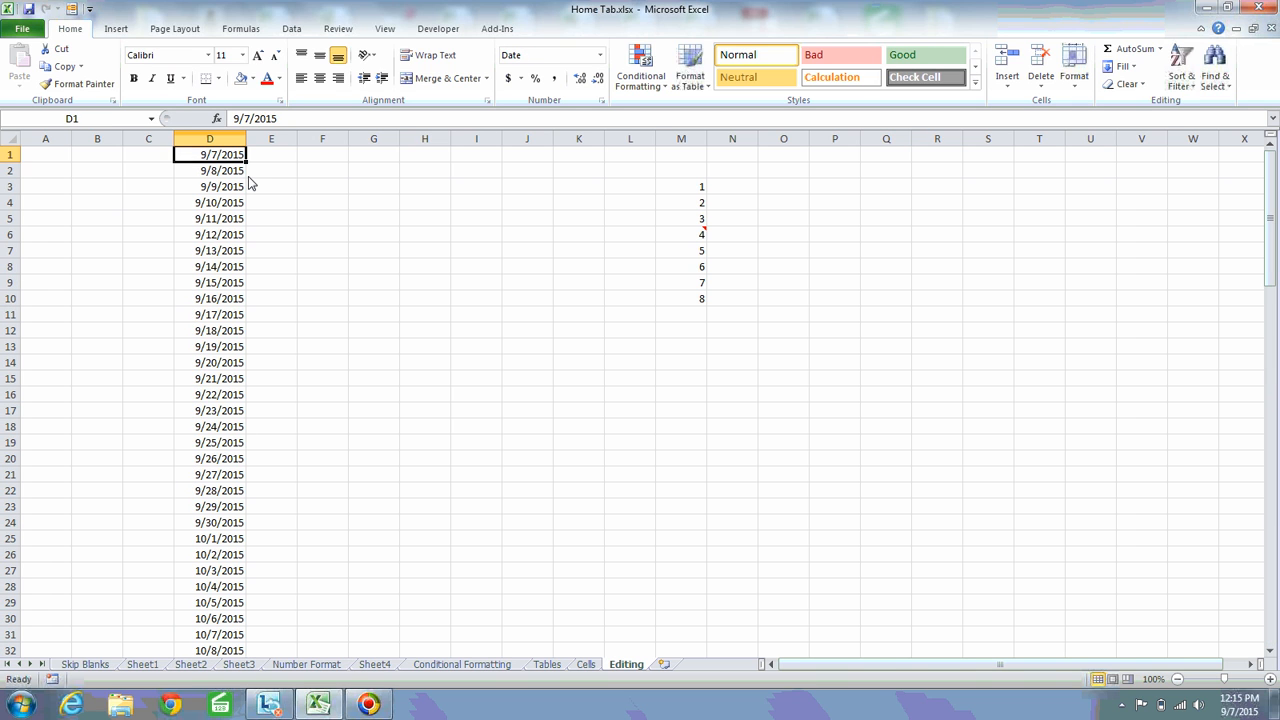
key("Down")
key("Down")
key("Up")
key("Up")
key("Down")
key("ctrl+shift+Down")
key("Delete")
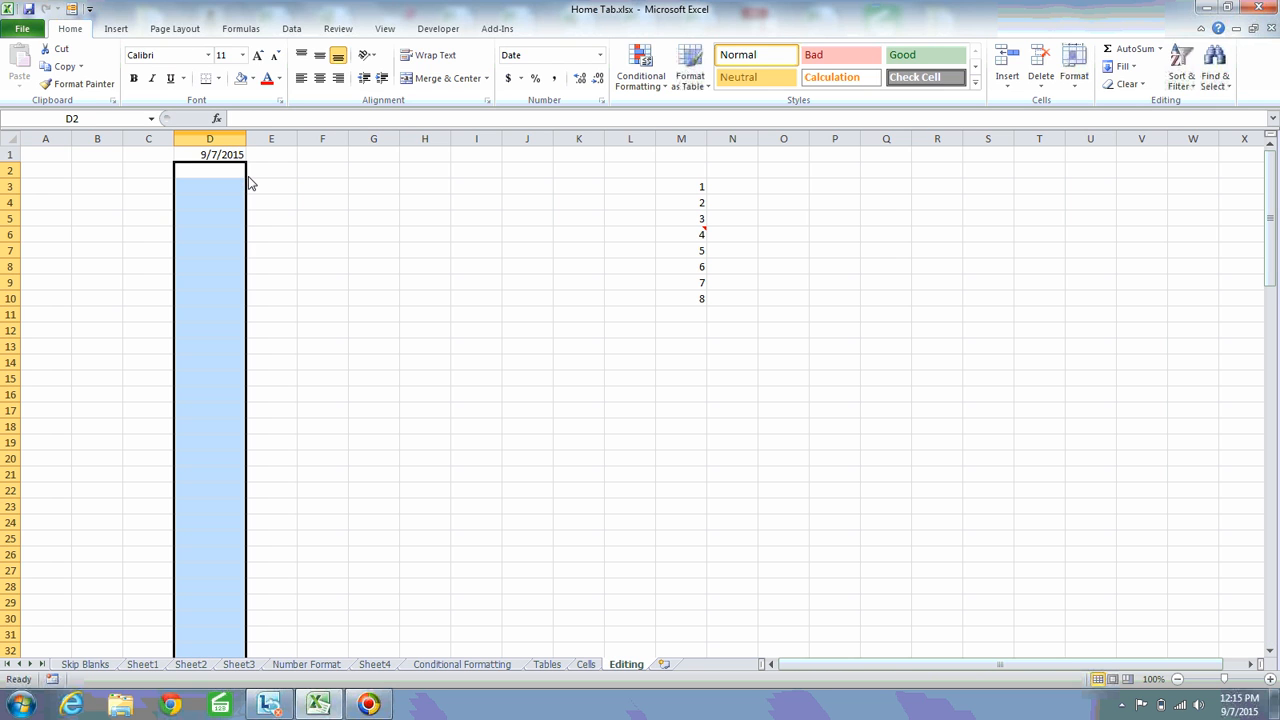
key("Up")
key("Down")
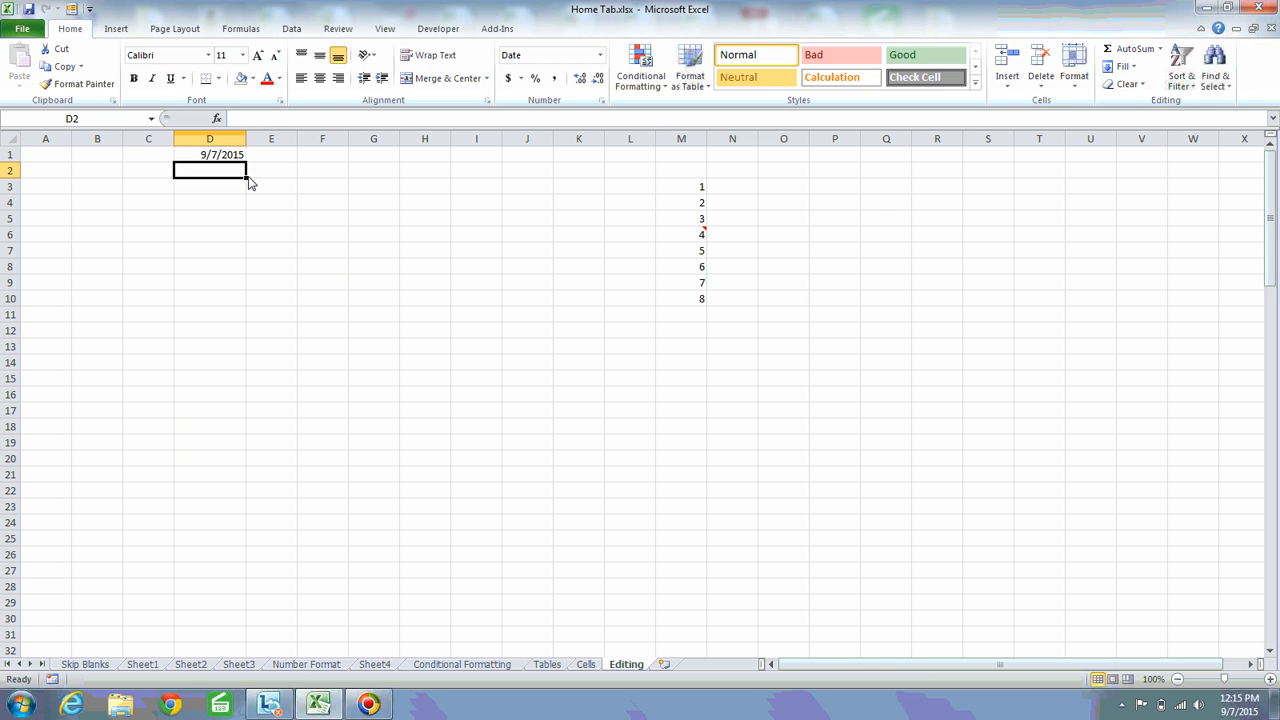
key("Up")
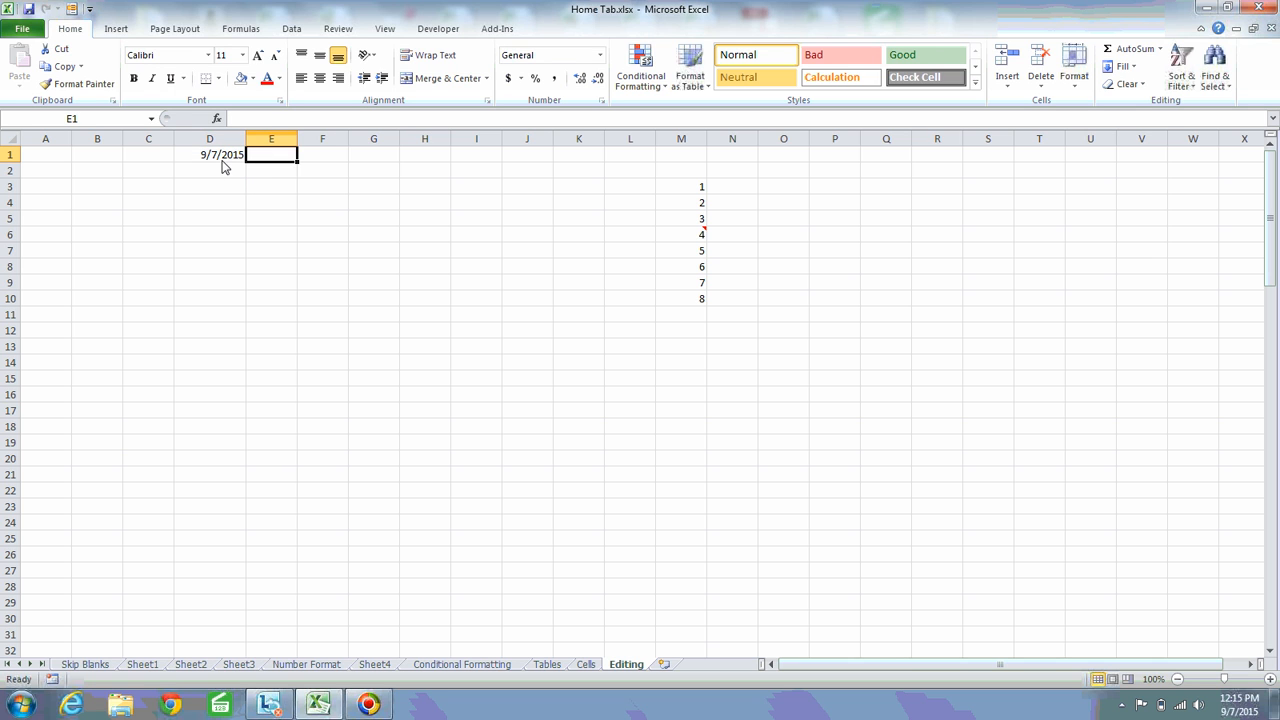
Fill a weekday date series down column D from D1 with step value 1 and stop value 9/30/2015
left_click(228, 158)
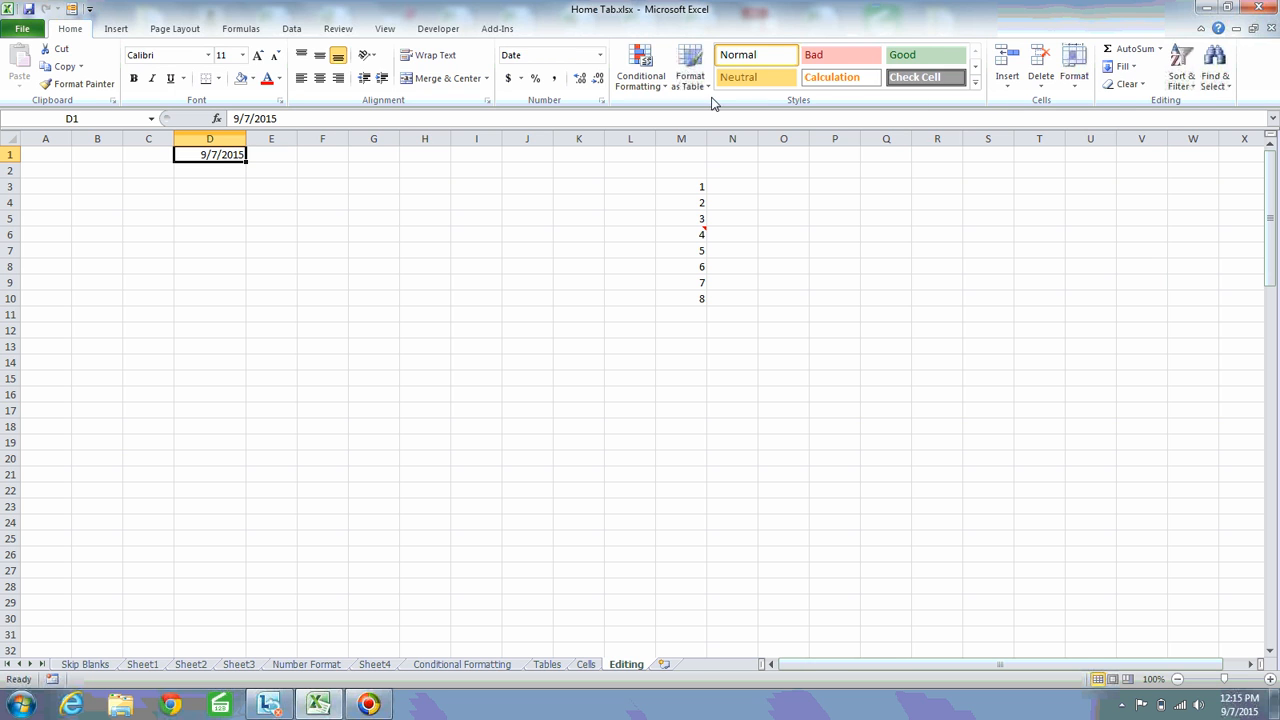
left_click(1122, 67)
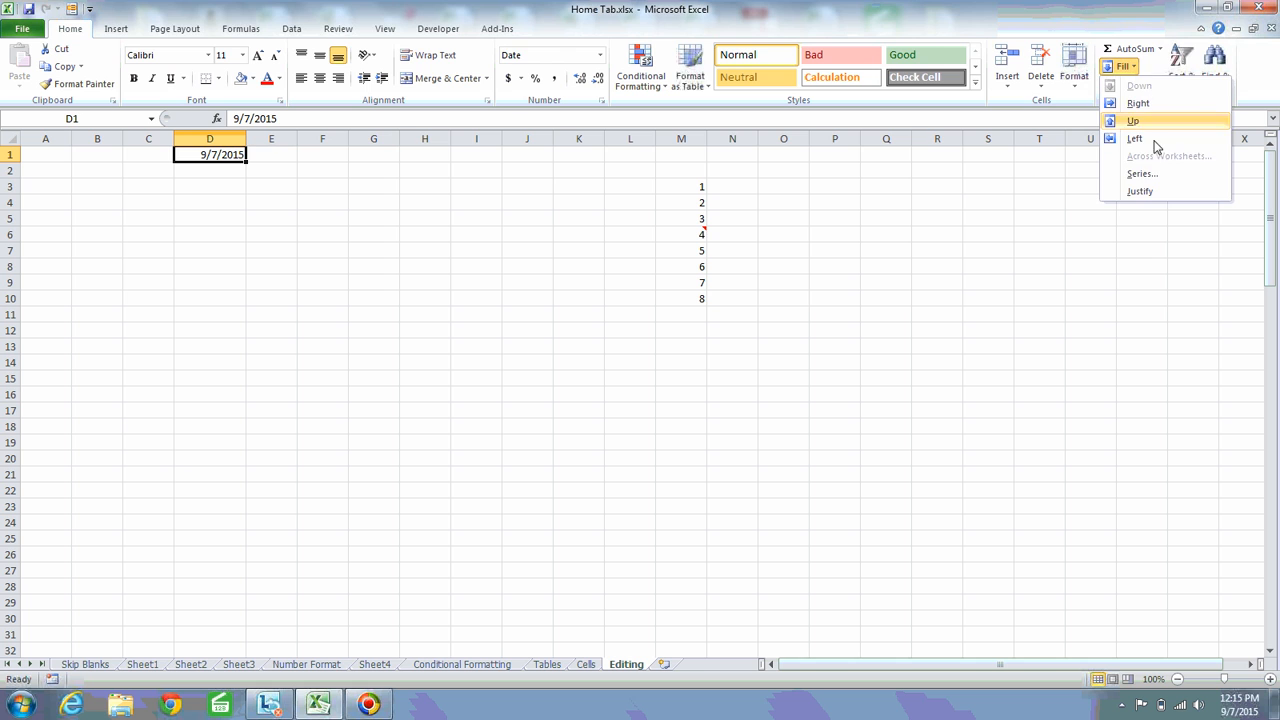
left_click(1145, 176)
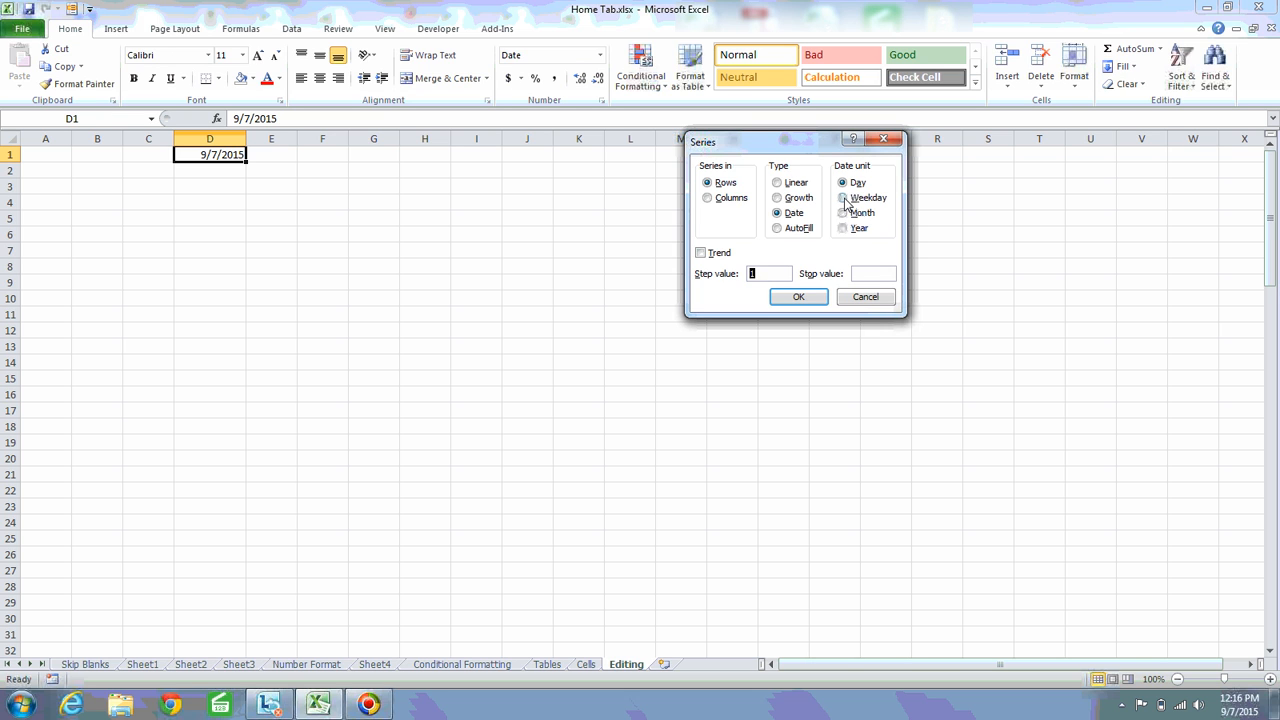
left_click(843, 198)
left_click(760, 279)
left_click(862, 276)
type("5")
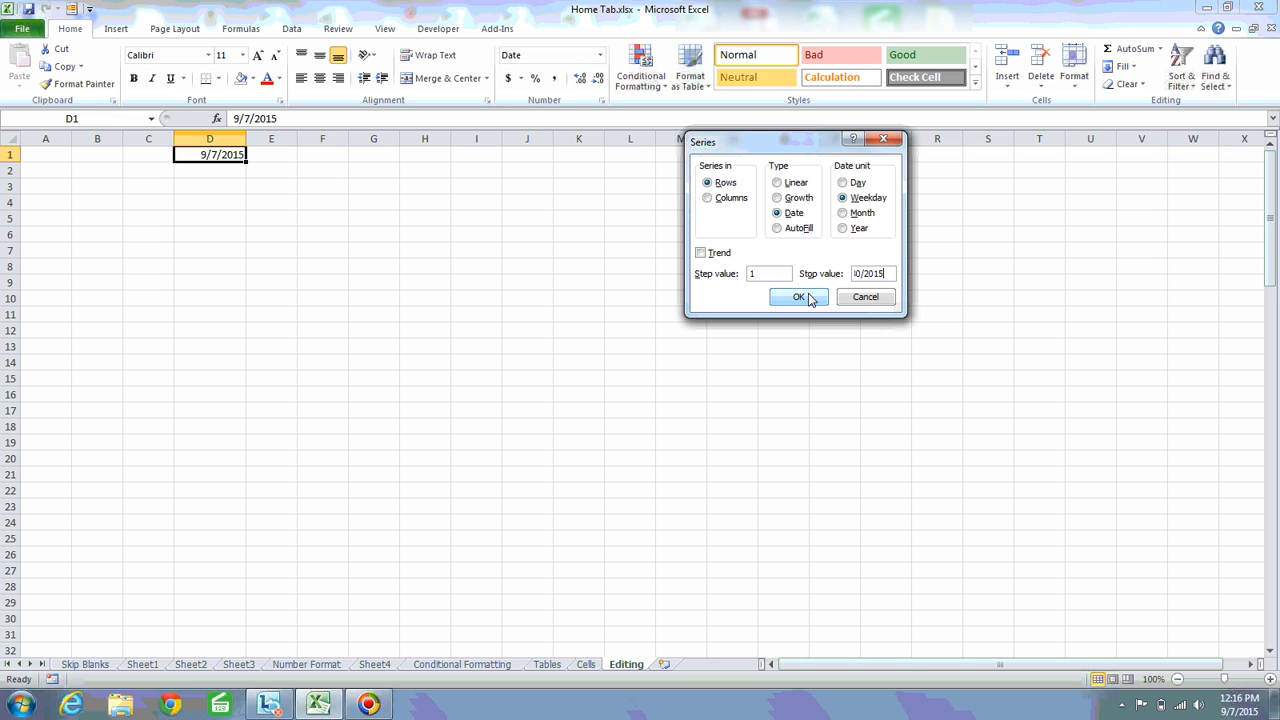
left_click(727, 199)
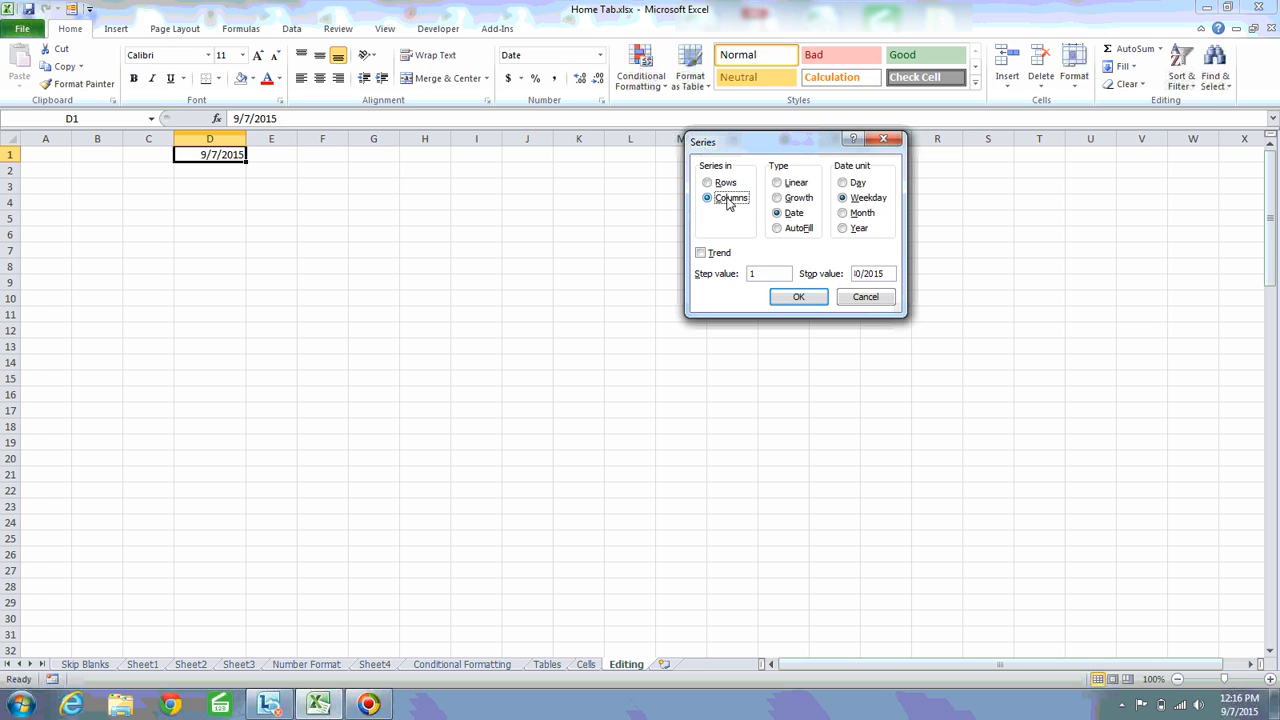
left_click(801, 297)
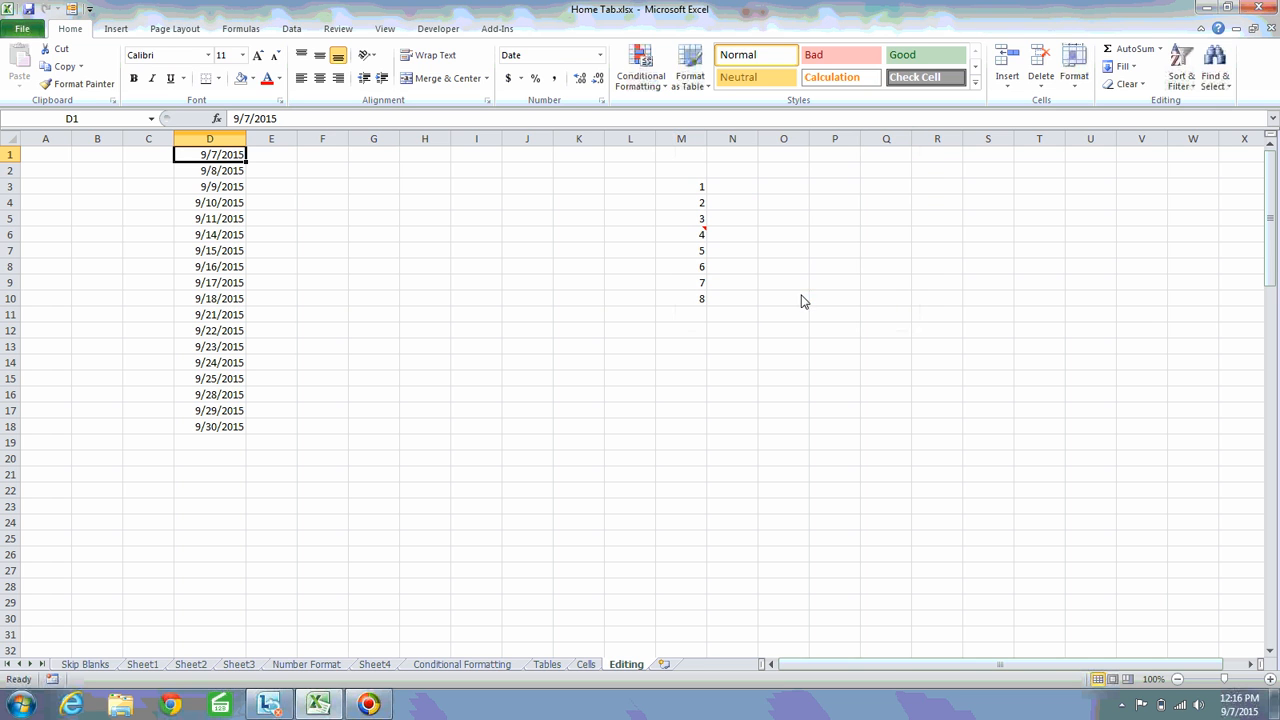
Highlight the dates 9/11/2015 and 9/14/2015 in D5:D6 with a yellow fill
left_click(224, 176)
key("Down")
key("Down")
key("Down")
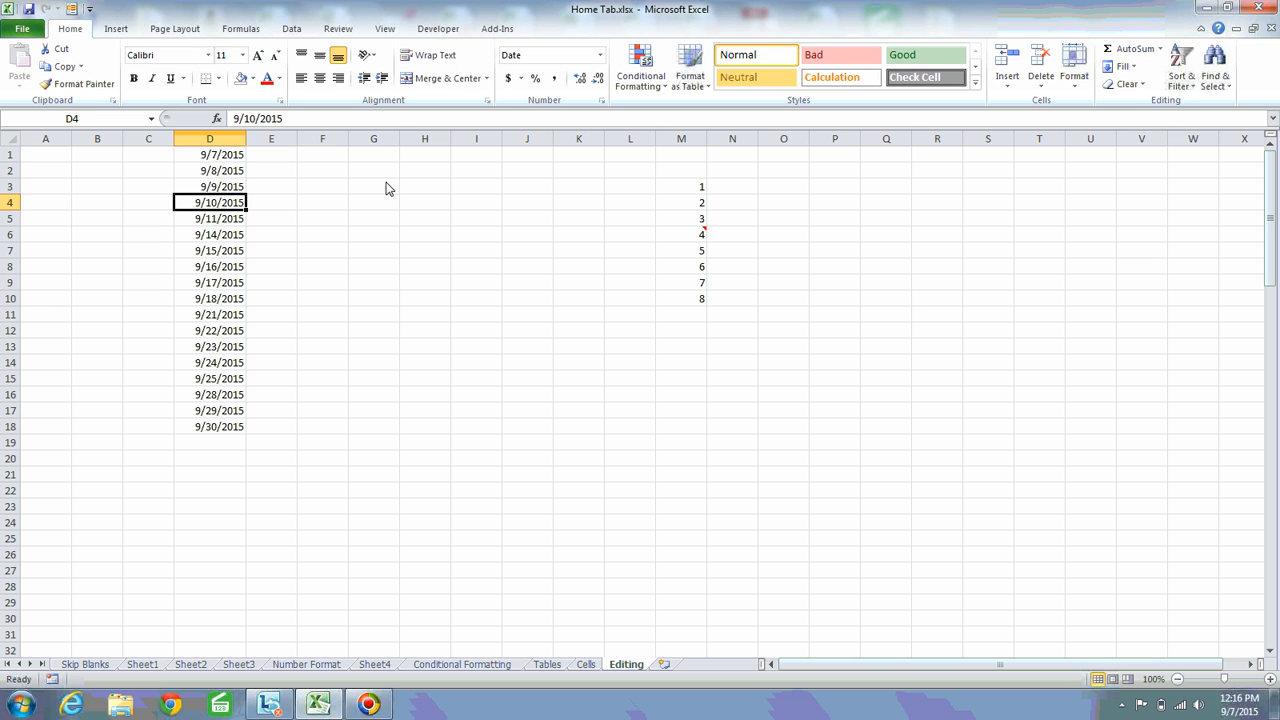
key("Up")
key("Down")
key("Down")
key("Up")
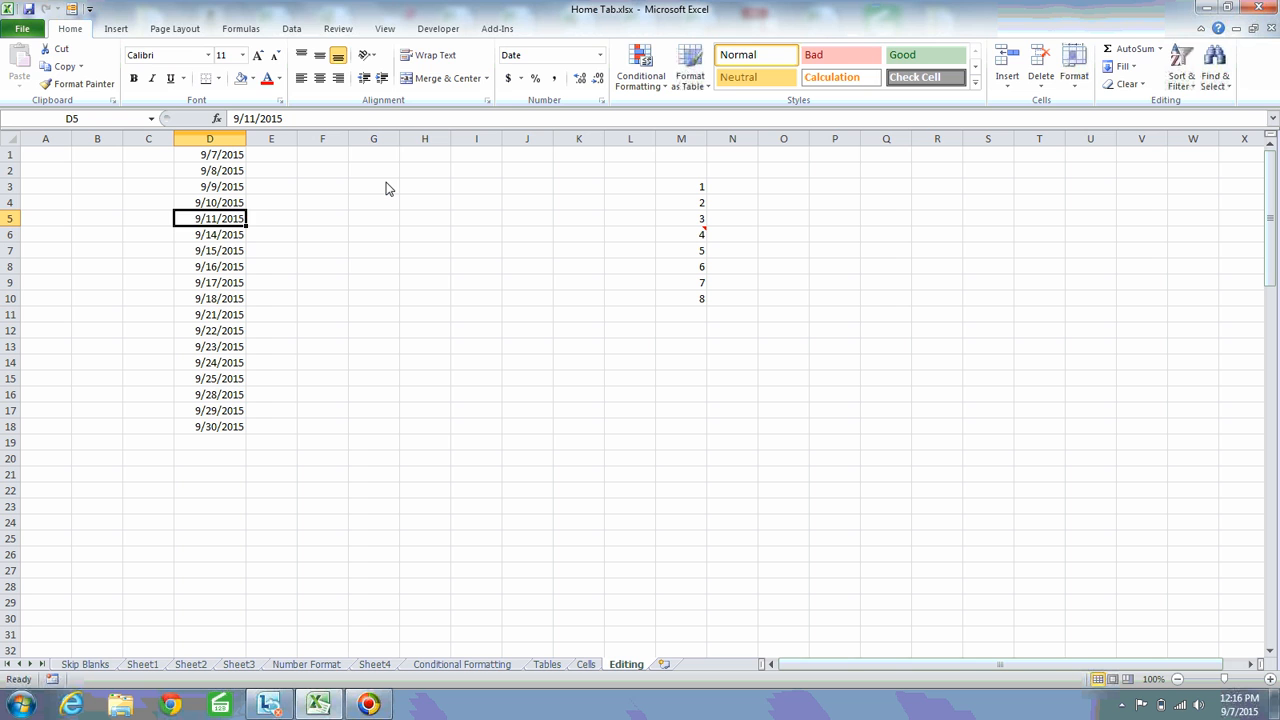
key("Down")
key("Up")
key("shift+Down")
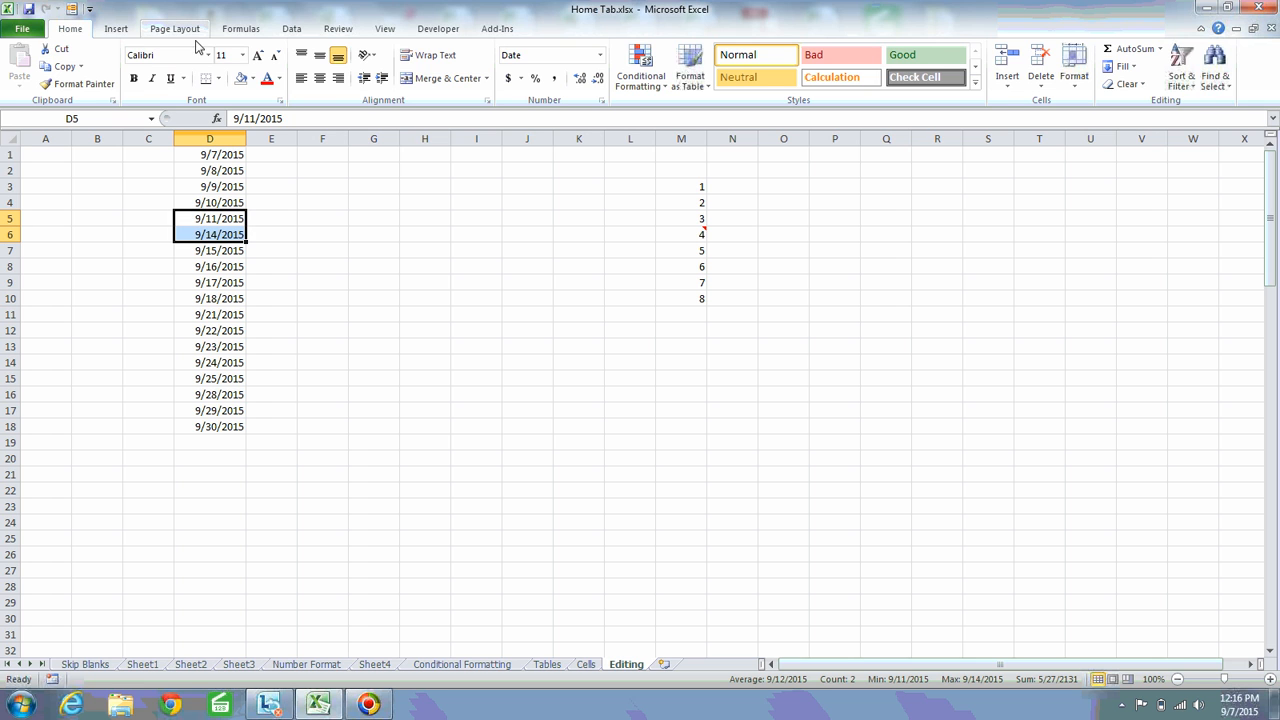
left_click(251, 79)
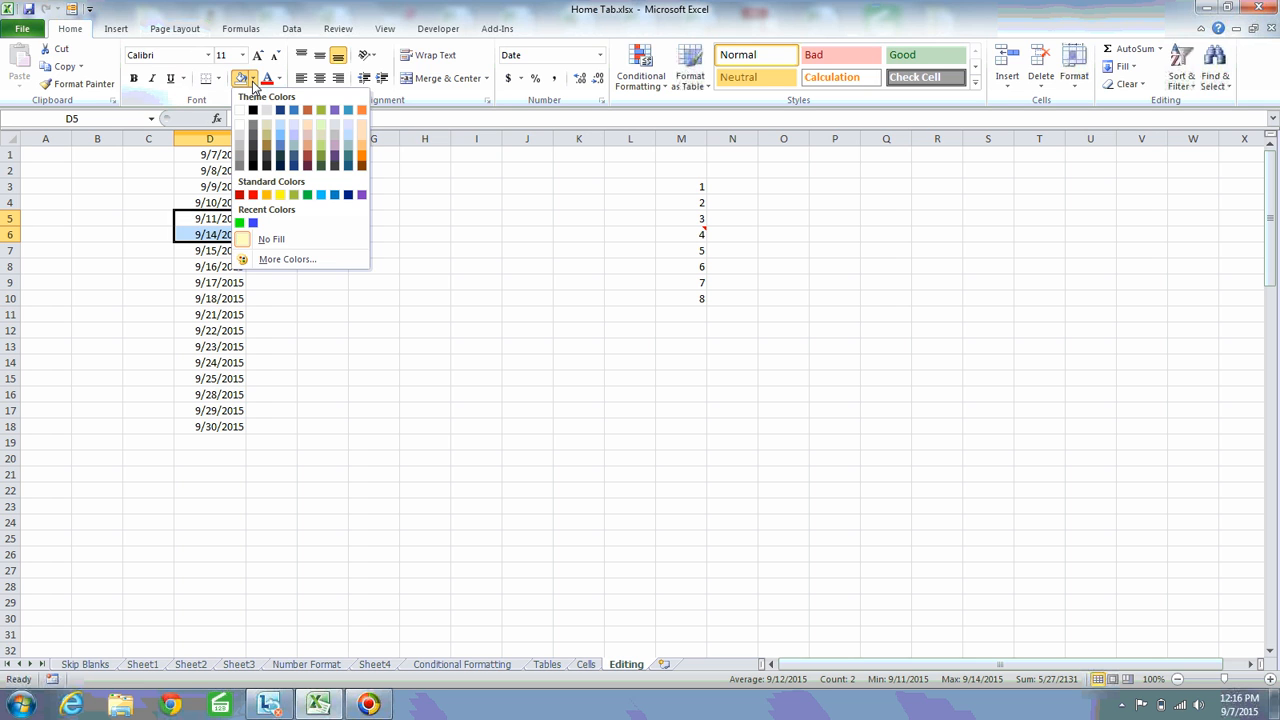
left_click(279, 196)
left_click(210, 234)
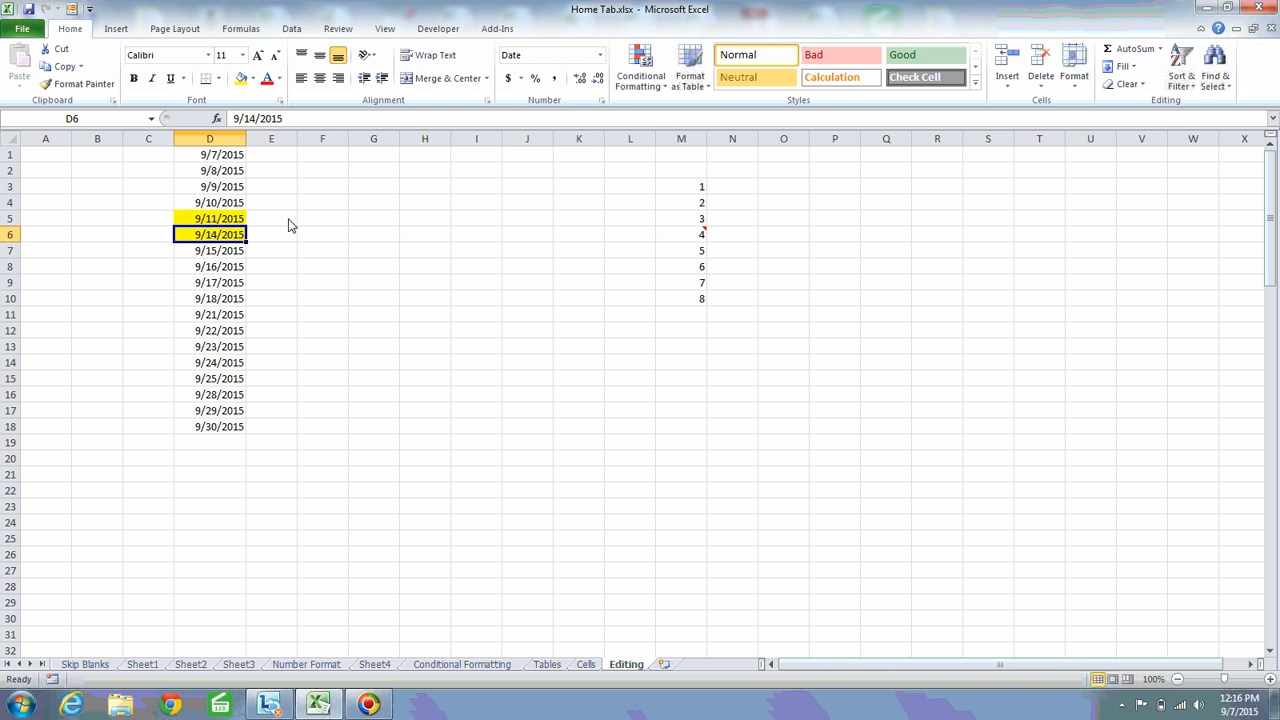
Copy the dates in D1:D18 and paste them into column E starting at E1
key("Up")
key("Down")
key("Up")
key("Up")
key("Up")
key("Up")
key("Up")
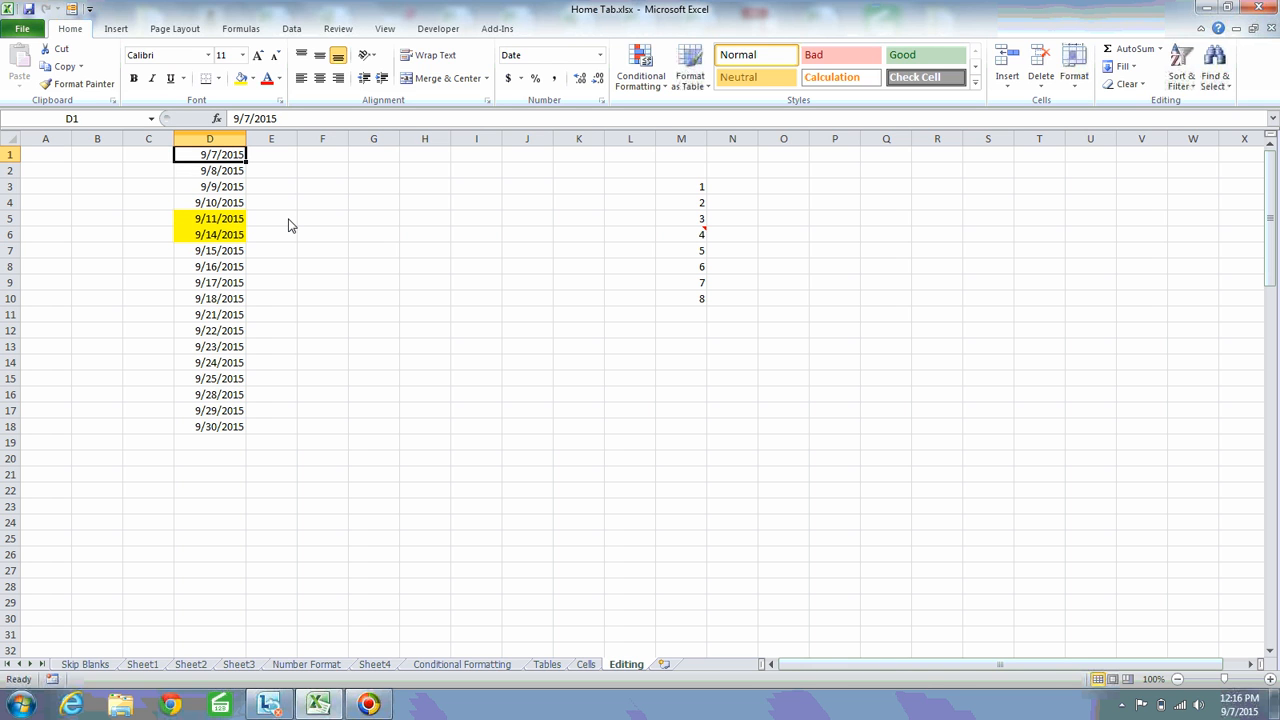
key("ctrl+shift+Down")
key("ctrl+c")
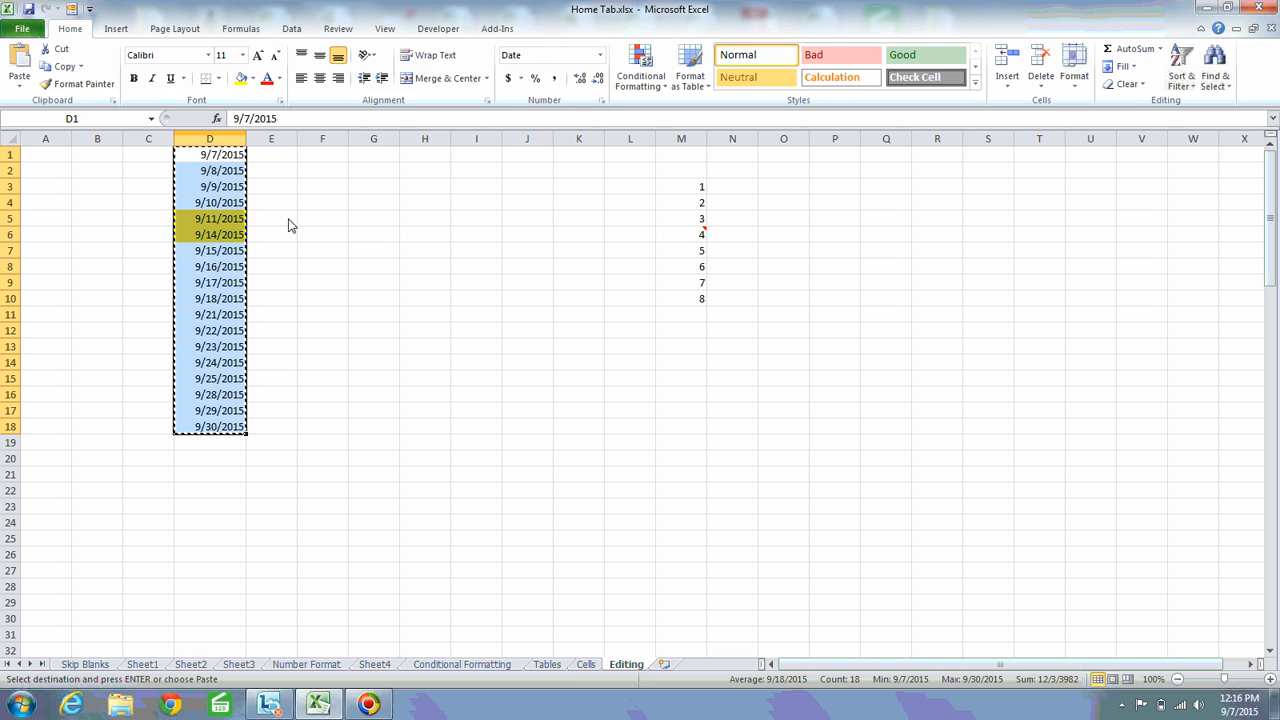
key("Right")
key("ctrl+v")
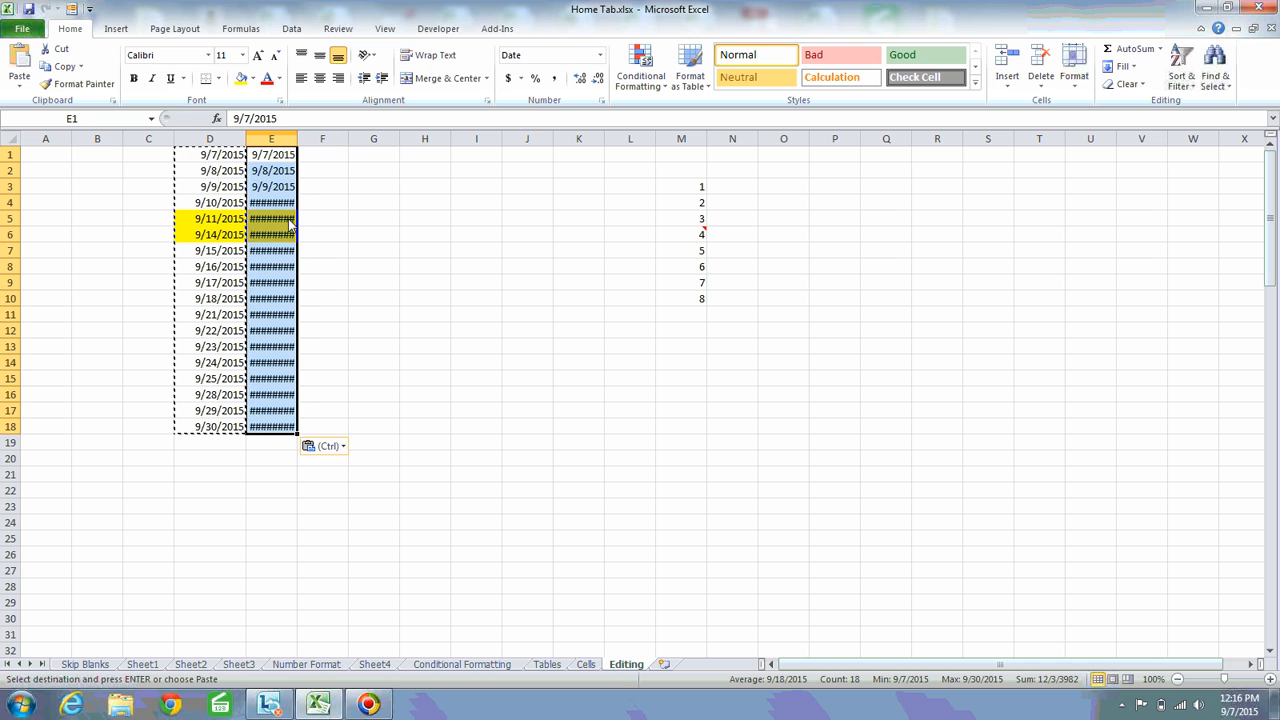
key("Escape")
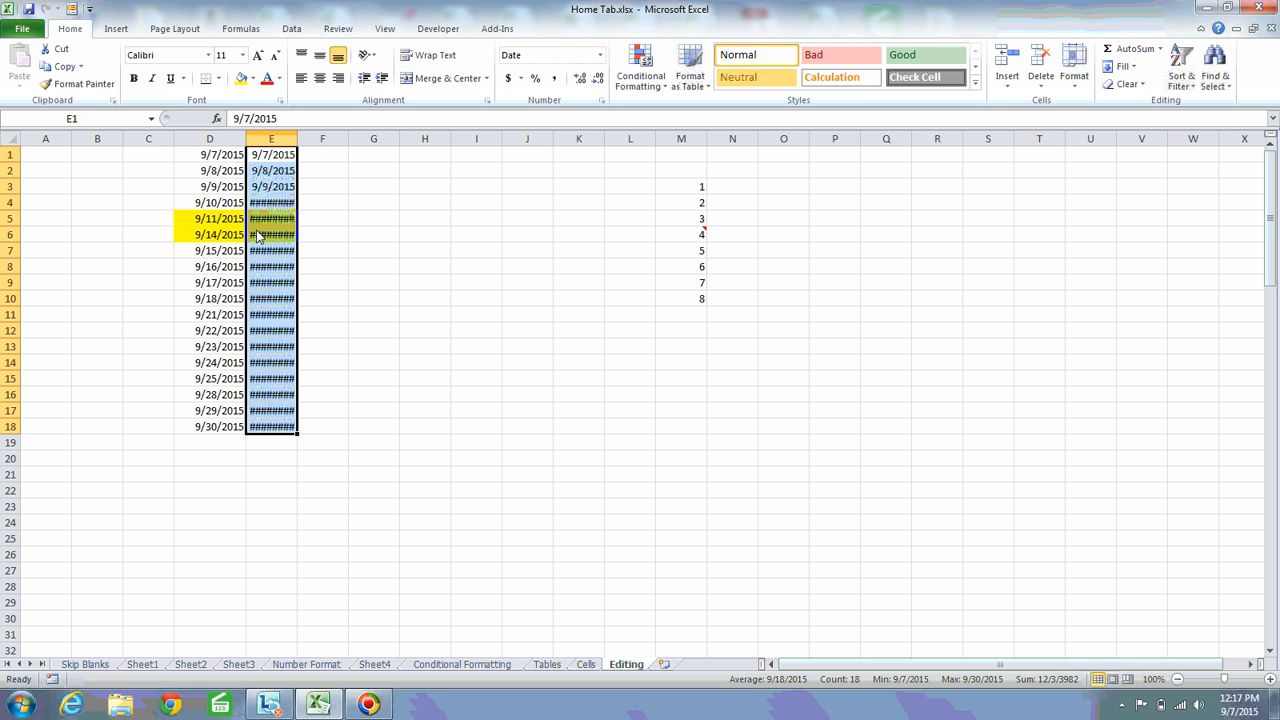
Apply the custom number format ddddd to E1:E18 so the dates display as weekday names
left_click(601, 101)
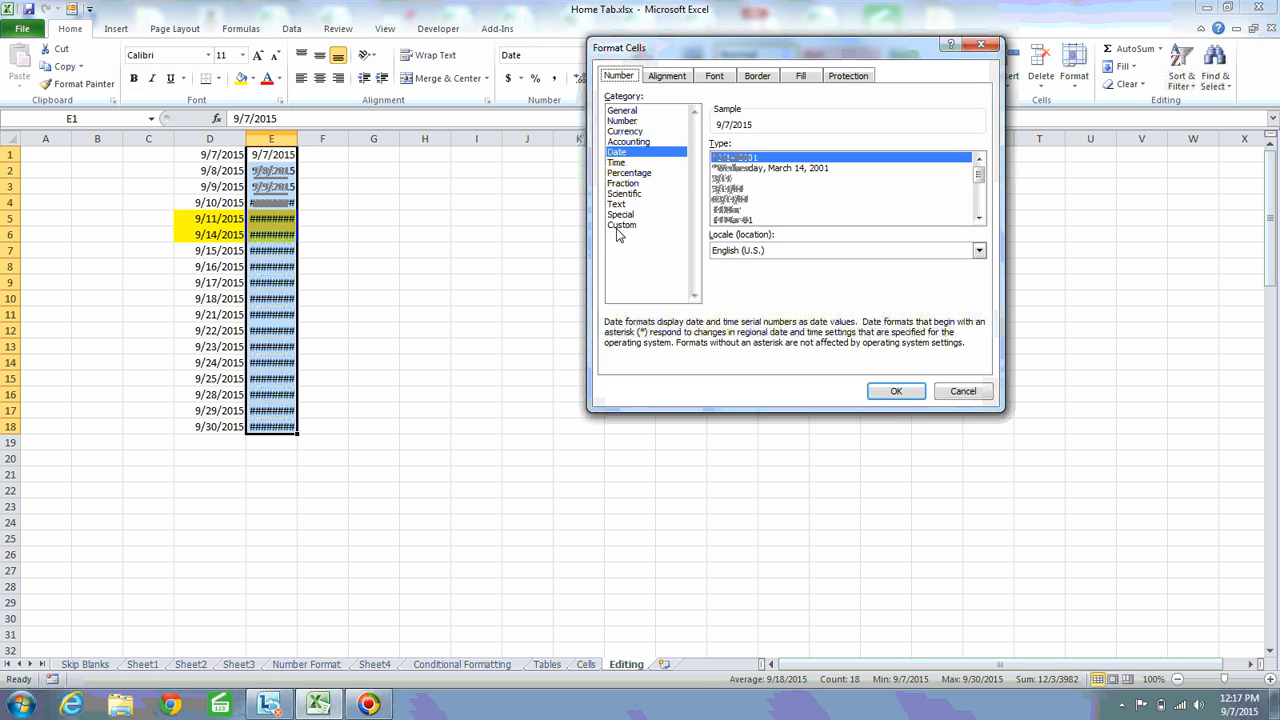
left_click(621, 226)
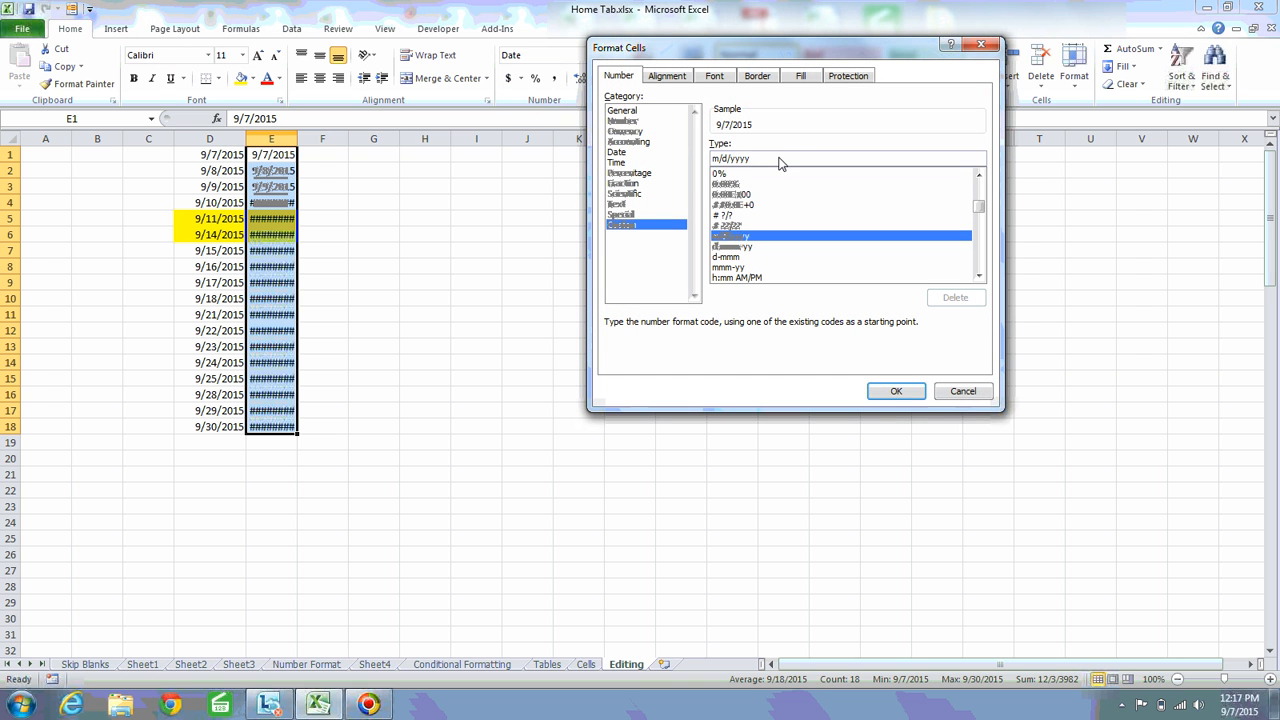
double_click(780, 163)
type("dddd")
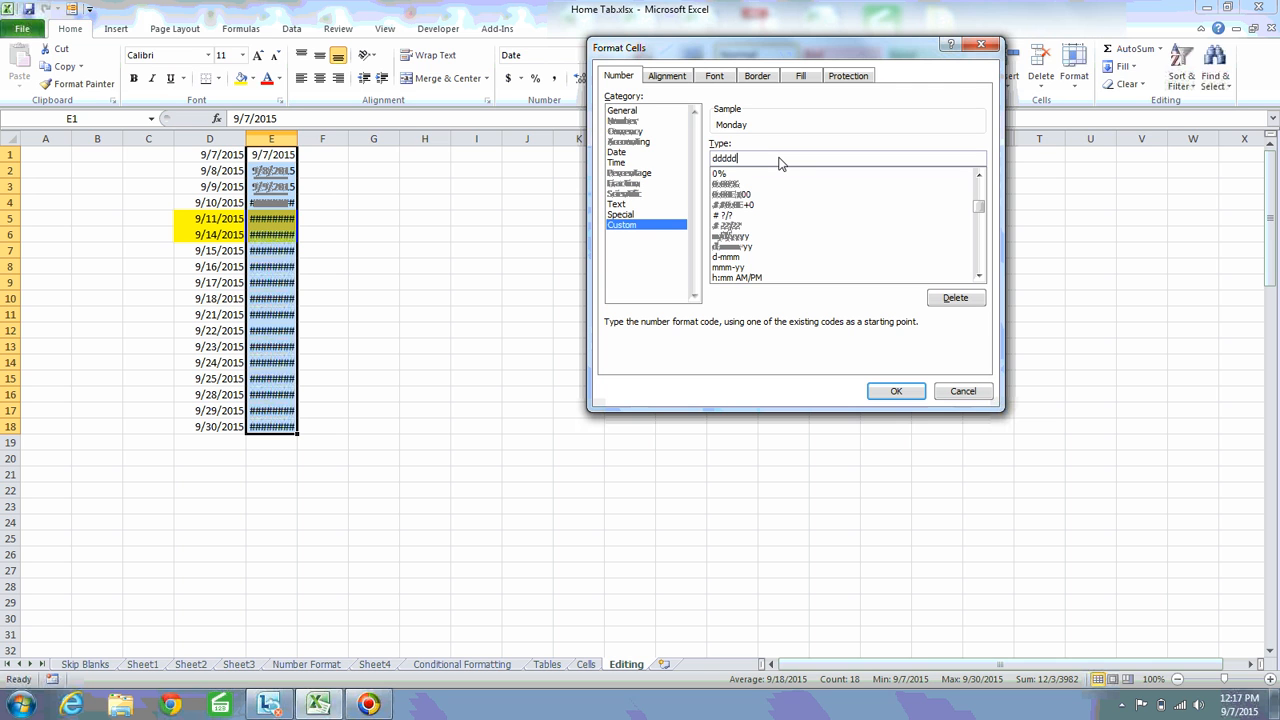
left_click(895, 391)
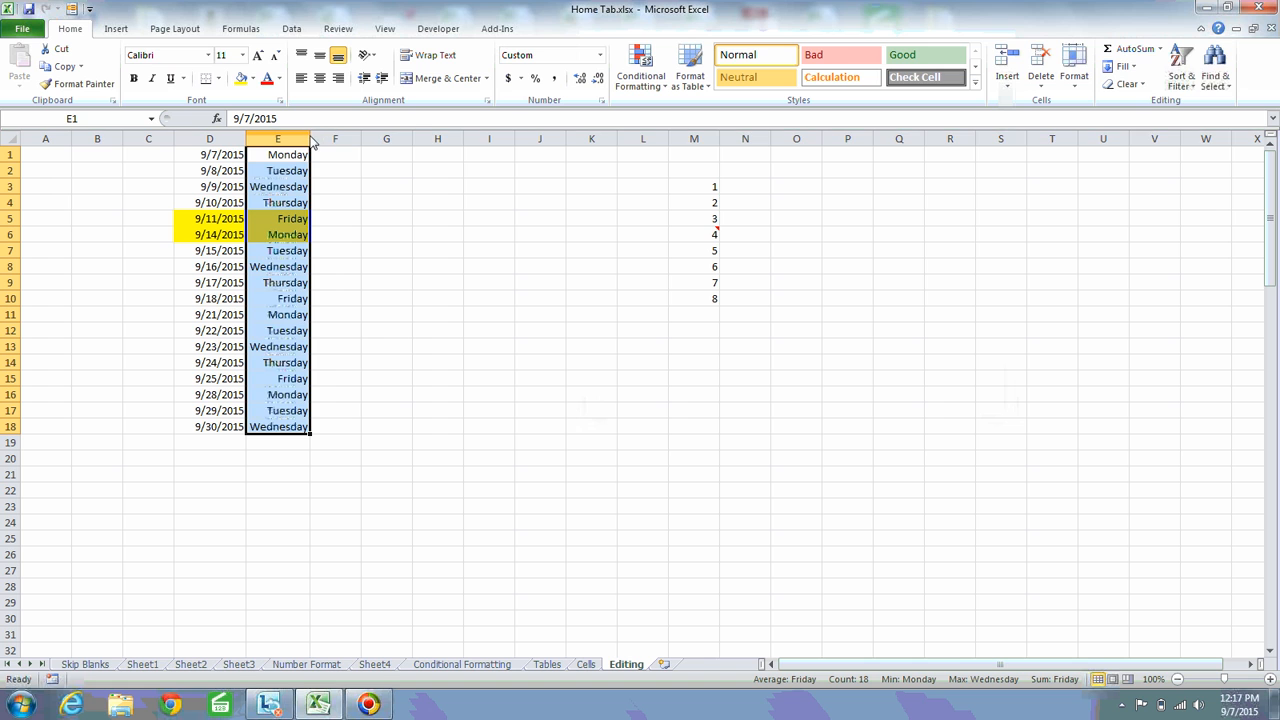
Widen column E and check the weekday names in E5, E6 and E7
left_click_drag(312, 141, 343, 139)
left_click(312, 226)
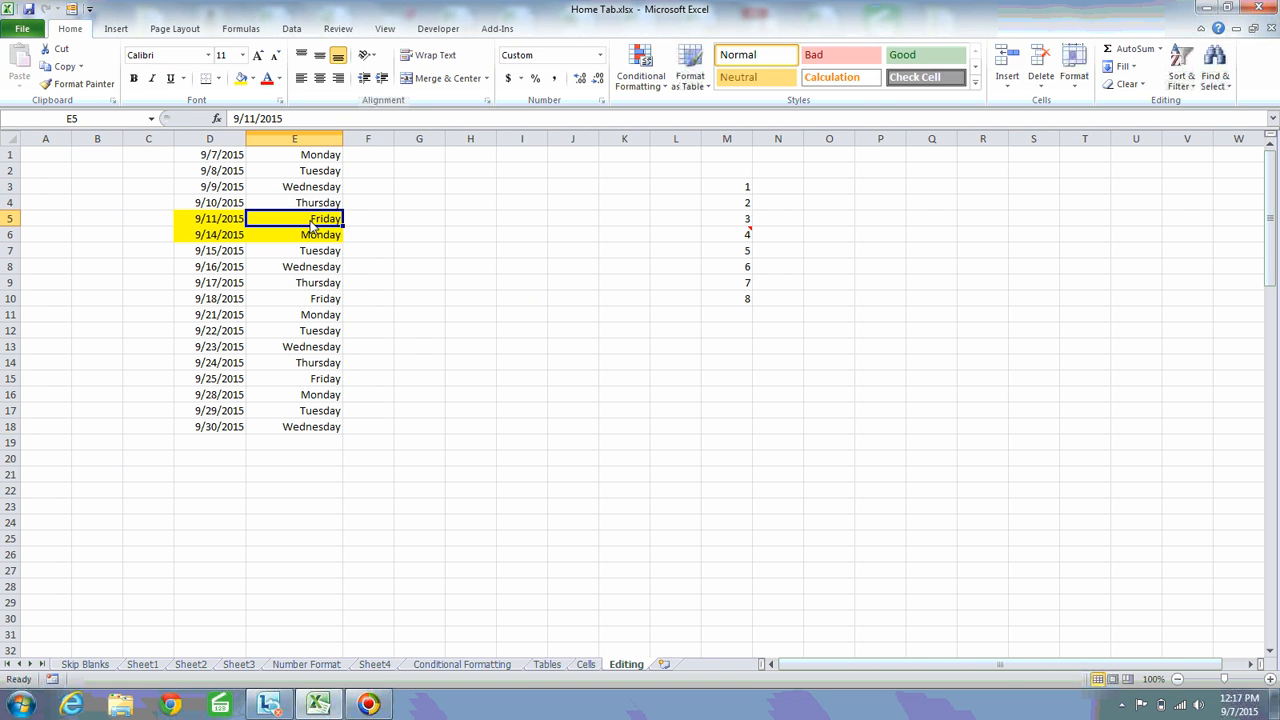
left_click(334, 240)
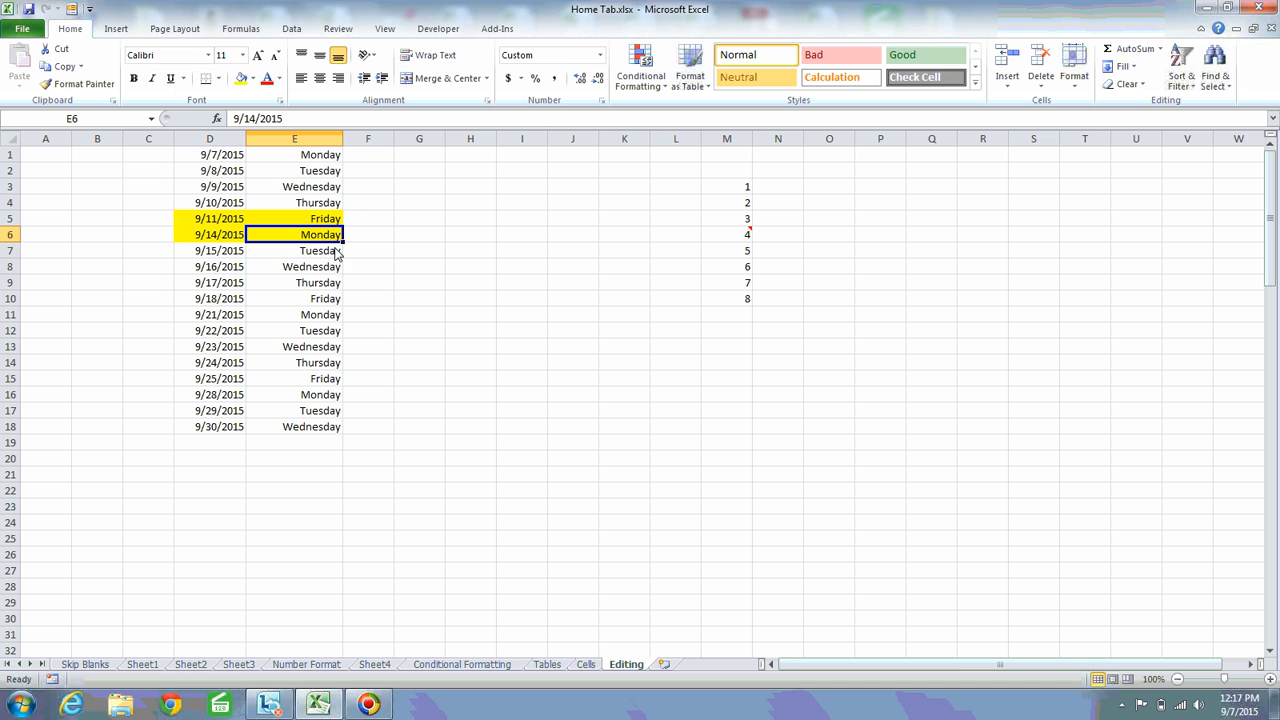
left_click(316, 254)
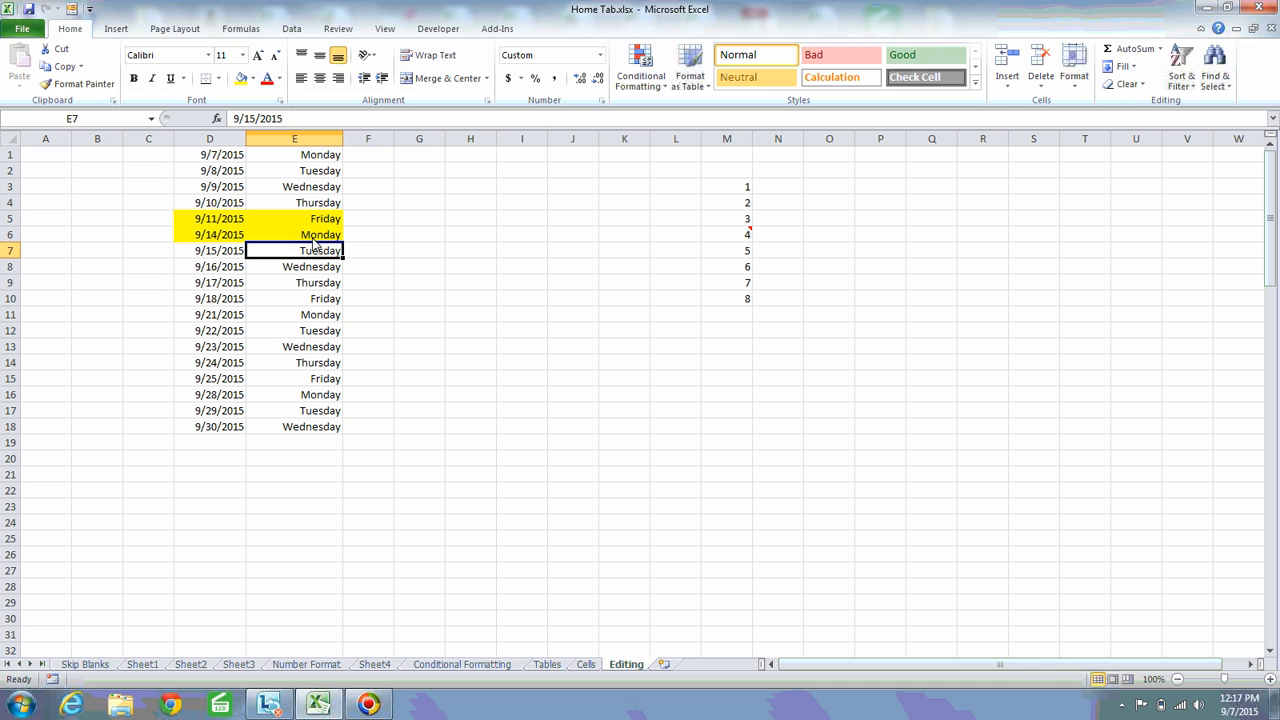
Highlight the Friday and Monday entries 9/18/2015 and 9/21/2015 in D10:E11 with a yellow fill
left_click(320, 284)
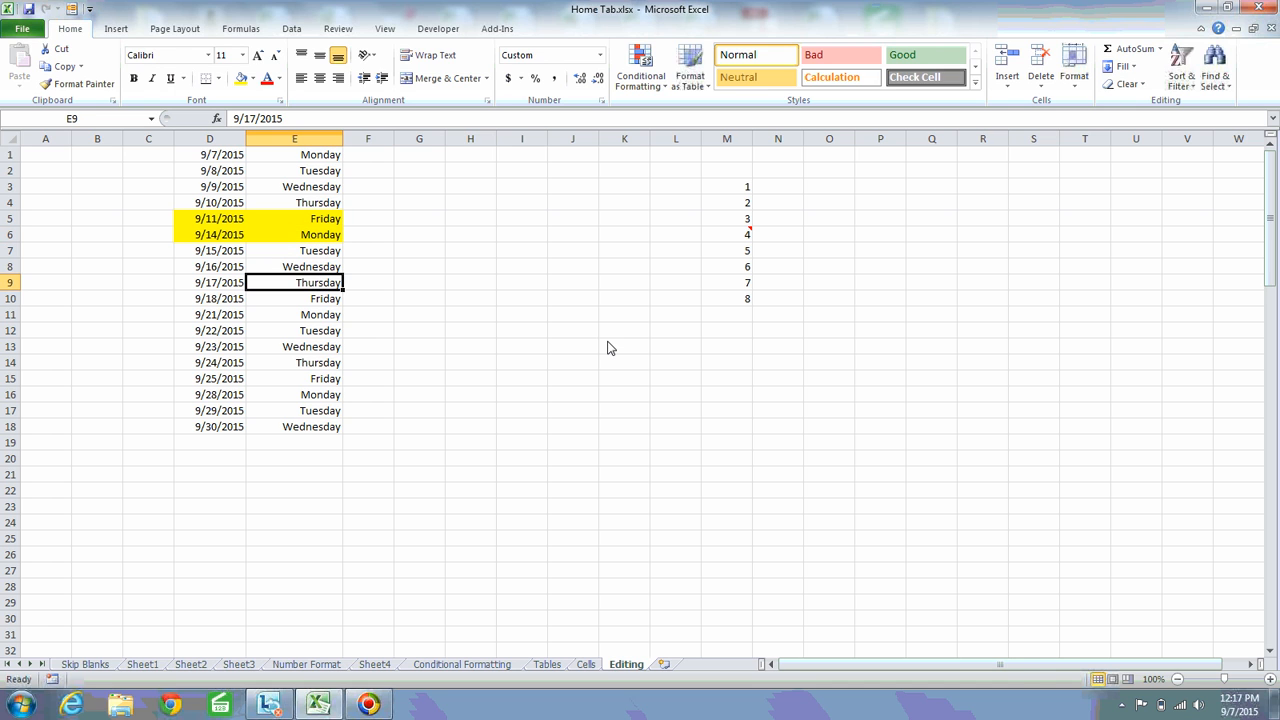
key("Down")
key("shift+Down")
key("shift+space")
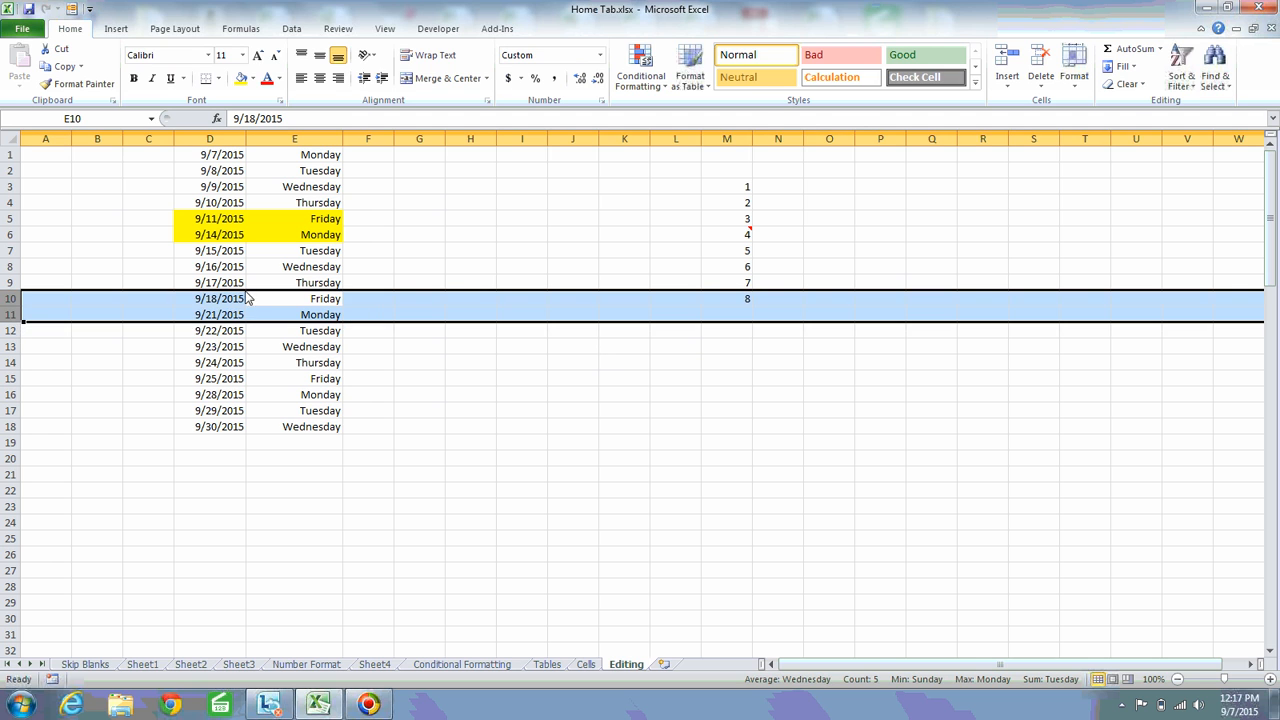
left_click_drag(218, 300, 290, 314)
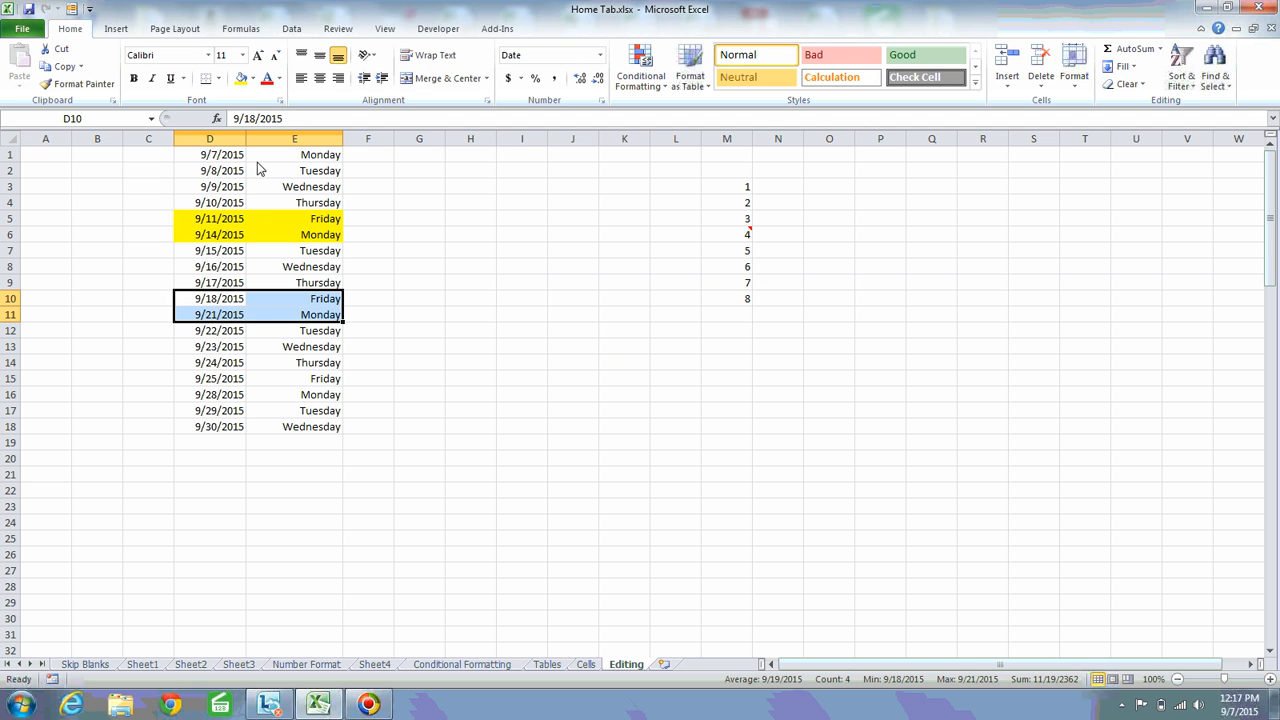
left_click(240, 78)
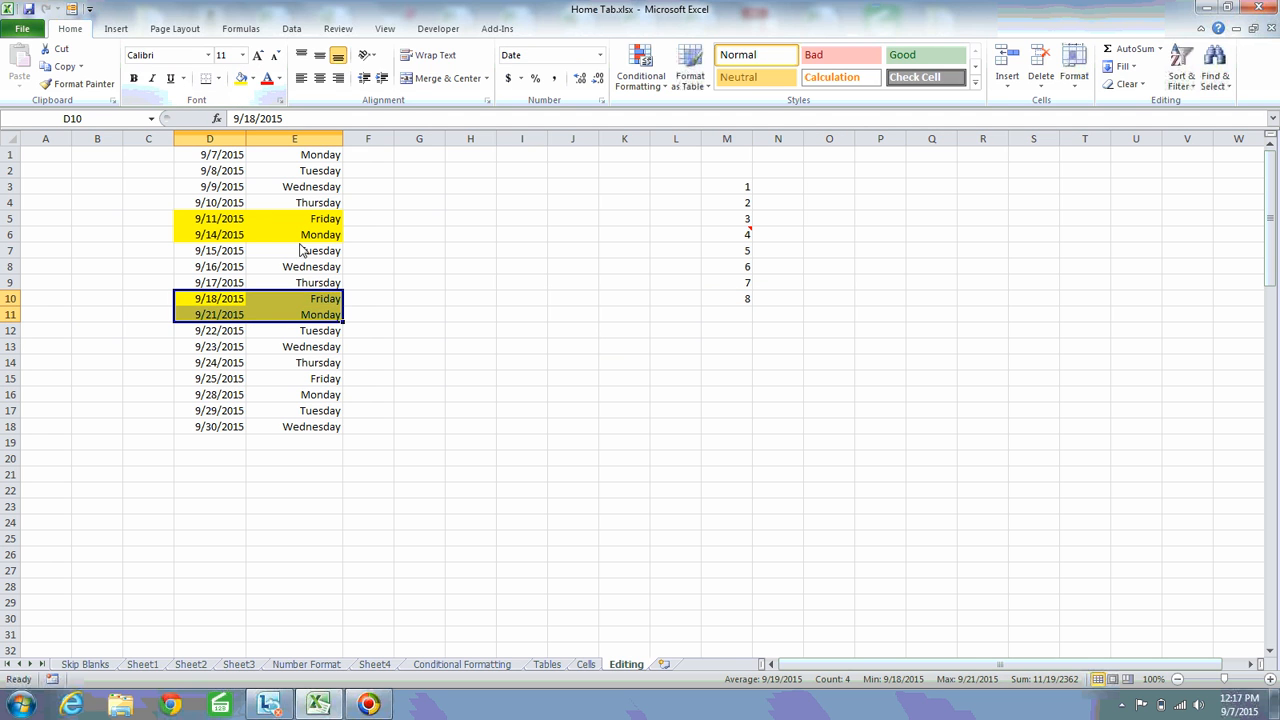
Highlight the Friday and Monday entries 9/25/2015 and 9/28/2015 in D15:E16 with a yellow fill
left_click(334, 398)
left_click_drag(212, 380, 334, 395)
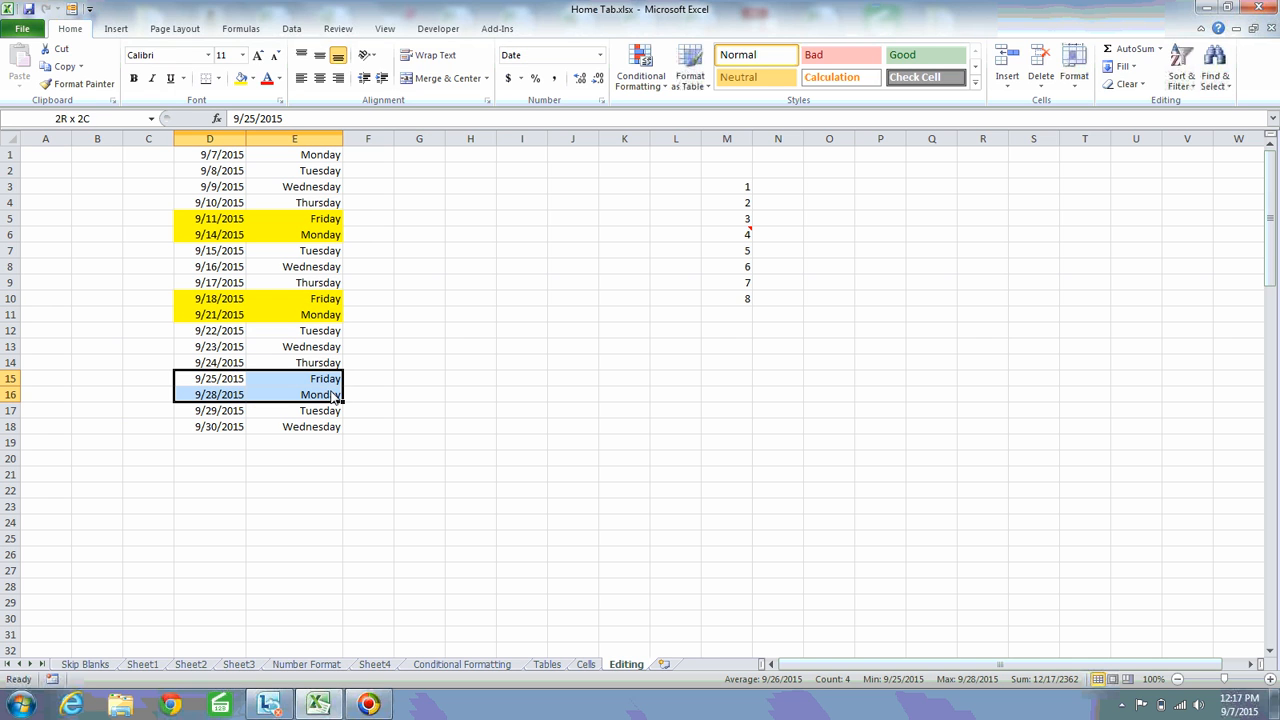
left_click(240, 78)
Check the weekday names in column E around the highlighted Friday and Monday in E15:E16
left_click(316, 336)
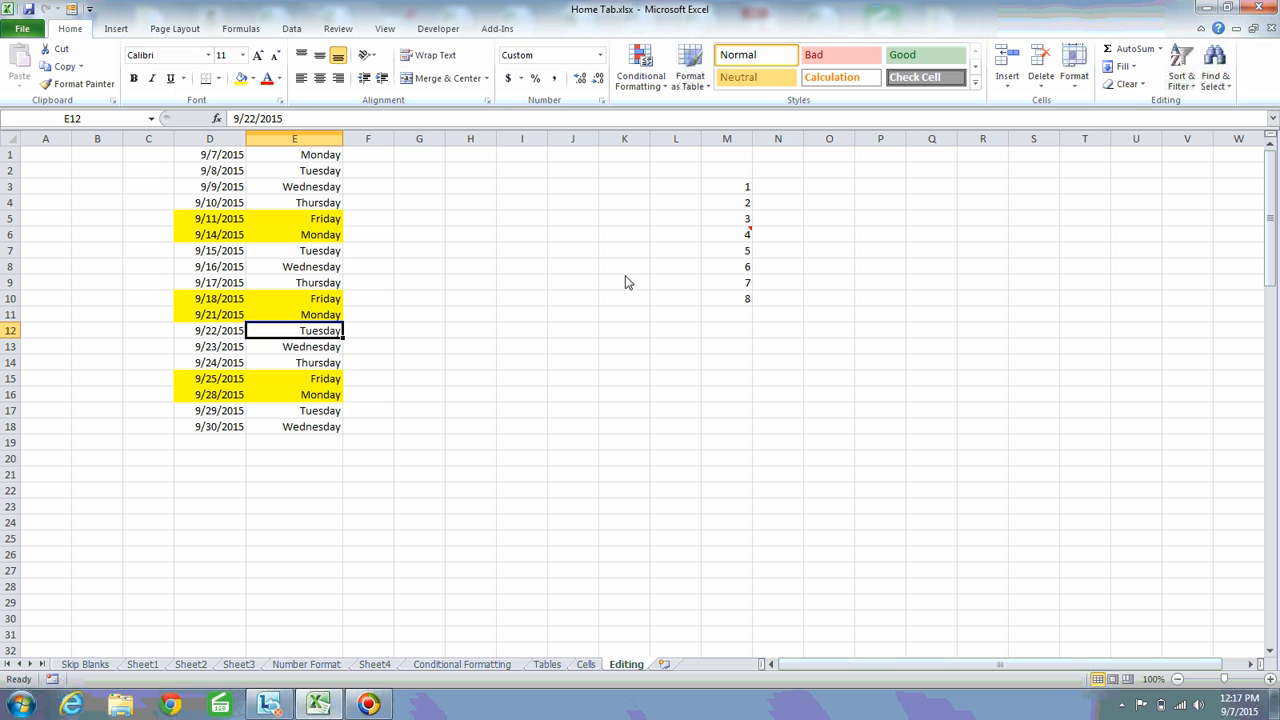
key("Down")
key("Down")
key("Down")
key("Down")
key("Up")
key("Down")
key("Up")
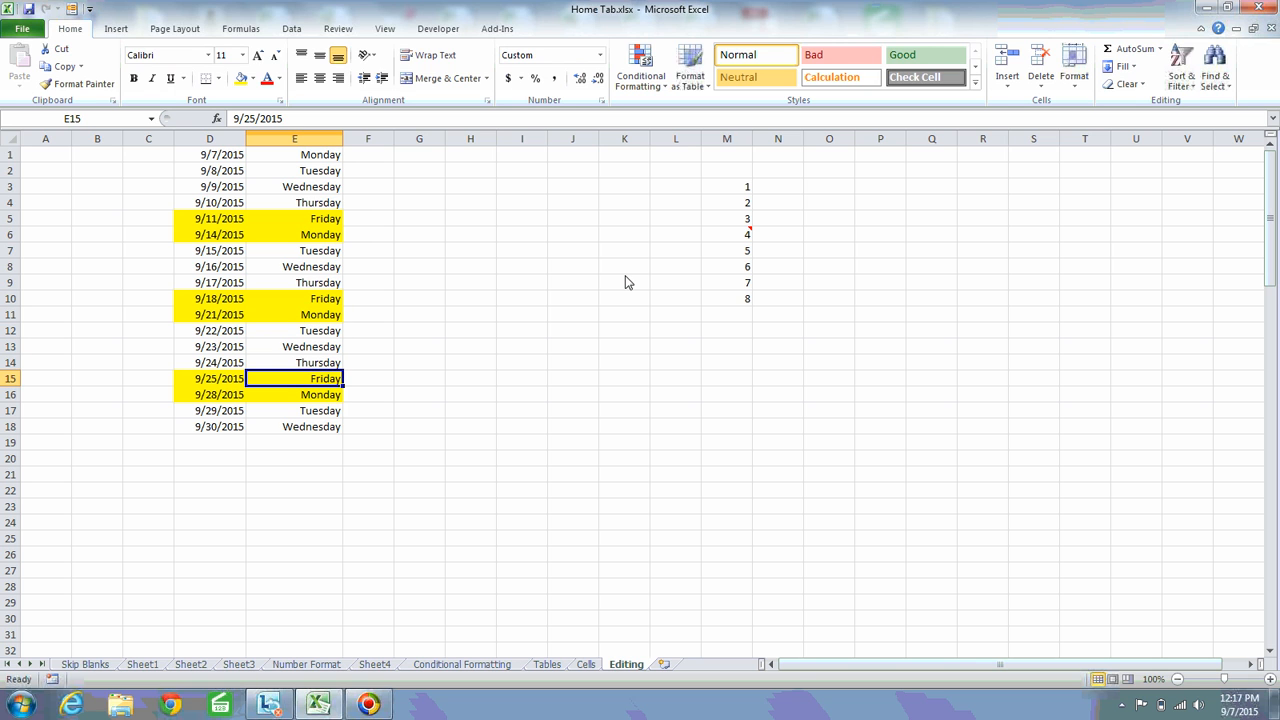
key("Down")
key("Up")
key("shift+Down")
key("Up")
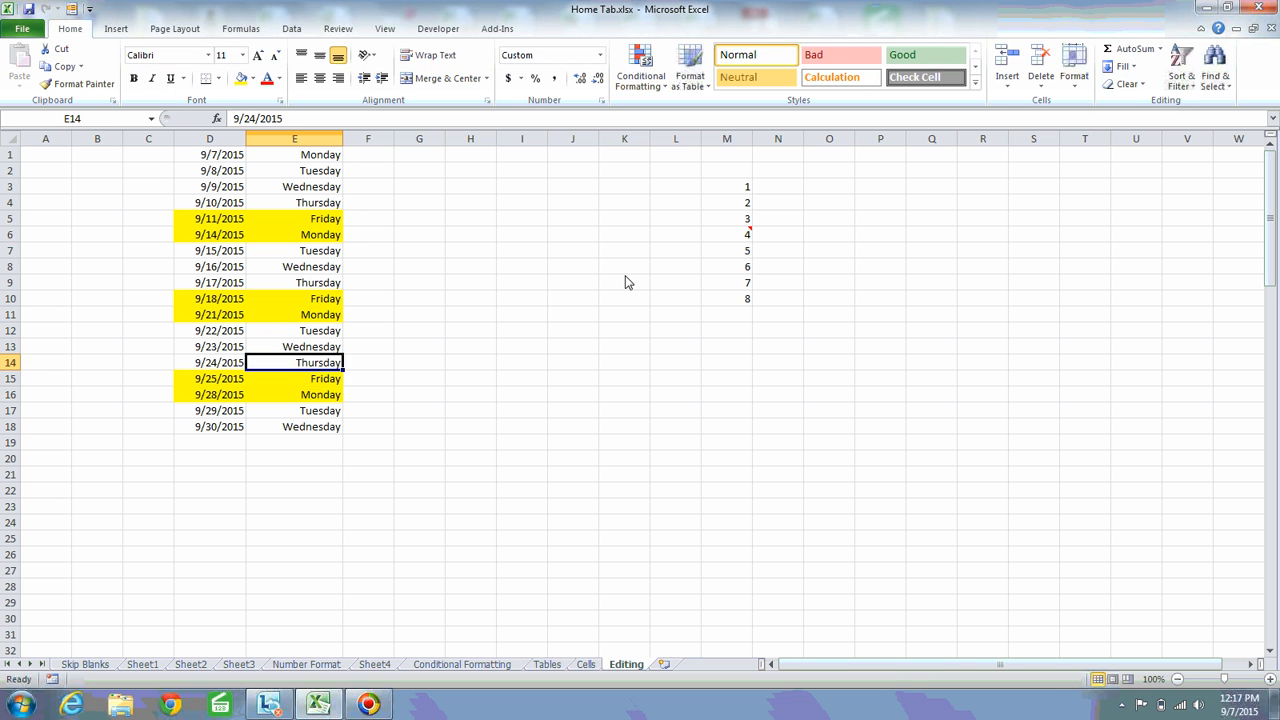
key("Down")
key("Up")
key("Up")
key("Up")
Review the Fill Series options for the date in D1 and close them without filling
key("ctrl+Up")
key("Left")
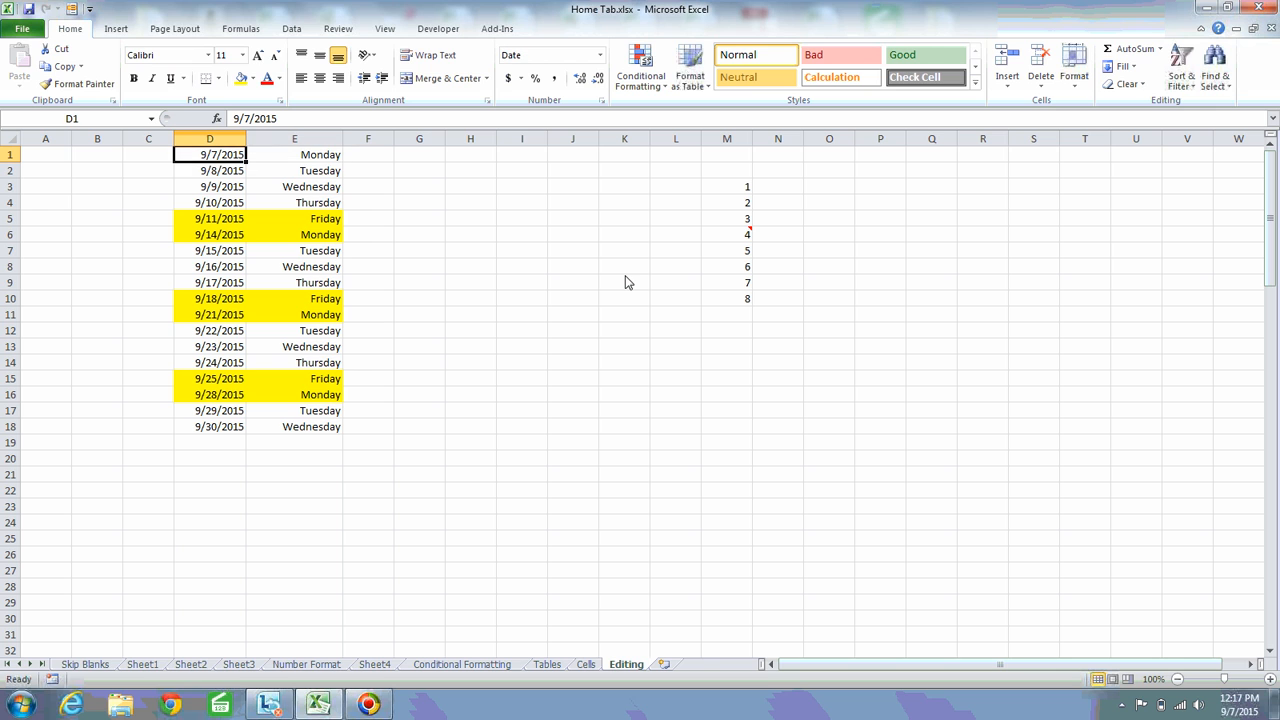
left_click(1128, 66)
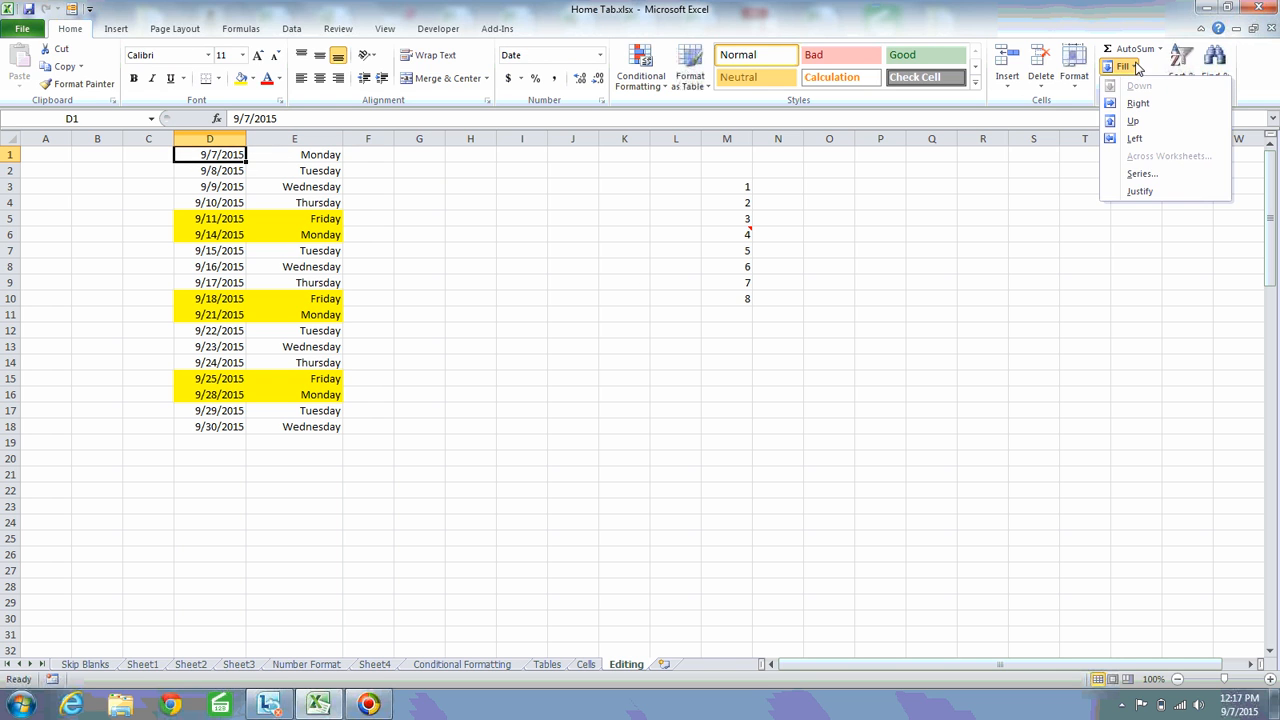
left_click(1142, 174)
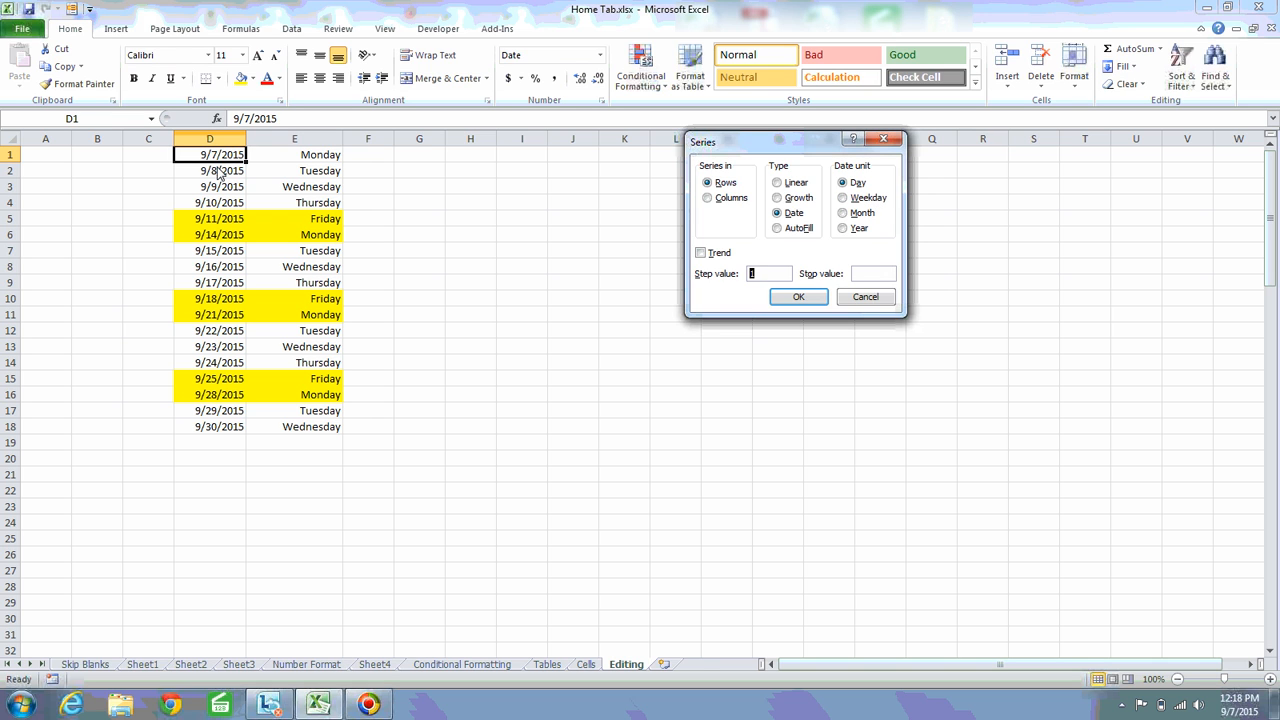
key("Escape")
Enter the current date, 9/7/2015, in H1
left_click(470, 155)
key("ctrl+semicolon")
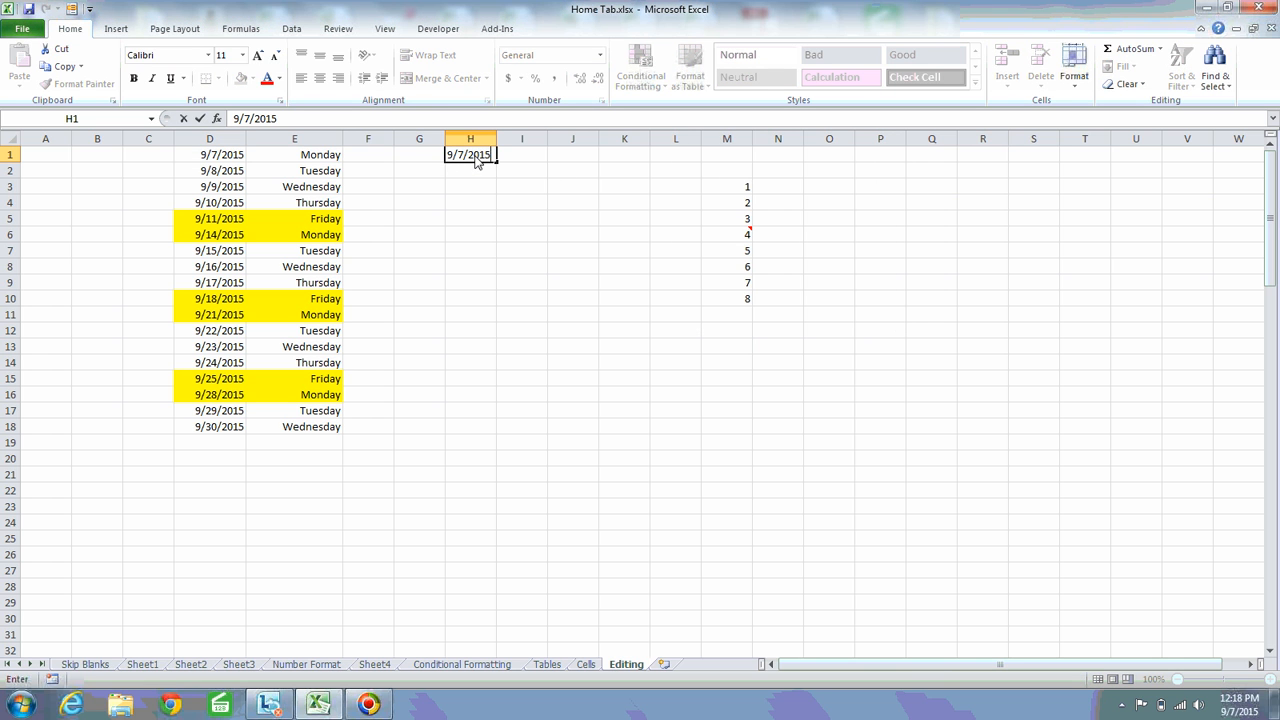
key("ctrl+Return")
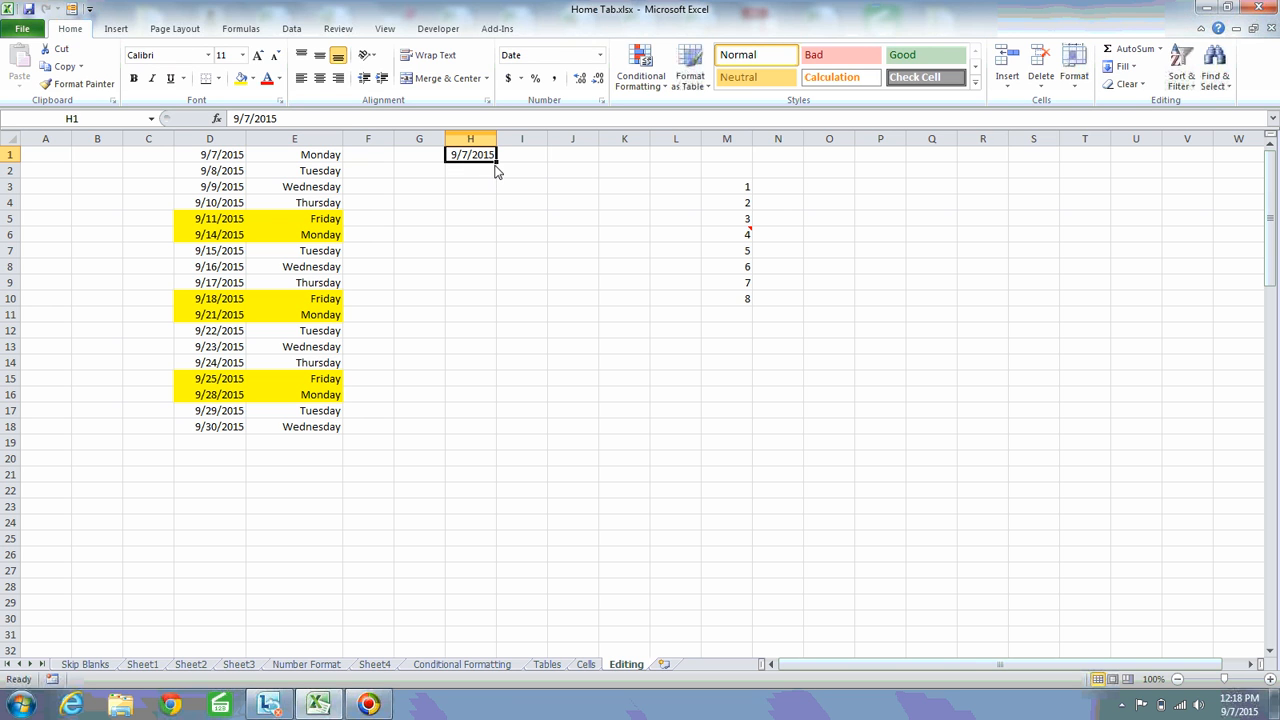
Fill a monthly date series down column H from H1 with step value 1 and stop value 12/31/2015
left_click(1136, 70)
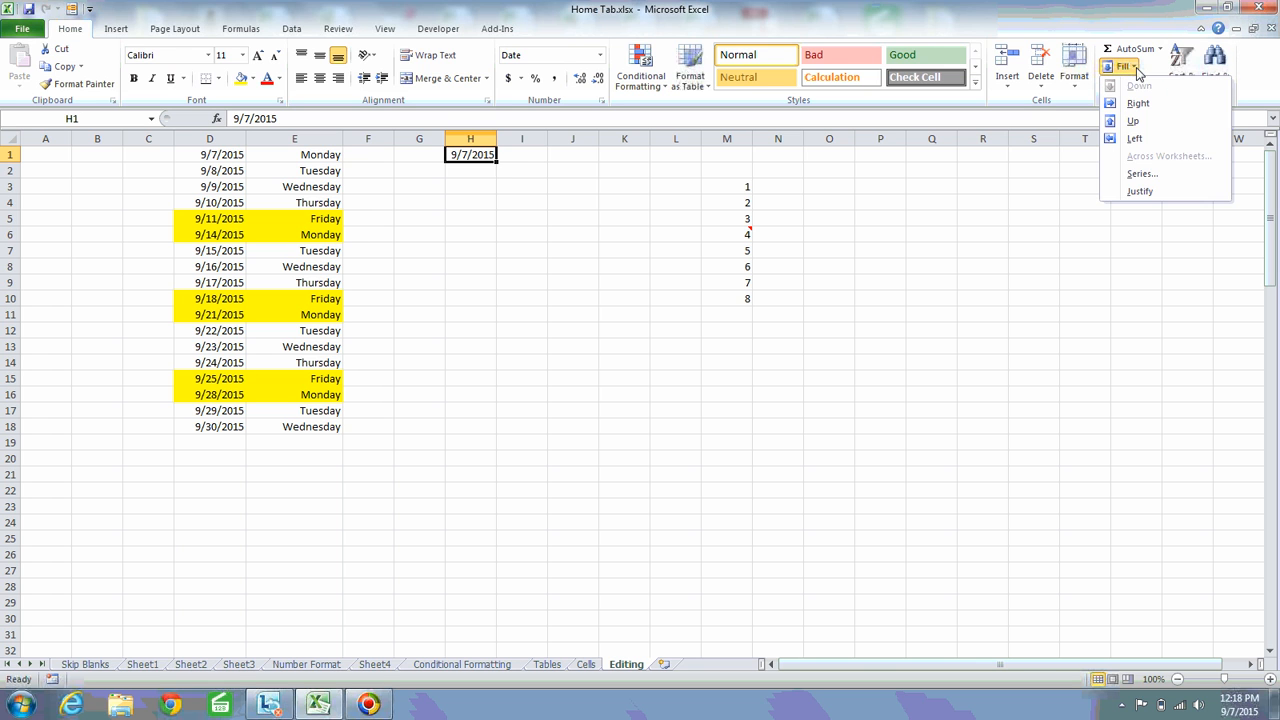
left_click(1140, 174)
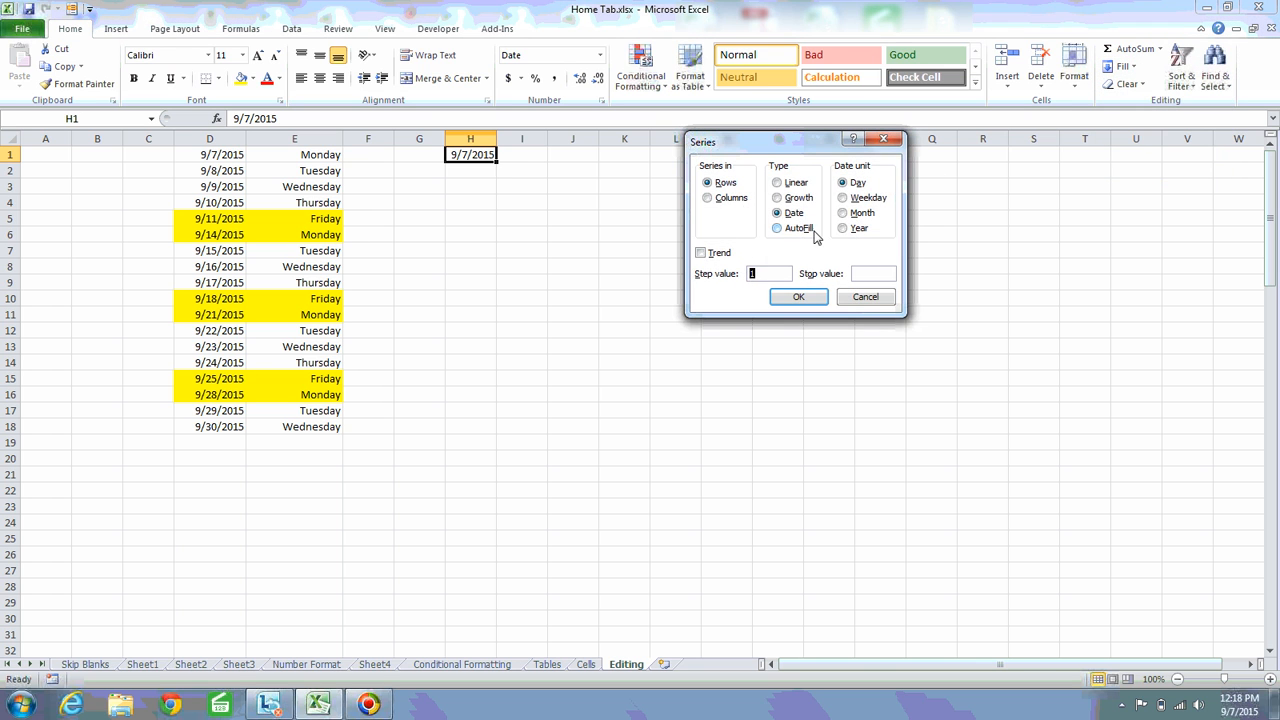
left_click(852, 214)
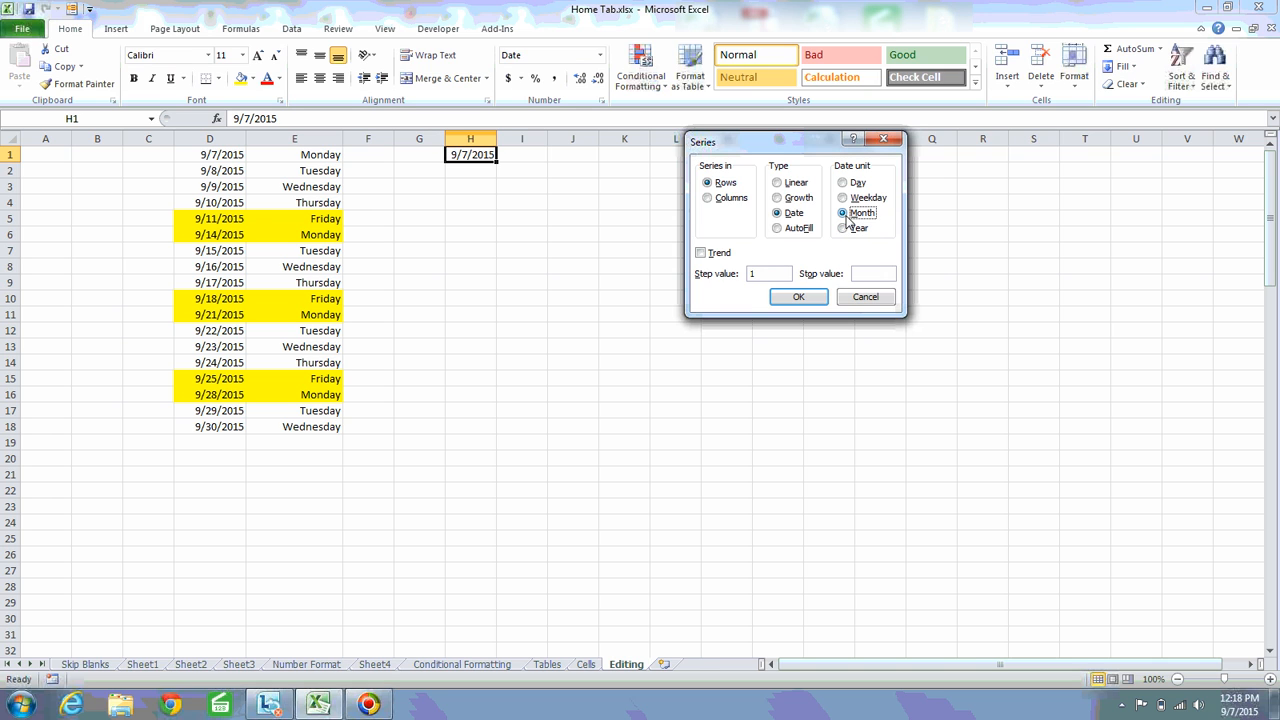
left_click(720, 200)
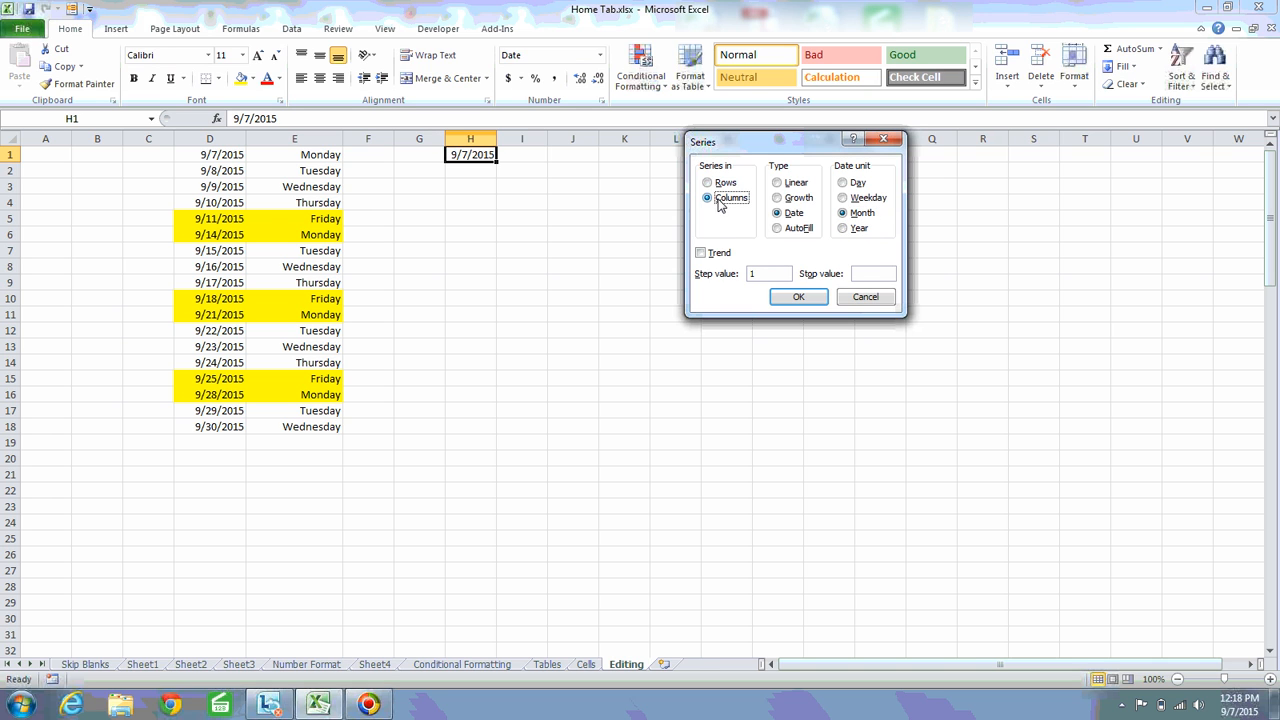
left_click(760, 280)
left_click(880, 278)
type("12/31/201")
type("5")
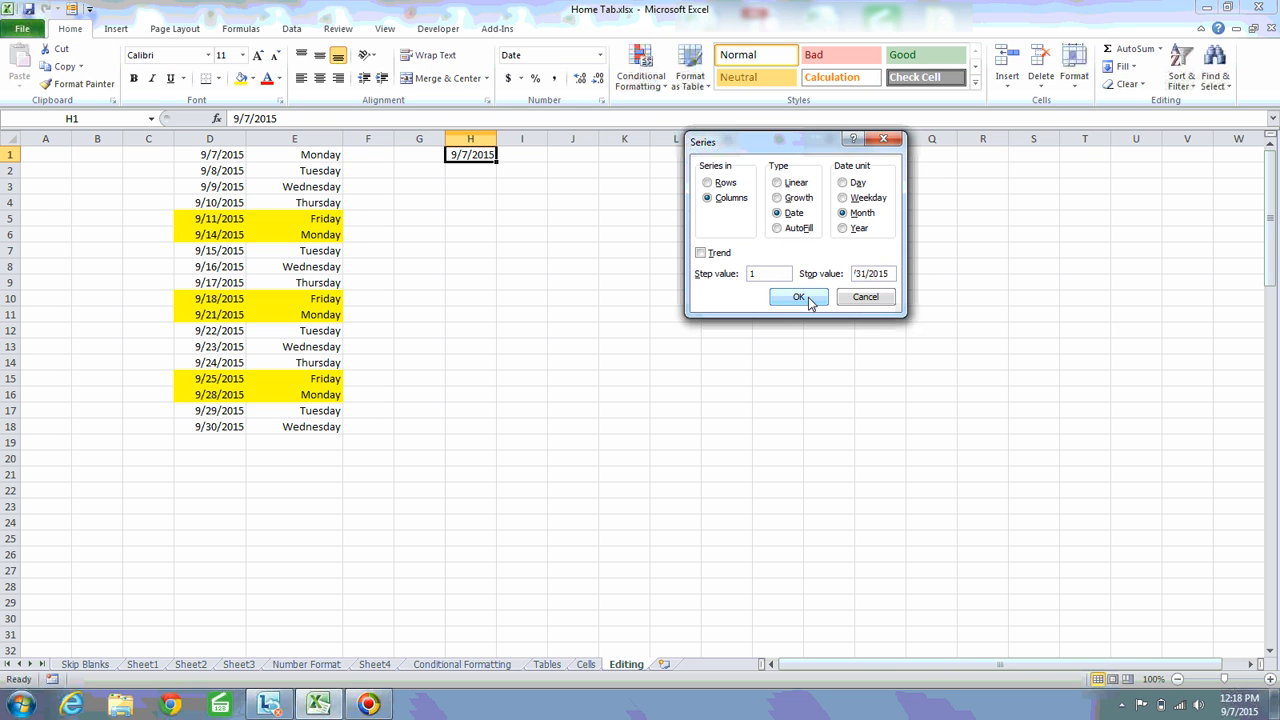
left_click(809, 298)
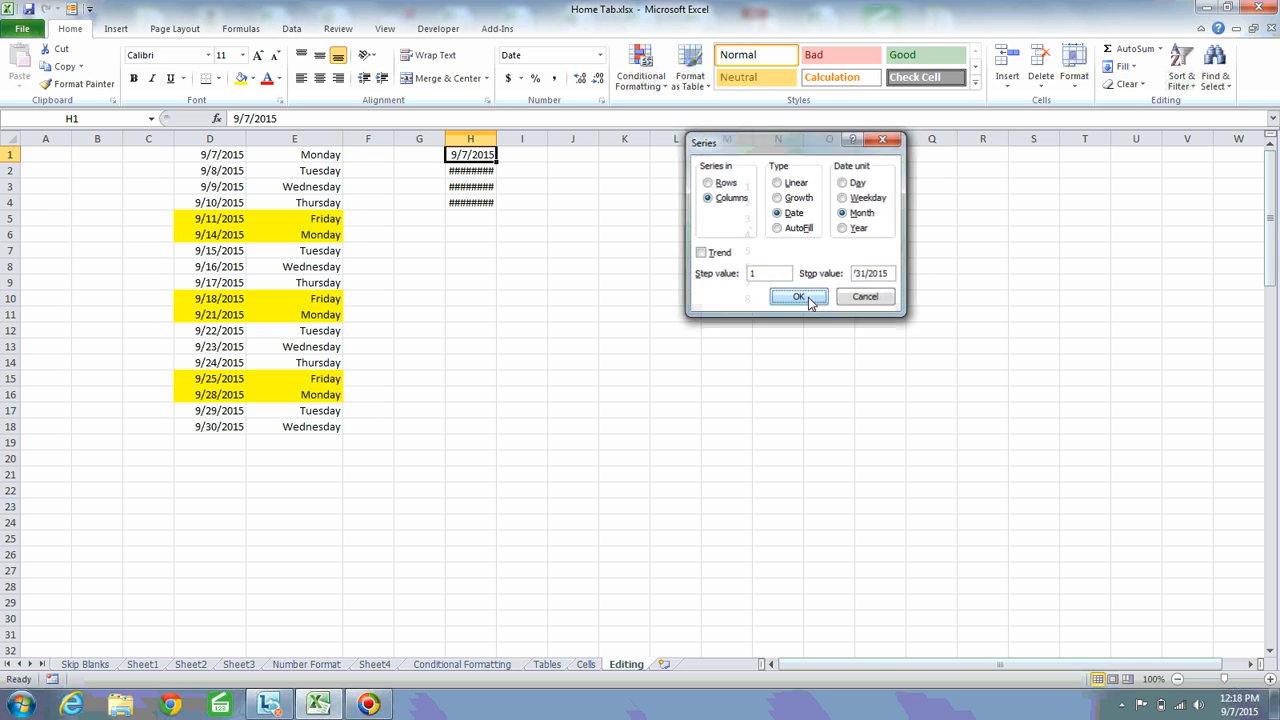
Autofit the width of column H and check the monthly dates in H1:H4
double_click(497, 143)
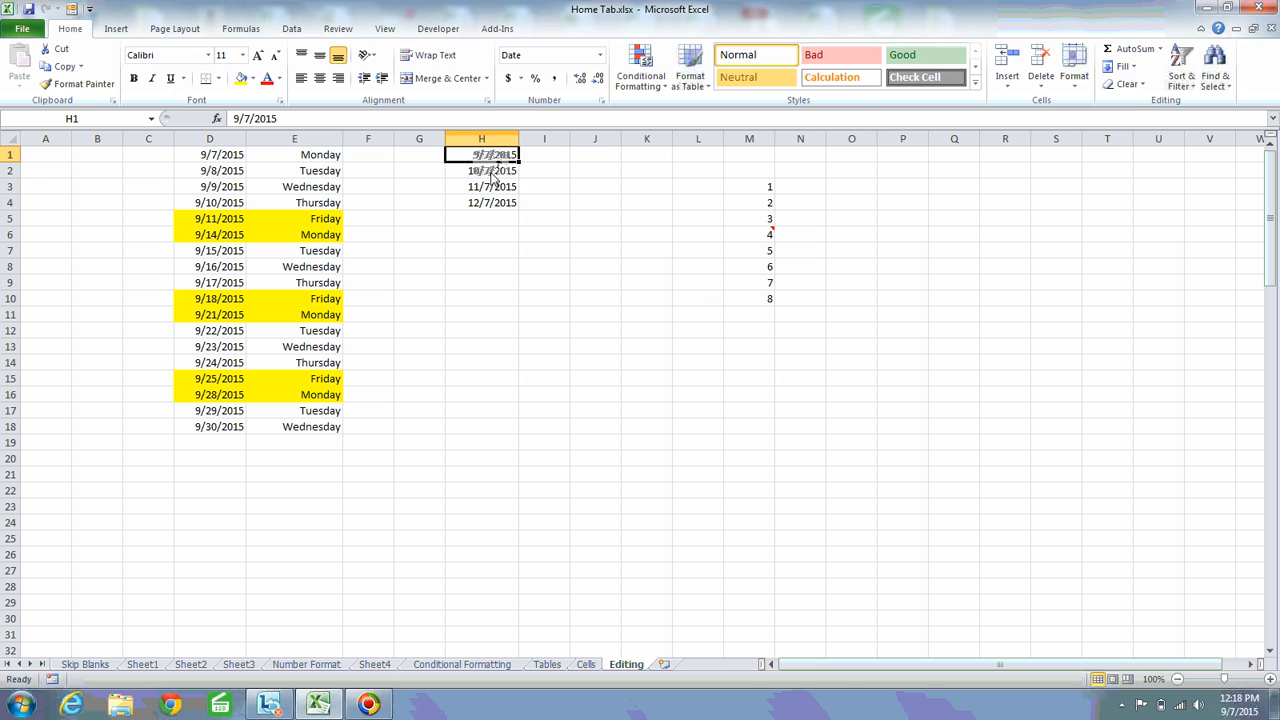
mouse_move(492, 176)
left_mouse_down()
mouse_move(492, 200)
mouse_move(492, 188)
left_mouse_up()
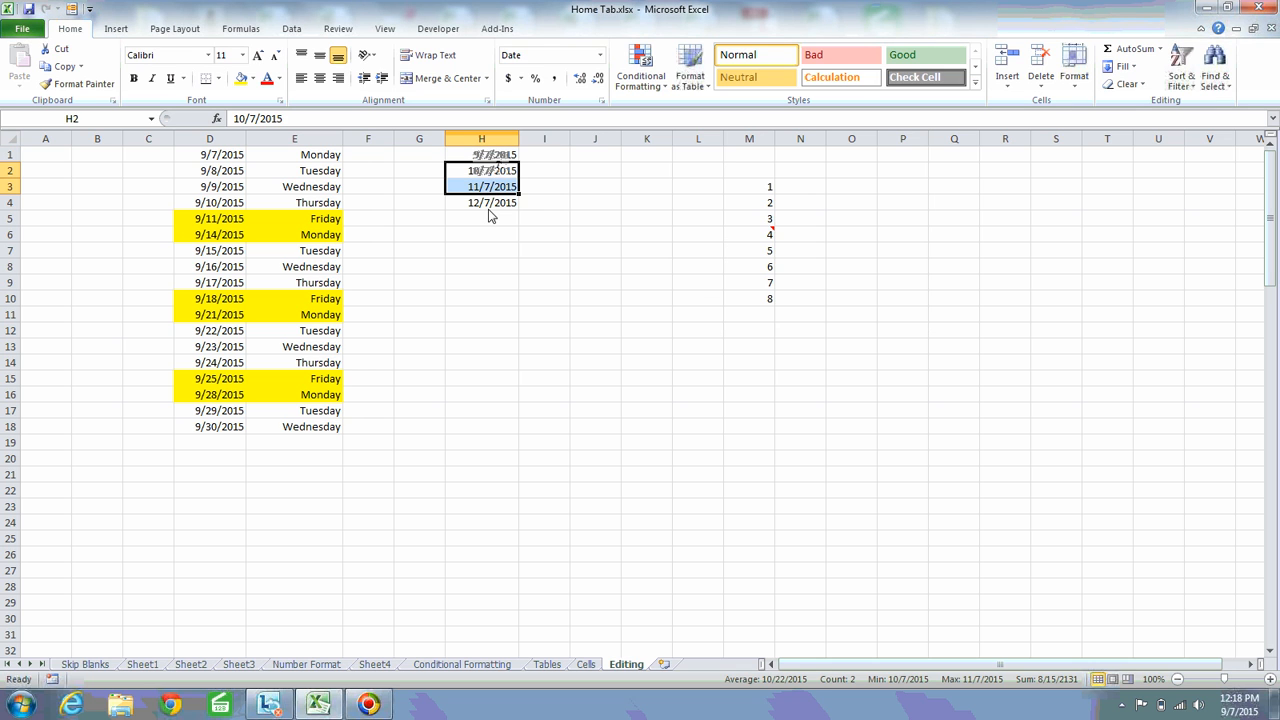
left_click(490, 206)
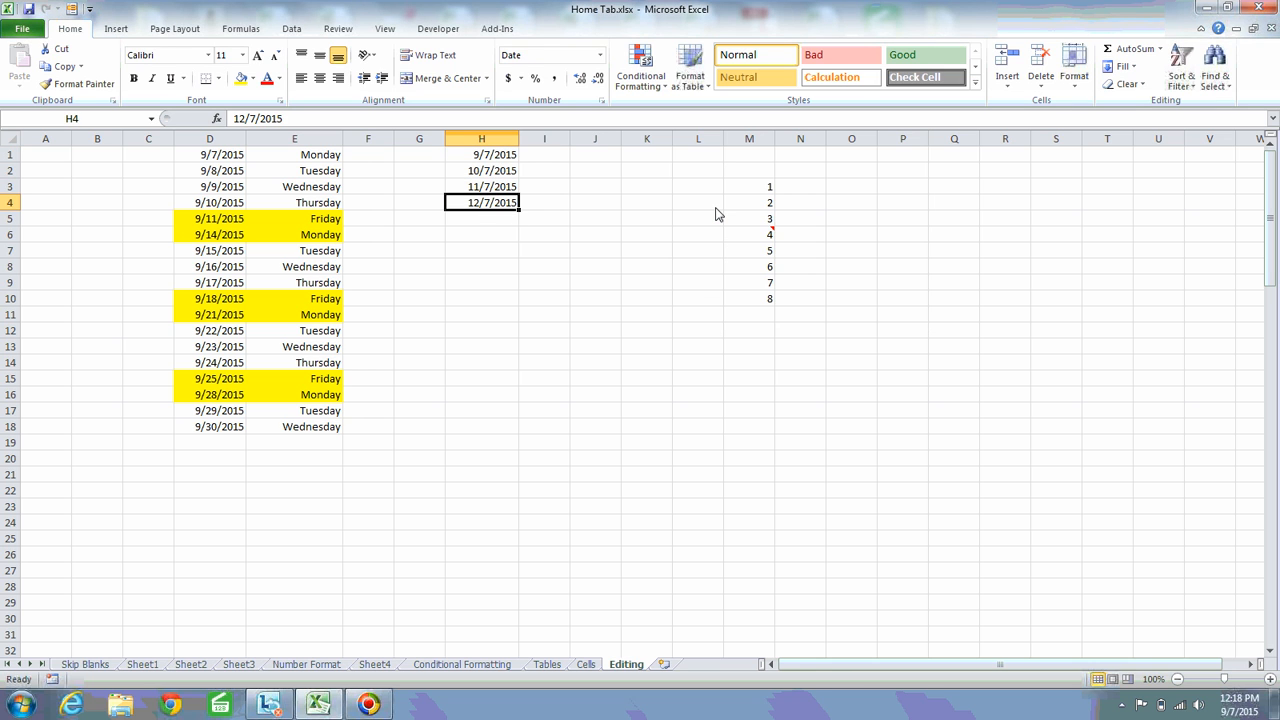
key("Up")
key("Up")
key("Up")
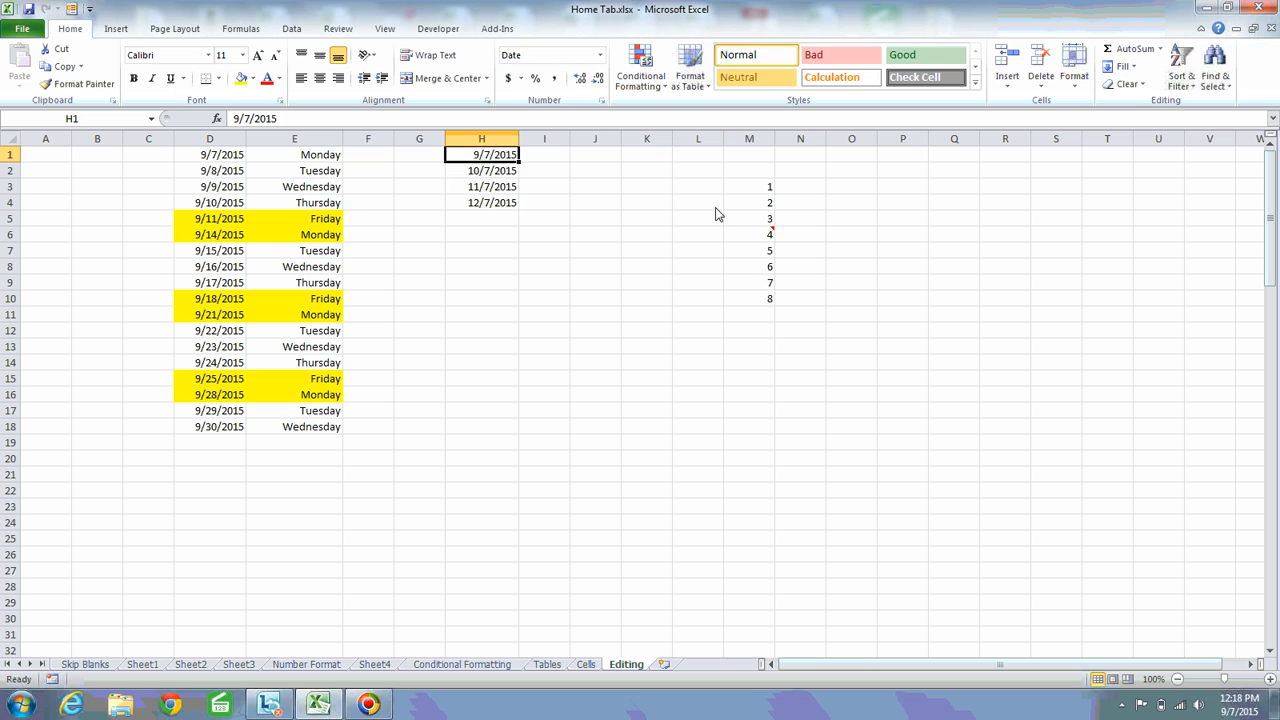
left_click(481, 176)
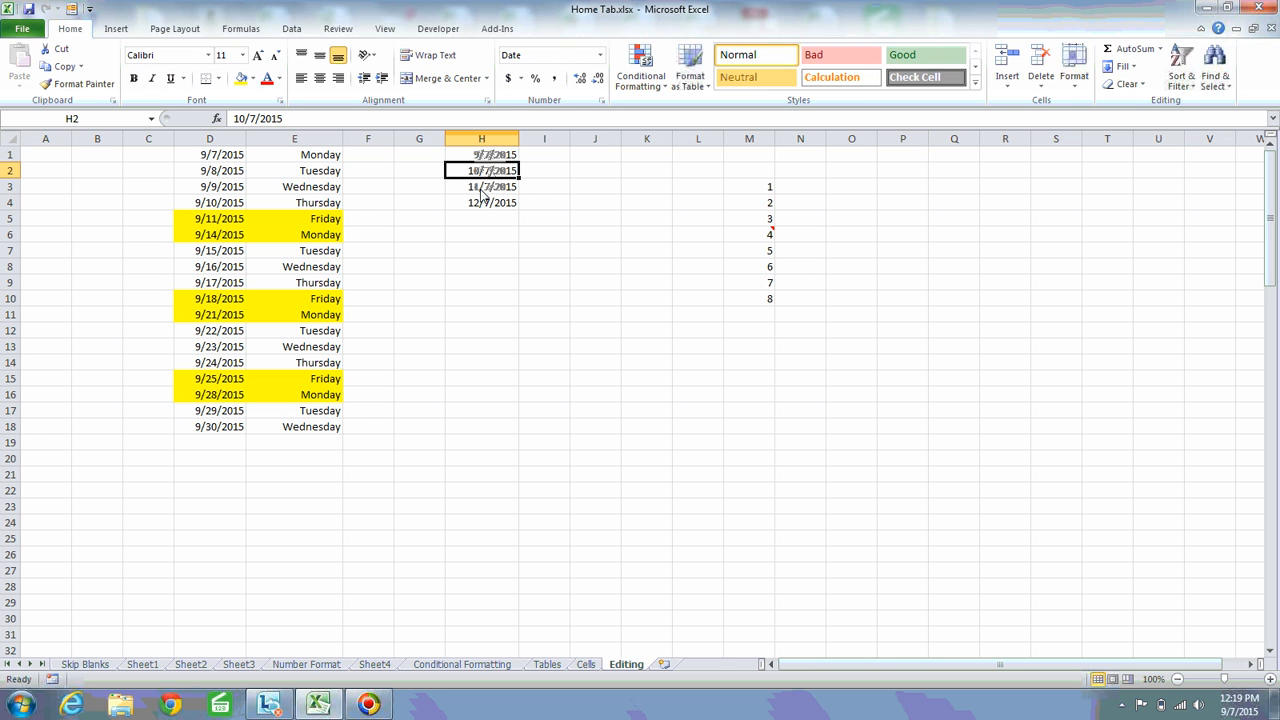
left_click(485, 195)
left_click(485, 209)
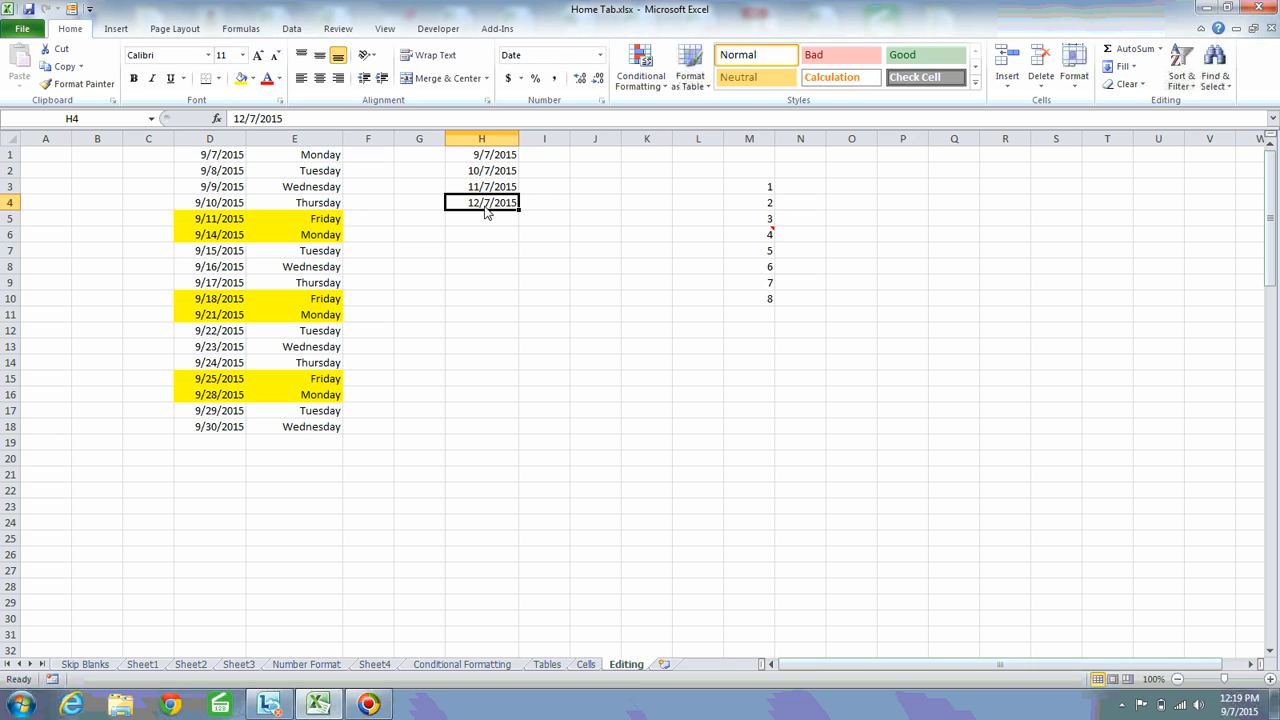
left_click(500, 160)
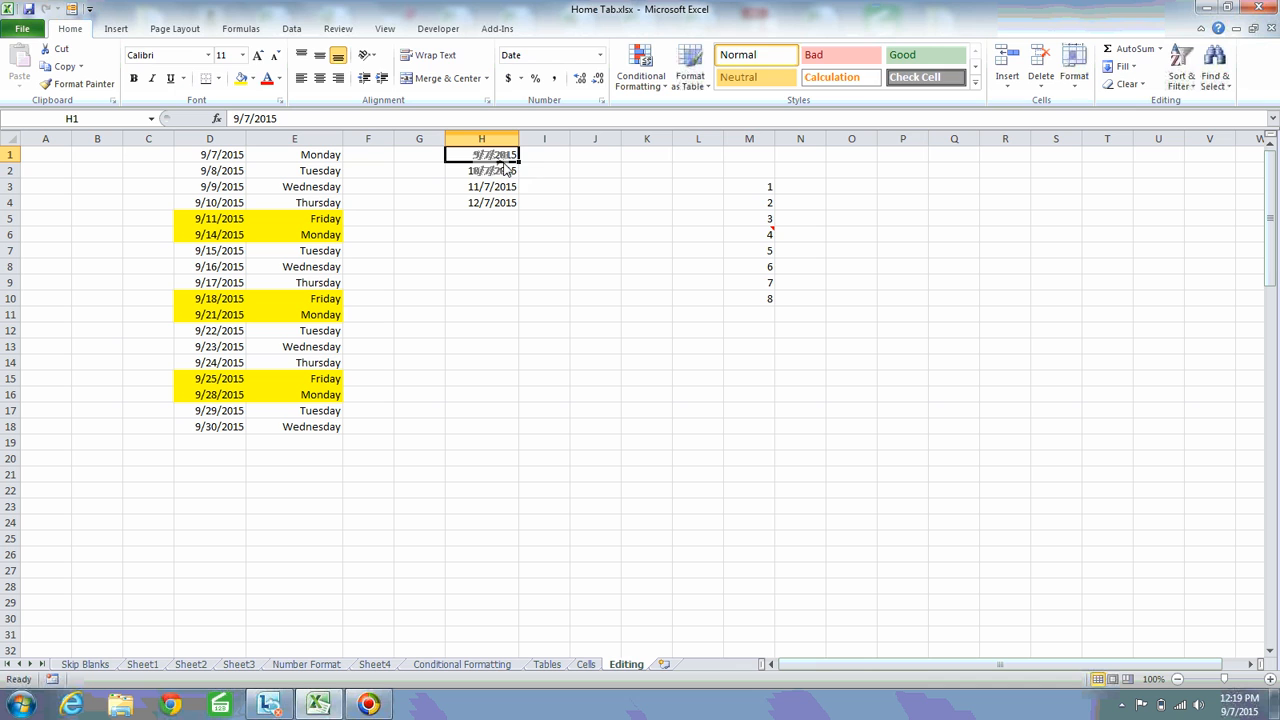
left_click(498, 203, "shift")
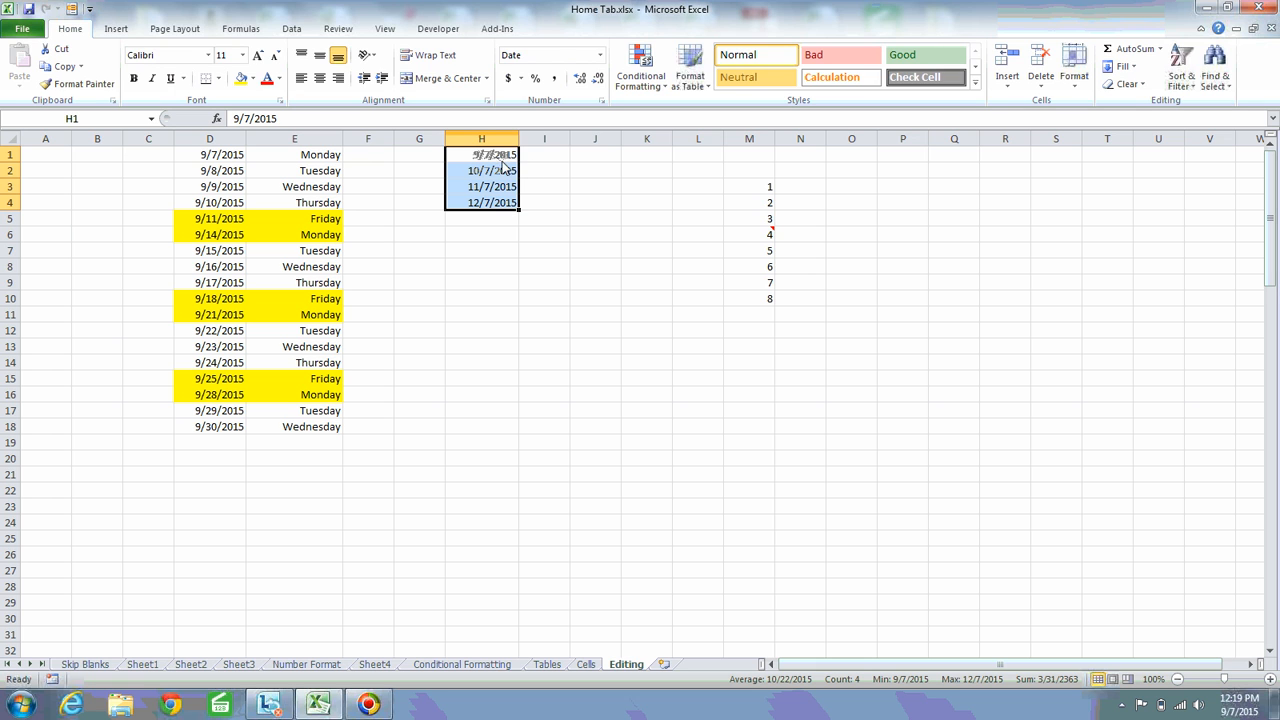
left_click(492, 204)
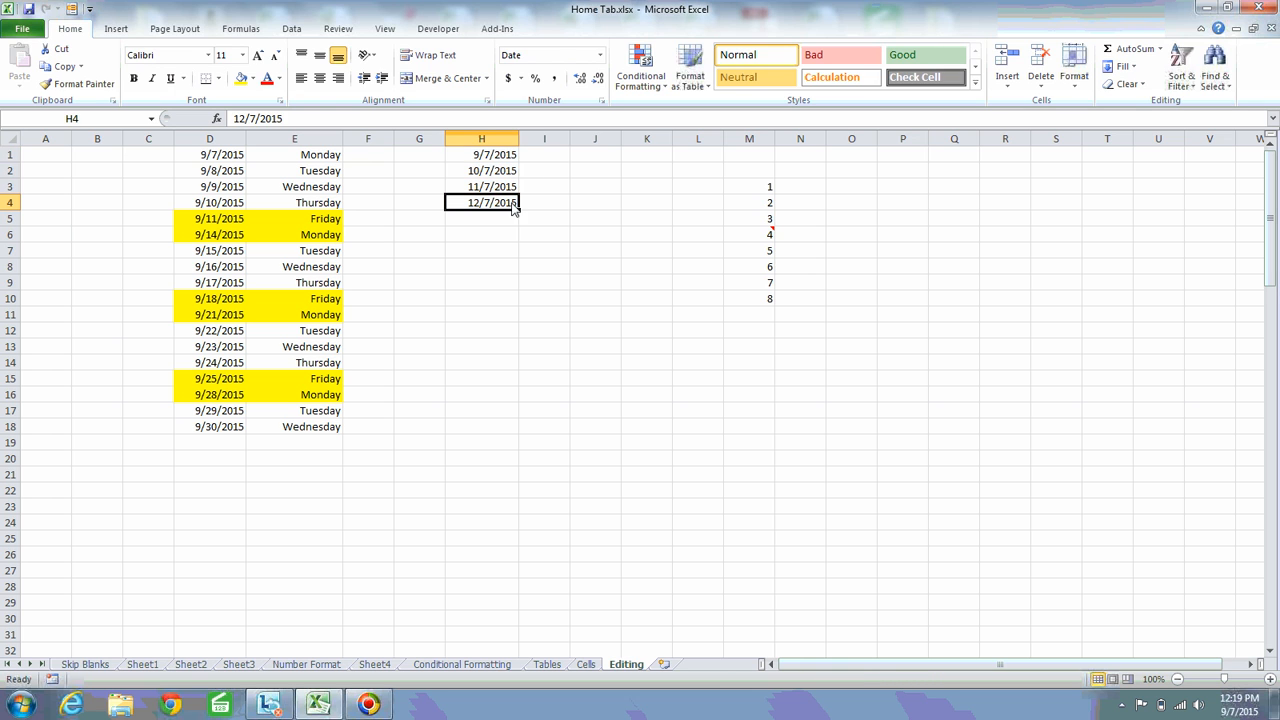
Fill a yearly date series across row 1 from H1 with step value 1 and stop value 12/31/2020
left_click(495, 155)
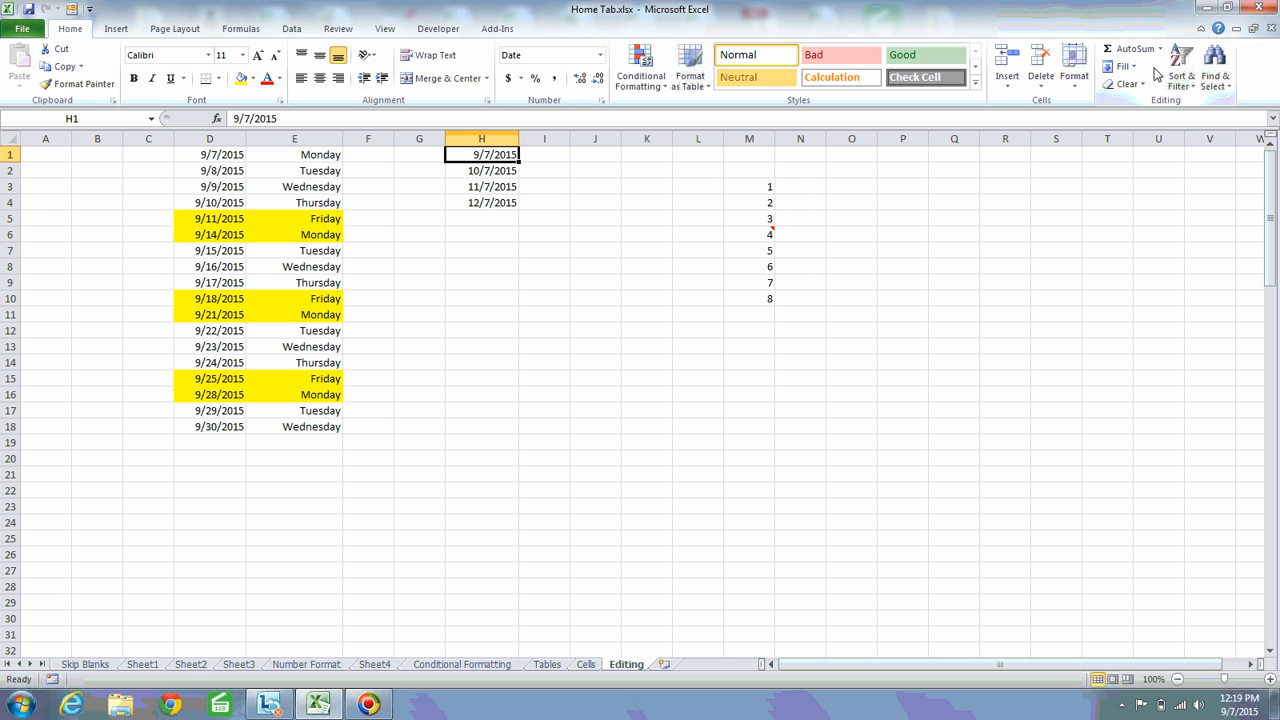
left_click(1120, 66)
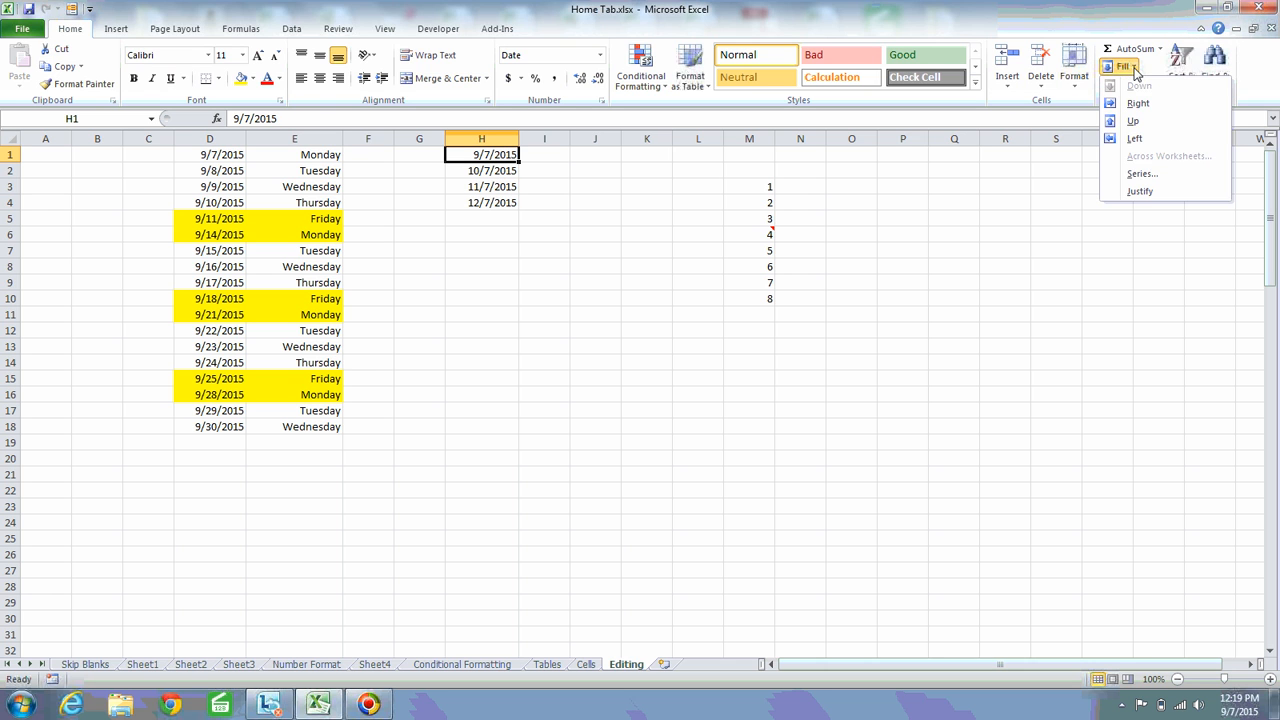
left_click(1142, 174)
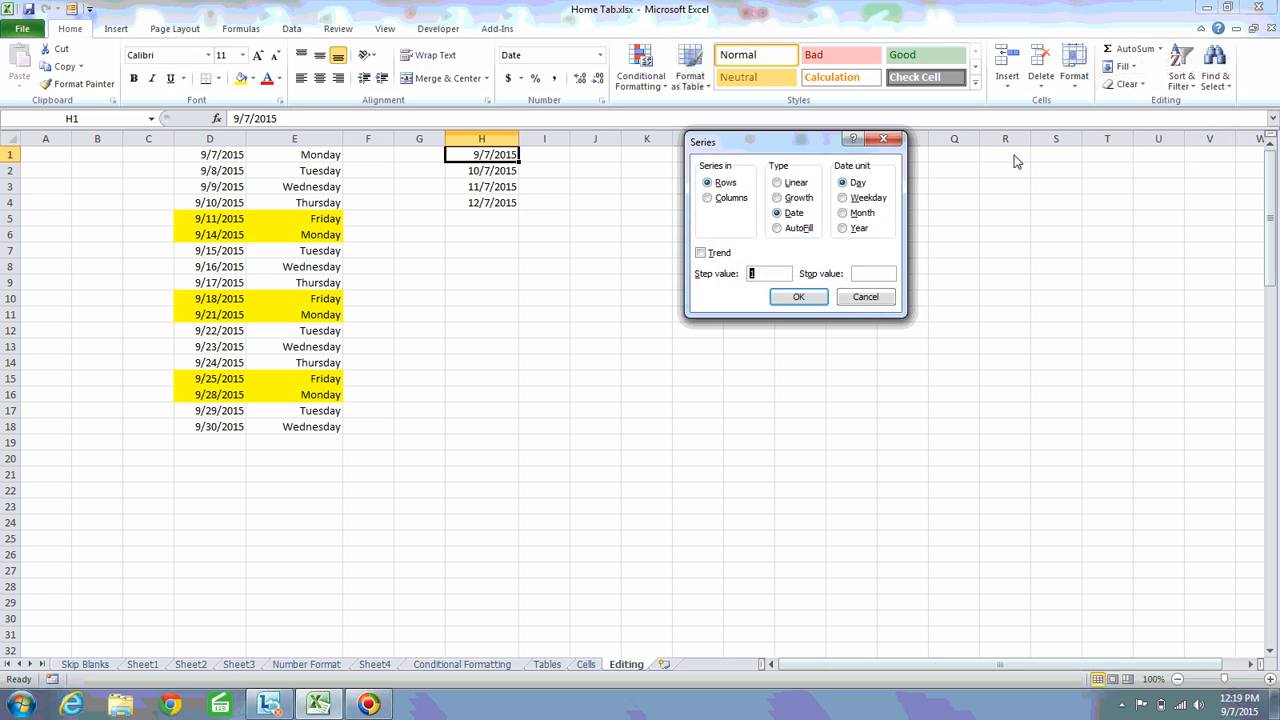
left_click(845, 229)
left_click(768, 275)
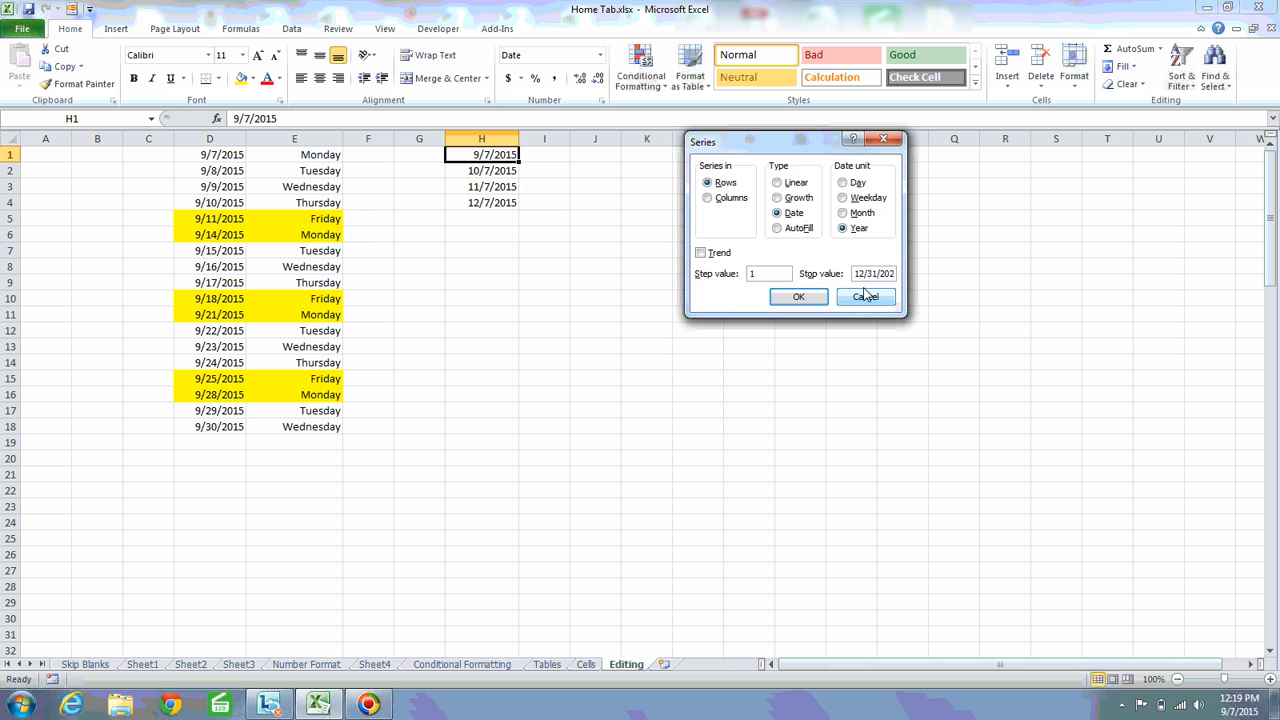
left_click(814, 297)
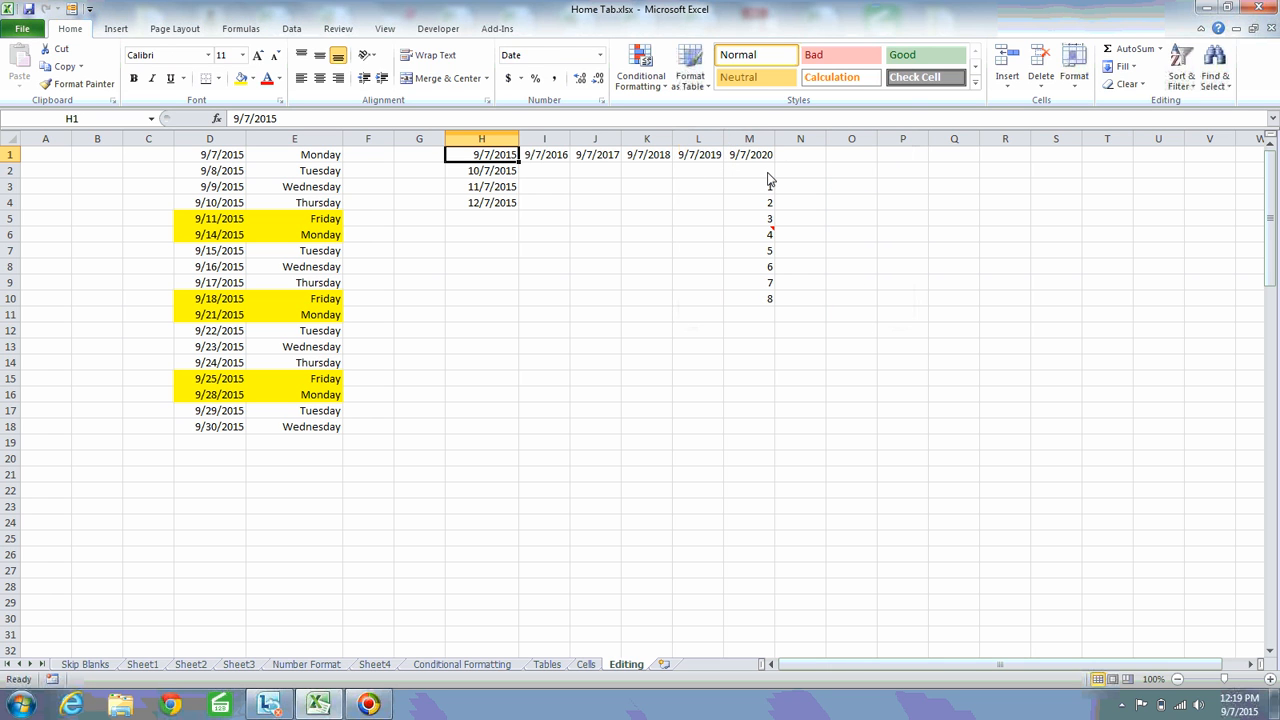
Fill a yearly date series down column H from H1 with step value 1 and stop value 12/31/2020
left_click(1124, 66)
left_click(1140, 174)
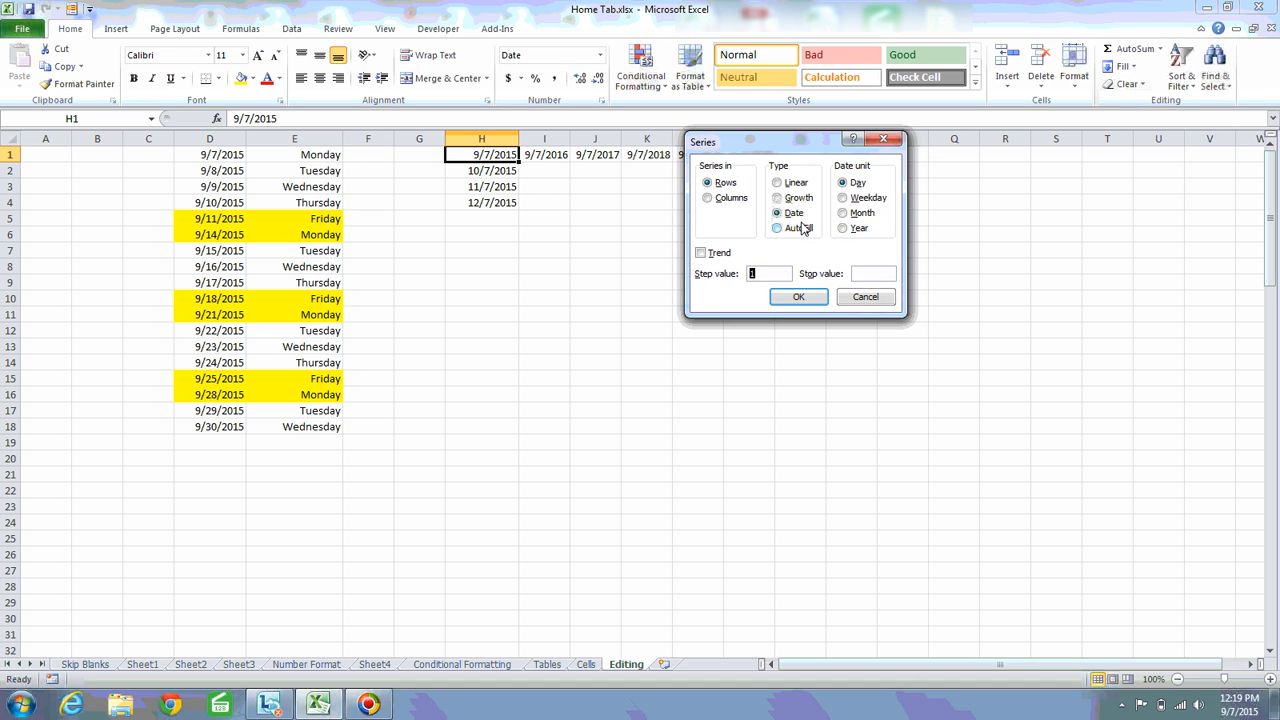
left_click(730, 199)
left_click(864, 275)
type("12/31/2020")
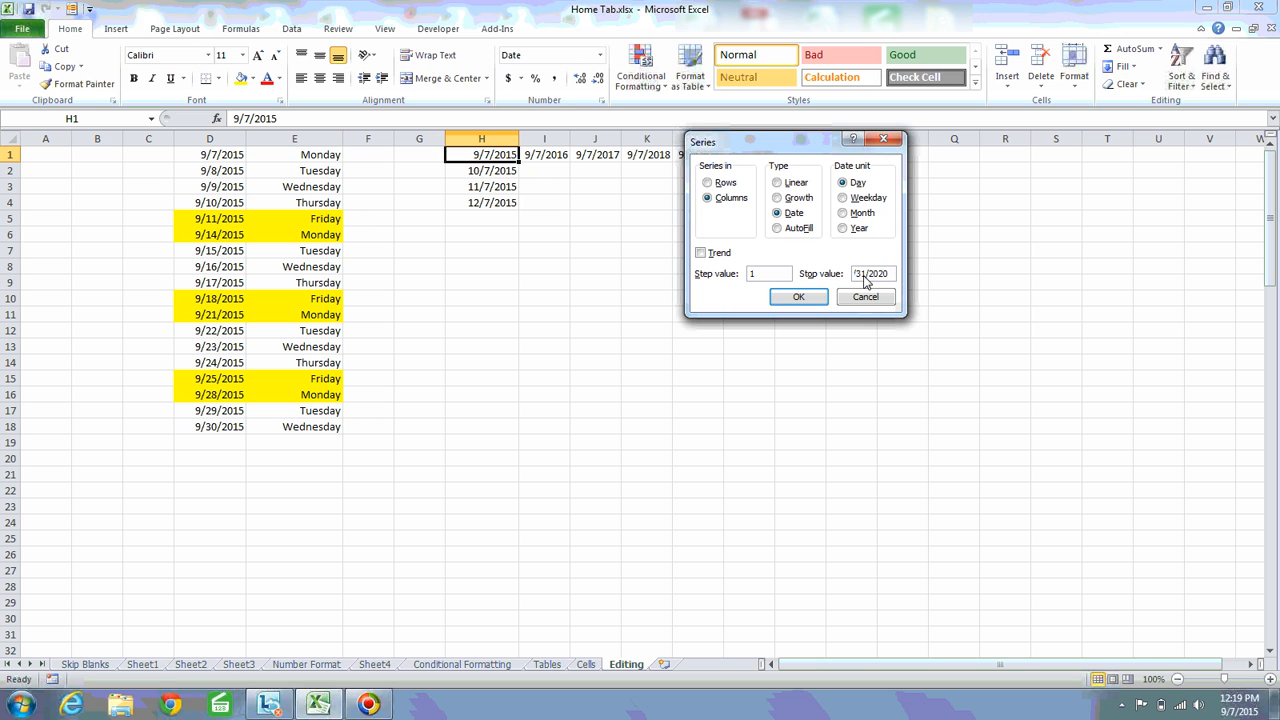
left_click(842, 228)
left_click(812, 298)
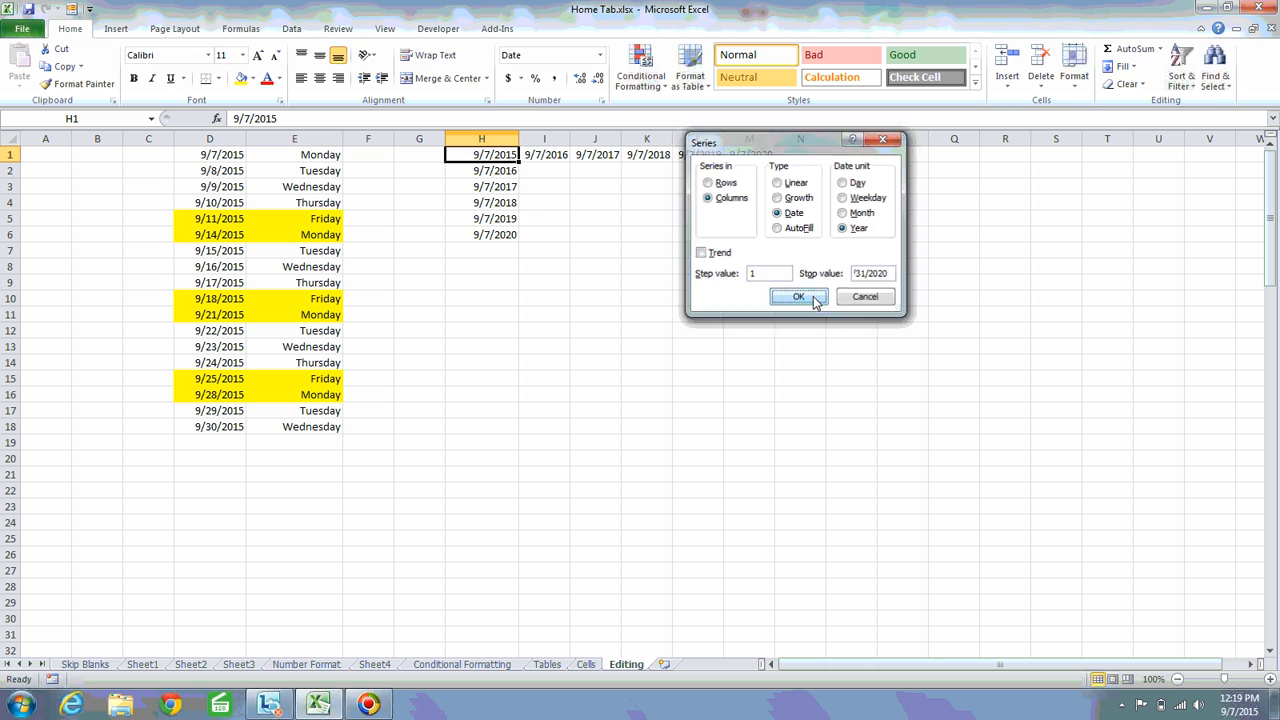
left_click_drag(505, 172, 686, 229)
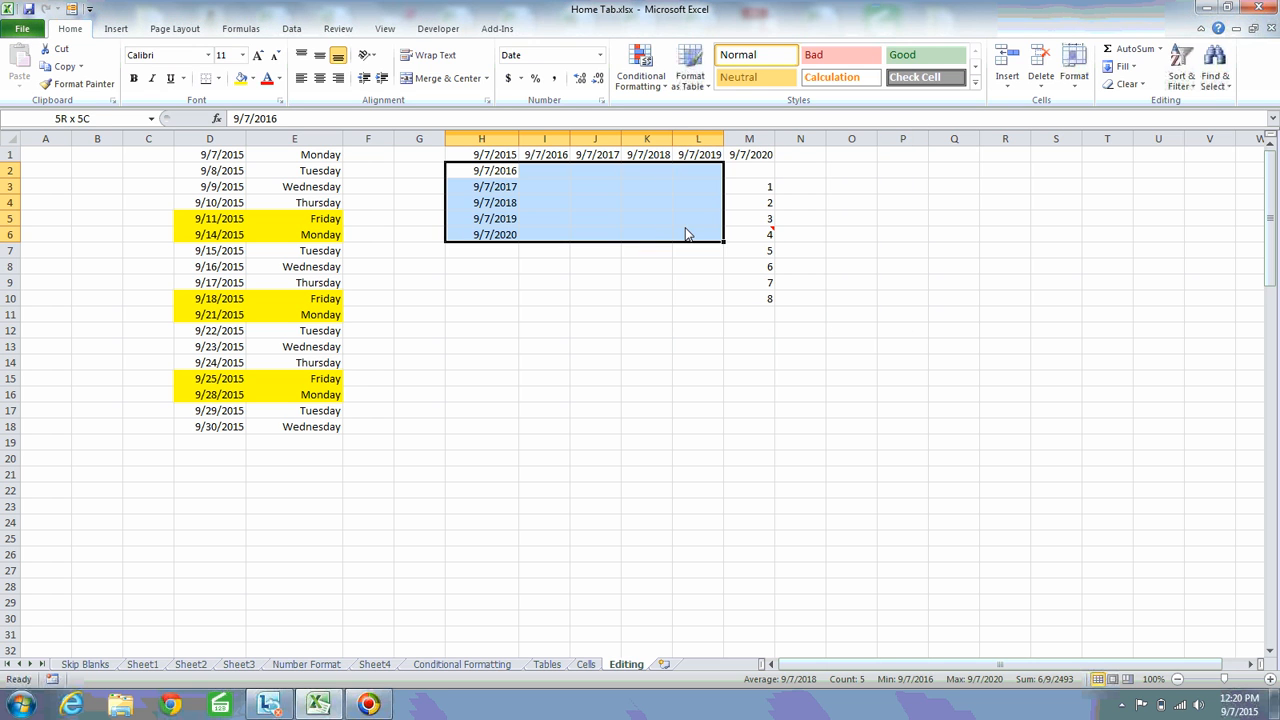
Examine the yearly dates filled down column H from H1 to H6 and across row 1
left_click(495, 185)
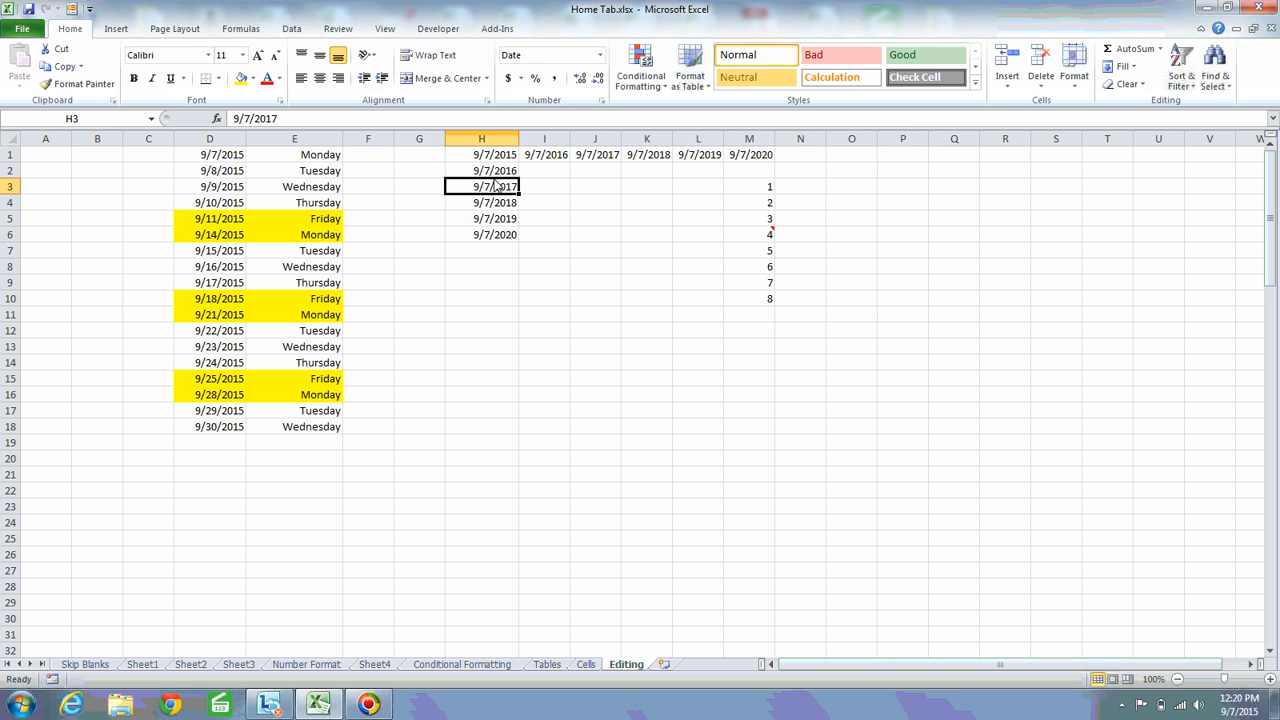
key("Down")
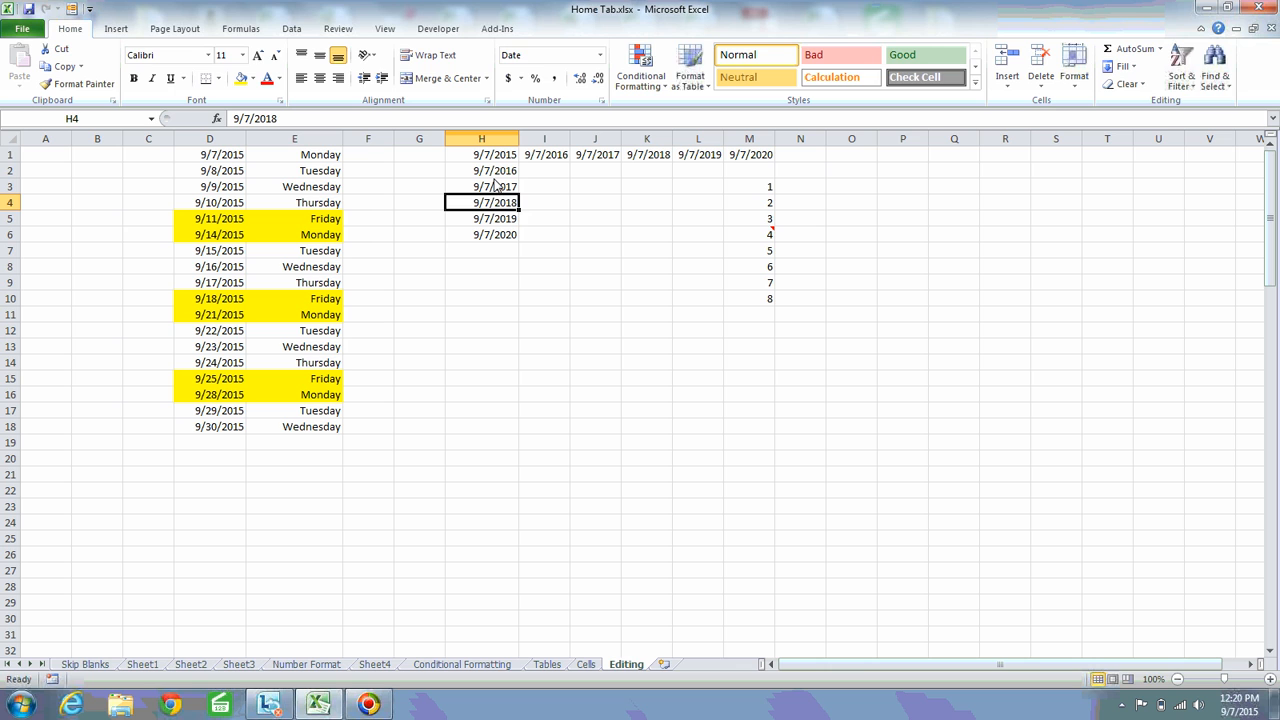
key("Down")
key("Down")
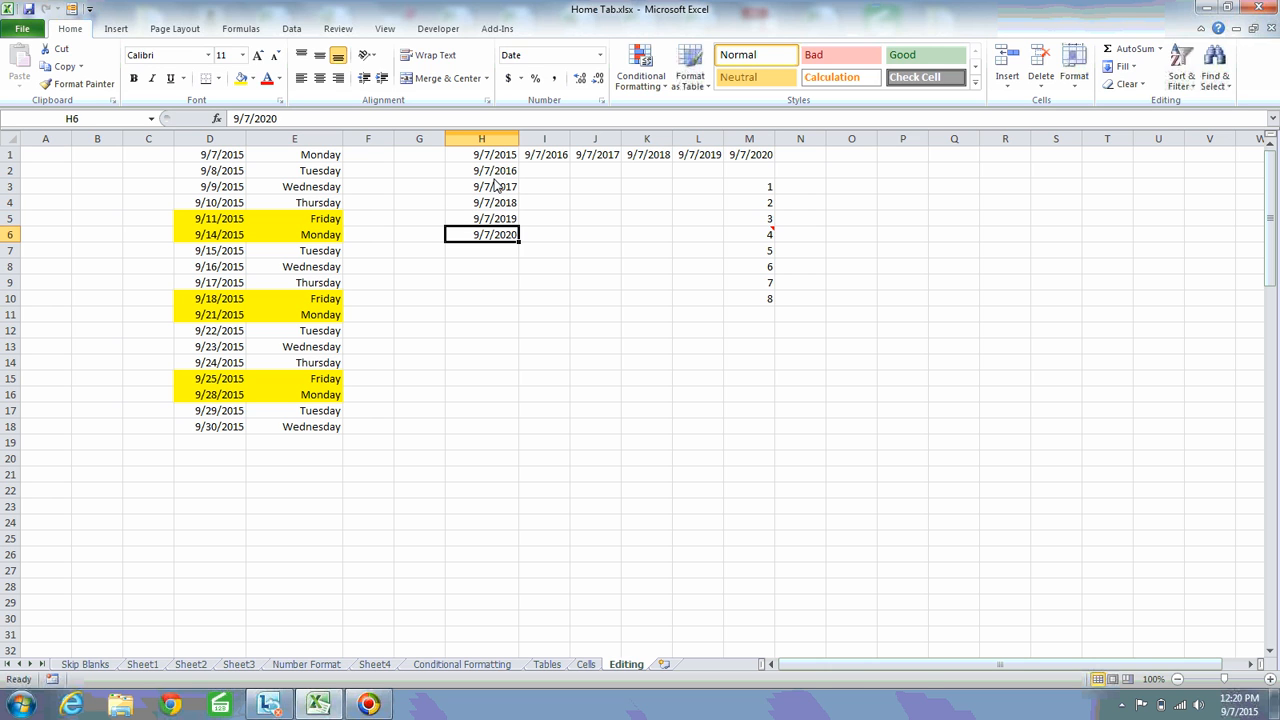
key("Up")
key("Up")
key("Up")
key("Up")
key("Up")
key("shift+Down")
key("shift+Down")
key("shift+Down")
key("shift+Down")
key("shift+Down")
key("shift+Right")
key("shift+Right")
key("shift+Right")
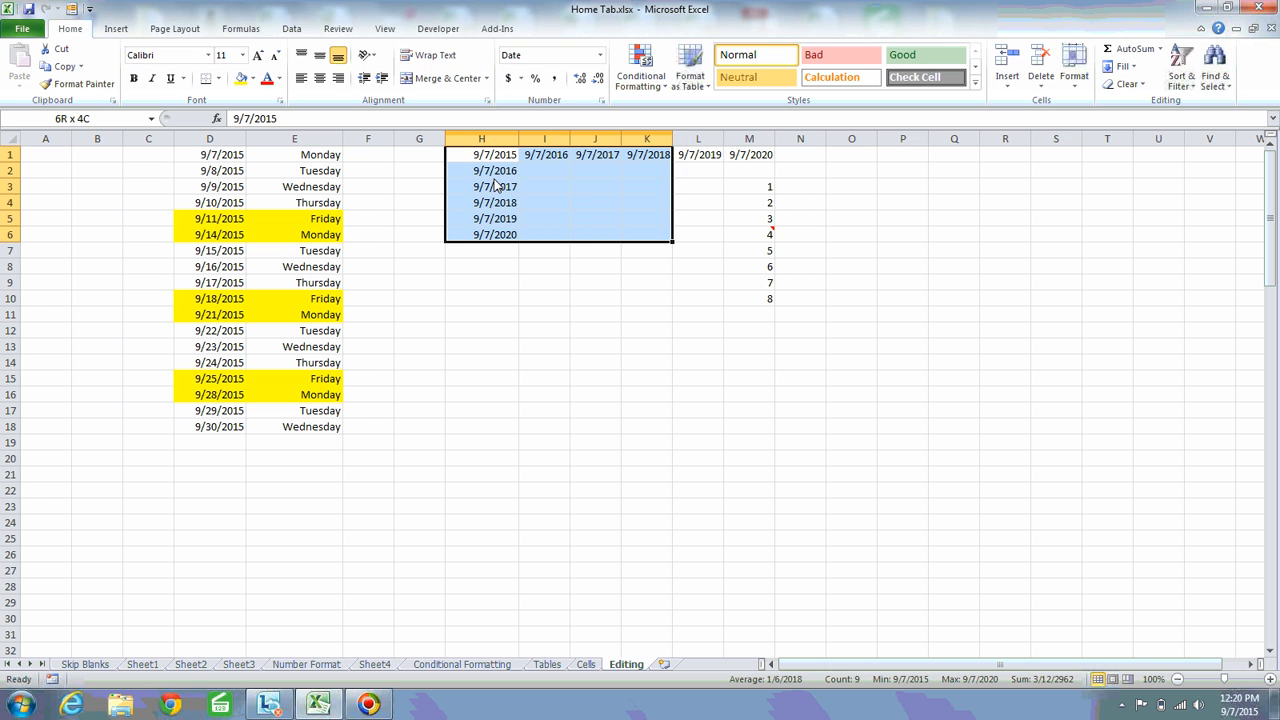
key("shift+Right")
key("shift+Right")
key("shift+Left")
key("Up")
key("Down")
key("Down")
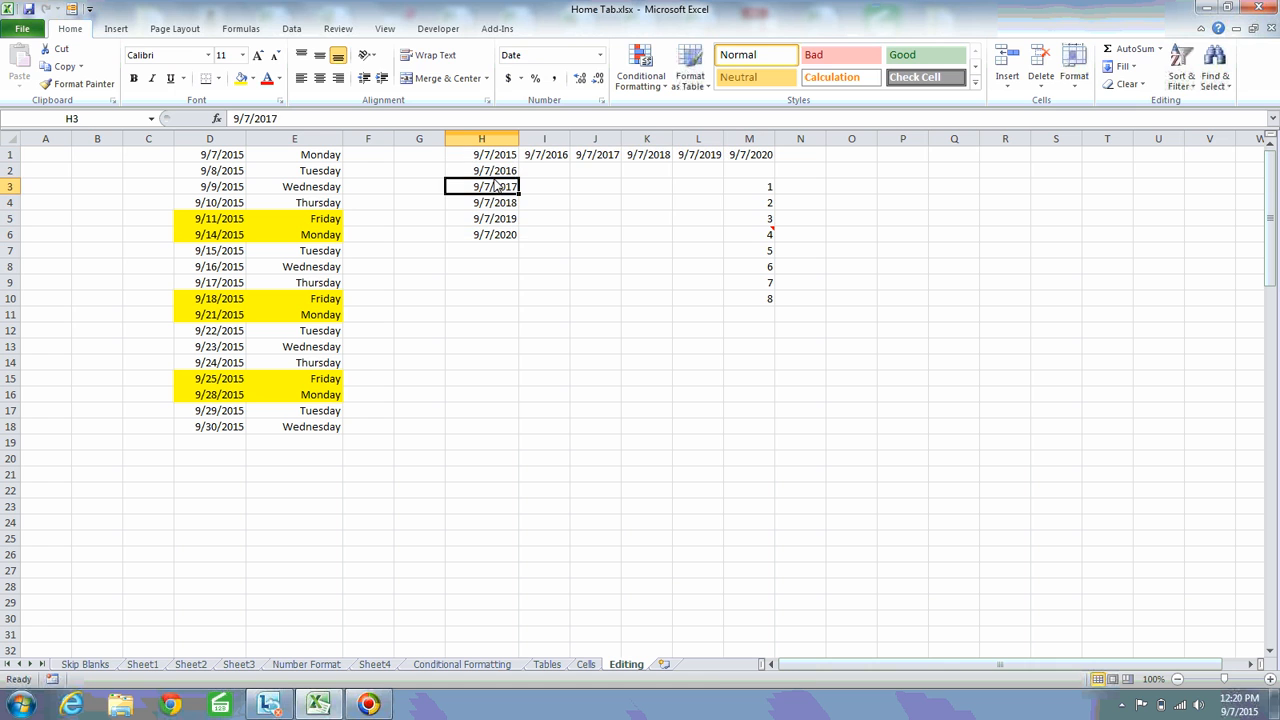
key("Down")
key("Down")
key("Down")
key("Down")
key("Down")
key("Down")
key("Down")
key("Down")
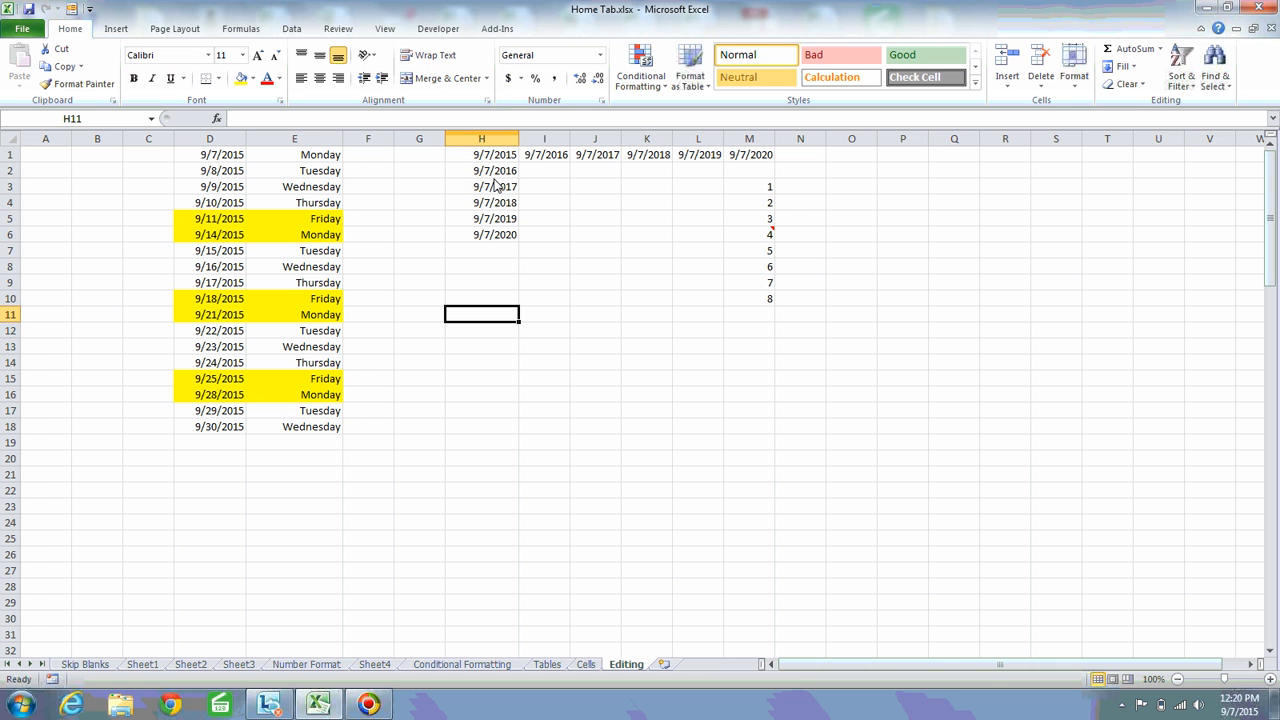
left_click(1124, 66)
left_click(1141, 174)
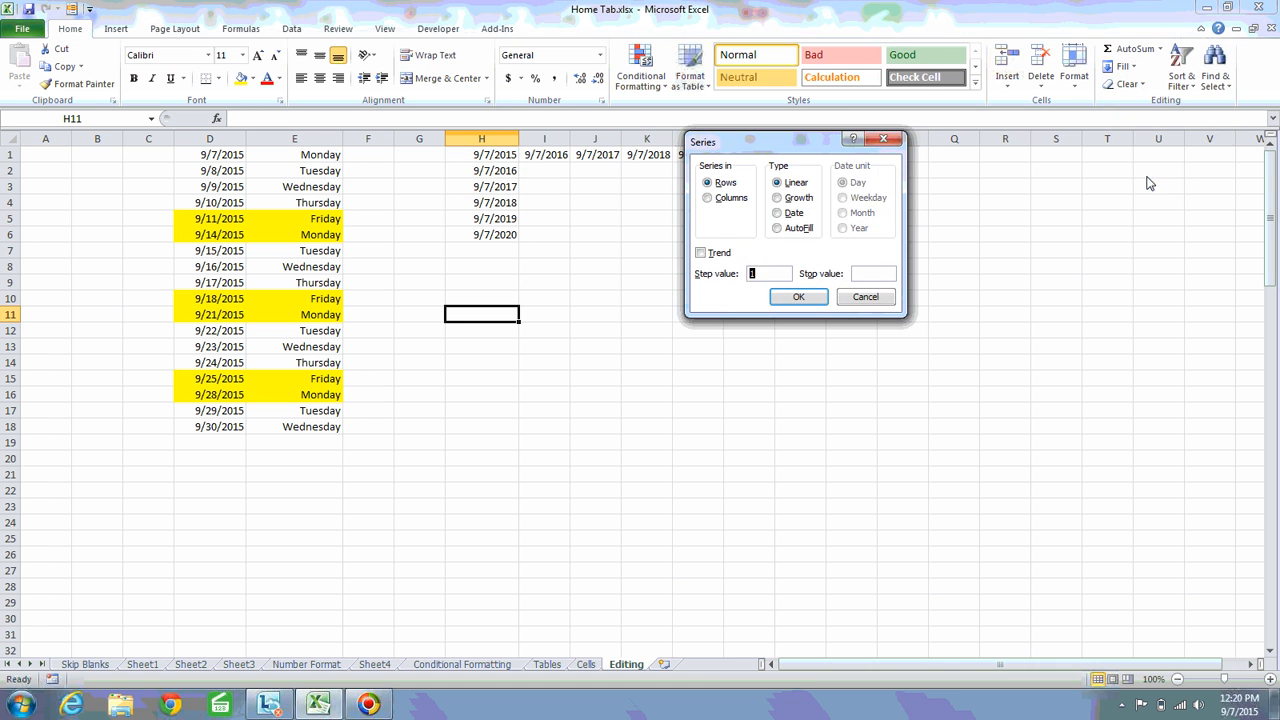
key("Escape")
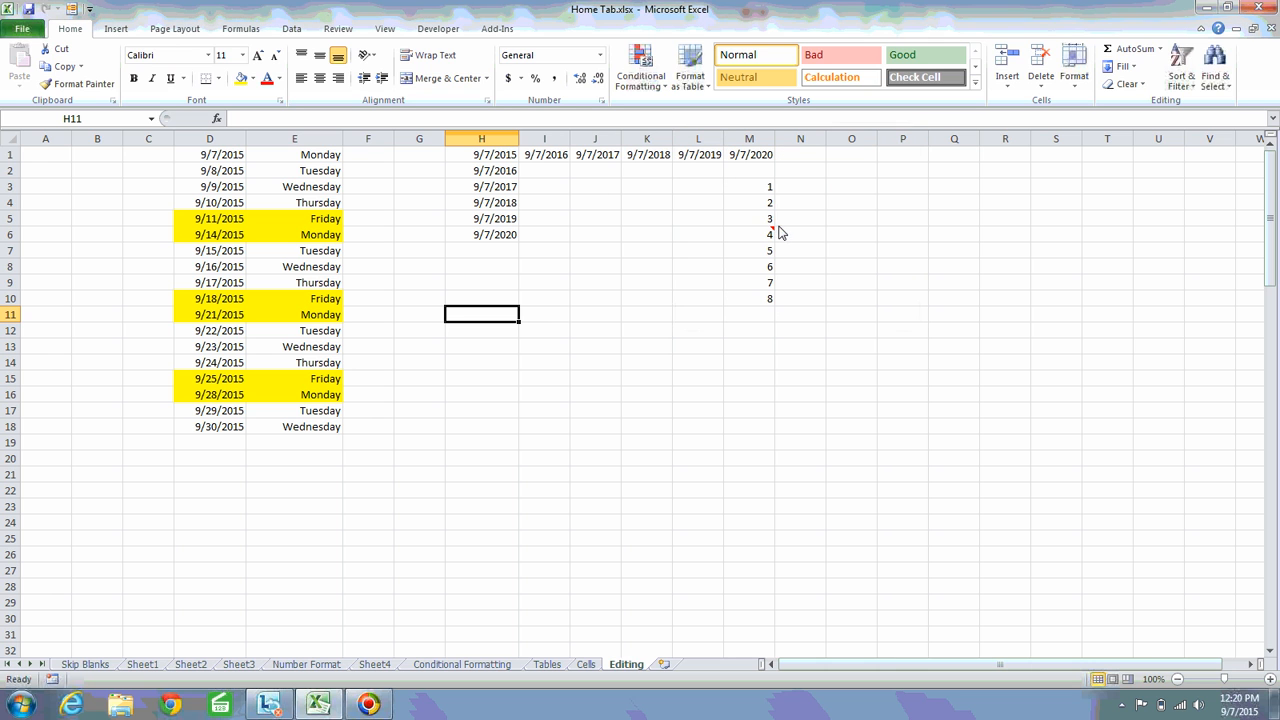
Enter 1 in cell A1
left_click(45, 160)
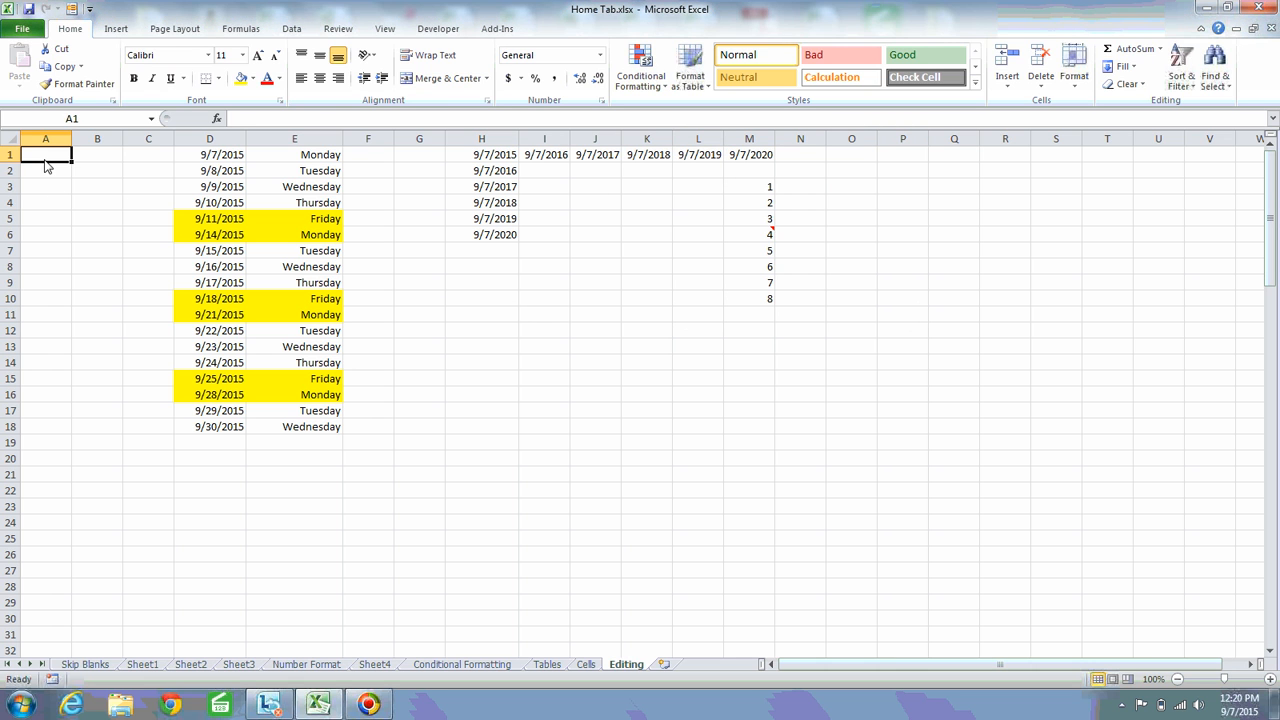
type("1")
key("ctrl+Return")
left_click(1122, 66)
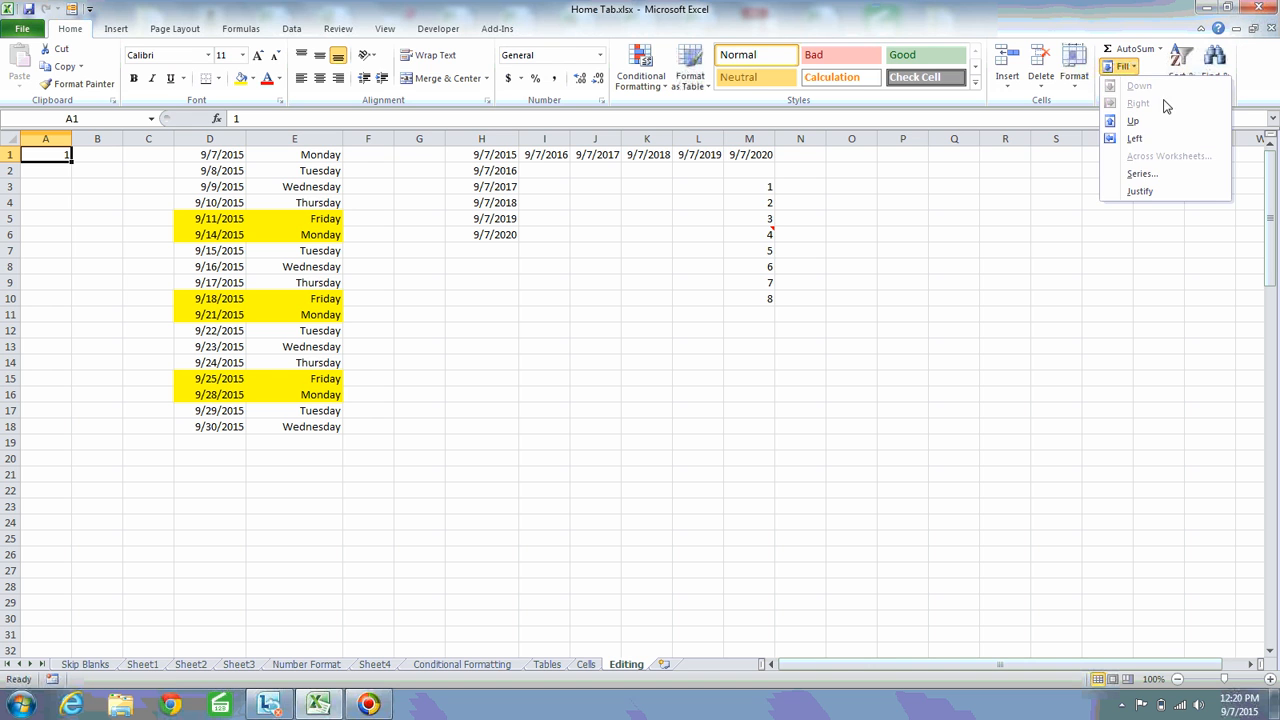
left_click(1141, 174)
key("Escape")
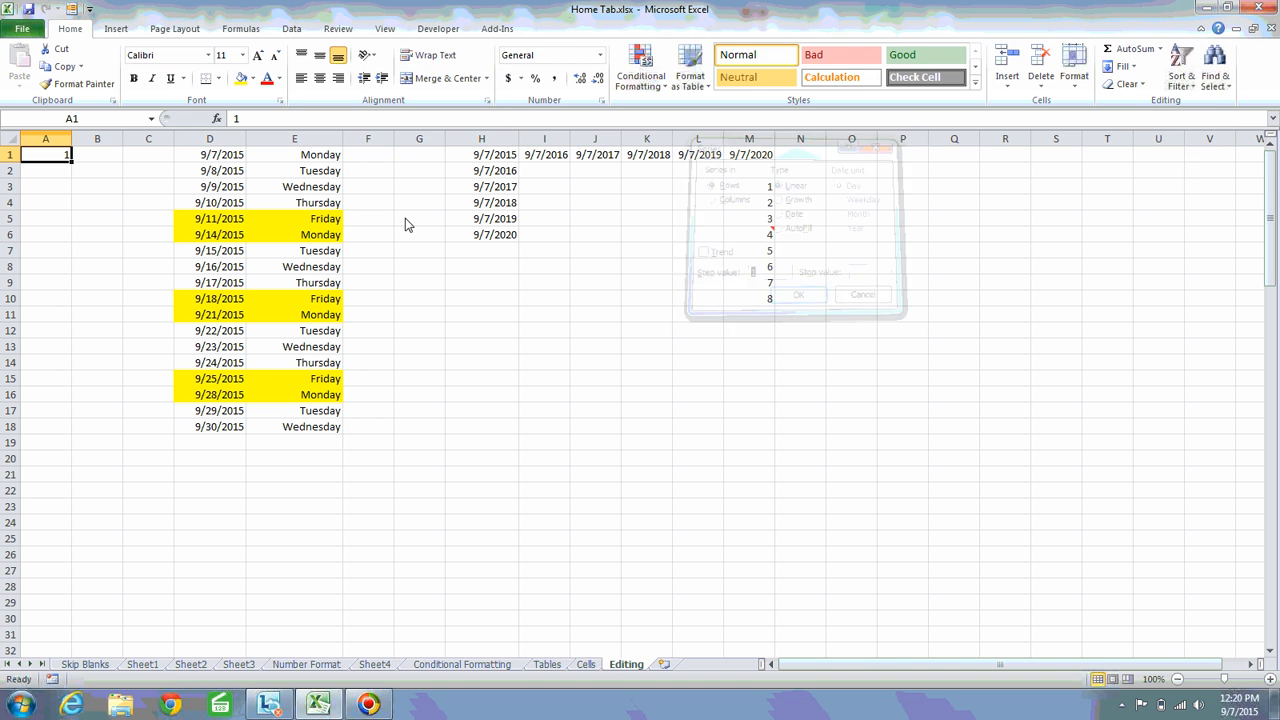
Fill A1:A25 down the column with a Series of type AutoFill, starting from the single value in A1
left_click(37, 543, "shift")
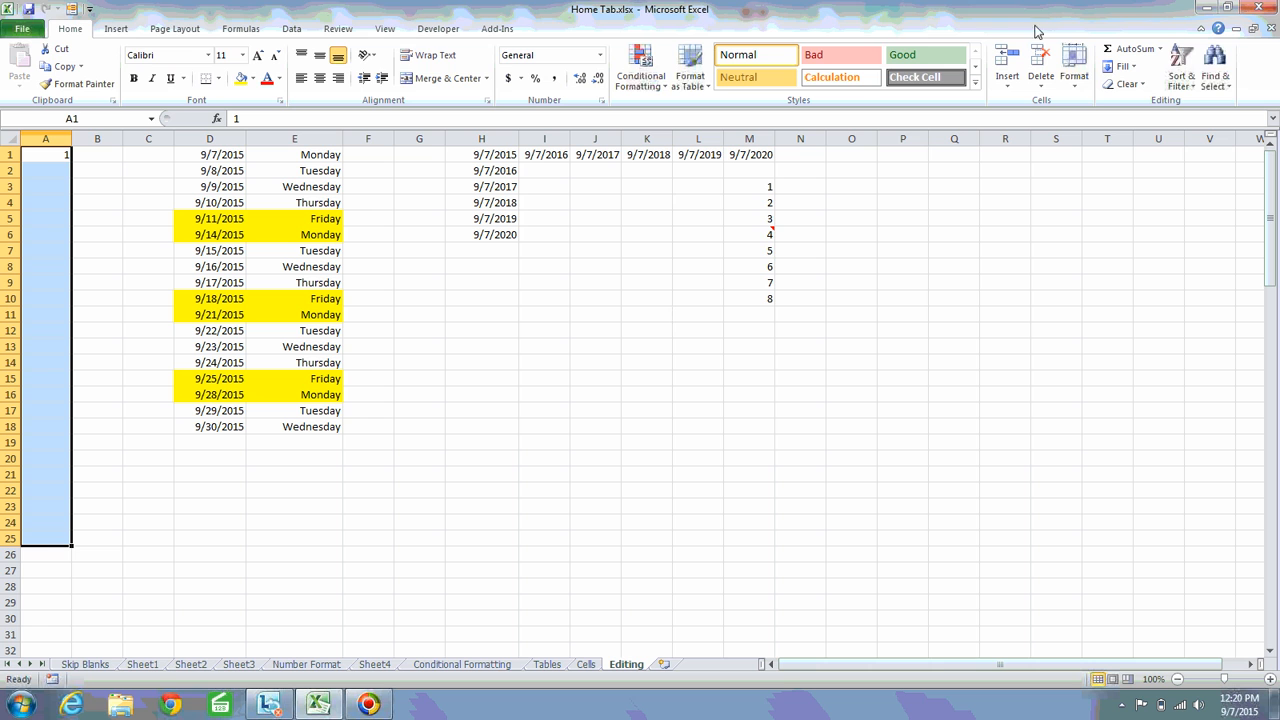
left_click(1121, 66)
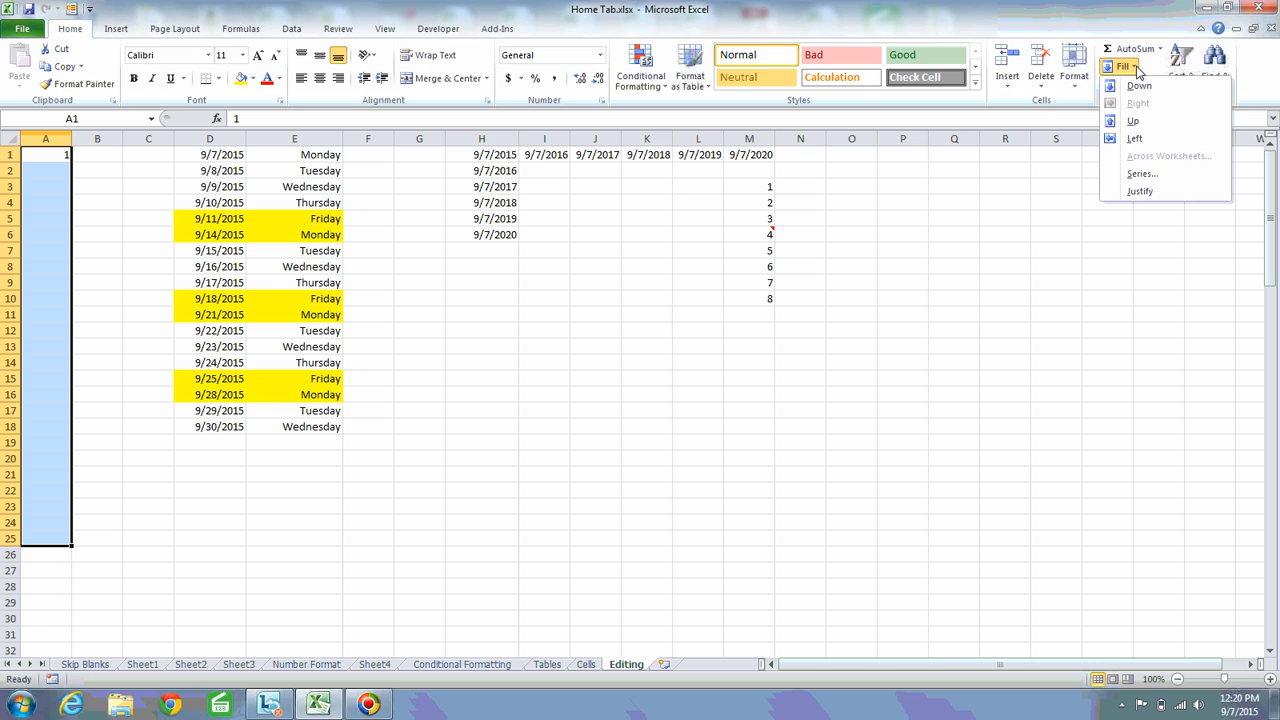
left_click(1141, 174)
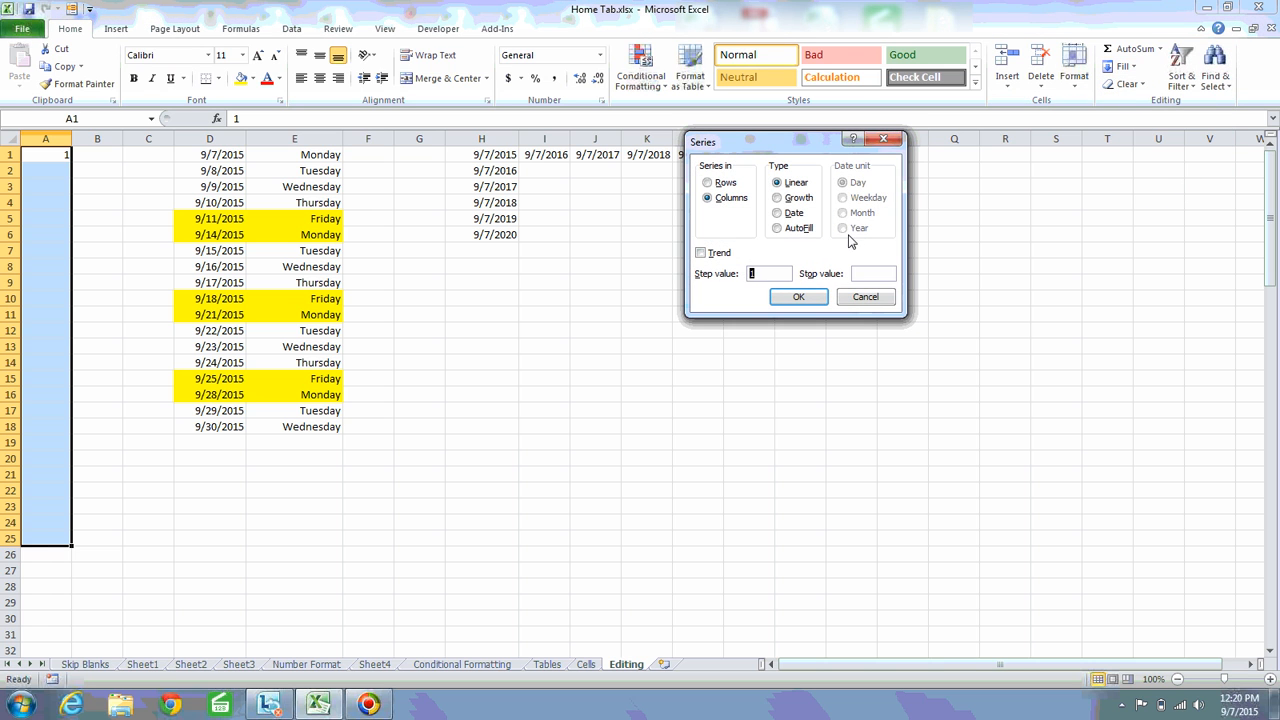
left_click(777, 229)
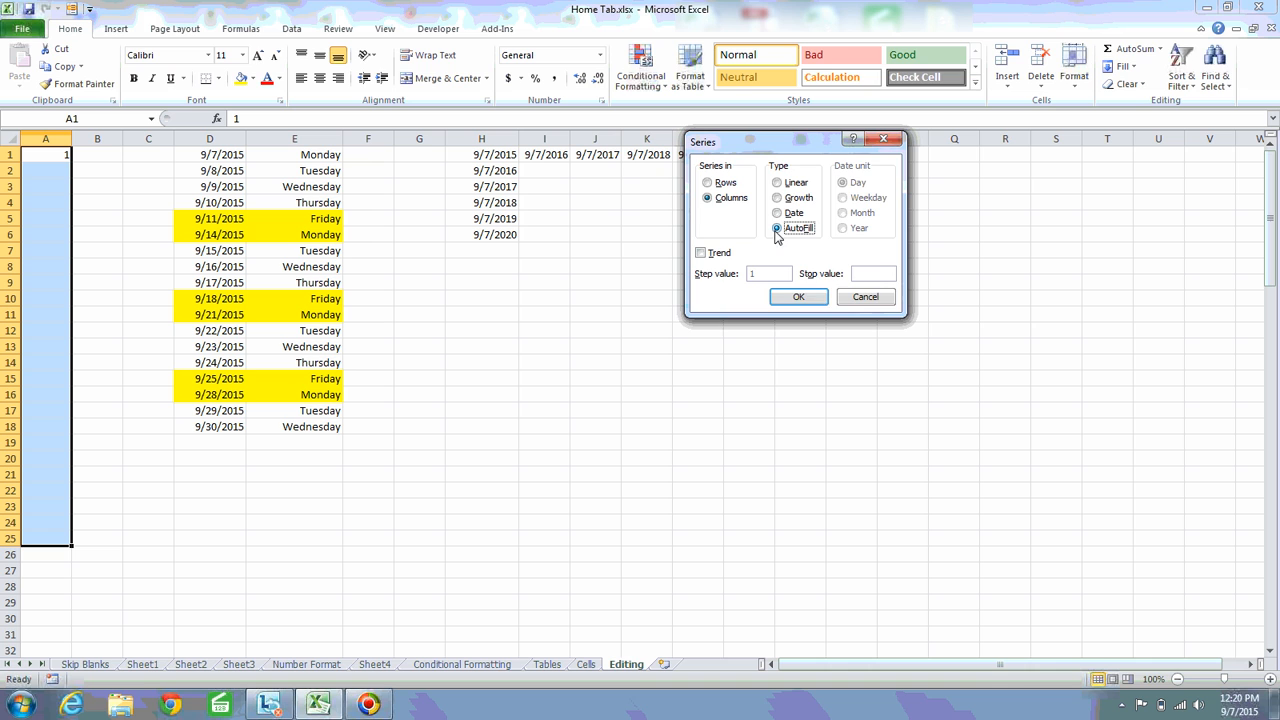
left_click(797, 299)
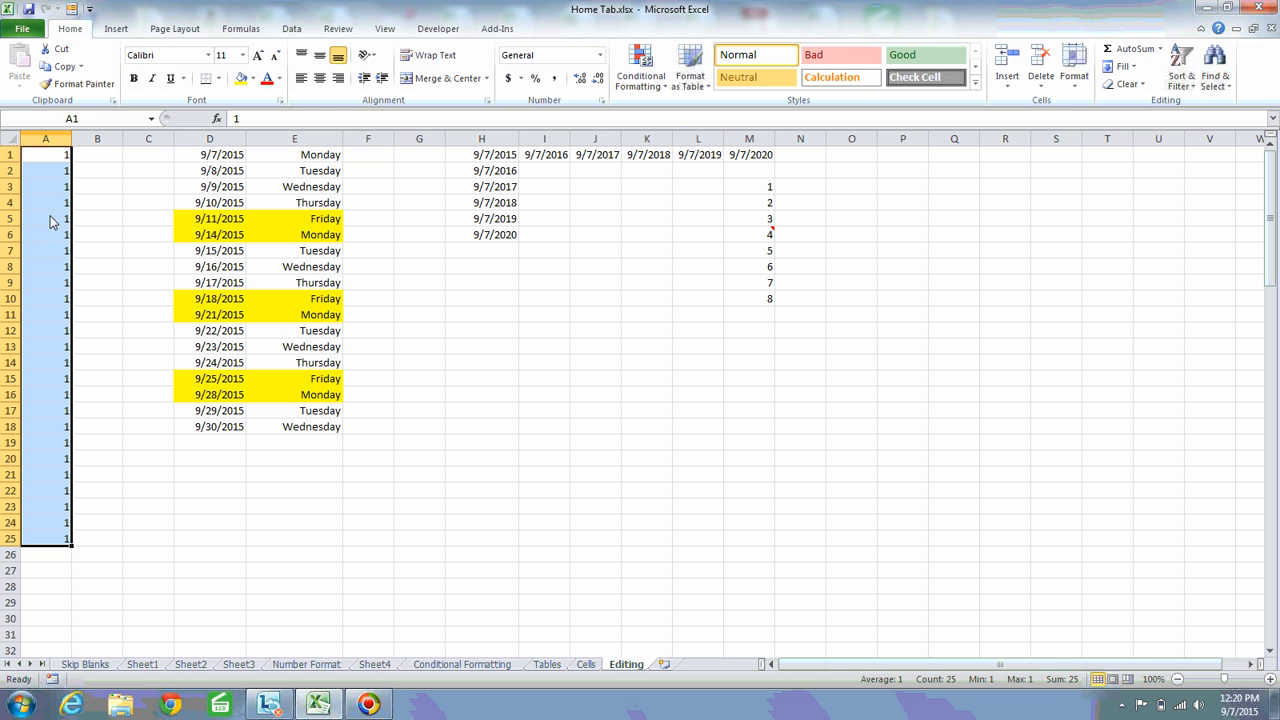
Delete the repeated values below A1 in column A
left_click(64, 172)
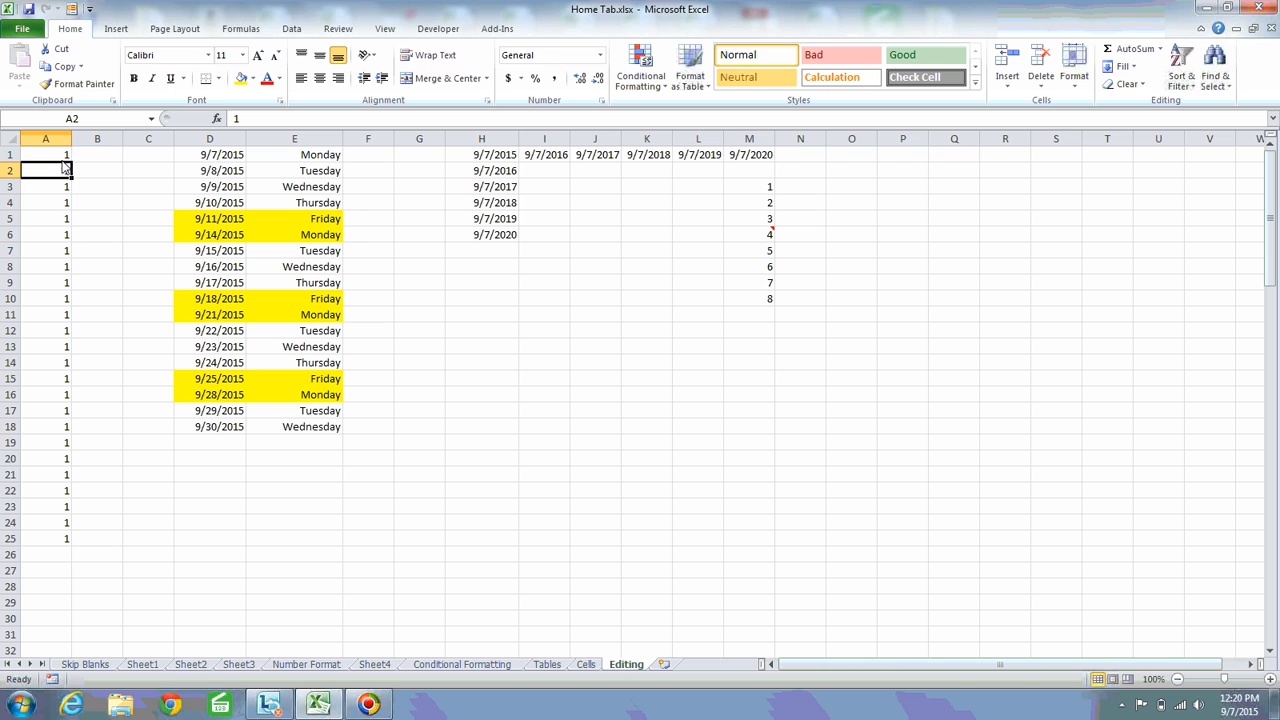
left_click(62, 157)
key("shift+Down")
key("Down")
key("ctrl+shift+Down")
key("Delete")
Enter 1 in cell A1 and 2 in cell A2 as starting values for a series
key("Up")
type("2")
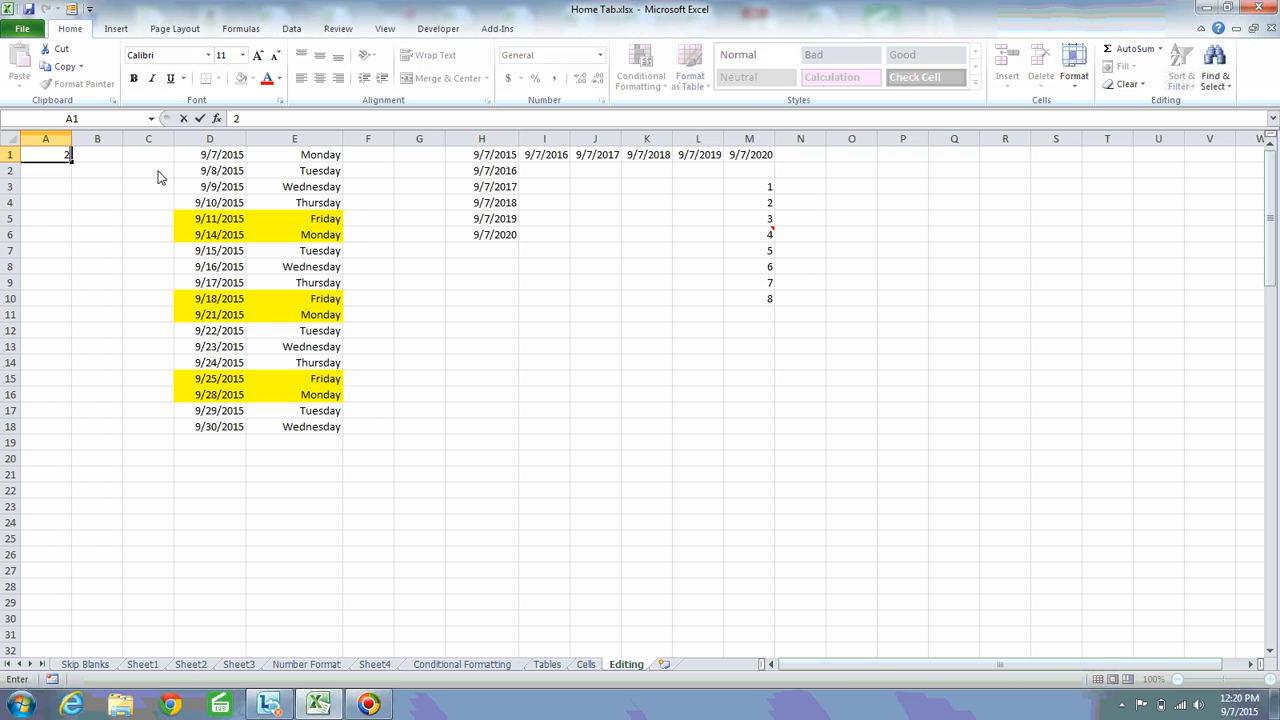
key("Return")
key("Up")
type("1")
key("Return")
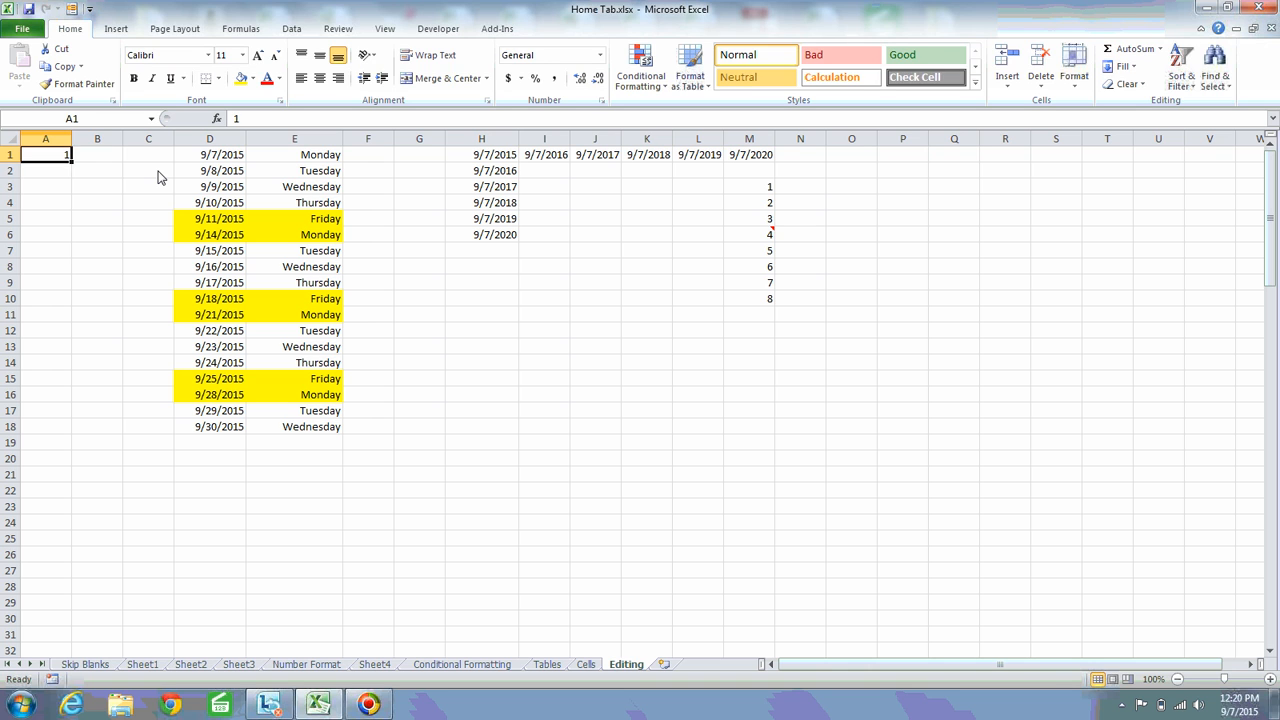
type("2")
key("Up")
Fill A1:A26 down the column with a Series of type AutoFill based on the two starting values
key("shift+Down")
key("shift+Down")
key("shift+Down")
key("shift+Down")
key("shift+Down")
key("shift+Down")
key("shift+Down")
key("shift+Down")
key("shift+Down")
key("shift+Down")
key("shift+Down")
key("shift+Down")
key("shift+Down")
key("shift+Down")
key("shift+Down")
key("shift+Down")
key("shift+Down")
key("shift+Down")
key("shift+Down")
key("shift+Down")
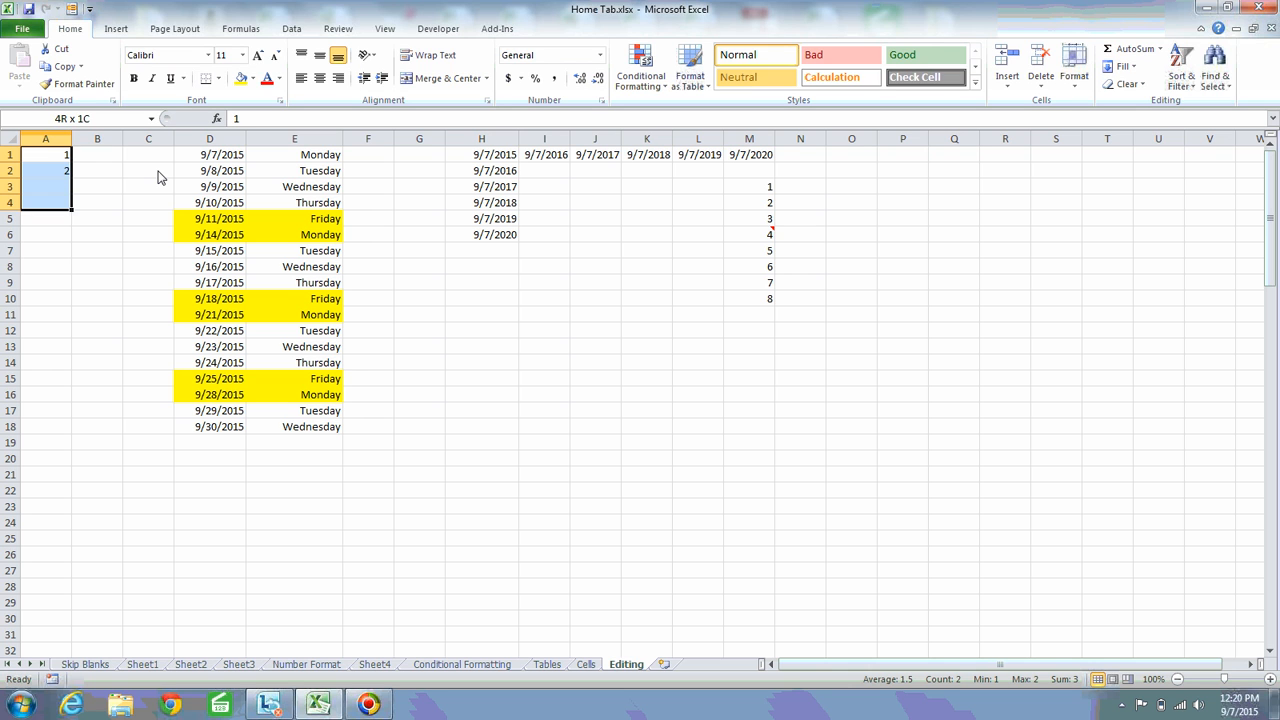
left_click(1137, 67)
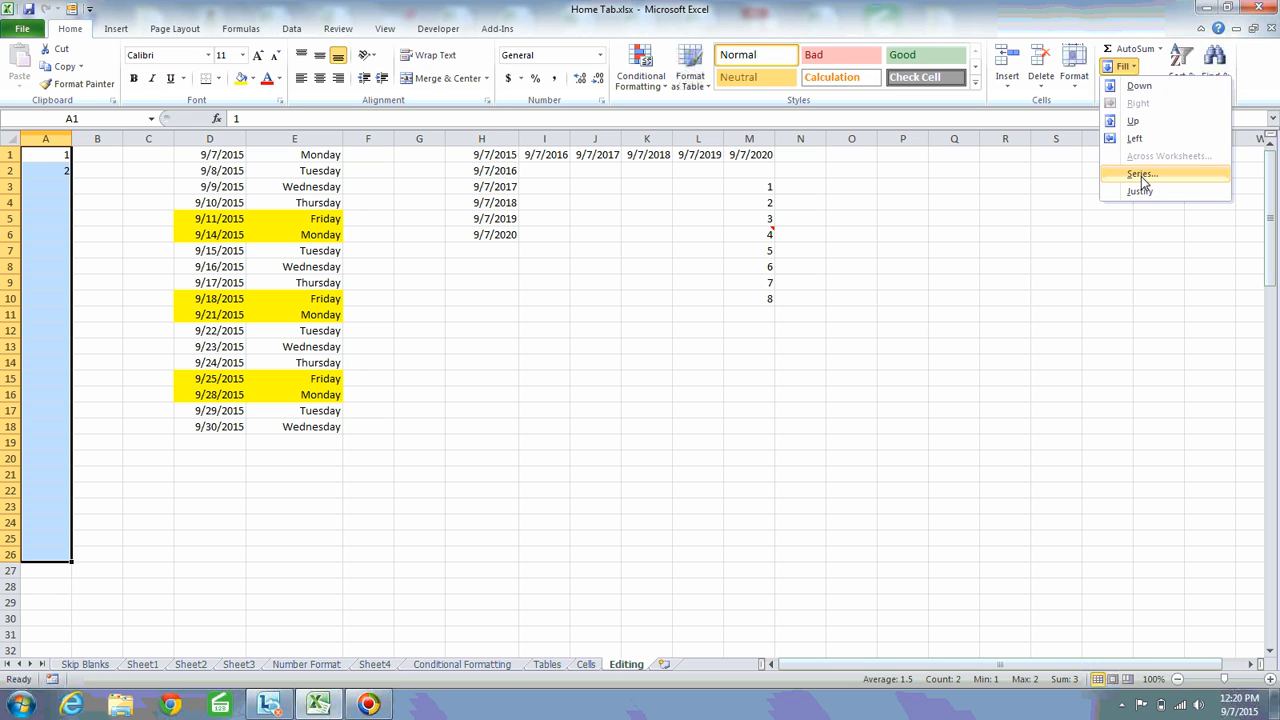
left_click(1142, 172)
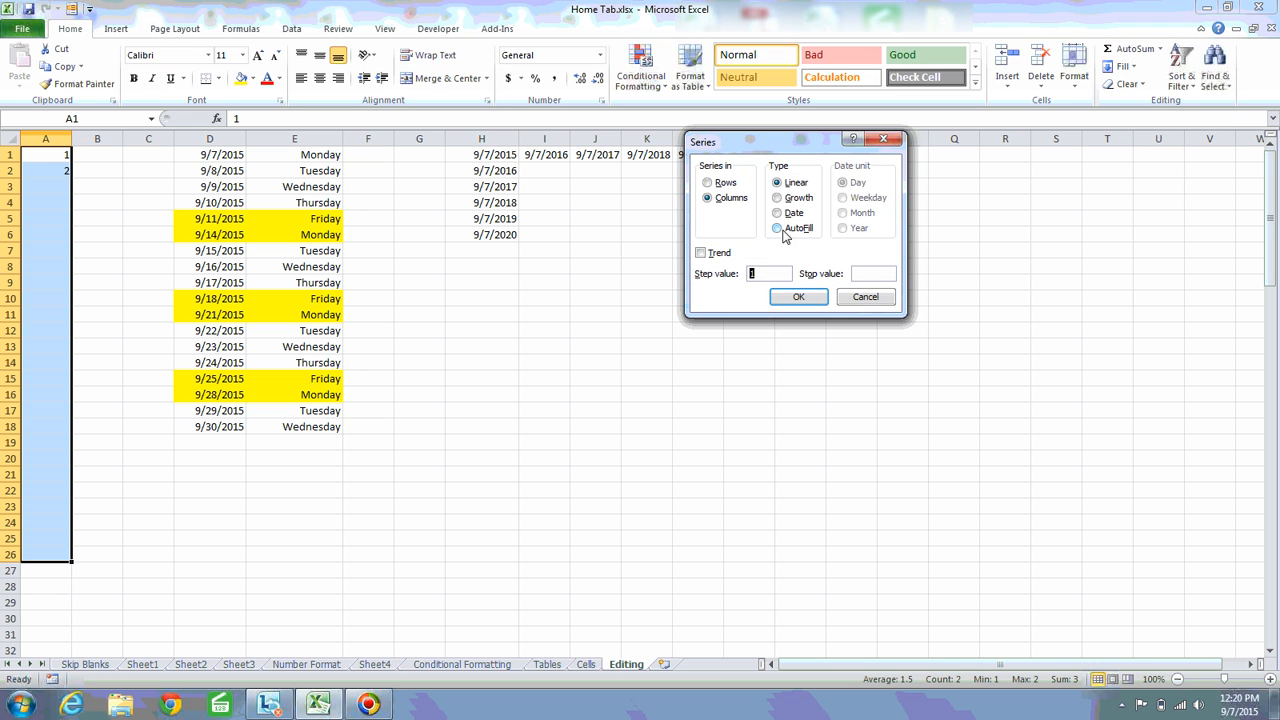
left_click(781, 229)
left_click(804, 298)
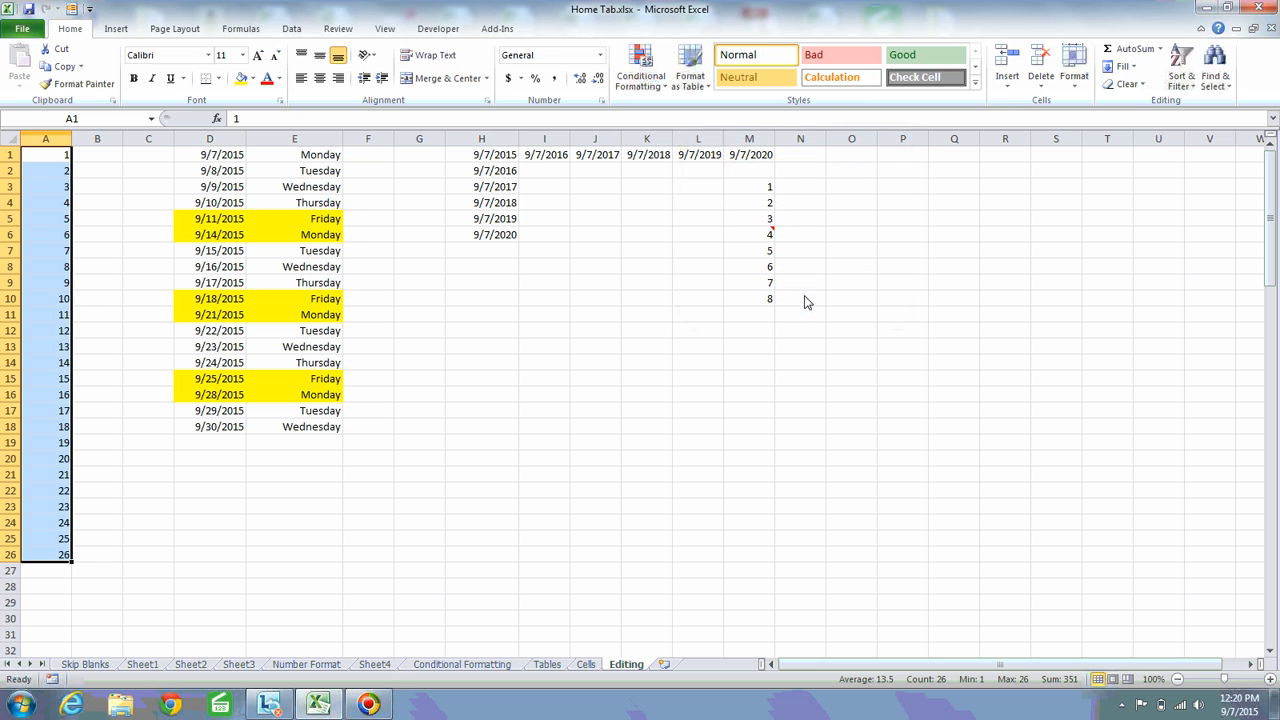
Examine the numbers filled down column A from A1 to A26
left_click(55, 188)
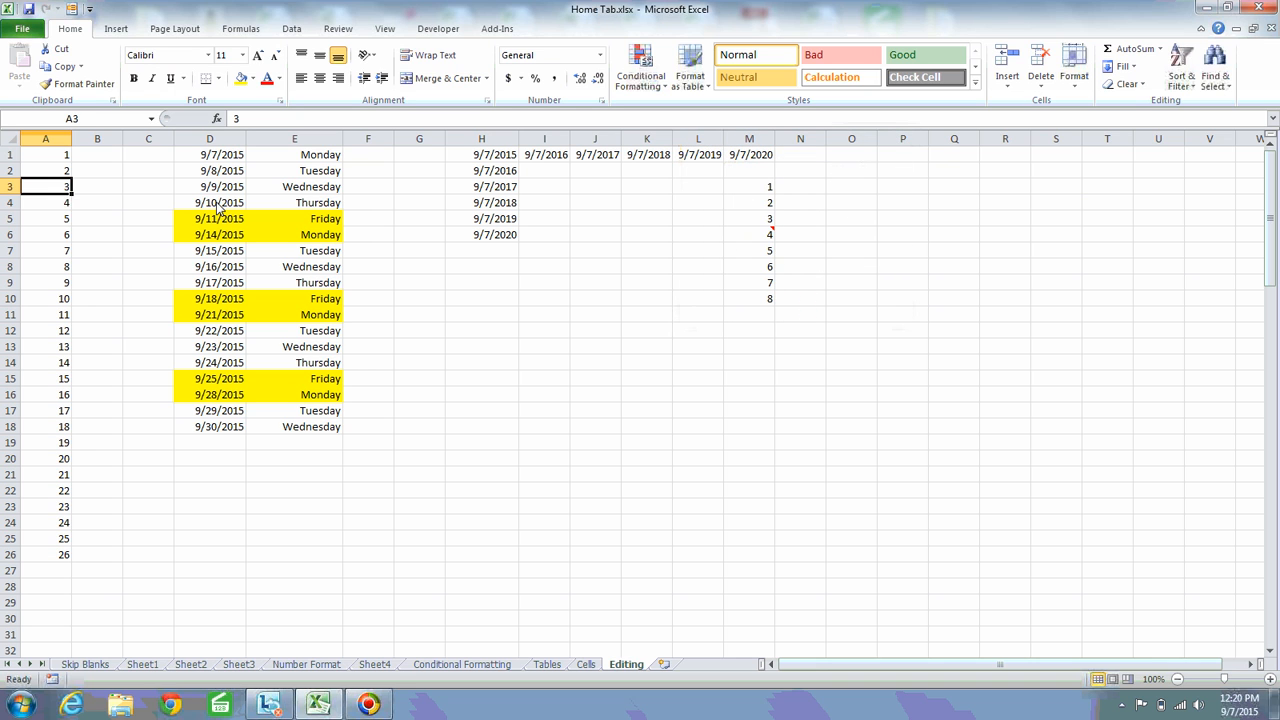
key("Down")
key("Down")
key("Down")
key("Down")
key("Down")
key("Down")
key("Down")
key("Down")
key("Down")
key("Down")
key("Down")
key("Down")
key("Down")
key("Down")
key("Down")
key("Down")
key("Down")
key("Down")
key("Down")
key("Down")
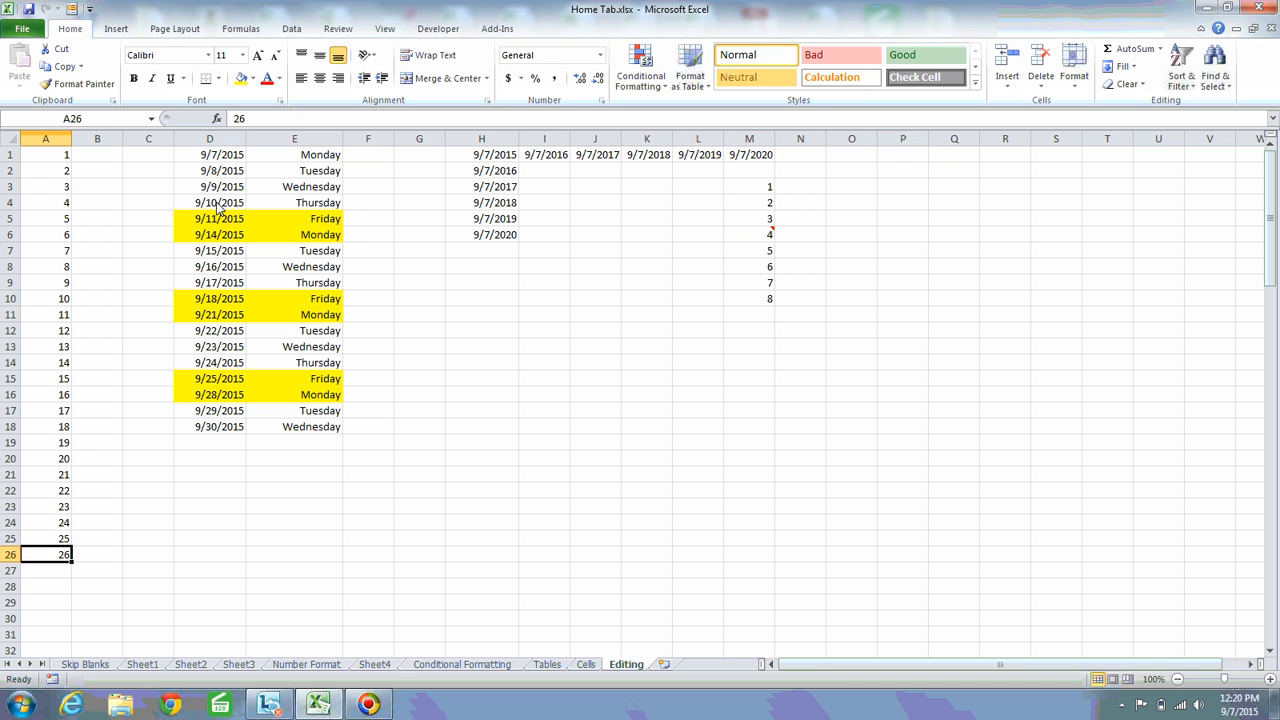
key("Up")
key("Up")
key("Up")
key("Up")
key("Up")
key("Up")
key("Up")
key("Up")
key("Up")
key("Up")
key("Up")
key("Up")
key("Up")
key("Up")
key("Up")
key("Up")
key("Up")
key("Up")
key("Up")
key("Up")
key("Down")
key("Down")
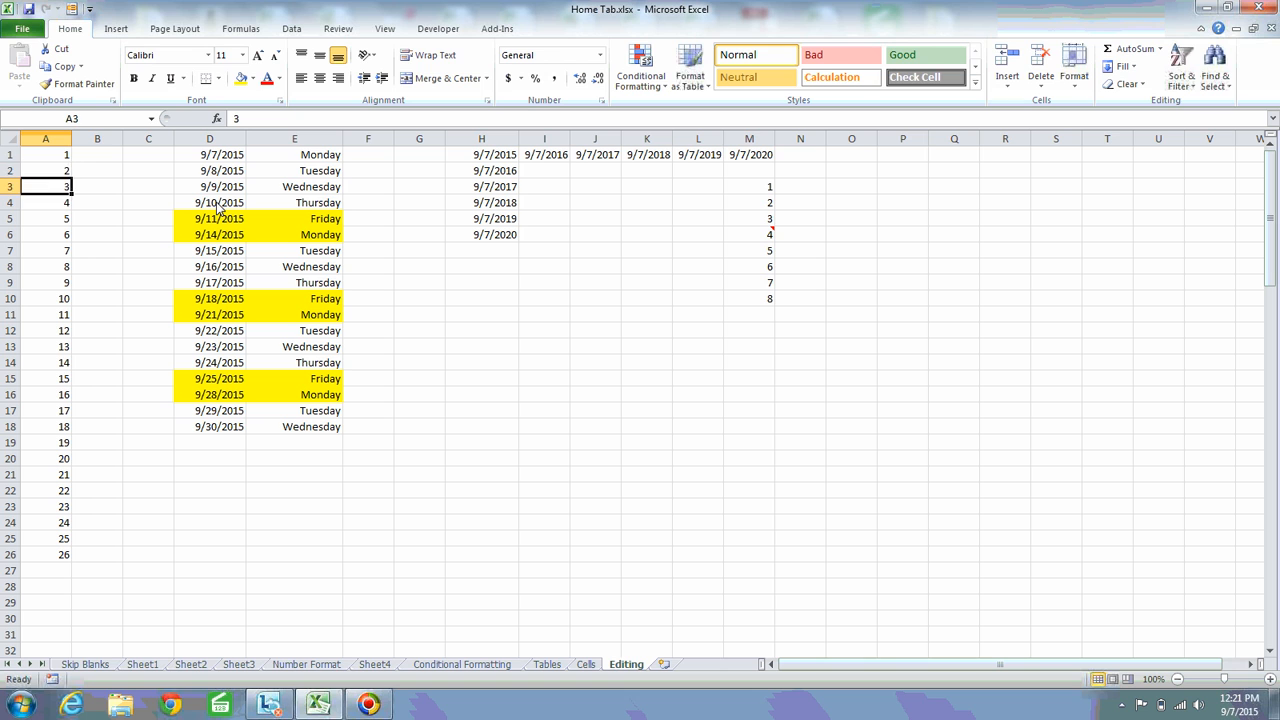
key("Up")
key("Down")
key("Up")
key("Up")
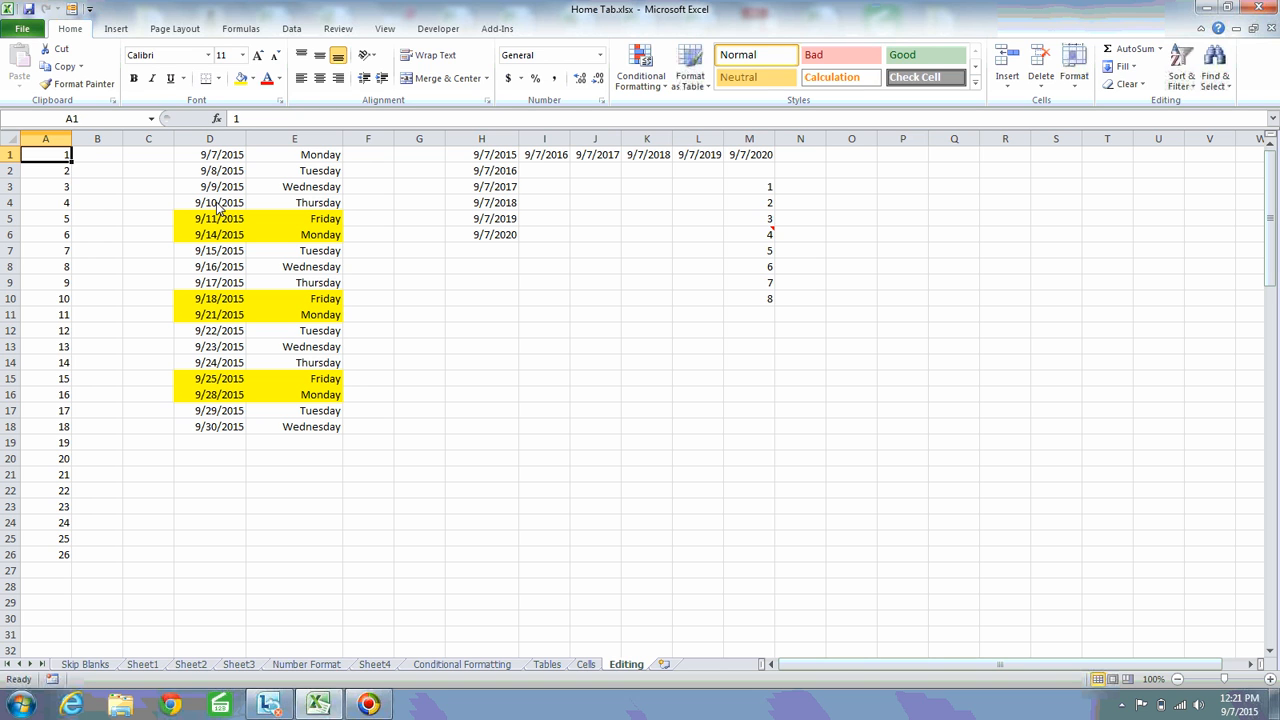
key("Down")
key("Down")
key("Down")
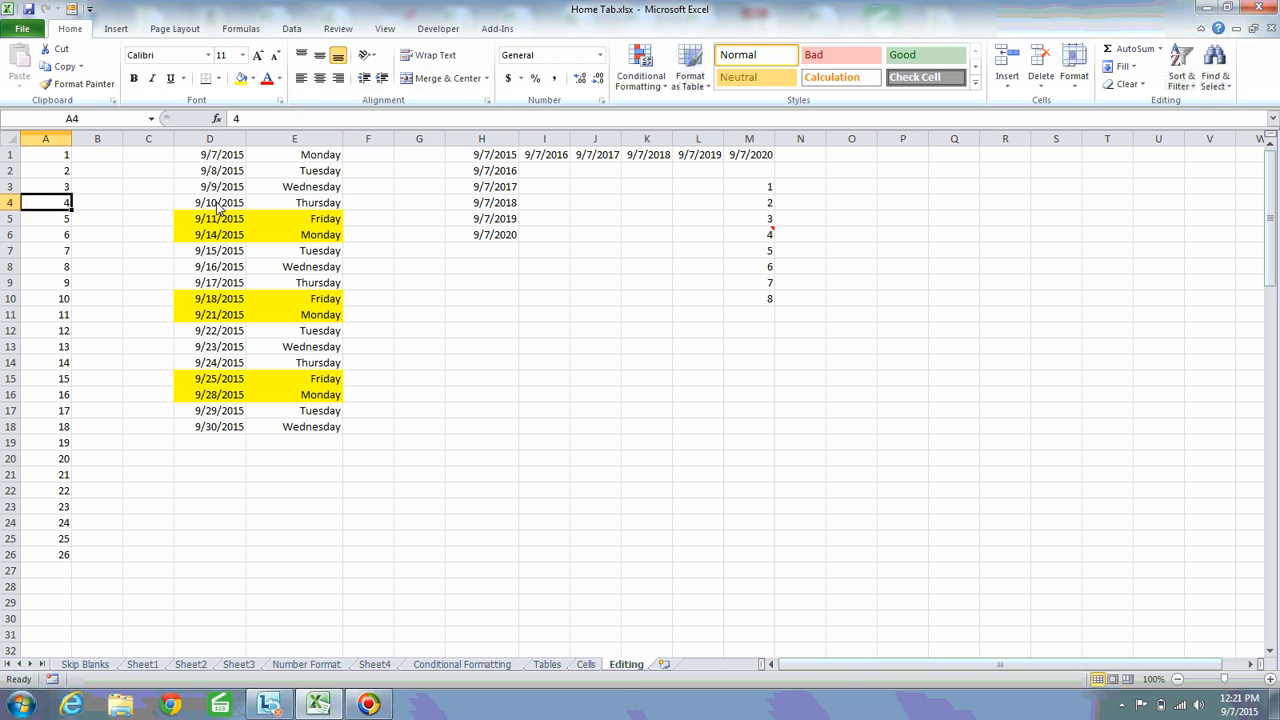
key("Up")
key("Up")
key("Up")
key("shift+Down")
key("shift+Down")
key("shift+Down")
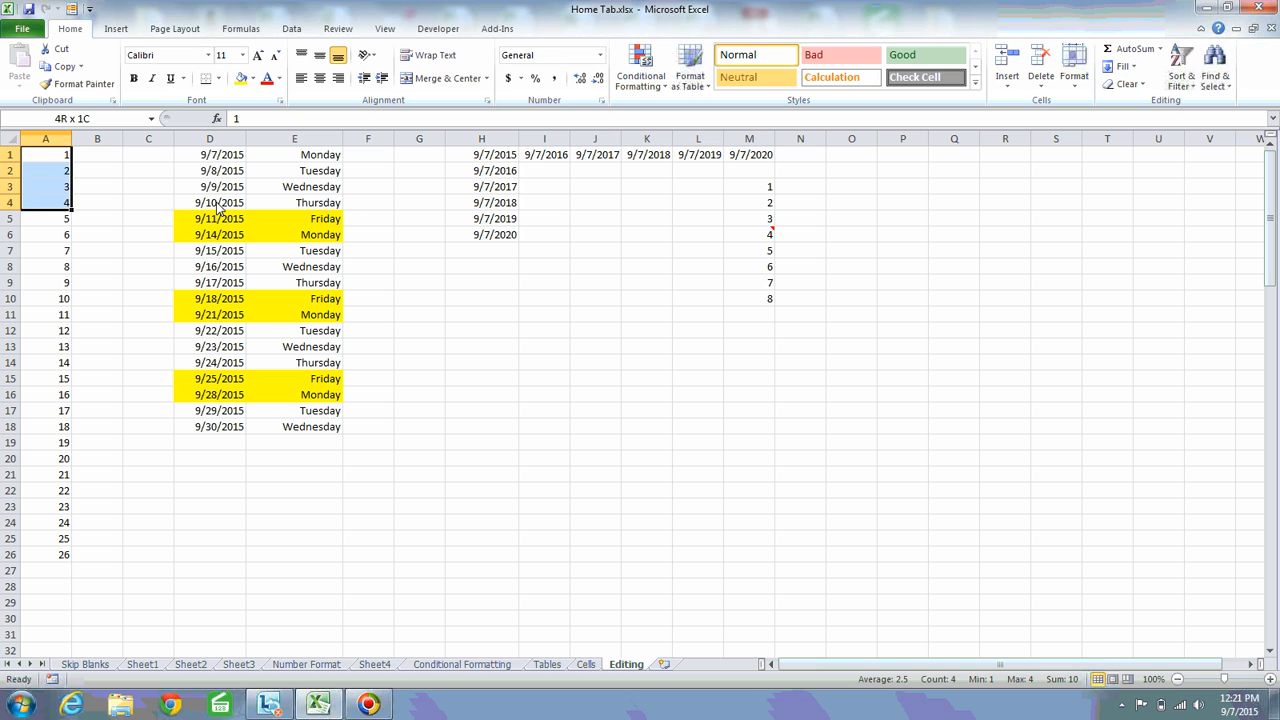
key("Down")
key("Down")
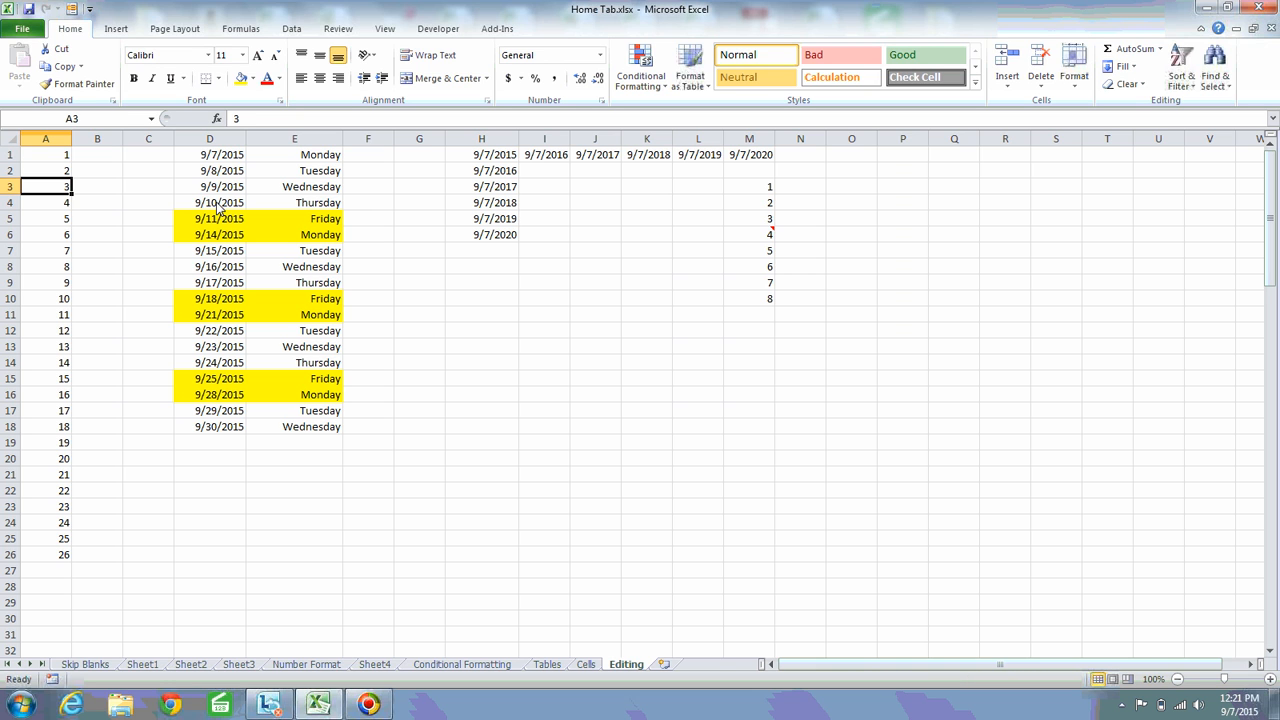
key("Down")
key("Down")
key("Down")
key("Down")
key("Down")
key("Down")
key("Down")
key("Down")
key("Down")
key("Down")
key("Down")
key("Down")
key("Down")
key("Down")
key("Down")
key("Down")
key("Down")
key("Down")
key("Down")
key("Down")
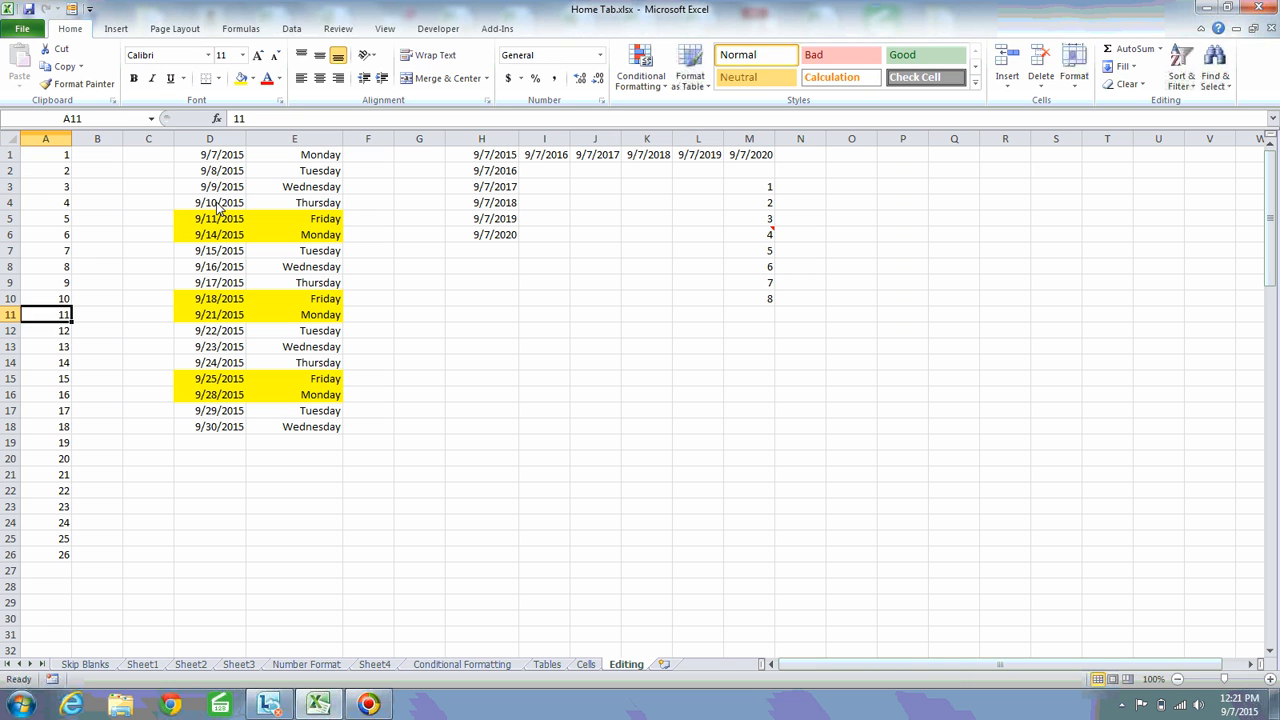
key("Up")
key("Up")
key("Up")
key("Up")
key("Up")
key("Up")
key("Up")
key("Up")
key("Up")
key("Up")
key("Up")
key("Up")
key("Up")
key("Up")
key("Up")
key("Up")
key("Up")
key("Up")
key("Up")
key("Up")
key("Up")
key("Up")
key("Up")
key("Up")
key("Up")
key("Up")
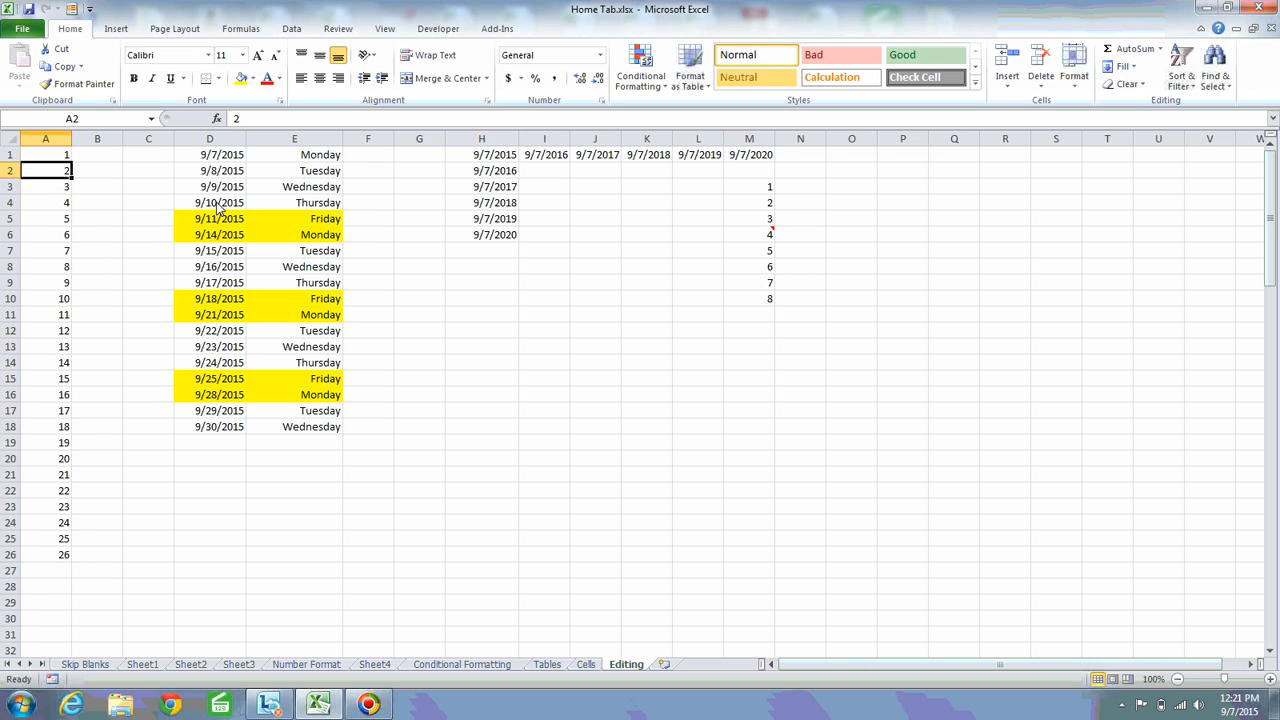
left_click(1134, 68)
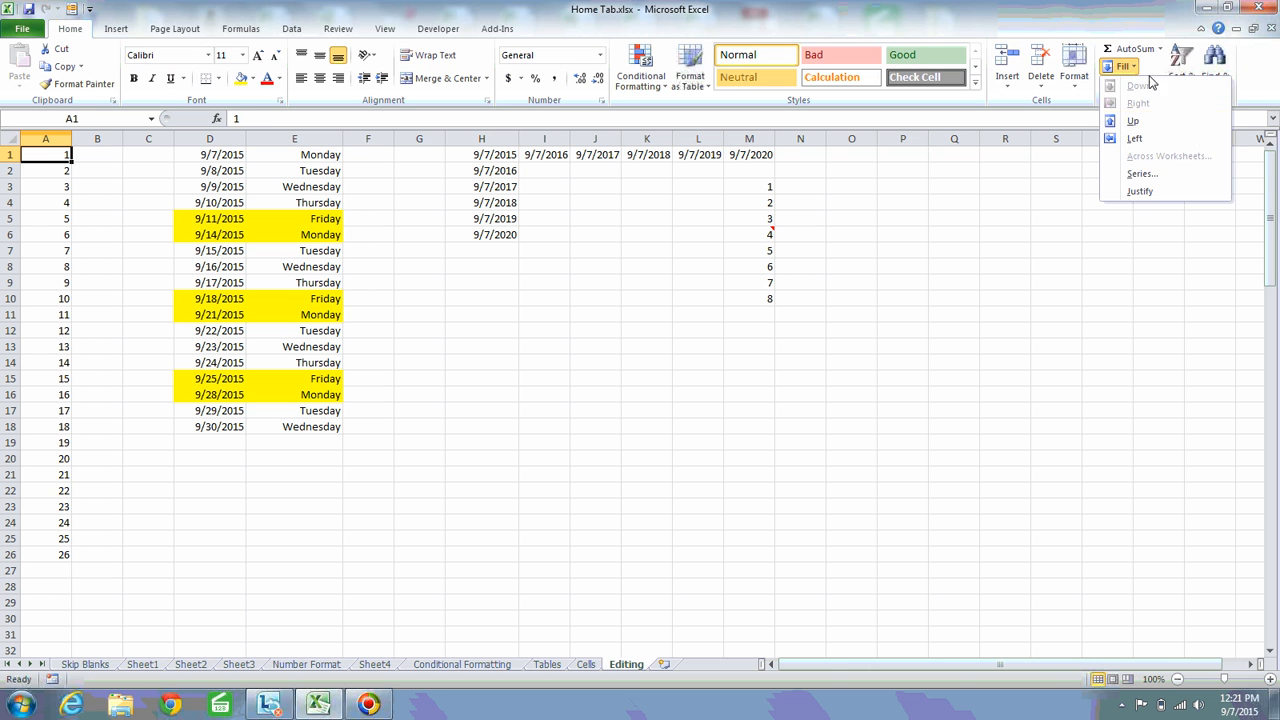
left_click(1160, 174)
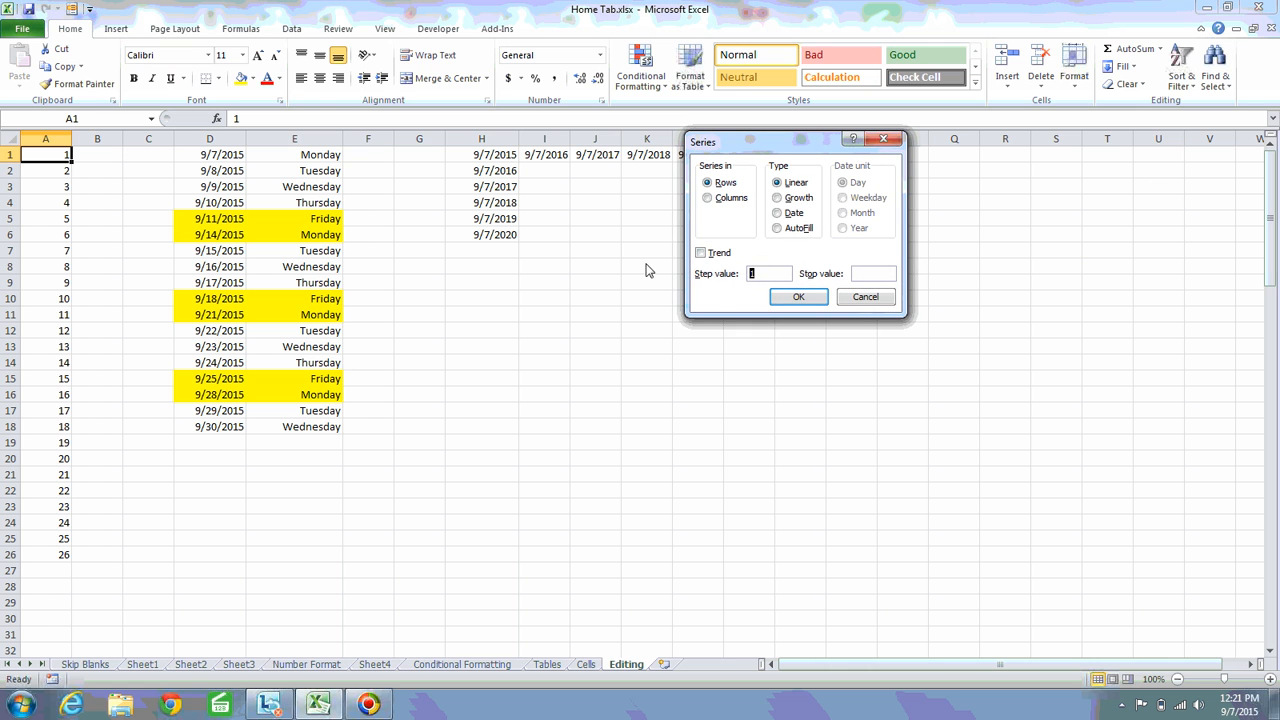
key("Return")
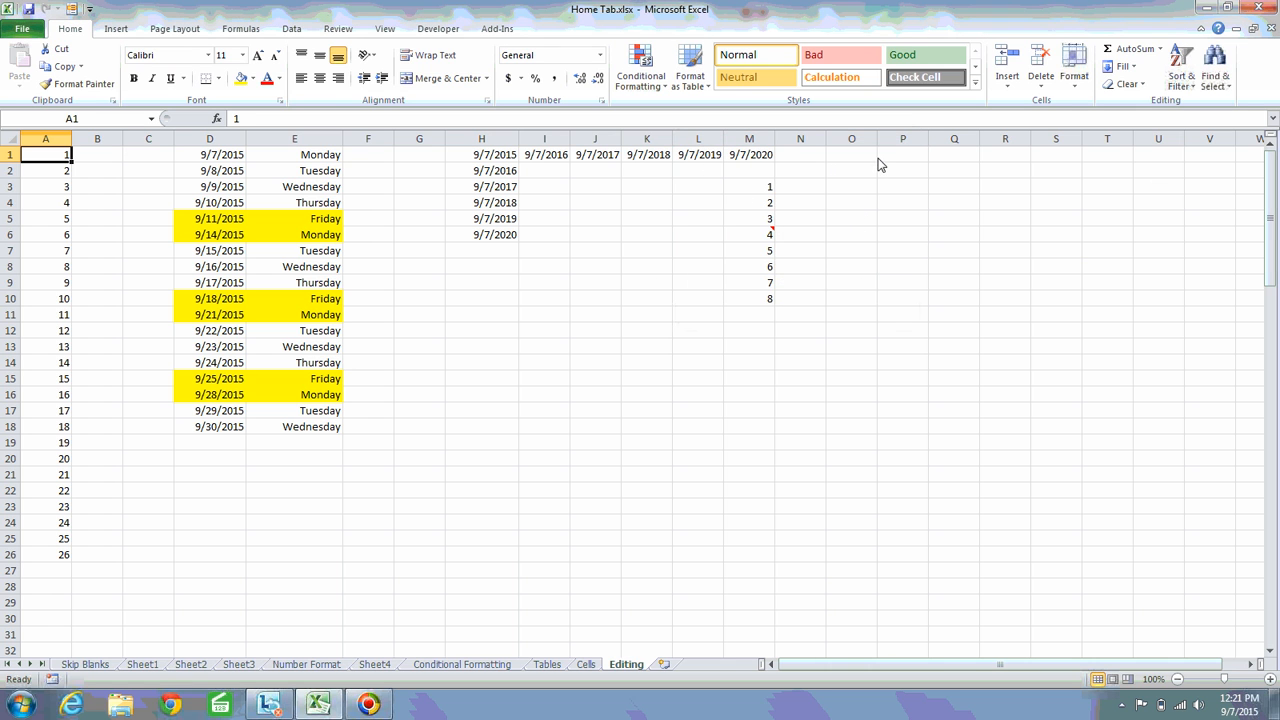
Enter 1 in cell P1
left_click(893, 158)
type("1")
key("Return")
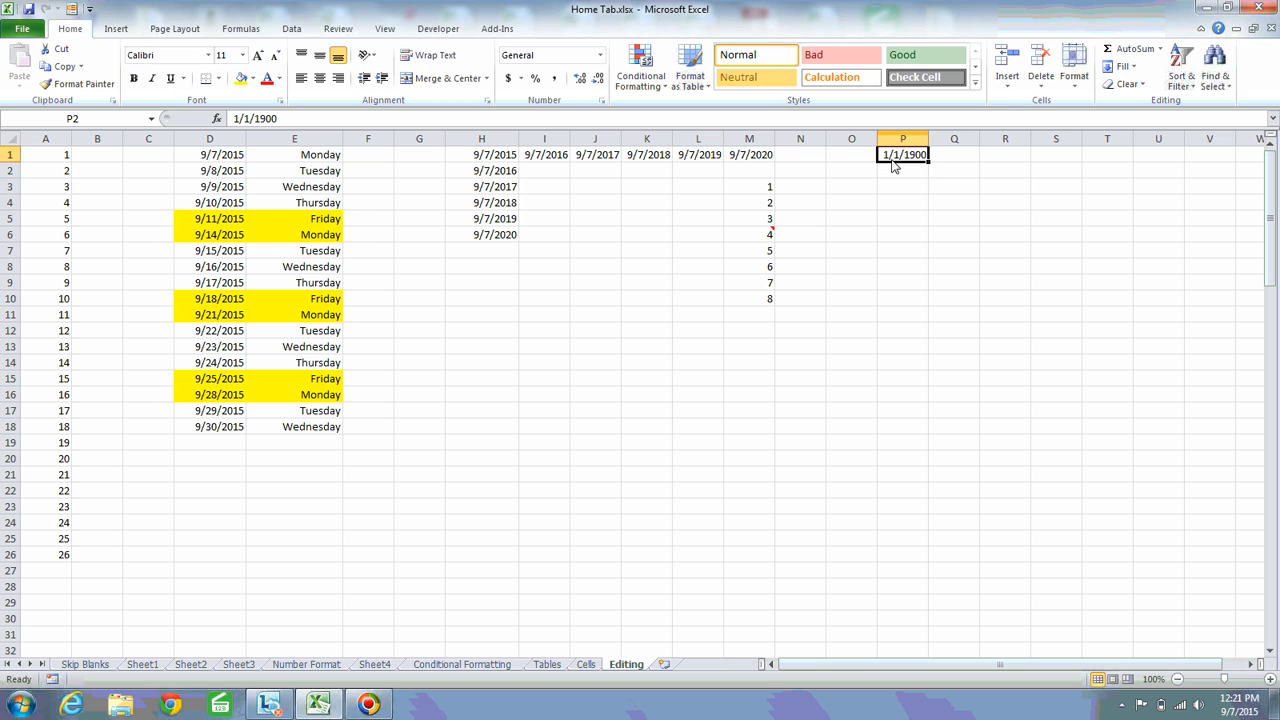
Clear the numbers from column A and enter 1 in cell A1
key("Right")
key("Down")
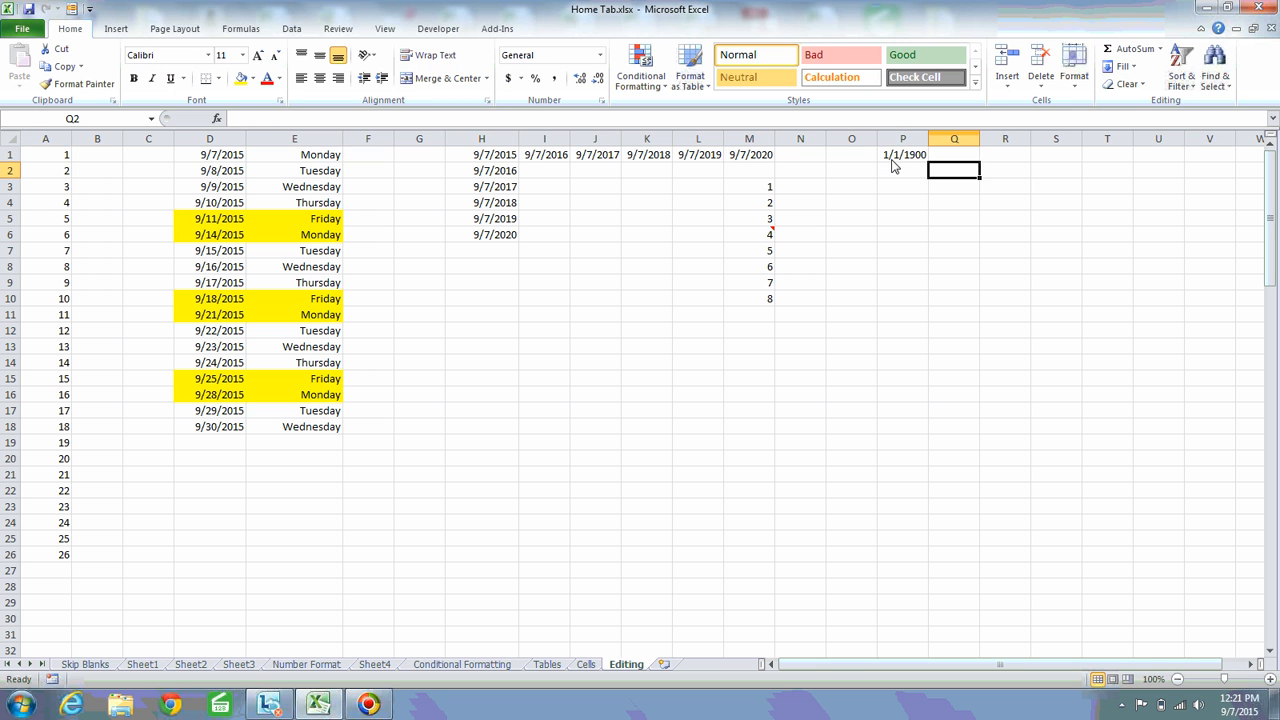
key("Down")
key("Down")
key("Down")
key("Down")
key("Down")
key("Left")
key("Left")
key("Left")
key("Left")
key("Left")
key("Left")
key("Left")
key("Left")
key("Left")
key("Left")
key("Left")
key("Left")
key("Left")
key("Left")
key("Left")
key("Left")
key("Up")
key("Up")
key("Up")
key("Up")
key("Up")
key("Up")
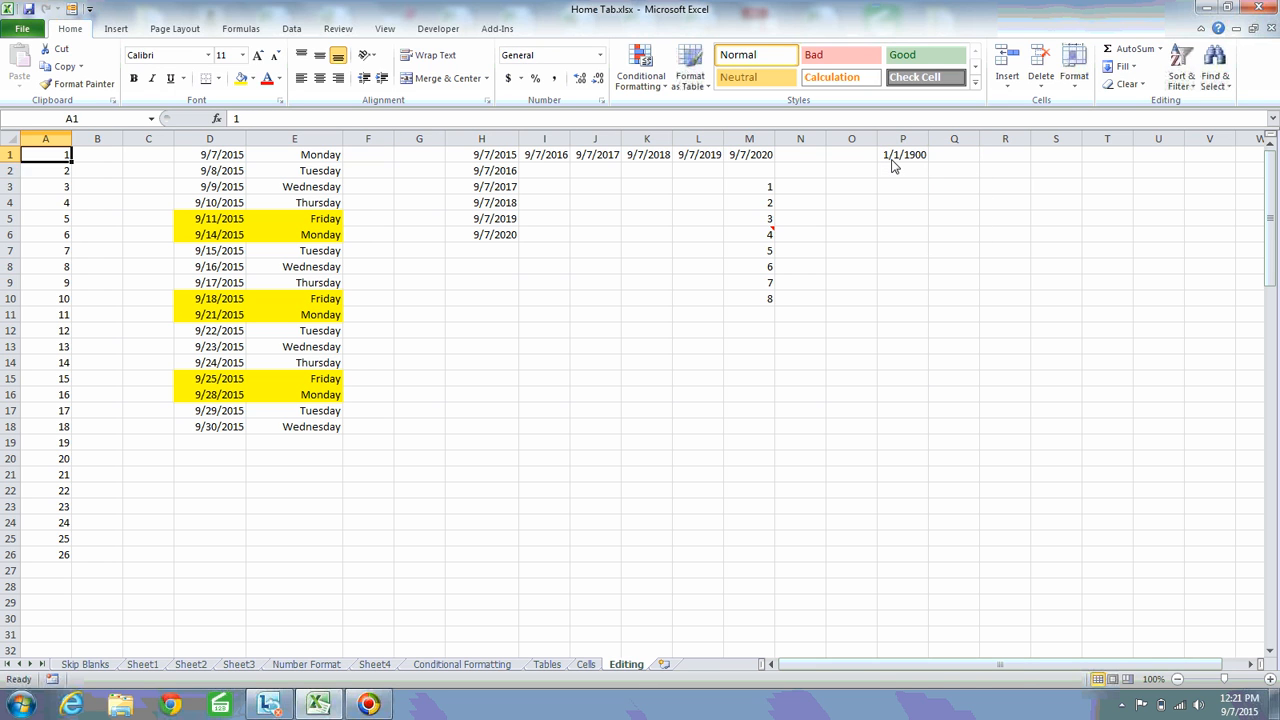
key("ctrl+space")
key("Delete")
key("Up")
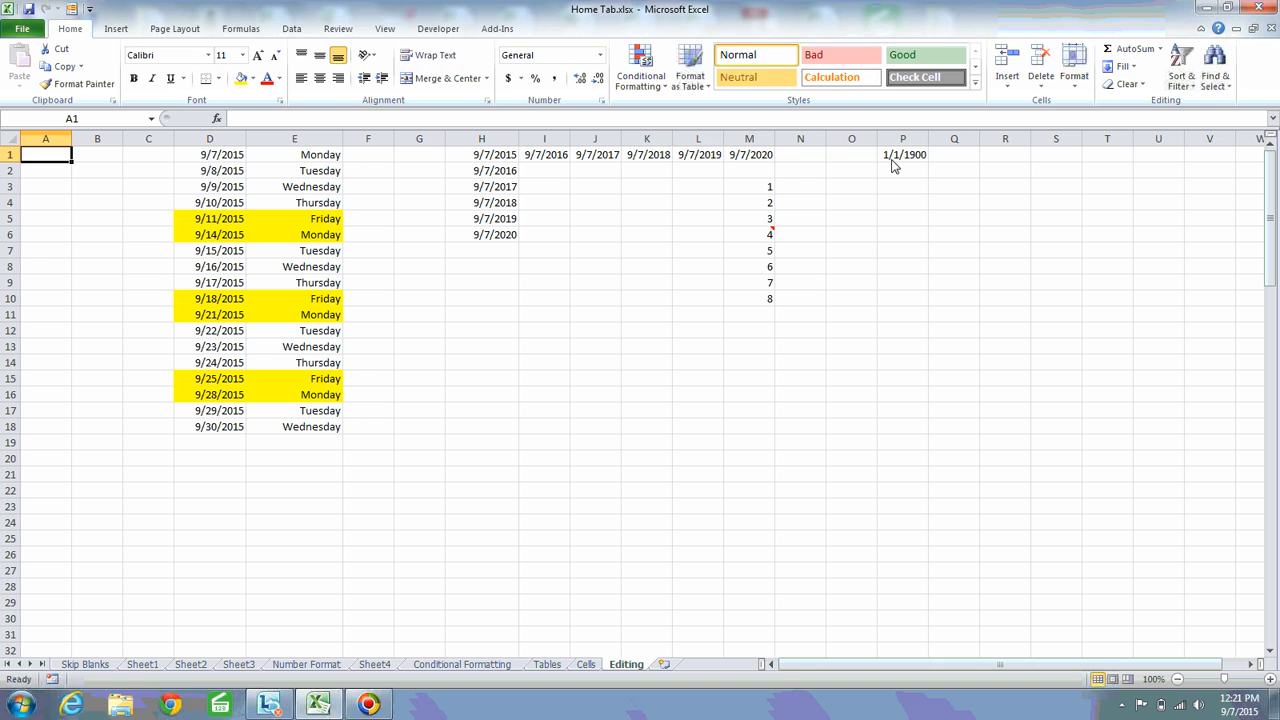
type("1")
key("ctrl+Return")
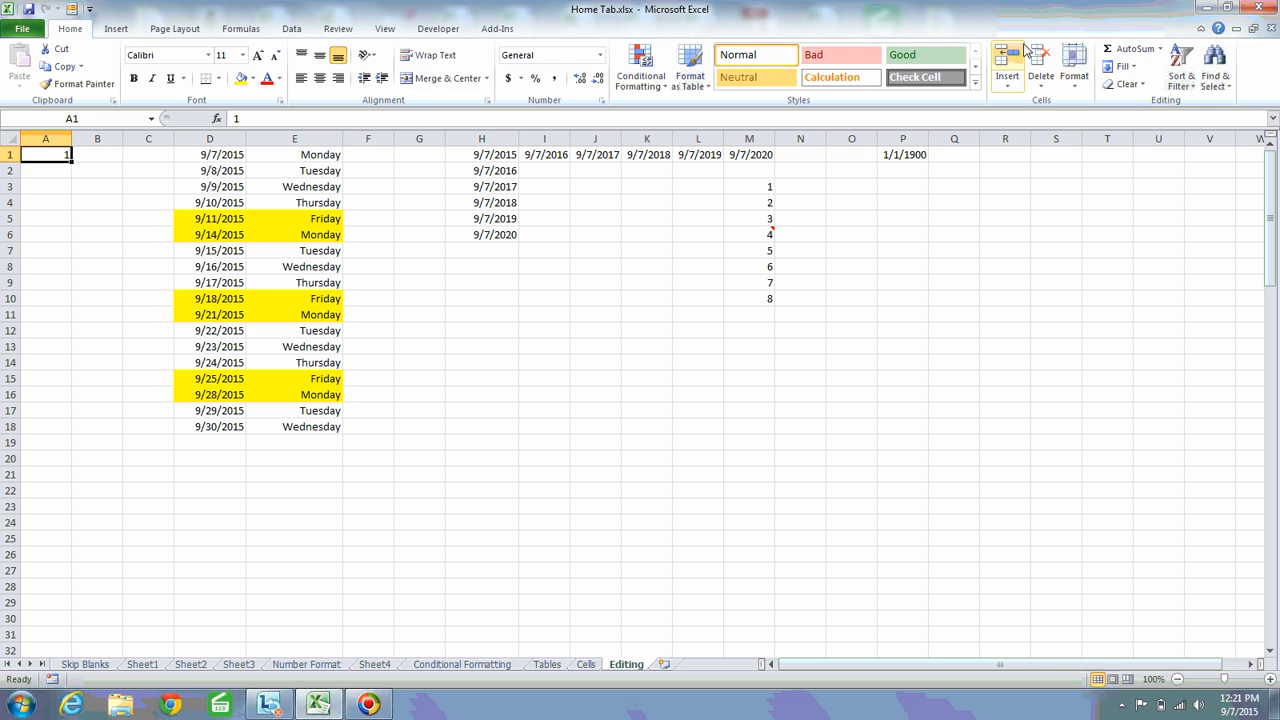
Try to fill a linear Series by rows with the Trend option from the single cell A1
left_click(1121, 66)
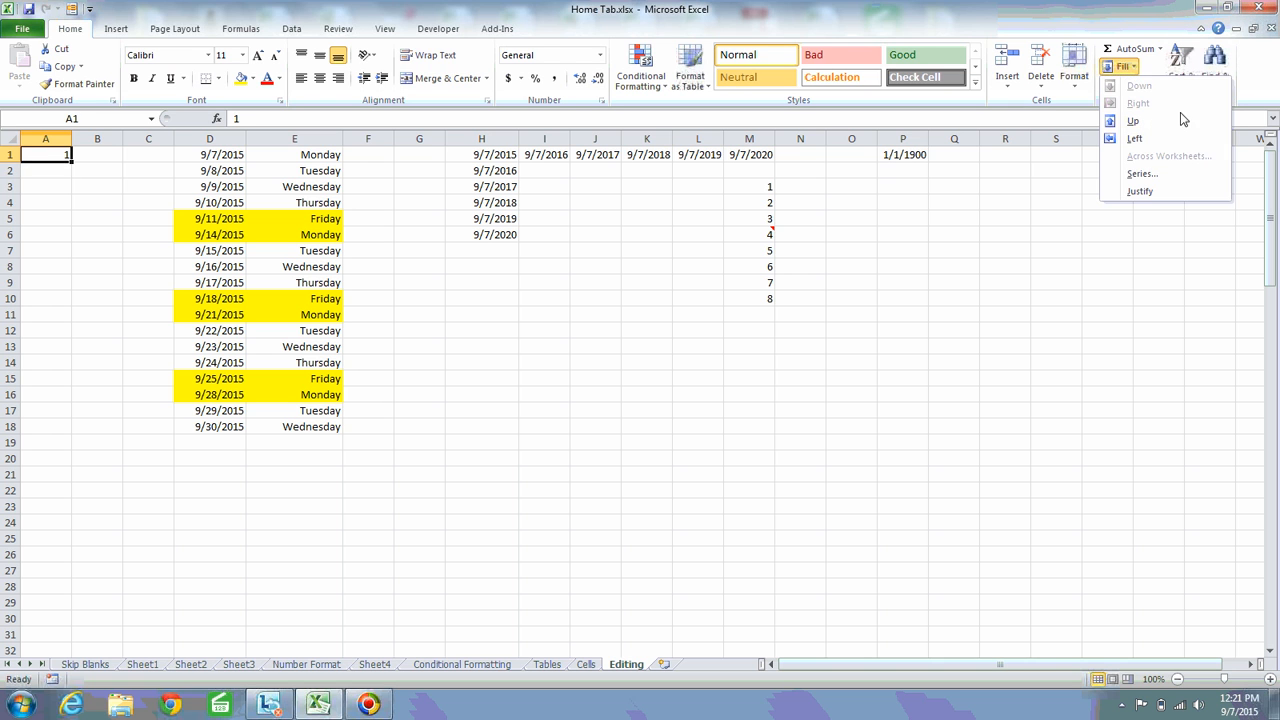
left_click(1145, 173)
left_click(719, 256)
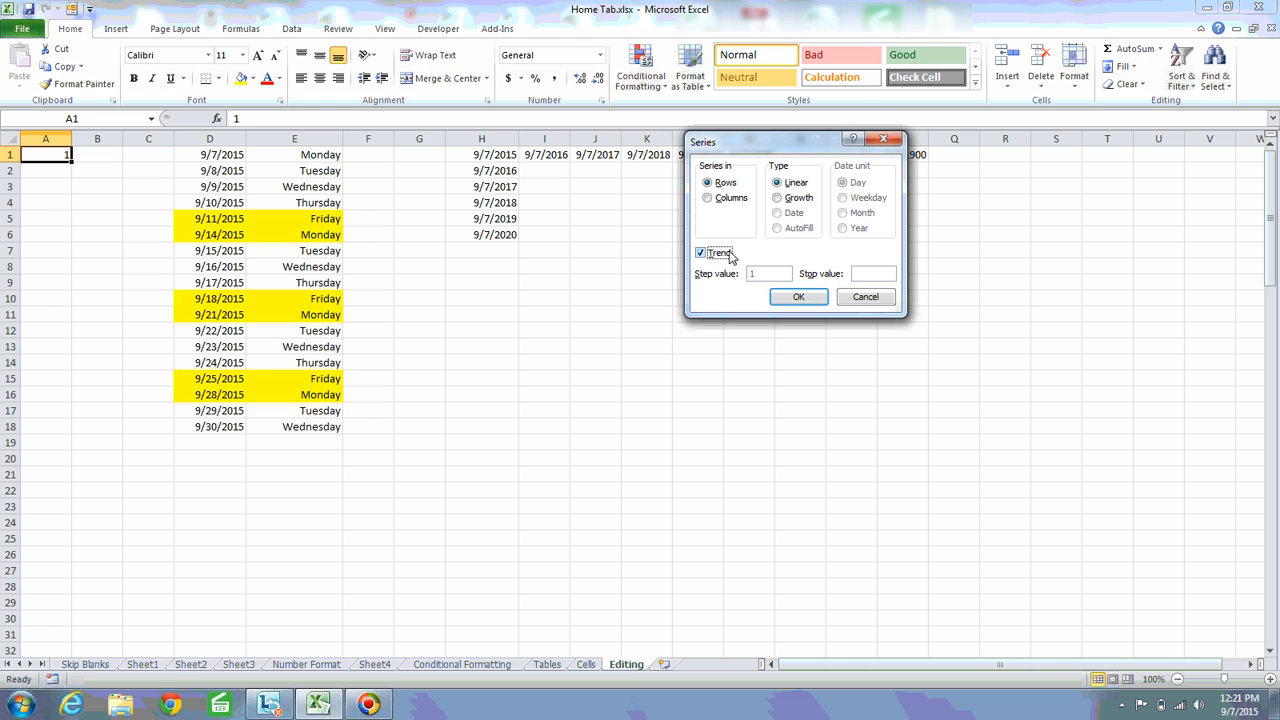
key("Return")
Fill A1:A25 down the column with a linear Series using the Trend option
left_click(40, 543, "shift")
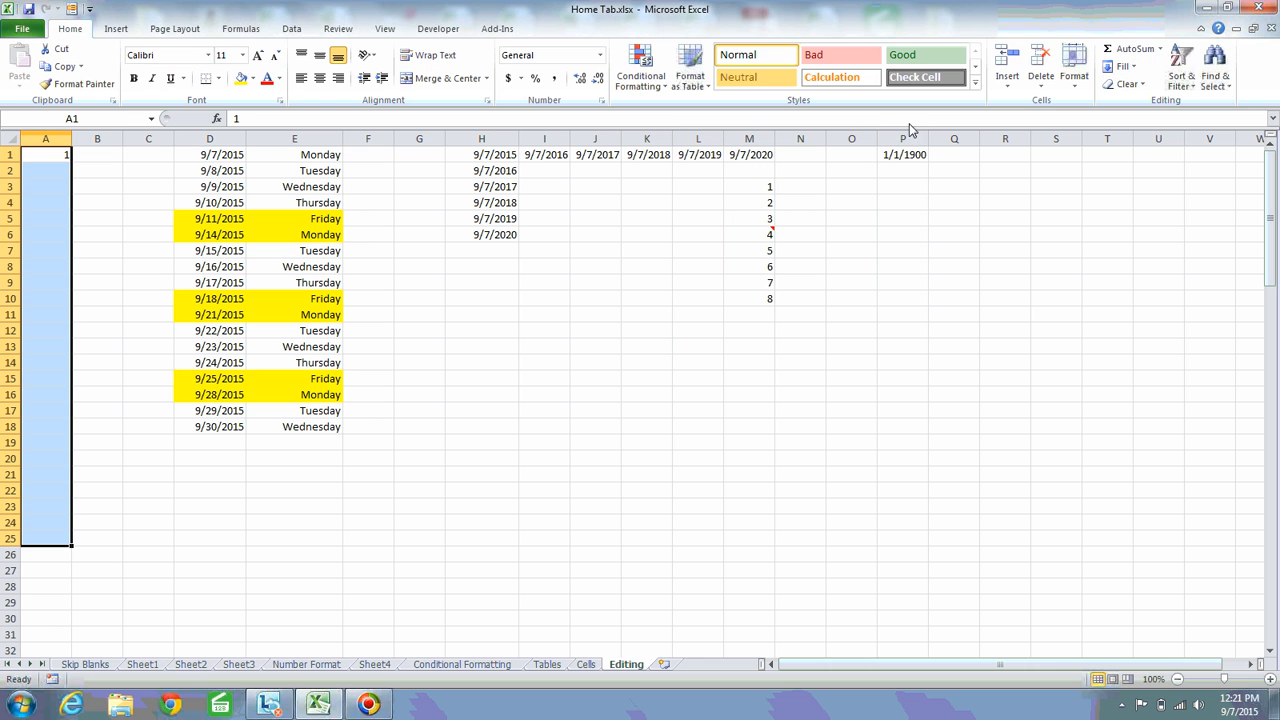
left_click(1120, 66)
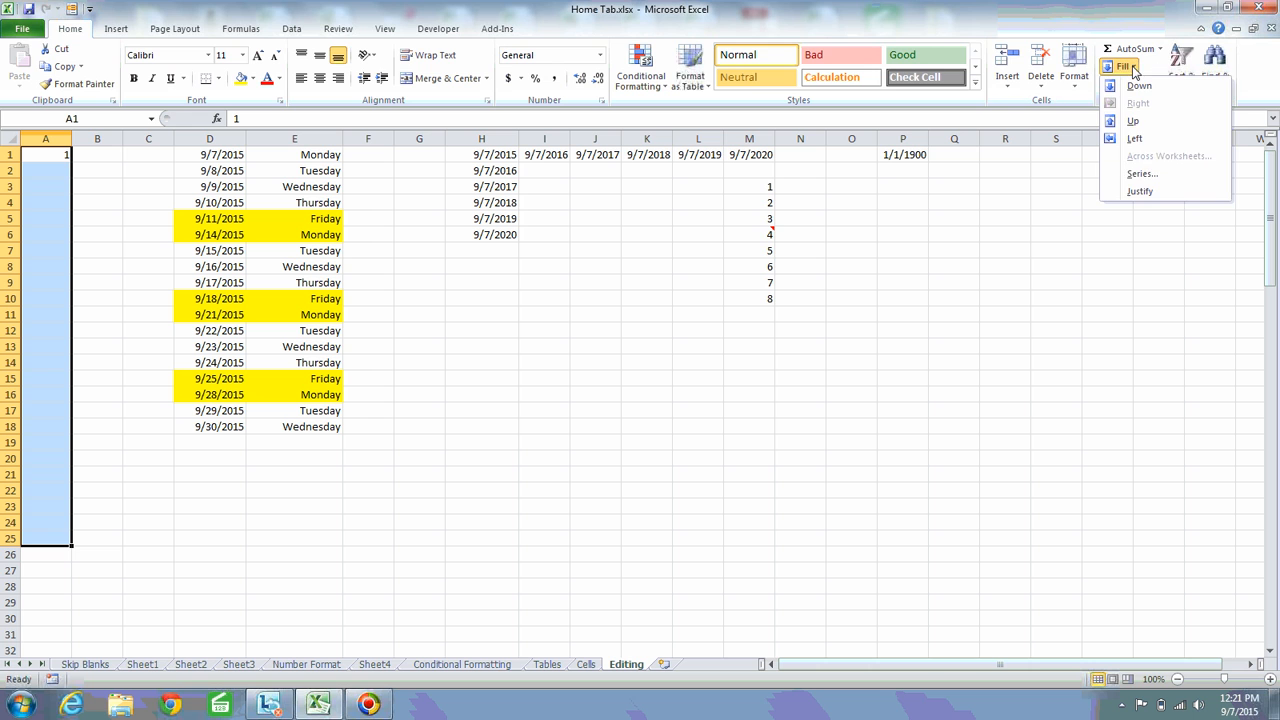
left_click(1142, 175)
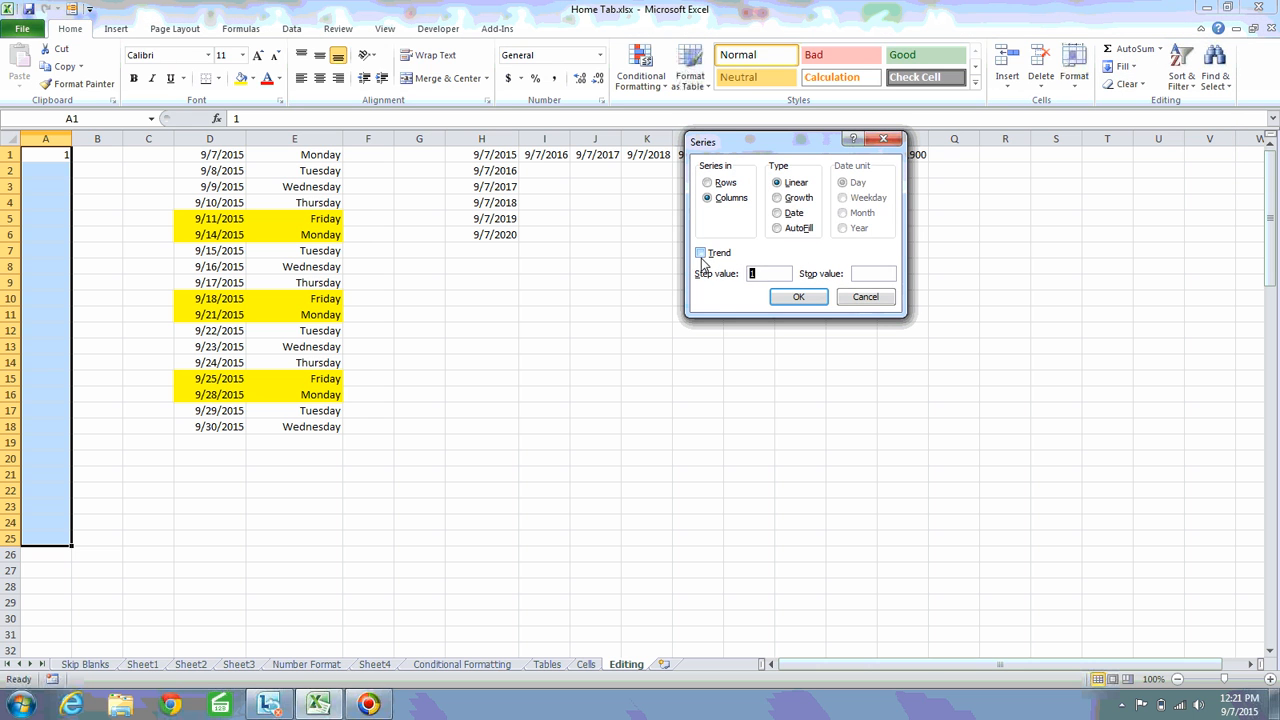
left_click(702, 253)
left_click(798, 297)
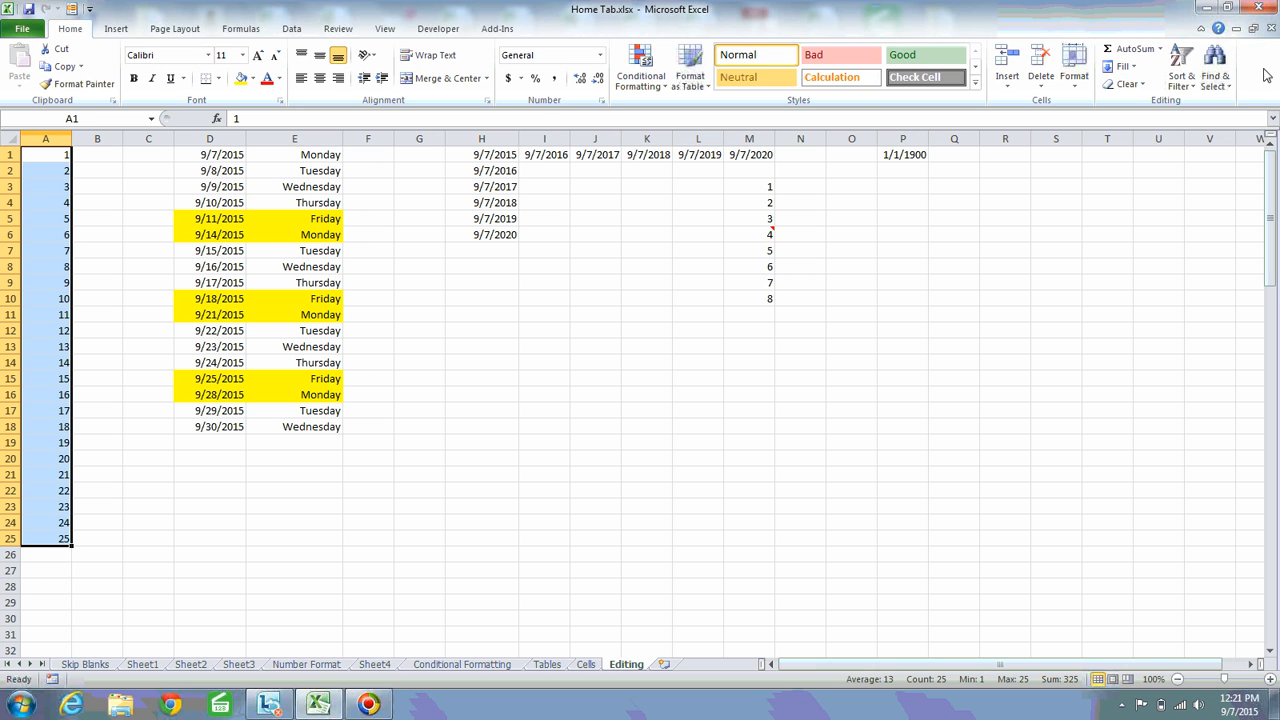
left_click(1134, 68)
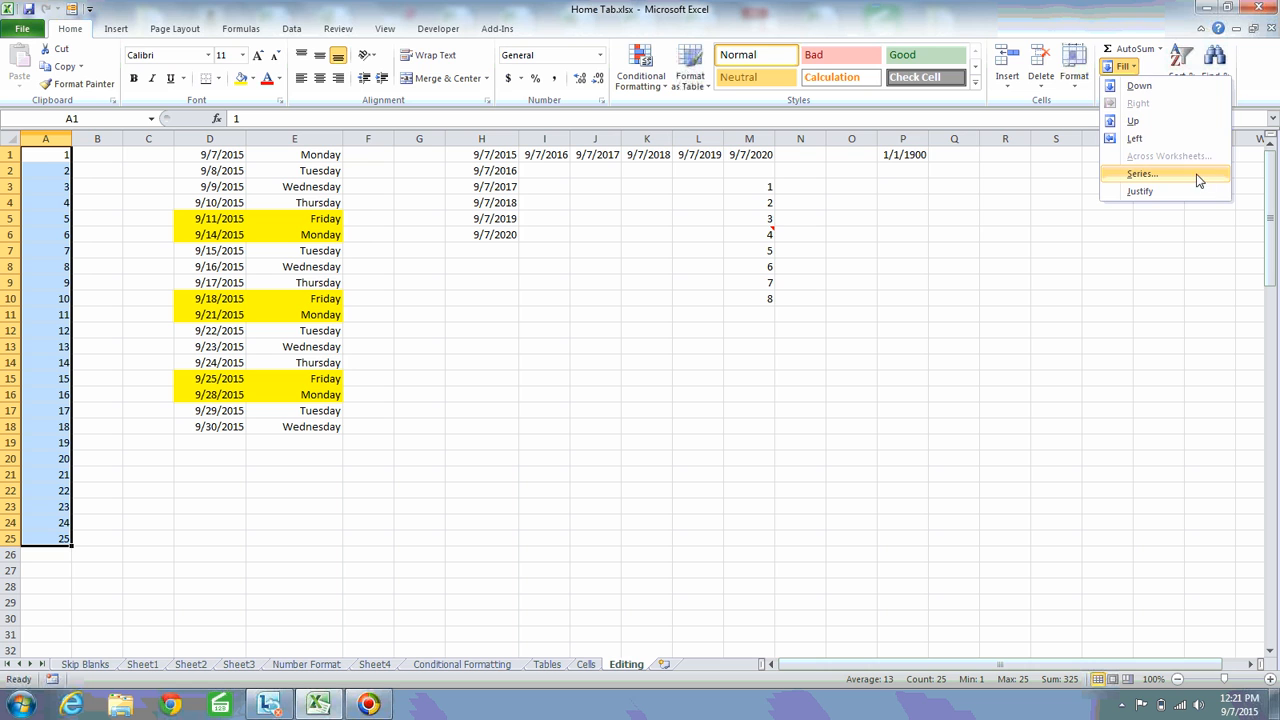
left_click(1165, 178)
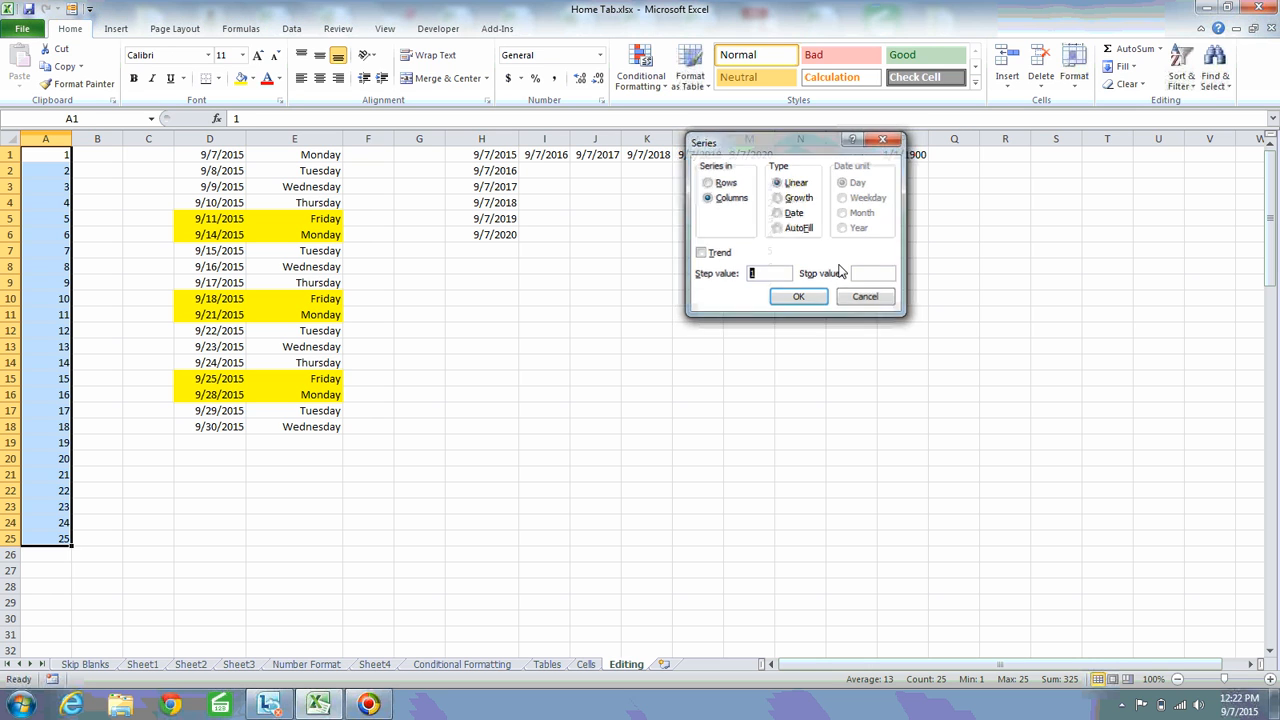
key("Escape")
left_click(455, 285)
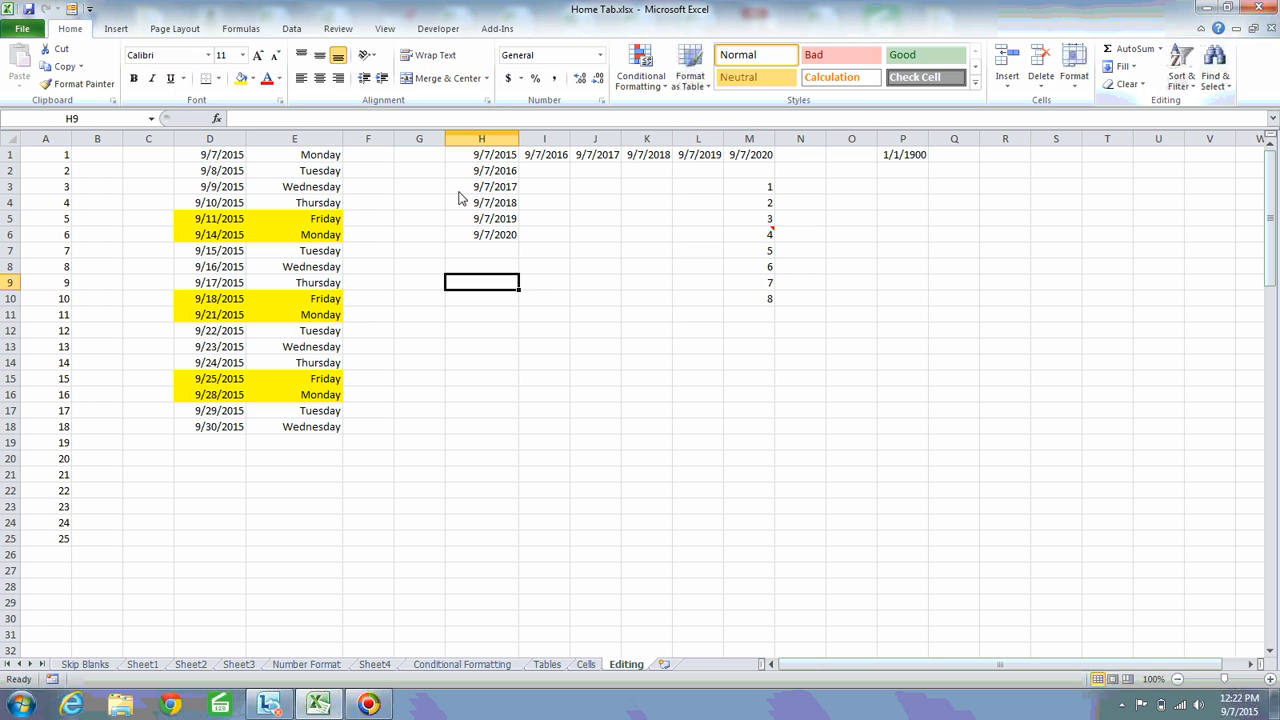
Clear both contents and formatting from D1:E18 with Clear All, and undo the clearing
left_click(218, 160)
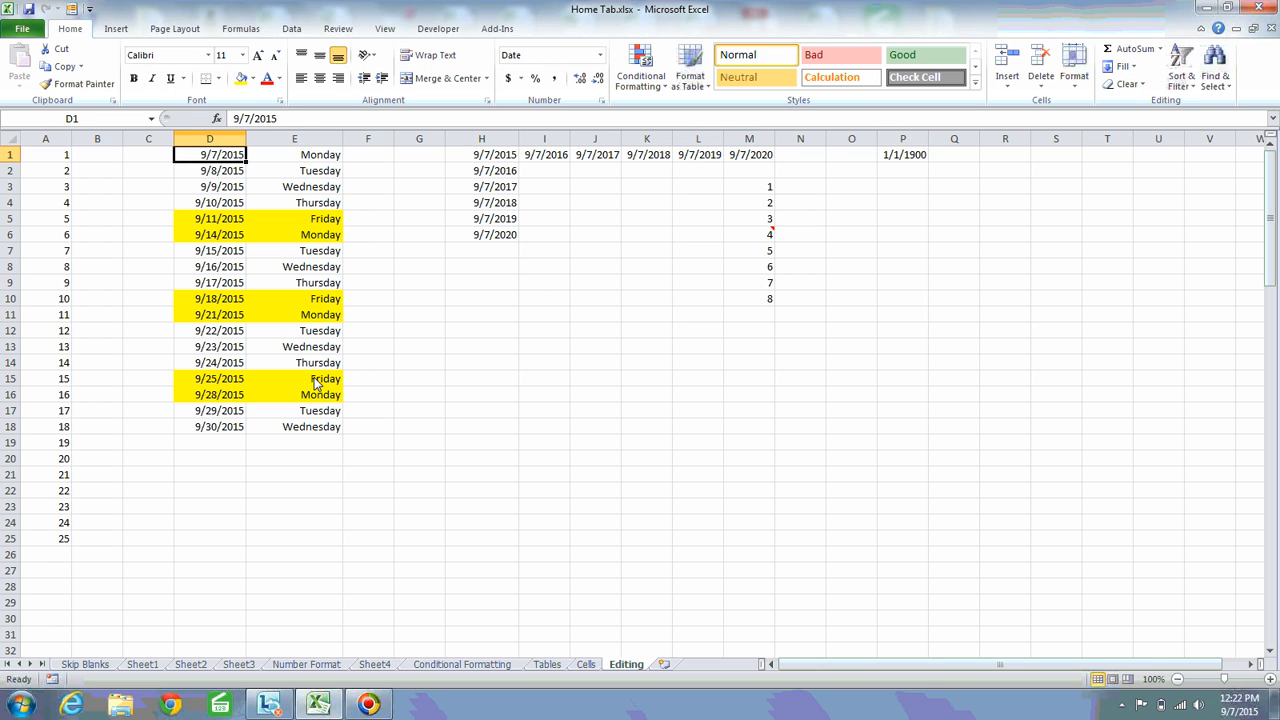
left_click(307, 432, "shift")
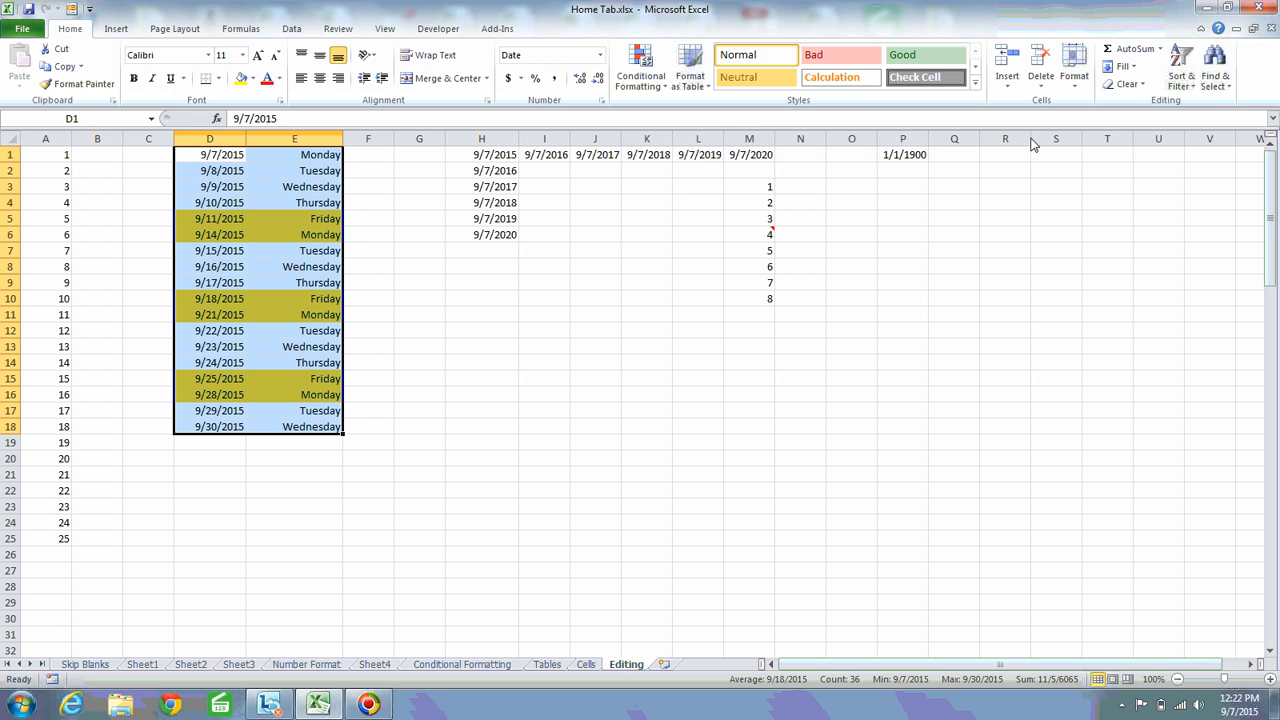
left_click(1138, 85)
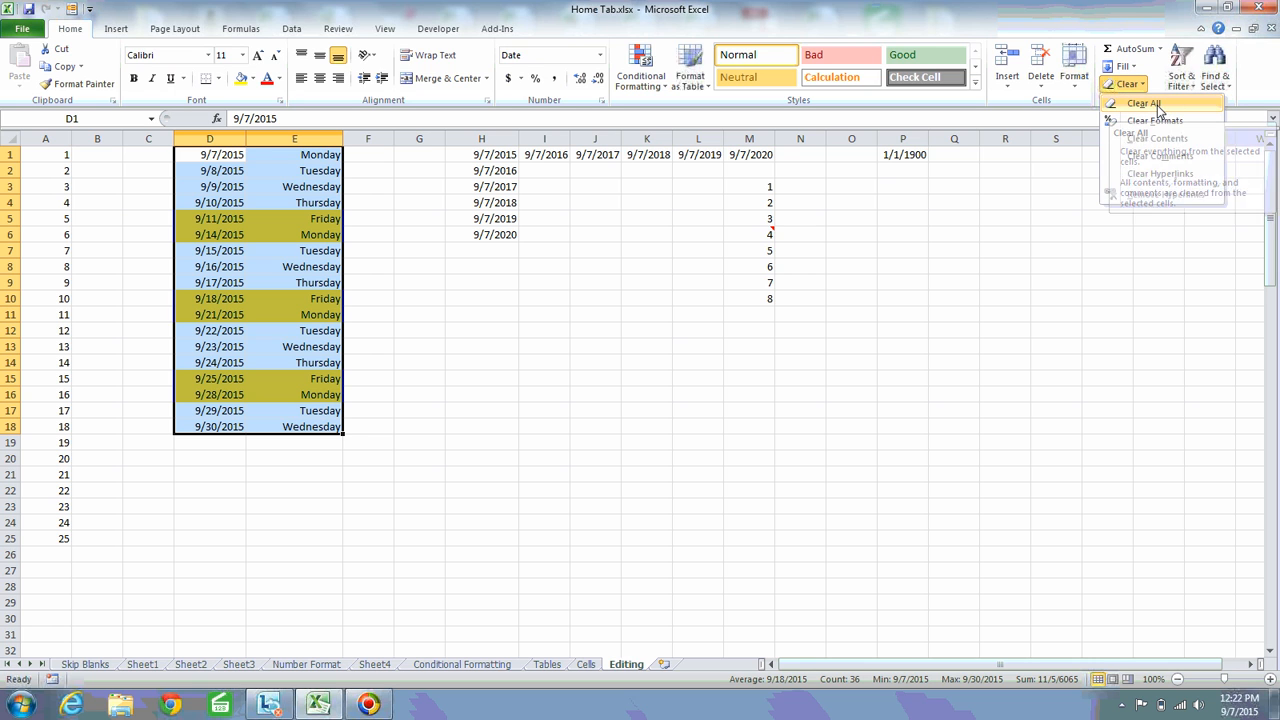
left_click(1157, 105)
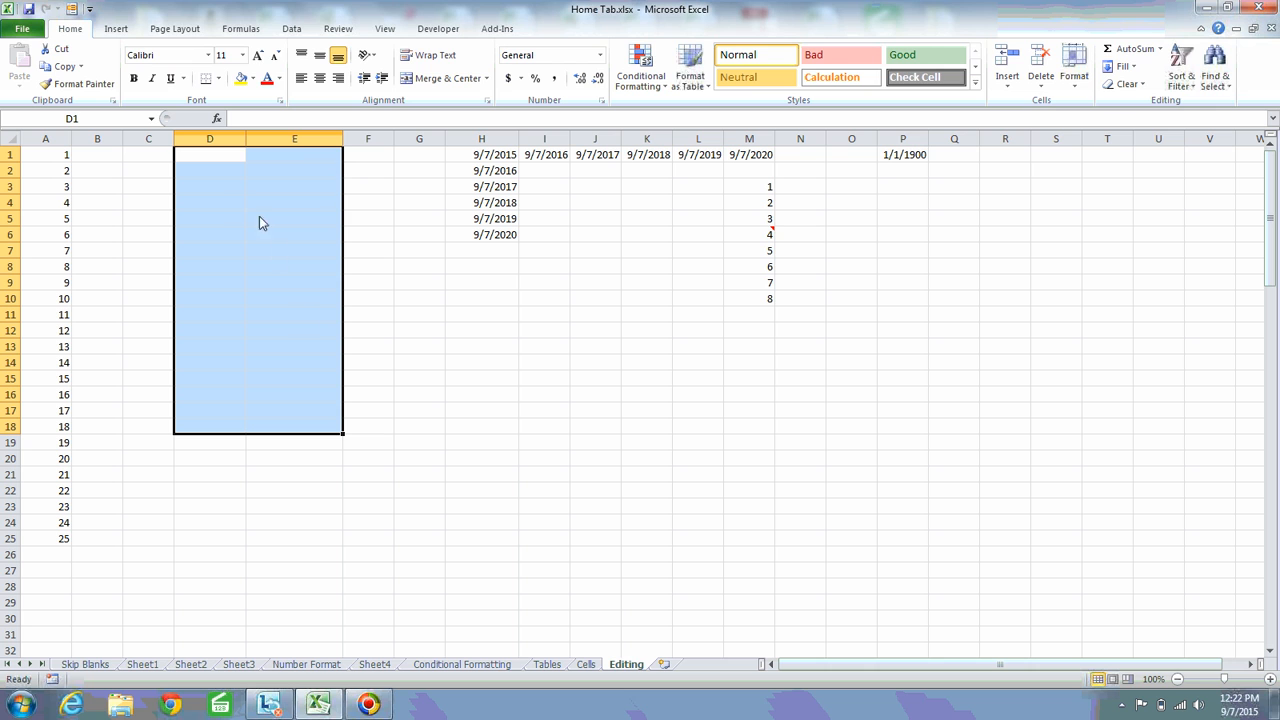
key("ctrl+z")
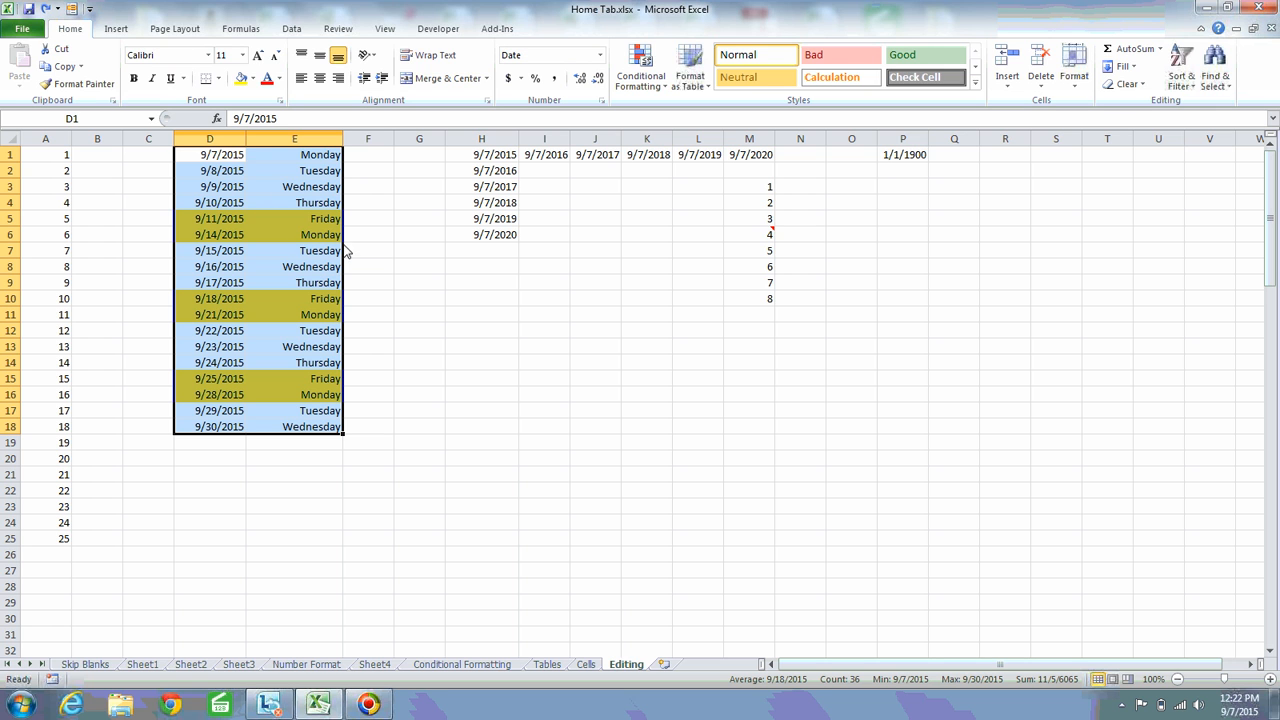
Clear only the formats of D1:E18 and undo the clearing after checking the cell values in columns D and E
left_click(1143, 86)
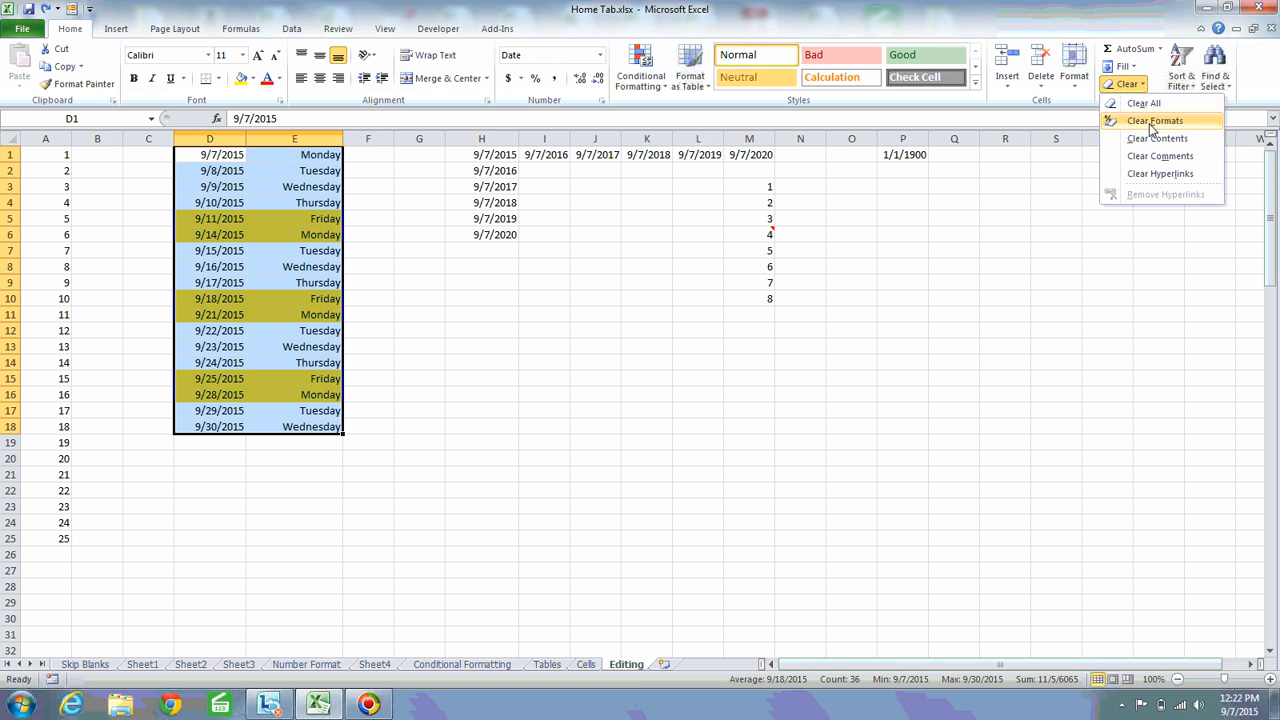
left_click(1150, 125)
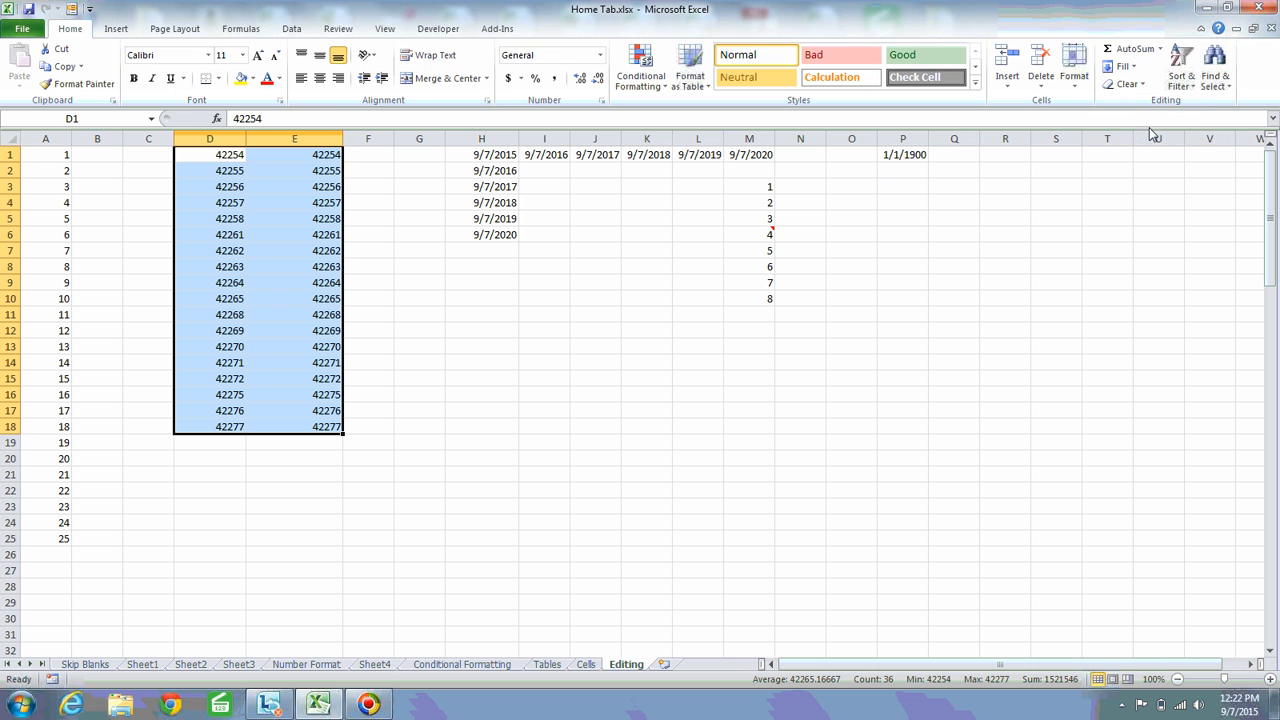
left_click(215, 171)
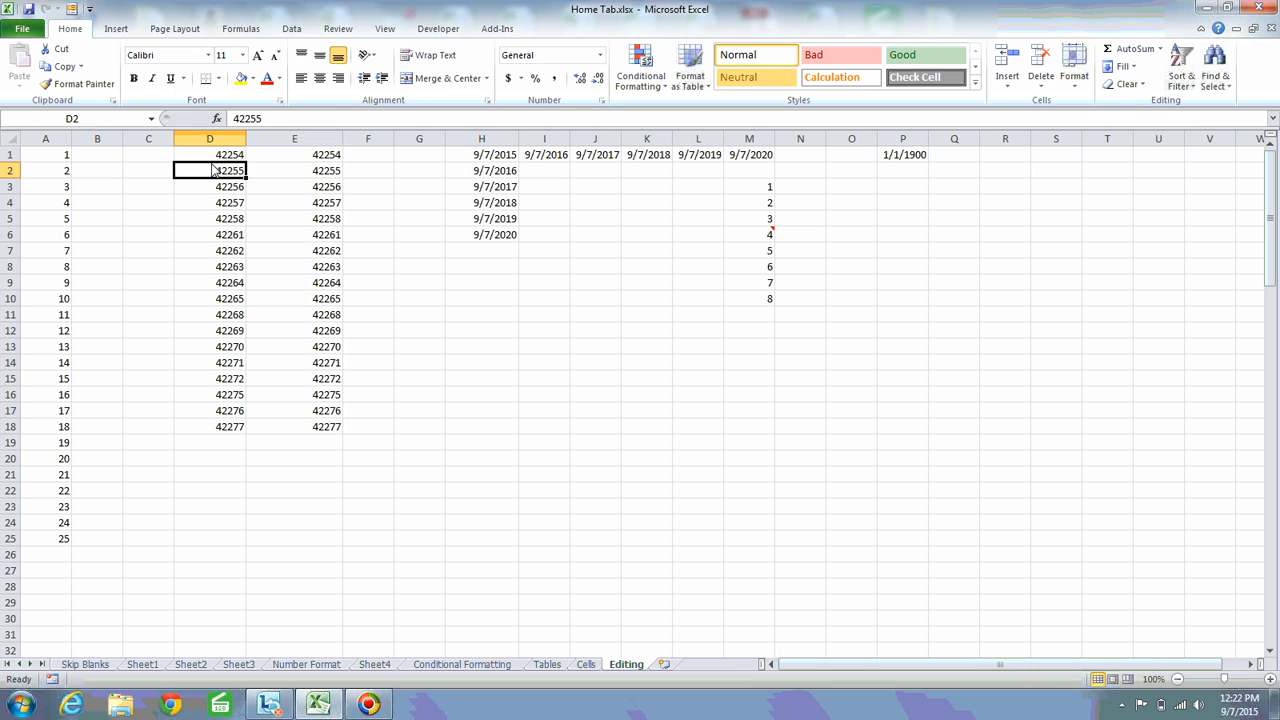
left_click(317, 290)
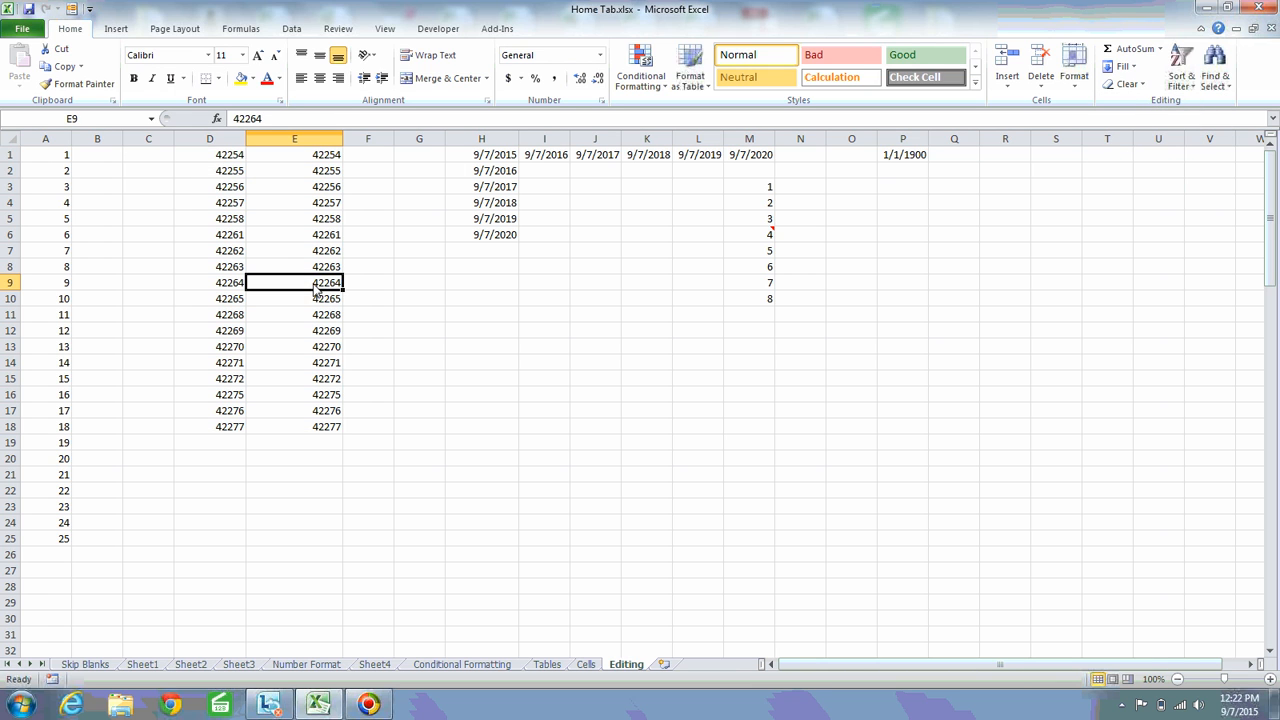
left_click(219, 158)
left_click(219, 203)
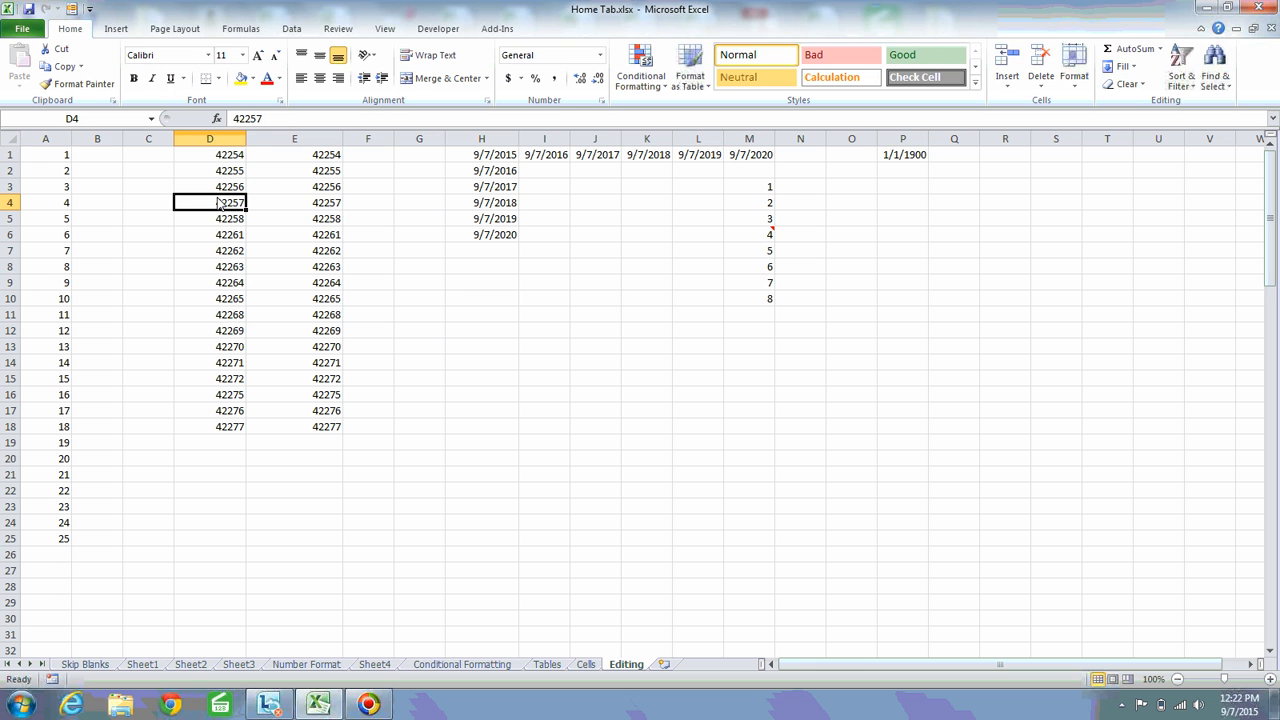
left_click(325, 206)
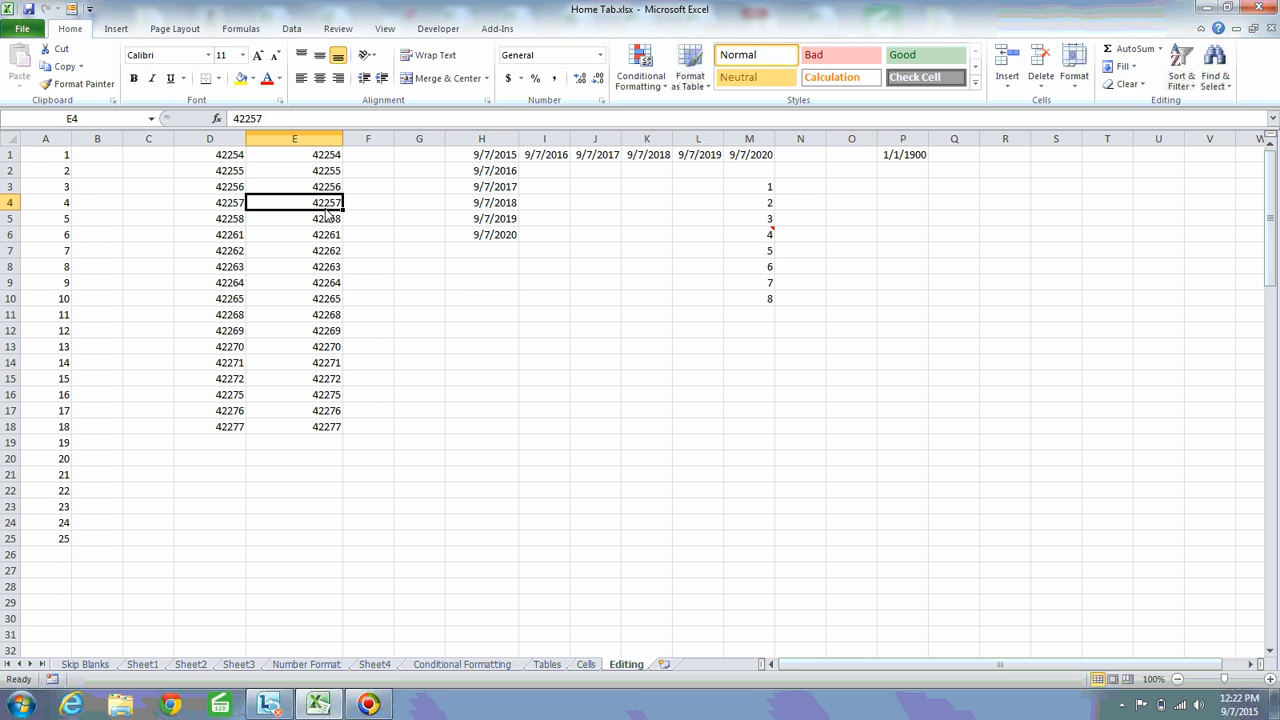
left_click(202, 220)
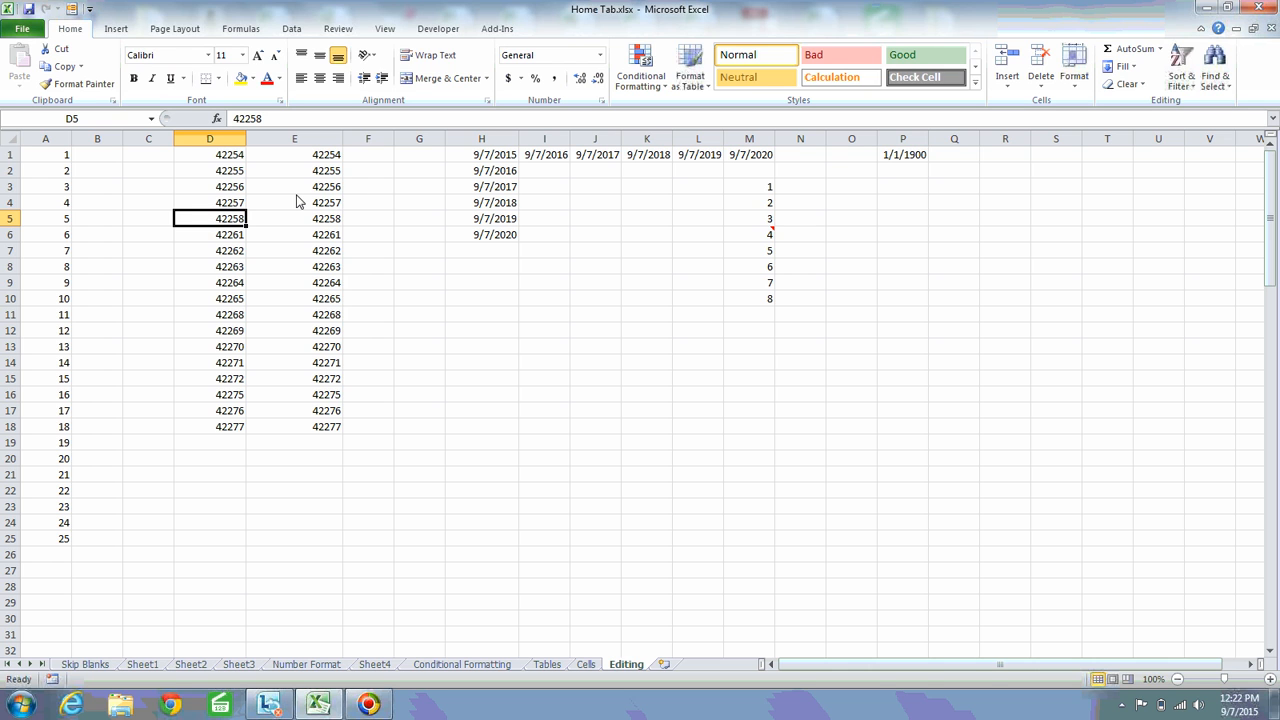
key("ctrl+z")
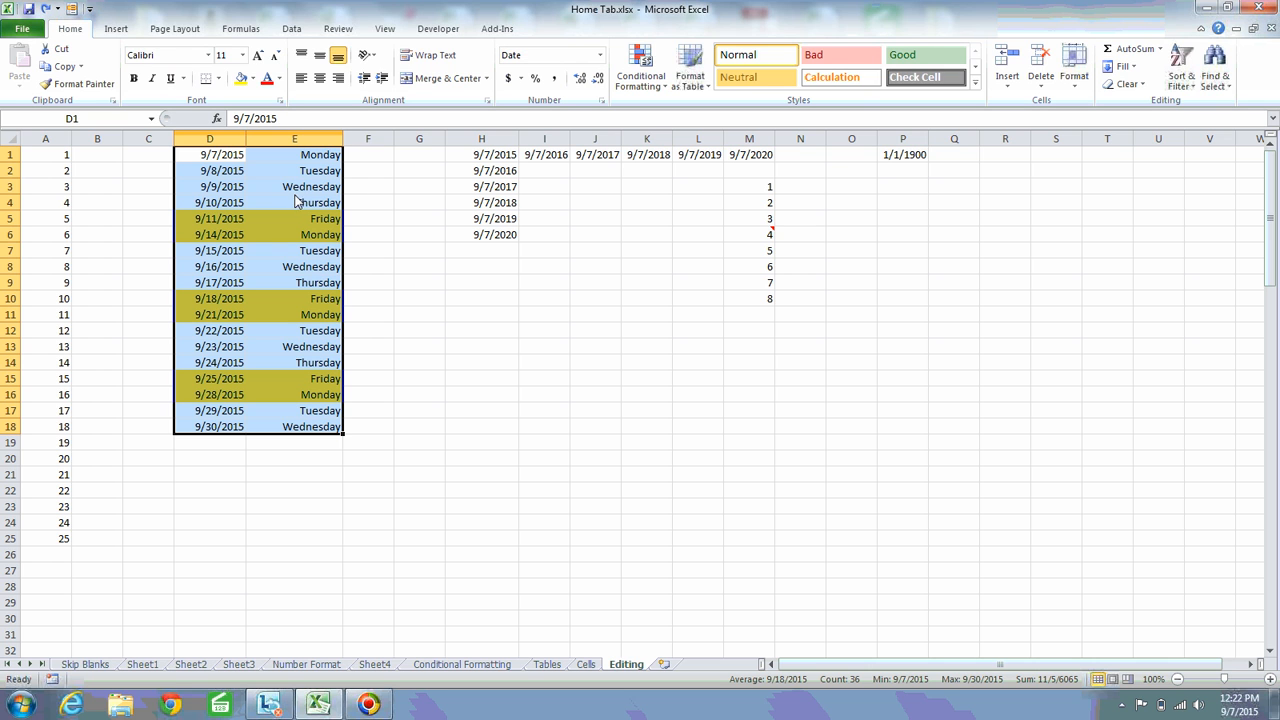
left_click(1148, 88)
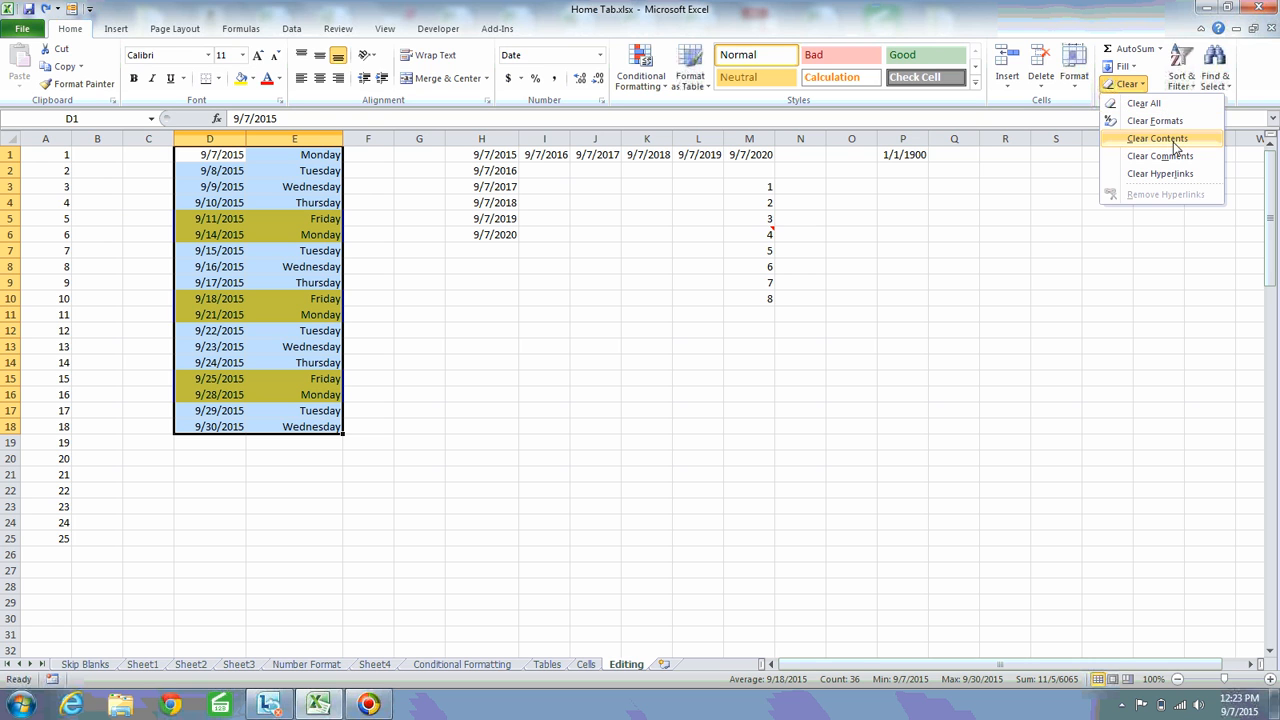
left_click(1074, 144)
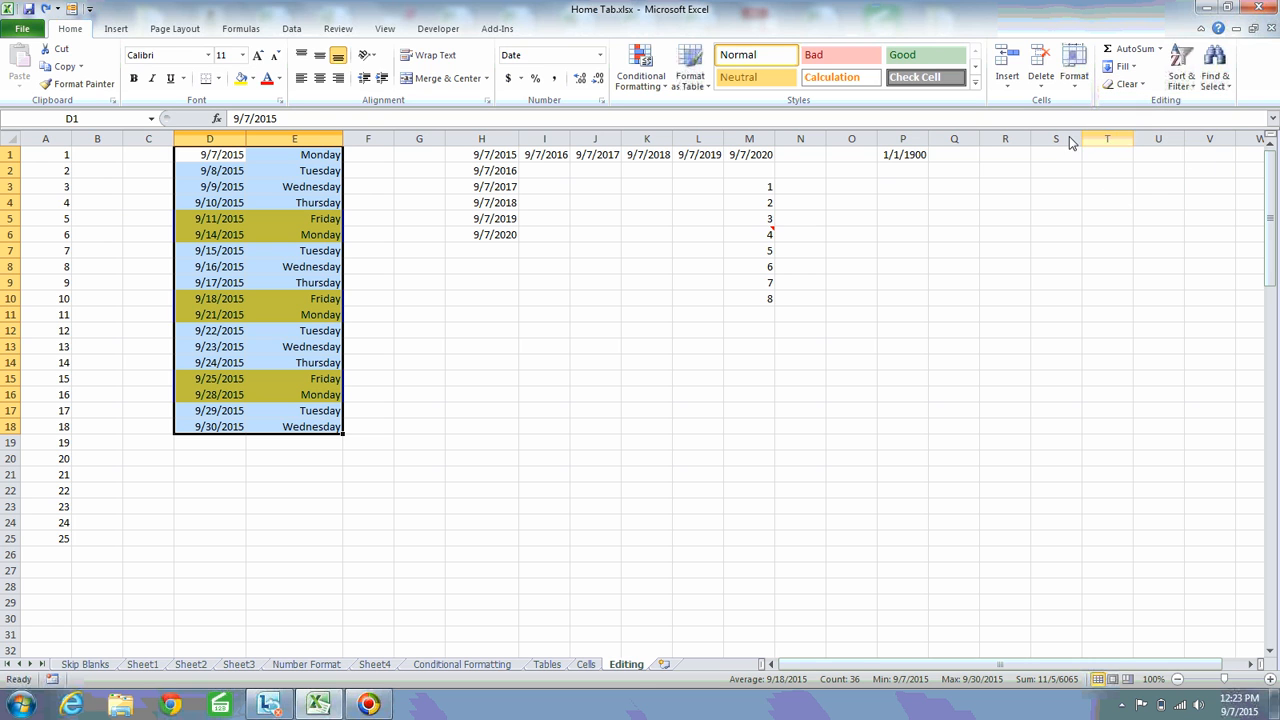
Show the comment of cell M6 permanently and move its box over to columns S to U, level with rows 5 to 8
left_click(748, 244)
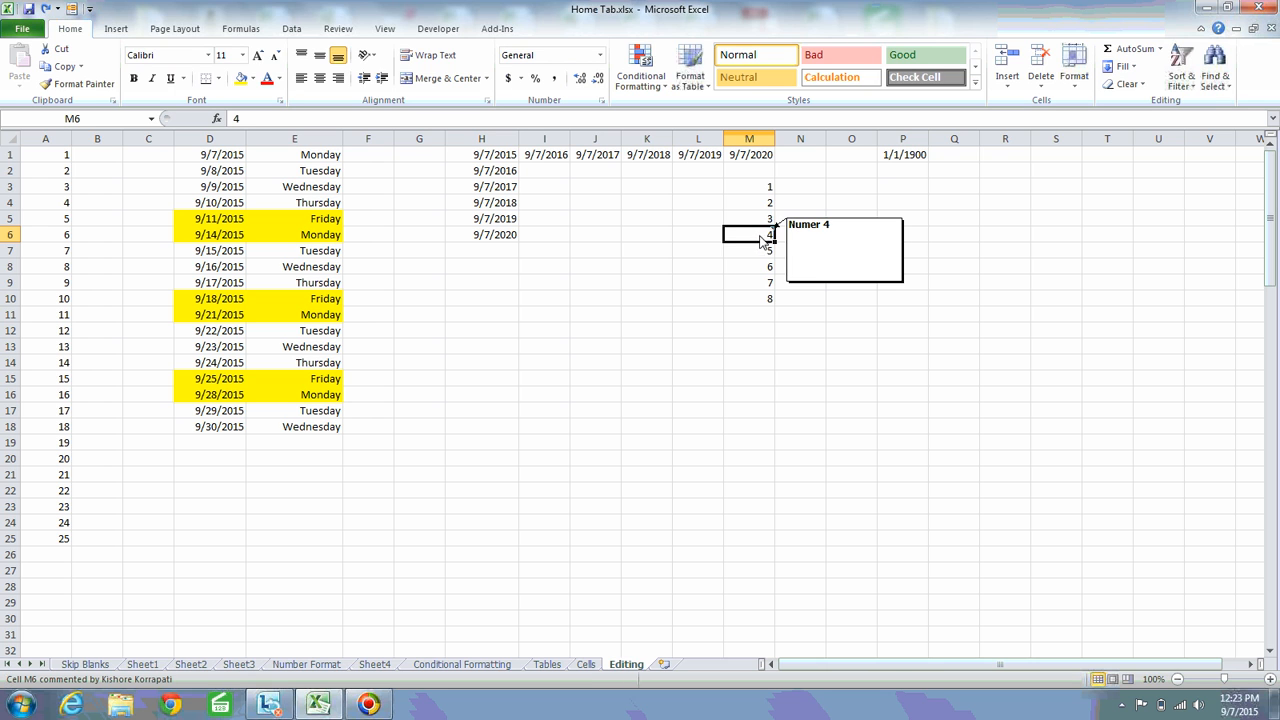
right_click(765, 240)
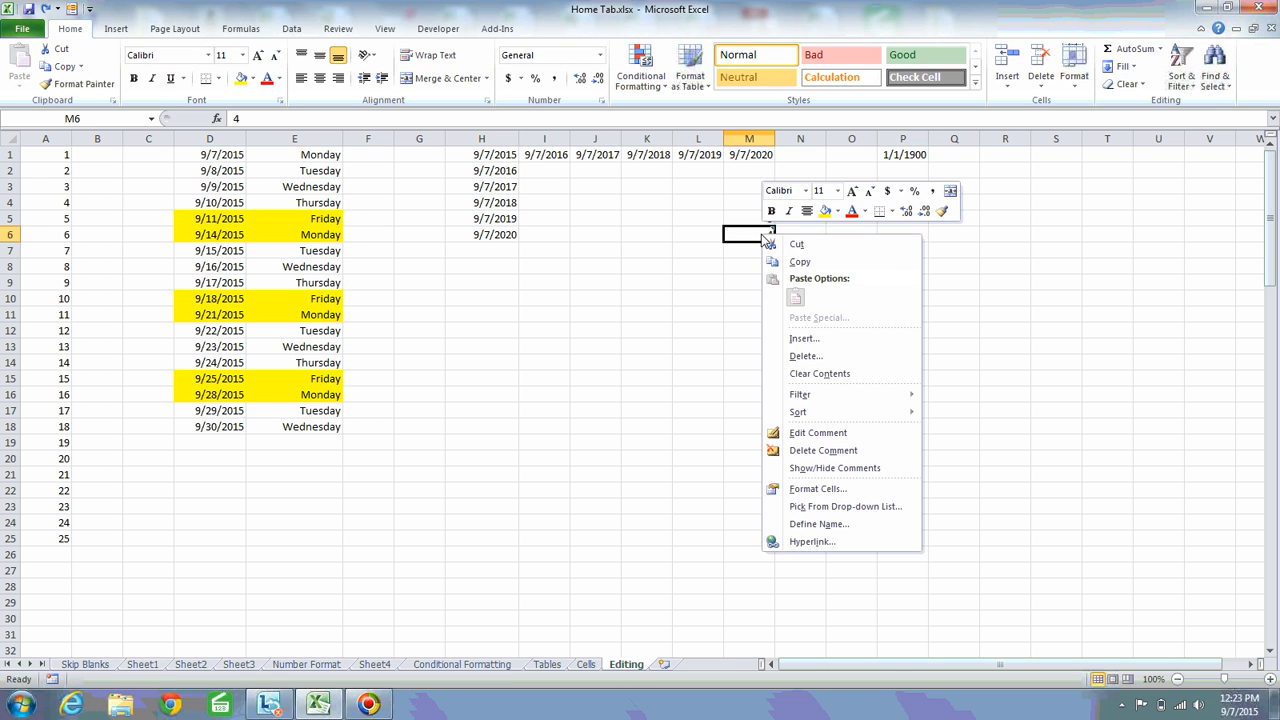
left_click(821, 470)
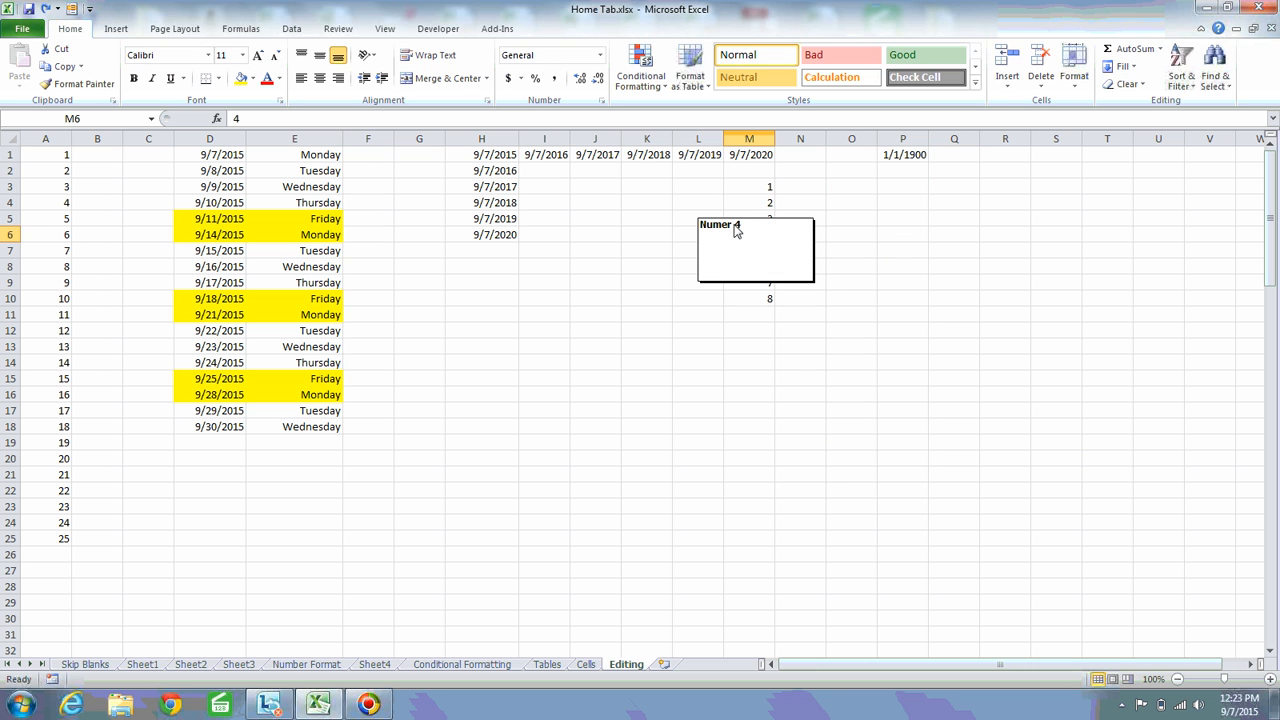
left_click_drag(735, 224, 1077, 223)
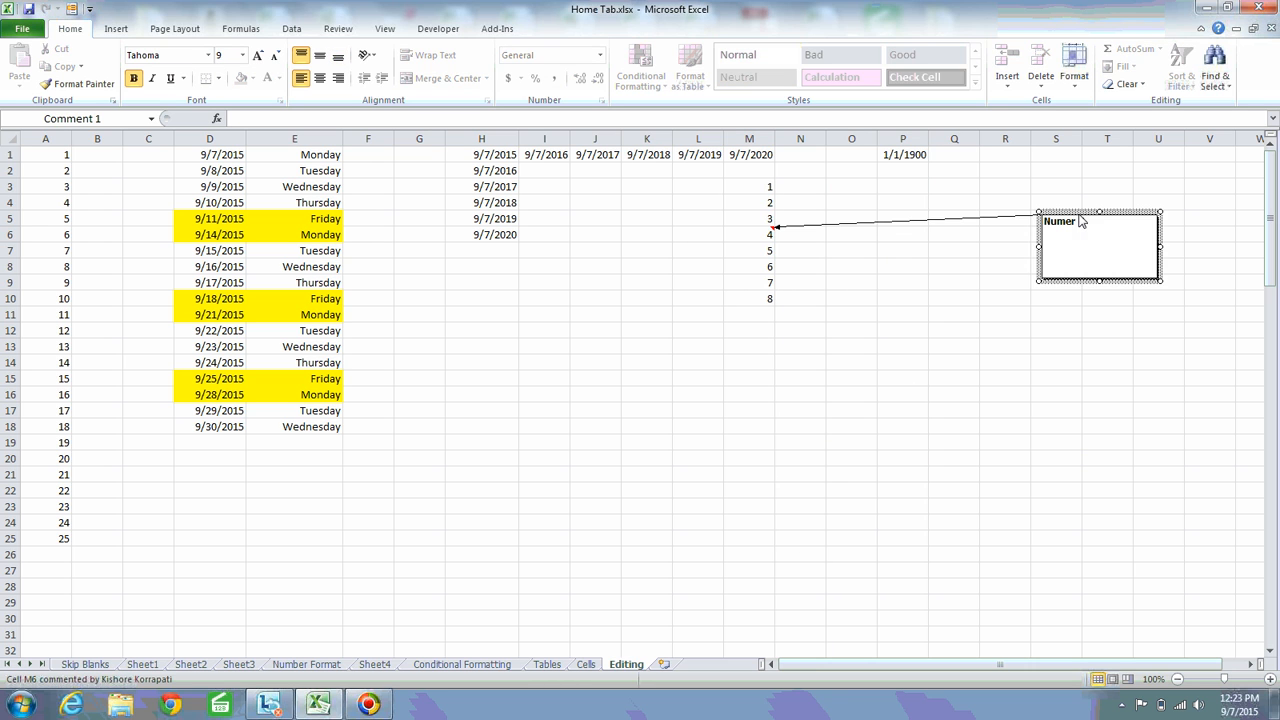
left_click(866, 374)
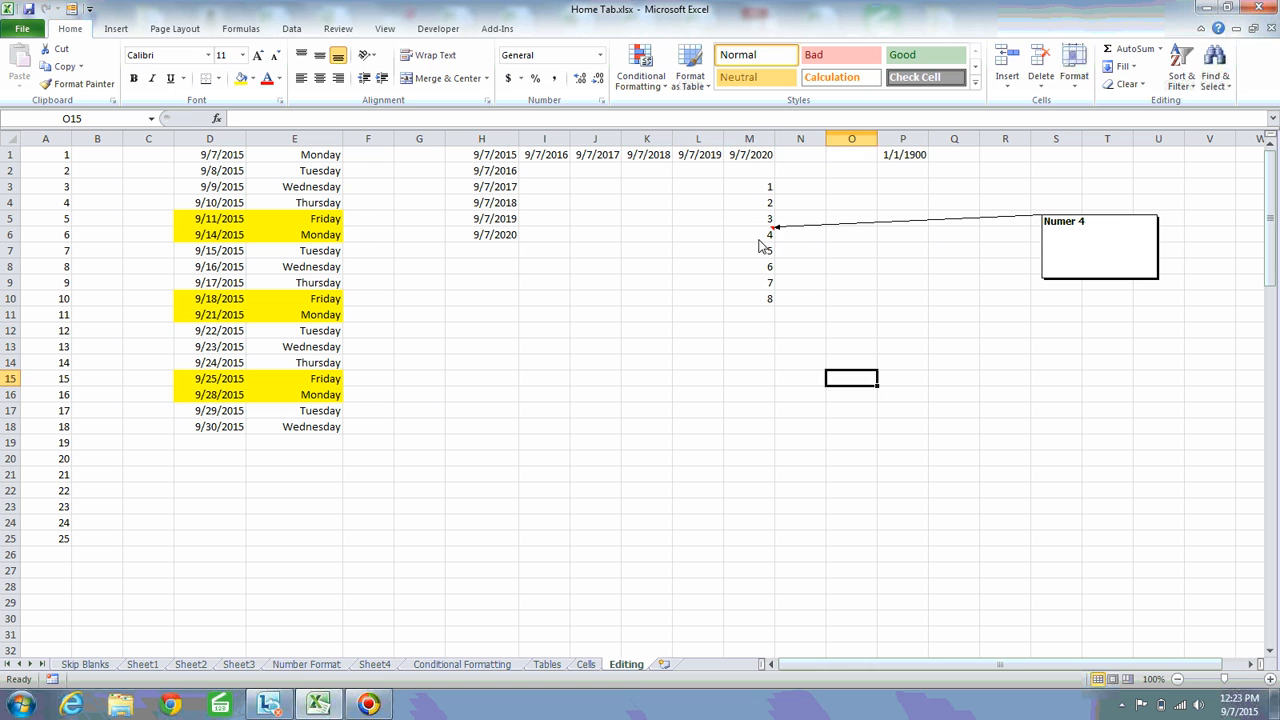
Clear only the contents of M3:M10 and check the commented cell M6
left_click(759, 238)
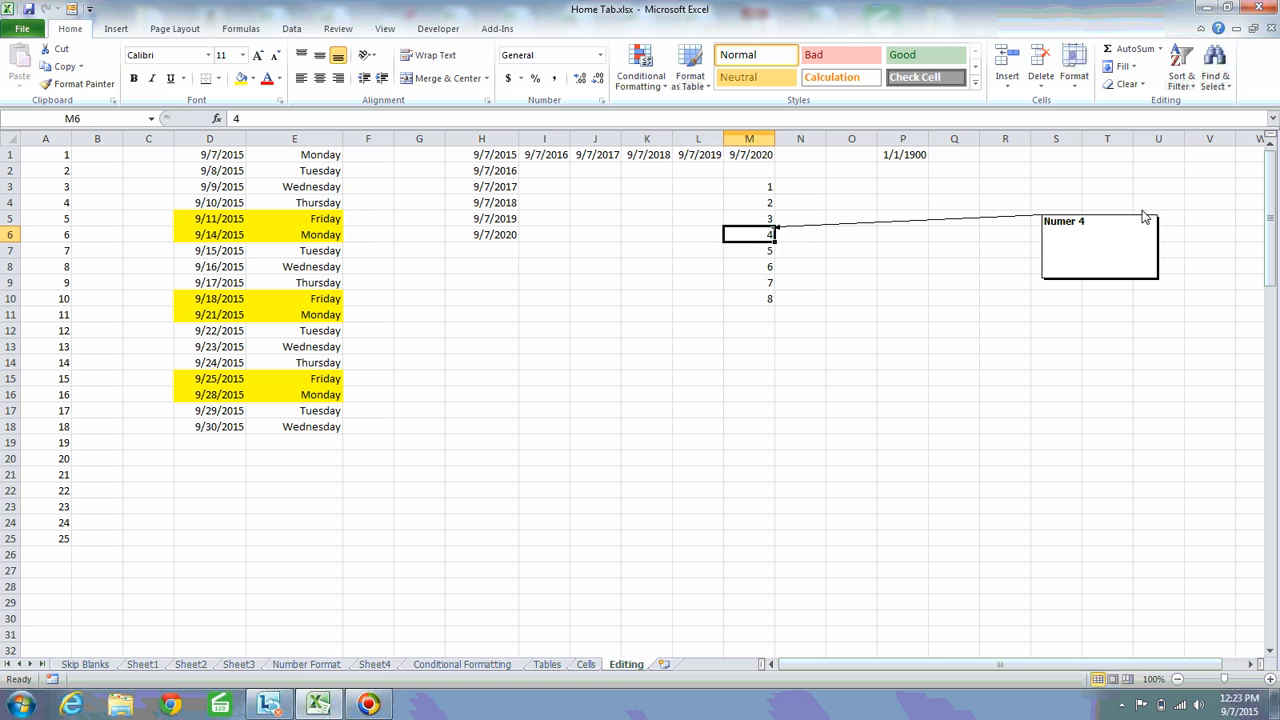
left_click(1066, 240)
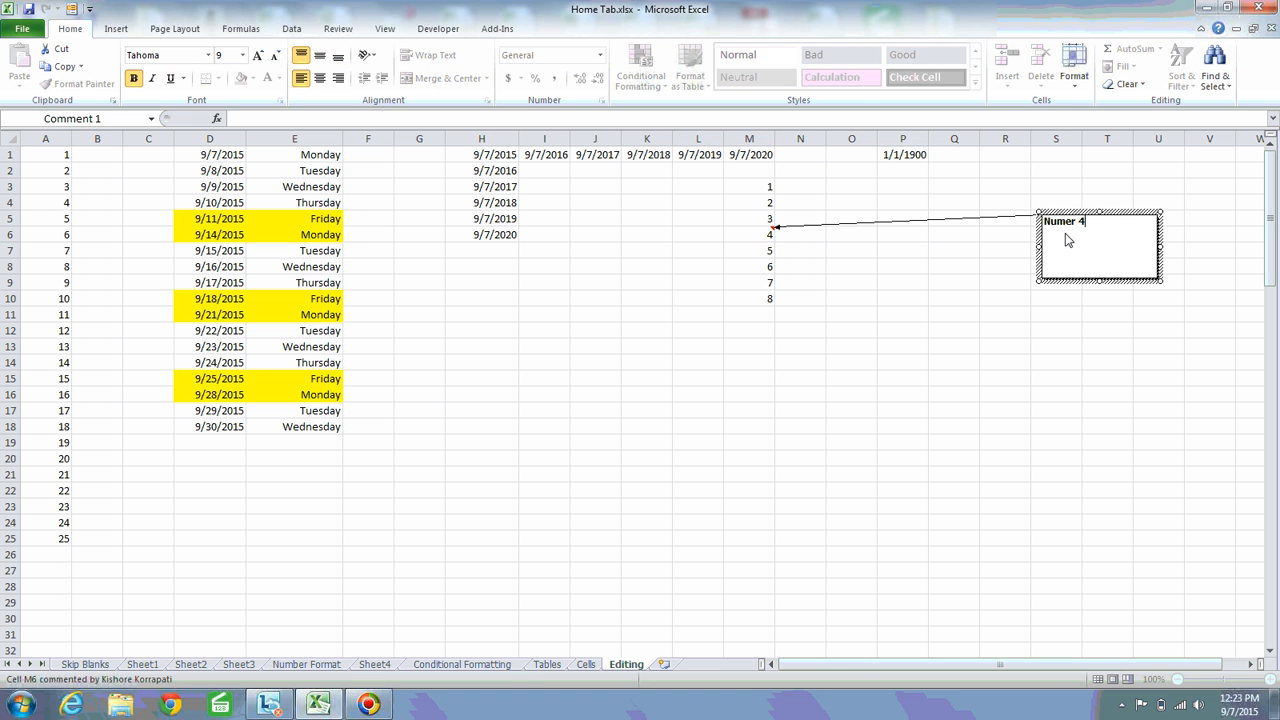
left_click(916, 236)
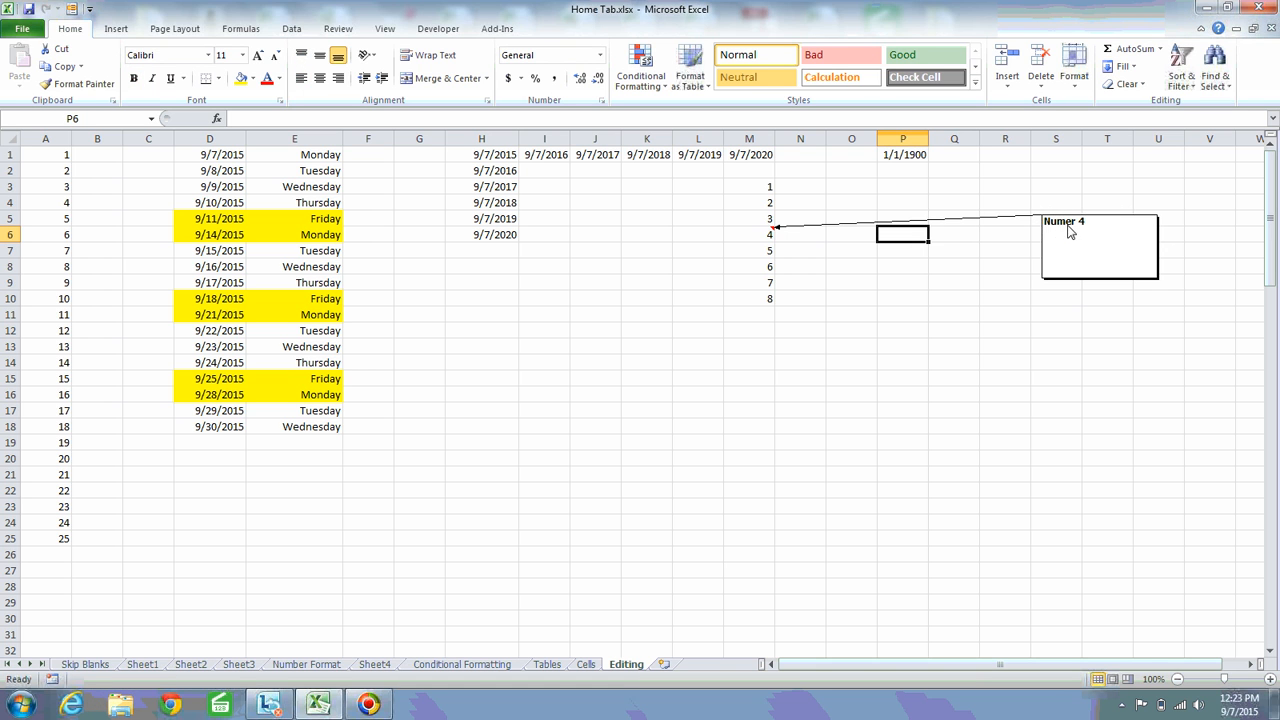
left_click(768, 188)
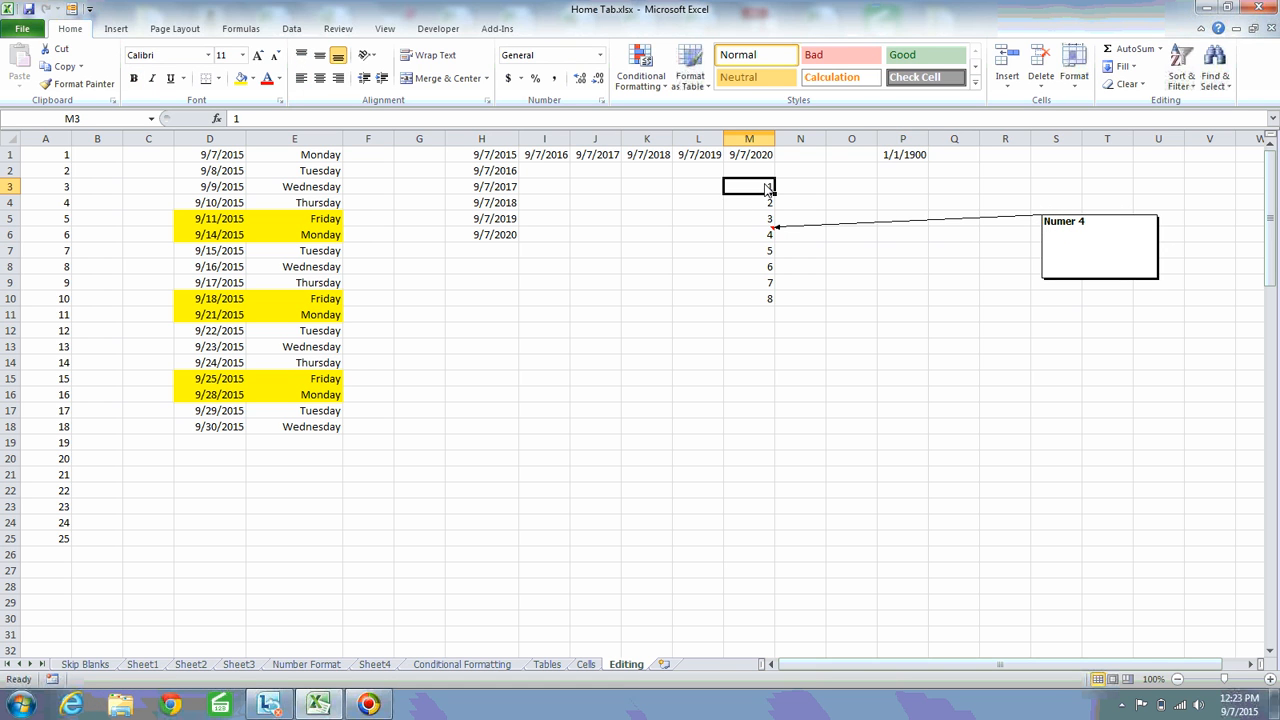
left_click(768, 300, "shift")
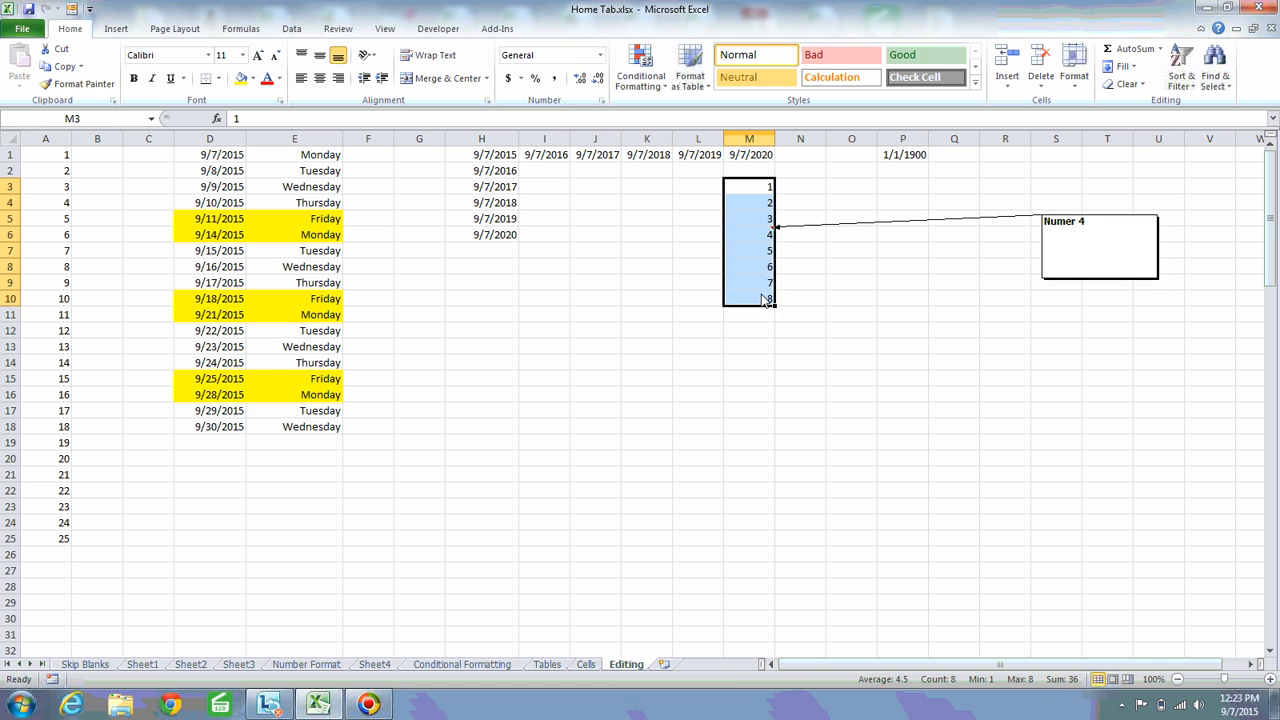
left_click(1128, 84)
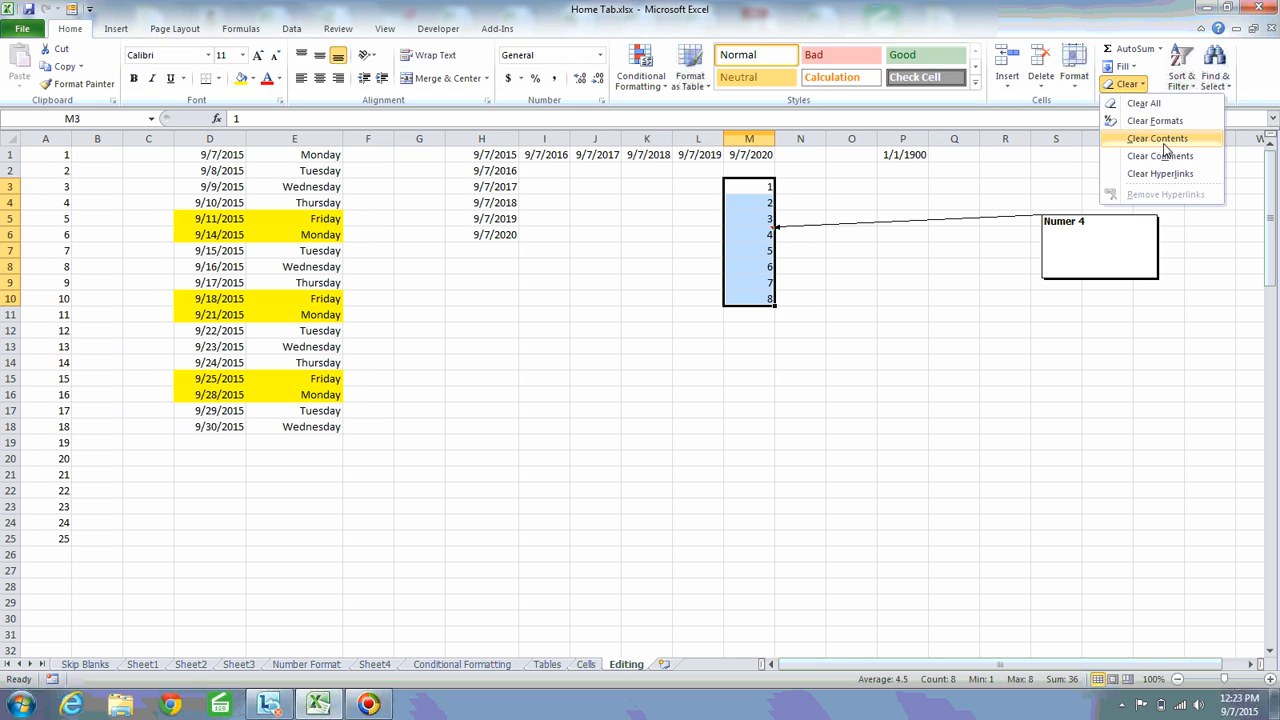
left_click(1158, 139)
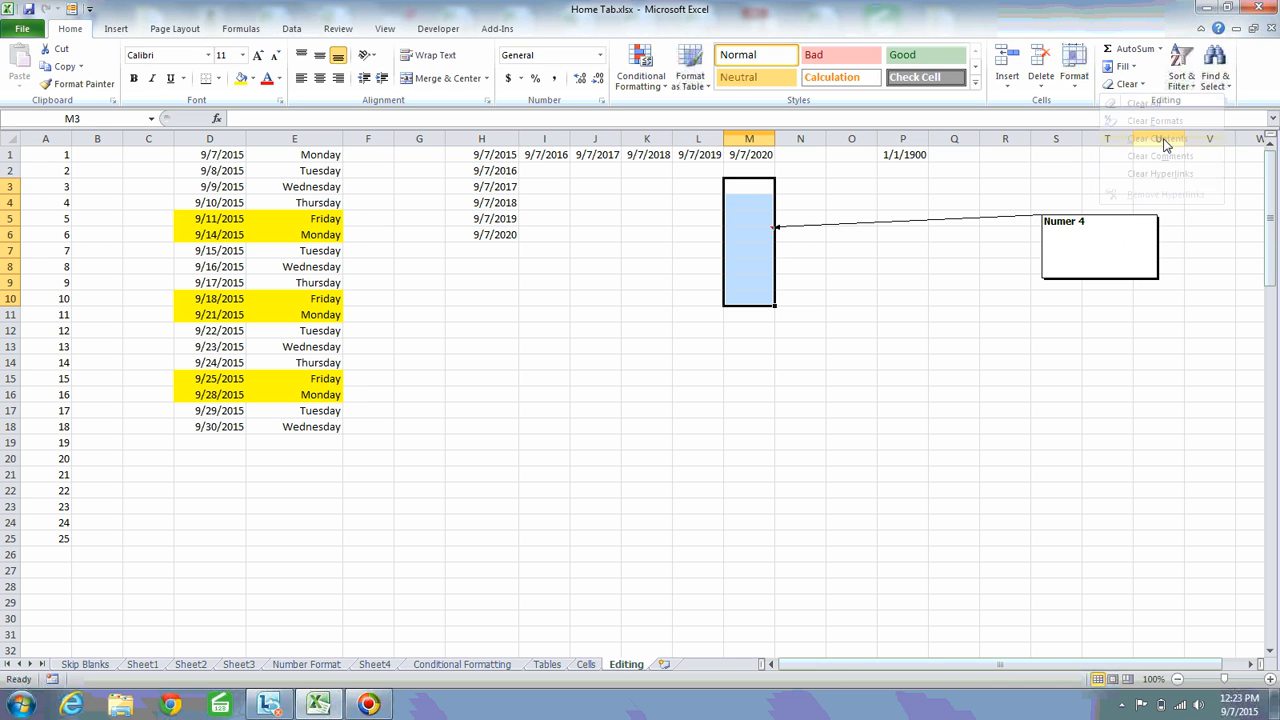
left_click(754, 238)
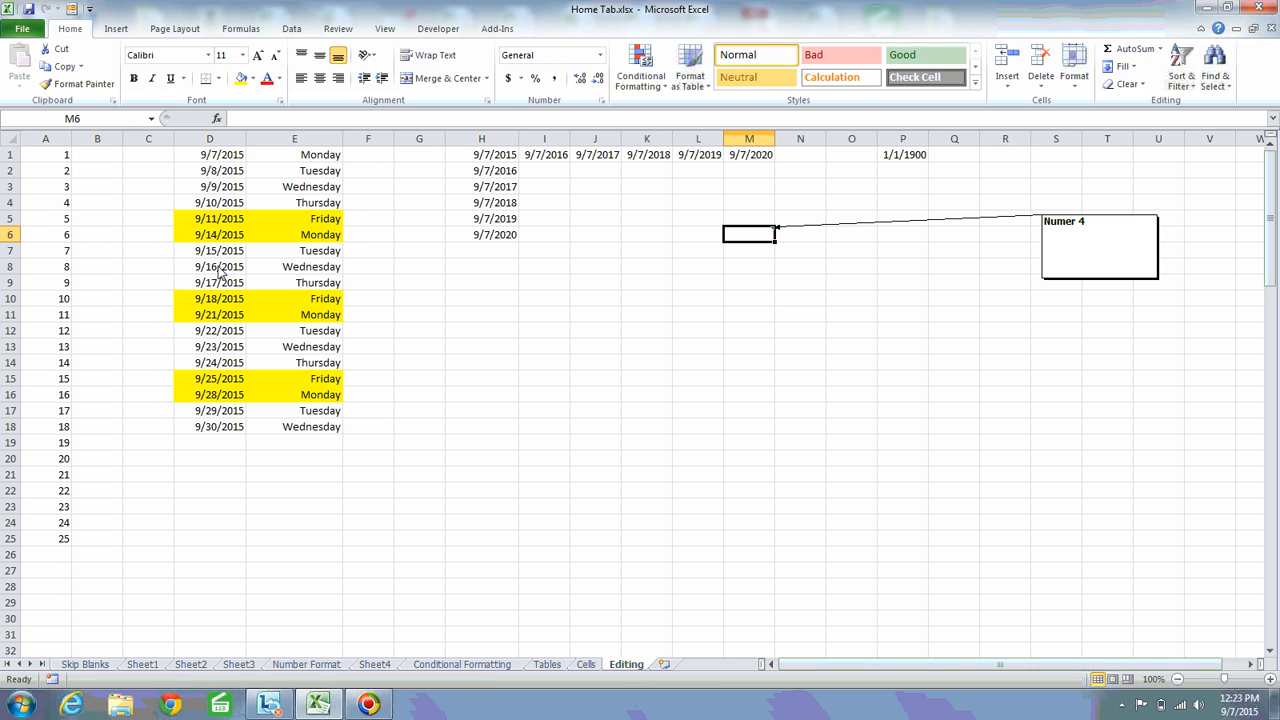
Clear only the contents of the dates and weekdays range D1:E19
left_click(228, 158)
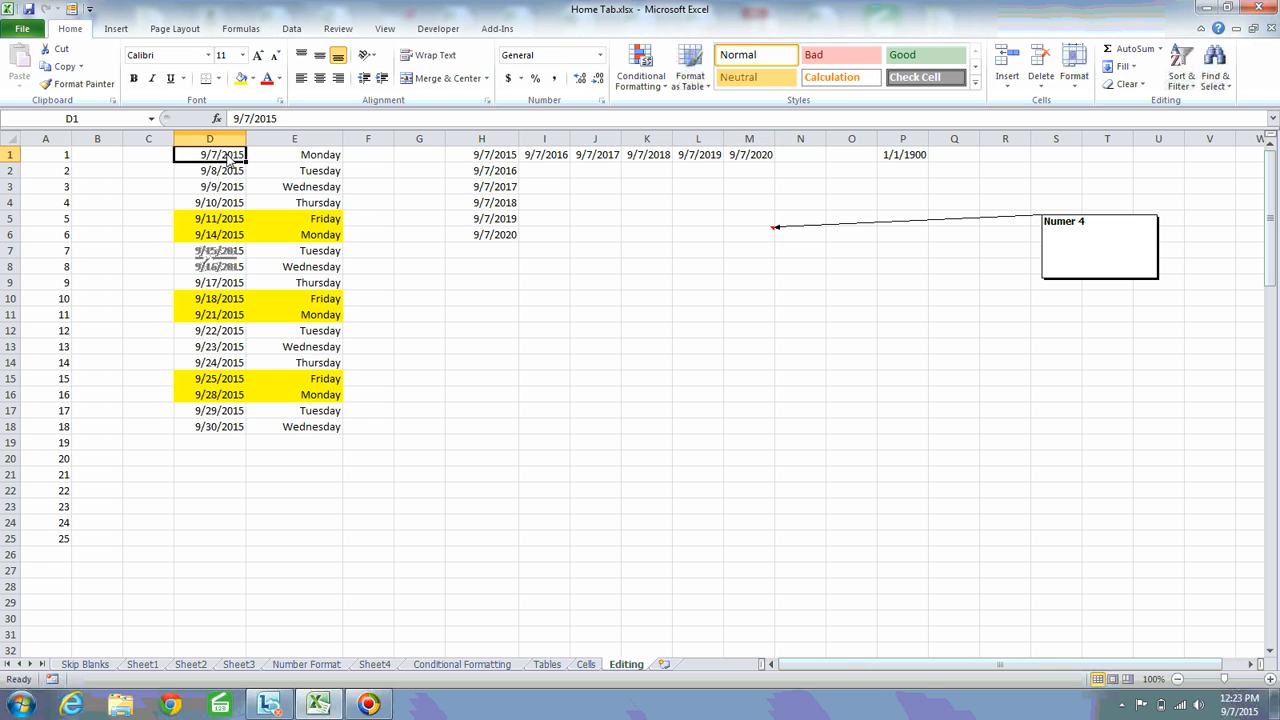
left_click(329, 443, "shift")
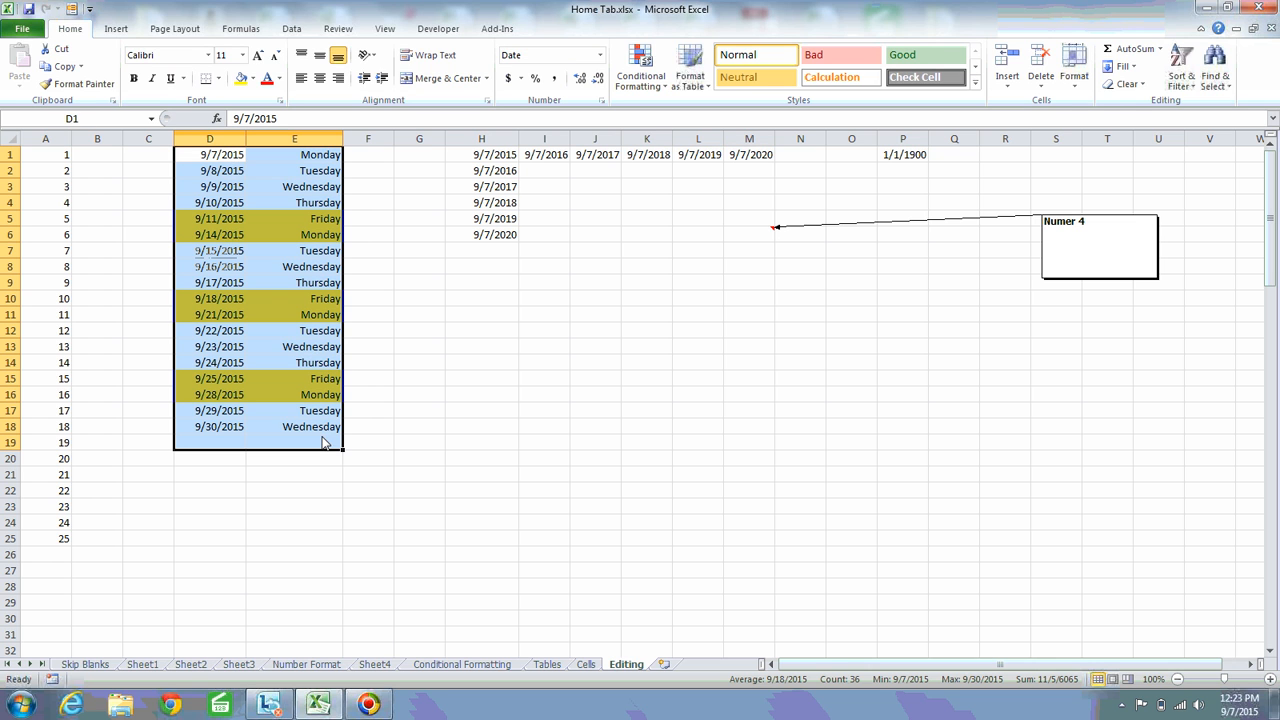
left_click(1146, 88)
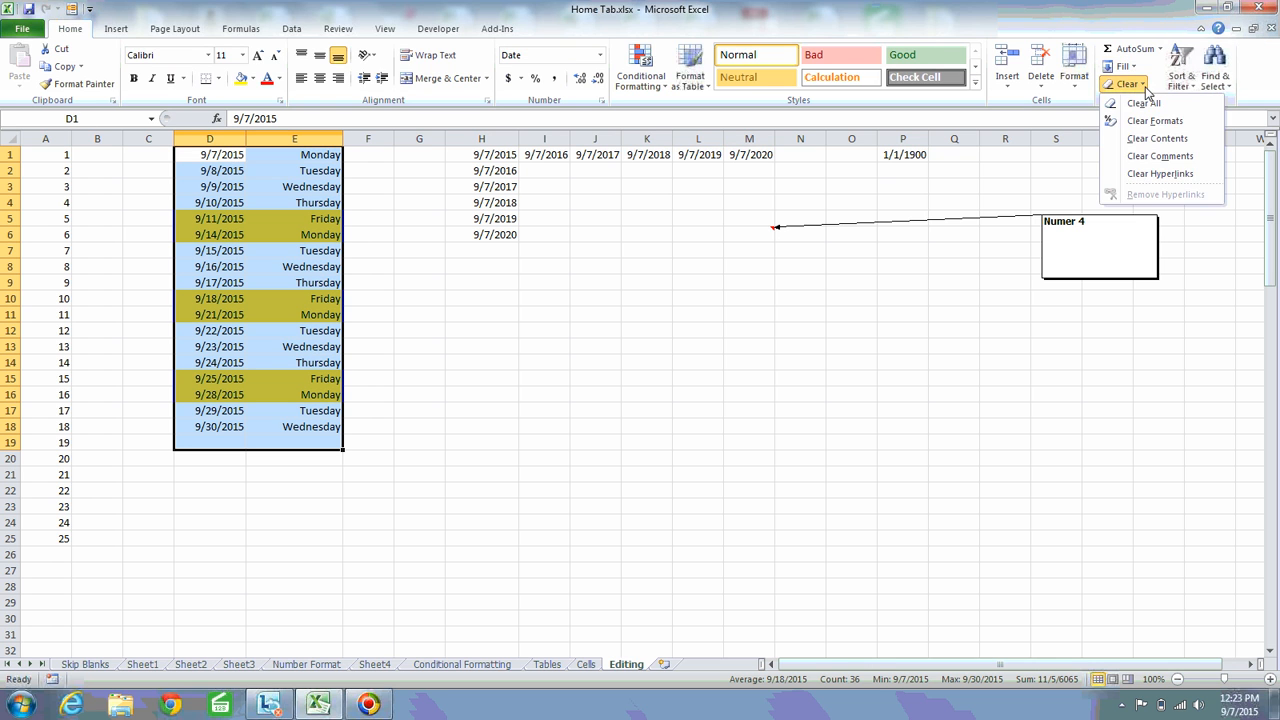
left_click(1177, 141)
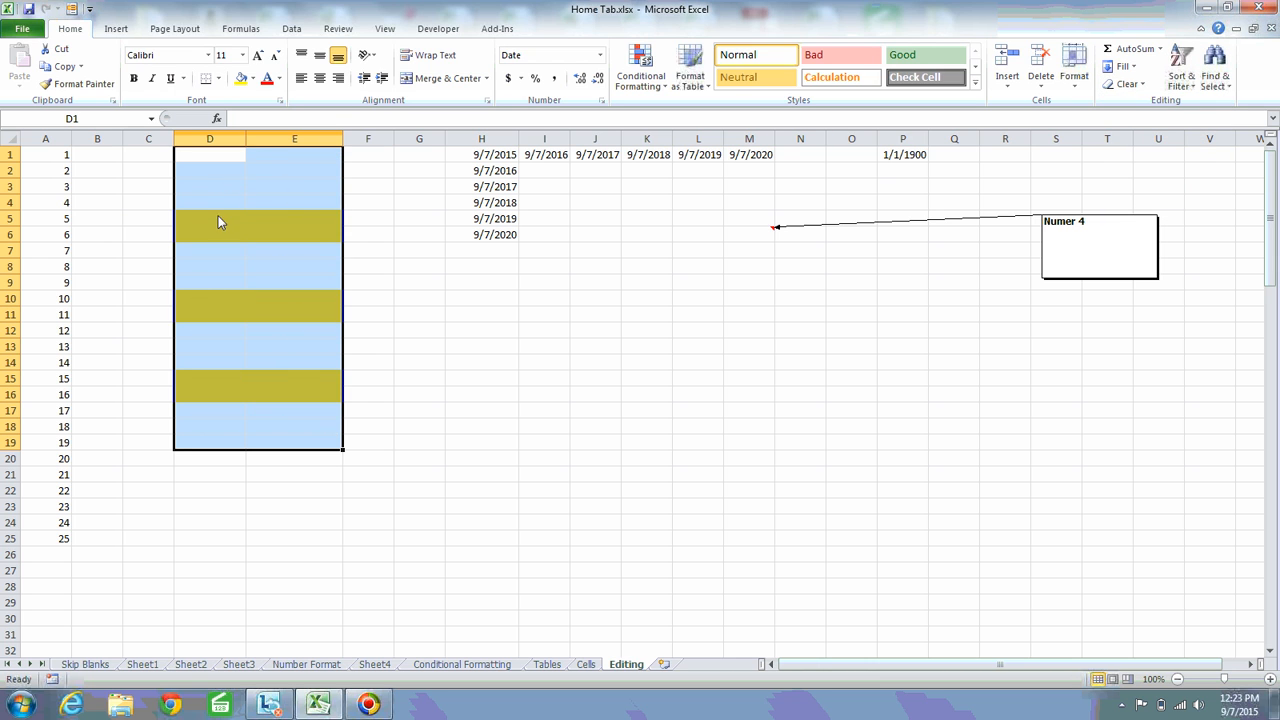
Enter 1 in the emptied cells E2 and D2 to test the number formats of both columns
left_click(297, 177)
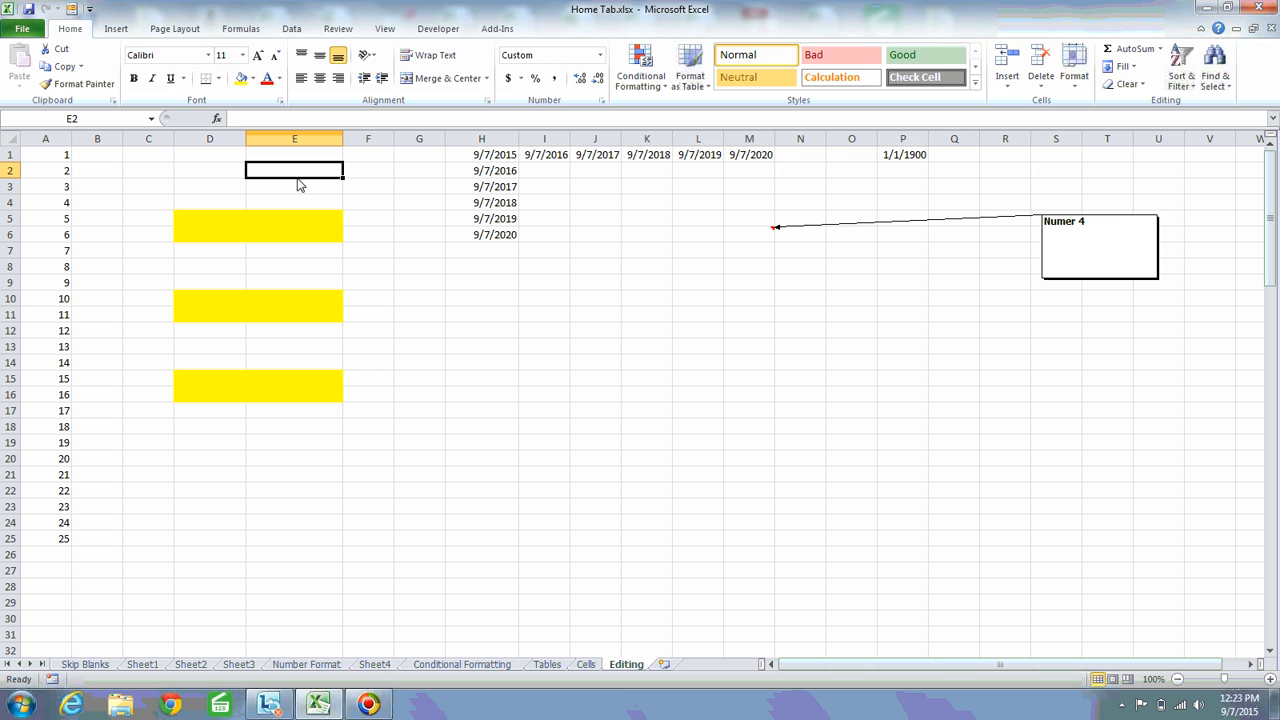
type("1")
key("Return")
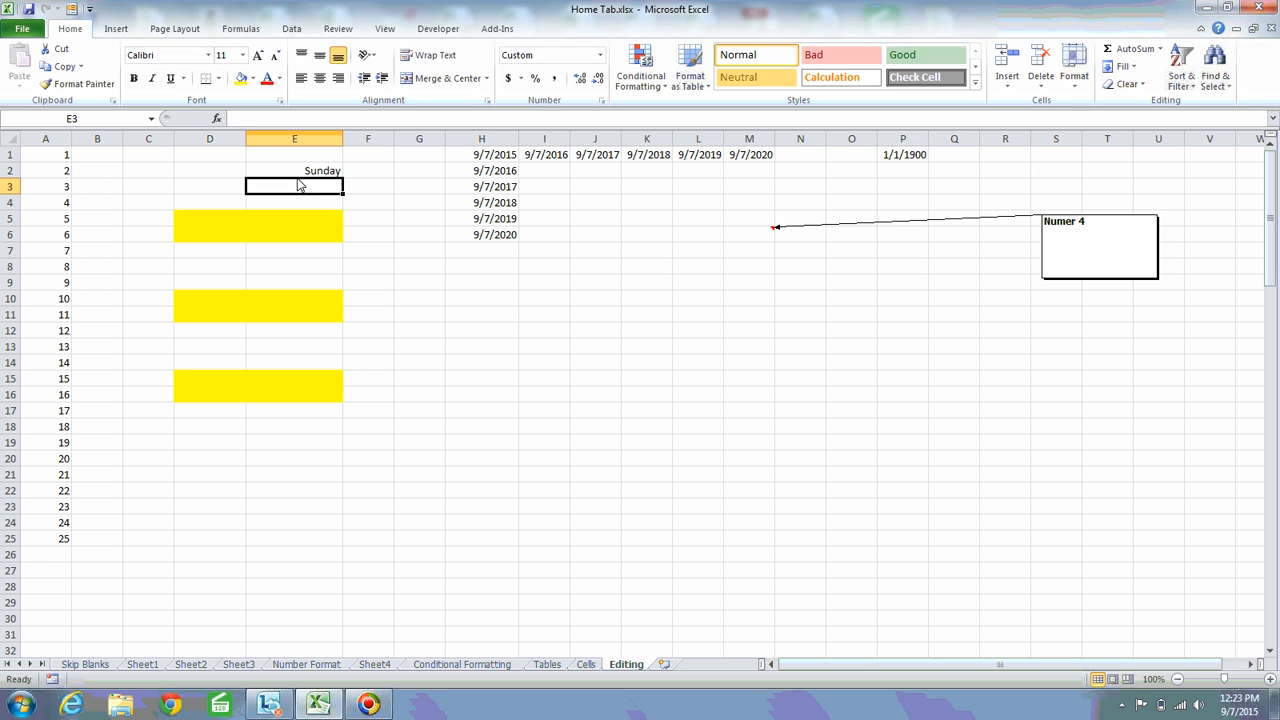
key("Up")
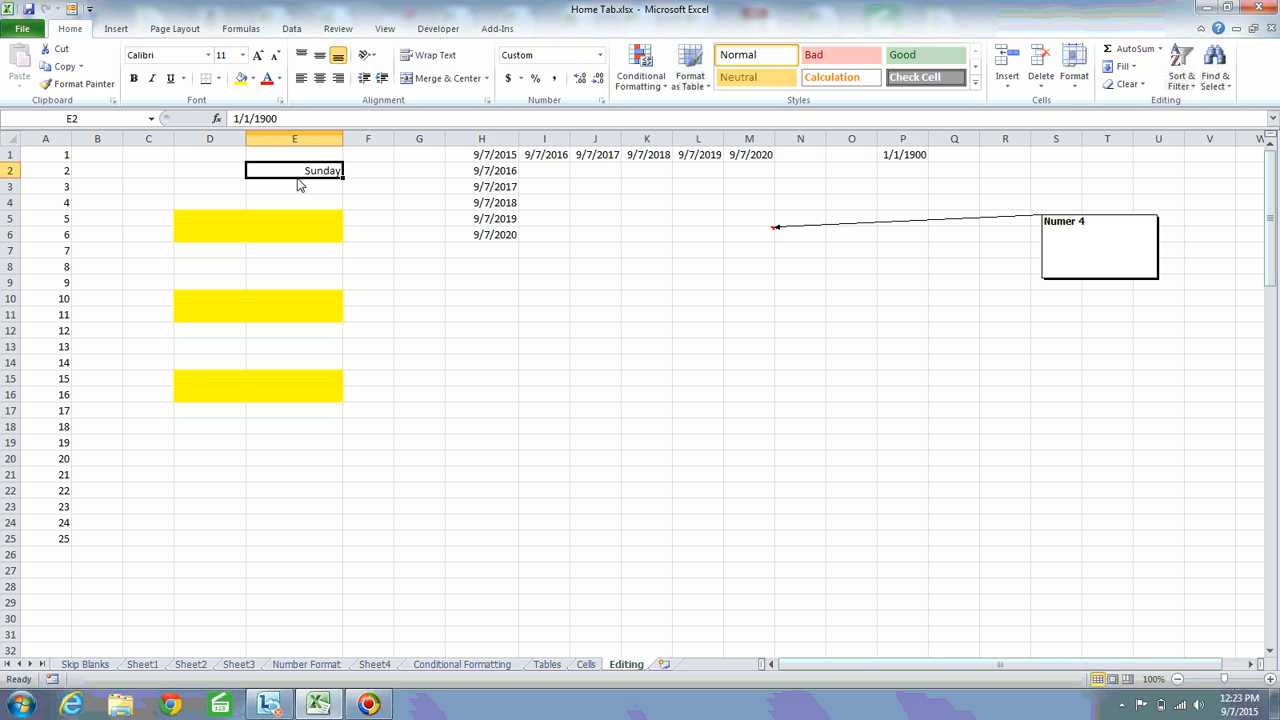
key("Down")
key("Up")
key("Left")
type("1")
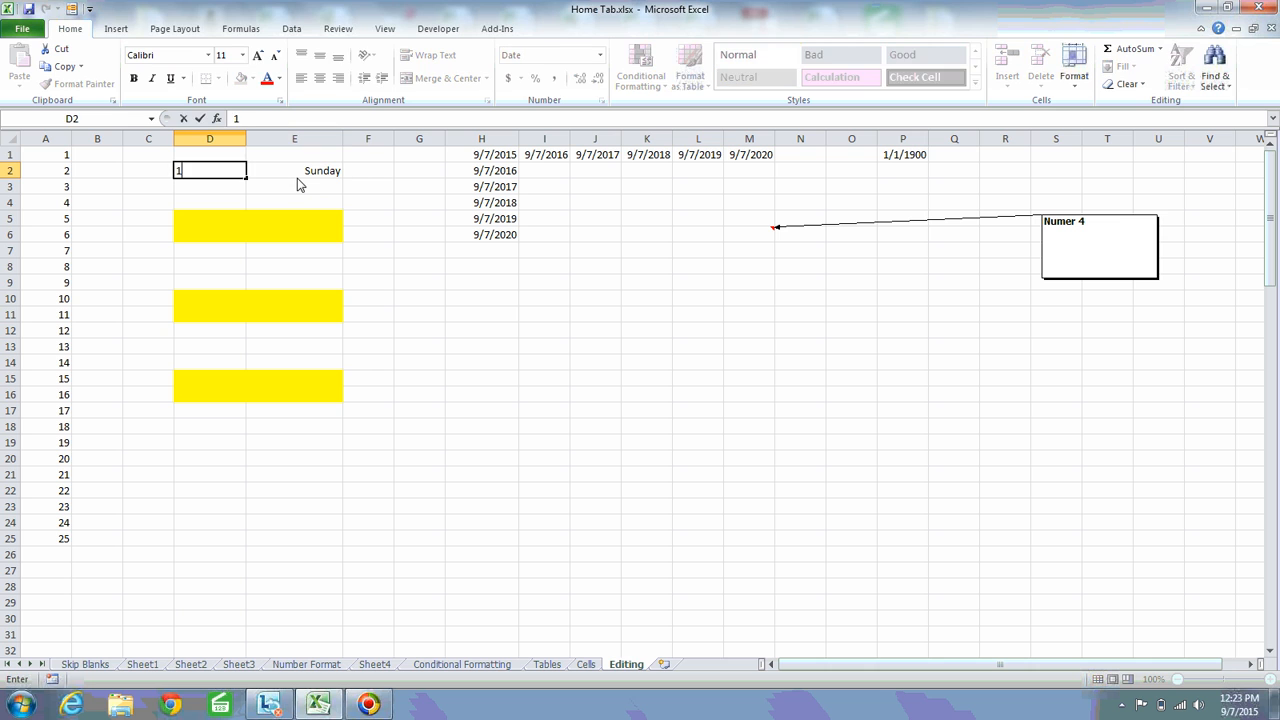
key("Return")
key("Up")
key("Down")
key("Up")
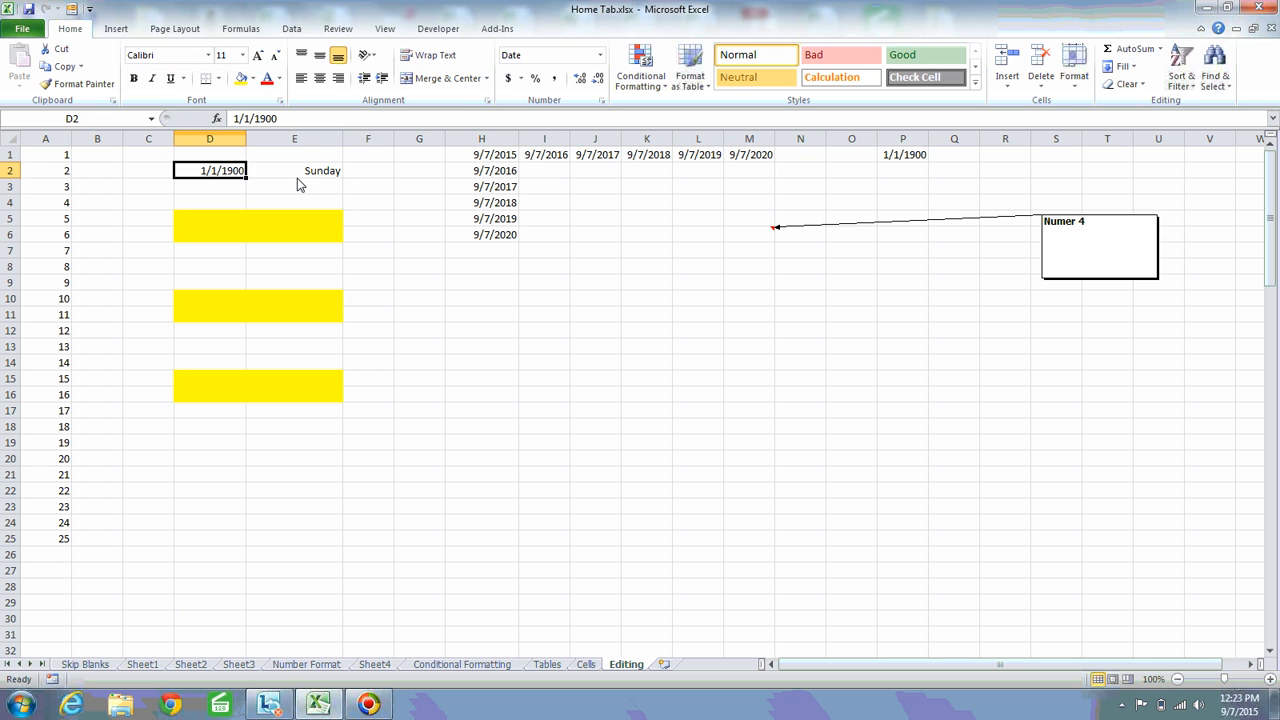
key("Down")
key("Up")
key("Down")
key("Up")
Undo the test entries in D2 and E2 and the content clearing of D1:E19 and M3:M10
left_click(1142, 86)
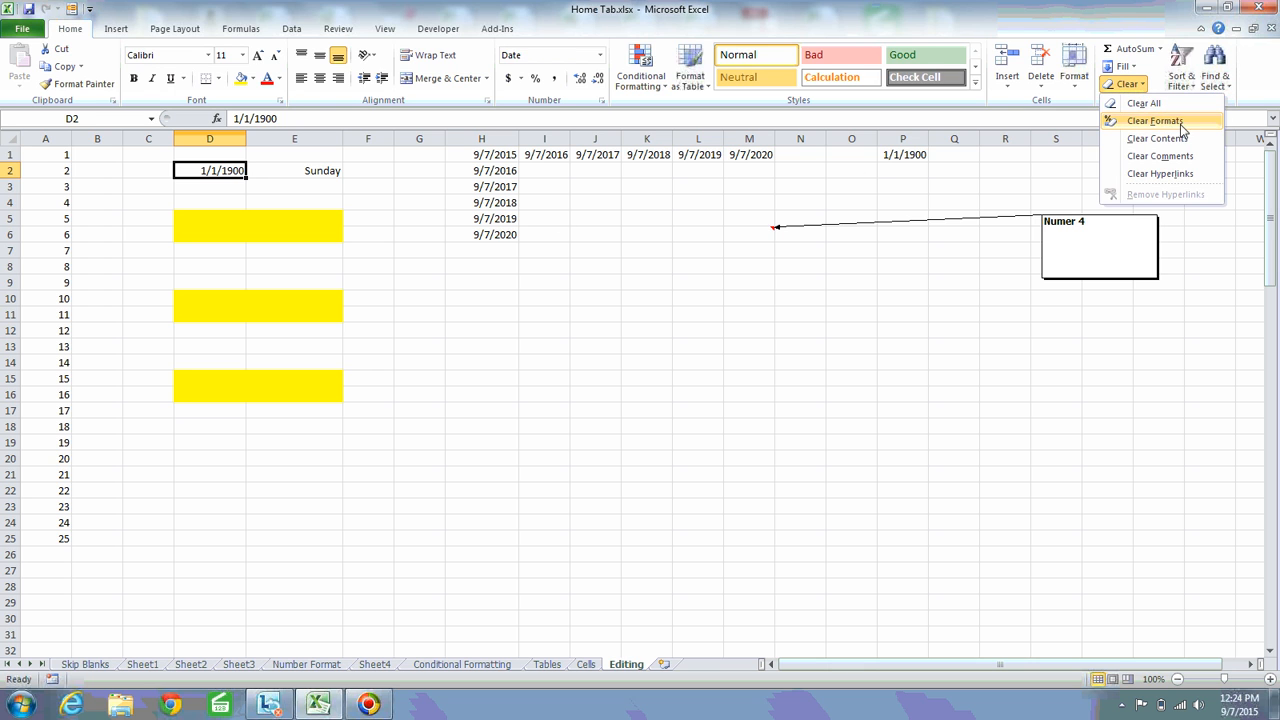
left_click(1069, 164)
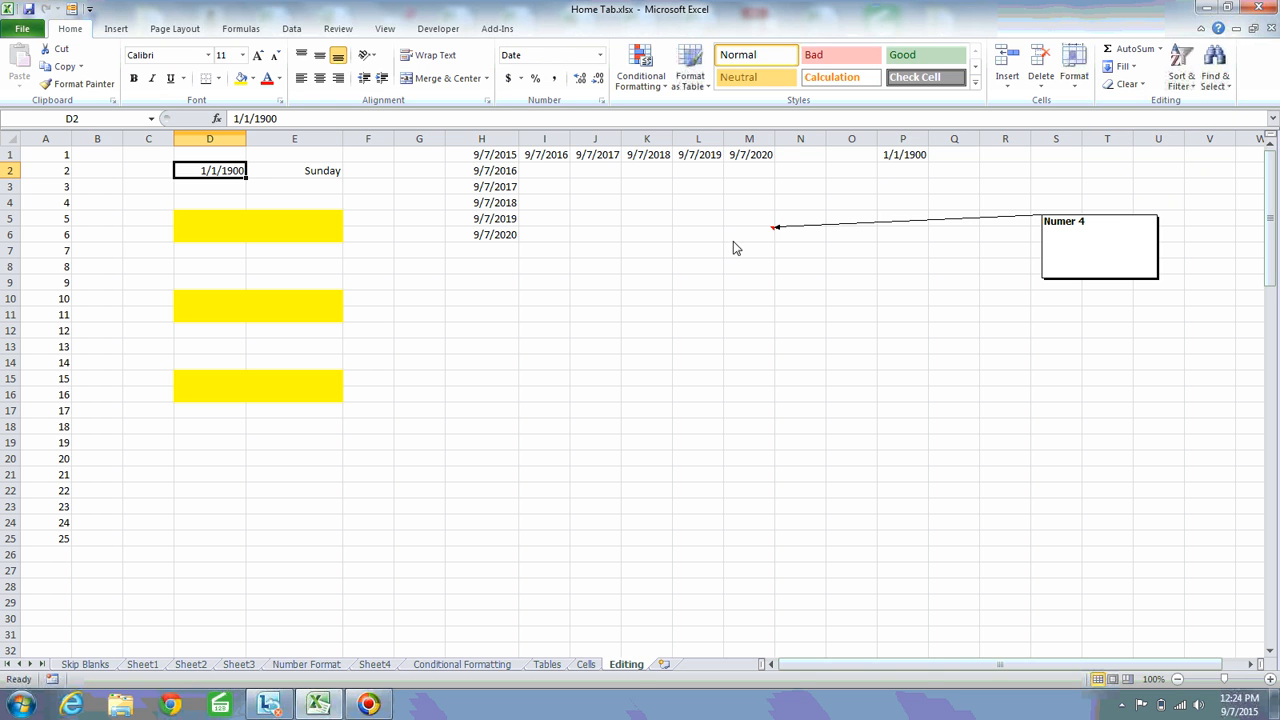
key("ctrl+z")
key("ctrl+z")
key("ctrl+z")
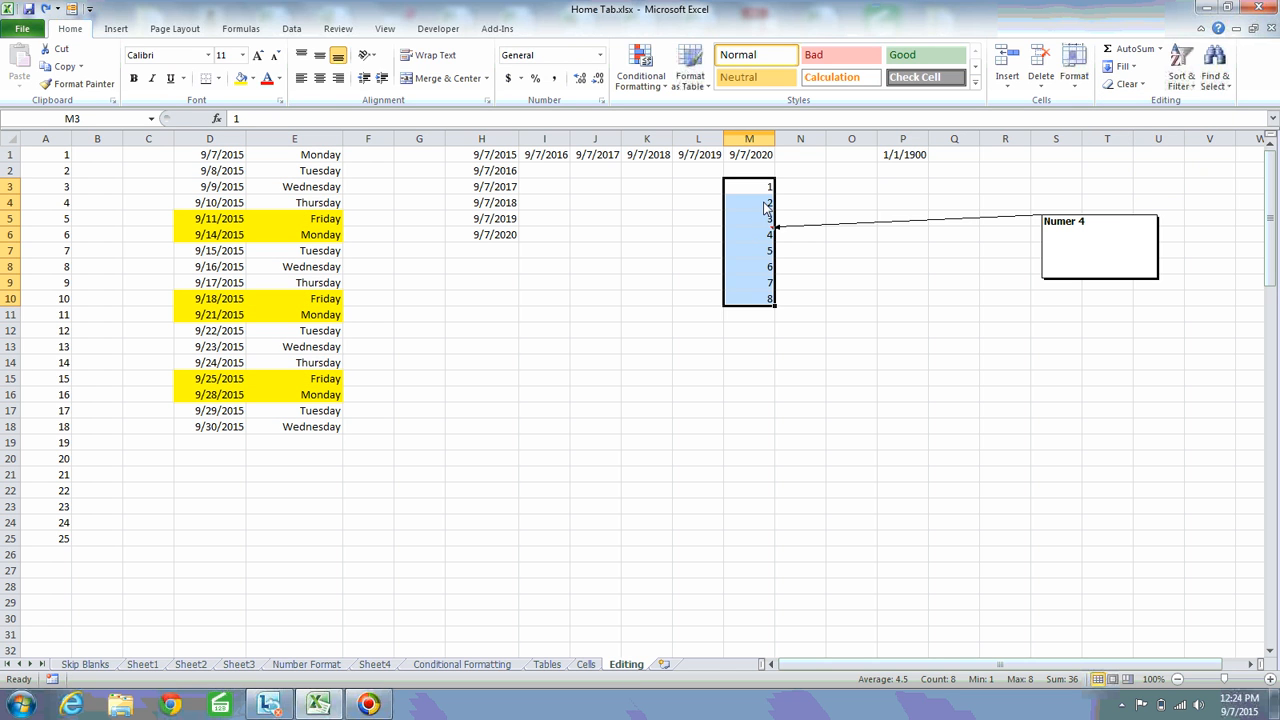
Clear only the comments from M3:M10, check cells M6 and M7, and undo the clearing
left_click(766, 203)
left_click(763, 236)
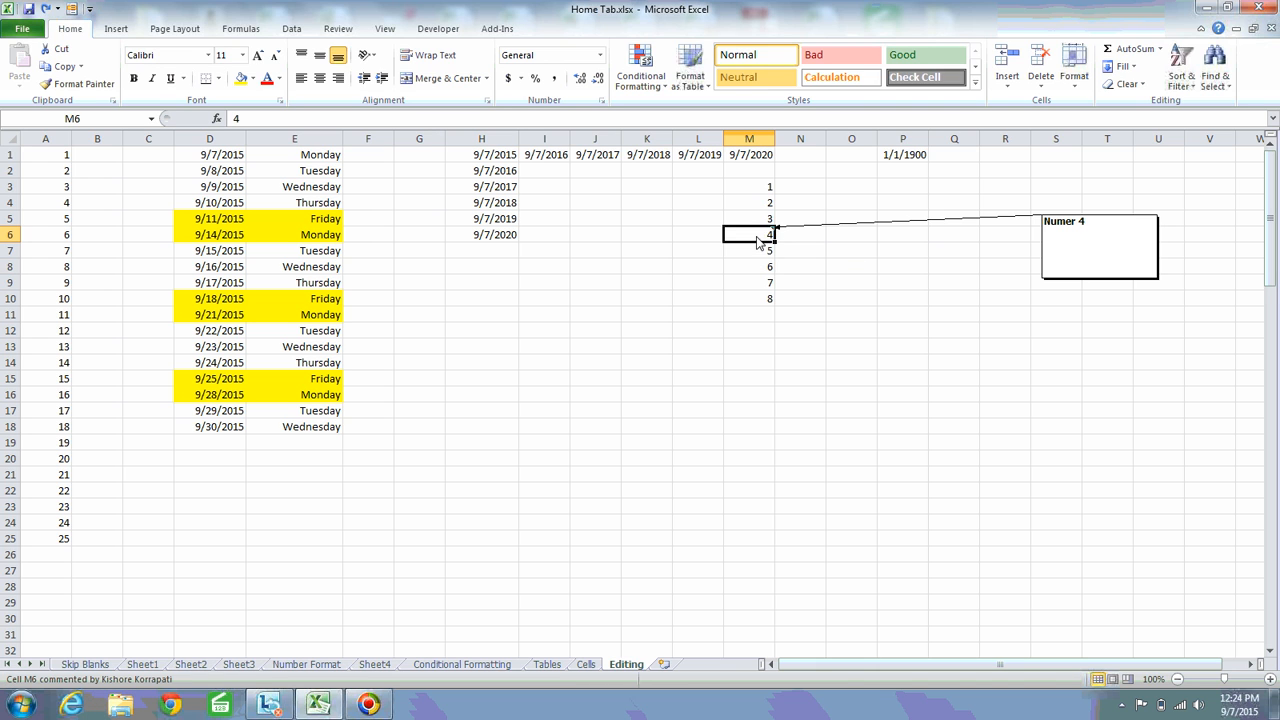
left_click_drag(757, 238, 755, 194)
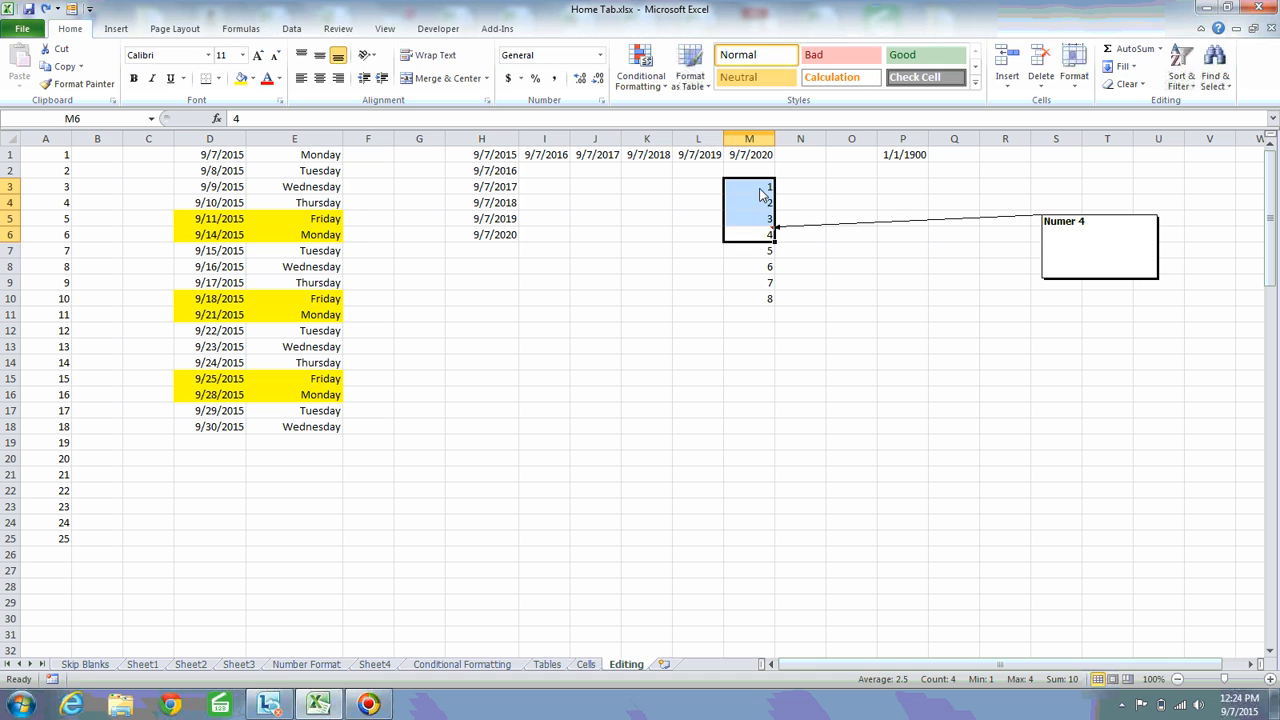
left_click(756, 192)
left_click(758, 300, "shift")
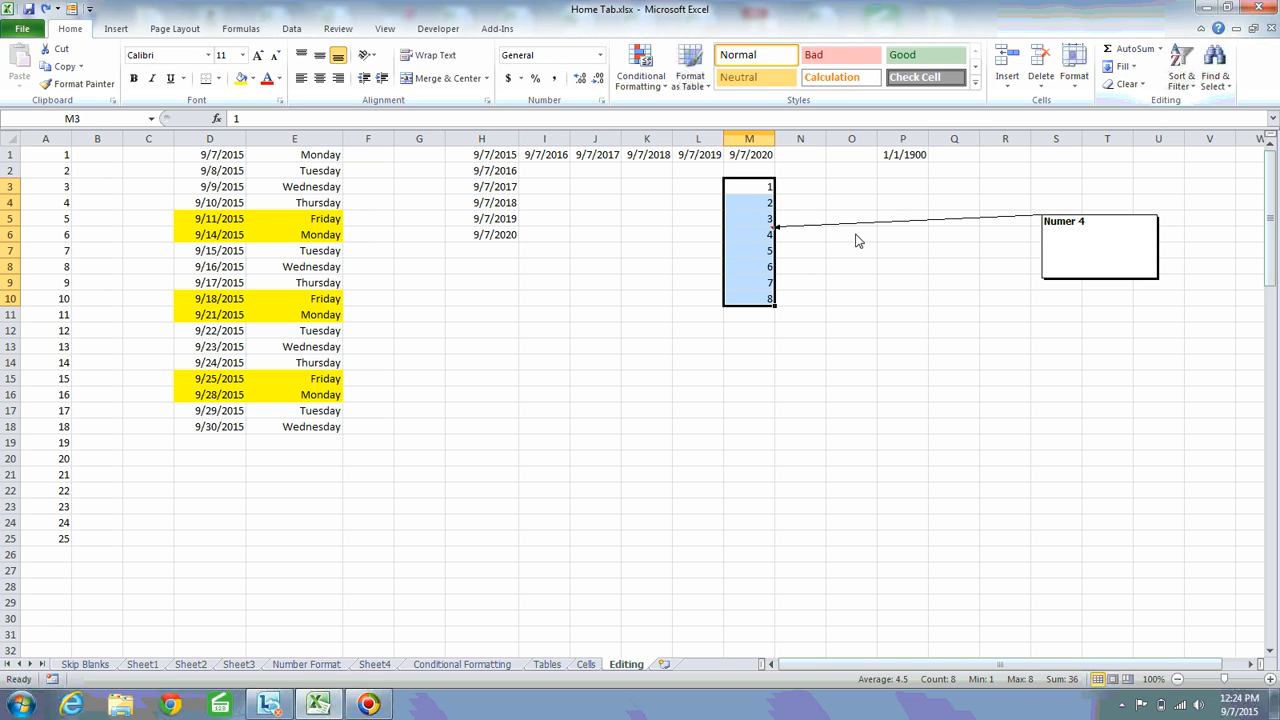
left_click(1143, 87)
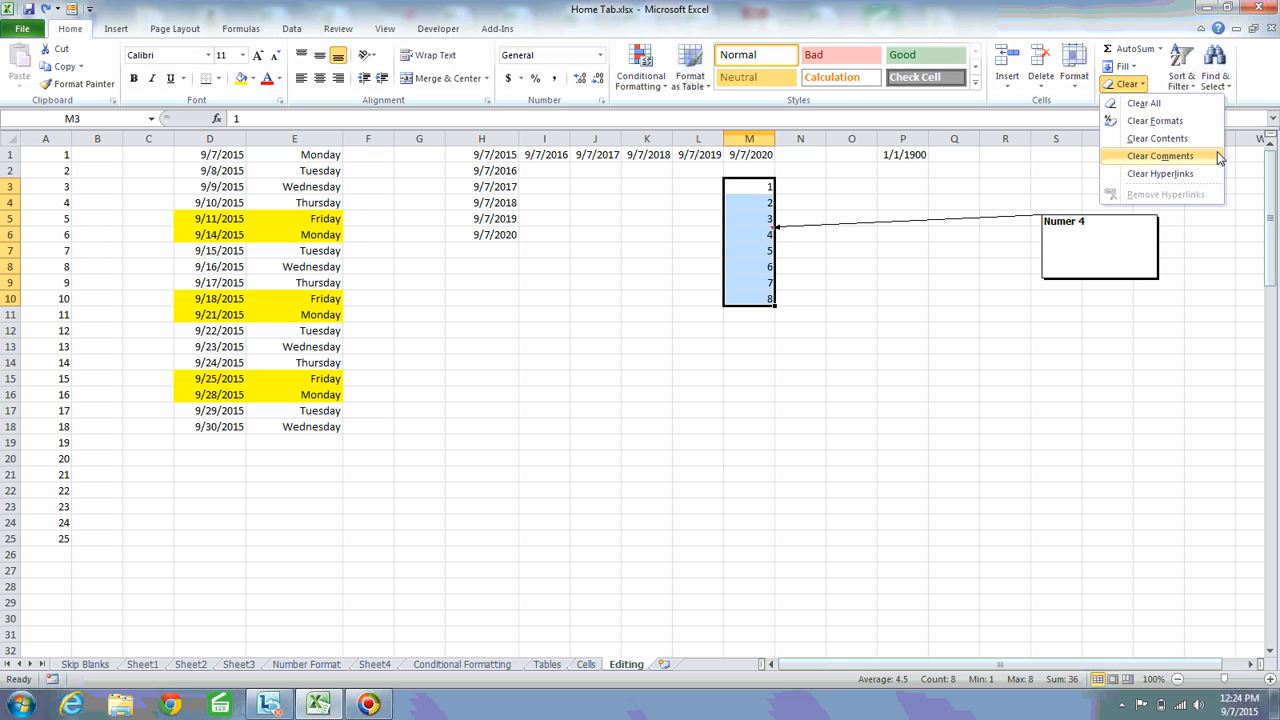
left_click(1169, 157)
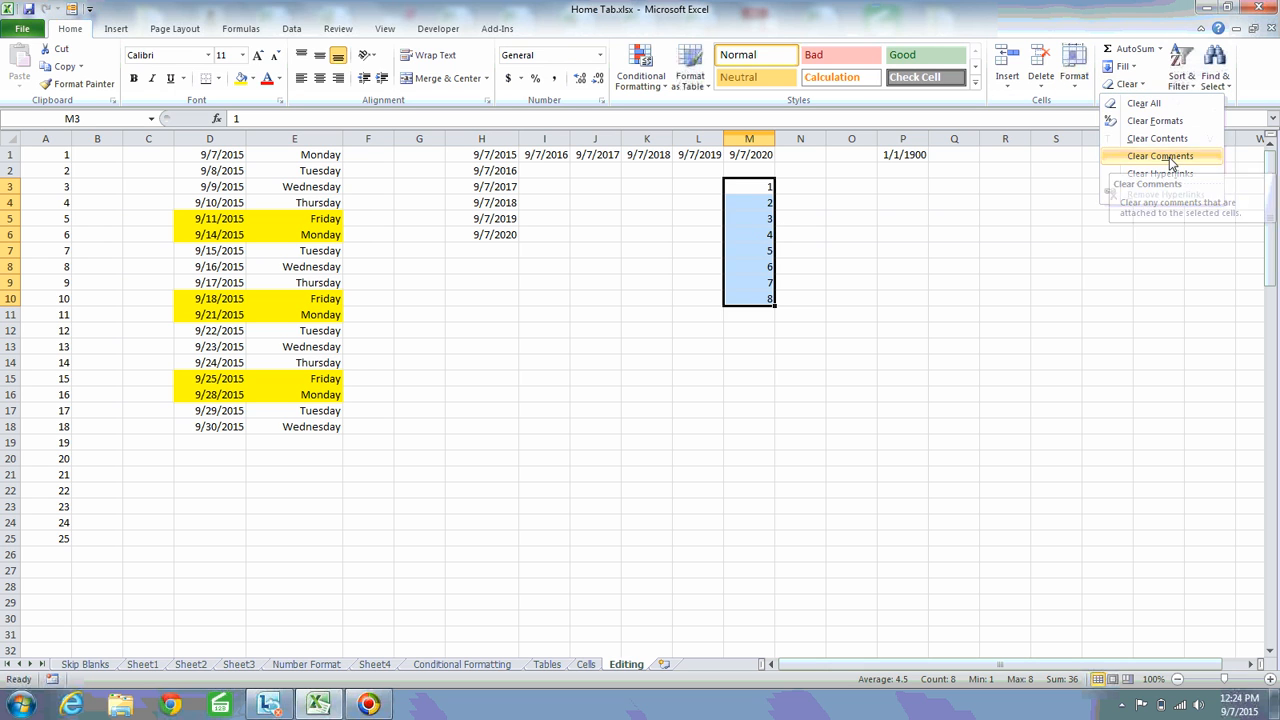
left_click(768, 236)
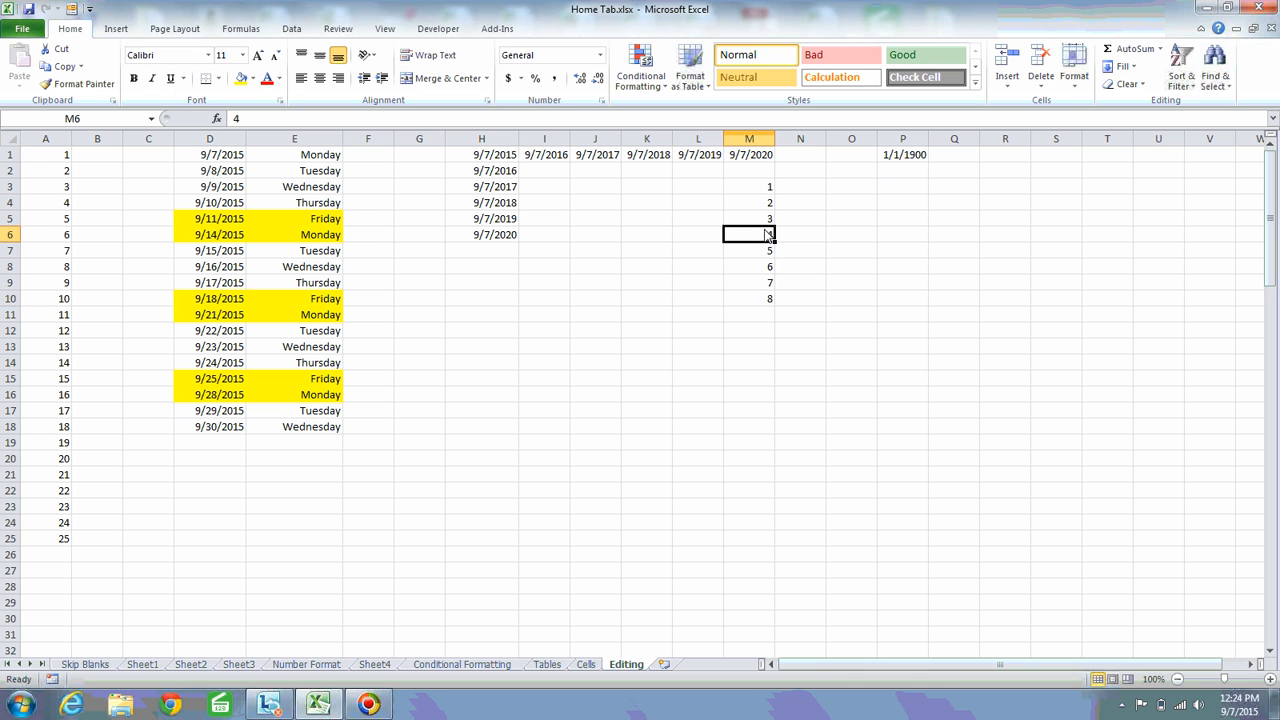
left_click(767, 253)
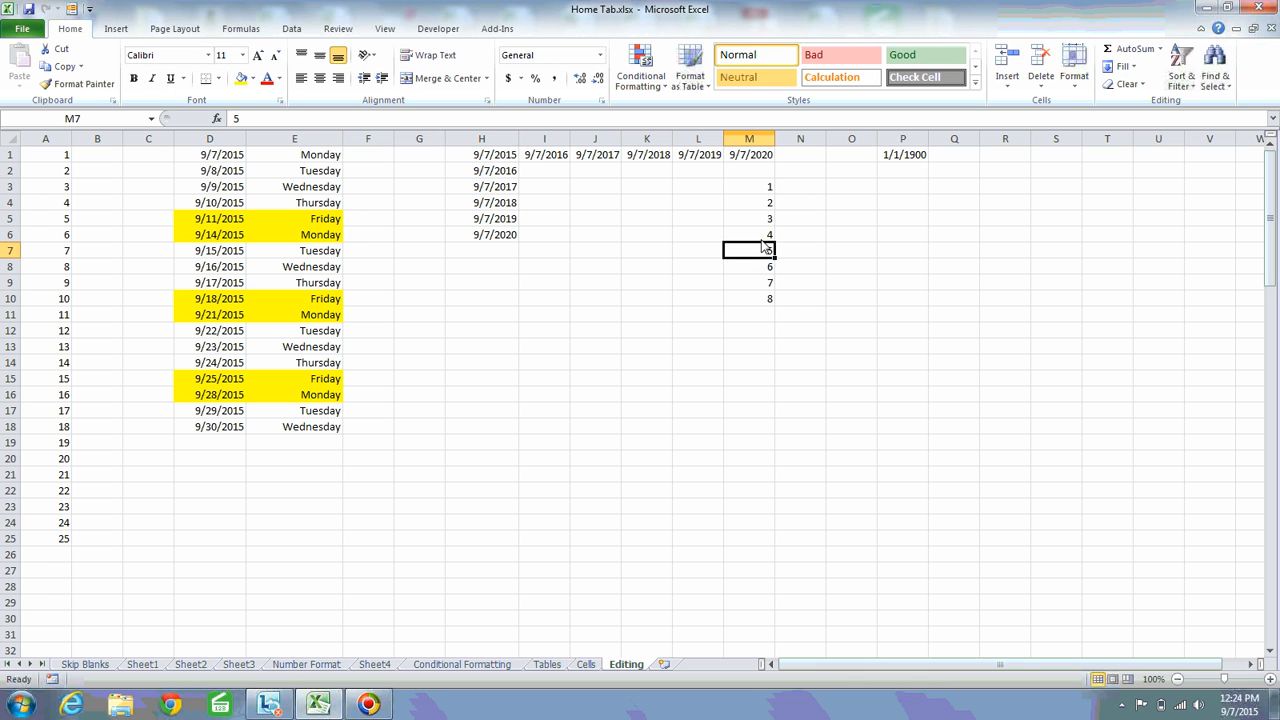
left_click(764, 239)
key("ctrl+z")
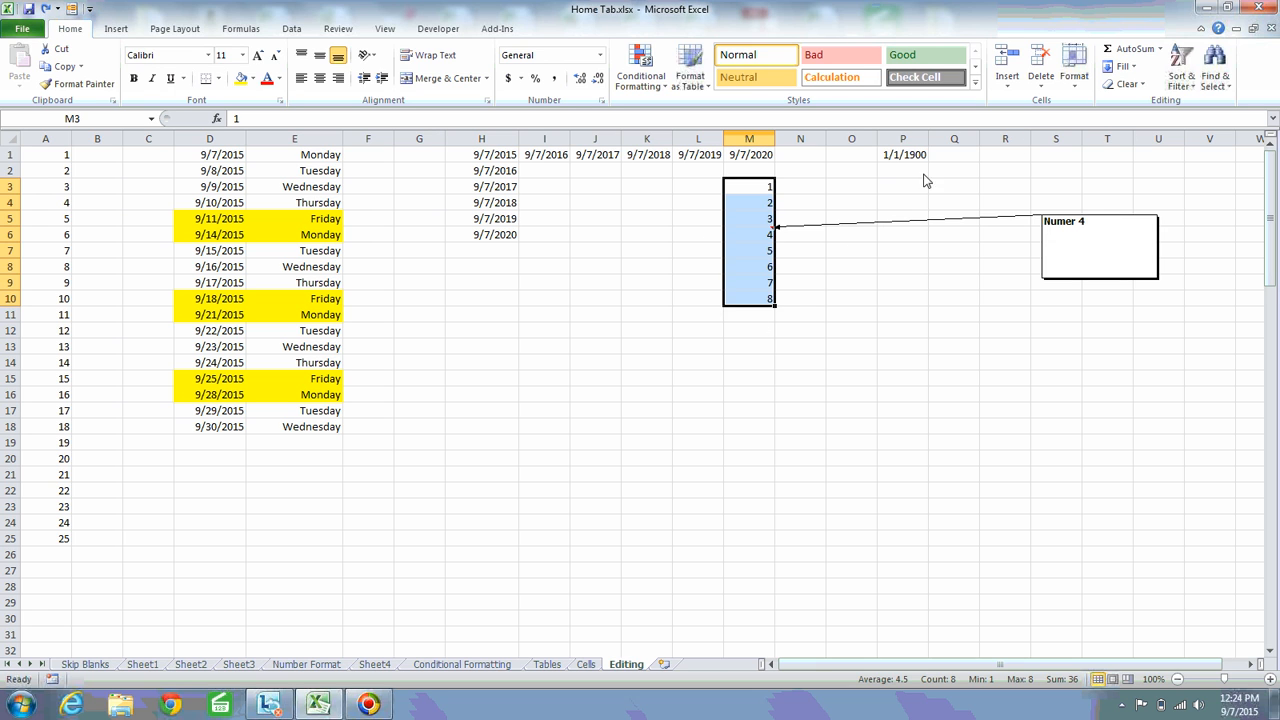
left_click(733, 239)
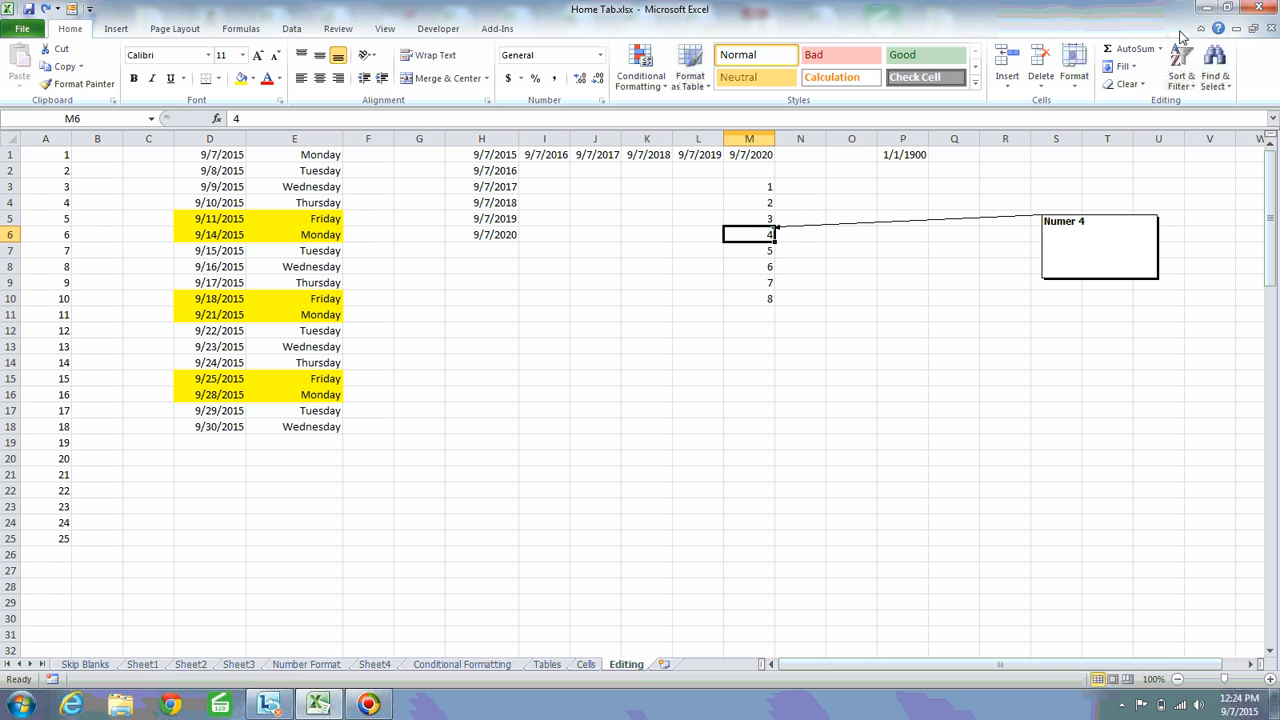
left_click(1138, 85)
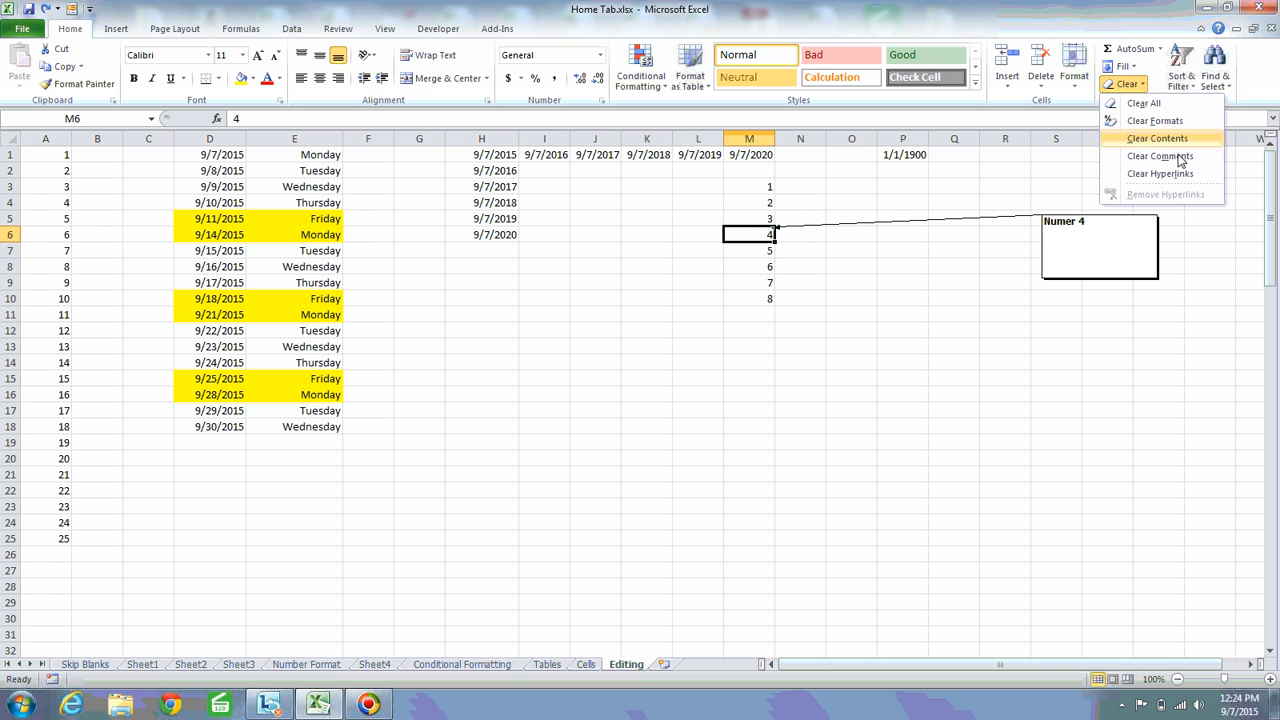
left_click(572, 296)
left_click(556, 289)
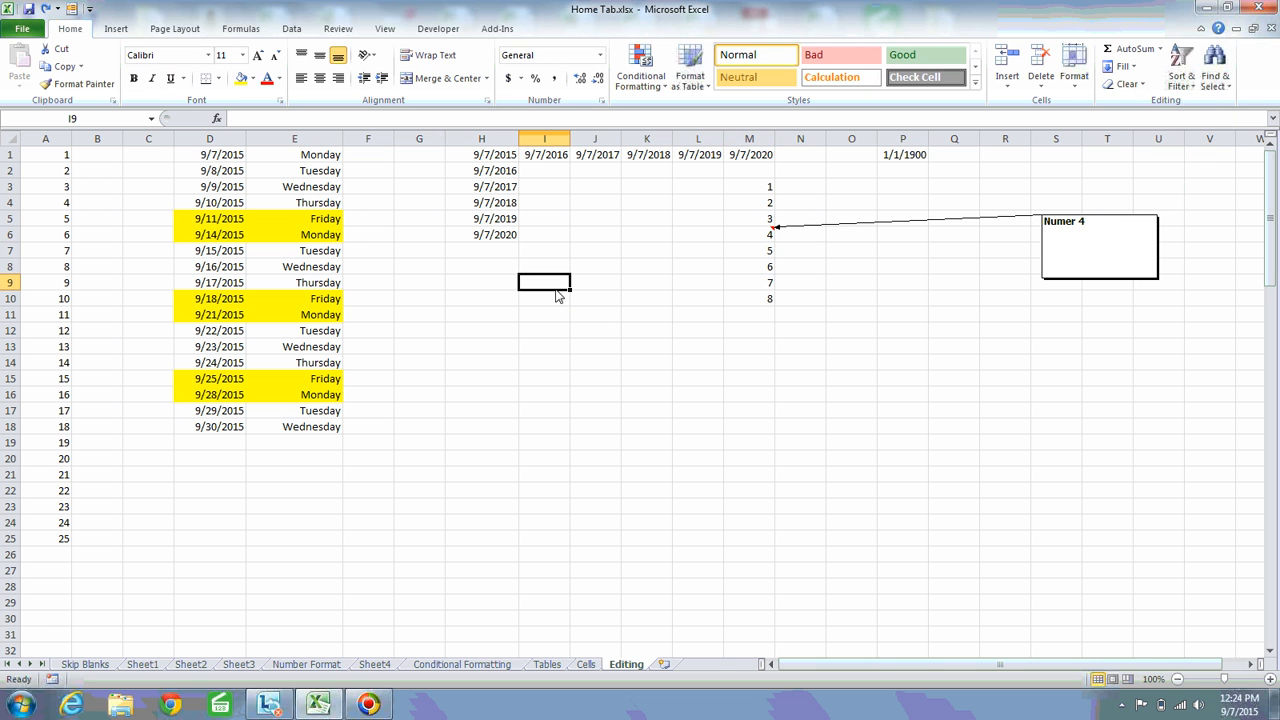
Enter the text Google in cell J9 and select that cell again
left_click(601, 286)
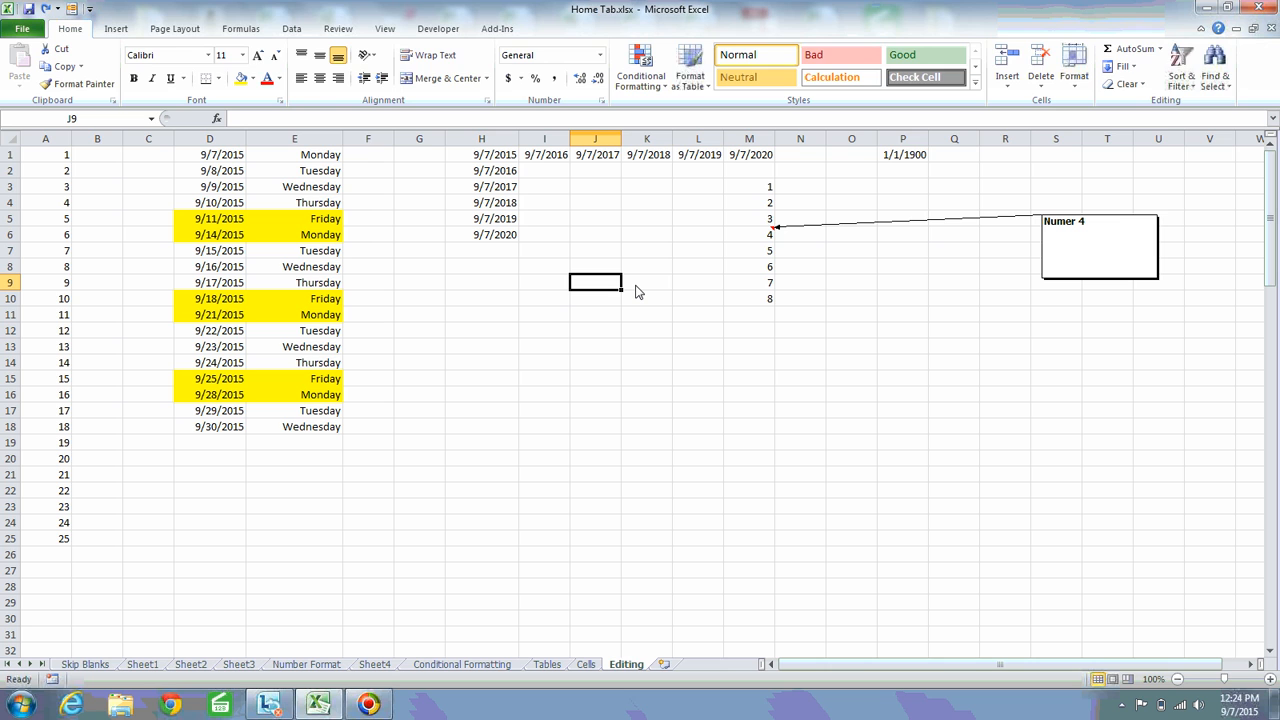
type("Google")
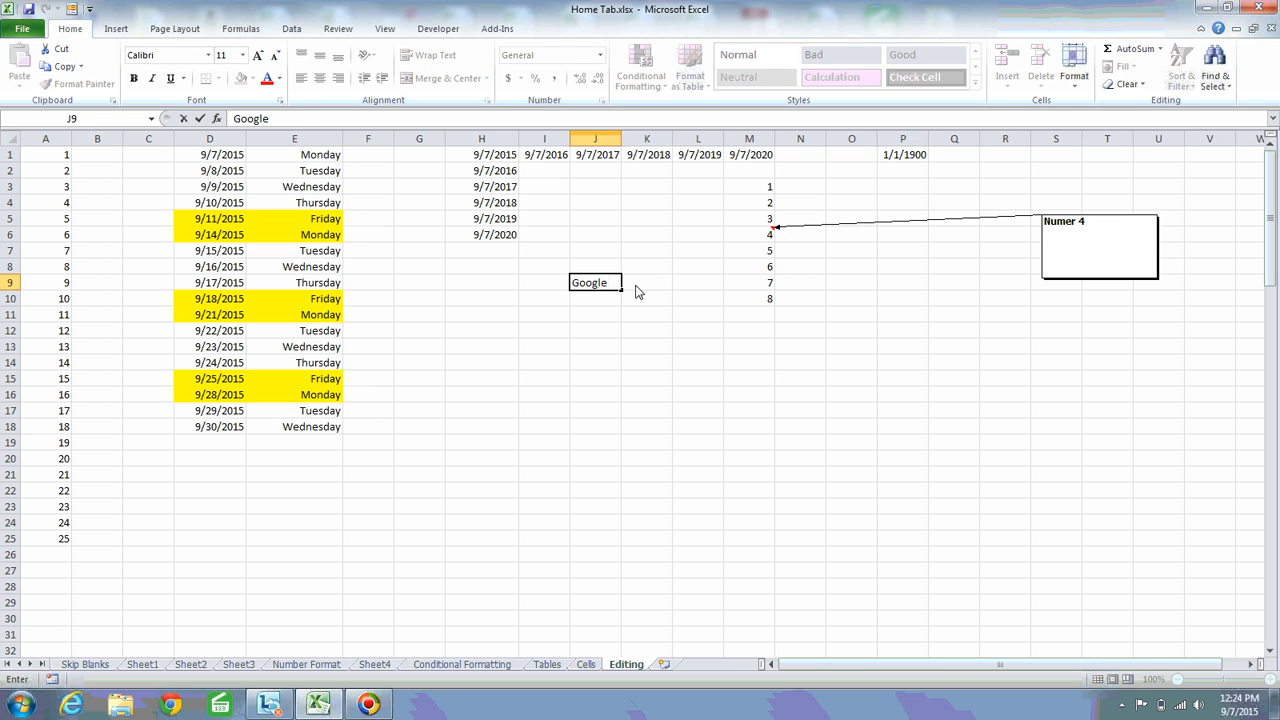
key("Return")
key("Up")
key("Down")
key("Up")
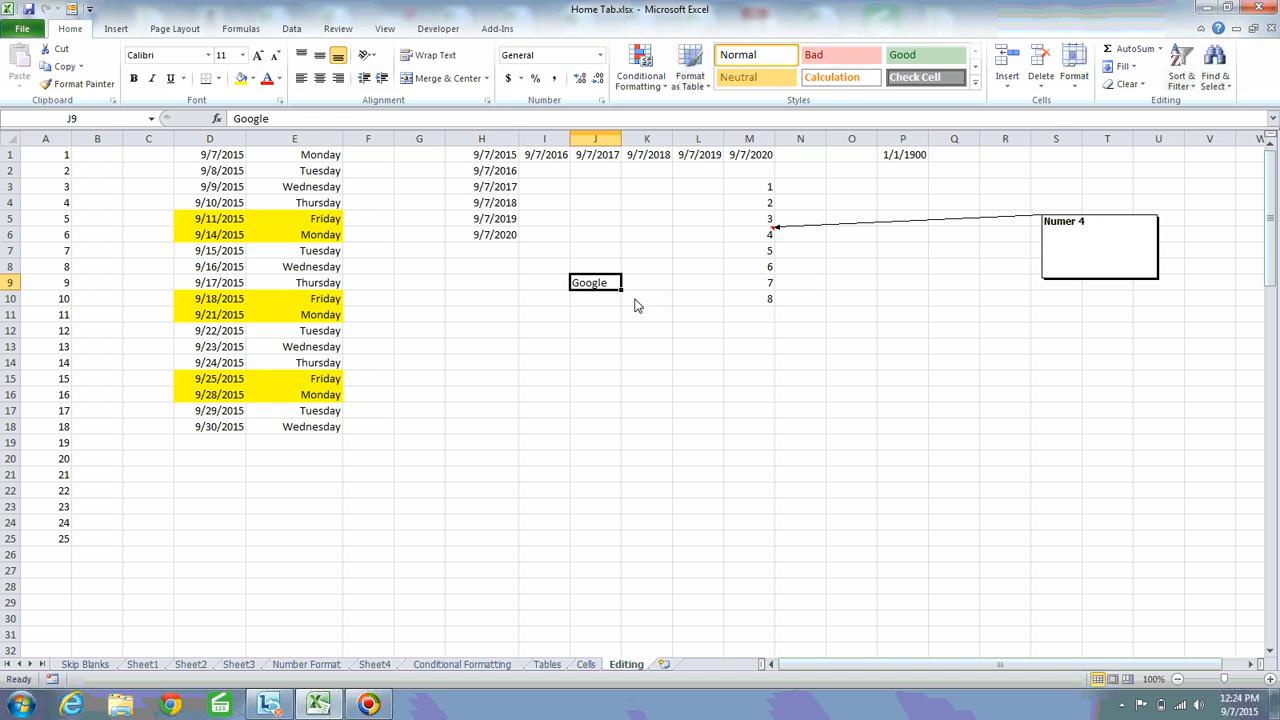
key("ctrl+k")
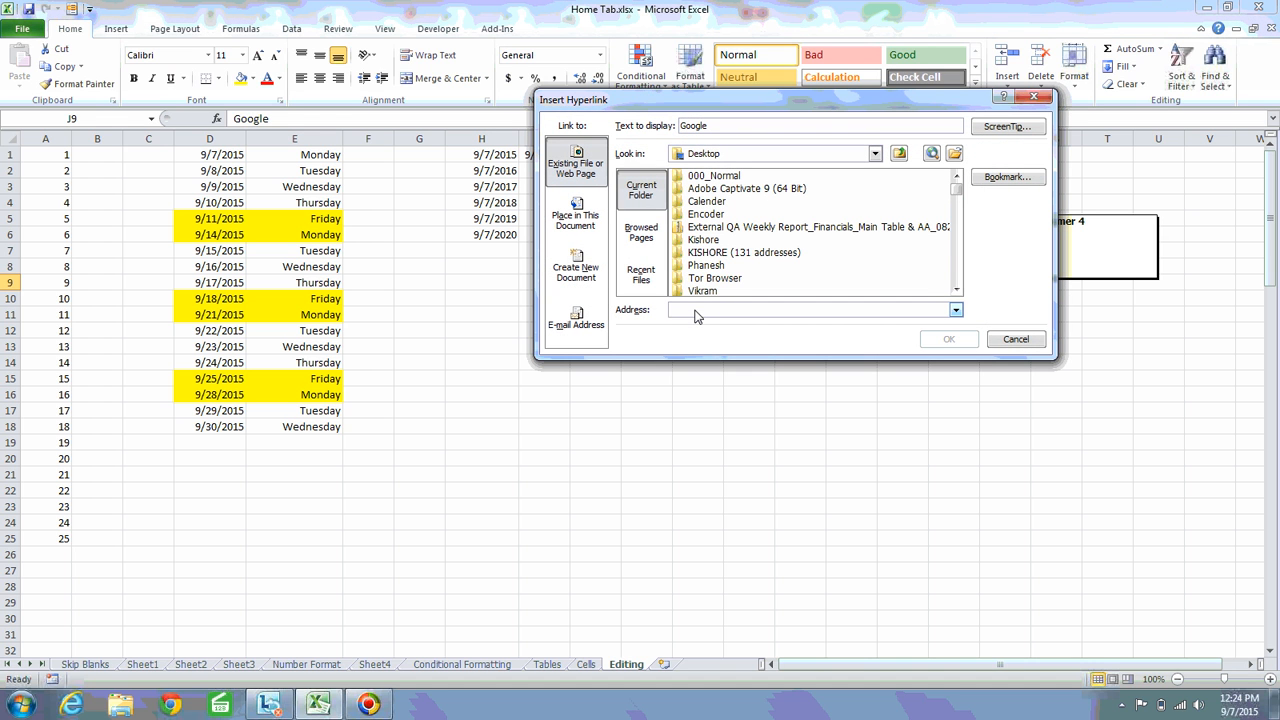
type("www.google.com/")
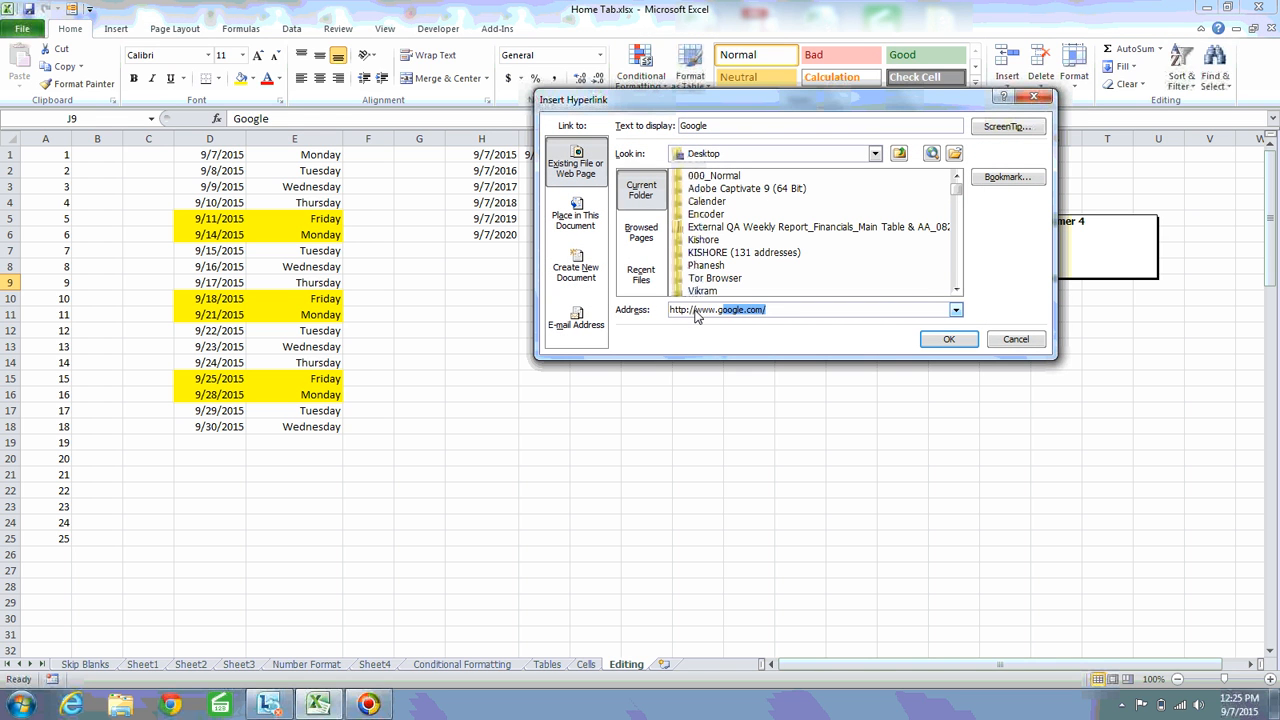
left_click(955, 341)
left_click(575, 329)
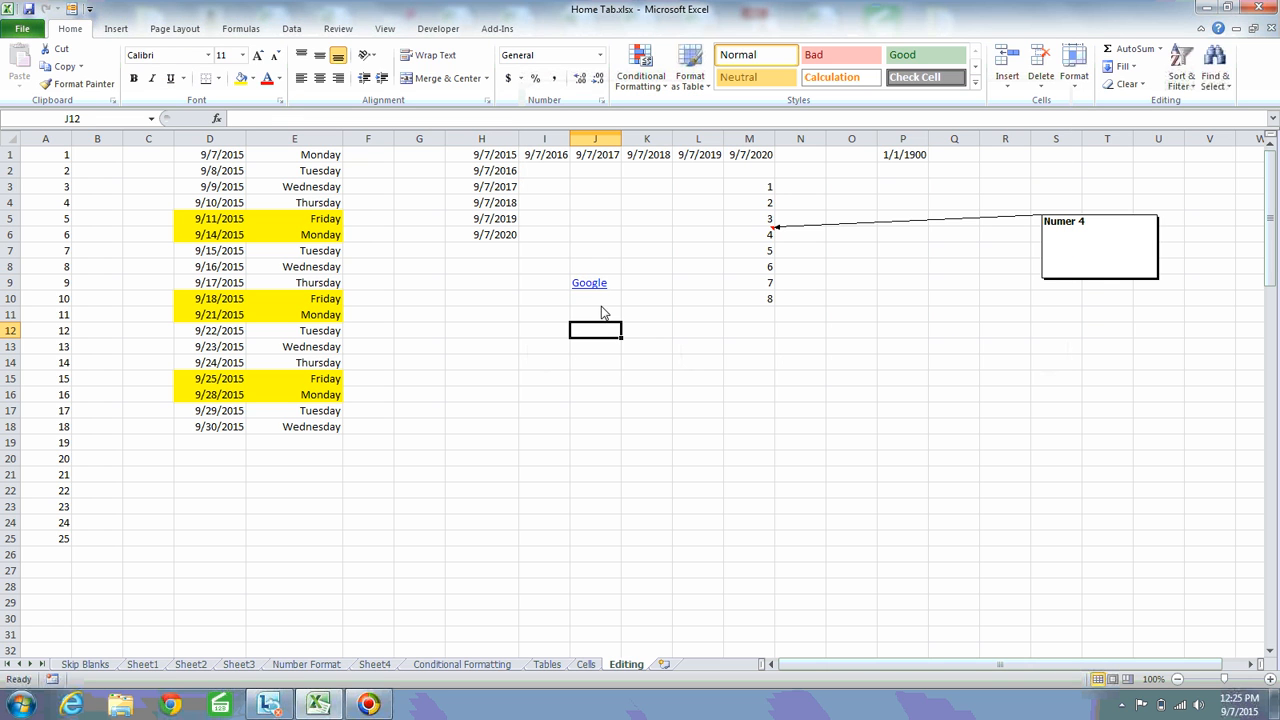
Follow the hyperlink in cell J9 to test it, and dismiss the message
left_click(594, 288)
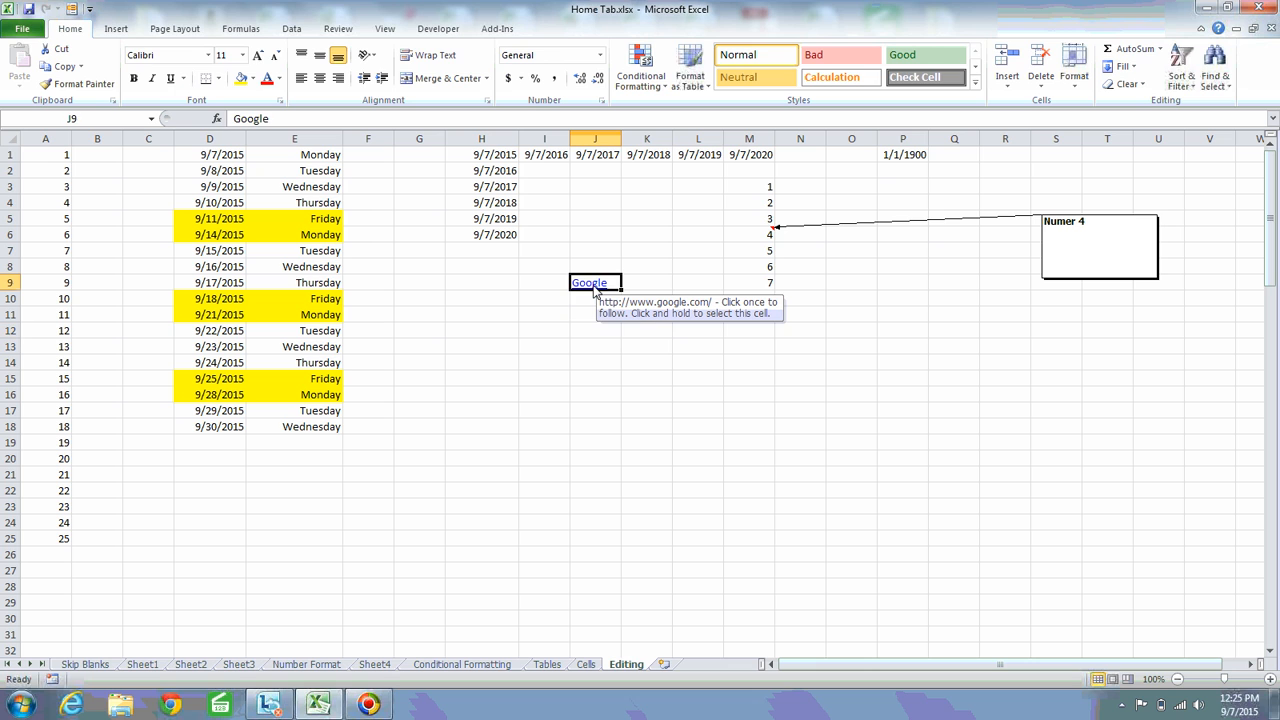
left_click(594, 288)
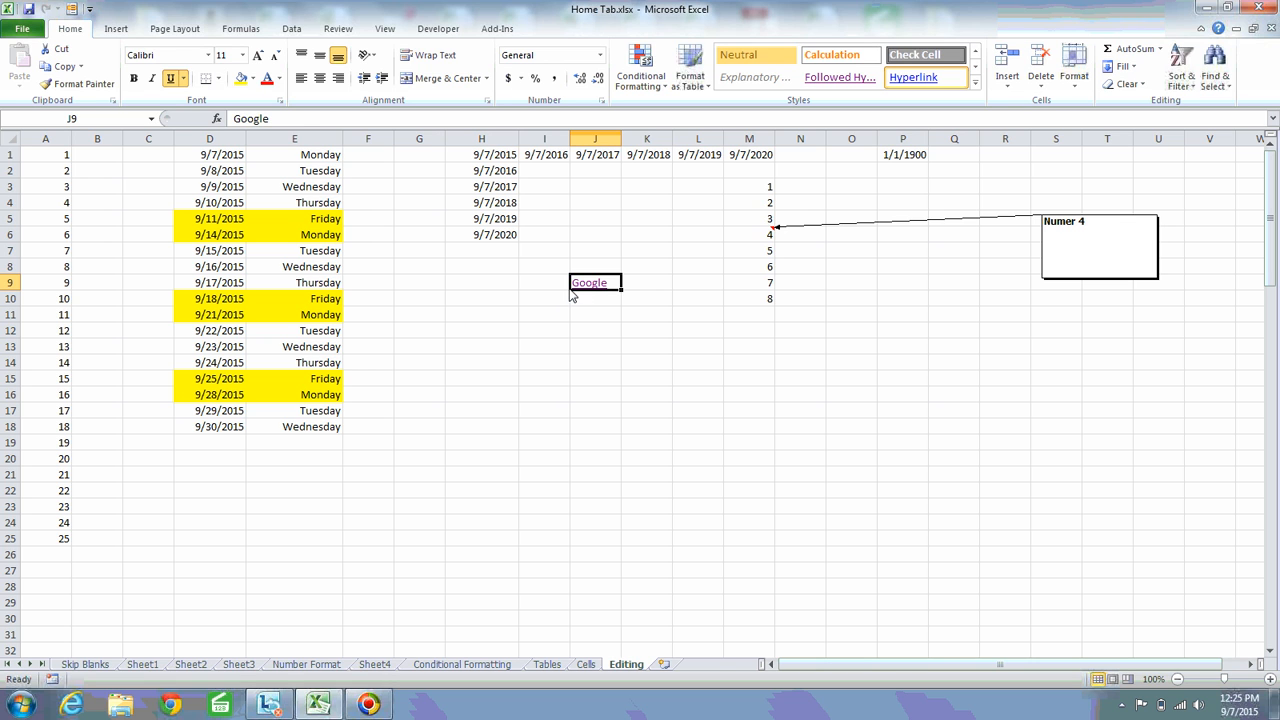
left_click(548, 291)
left_click(600, 300)
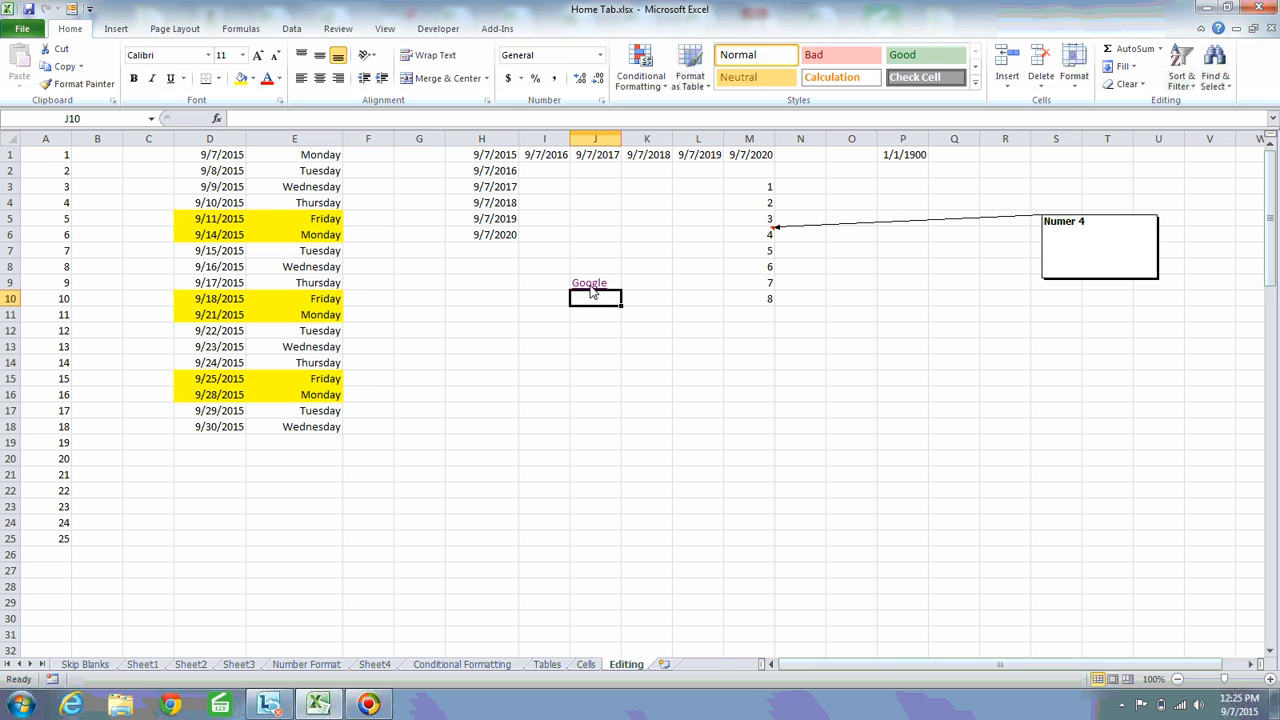
left_click(633, 279)
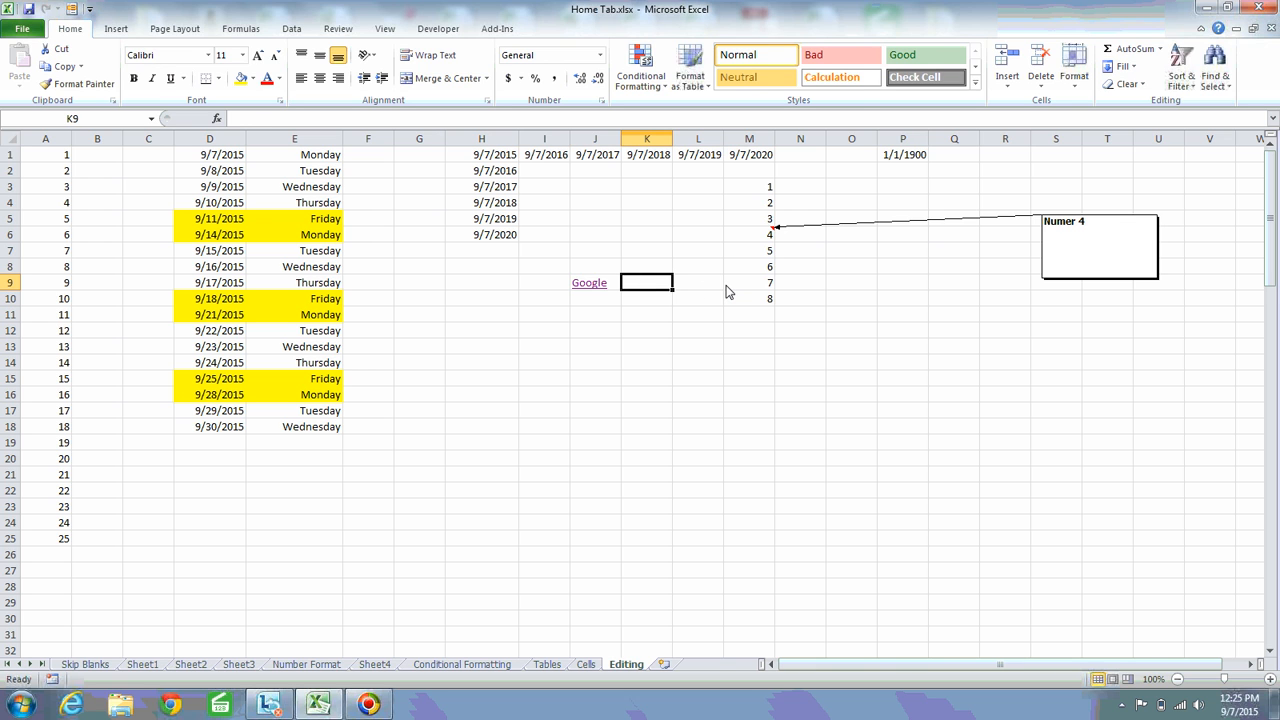
key("Left")
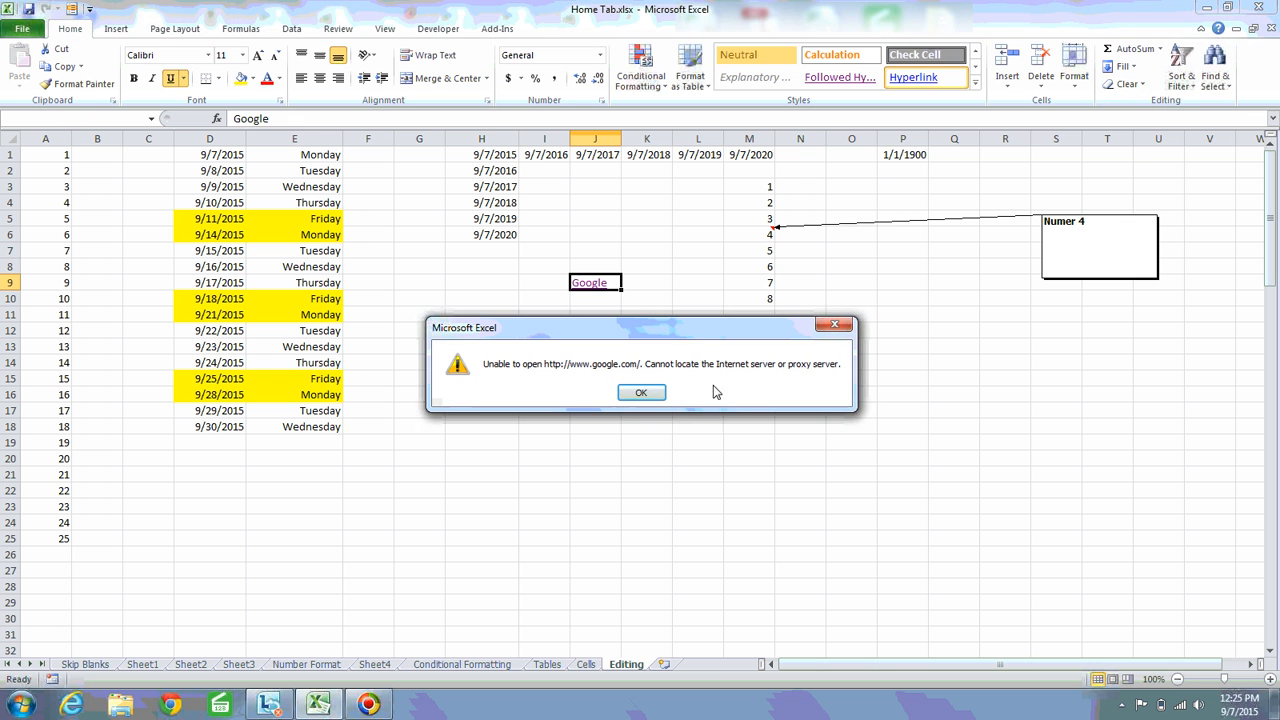
left_click(641, 391)
Clear the hyperlink from J9 with Clear Hyperlinks, keeping the option to clear hyperlinks only
left_click(1127, 84)
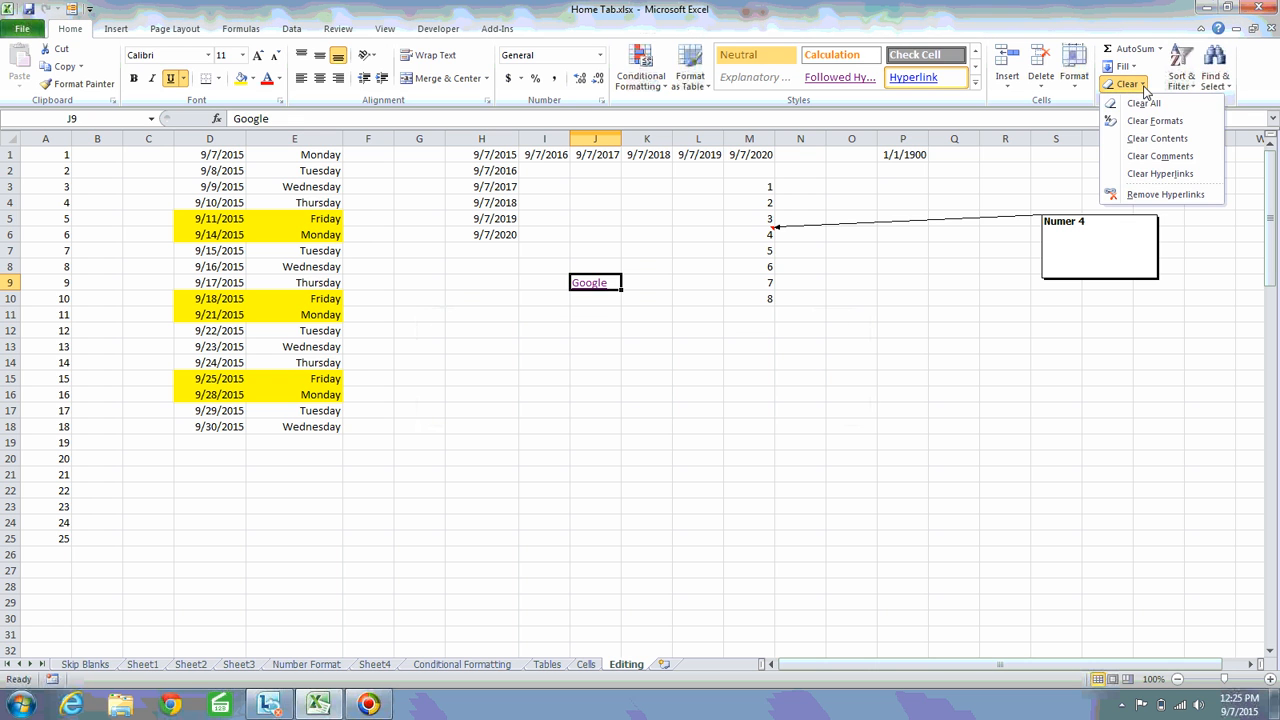
left_click(1162, 176)
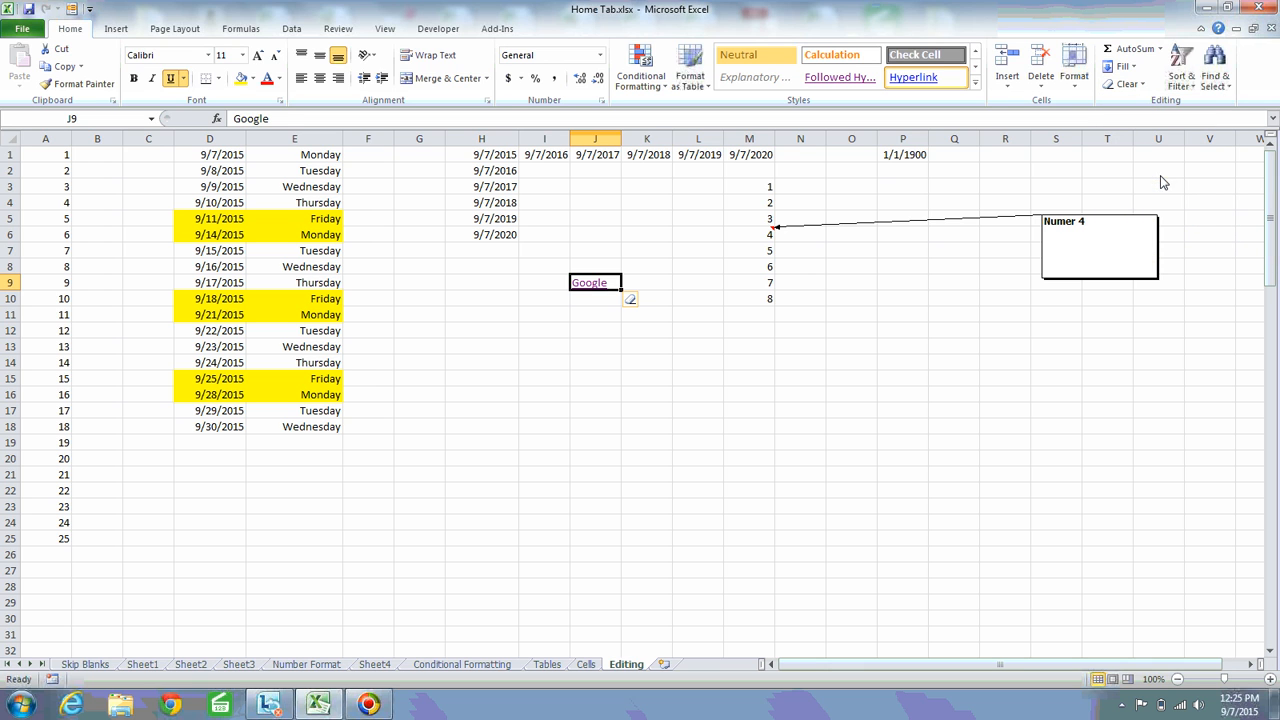
left_click(637, 302)
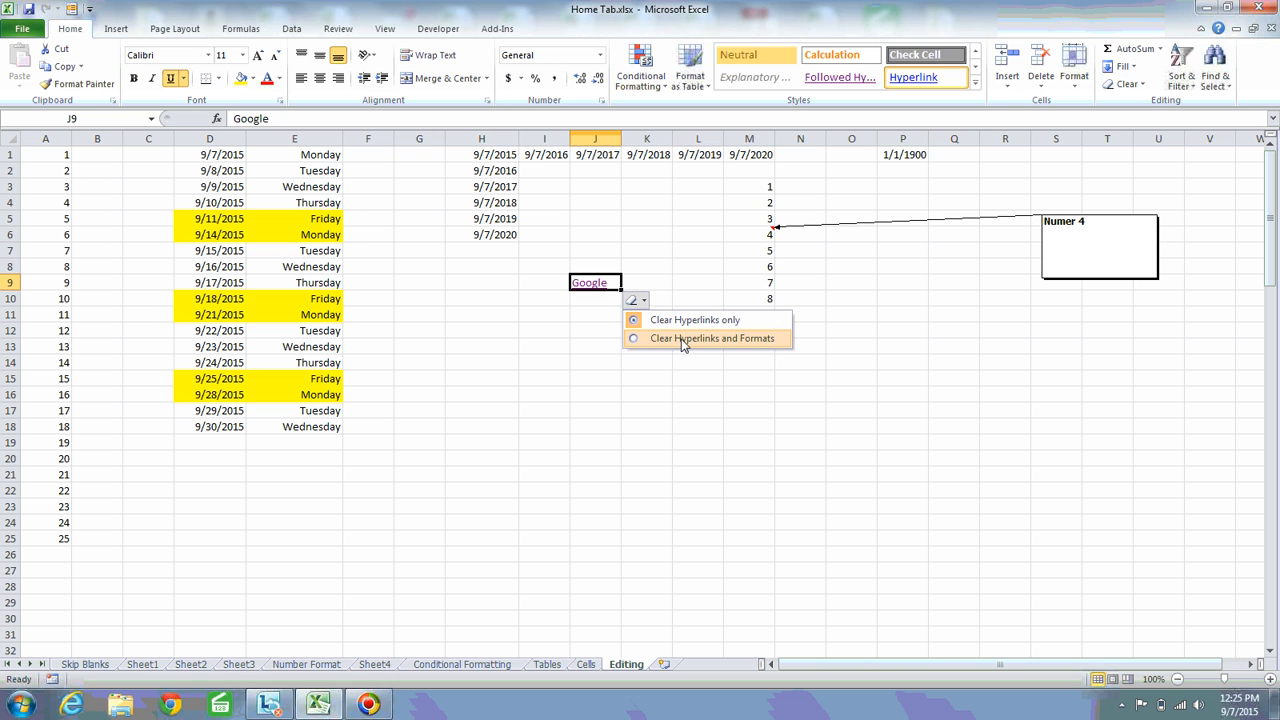
left_click(584, 318)
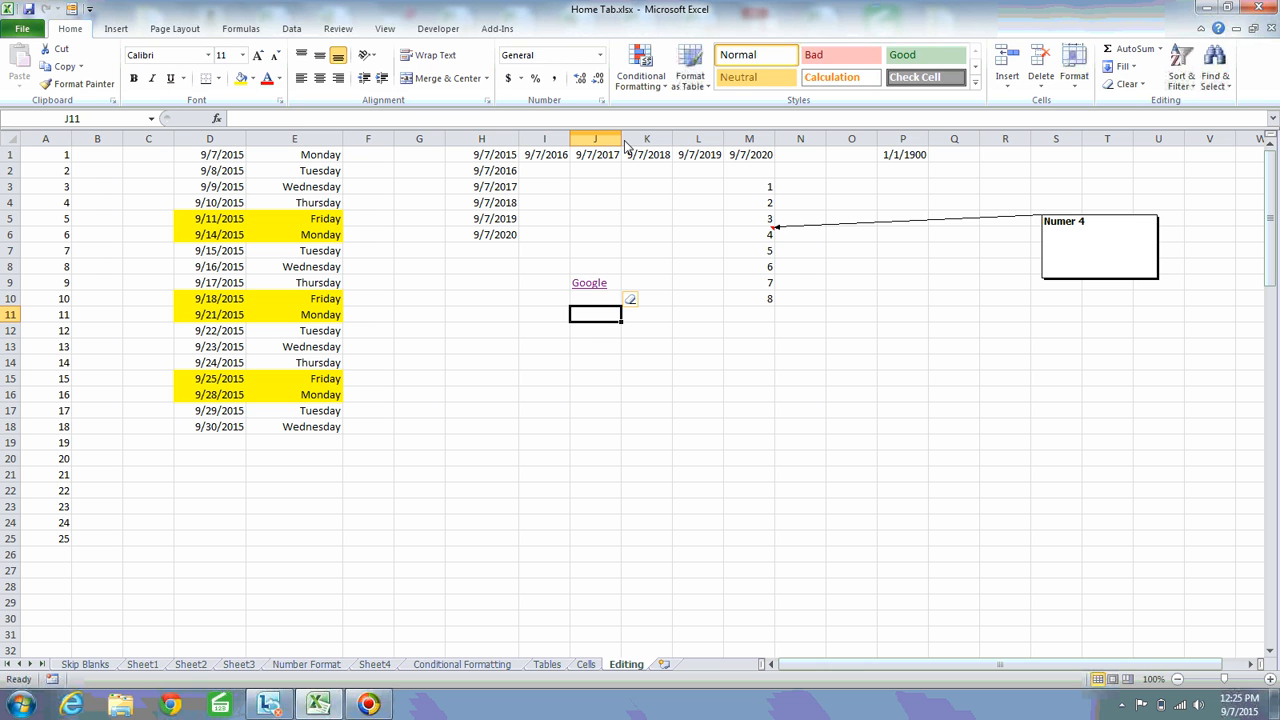
Widen column J, apply Clear Hyperlinks to J9 again, and check the cell and the available Clear options
left_click_drag(622, 140, 682, 140)
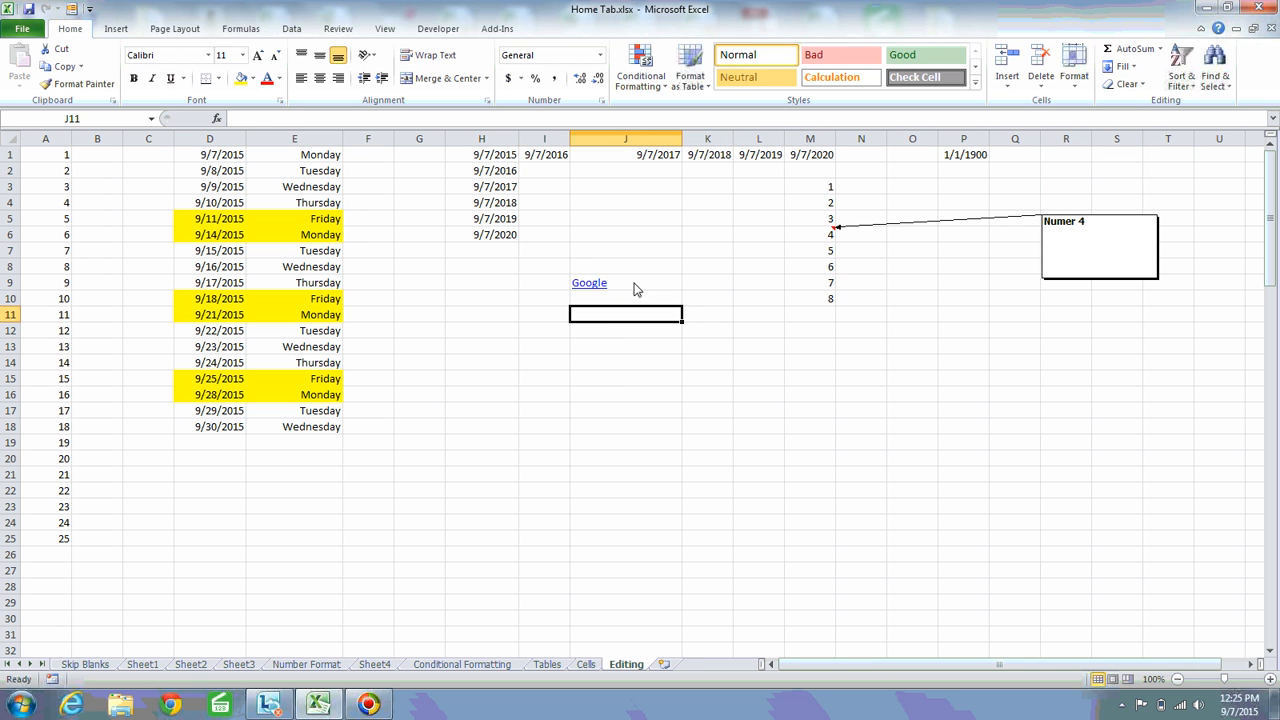
left_click(633, 284)
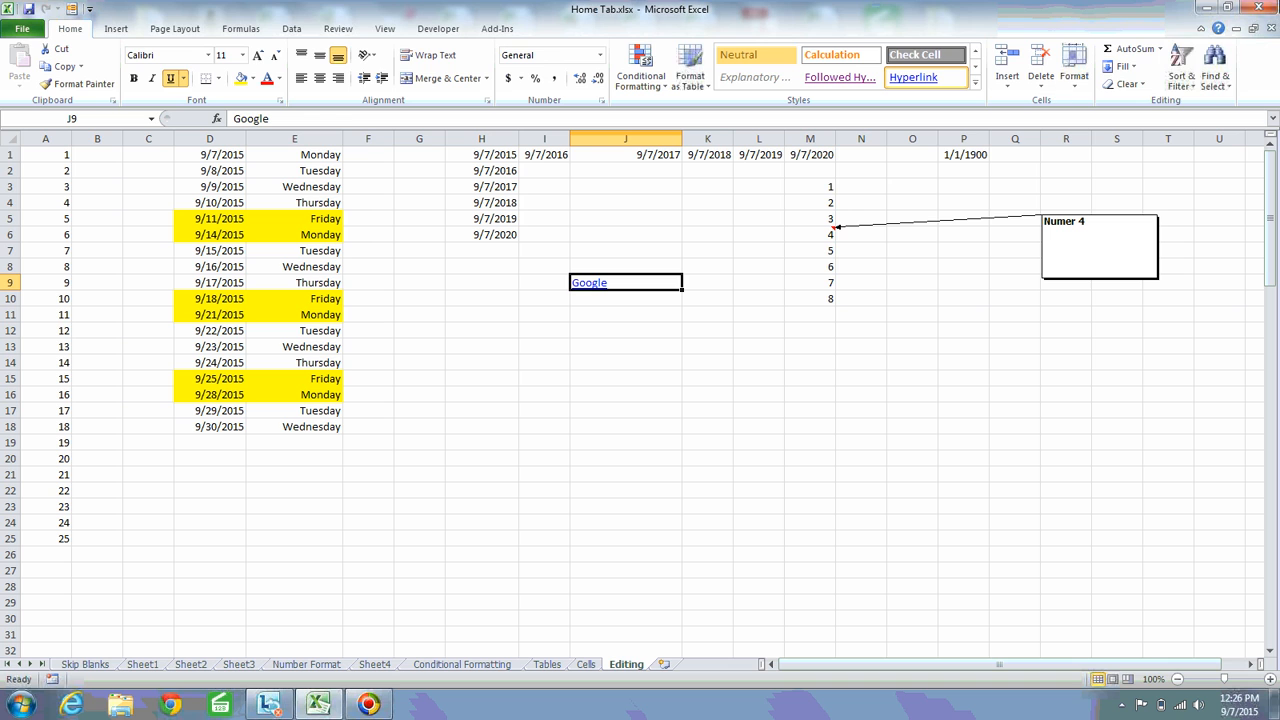
left_click(1127, 84)
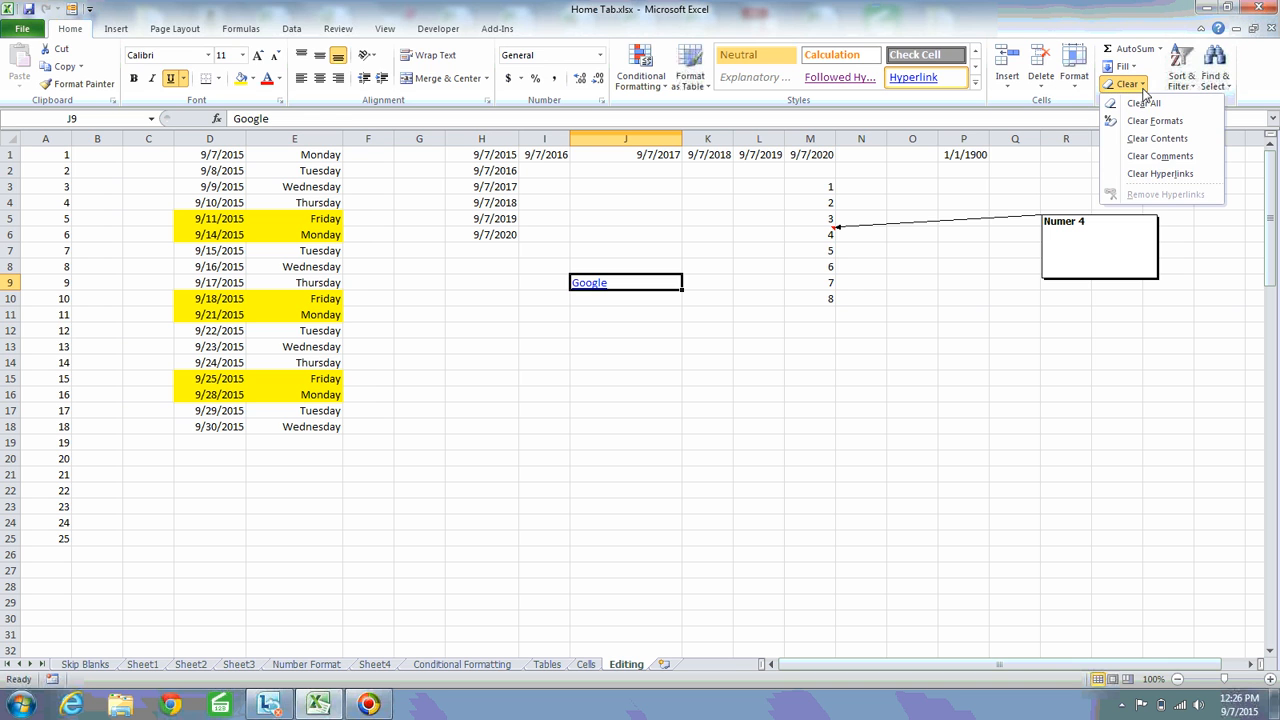
left_click(1157, 175)
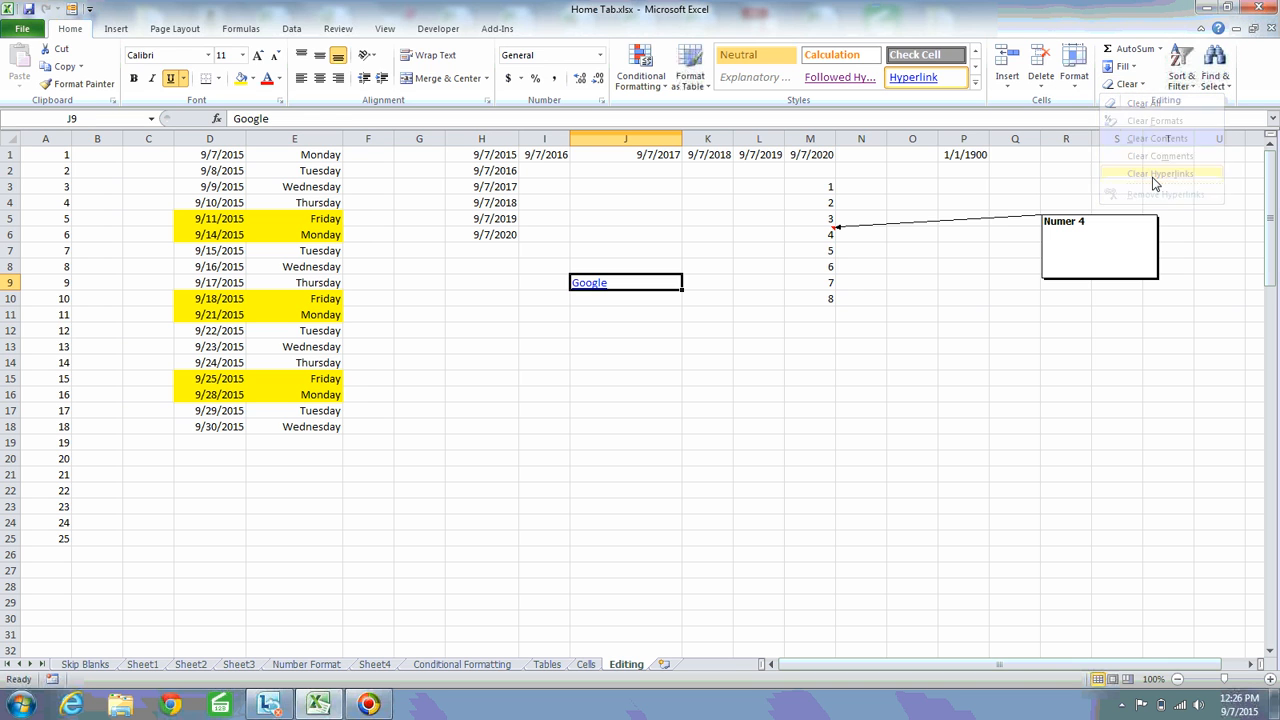
left_click(612, 306)
left_click(612, 288)
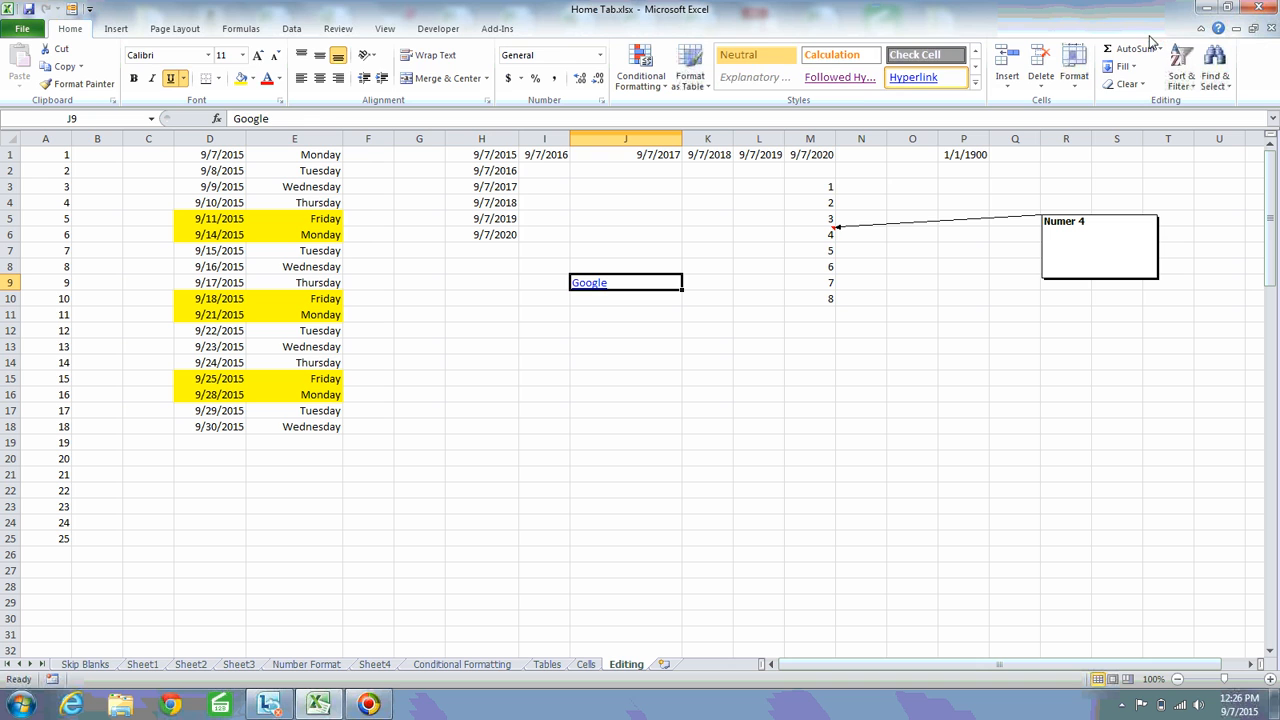
left_click(1138, 85)
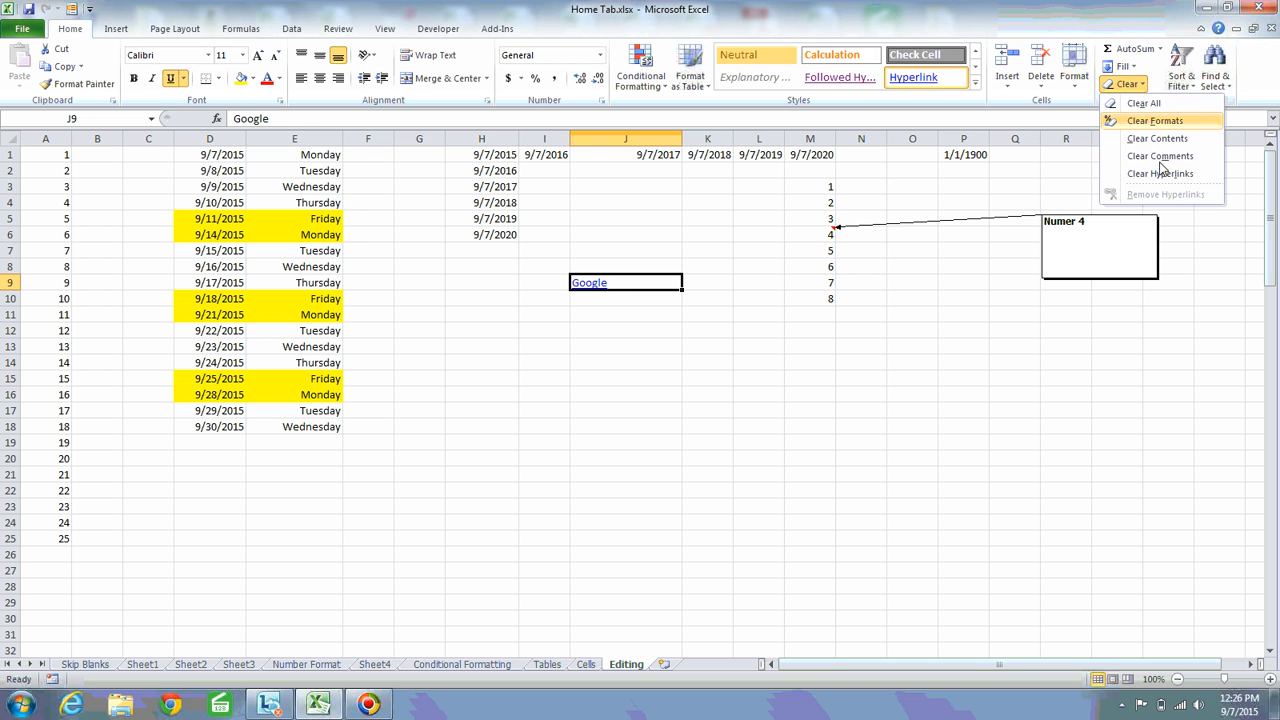
left_click(1004, 204)
Undo the column J widening and the hyperlink changes in J9, and redo the hyperlink insertion
key("ctrl+z")
key("ctrl+z")
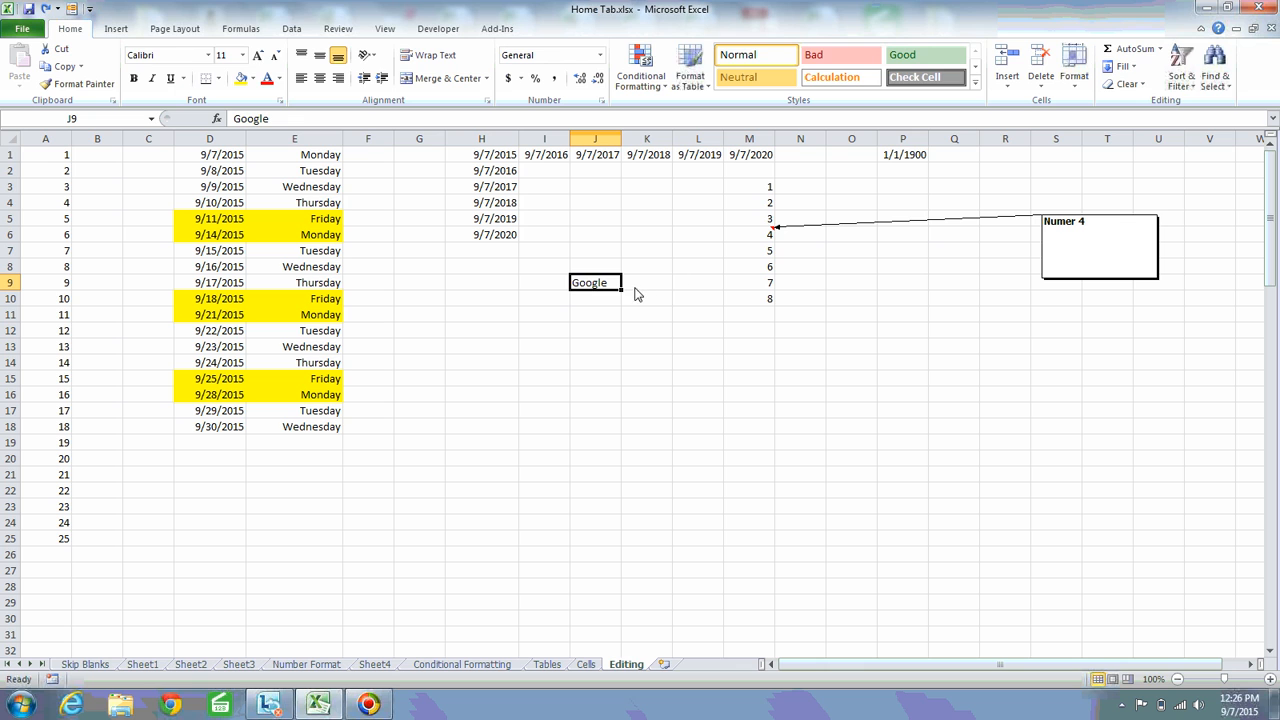
key("ctrl+y")
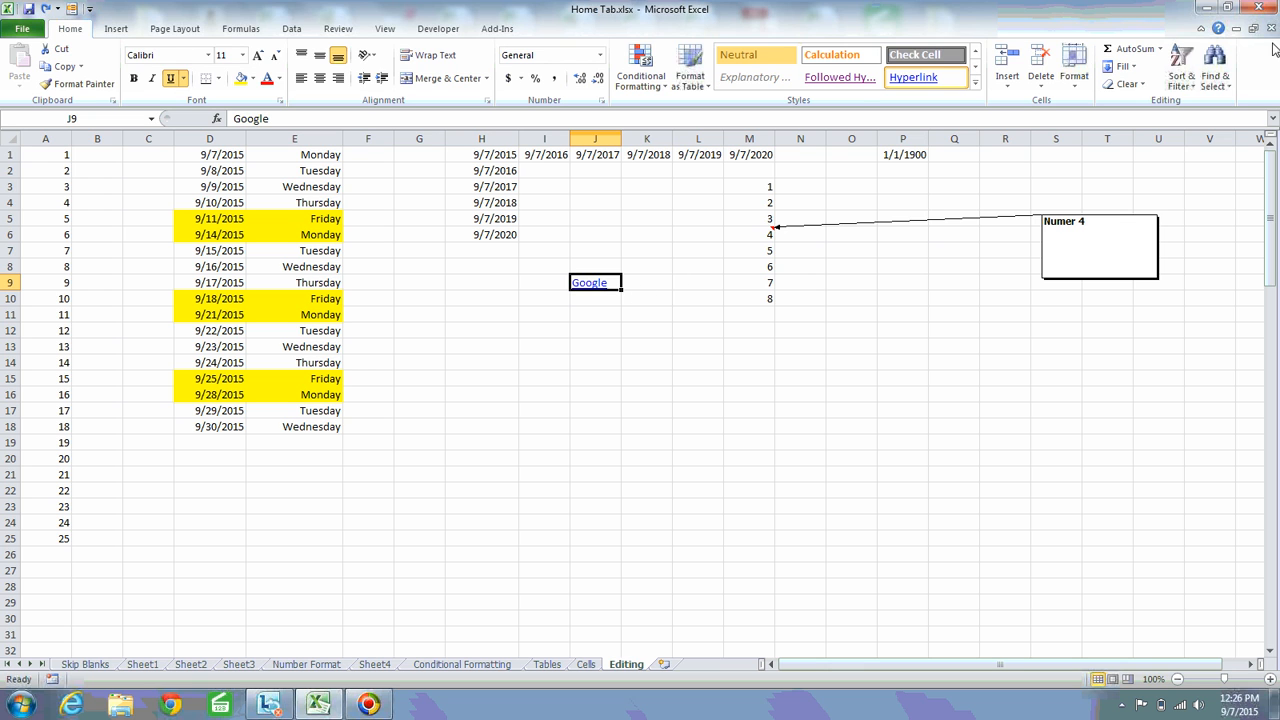
Apply Remove Hyperlinks to J9 to test it, and undo the removal
left_click(1130, 84)
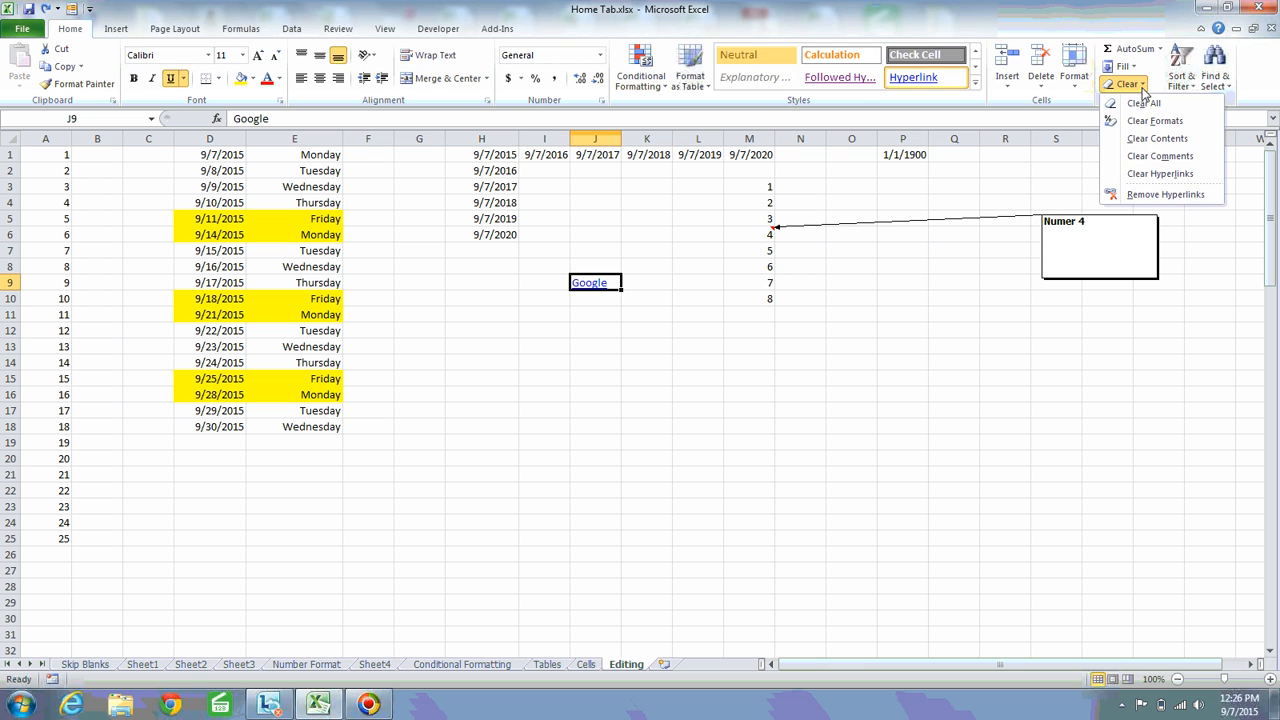
left_click(1155, 197)
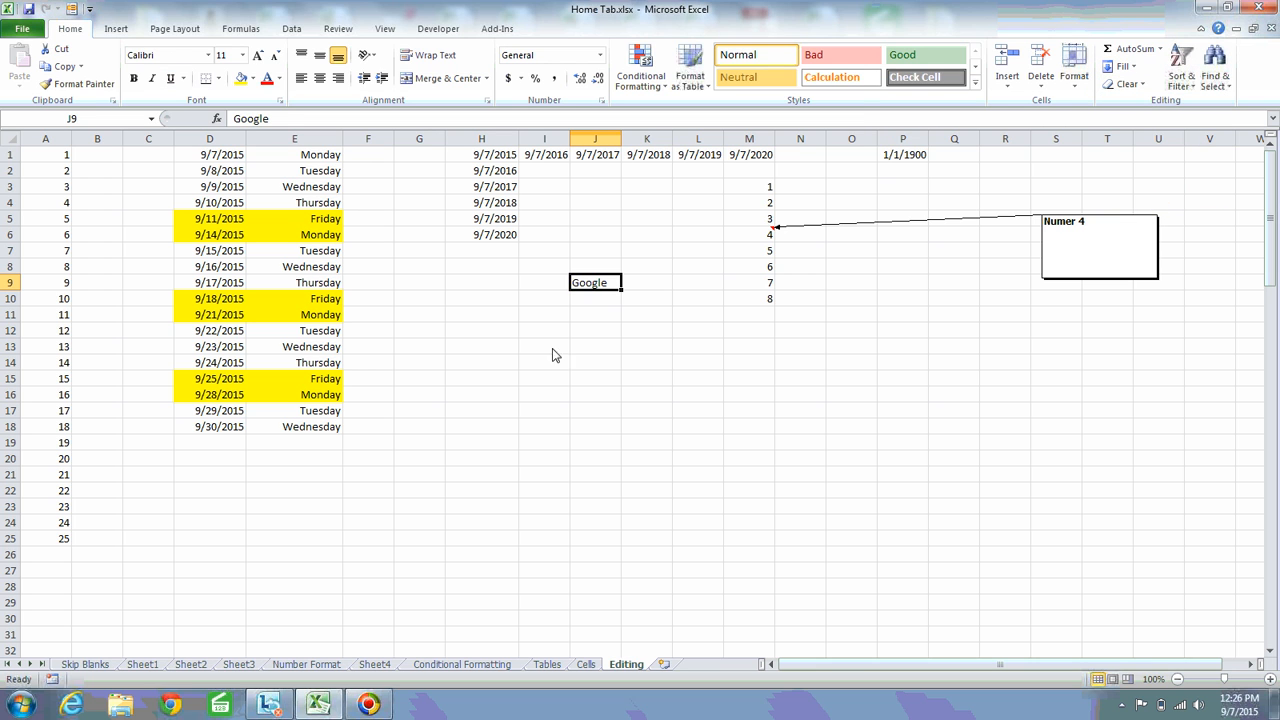
key("ctrl+z")
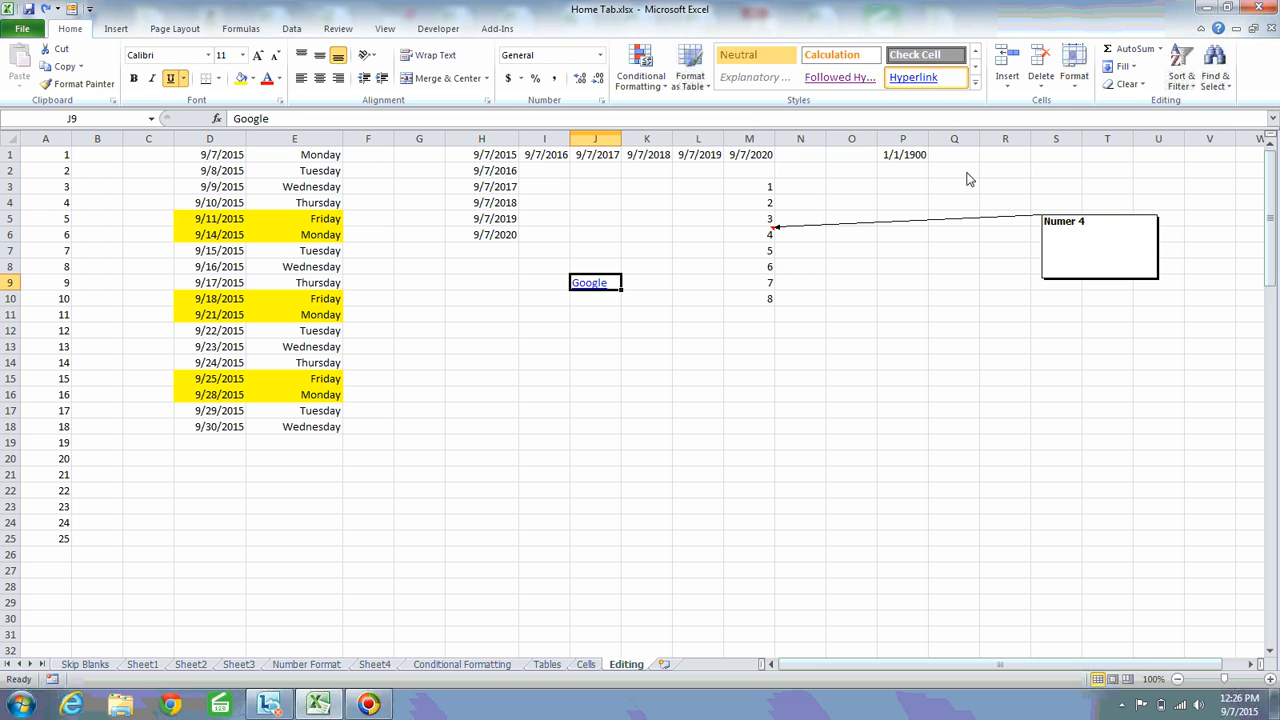
Clear J9's hyperlink with the Clear Hyperlinks and Formats option, and test the cell by selecting it
left_click(1128, 84)
left_click(1170, 175)
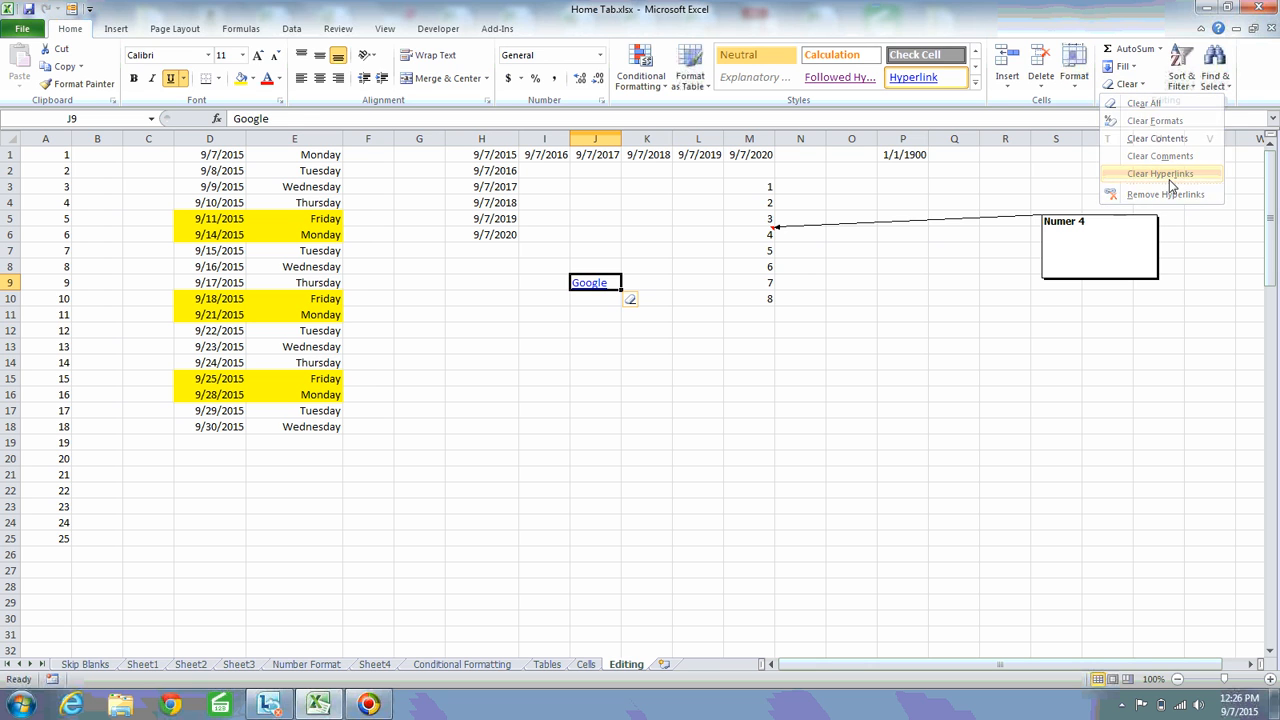
left_click(636, 302)
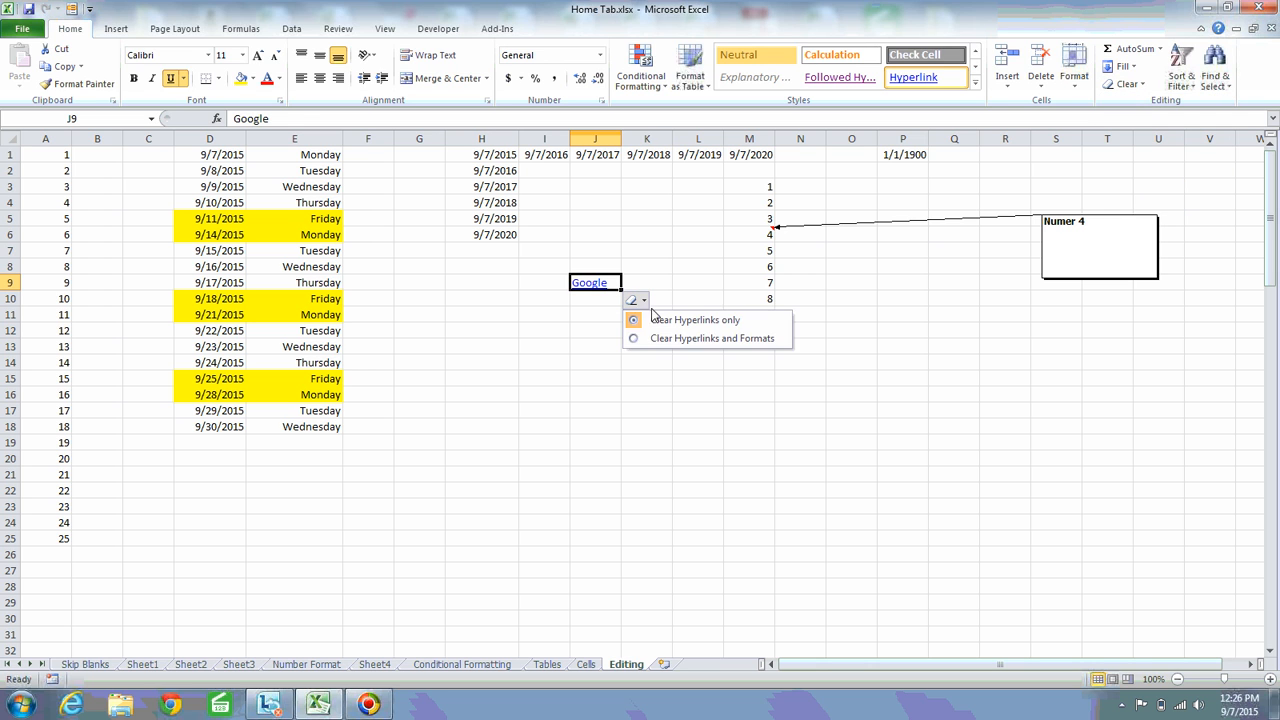
left_click(728, 340)
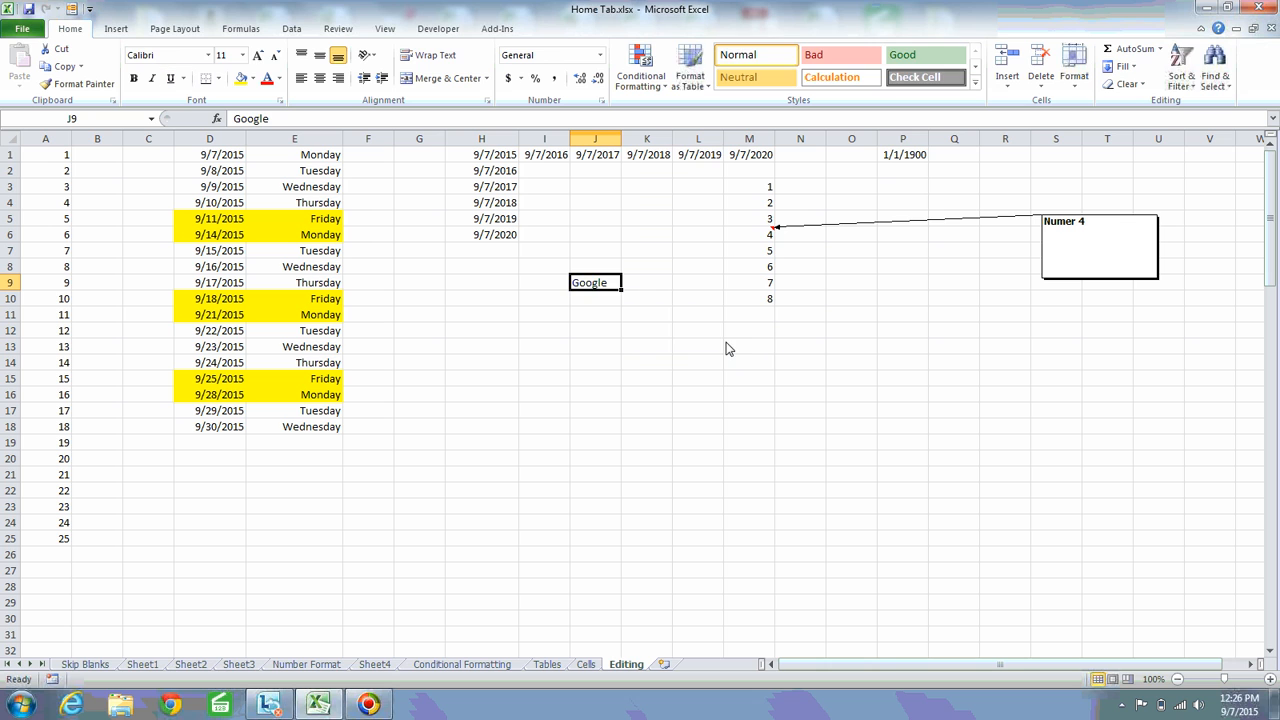
left_click(579, 314)
left_click(591, 288)
left_click(605, 305)
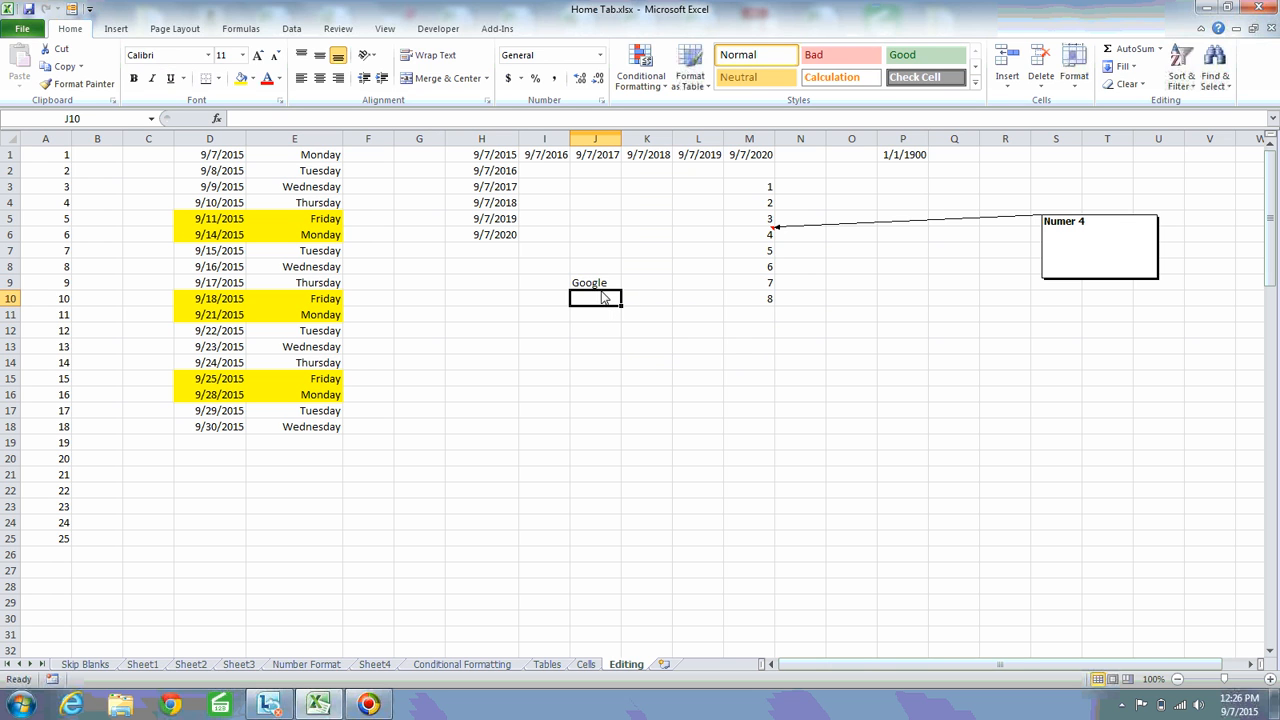
left_click(599, 284)
left_click(601, 306)
left_click(602, 286)
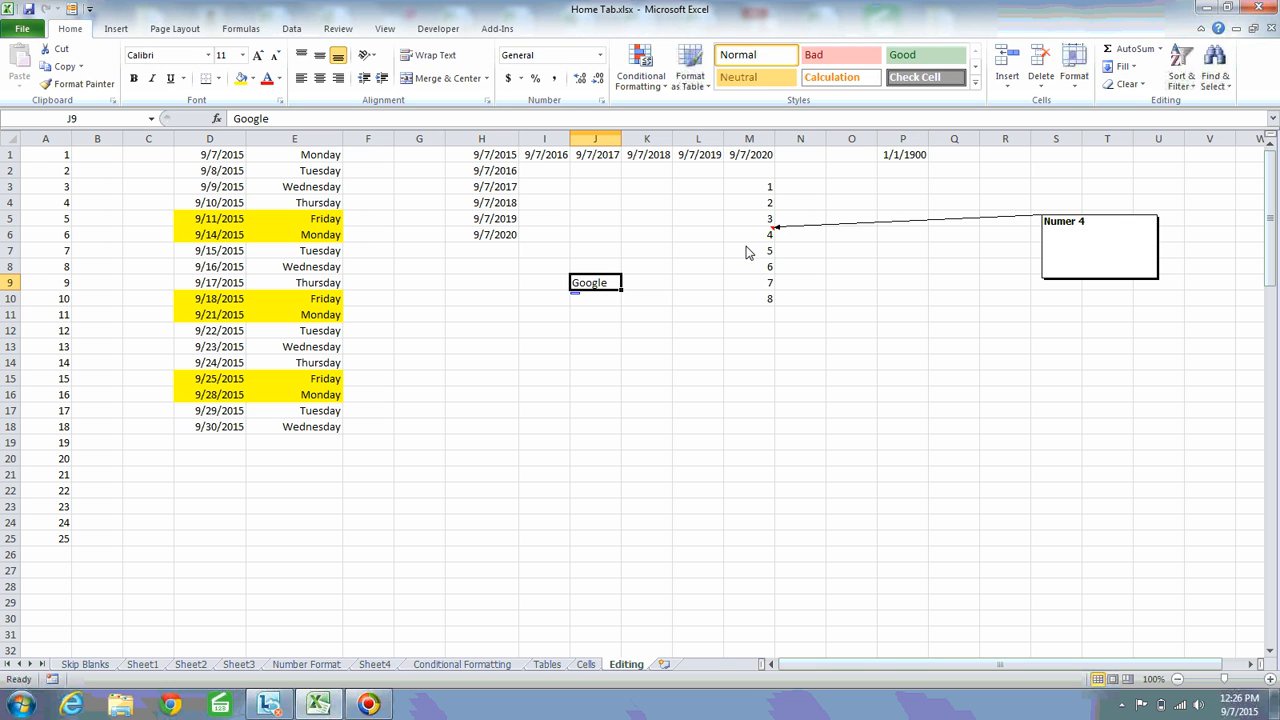